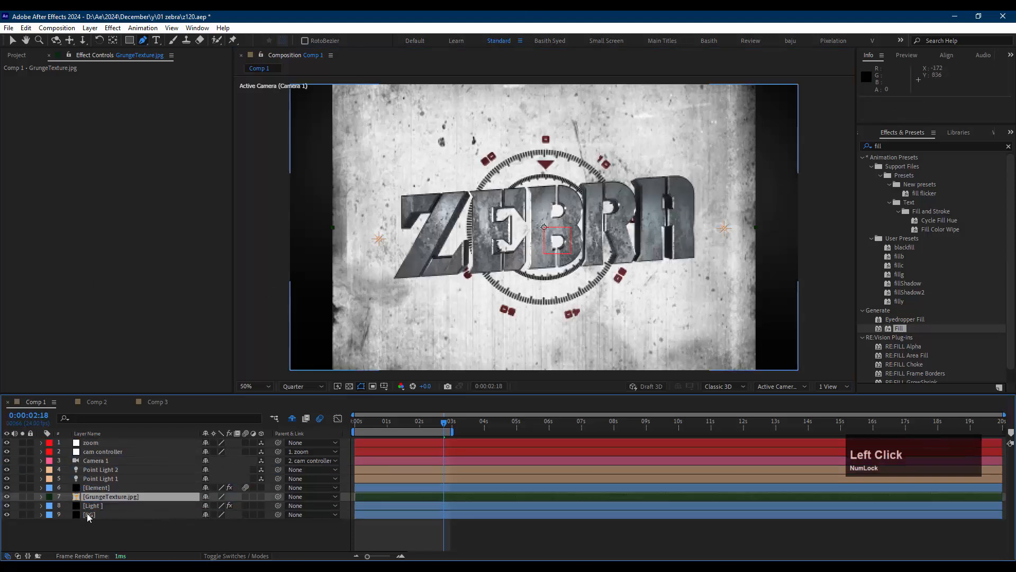
- Set the blending mode of the GrungeTexture.jpg layer to Screen
left_click(107, 496)
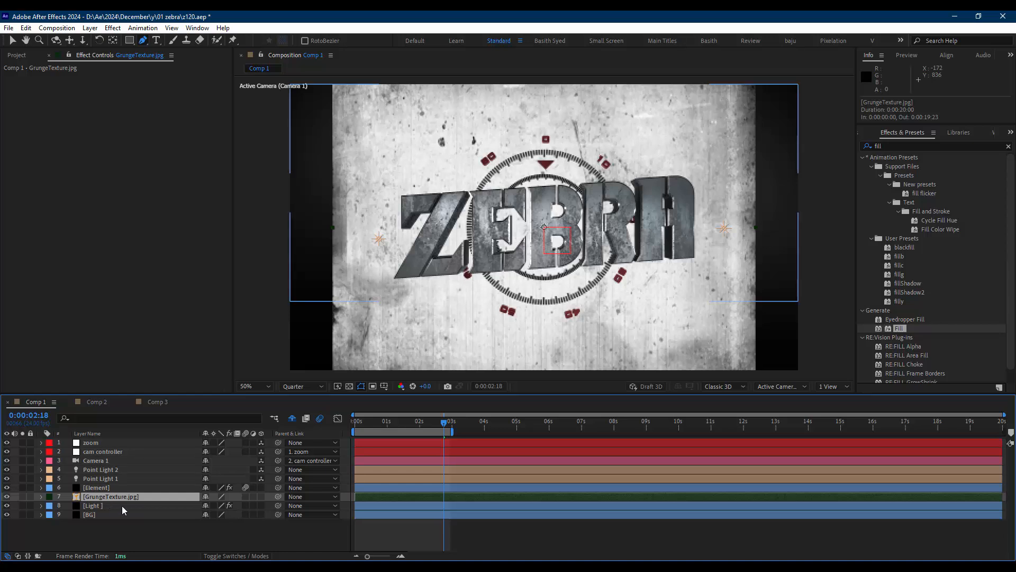
left_click(162, 500)
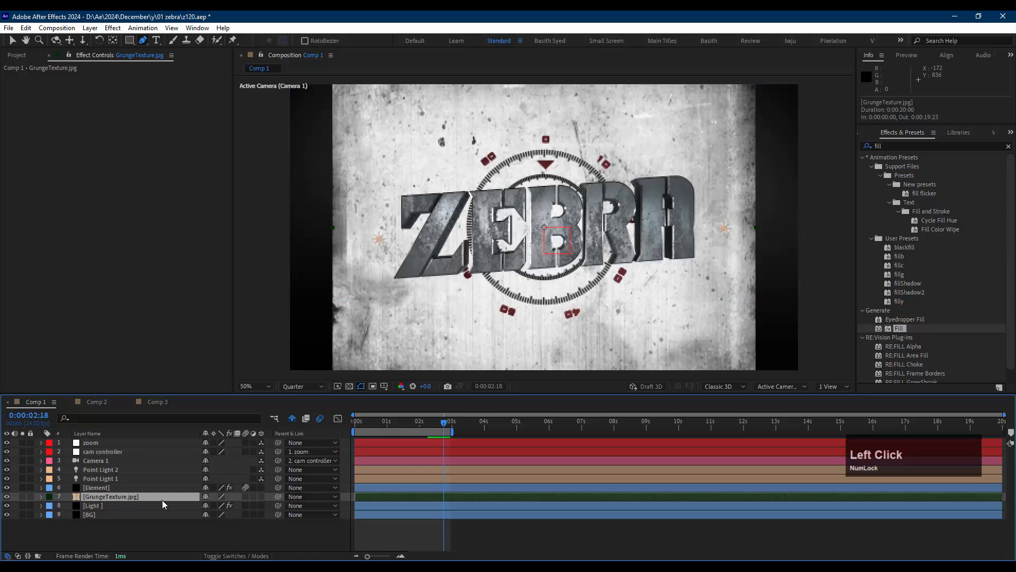
left_click(239, 555)
left_click(213, 496)
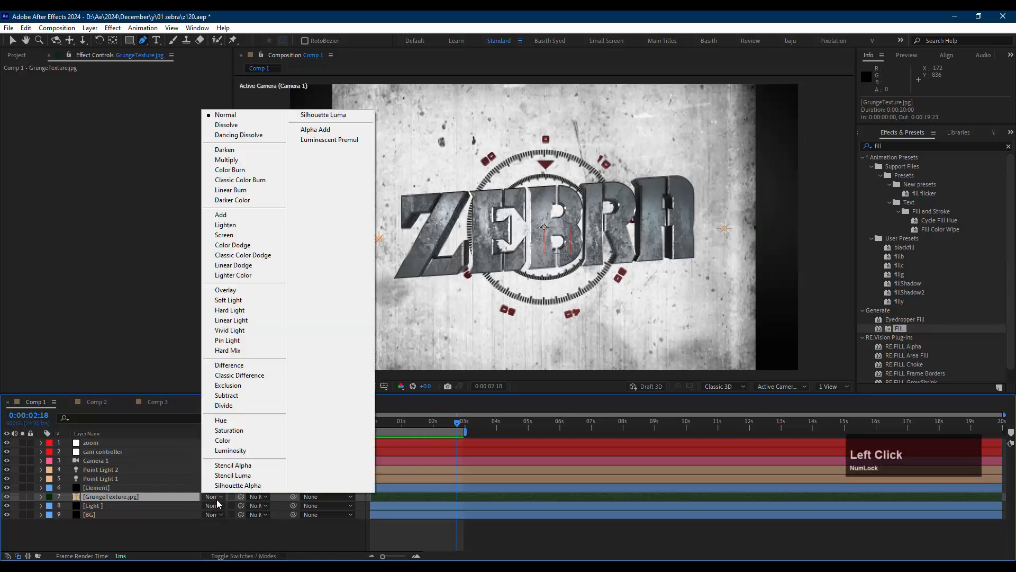
left_click(250, 234)
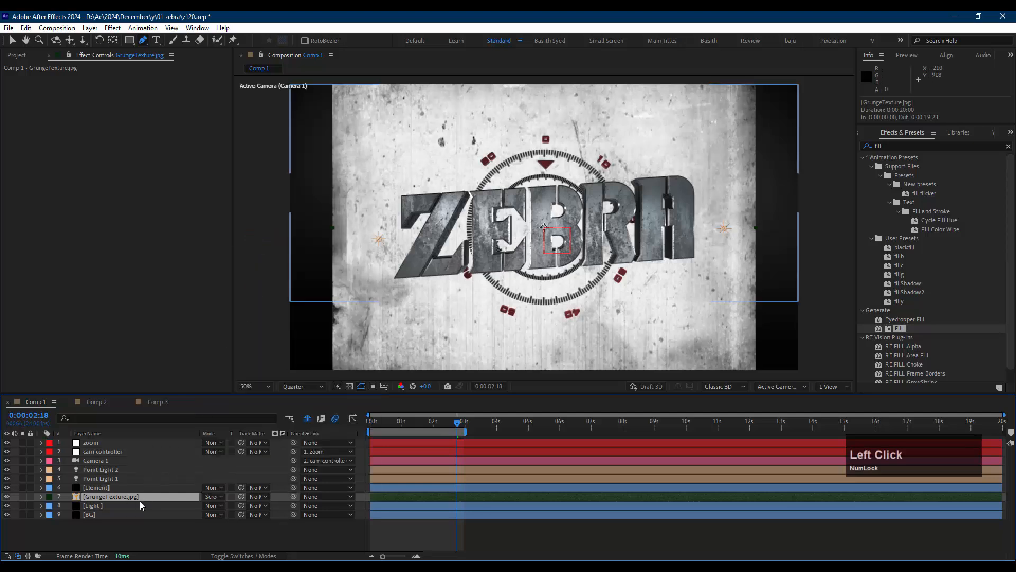
- Find the Invert effect and apply it to the GrungeTexture.jpg layer
left_click(862, 146)
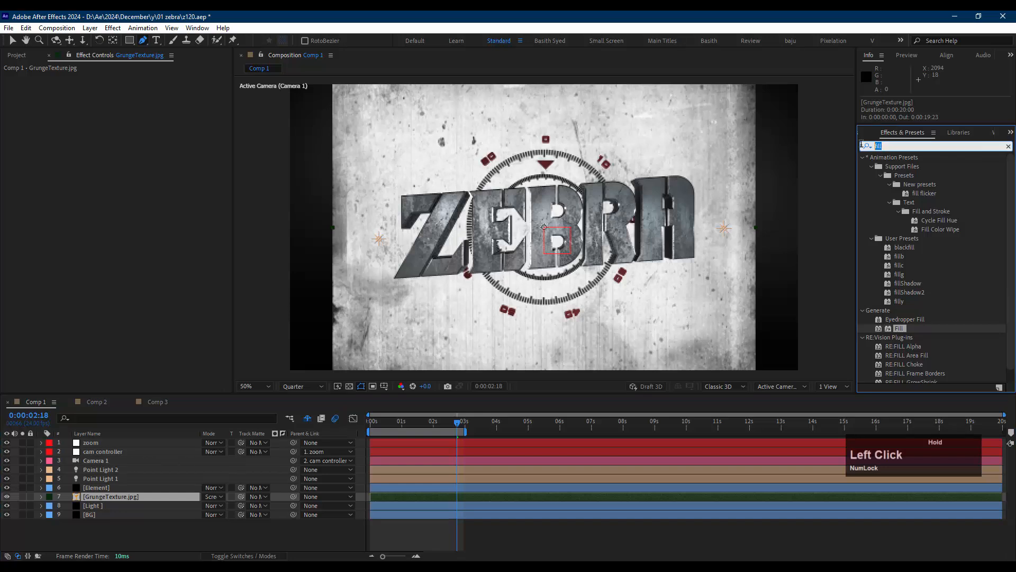
type("invert")
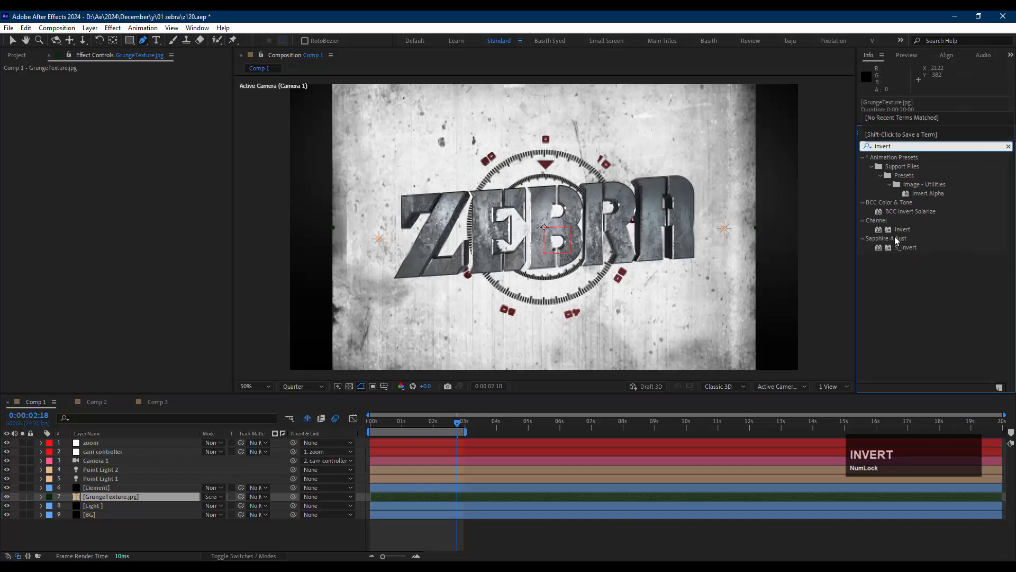
left_click_drag(901, 229, 128, 501)
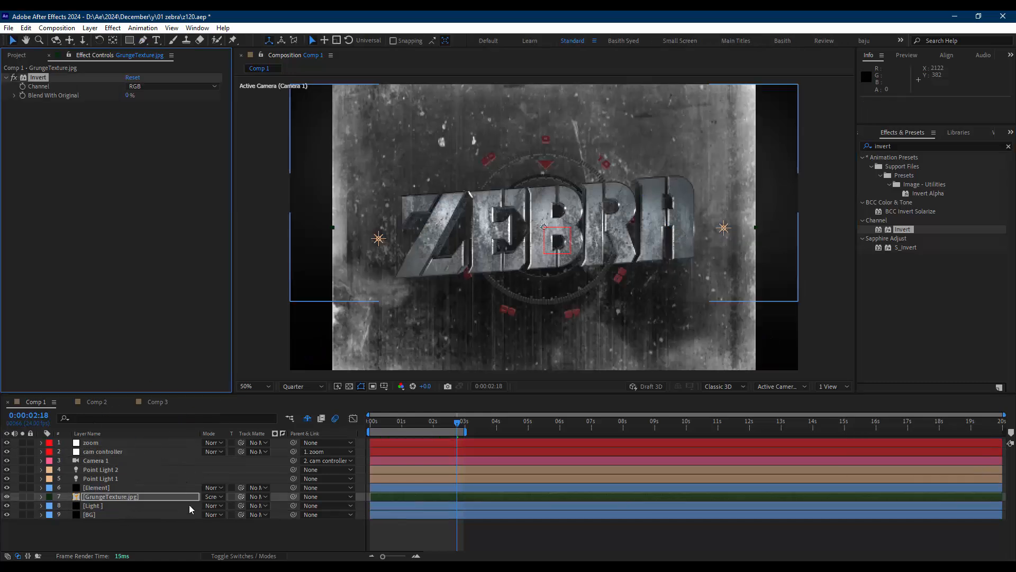
- Scale the grunge texture to about 133% and move it down to position 960, 812 so it fills the frame
key("s")
left_click_drag(217, 506, 269, 506)
left_click_drag(603, 148, 603, 219)
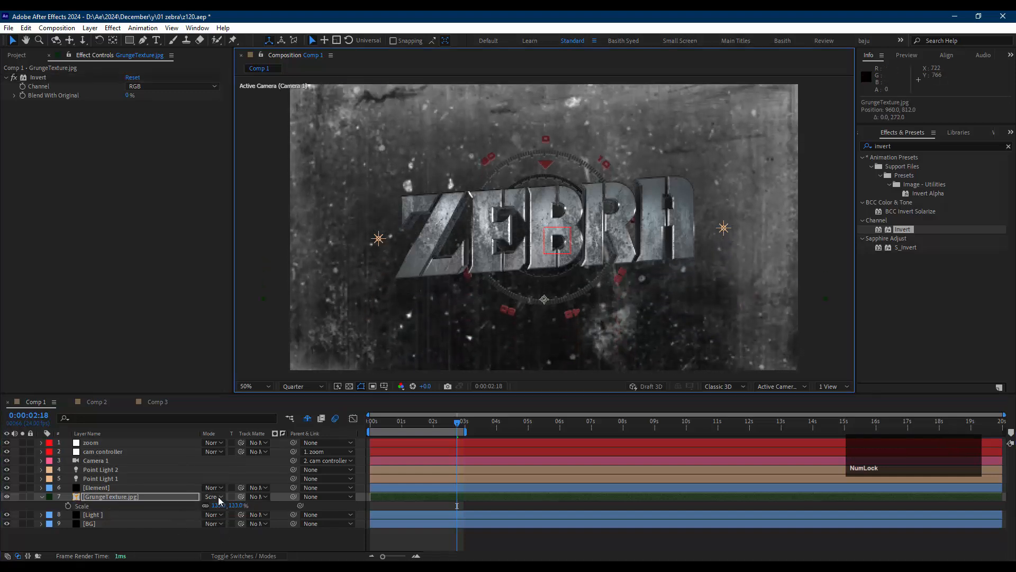
- Reduce the opacity of the GrungeTexture.jpg layer to 27%
key("t")
left_click(205, 505)
left_click_drag(206, 505, 169, 510)
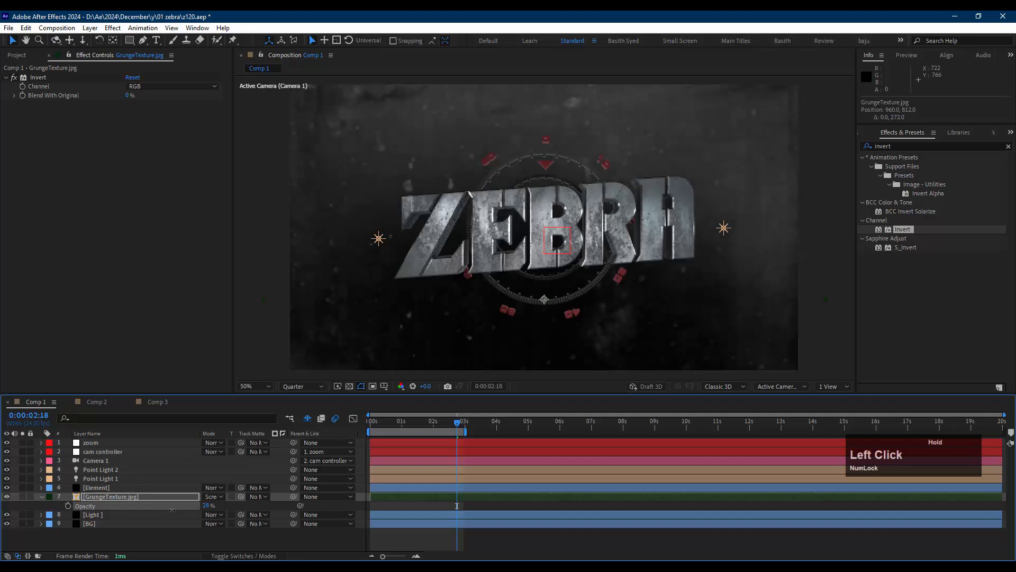
- Apply Levels to the grunge texture, with gamma at 0.83 and output white at about 25443
left_click(895, 145)
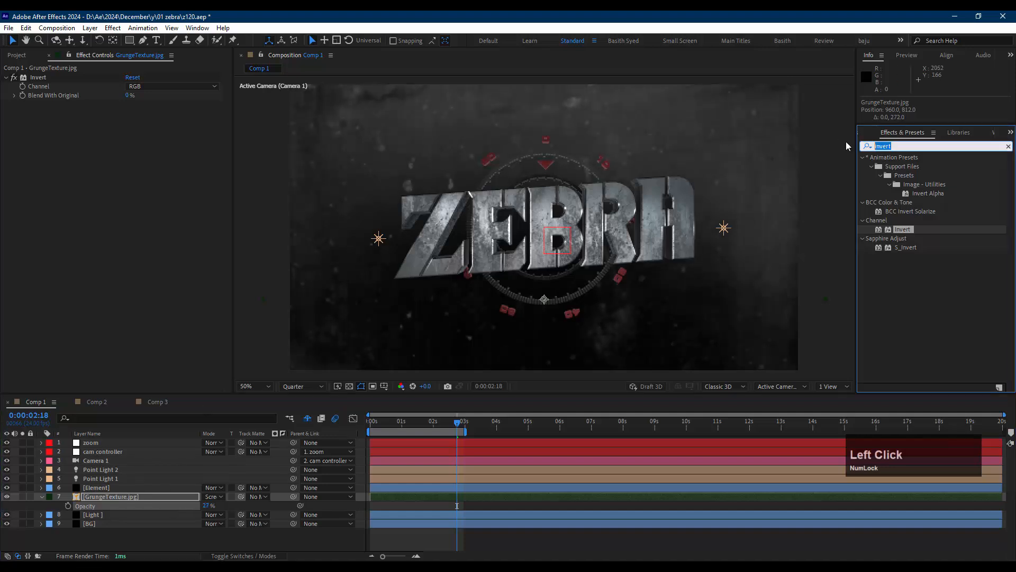
type("levels")
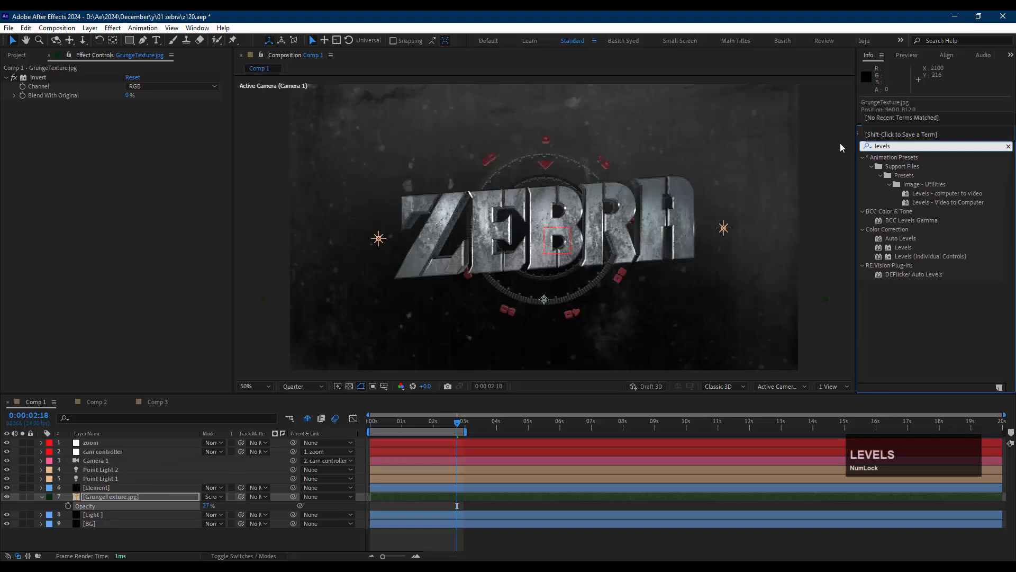
left_click_drag(906, 248, 120, 499)
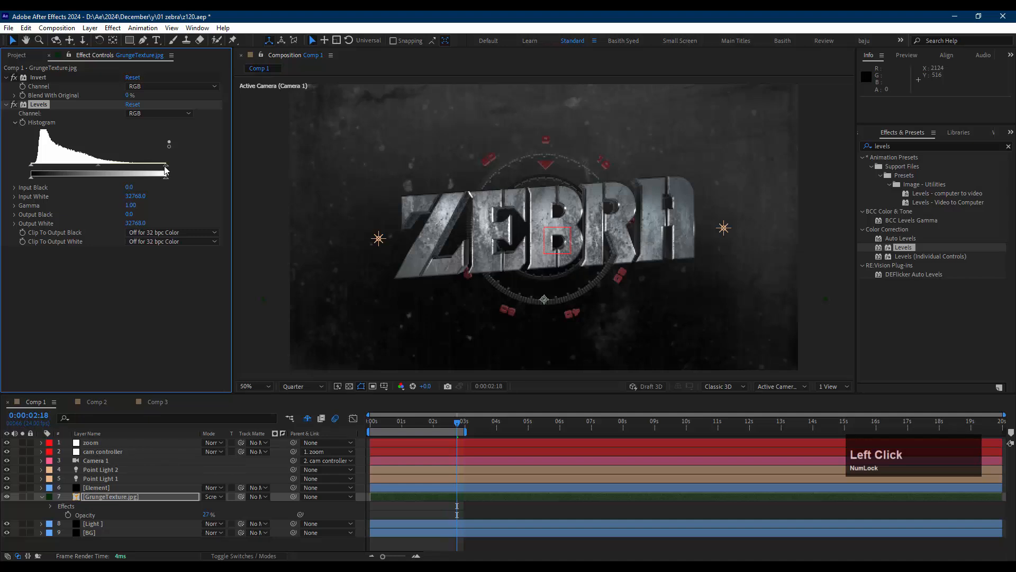
left_click_drag(97, 166, 106, 166)
left_click_drag(167, 177, 135, 178)
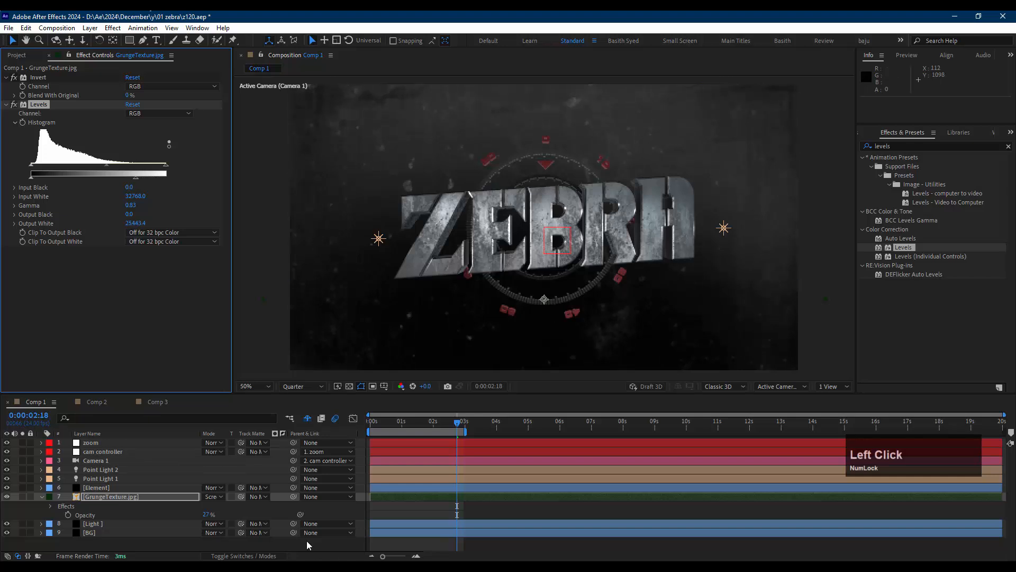
- Preview the animation from the start, then lower the grunge texture's opacity to about 10% and collapse the layer
left_click_drag(390, 425, 373, 370)
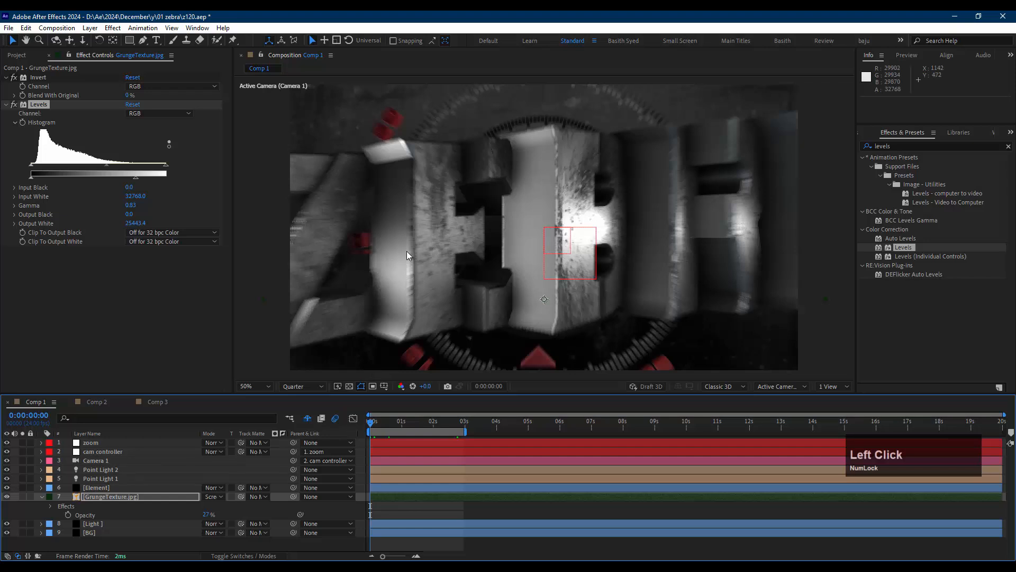
key("space")
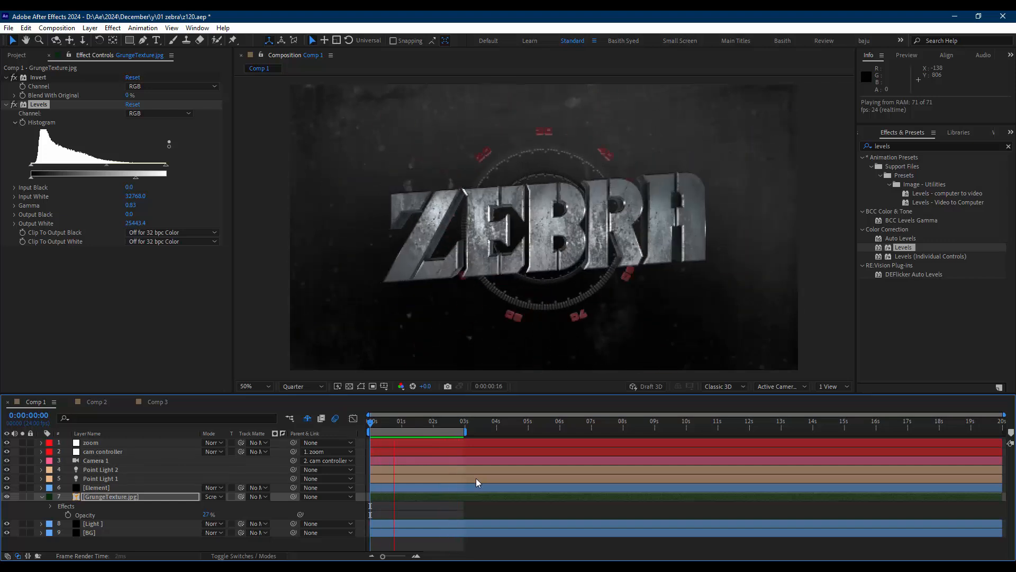
key("space")
left_click_drag(204, 517, 197, 514)
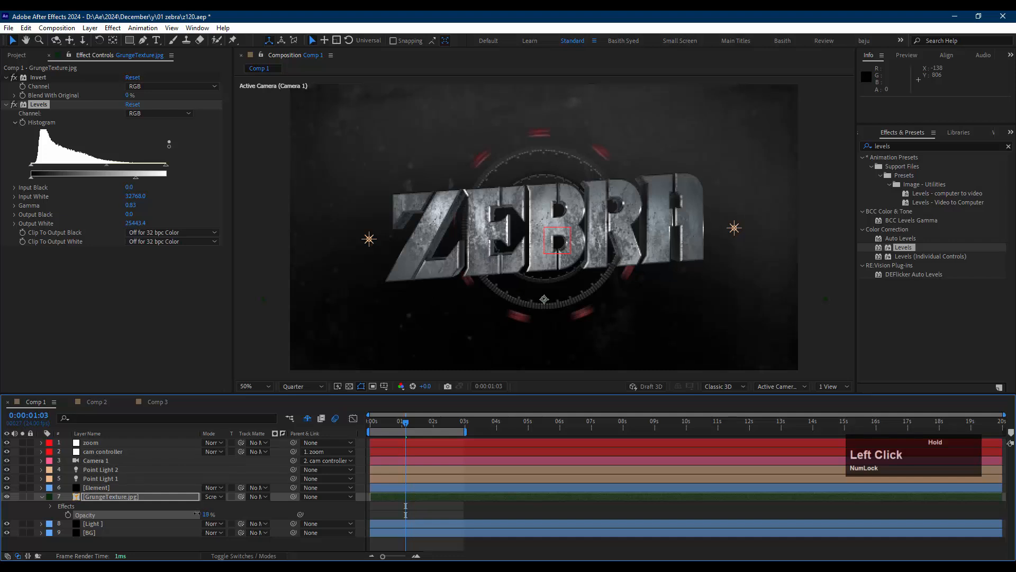
left_click(414, 505)
left_click(415, 505)
left_click(42, 498)
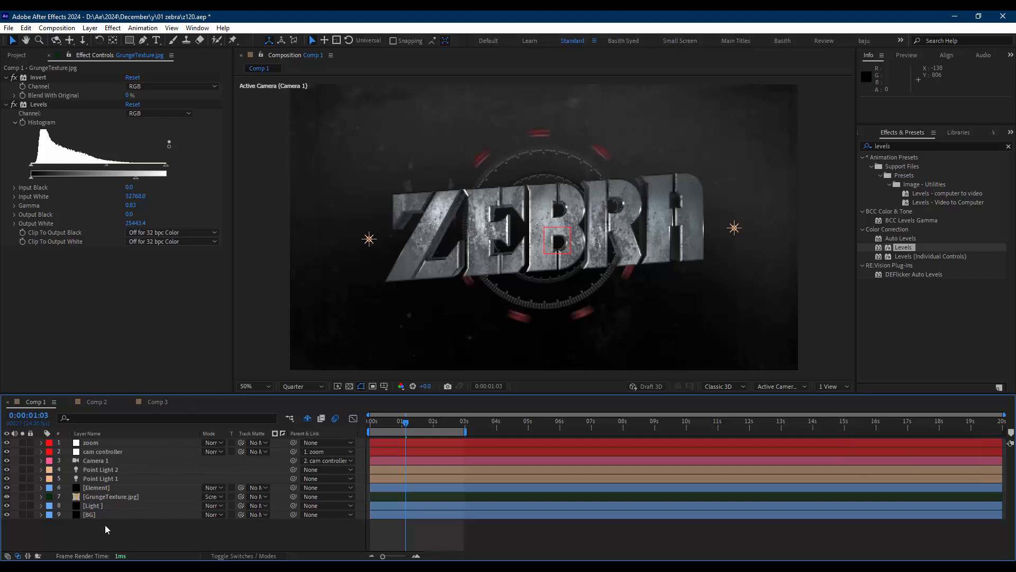
- Add a new adjustment layer above all other layers and rename it shake
right_click(168, 529)
mouse_move(276, 400)
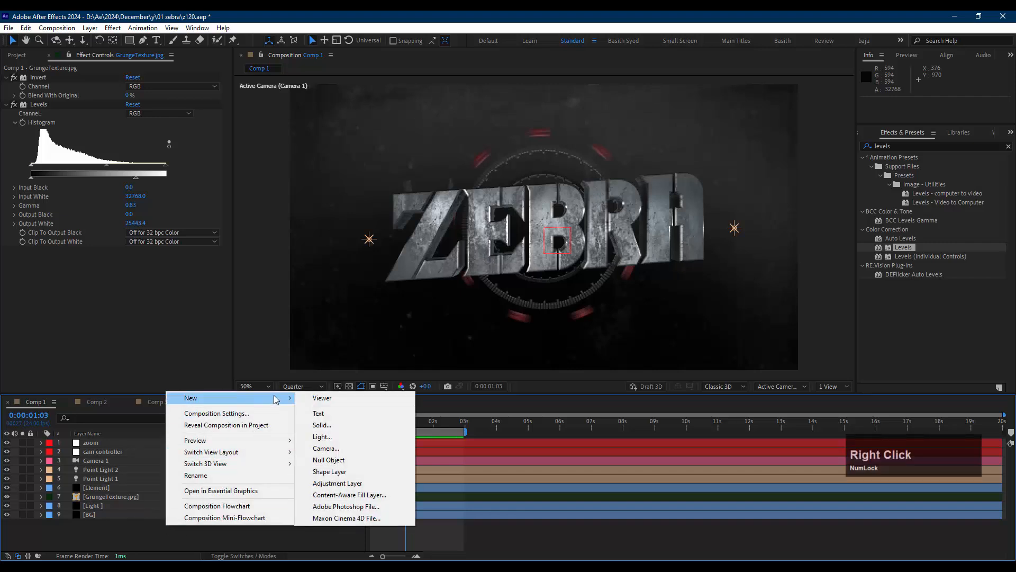
left_click(331, 483)
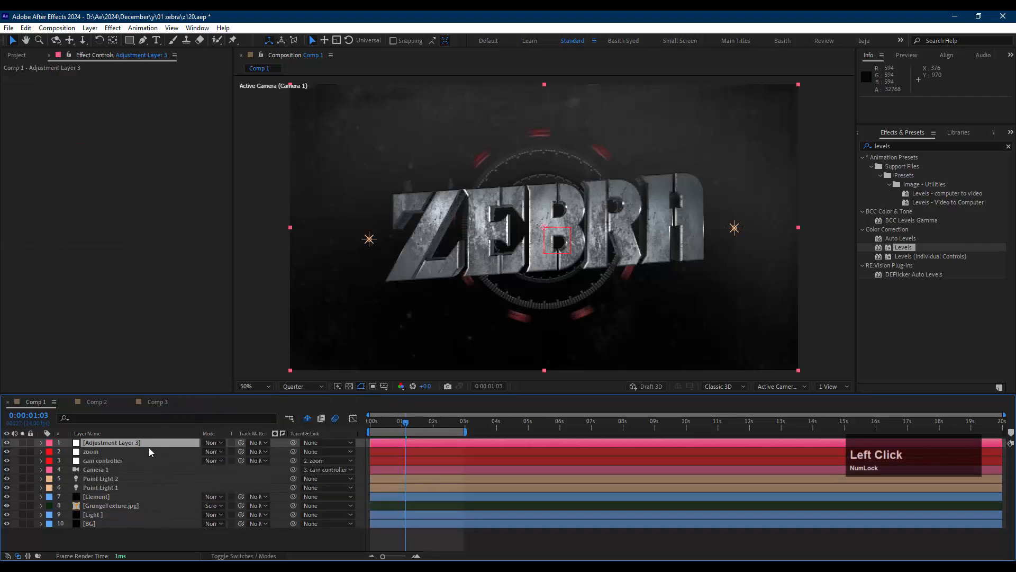
left_click(138, 443)
key("Return")
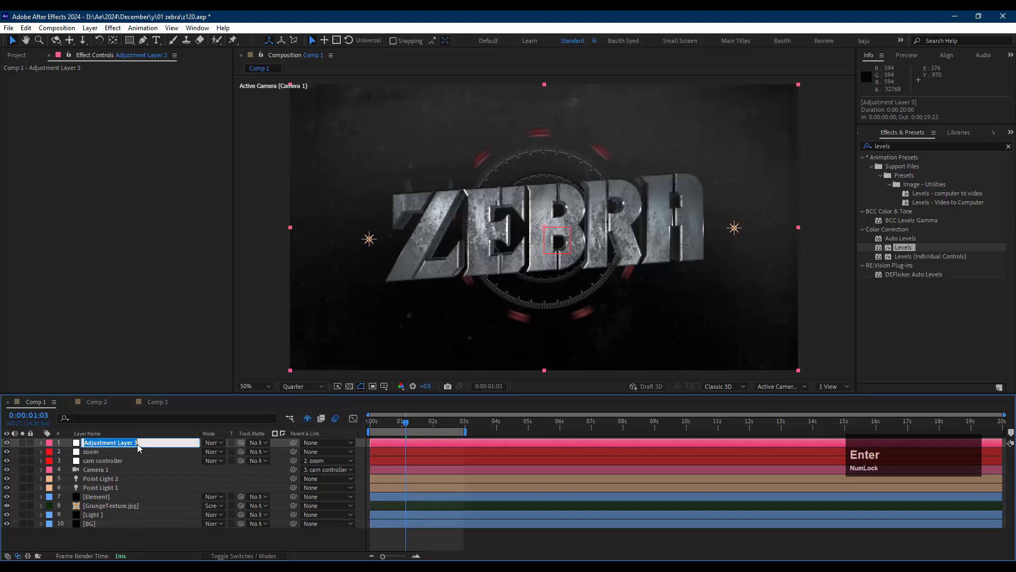
type("shake")
key("Return")
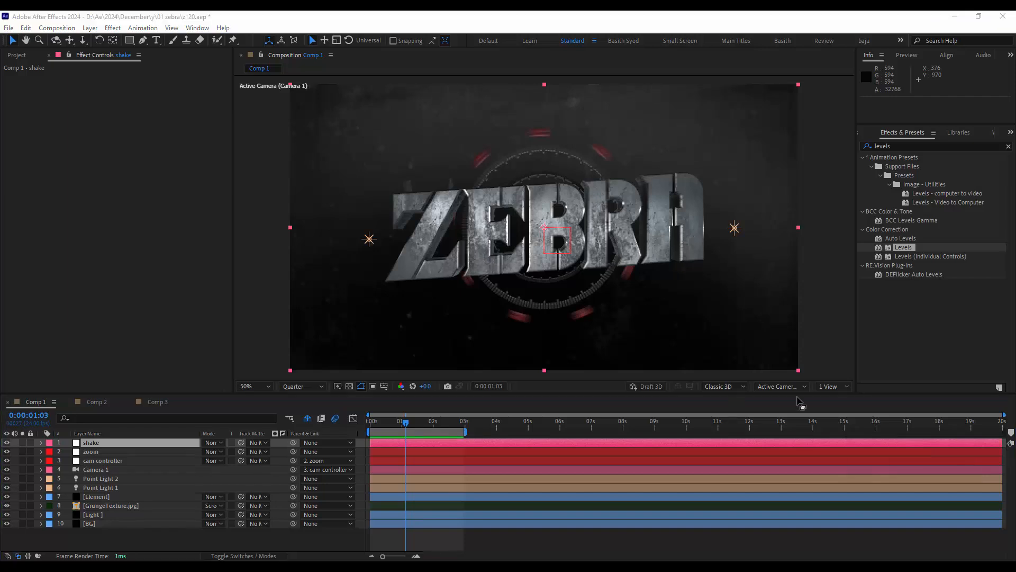
- Find the Transform distort effect and apply it to the shake layer
left_click(391, 447)
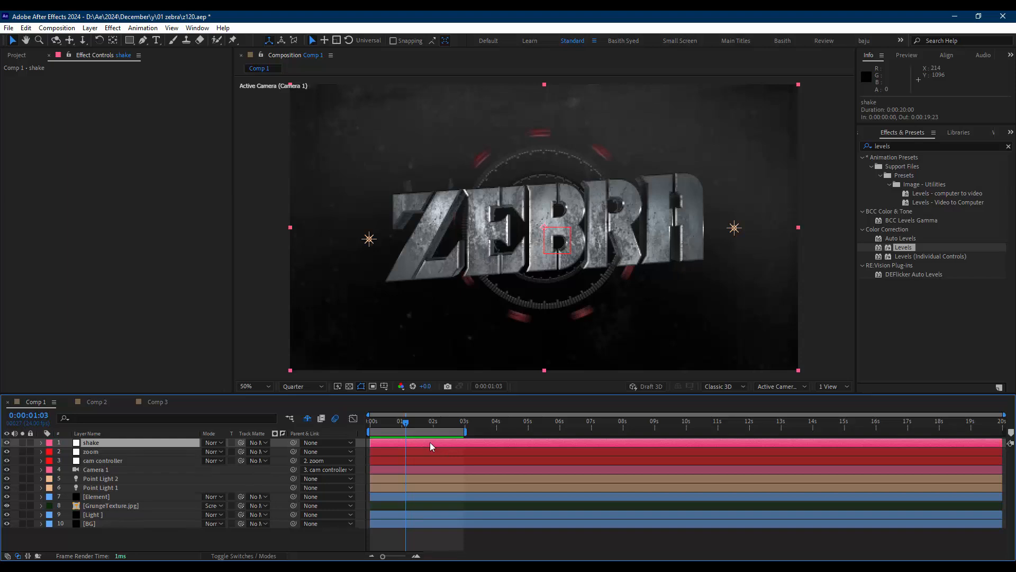
left_click(888, 148)
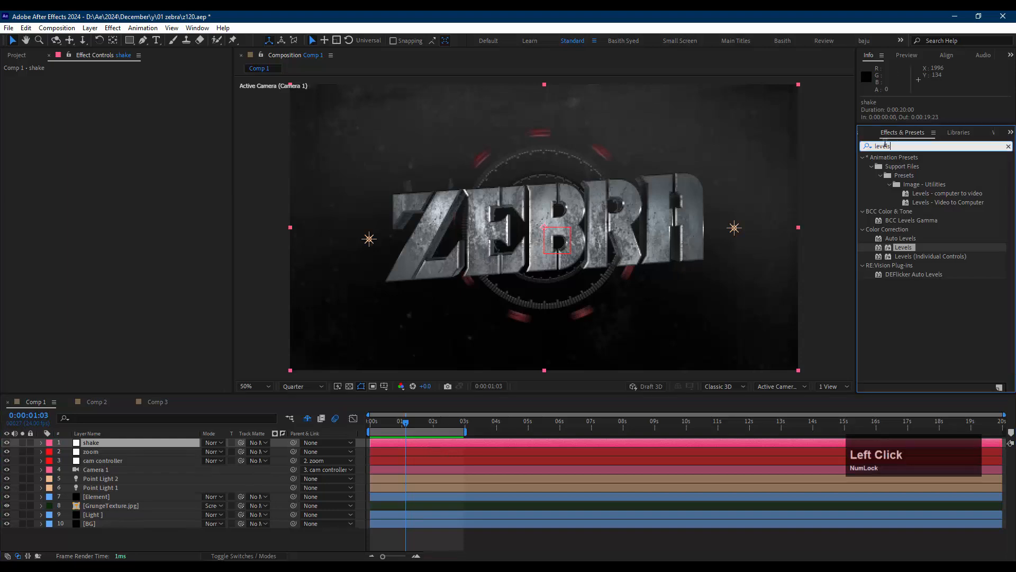
type("transform")
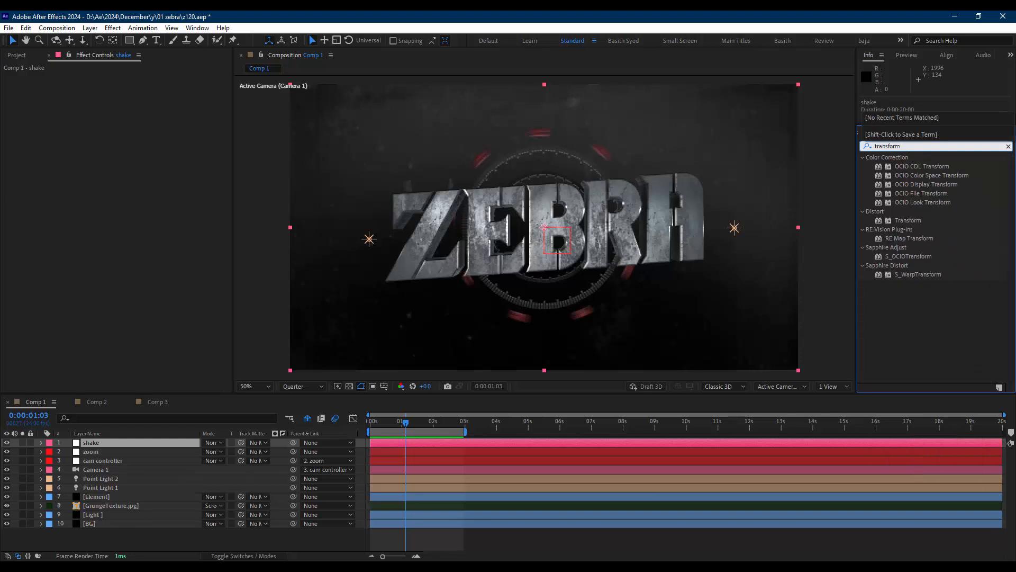
left_click_drag(919, 225, 139, 445)
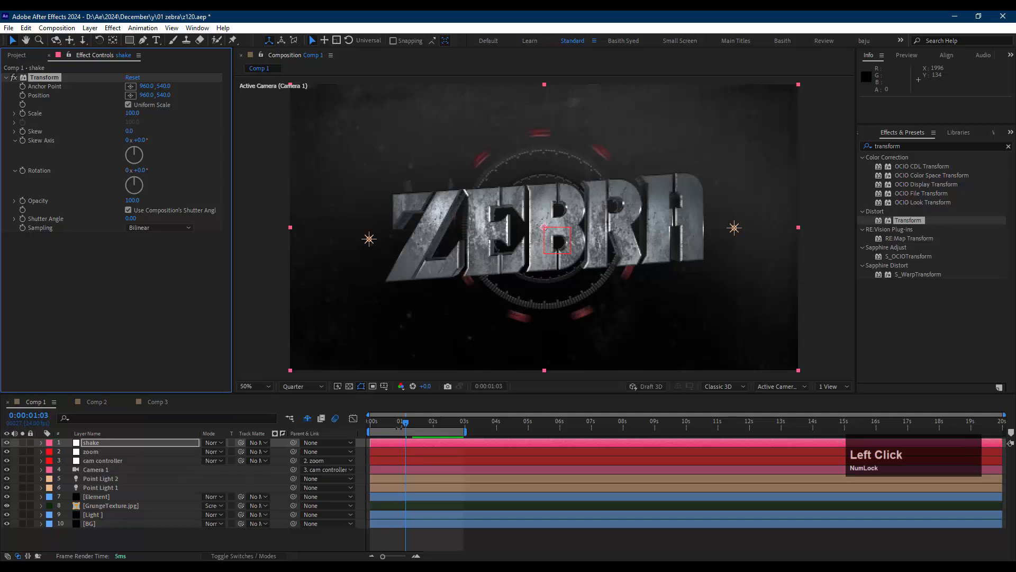
- Reveal the Element layer's keyframes and start the shake layer at its first Rotation Z keyframe, 0:00:00:10
left_click_drag(398, 427, 386, 424)
left_click(106, 496)
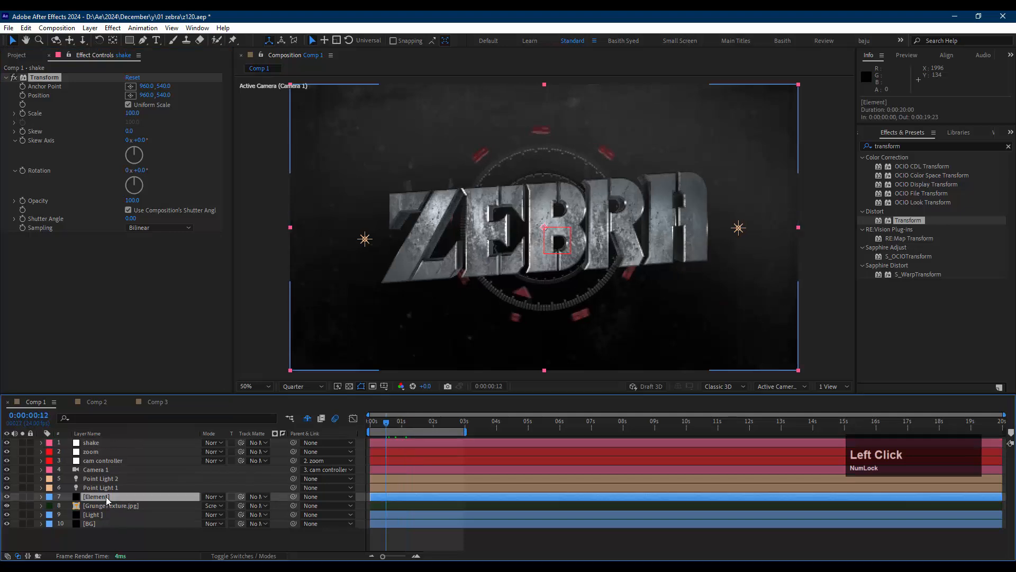
key("u")
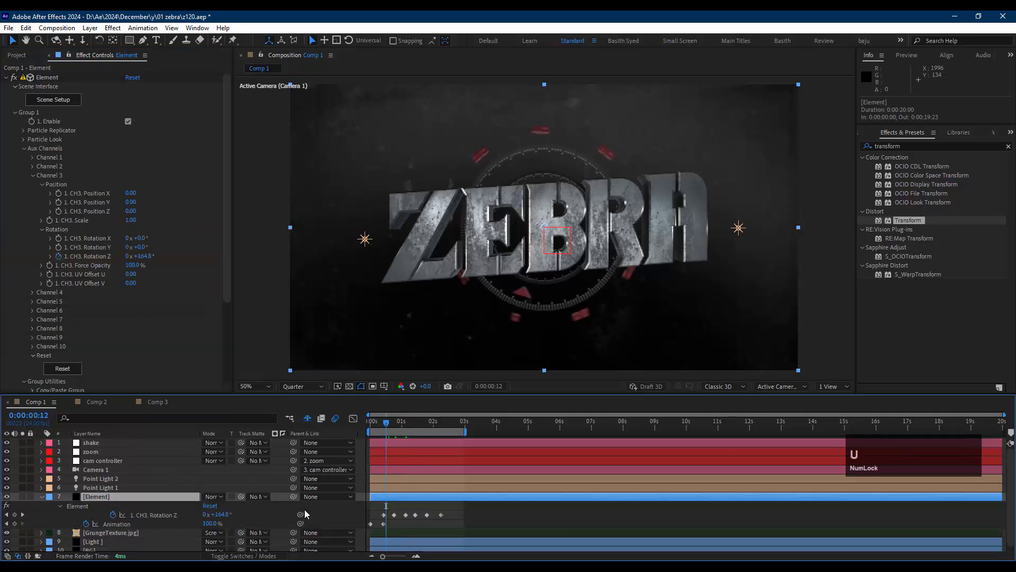
left_click(7, 514)
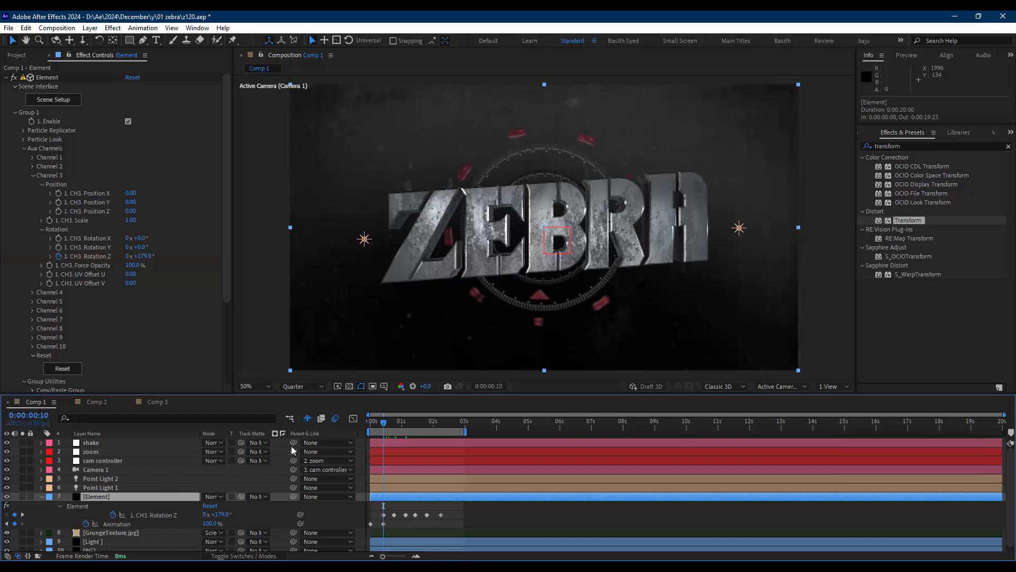
left_click(141, 443)
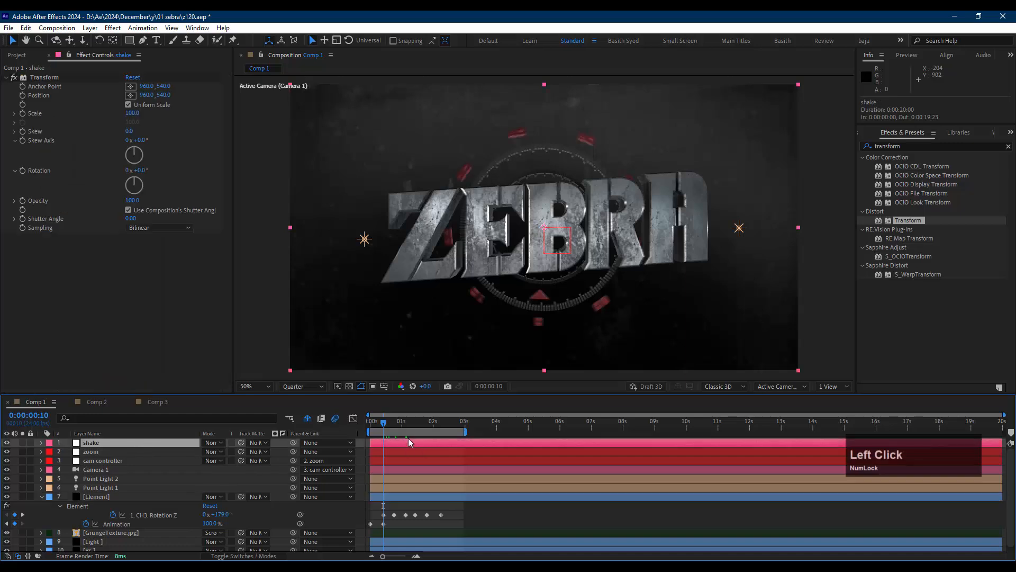
key("bracketleft")
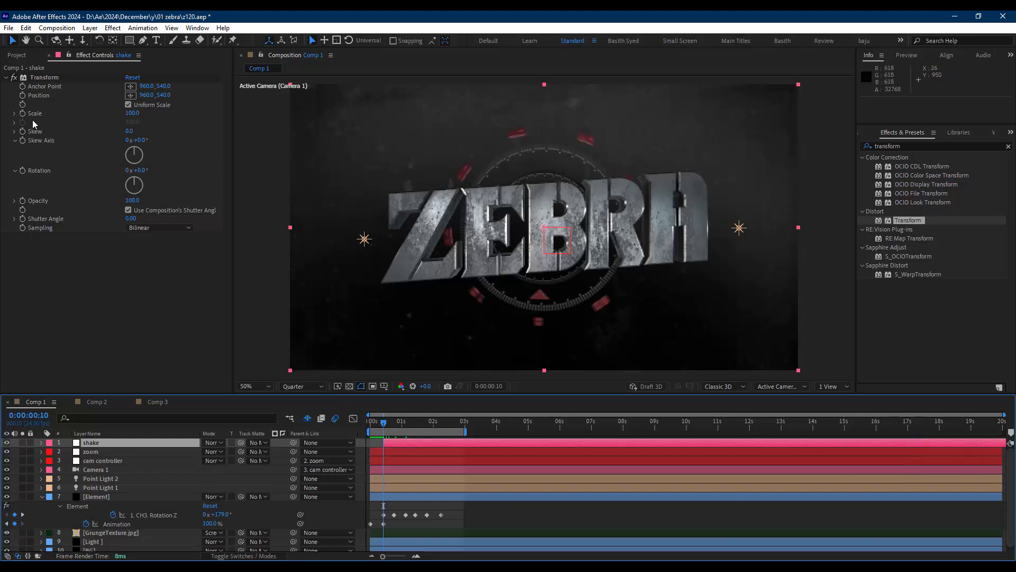
- Reveal the shake layer's Transform effect in the timeline and select it
left_click(38, 80)
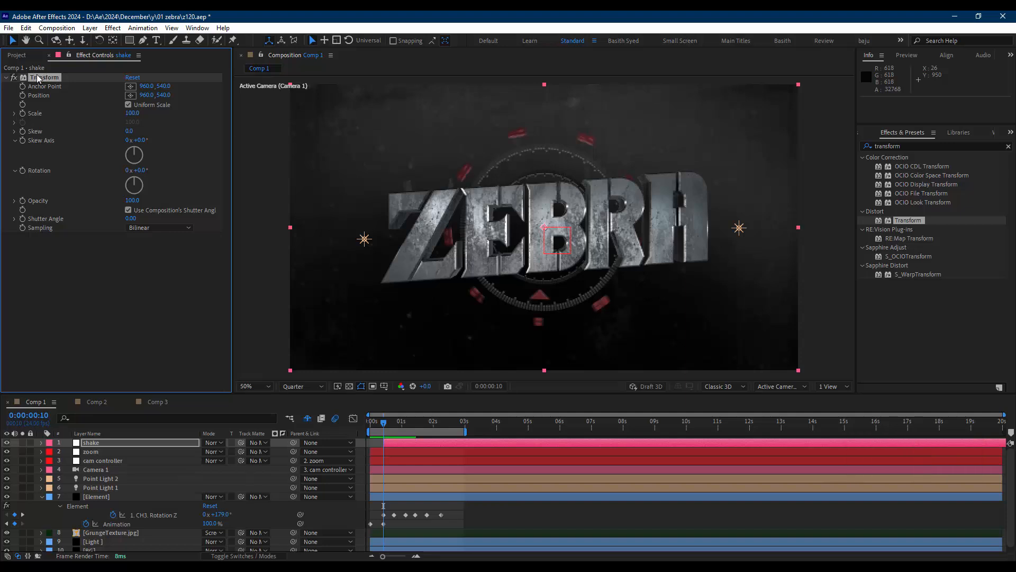
left_click(103, 434)
left_click(87, 434)
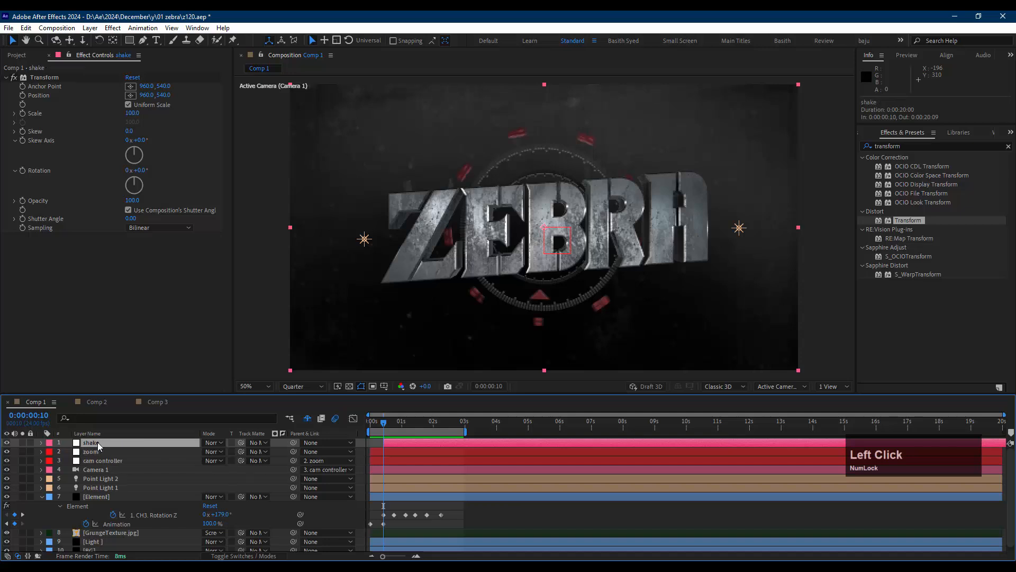
key("e")
key("e")
key("e")
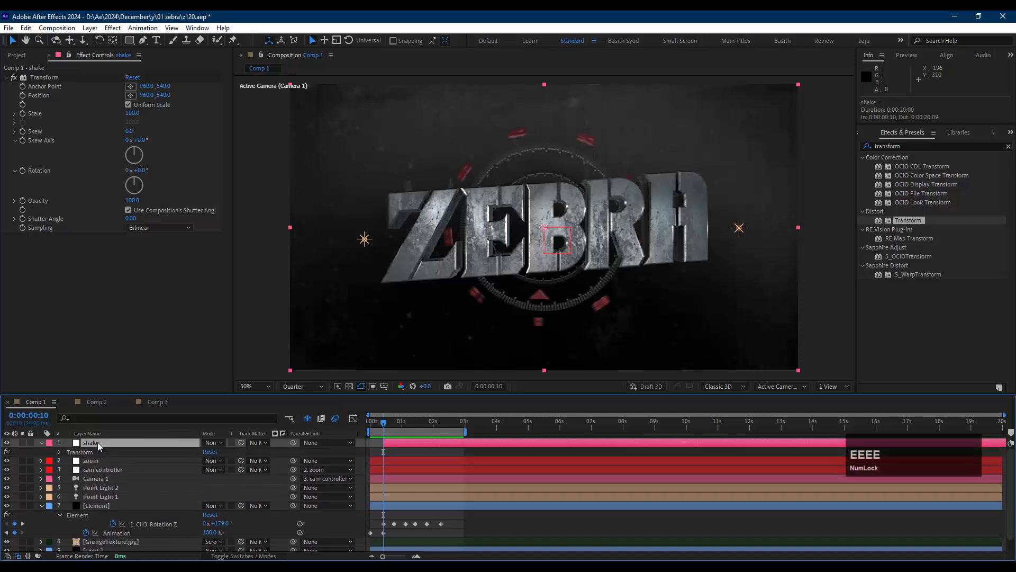
left_click(91, 452)
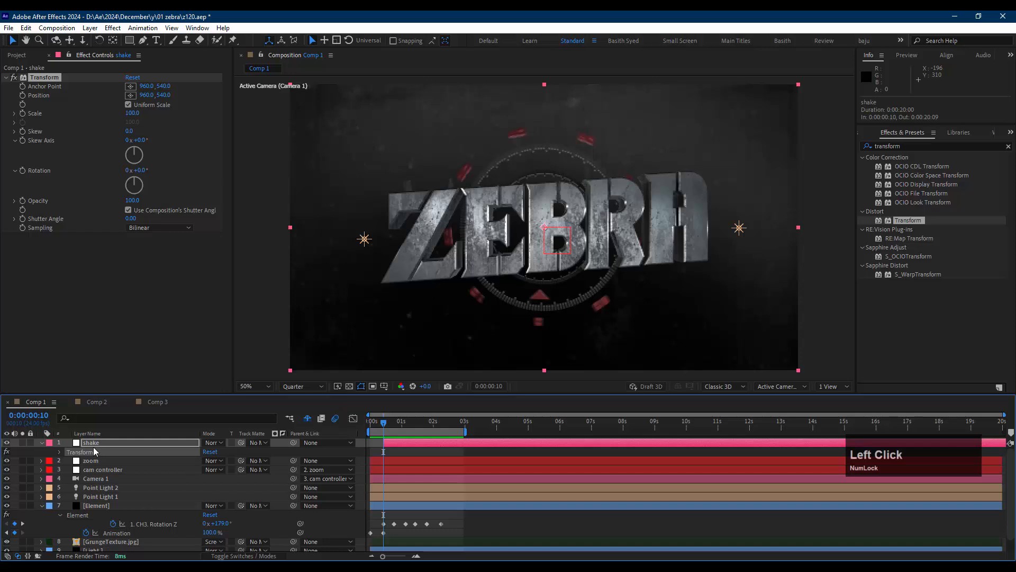
- Find the Motion Tile effect and apply it to the shake layer, placed above the Transform effect
left_click_drag(908, 146, 839, 153)
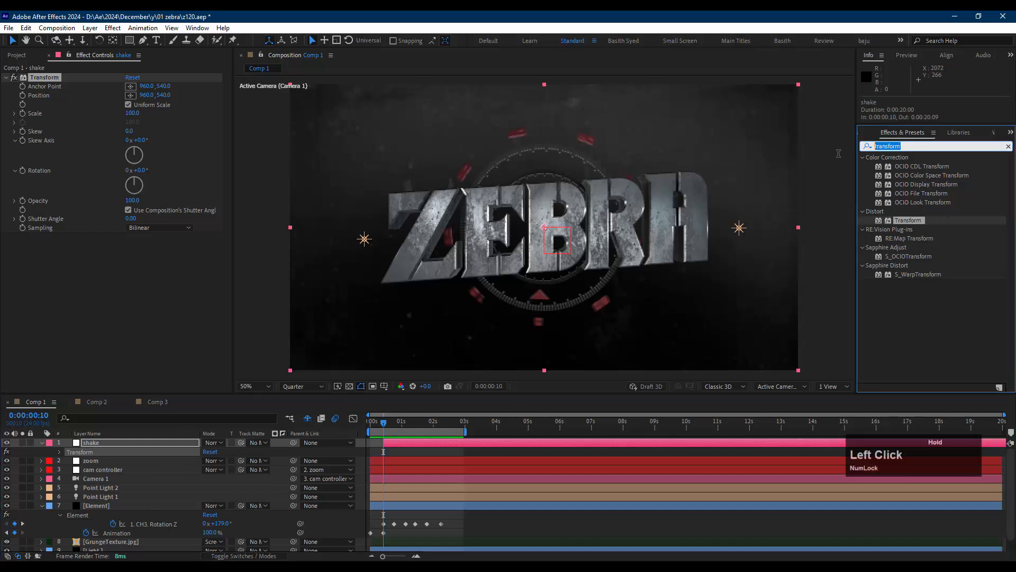
type("mot")
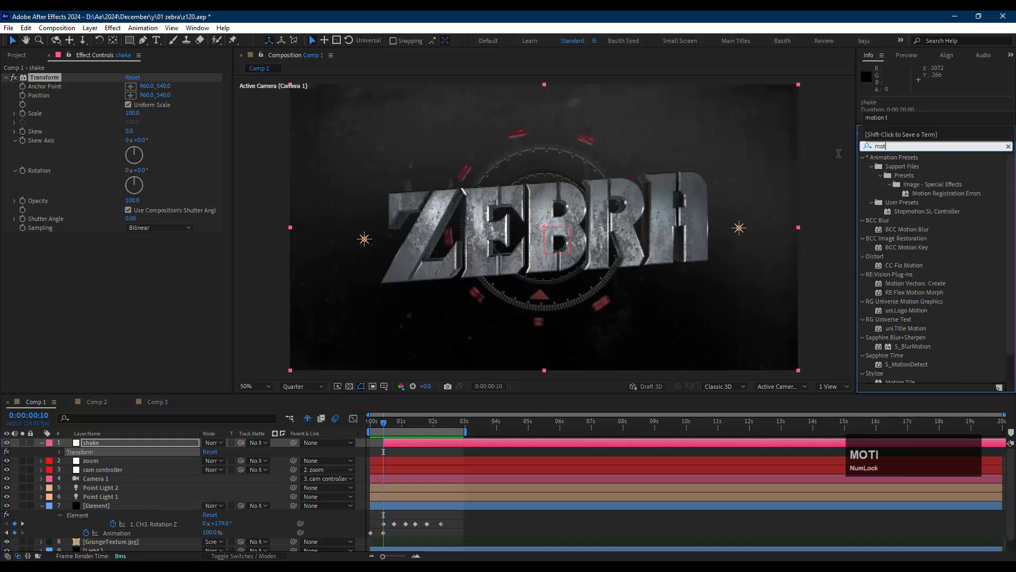
type("ion til")
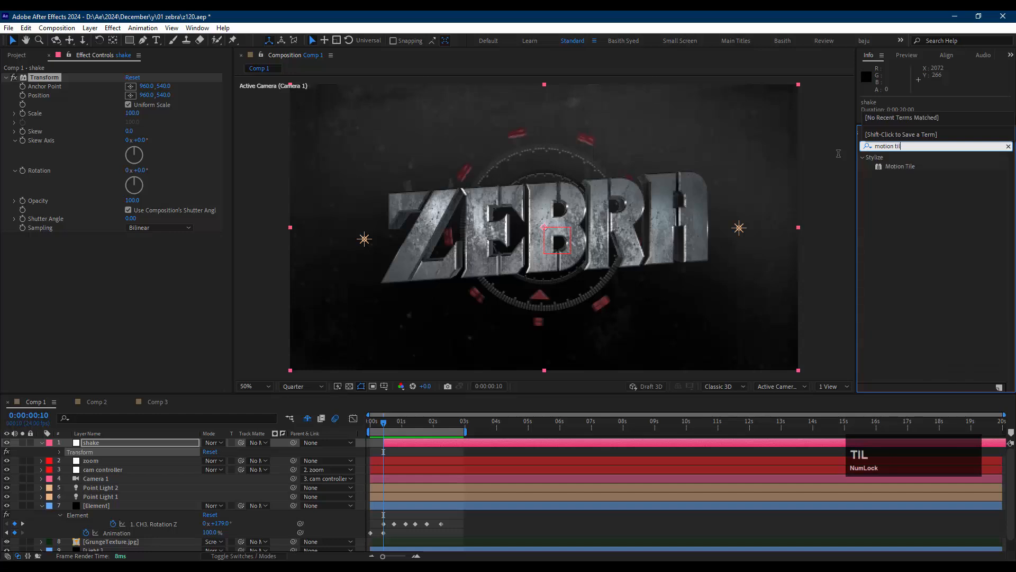
left_click_drag(919, 165, 133, 450)
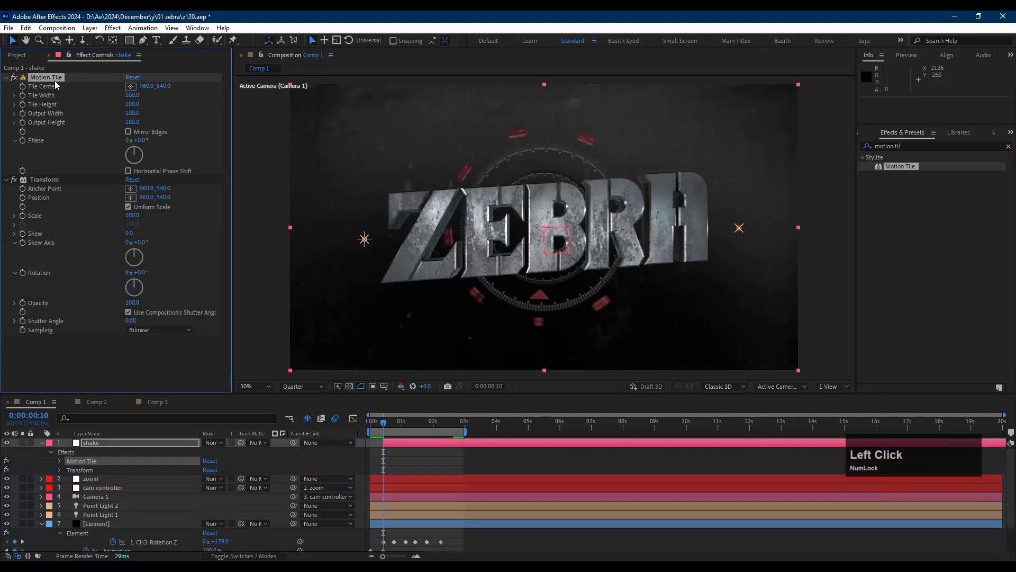
- Enable Mirror Edges in the shake layer's Motion Tile effect and set both Output Width and Output Height to 120
left_click(128, 137)
left_click(132, 113)
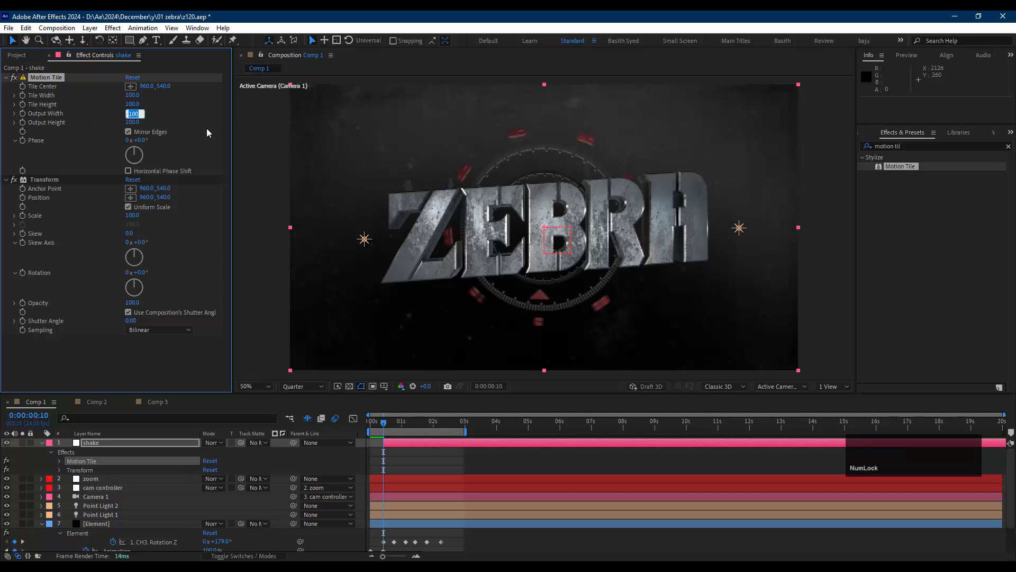
type("120")
key("Return")
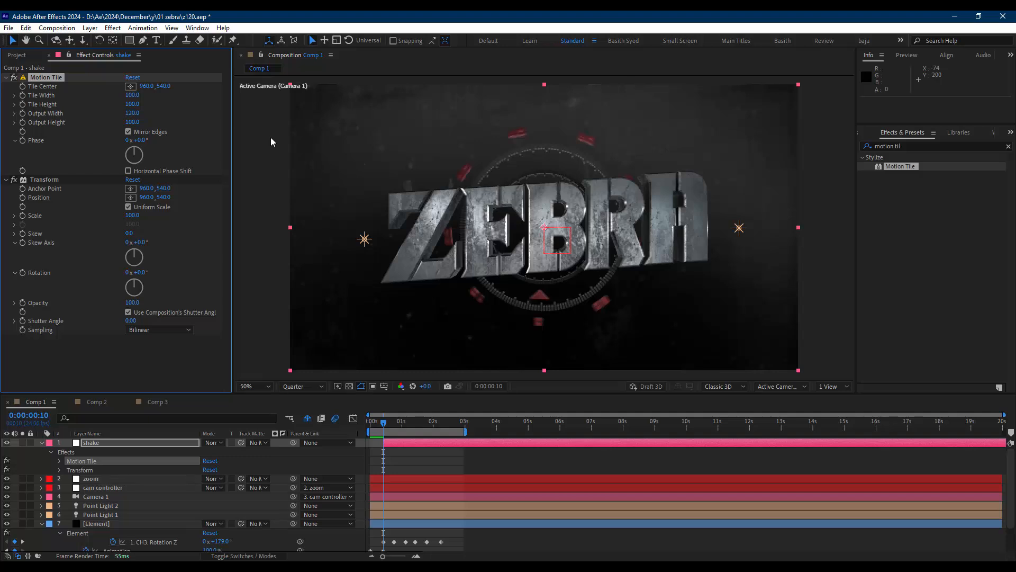
left_click(132, 123)
type("120")
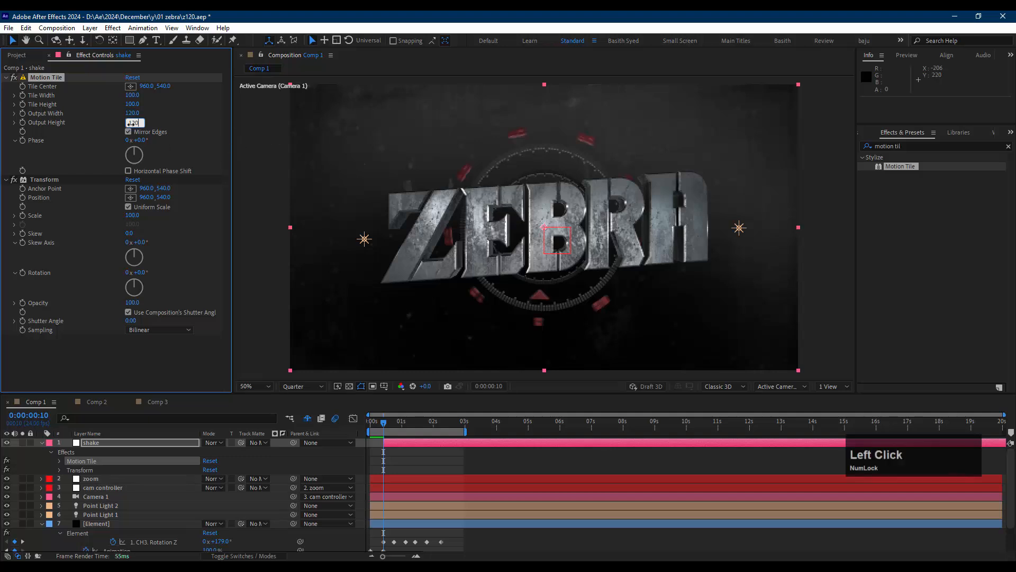
key("Return")
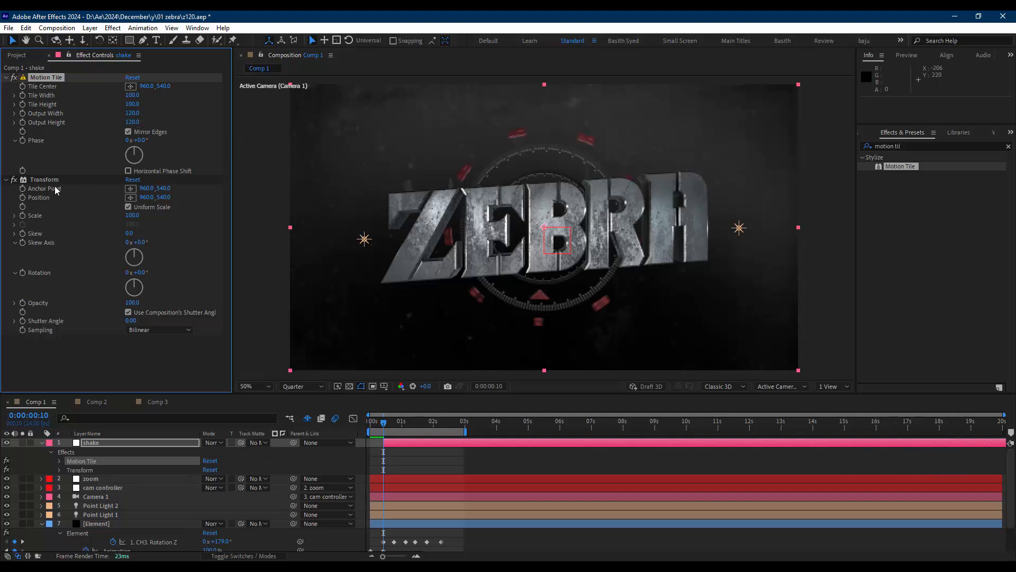
- Start keyframing the Transform effect's Position on the shake layer at 0:00:00:10 and reveal its keyframe in the timeline
left_click(53, 181)
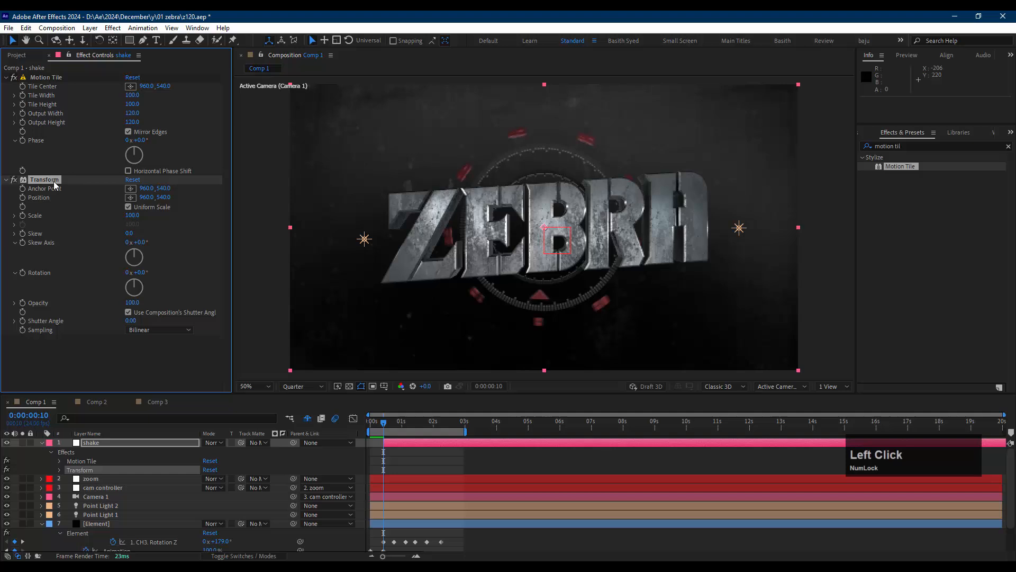
left_click(23, 198)
left_click(390, 443)
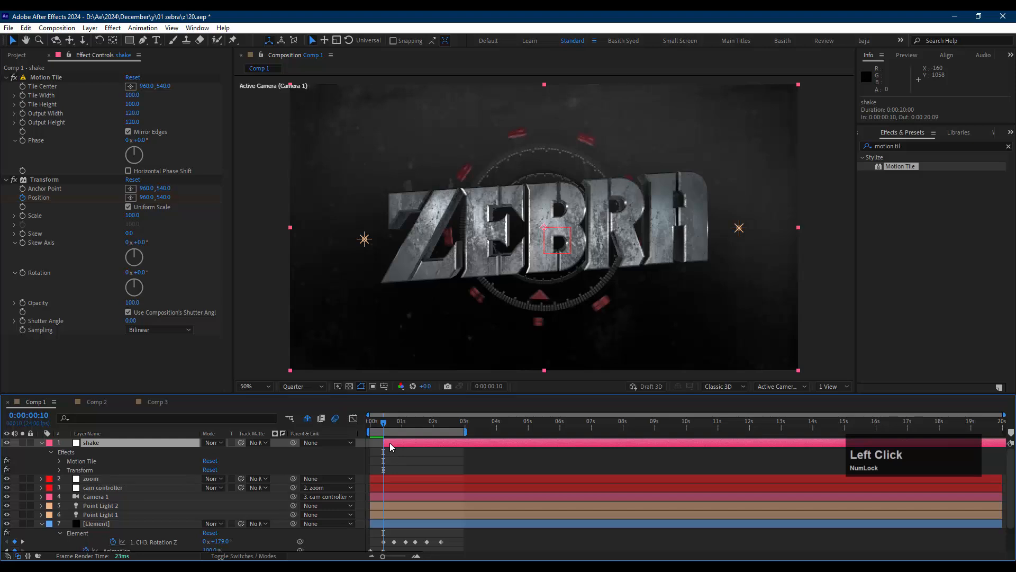
key("u")
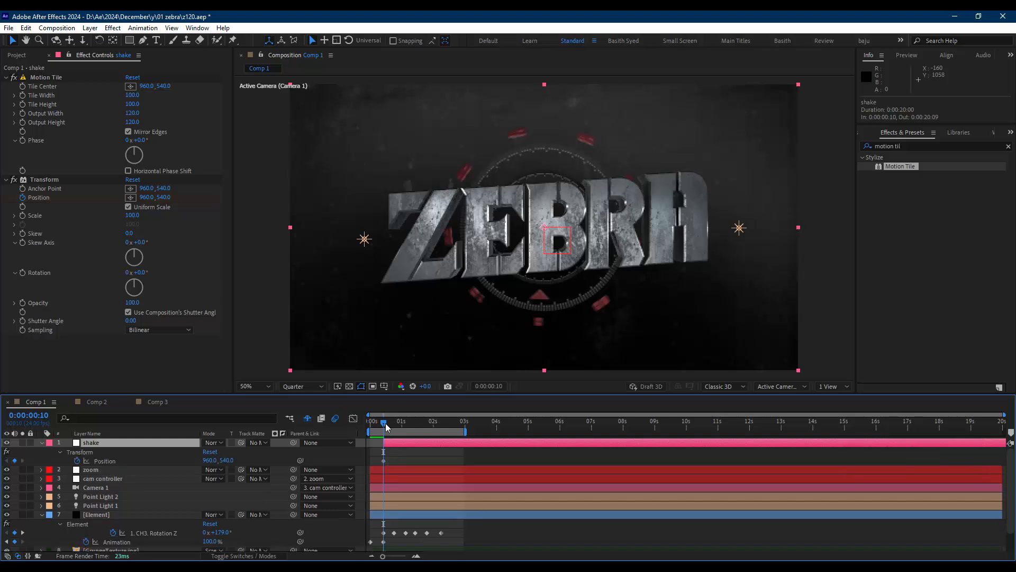
- Add a second Position keyframe with the same value to the shake layer's Transform effect at 0:00:00:17
key("Page_Down")
key("Page_Down")
key("Page_Down")
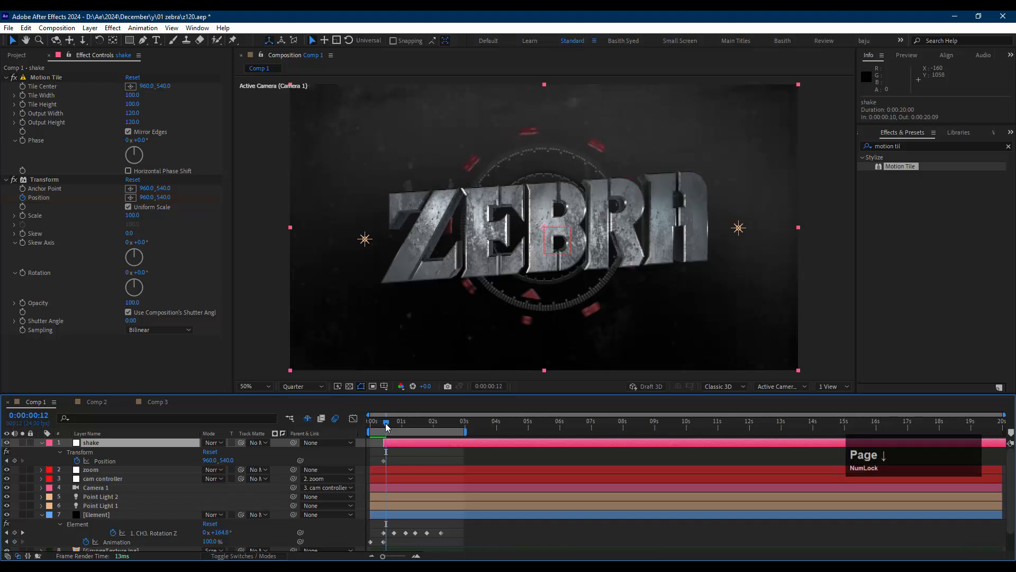
key("Page_Down")
key("Page_Down")
key("Page_Down")
key("Page_Down")
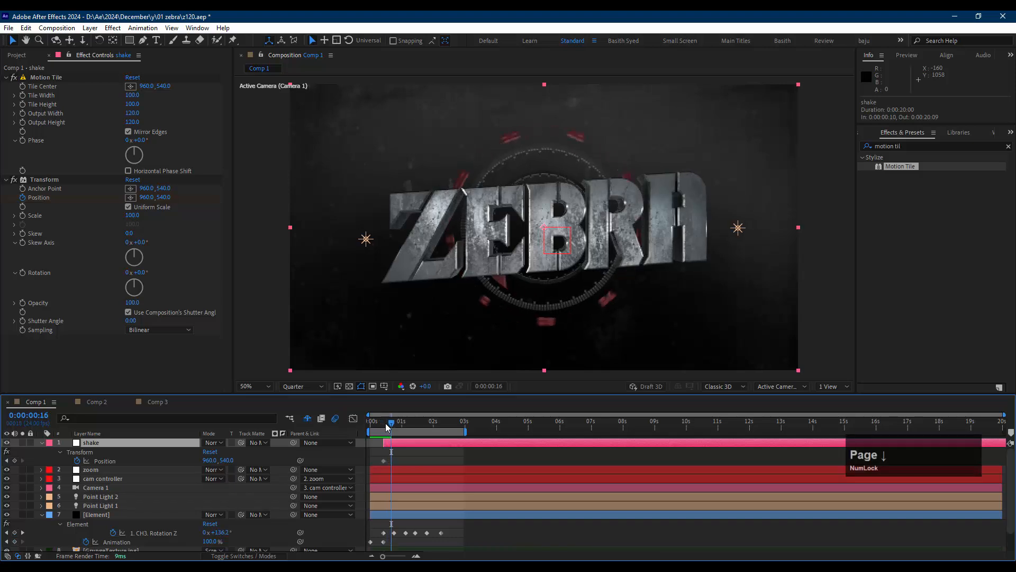
left_click(15, 461)
- Open the Wiggler for both of the shake layer's Position keyframes and set its noise type to Jagged
left_click_drag(404, 456, 372, 467)
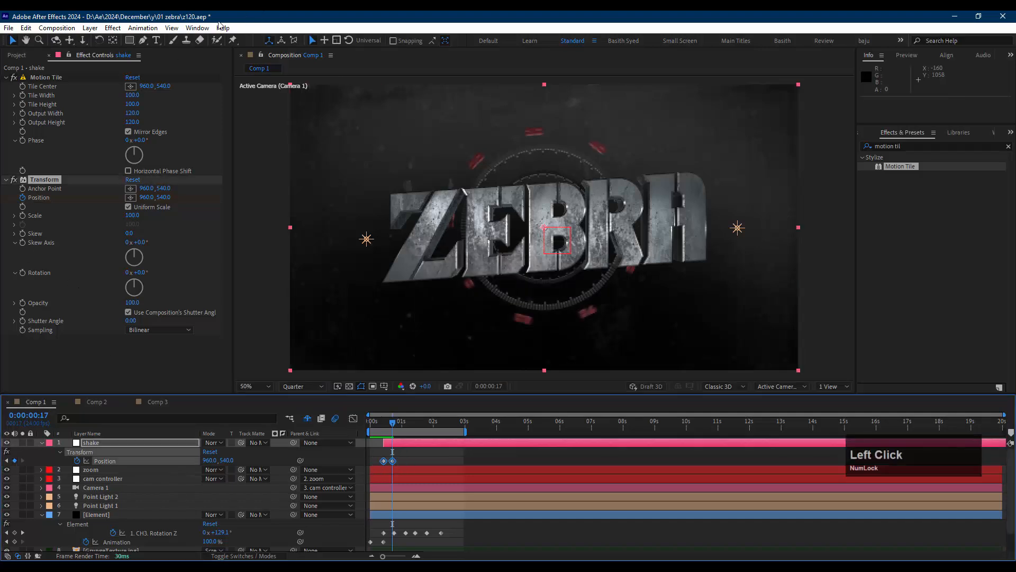
left_click(197, 28)
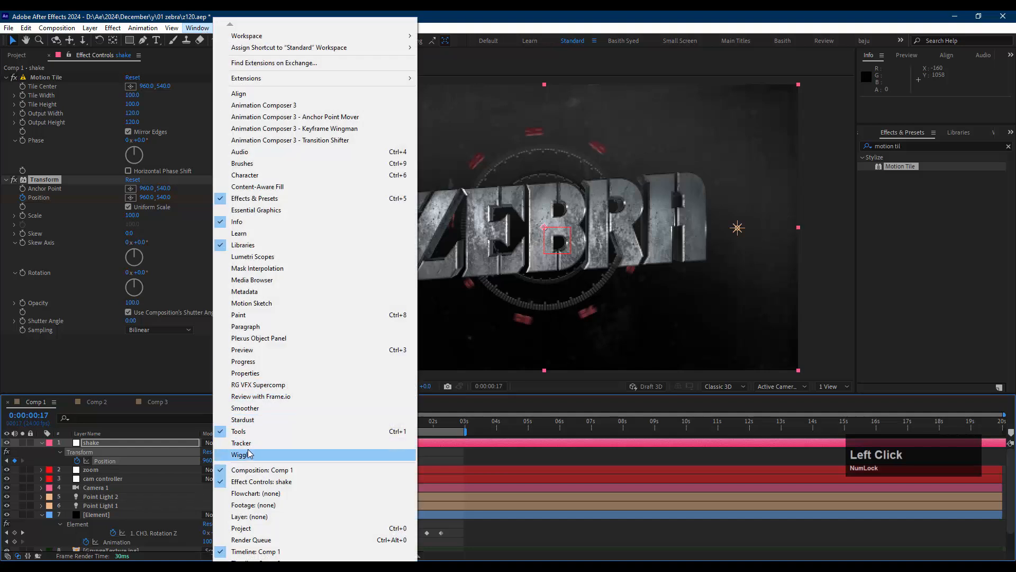
left_click(249, 454)
left_click(922, 161)
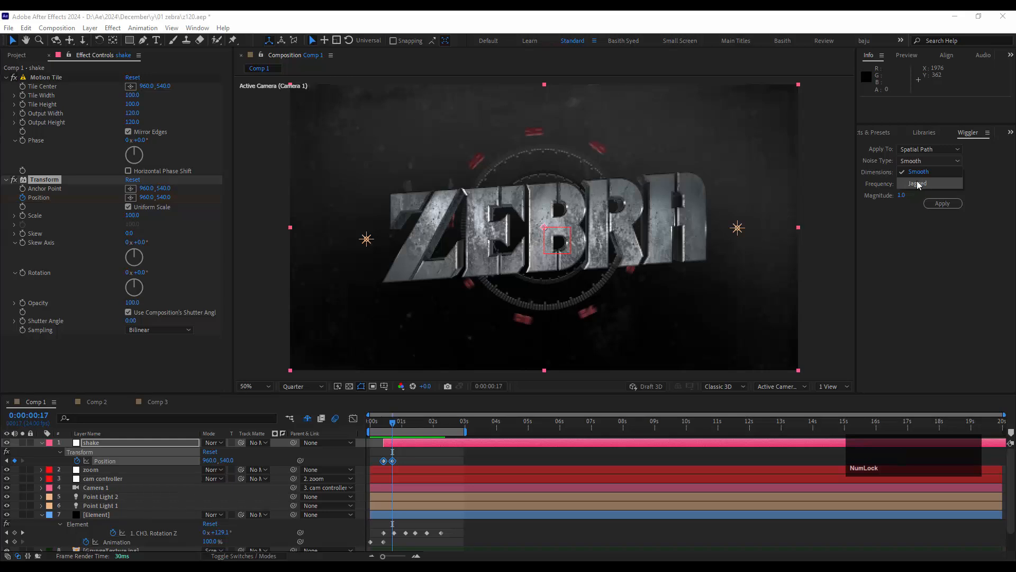
left_click(915, 184)
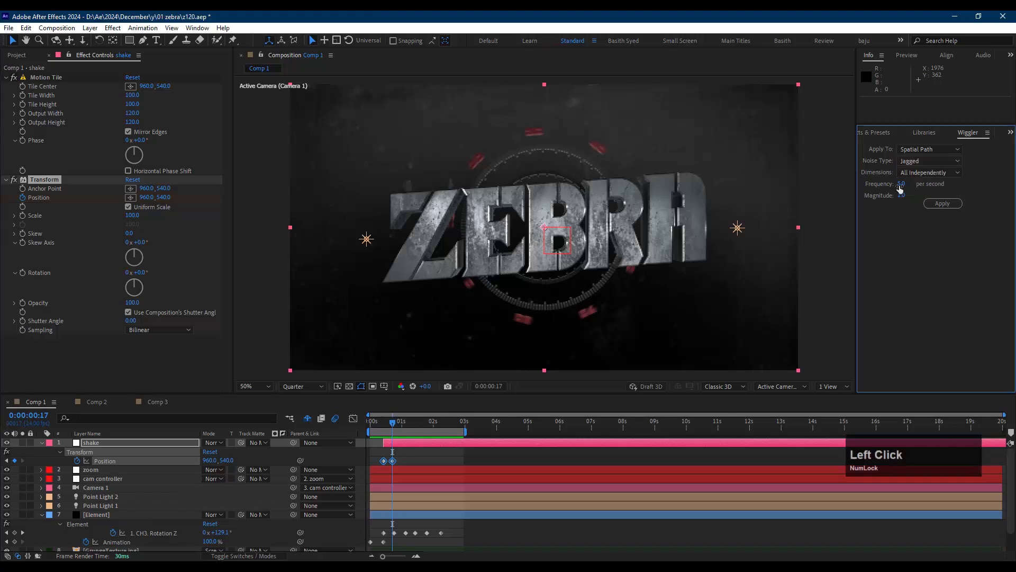
- Set the Wiggler's frequency to 15 per second and magnitude to 20, and apply it to the selected Position keyframes
left_click(901, 184)
type("15")
key("Return")
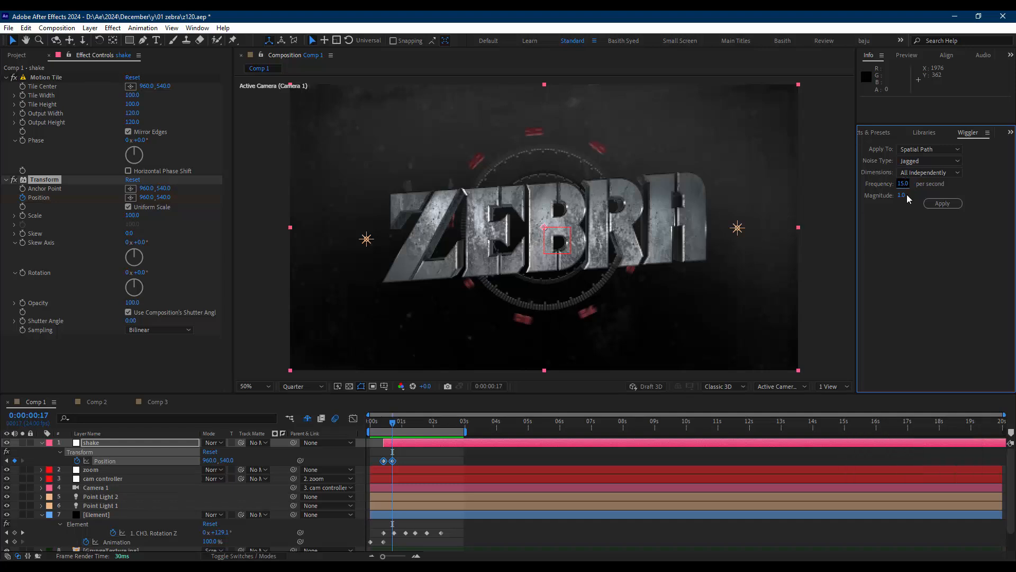
left_click(901, 196)
type("20")
key("Return")
left_click(405, 459)
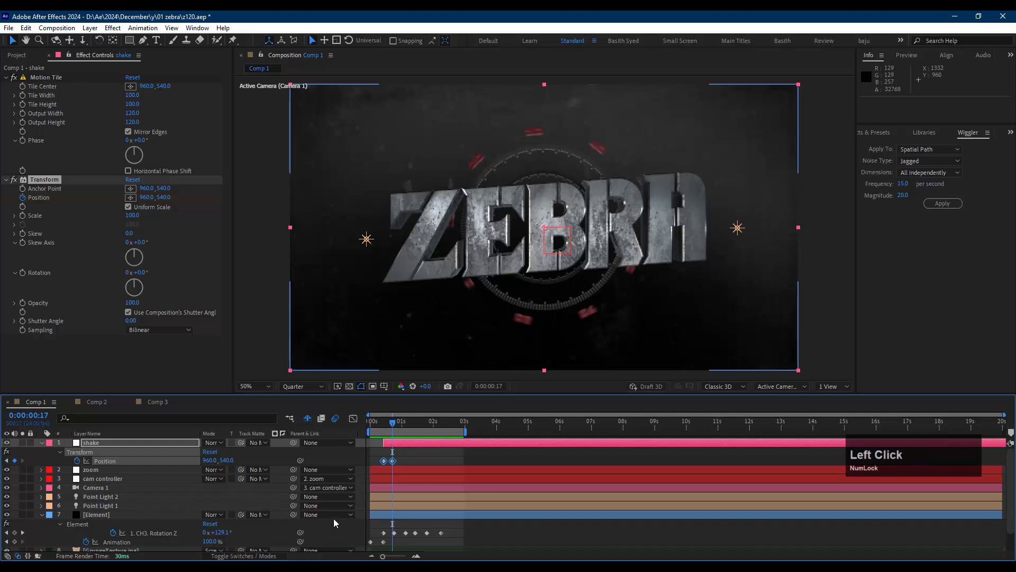
left_click(935, 204)
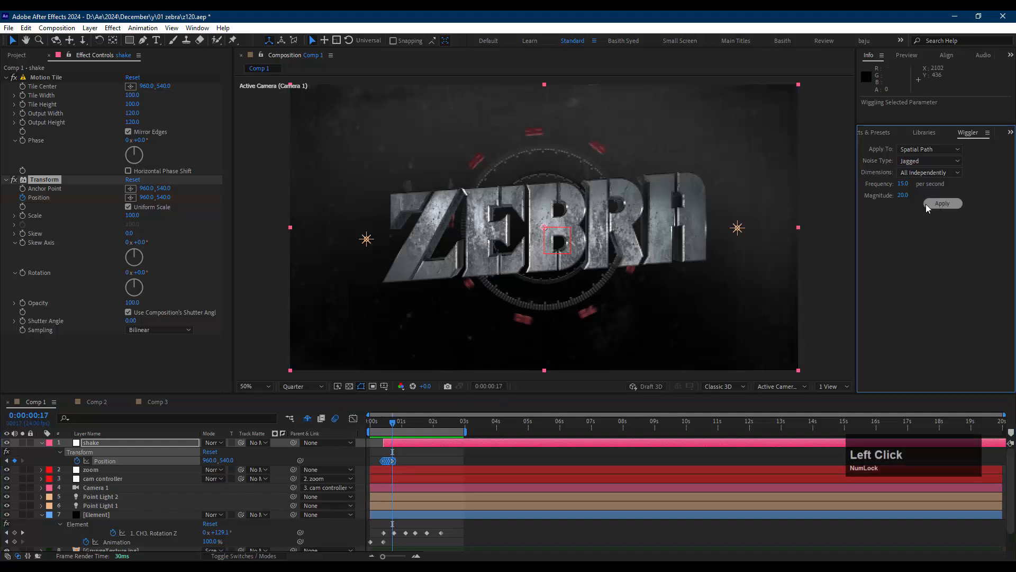
- Move the shake layer's last Position keyframe to 0:00:00:18, in line with the Element layer's second Rotation Z keyframe
left_click_drag(383, 556, 405, 557)
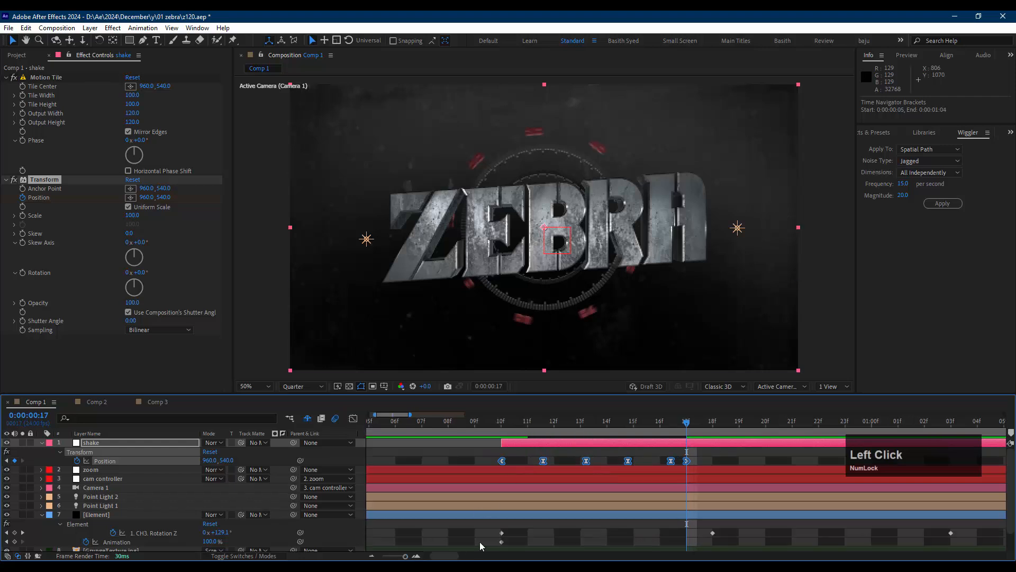
left_click(697, 457)
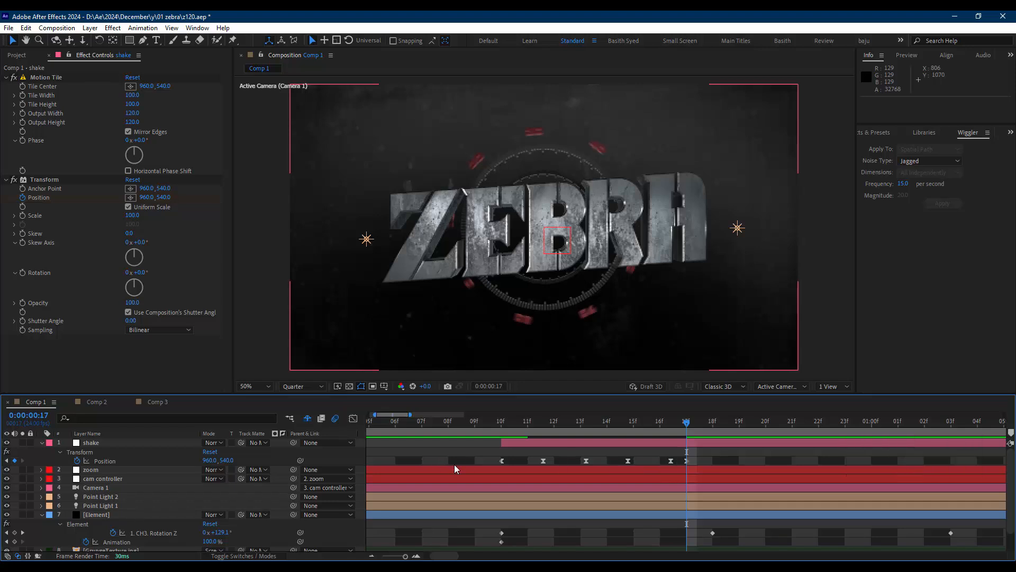
left_click_drag(687, 462, 700, 463)
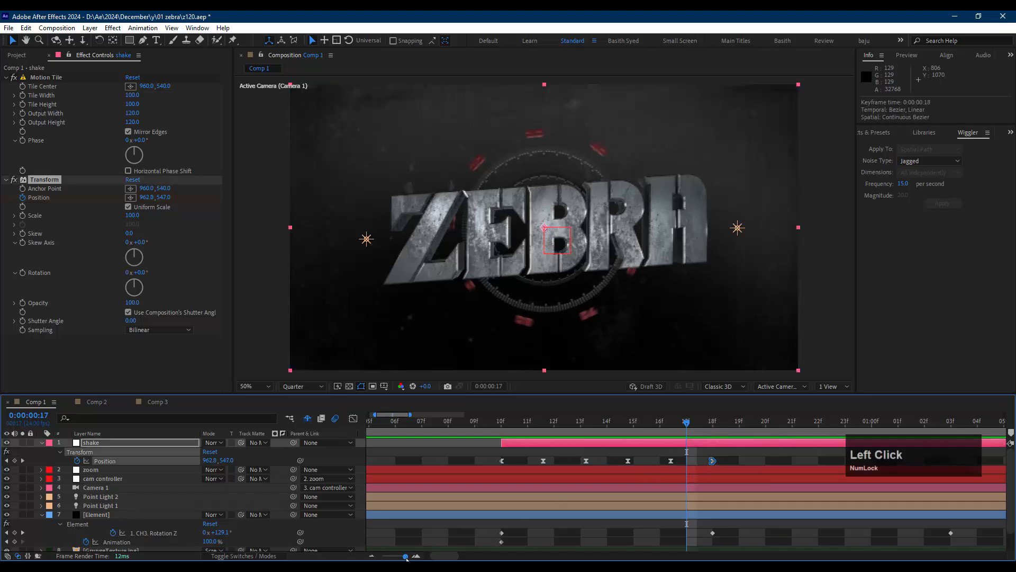
- Trim the end of the shake layer to 0:00:00:18, at its last Position keyframe
left_click_drag(406, 556, 396, 557)
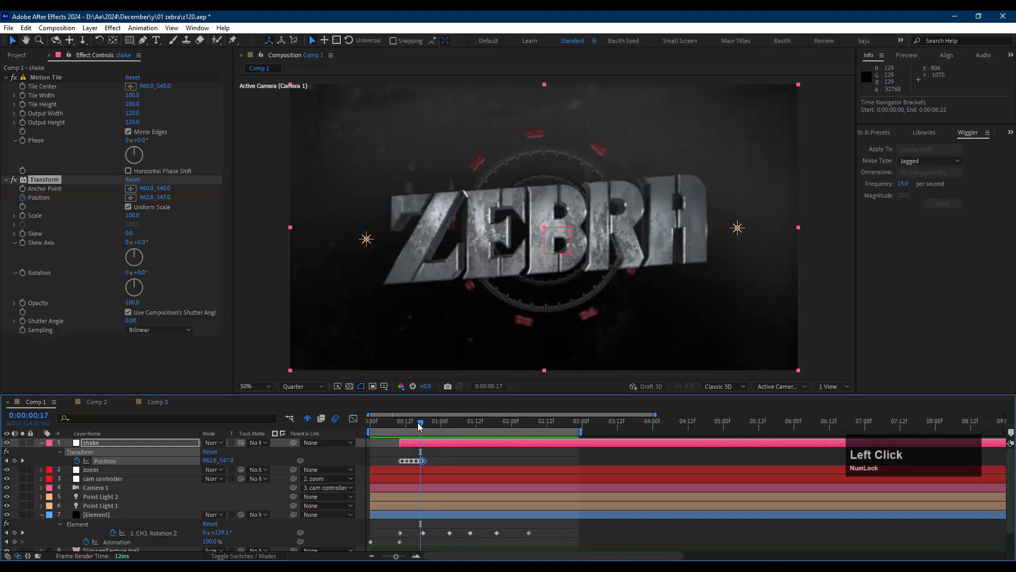
left_click_drag(418, 422, 421, 423)
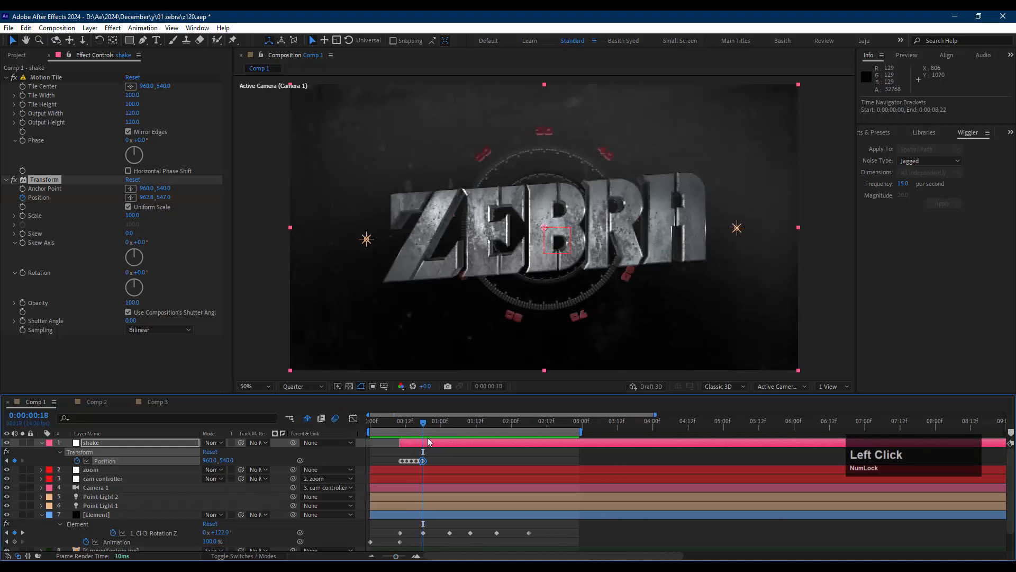
left_click(430, 443)
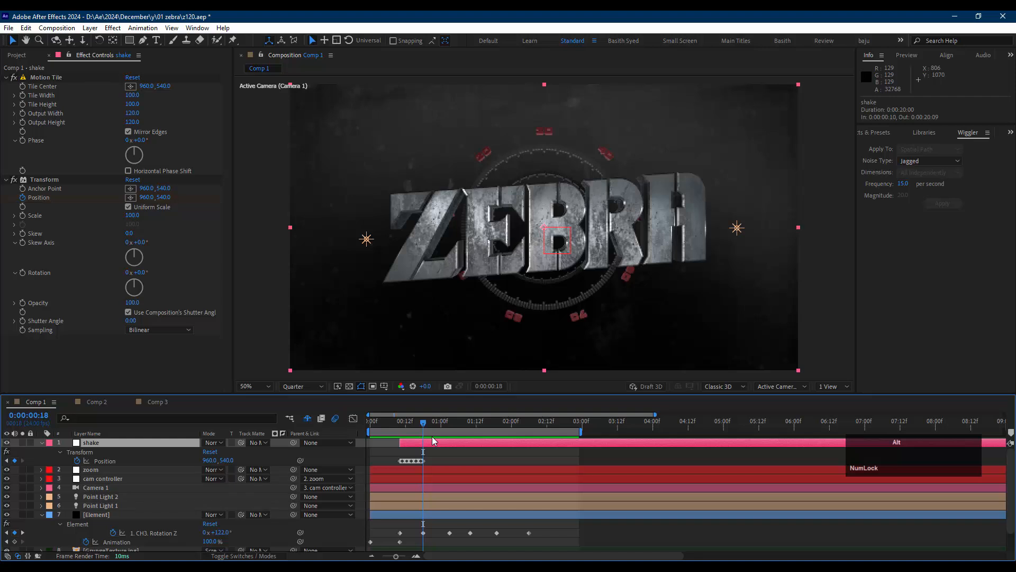
key("alt+bracketright")
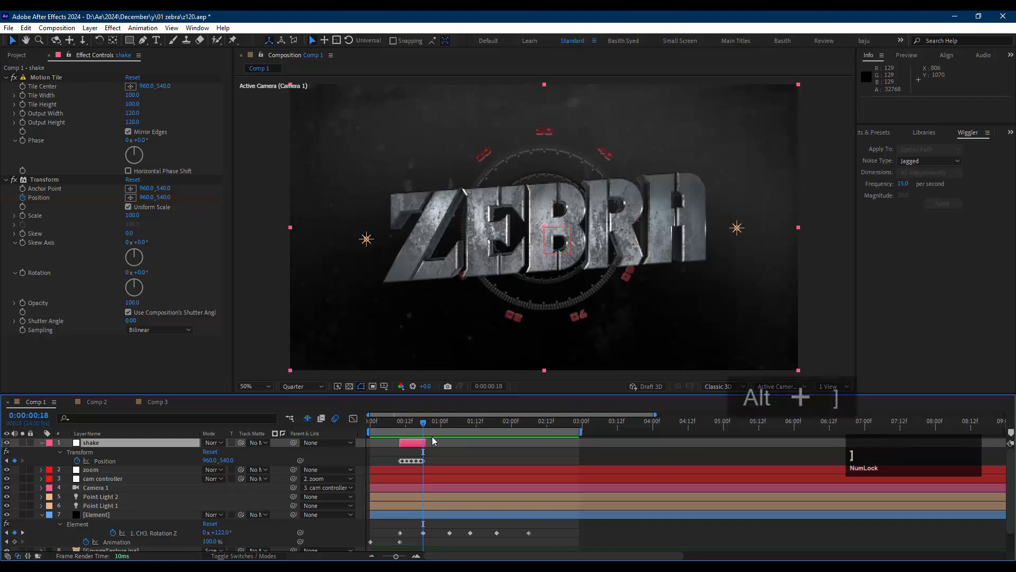
- Preview the title animation from the start to check the shake
left_click(372, 423)
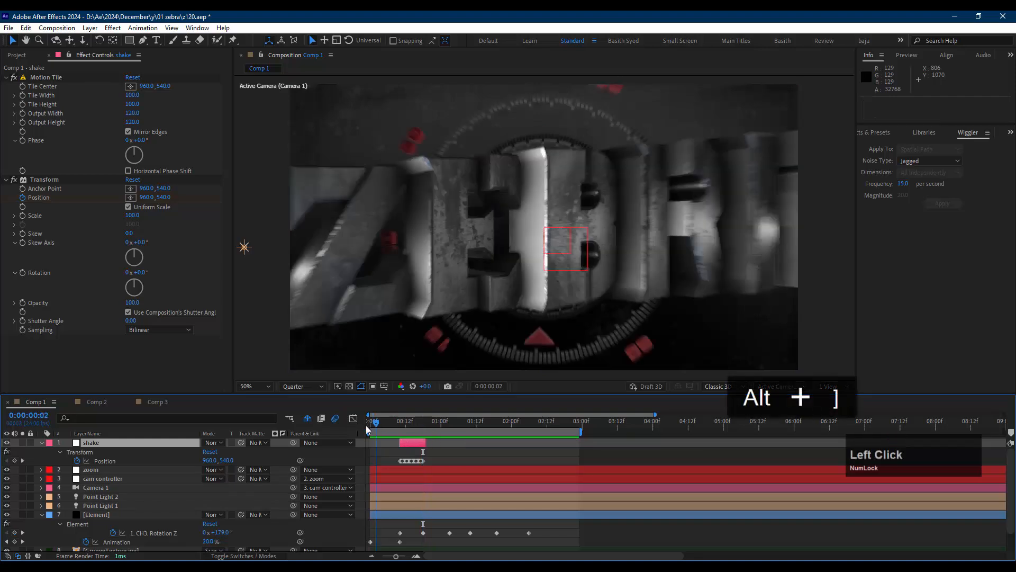
left_click(471, 449)
key("space")
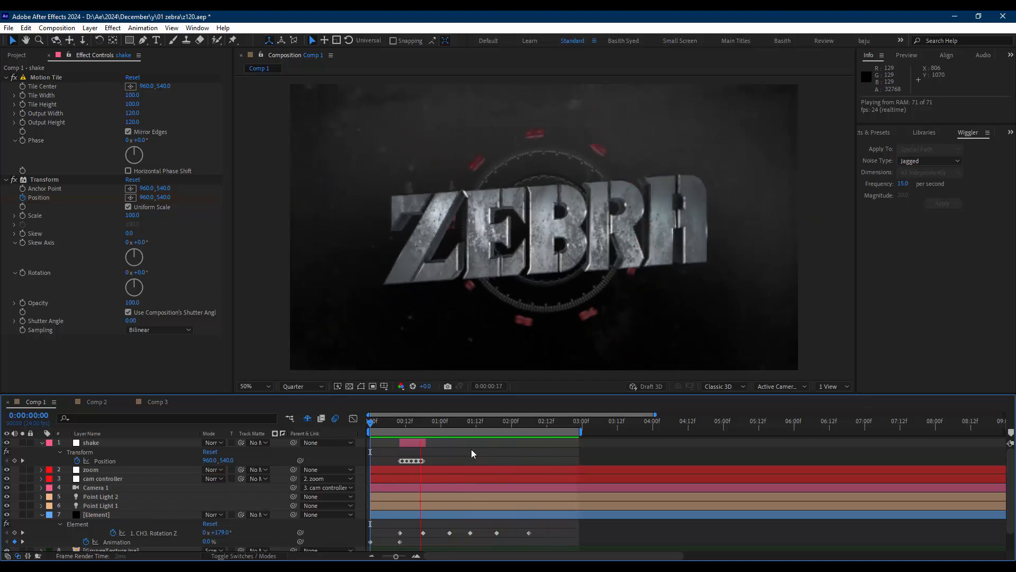
key("space")
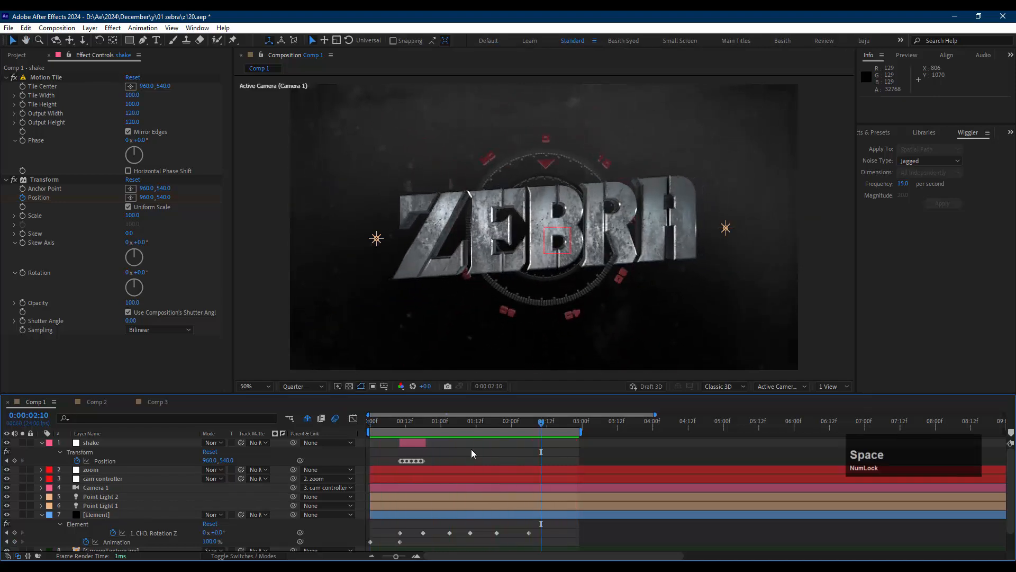
- Save the project and collapse the expanded properties of all layers in Comp 1
key("ctrl+s")
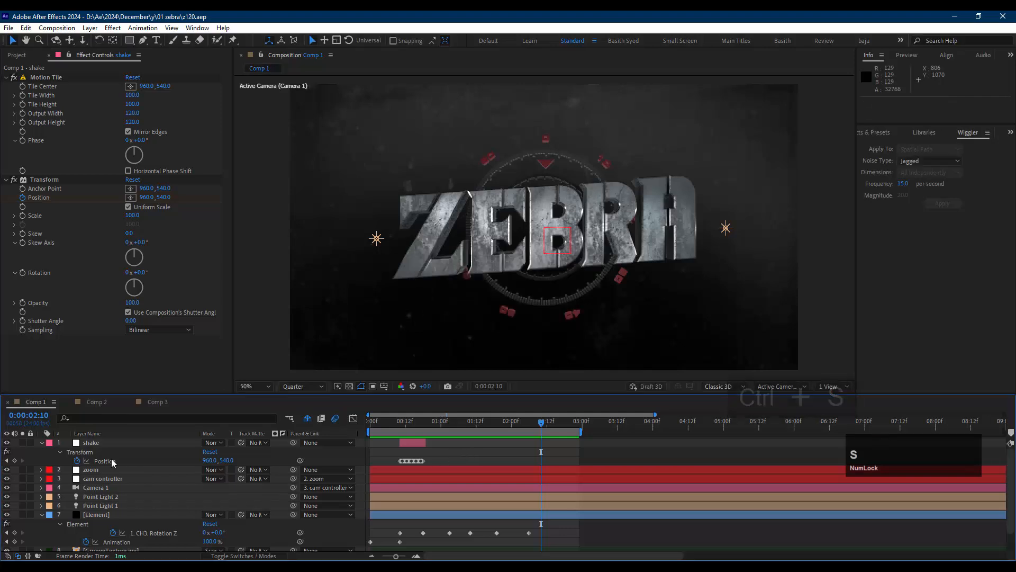
key("ctrl+a")
left_click(42, 442)
left_click(418, 538)
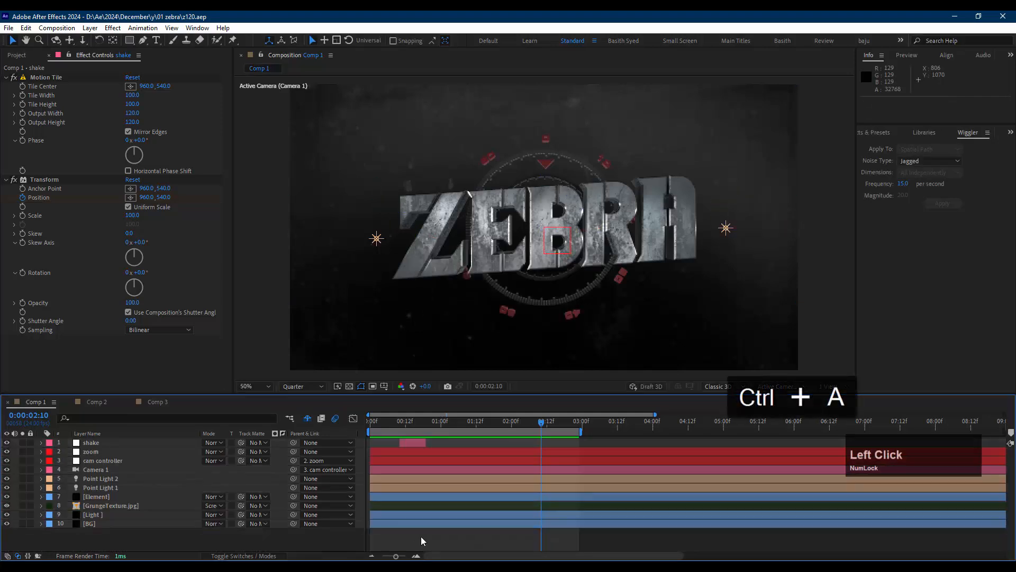
key("ctrl+s")
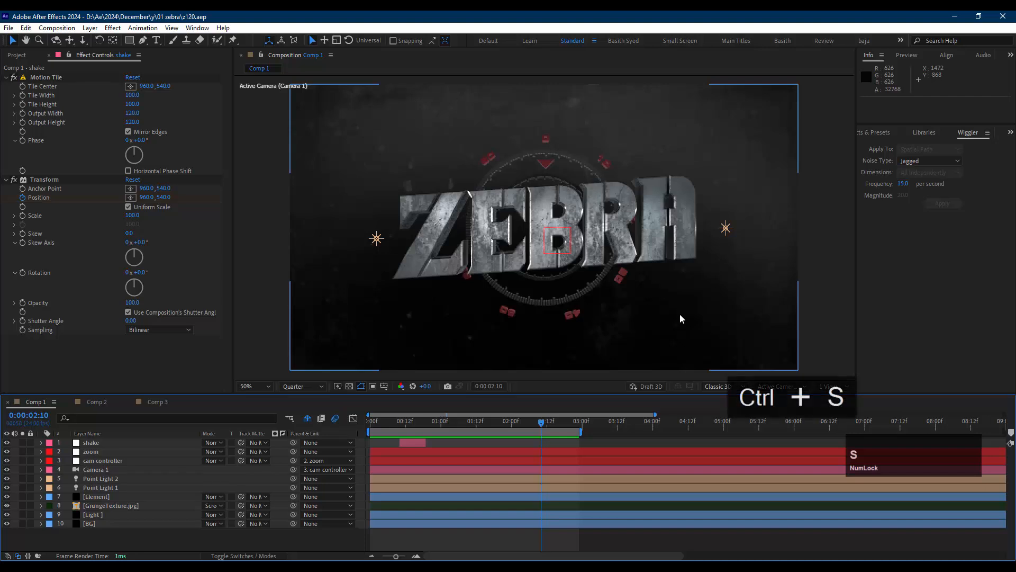
- Move the current time of Comp 1 to 0:00:01:01
left_click(473, 546)
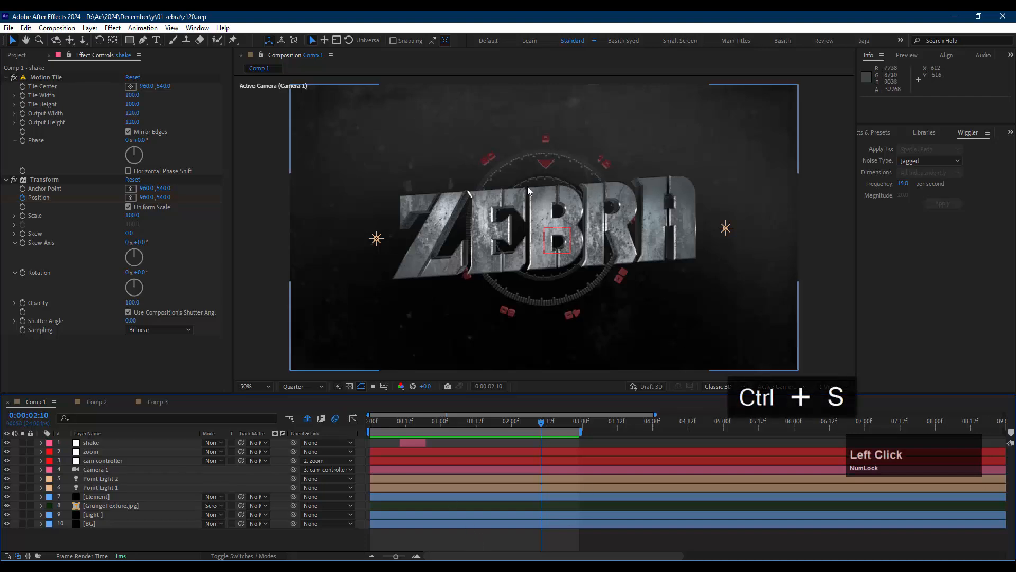
left_click(417, 423)
left_click_drag(416, 423, 444, 436)
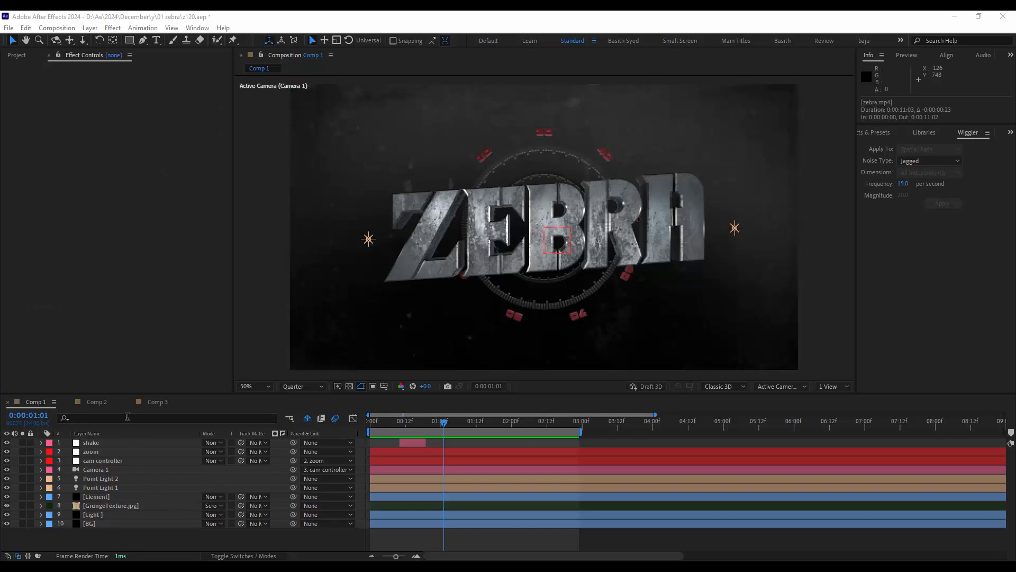
- Close the Comp 2 and Comp 3 timelines and reveal Comp 1 among the project items
left_click(70, 402)
left_click(53, 402)
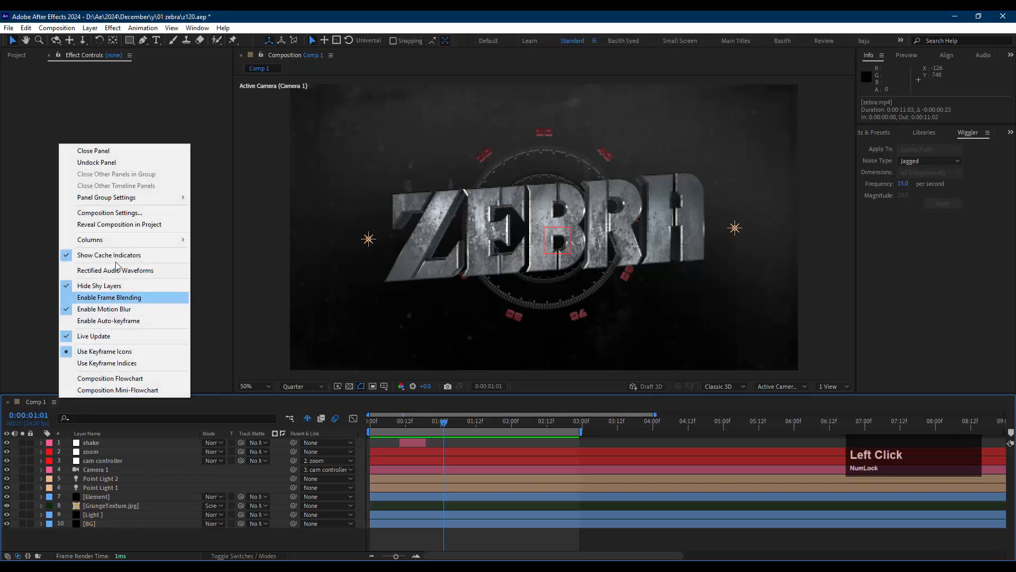
left_click(125, 225)
- Group Comp 2, Comp 3, both GrungeTexture.jpg files, the stainless-steel PNG and zebra.mp4 into a new project folder named _Assets
left_click(53, 160)
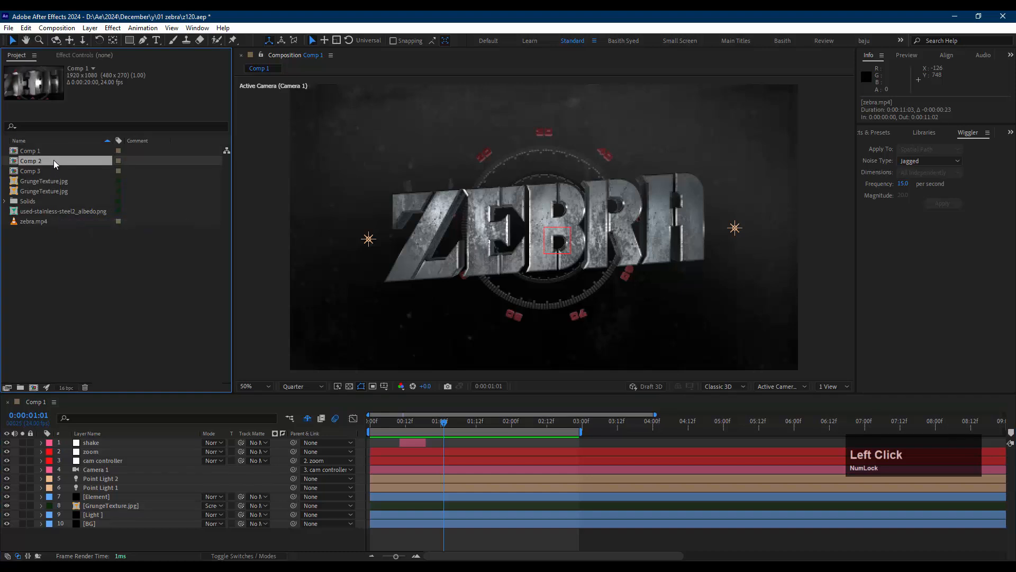
left_click(49, 190, "shift")
left_click(46, 211, "ctrl")
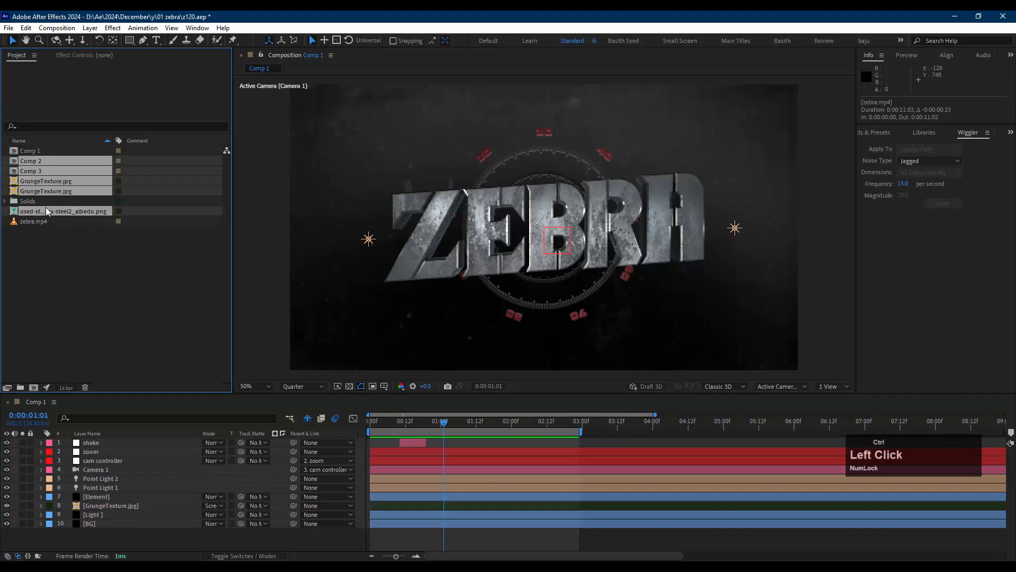
left_click(42, 221, "ctrl")
left_click_drag(56, 190, 20, 384)
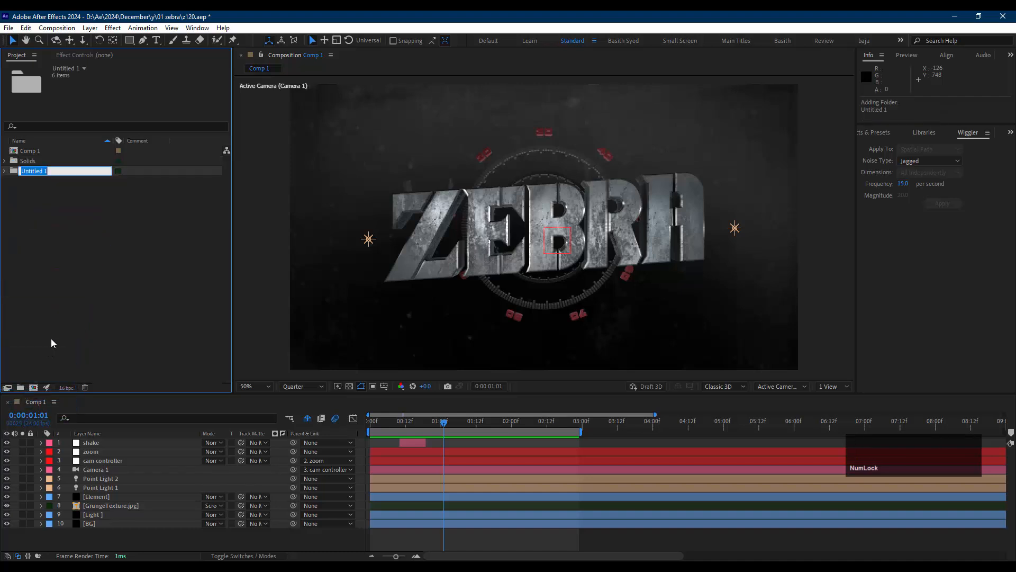
type("_Assets")
key("Return")
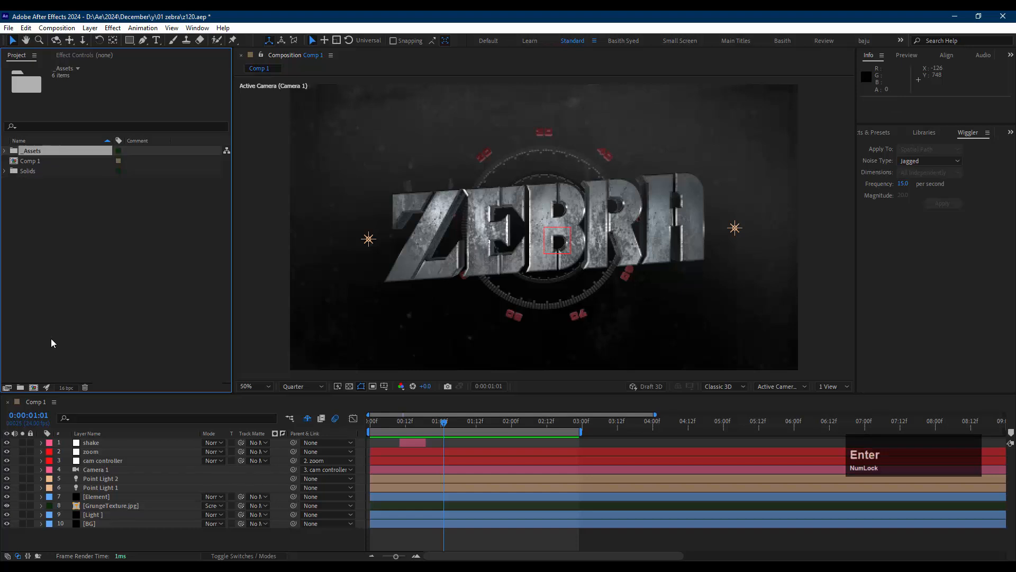
- Rename Comp 2 inside the _Assets folder as ex1
left_click(63, 233)
left_click(45, 161)
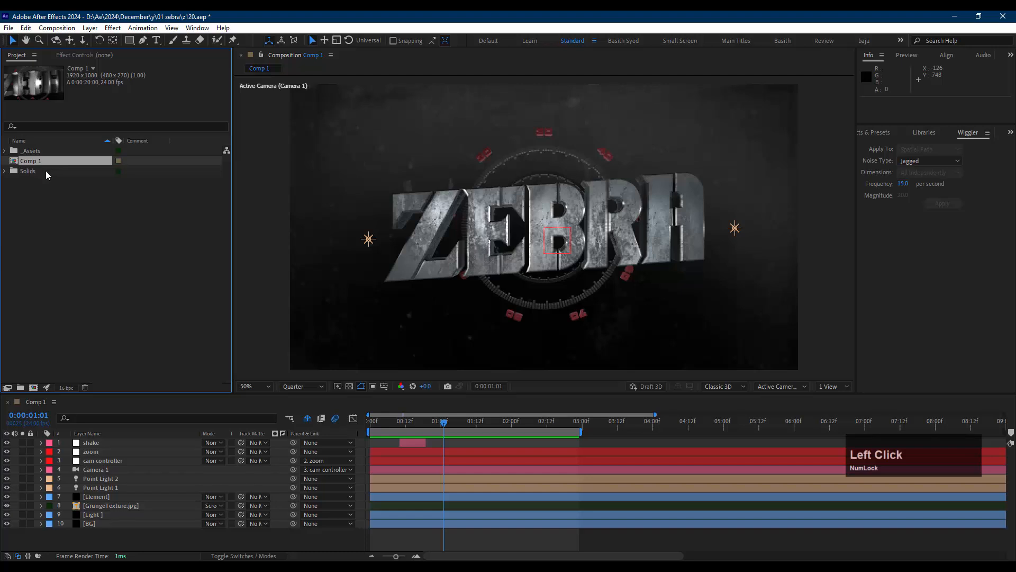
left_click(47, 195)
left_click(5, 151)
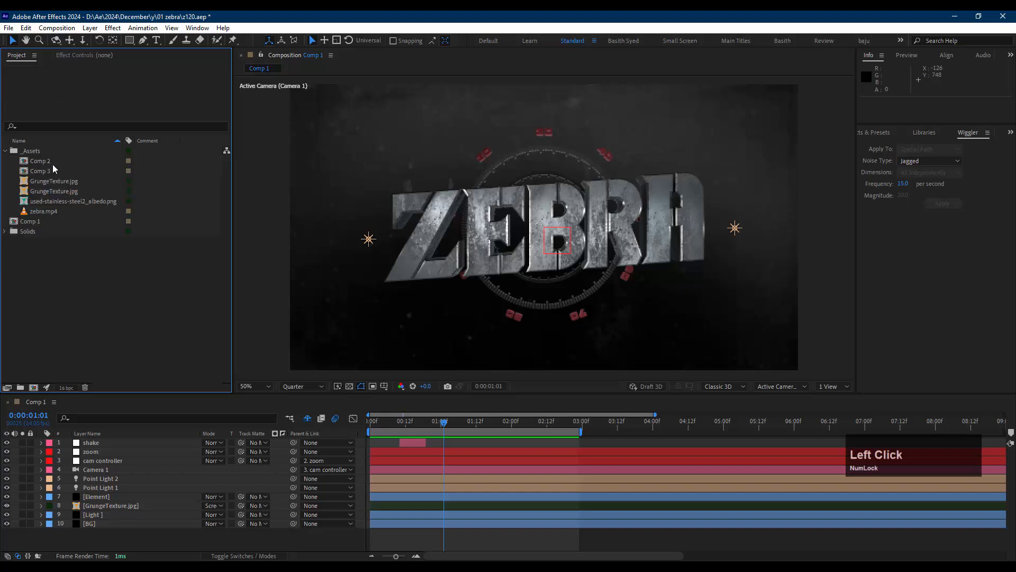
left_click(55, 161)
key("Return")
type("ex")
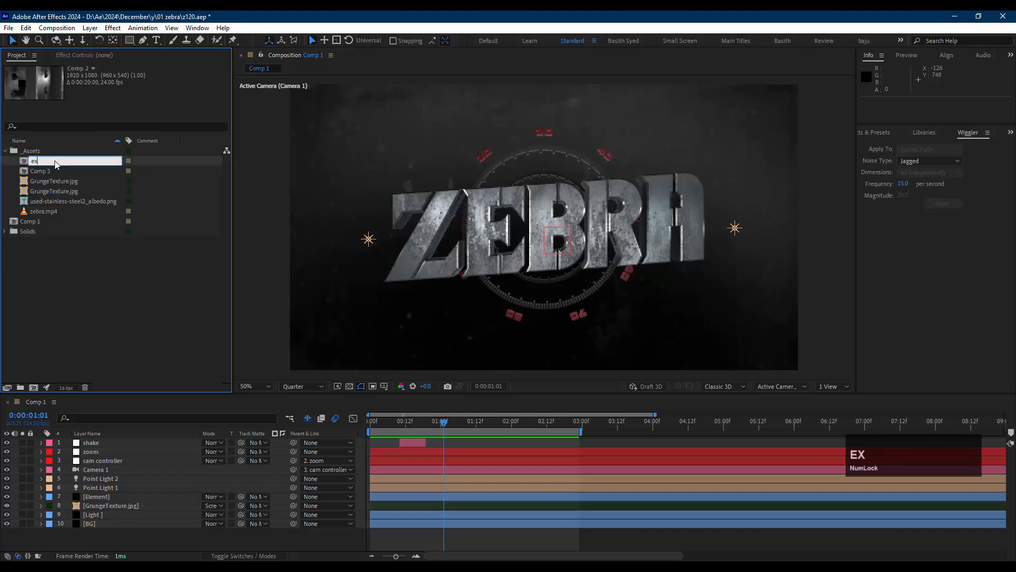
type("1")
left_click(59, 236)
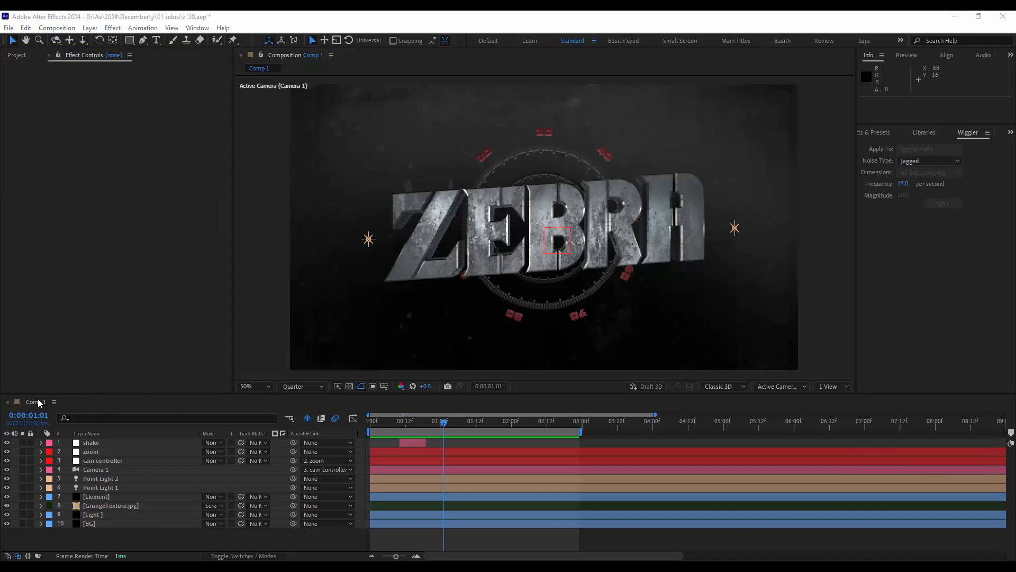
- Duplicate Comp 1 in the project and open the duplicate's timeline
left_click(39, 402)
left_click(54, 403)
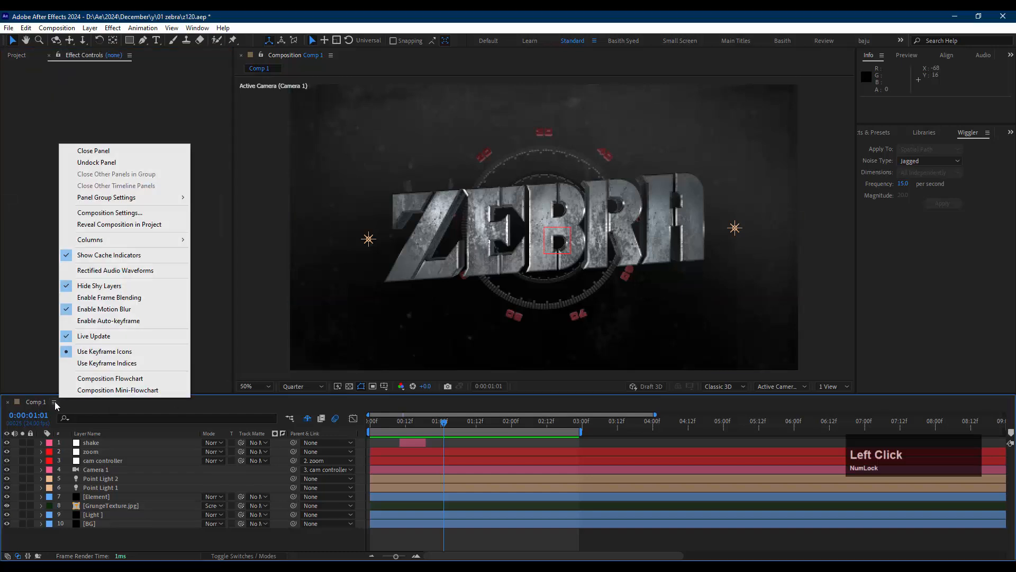
left_click(120, 225)
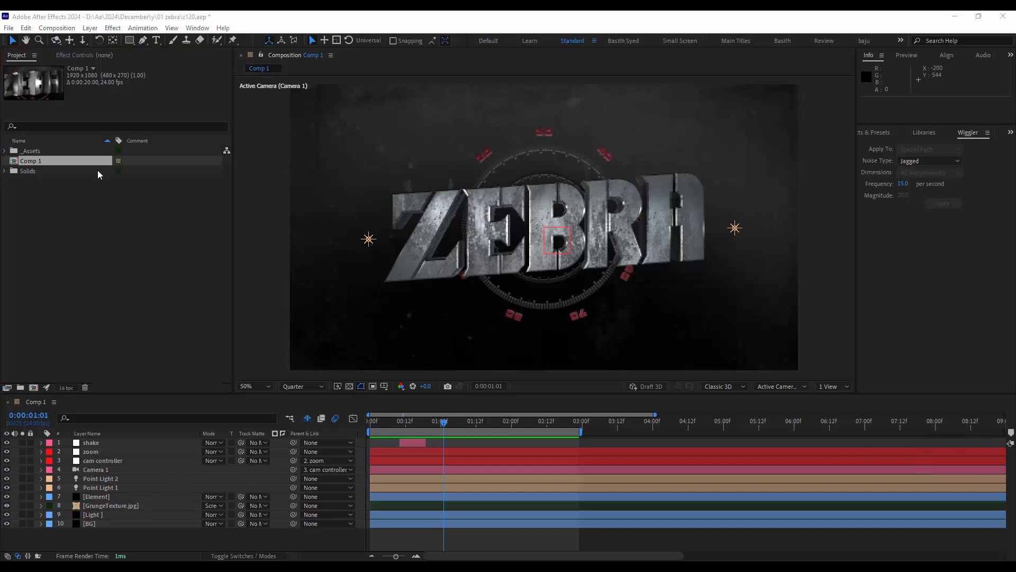
left_click(81, 166)
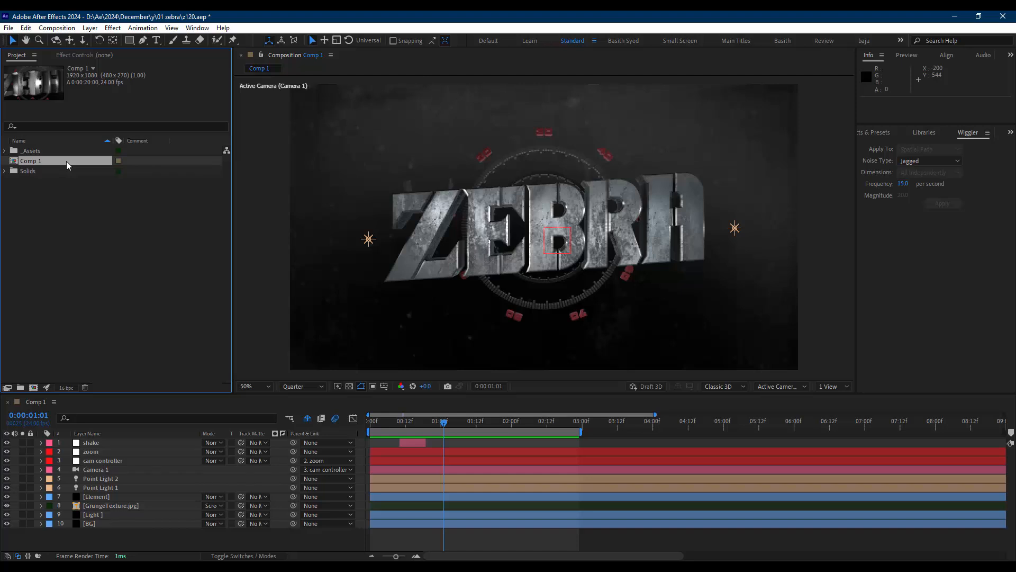
left_click(65, 160)
key("ctrl+d")
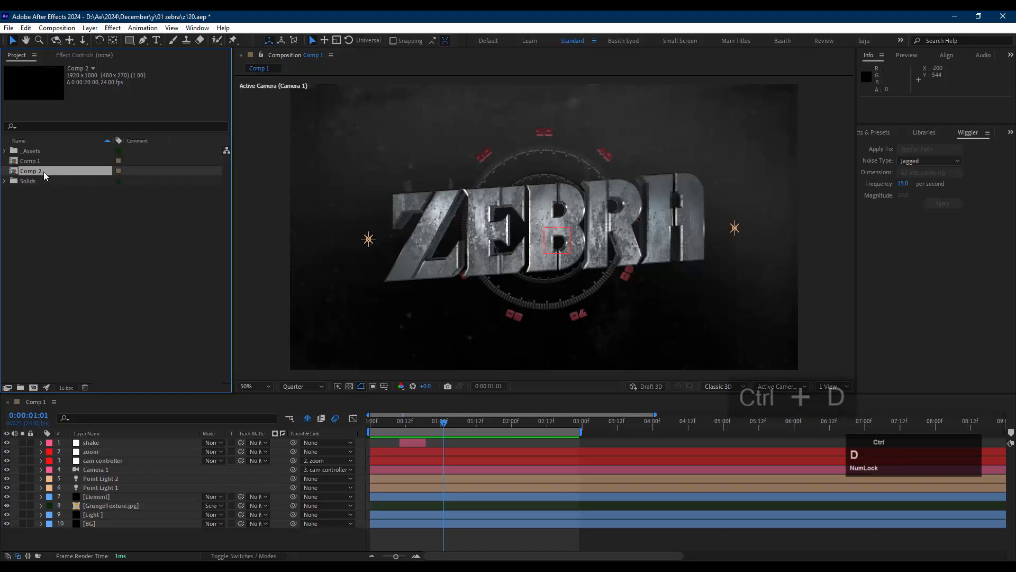
double_click(52, 171)
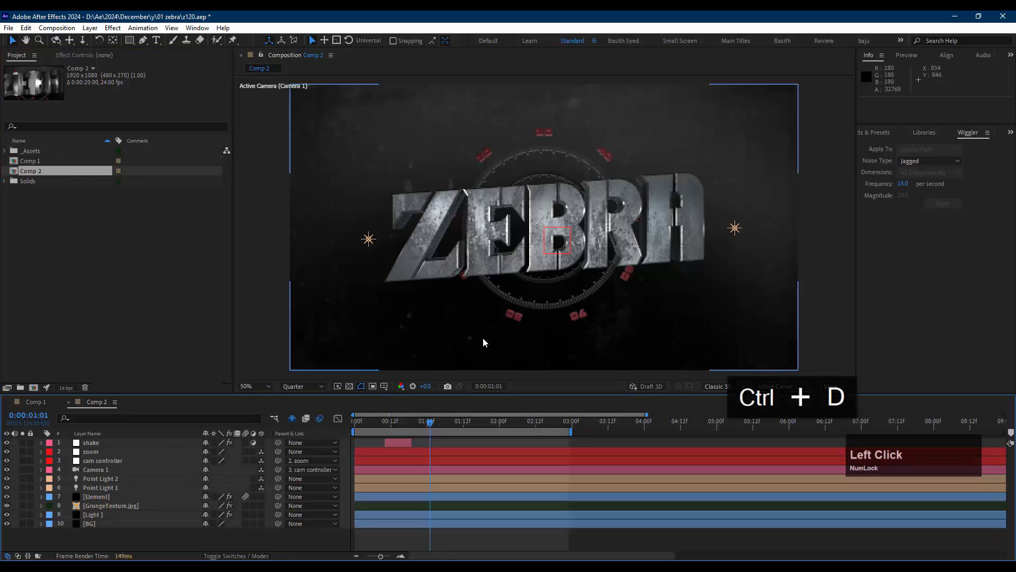
- Rename the duplicated composition as opening
left_click(59, 171)
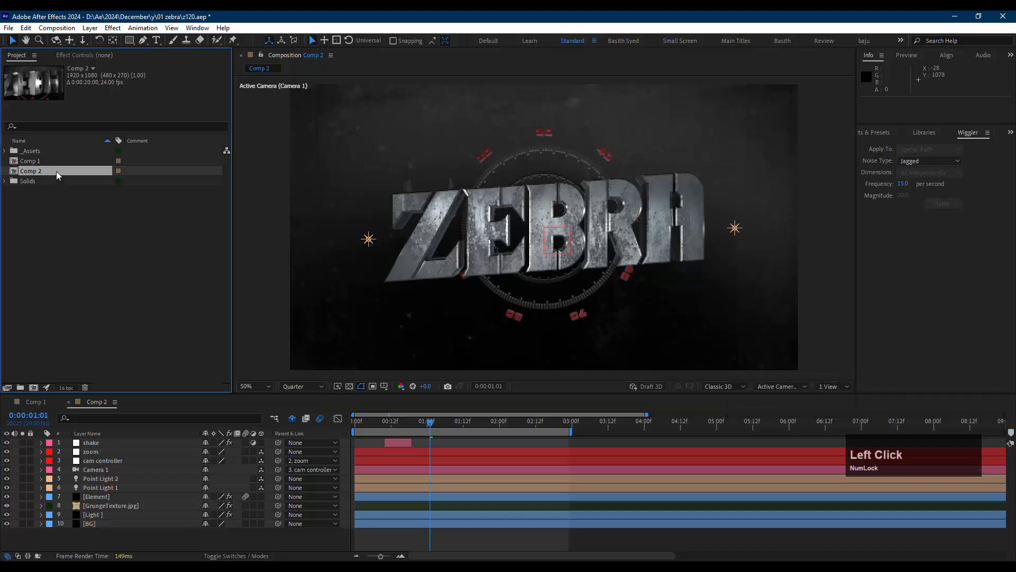
key("Return")
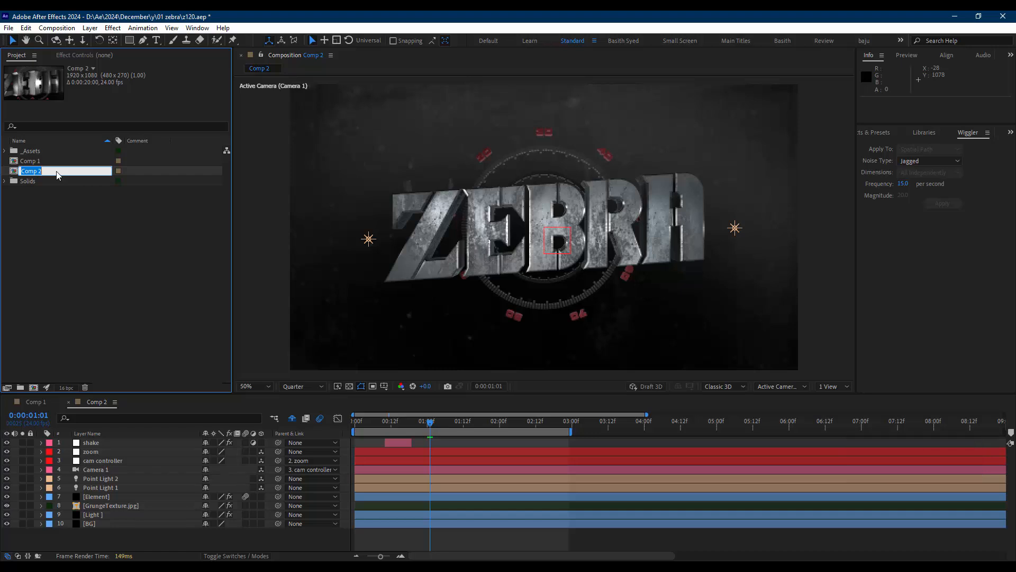
type("opening")
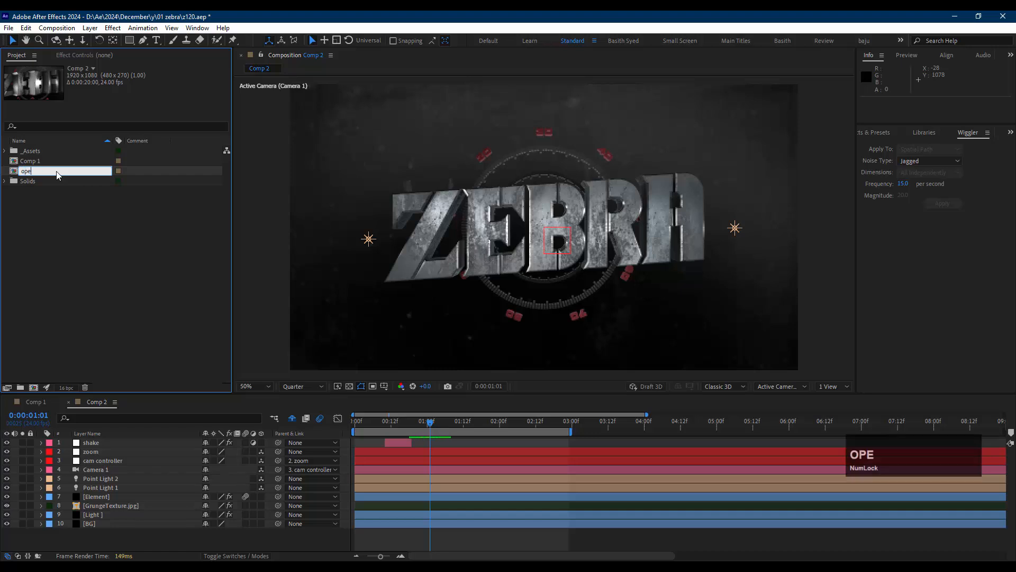
key("Return")
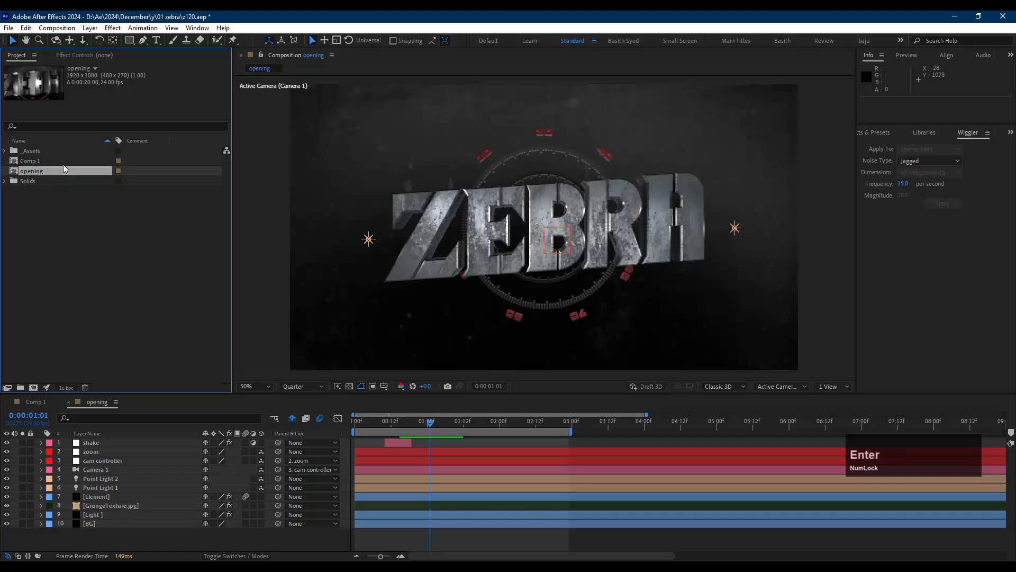
- Rename the original Comp 1 composition as main
left_click(63, 164)
key("Return")
type("m")
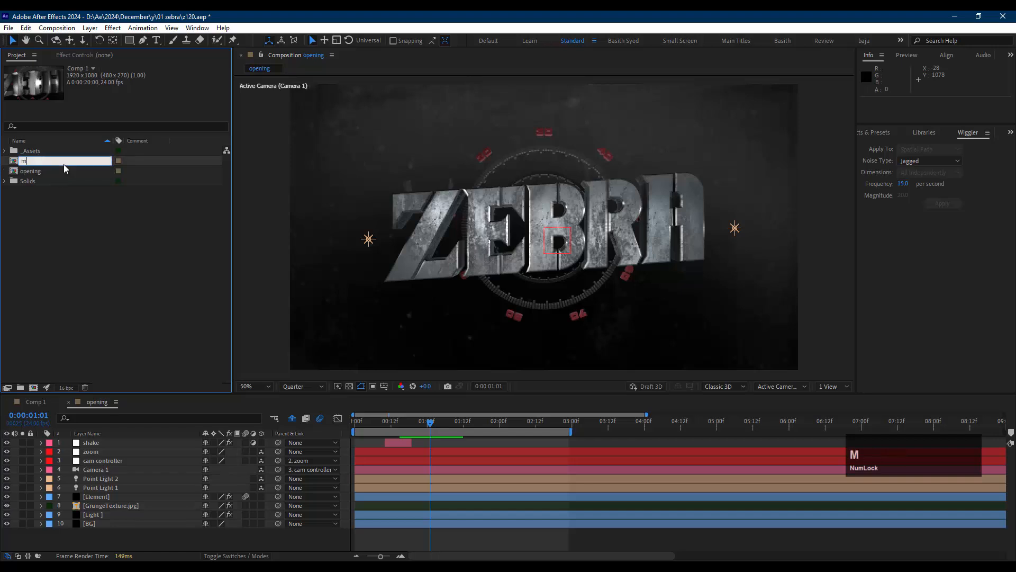
type("a")
key("BackSpace")
key("BackSpace")
type("majo")
key("BackSpace")
key("BackSpace")
type("in")
key("Return")
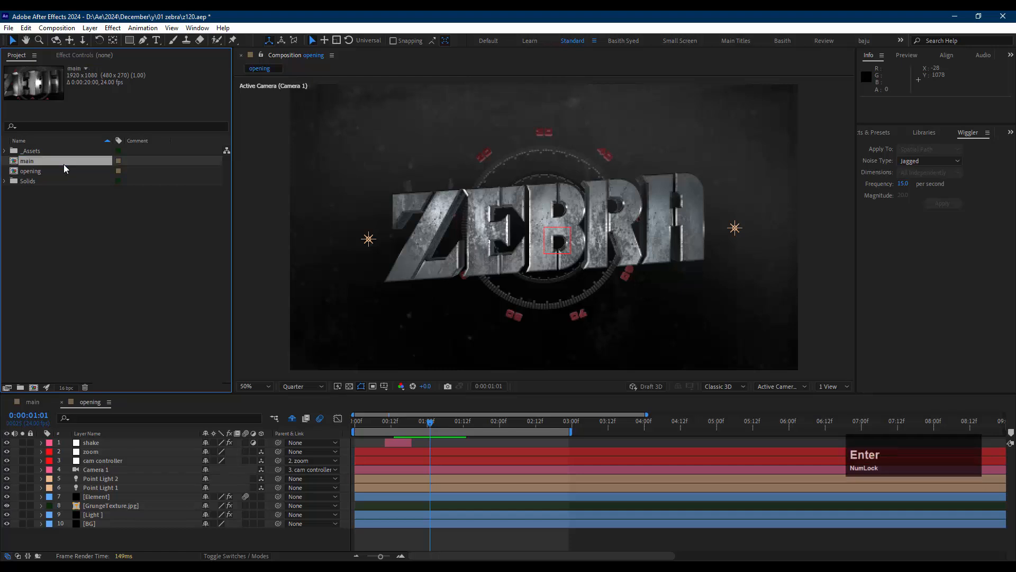
- Hide the shake layer in the opening composition
double_click(54, 169)
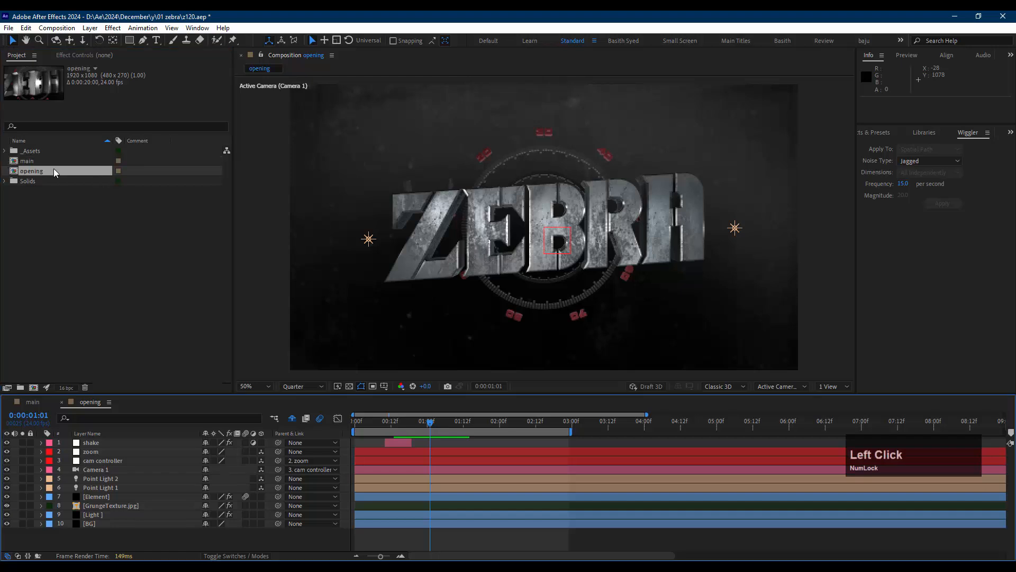
left_click(109, 445)
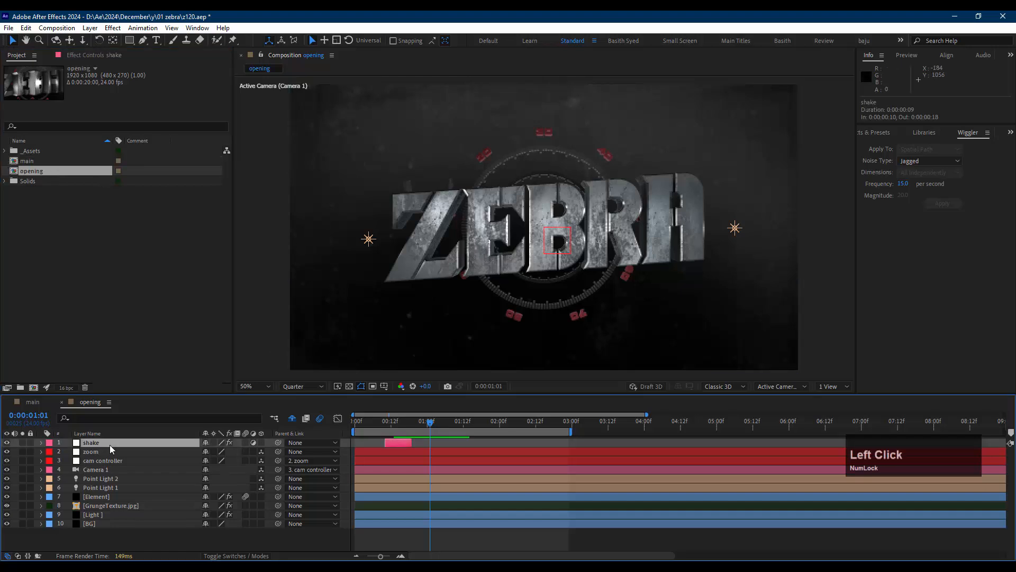
left_click(6, 443)
- Remove all Position keyframes from the zoom and cam controller layers, and collapse both layers
left_click(101, 451)
left_click(110, 459)
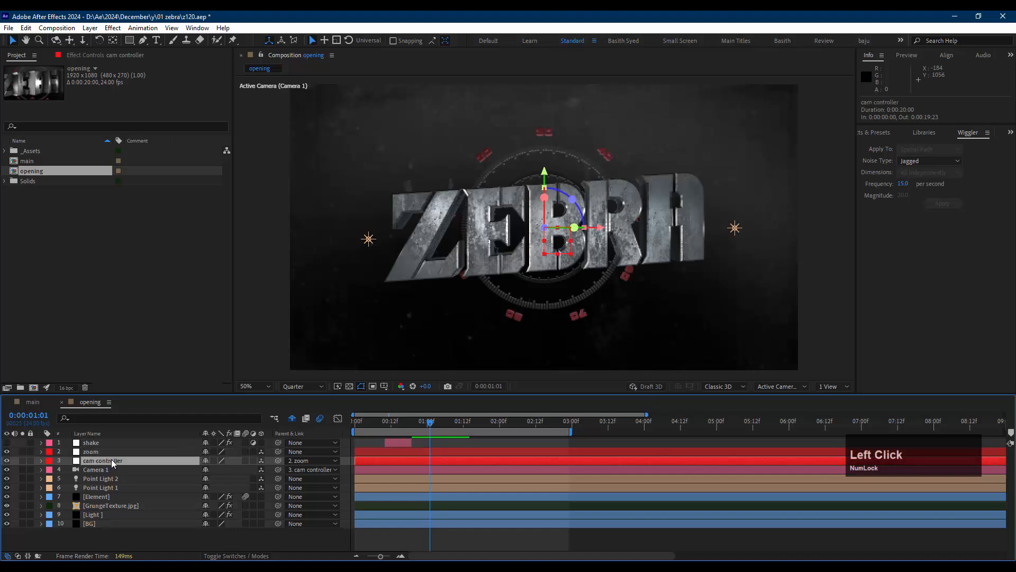
left_click(116, 467)
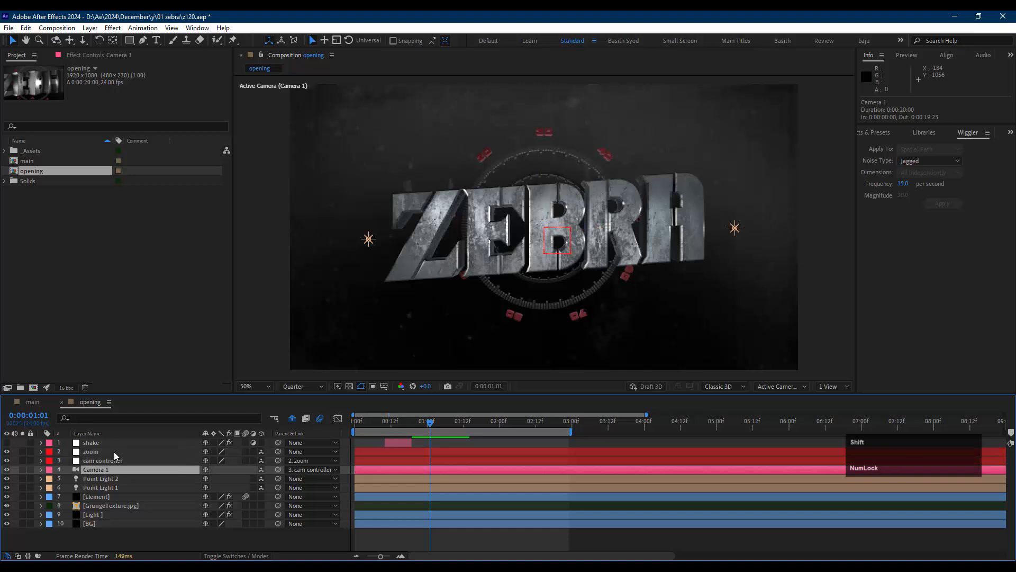
left_click(113, 460)
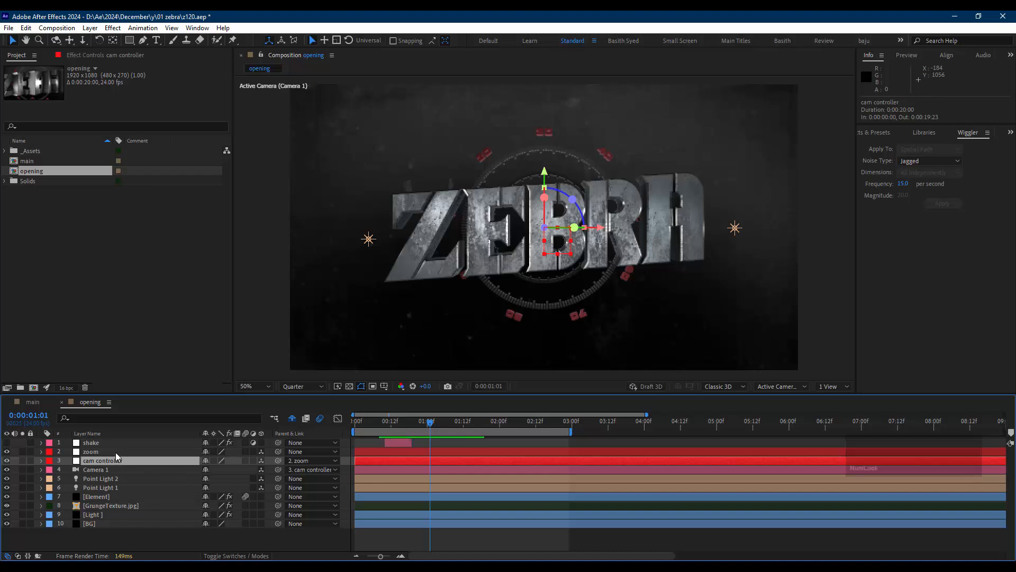
key("u")
left_click(116, 453)
key("u")
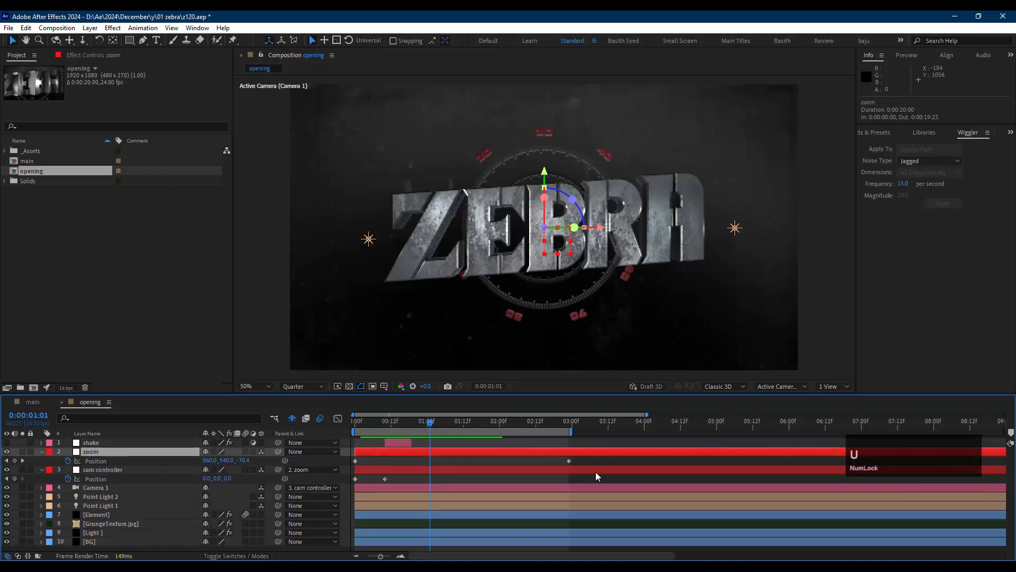
left_click_drag(68, 461, 68, 478)
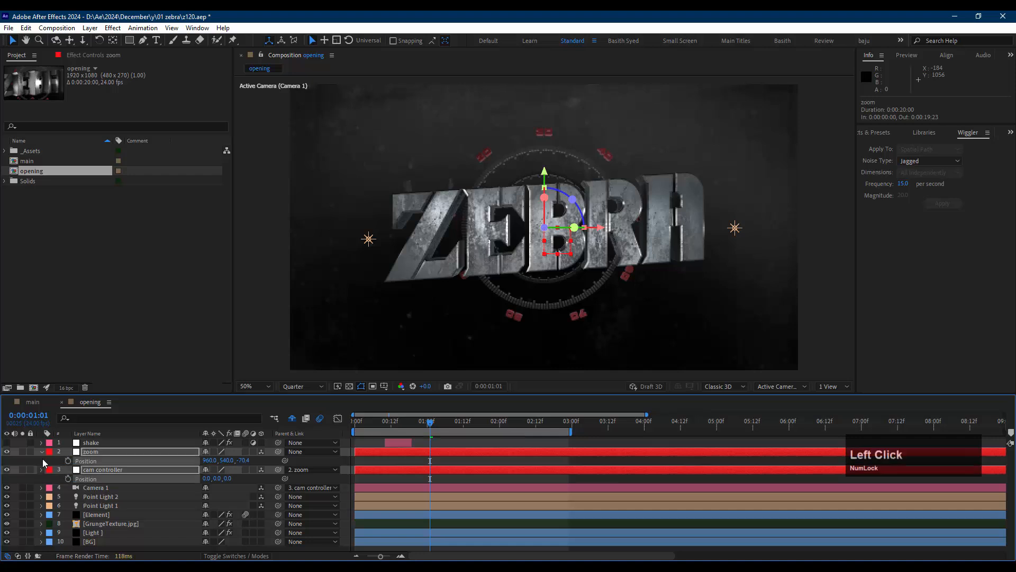
left_click(42, 451)
left_click(42, 451)
left_click(42, 451)
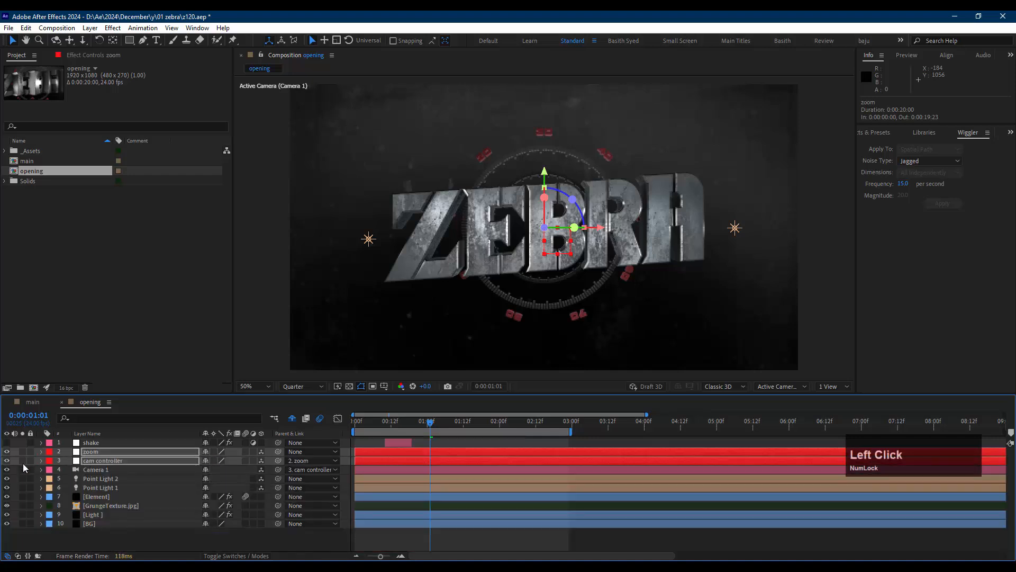
- Delete the zoom null layer from the opening composition
left_click(128, 451)
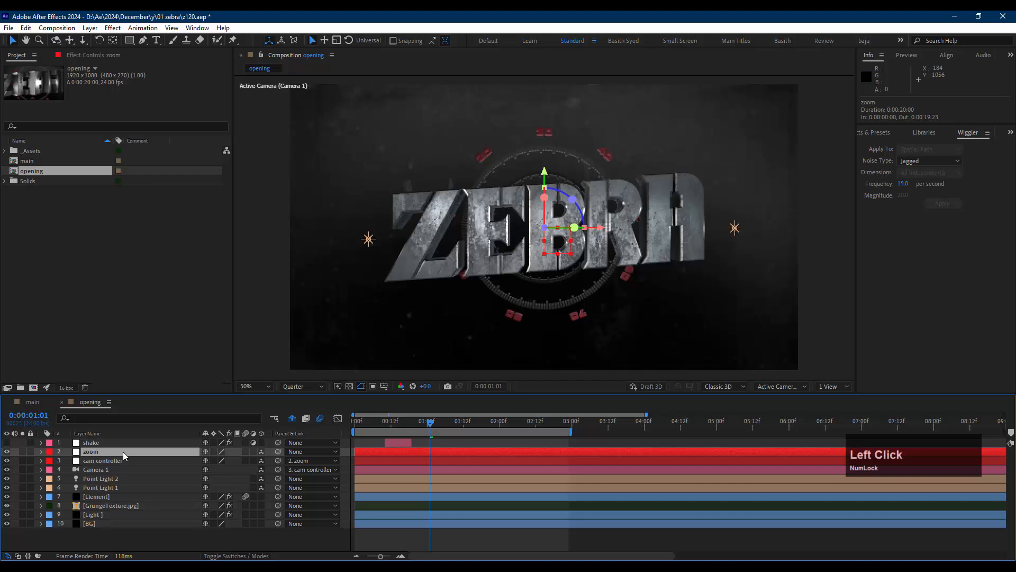
key("Delete")
left_click(114, 453)
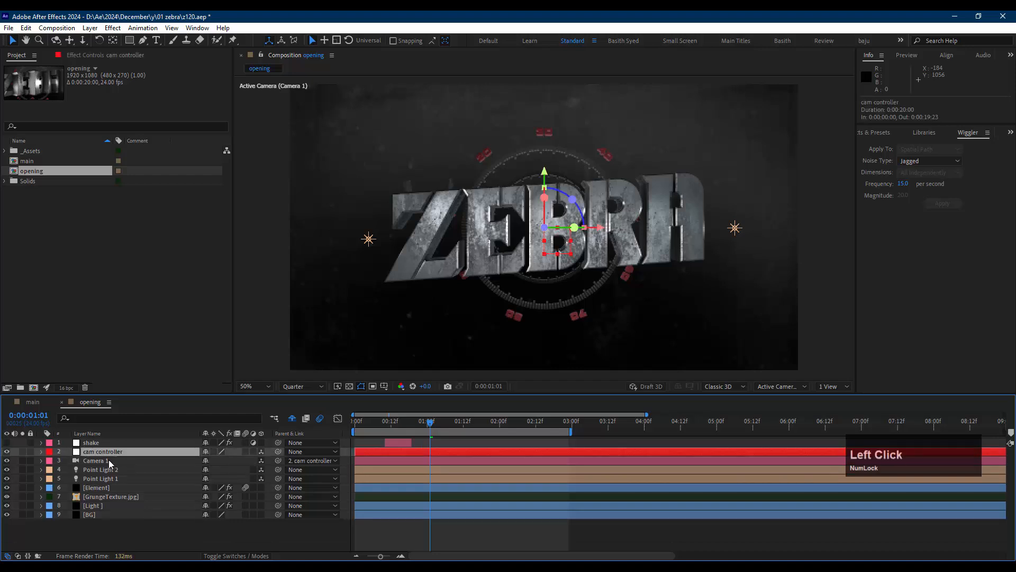
- Open the Element layer's Scene Setup to examine the objects in its scene, and return to the composition
left_click(101, 469)
left_click(100, 479)
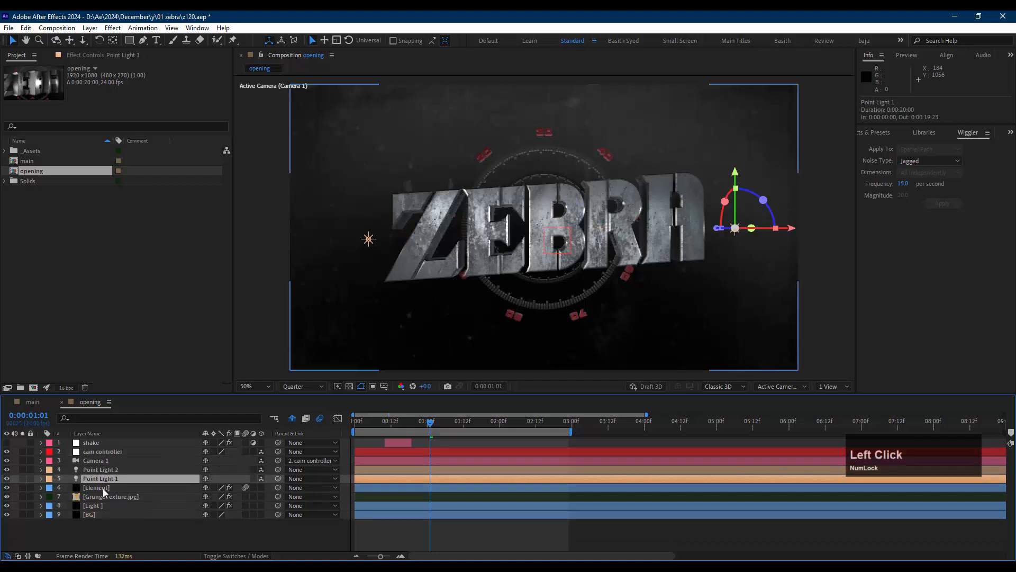
left_click(103, 487)
left_click(107, 497)
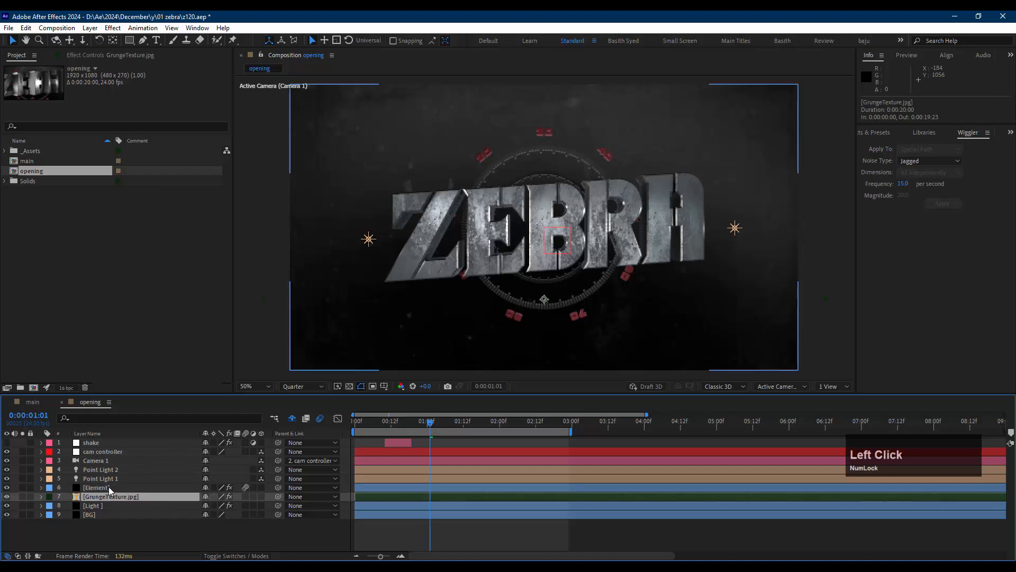
left_click(109, 487)
left_click(97, 55)
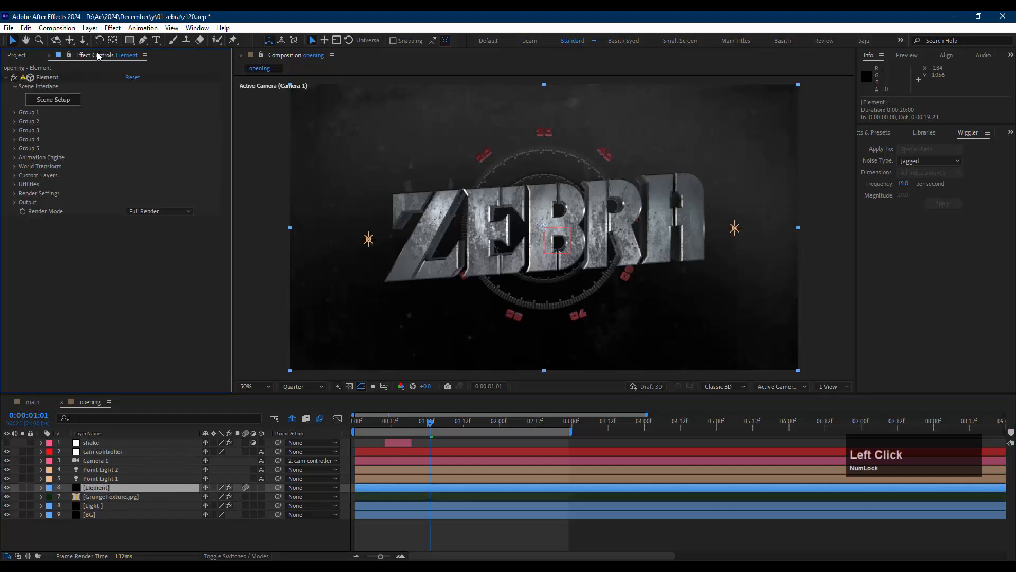
left_click(68, 100)
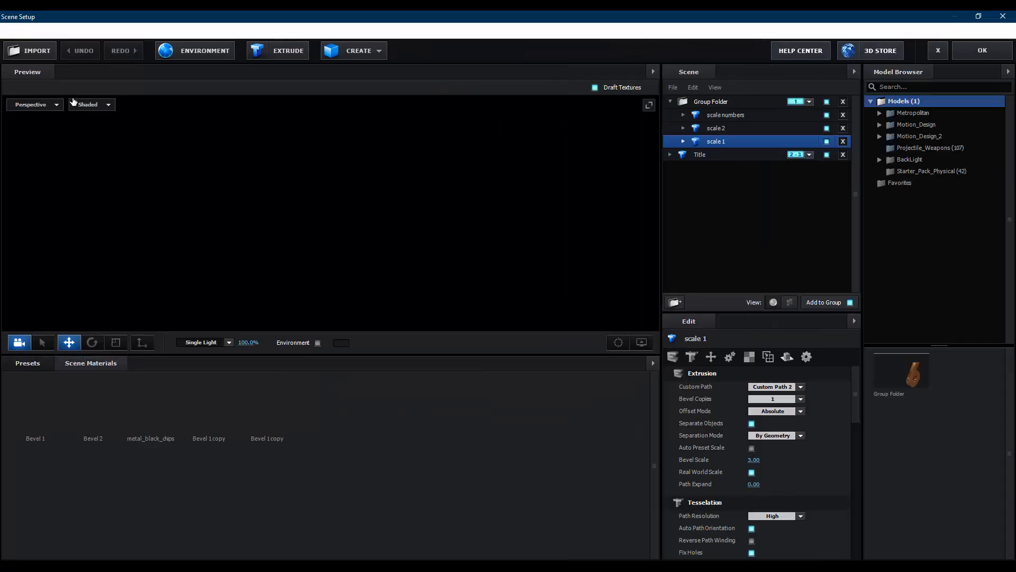
left_click(1008, 51)
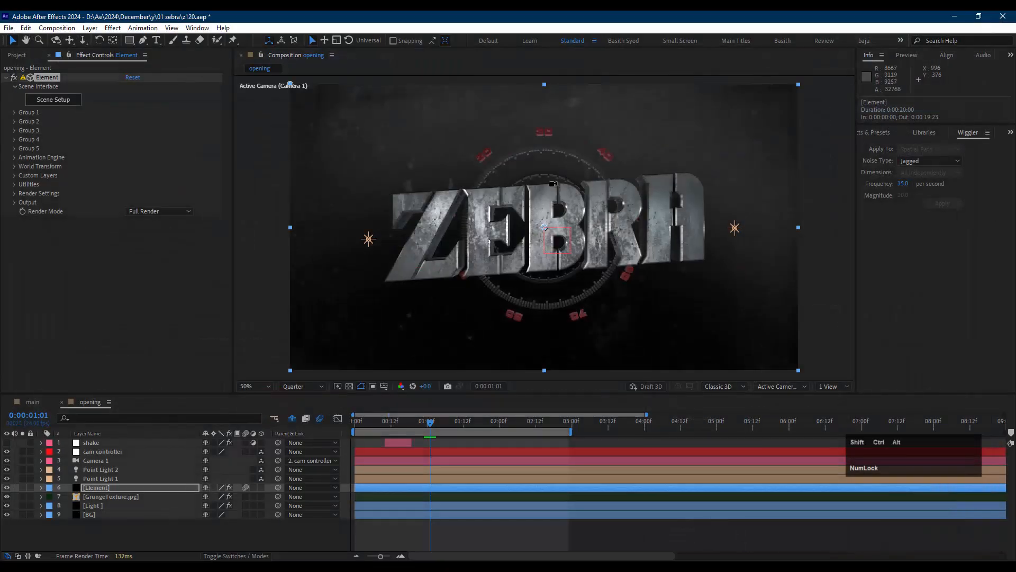
- Save the project as a new incremented version
key("ctrl+shift+alt+s")
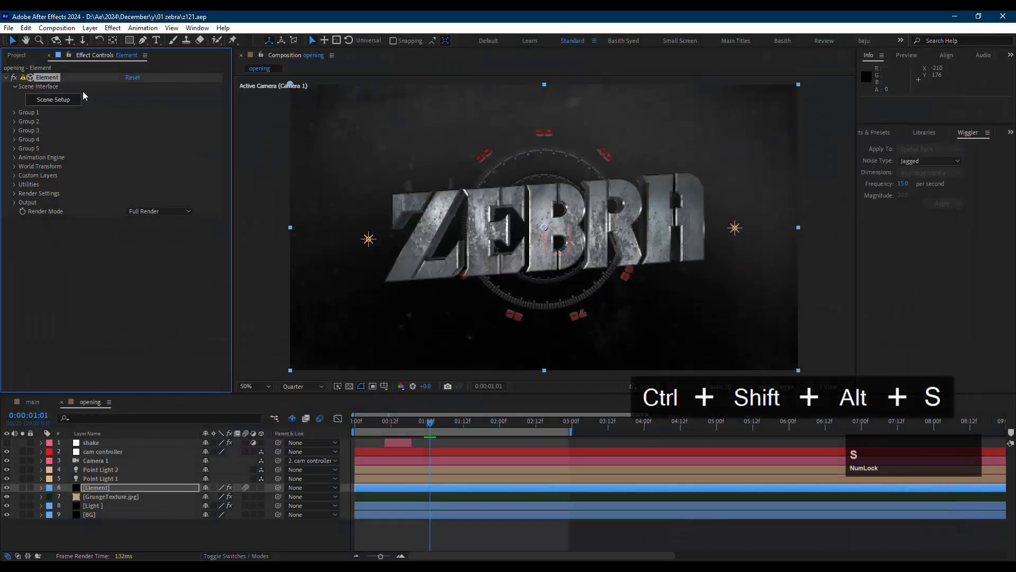
left_click(10, 28)
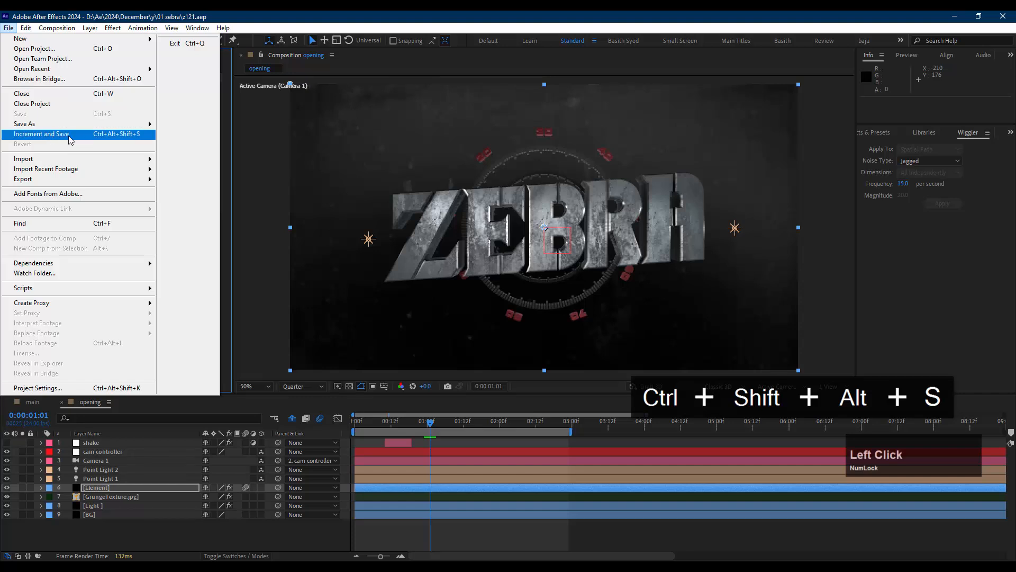
left_click(149, 133)
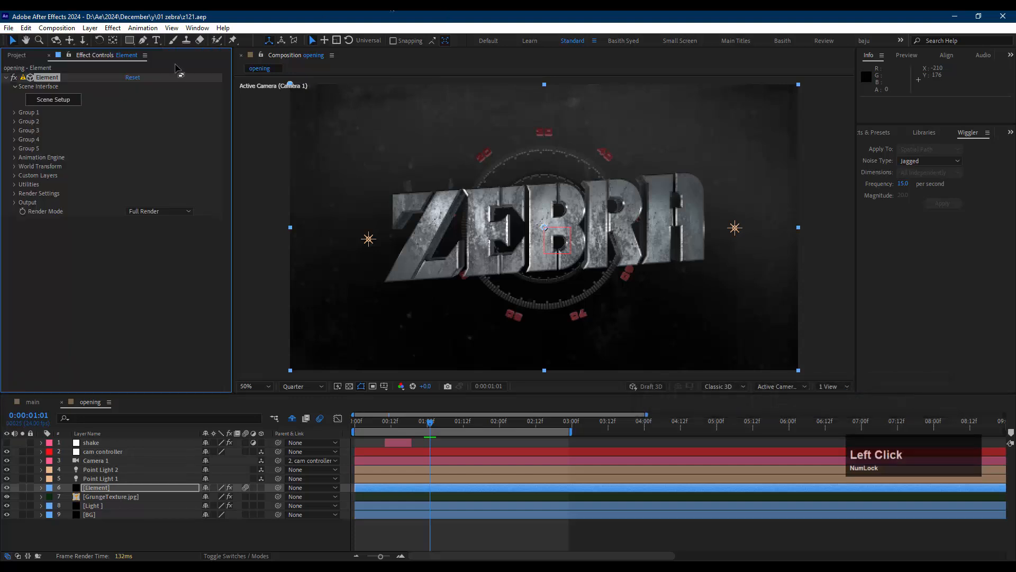
- In the Element layer's Scene Setup, duplicate the Title model and move the copy into the Group Folder
left_click(74, 101)
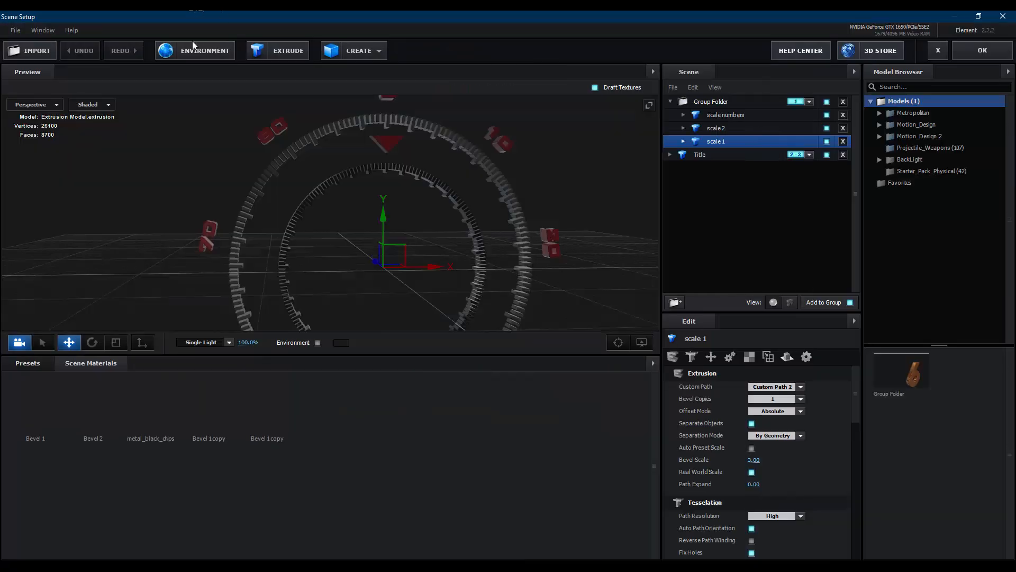
left_click_drag(583, 176, 553, 279)
scroll(471, 189, "up", 3)
scroll(554, 278, "up", 2)
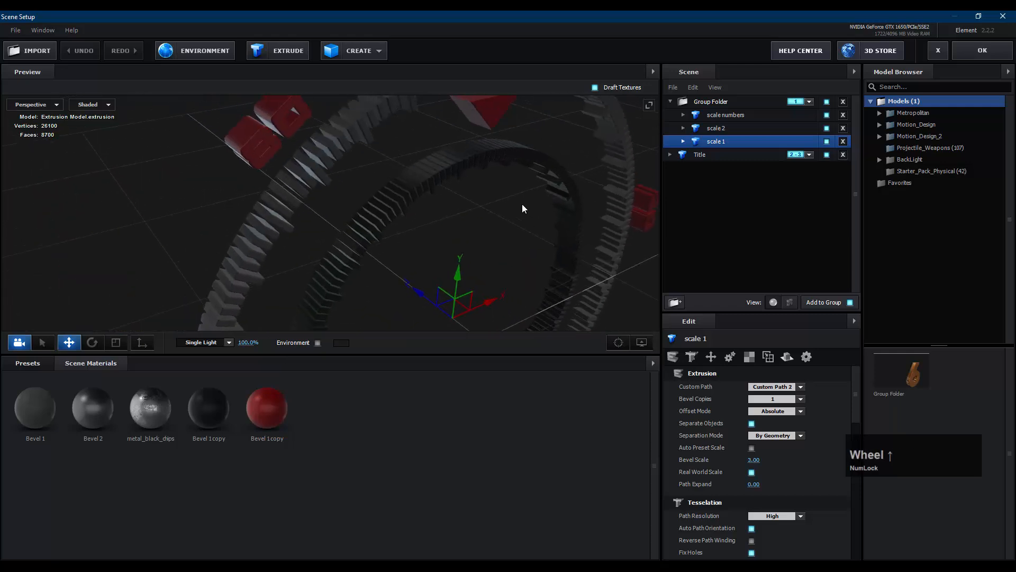
left_click_drag(522, 205, 503, 182)
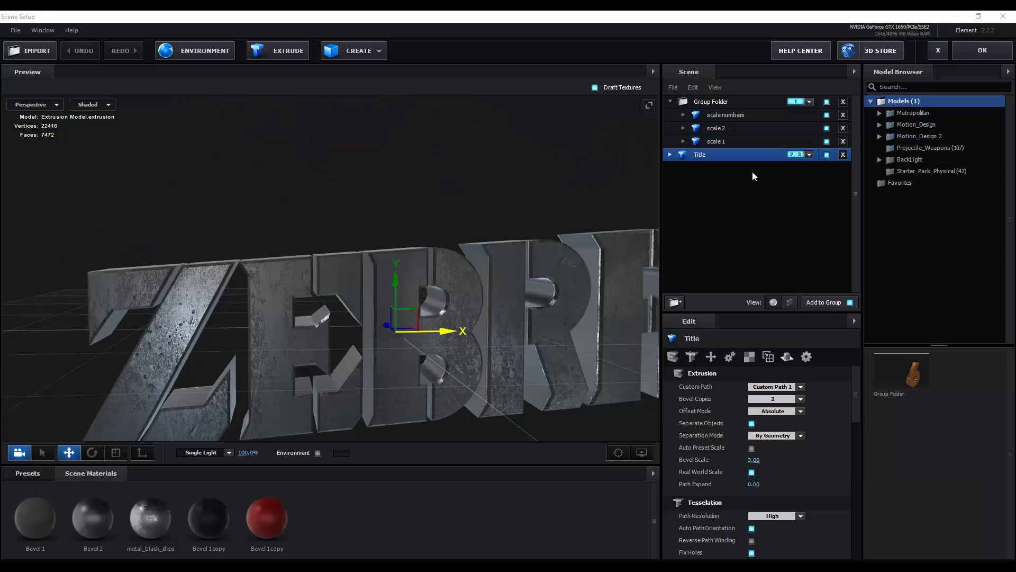
left_click(755, 154)
key("ctrl")
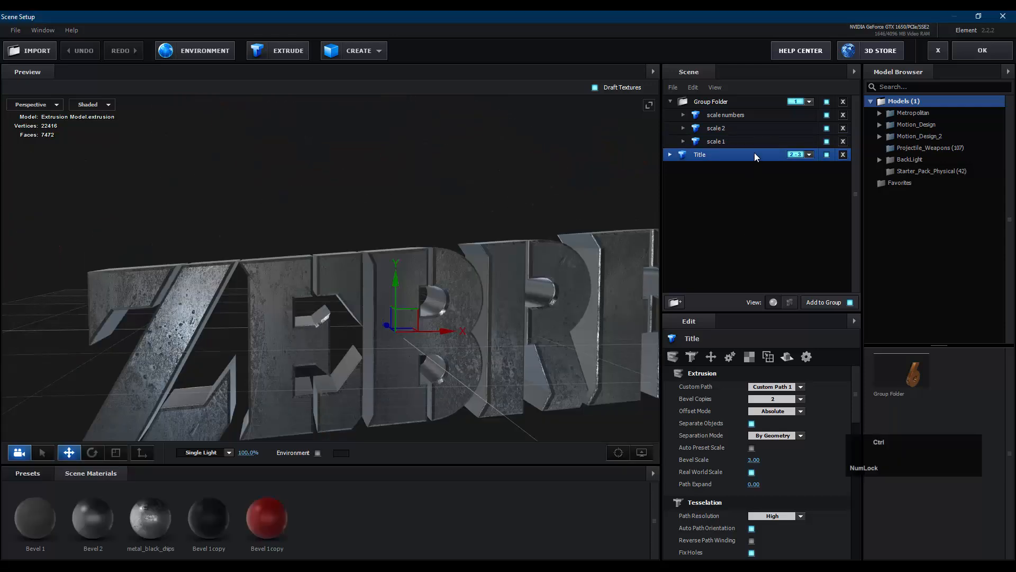
key("ctrl+d")
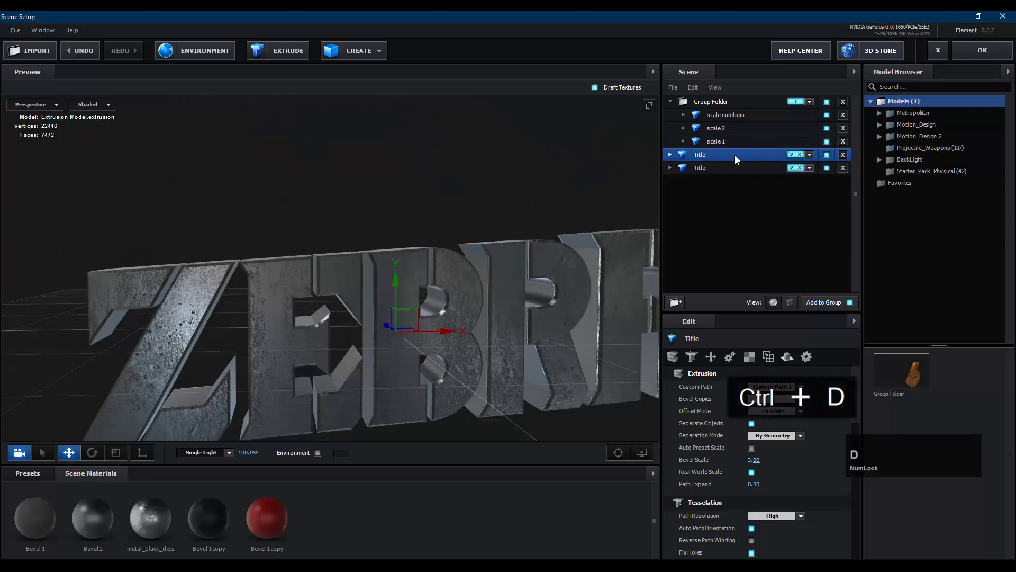
left_click_drag(735, 155, 742, 109)
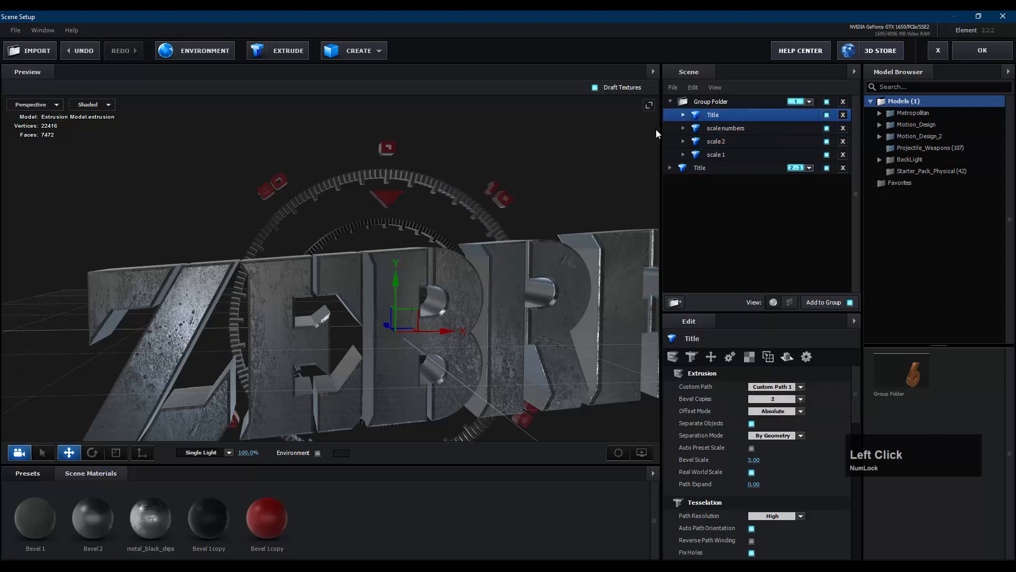
- List the grouped Title copy by its paths and leave only Path 0, Path 1 and Path 2 enabled for the Z
left_click(683, 115)
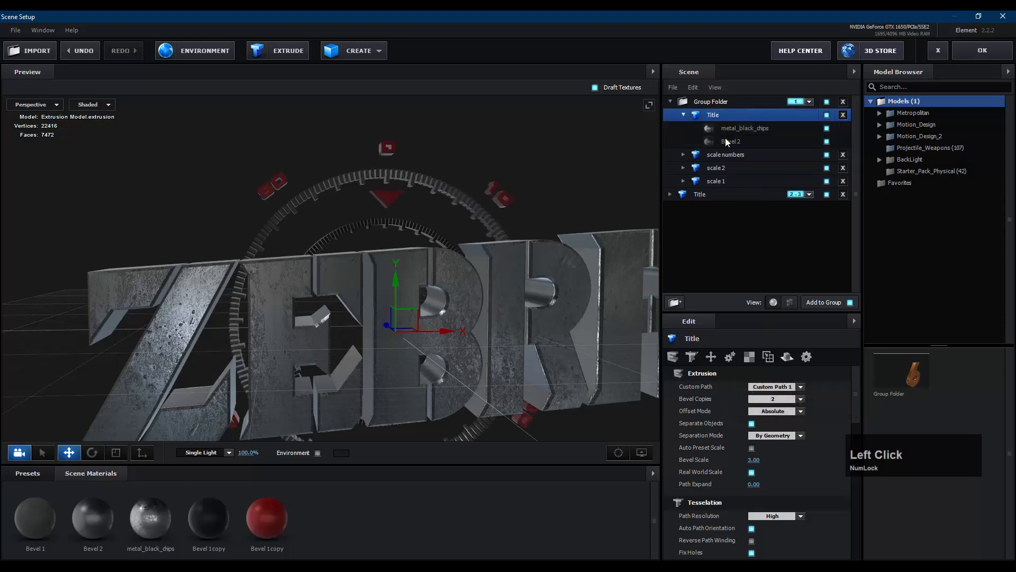
left_click(789, 302)
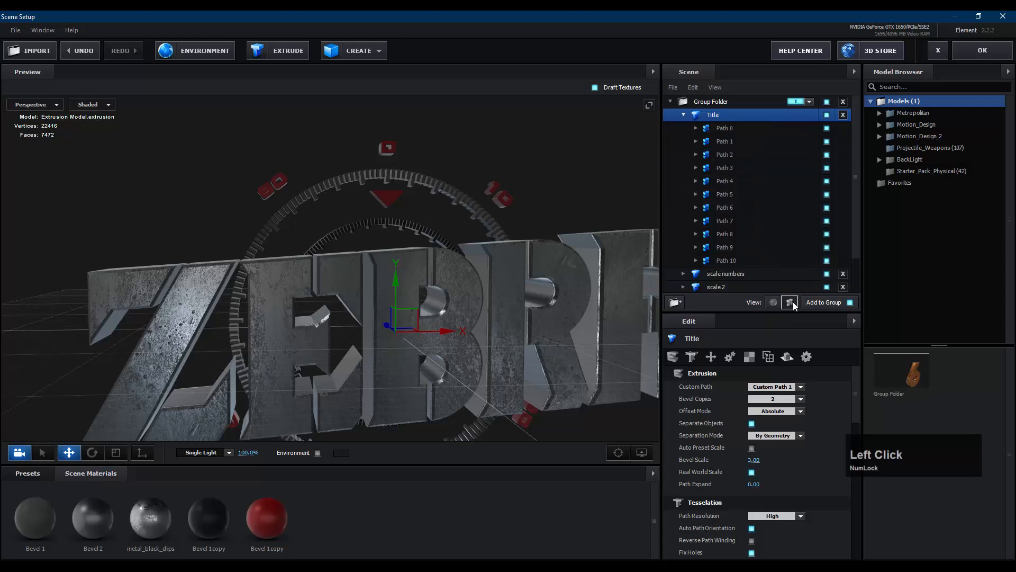
left_click(791, 128)
scroll(504, 236, "down", 3)
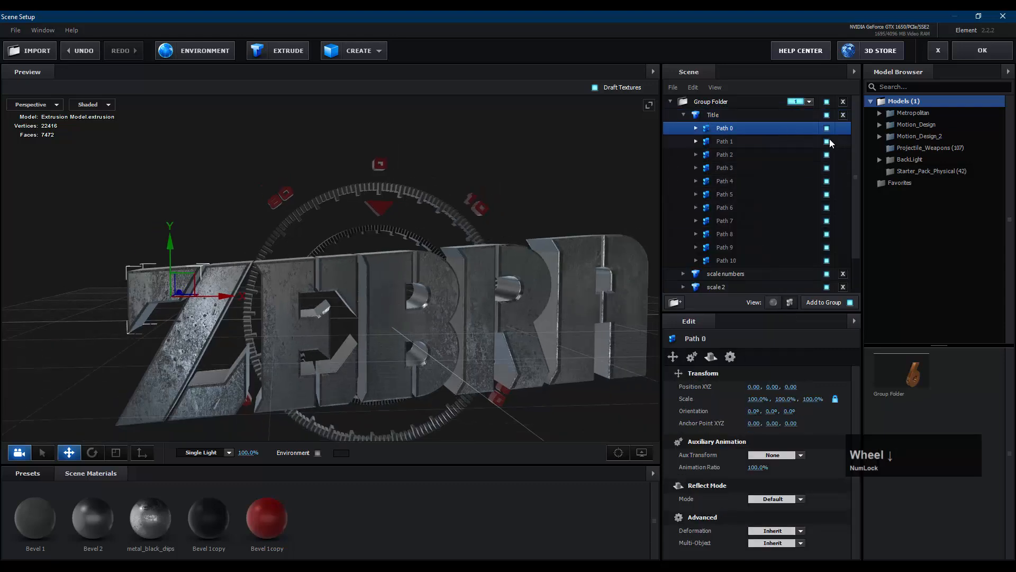
left_click(827, 129)
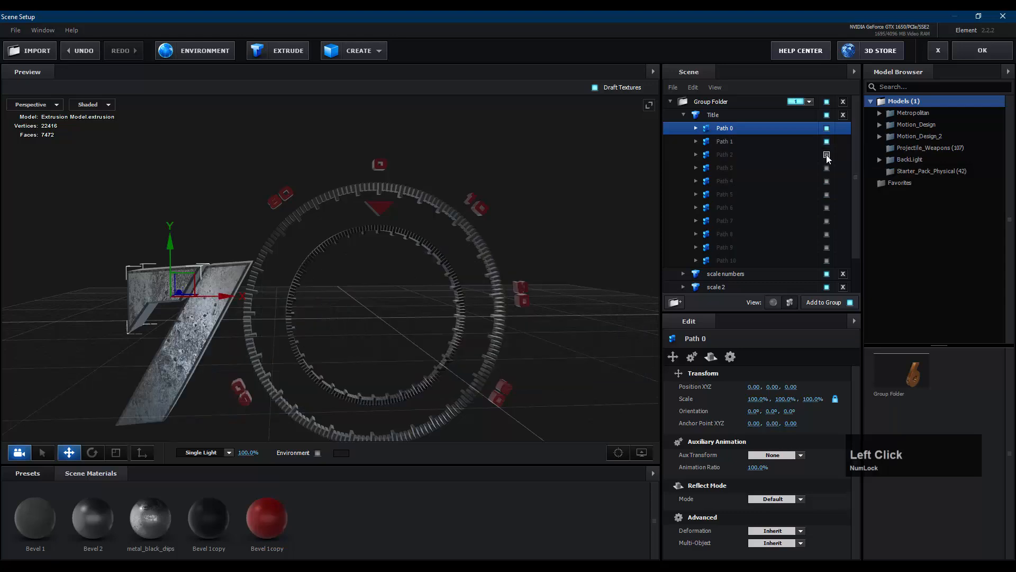
left_click(827, 155)
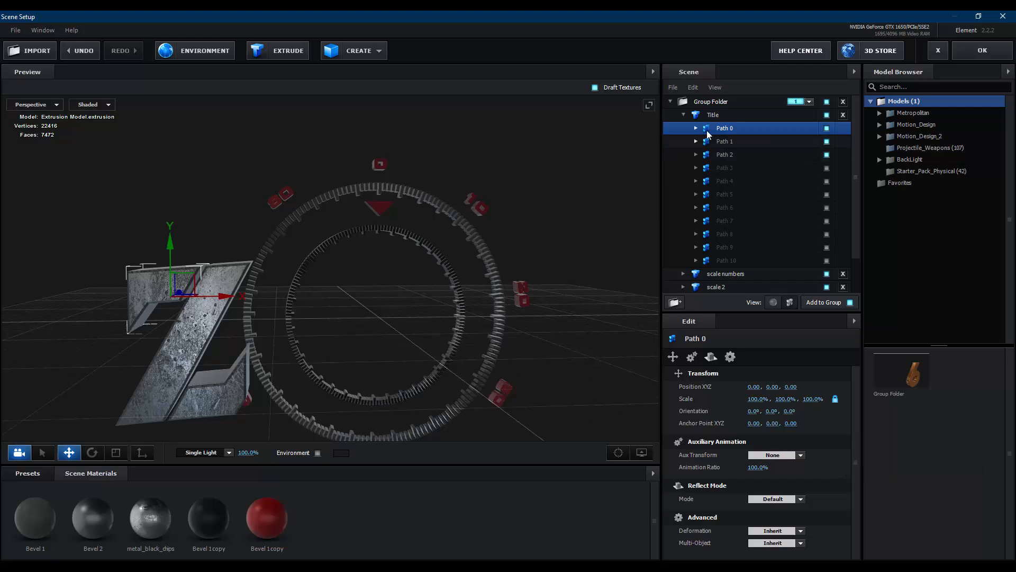
left_click(683, 115)
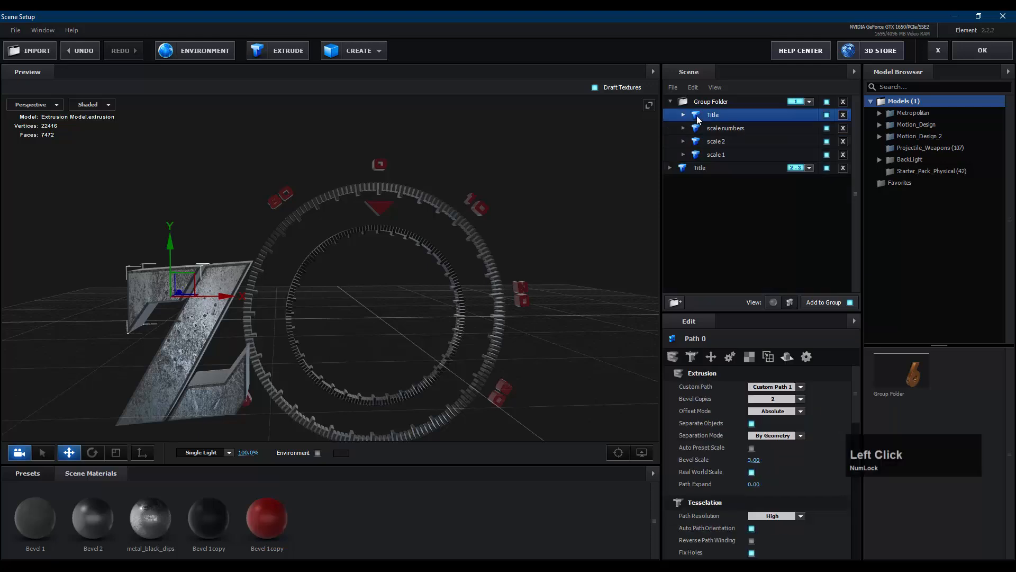
- Rename the Title model in the Group Folder as 01
double_click(714, 114)
type("01")
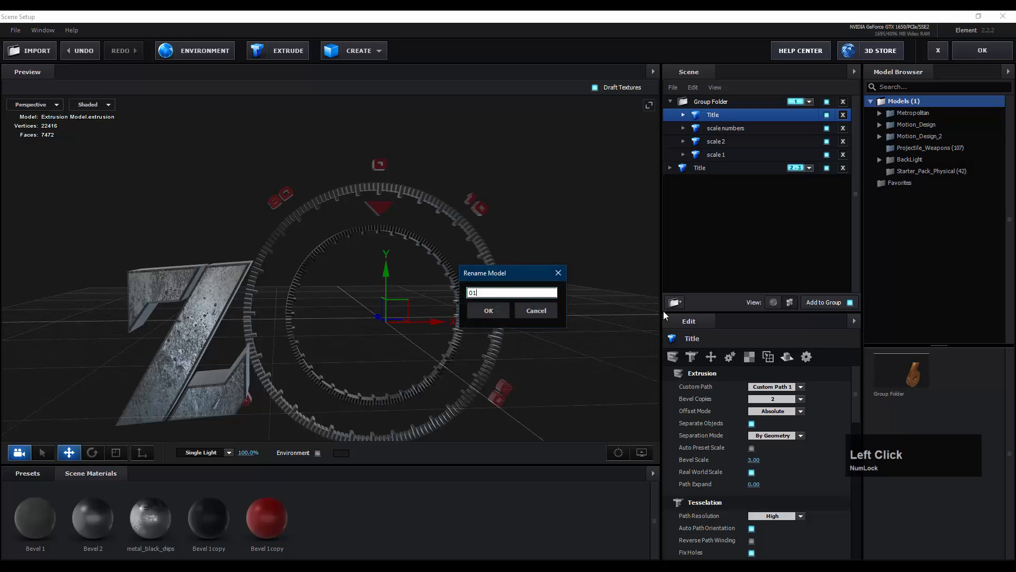
key("Return")
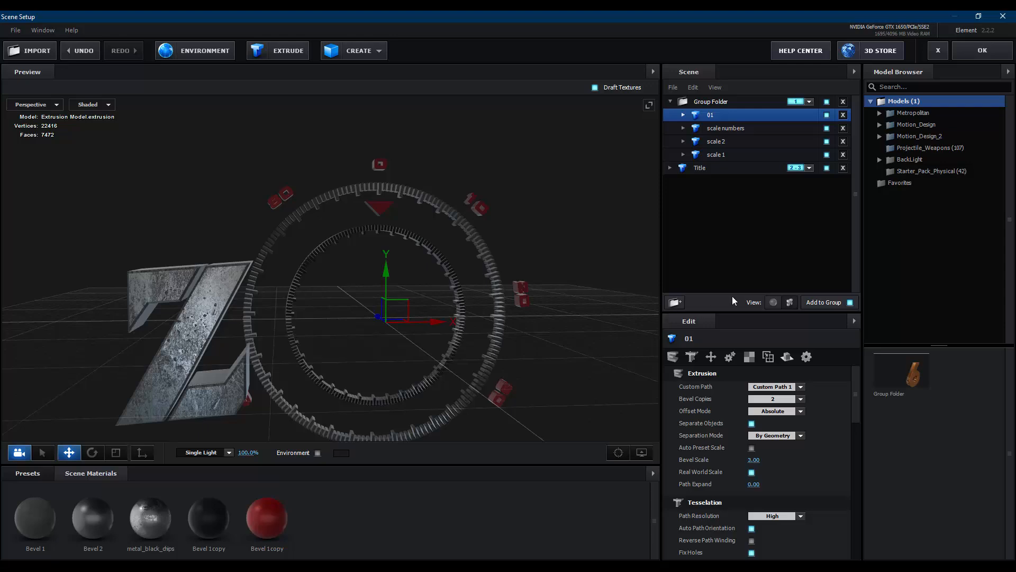
- Duplicate model 01 and rename the copy as 02
left_click(757, 122)
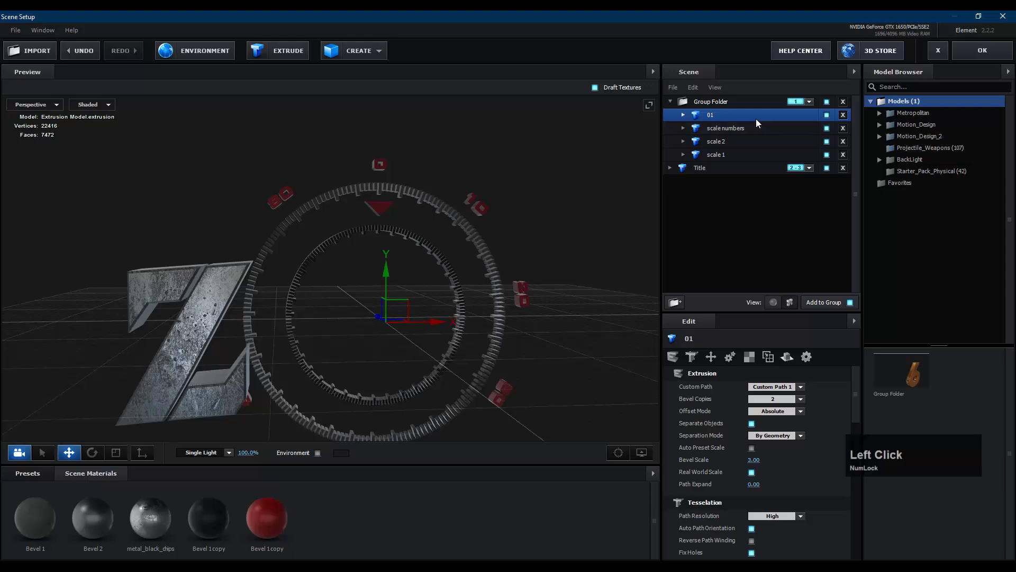
key("ctrl+d")
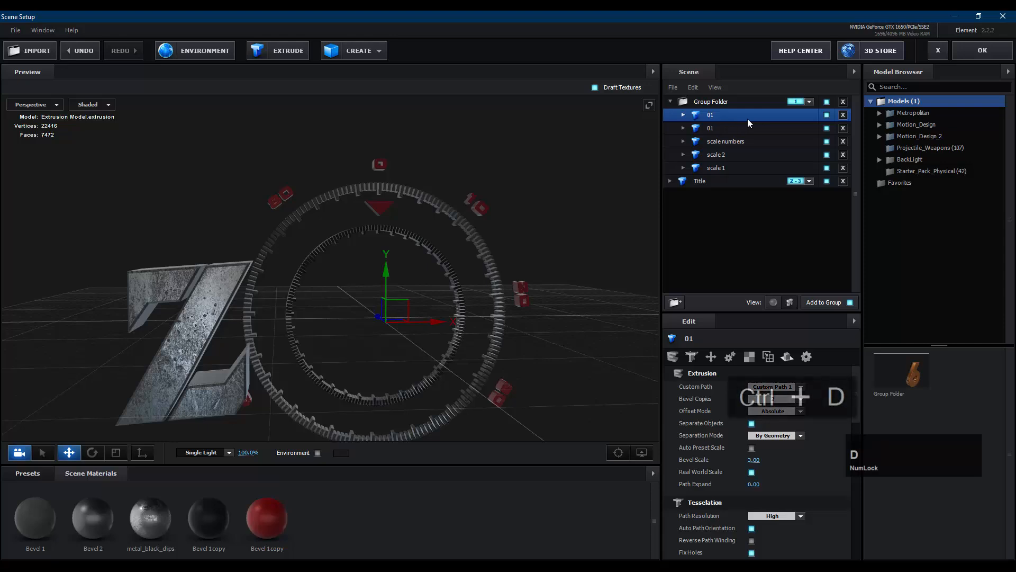
double_click(704, 114)
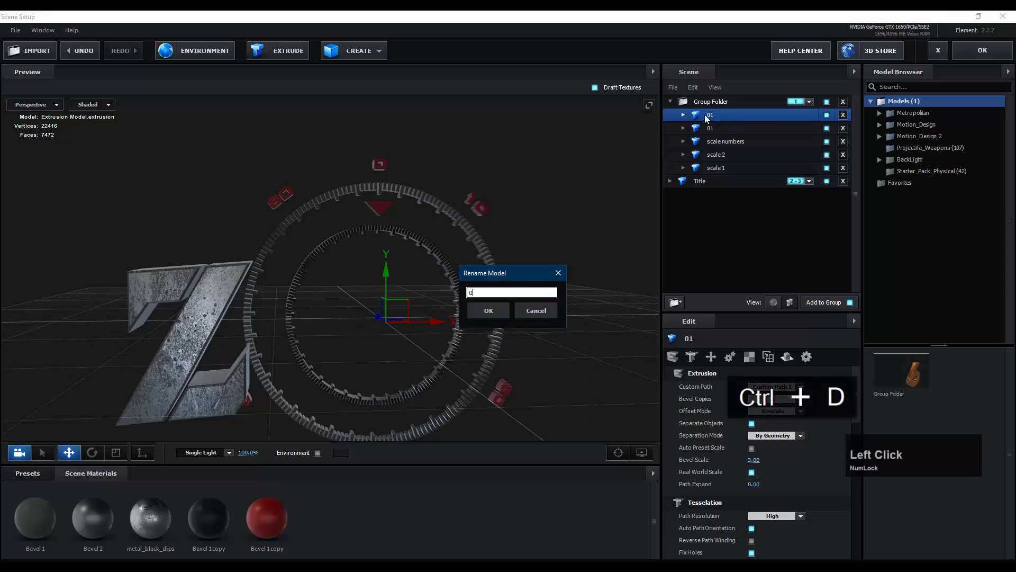
key("Return")
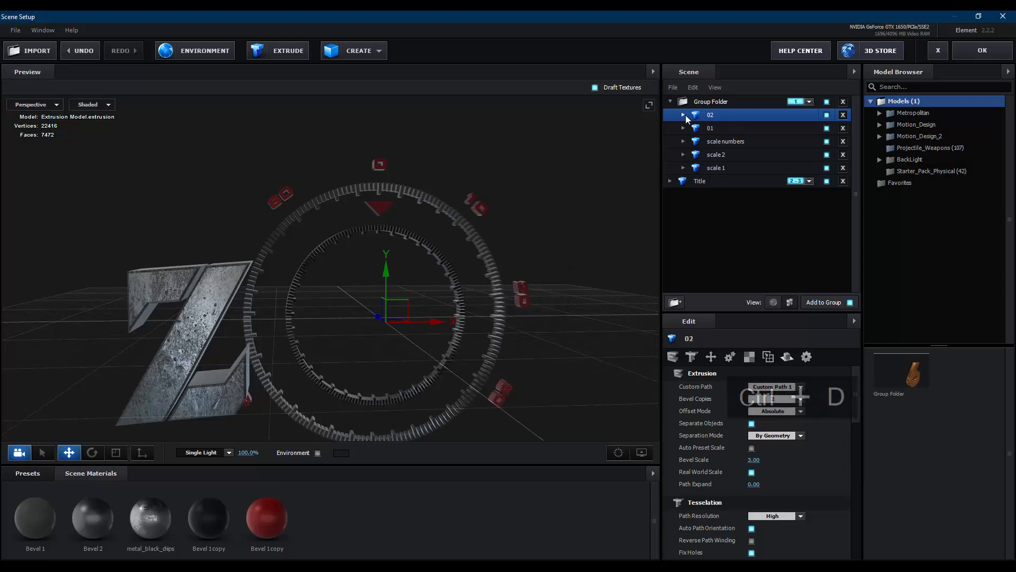
- Enable only Path 3, Path 4 and Path 5 in model 02 to isolate the letter E, and collapse the model
left_click(683, 114)
left_click(826, 168)
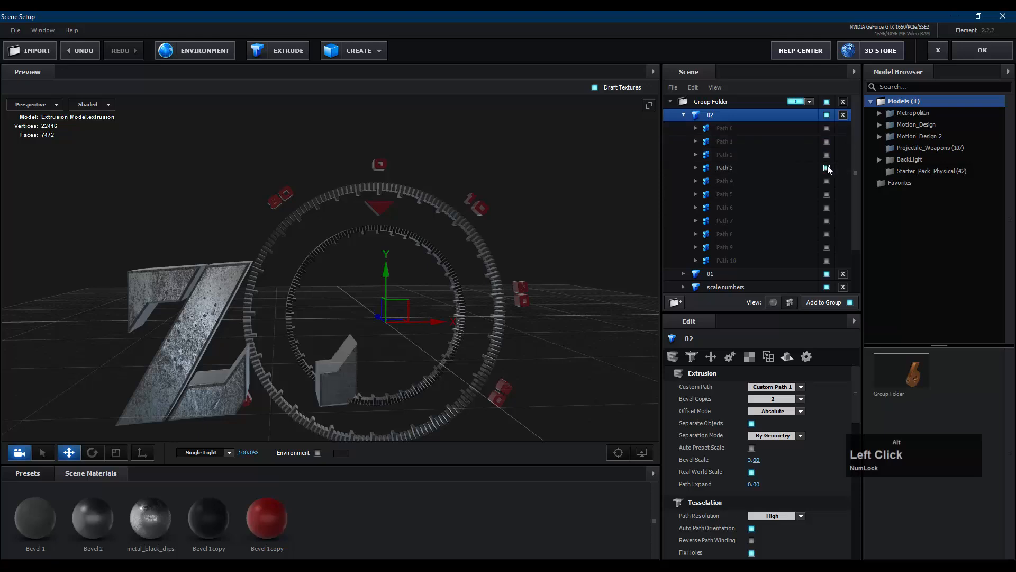
left_click(827, 181)
left_click(827, 194)
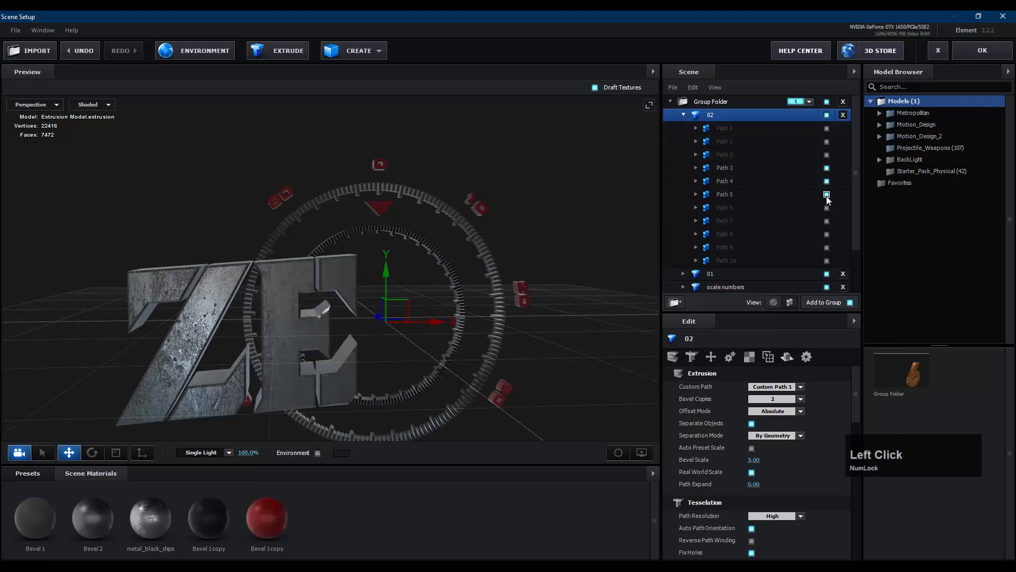
left_click(684, 114)
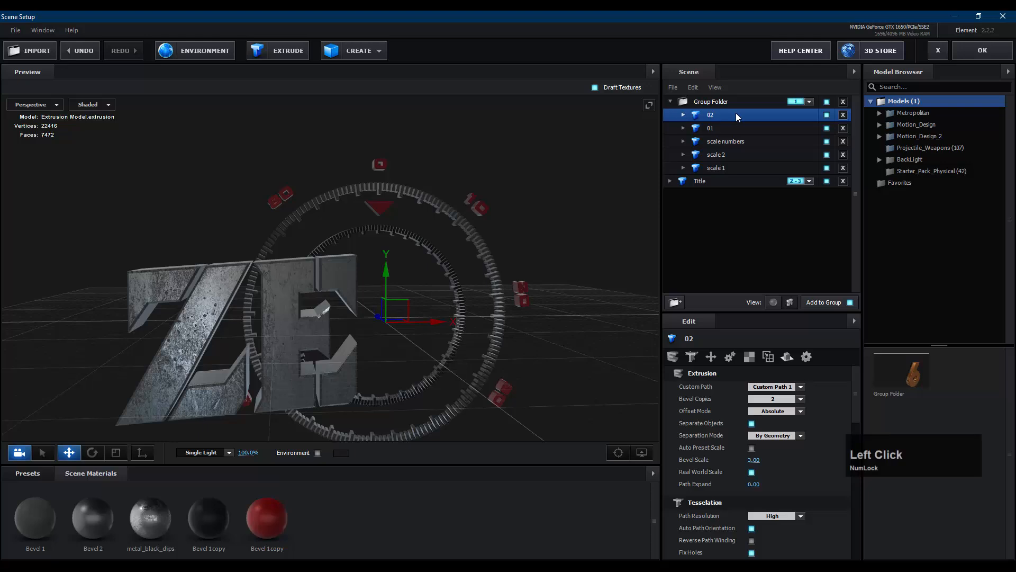
- Duplicate model 02 and rename the copy as 03
key("ctrl+d")
double_click(712, 115)
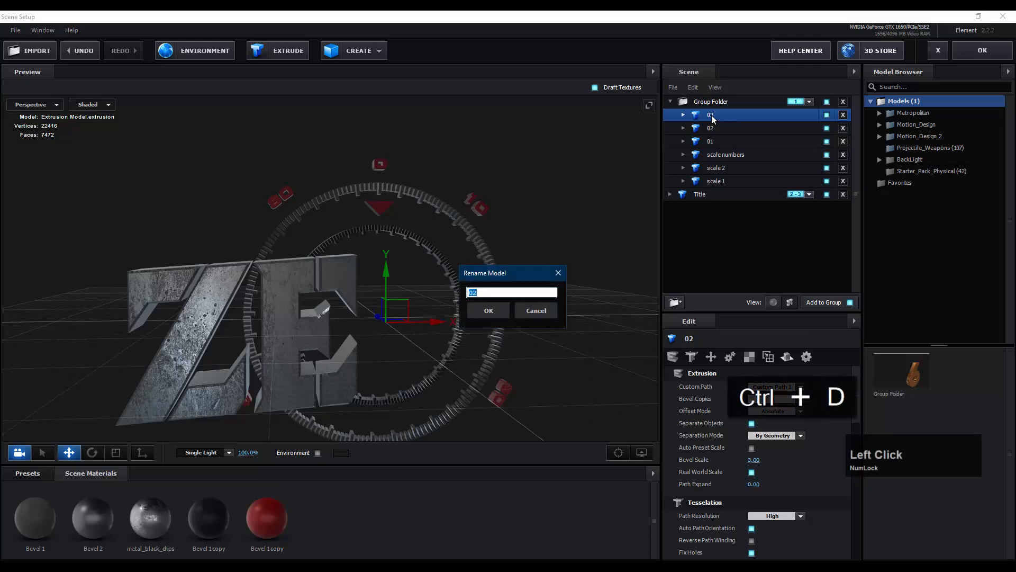
type("03")
key("Return")
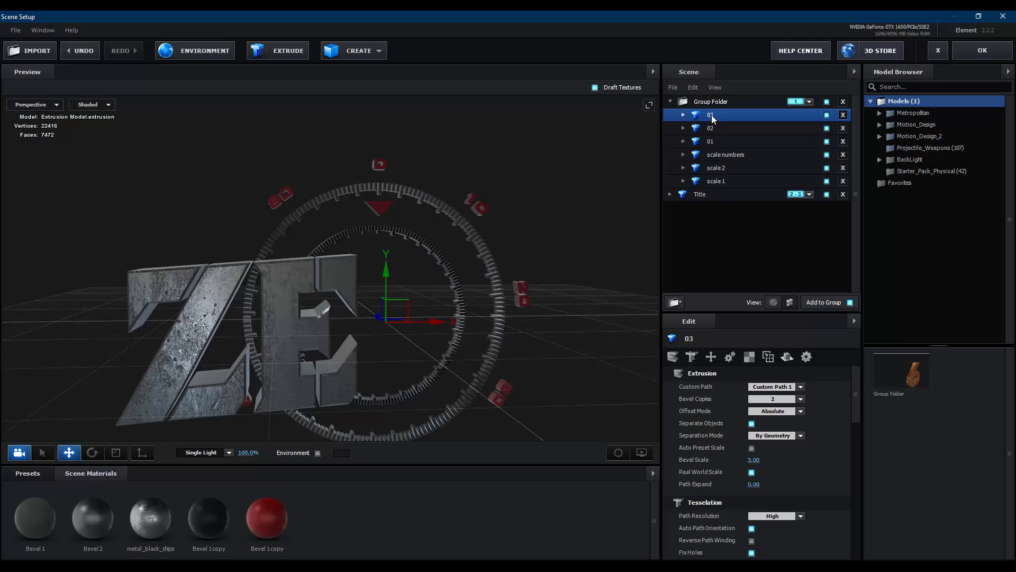
- Enable only Path 6 in model 03 to isolate the letter B, and collapse the model
left_click(683, 115)
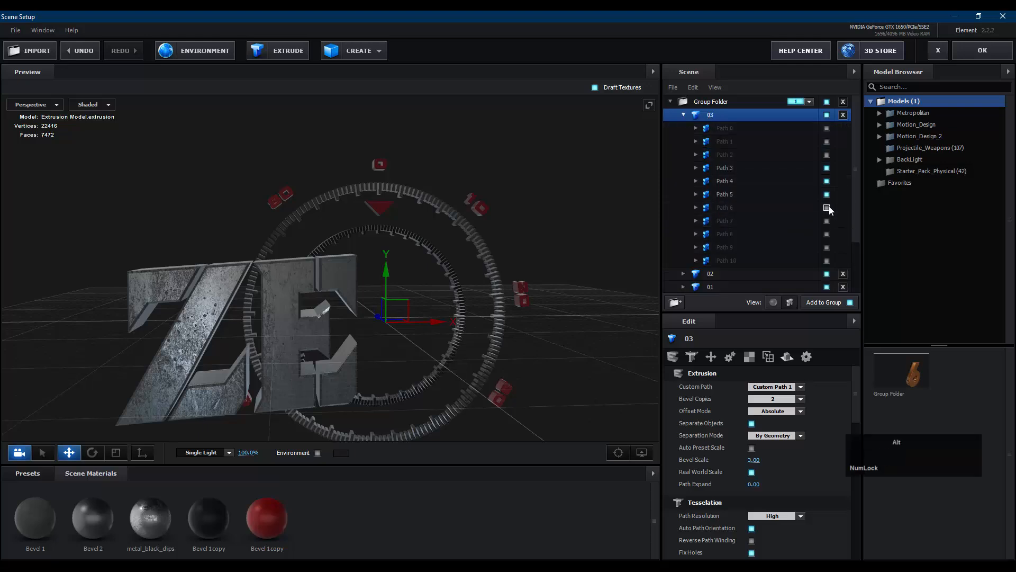
left_click(828, 207, "alt")
left_click(827, 221)
left_click(828, 221)
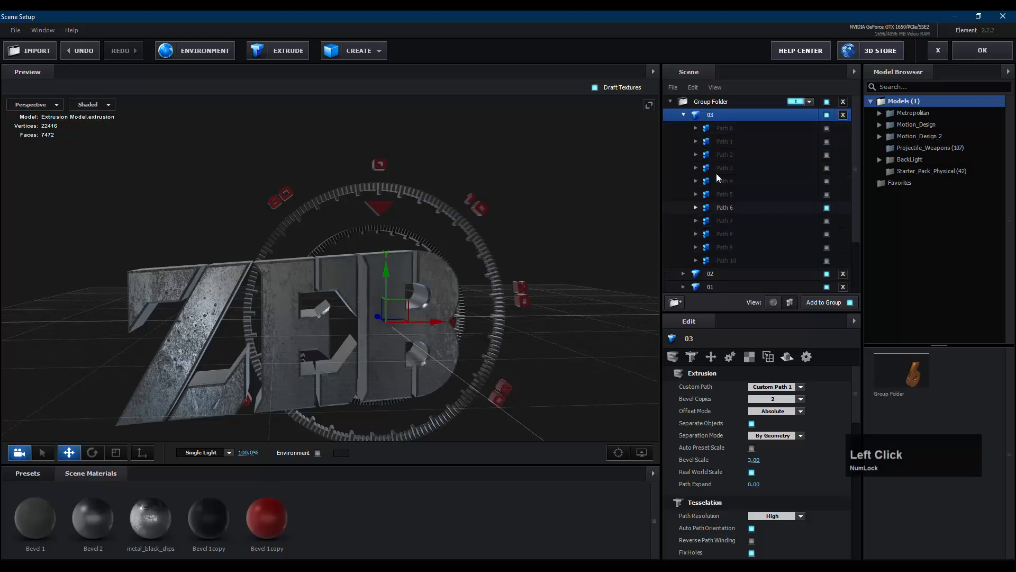
left_click(683, 115)
- Duplicate model 03 and rename the copy as 04
key("ctrl+d")
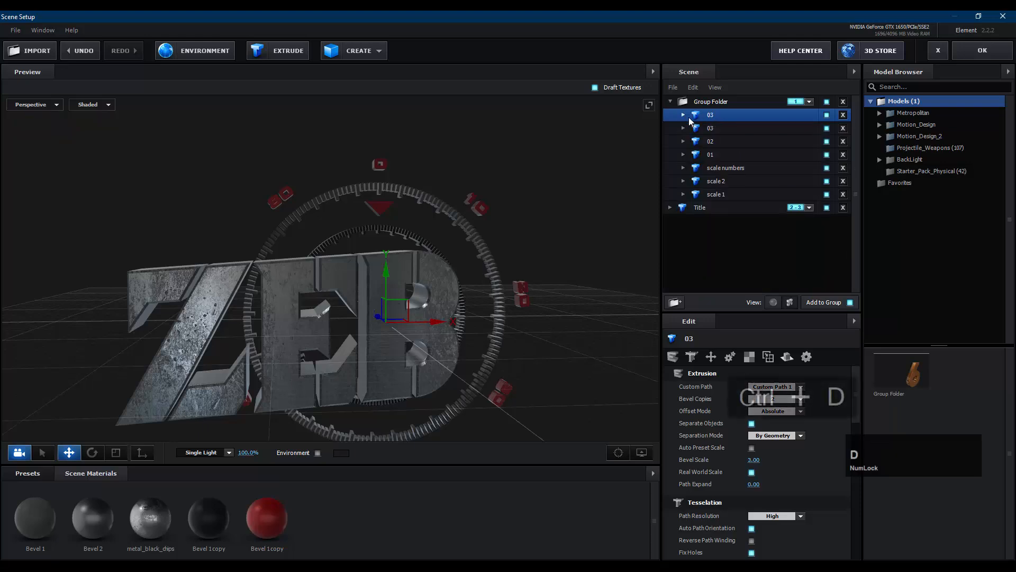
double_click(716, 114)
type("04")
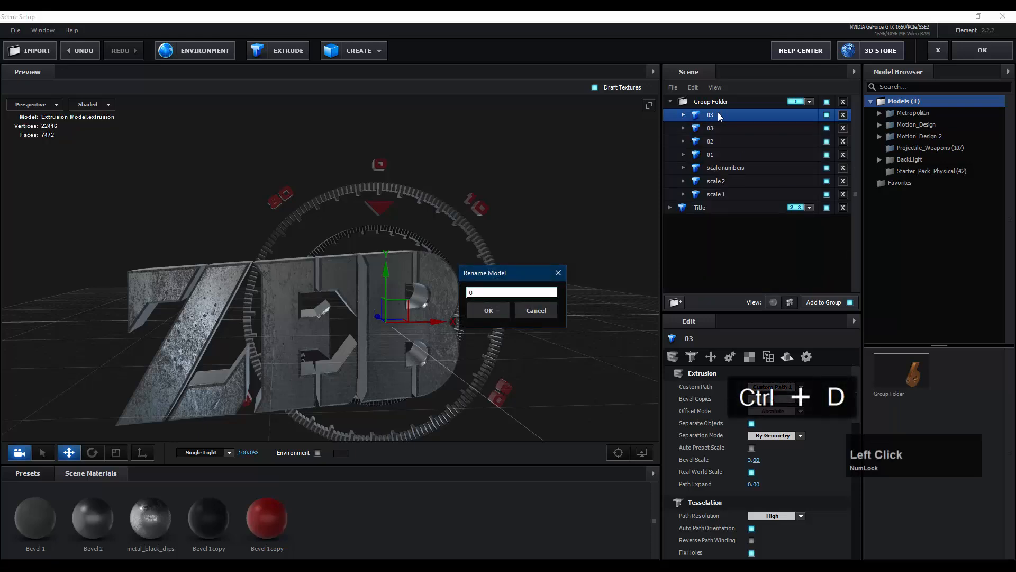
key("Return")
- Enable only Path 7 and Path 8 in model 04 to isolate the letter R, and collapse the model
left_click(683, 115)
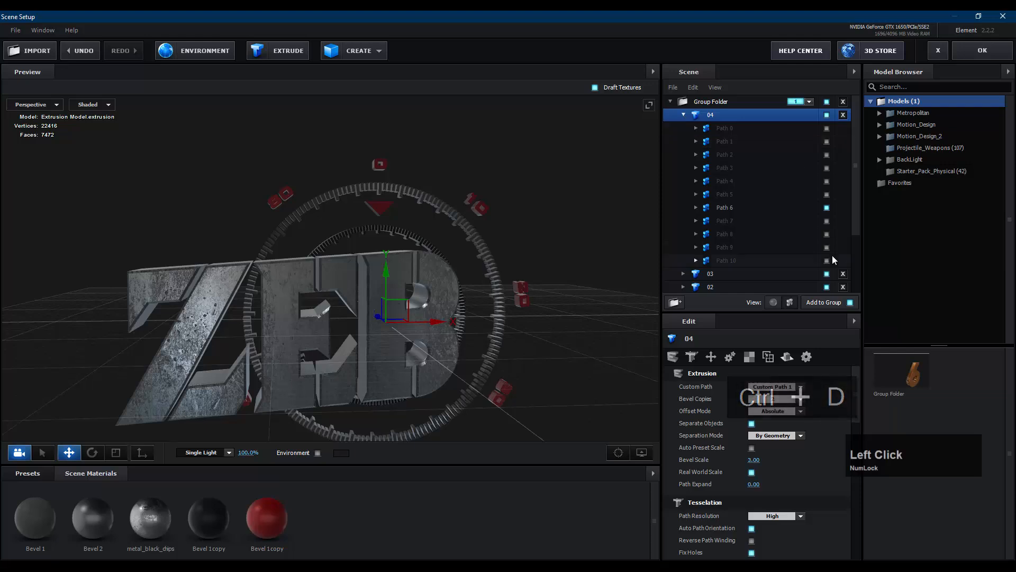
left_click(826, 221)
left_click(827, 234)
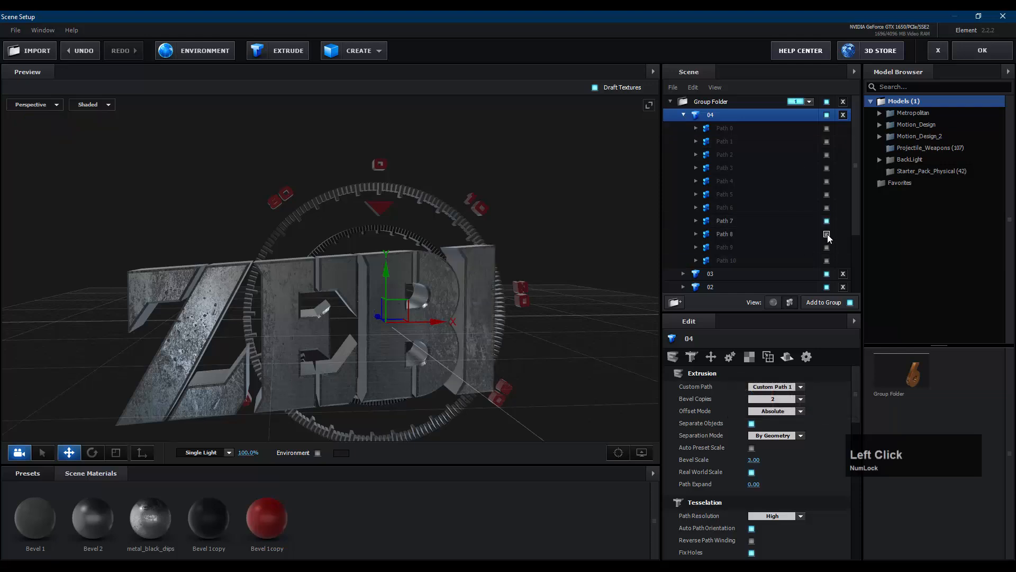
left_click(683, 114)
- Duplicate model 04 and rename the copy as 05
key("ctrl+d")
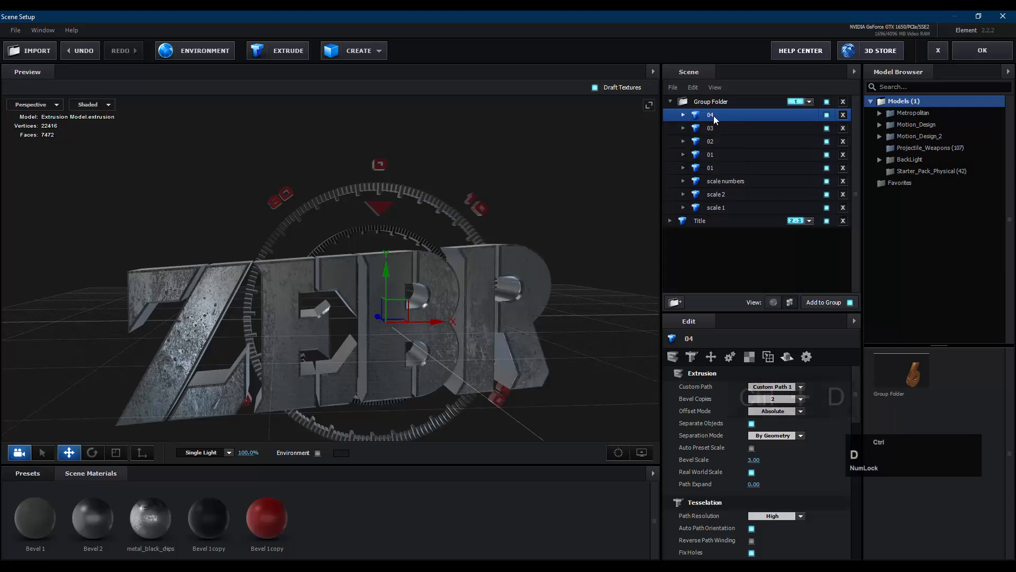
double_click(712, 114)
type("05")
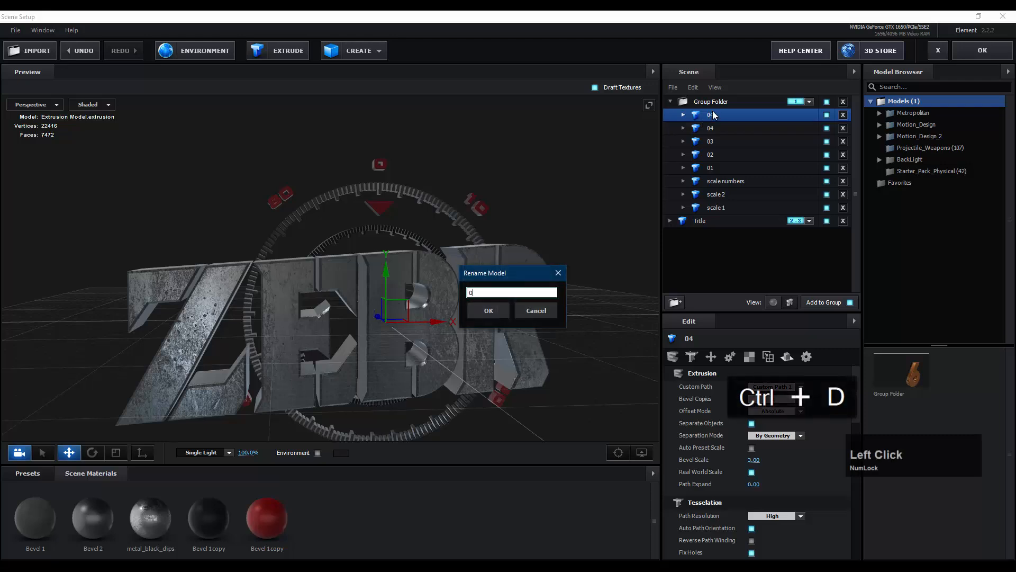
key("Return")
- Enable only Path 9 and Path 10 in model 05 to isolate the letter A, and collapse the model
left_click(684, 115)
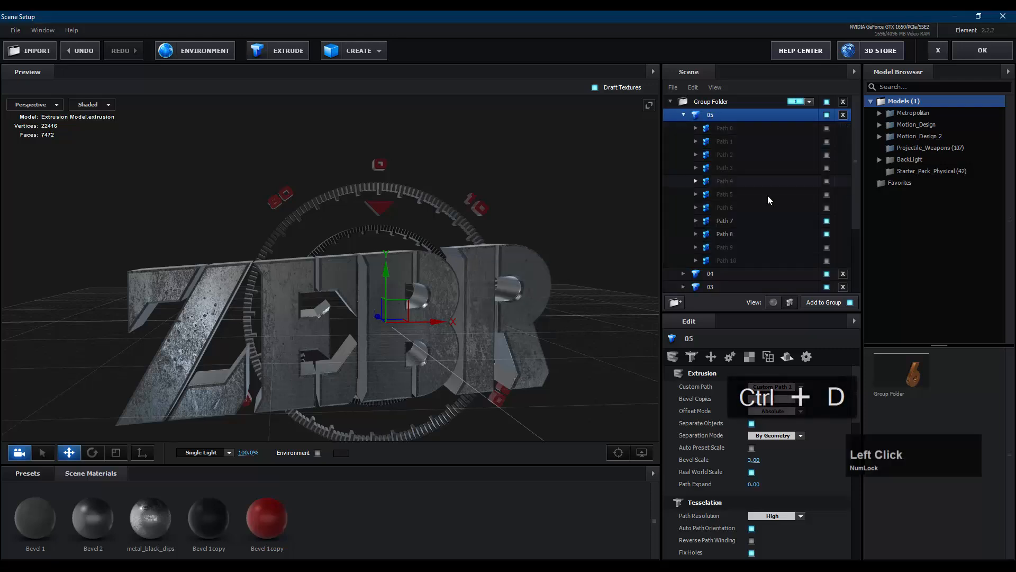
left_click(827, 249)
left_click(826, 260)
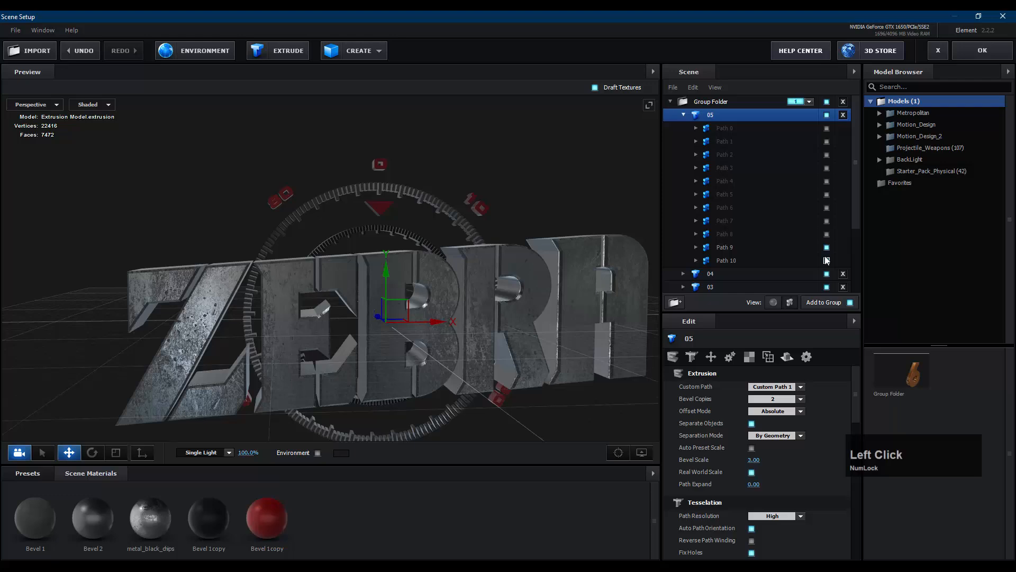
left_click(683, 115)
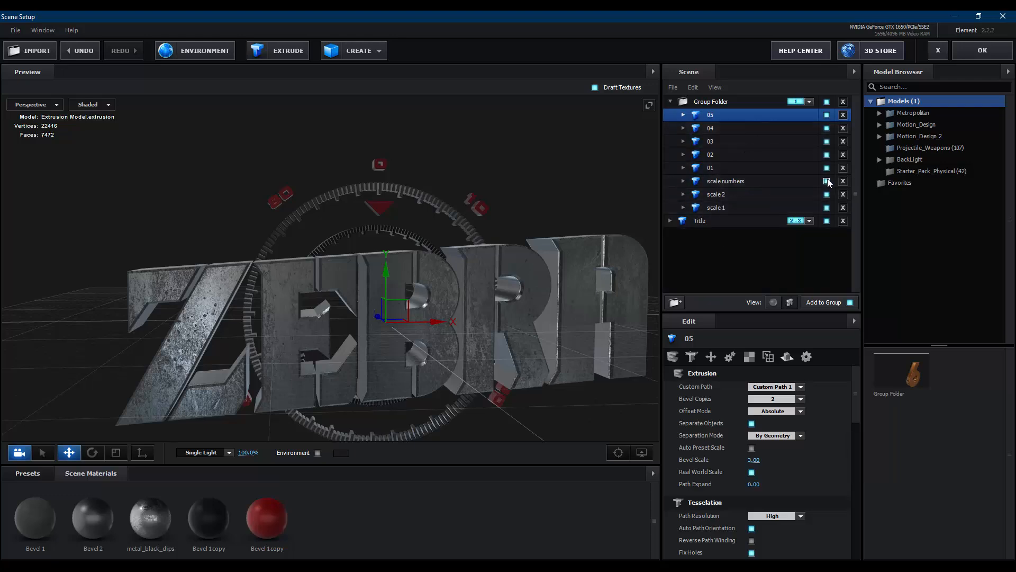
- Show only scale numbers, scale 2 and scale 1 in the Group Folder, hiding letter models 01 to 05, and apply the scene
key("alt")
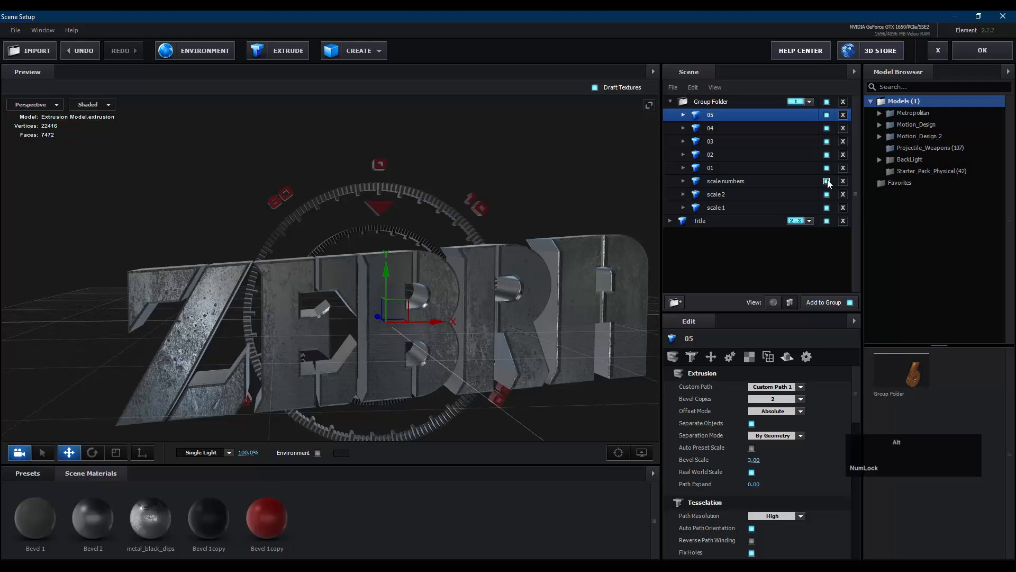
left_click(826, 181, "alt")
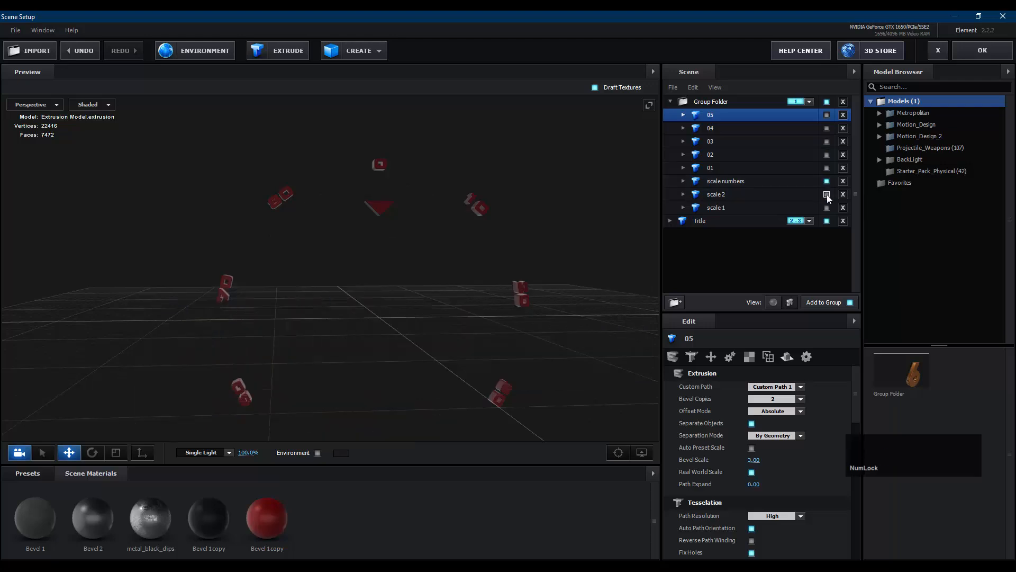
left_click(826, 194)
left_click(827, 207)
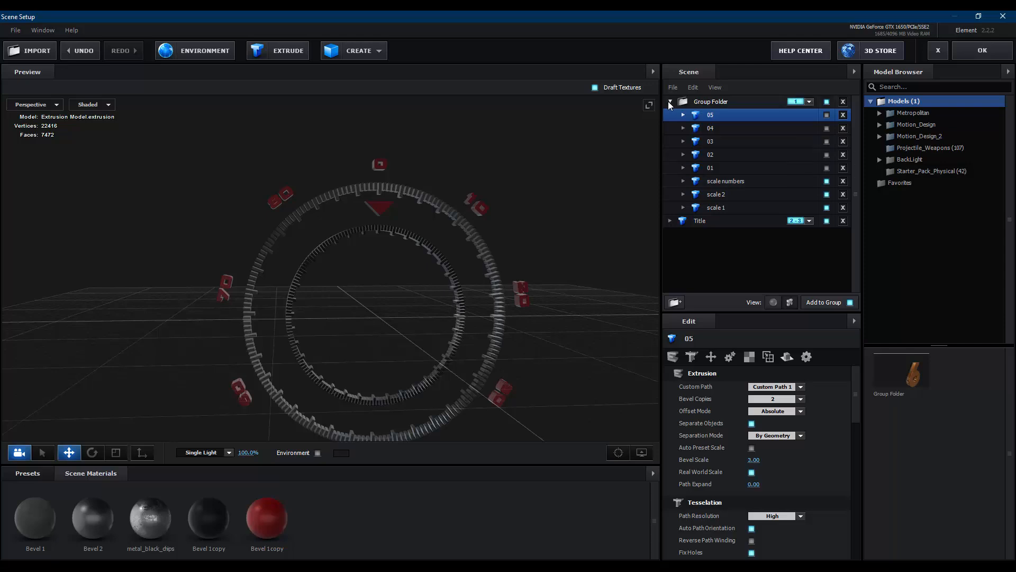
left_click(988, 55)
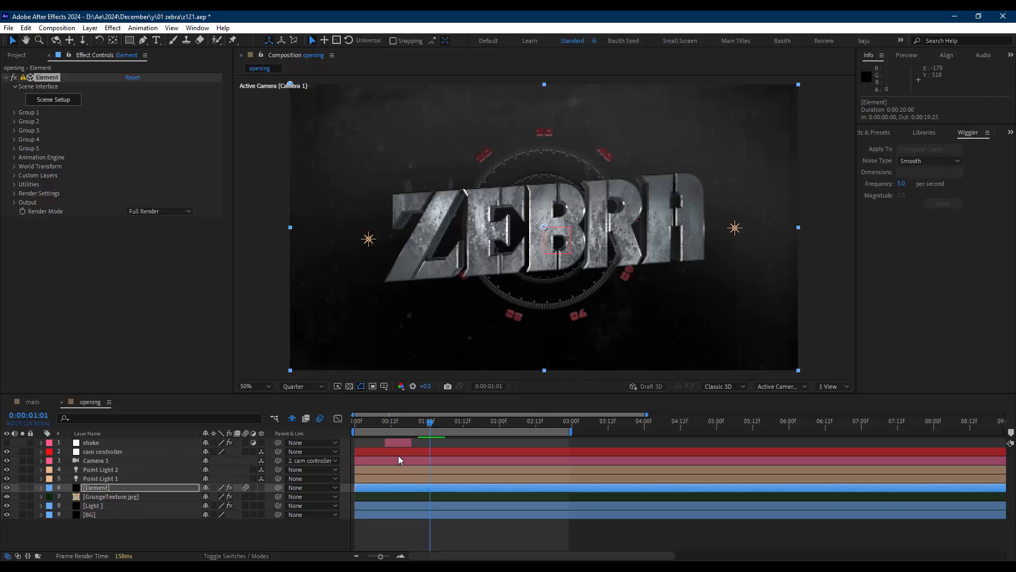
- Reveal the Element layer's keyframes and remove the animation from its Animation property
left_click(423, 490)
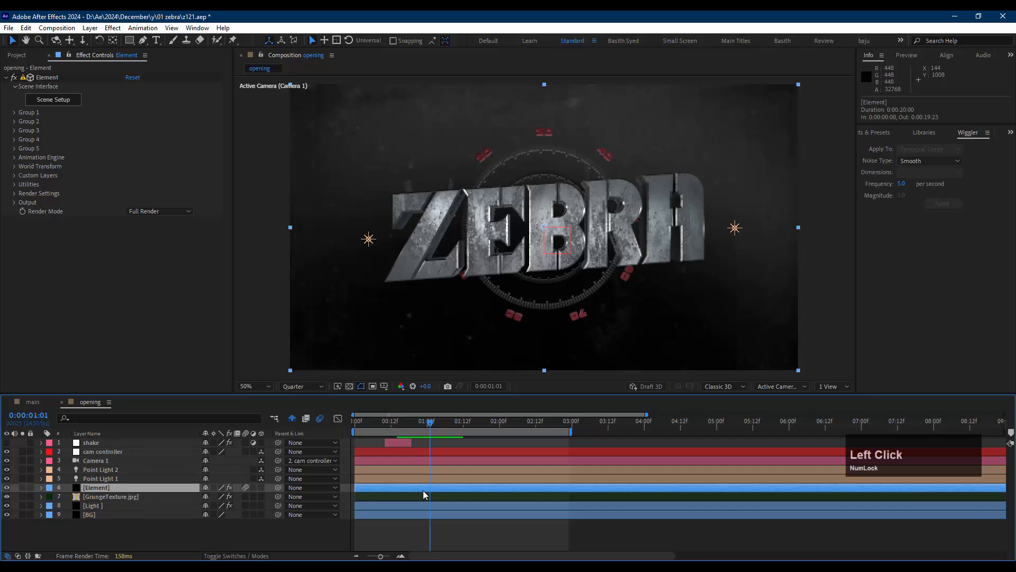
key("u")
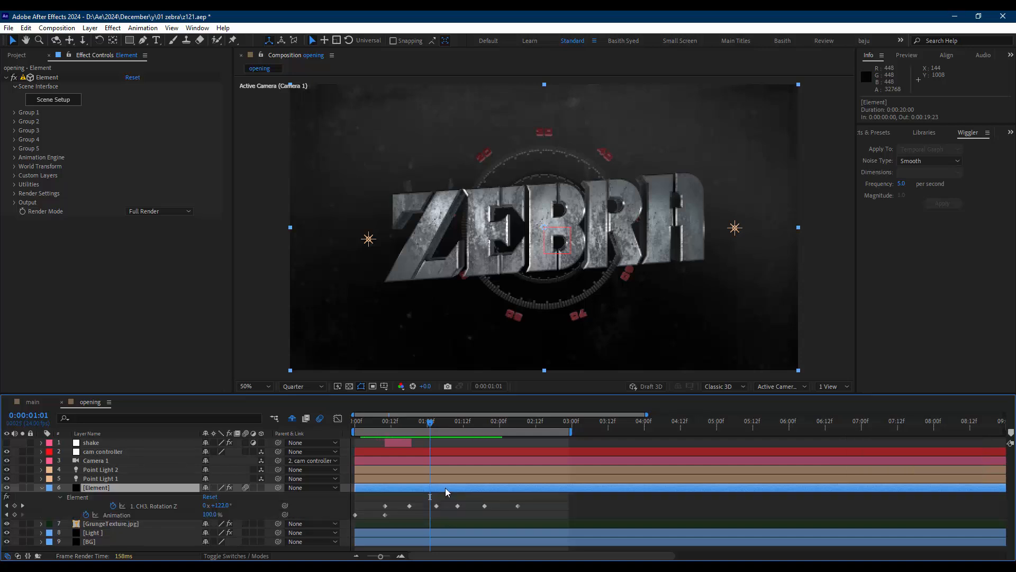
scroll(446, 491, "down", 2)
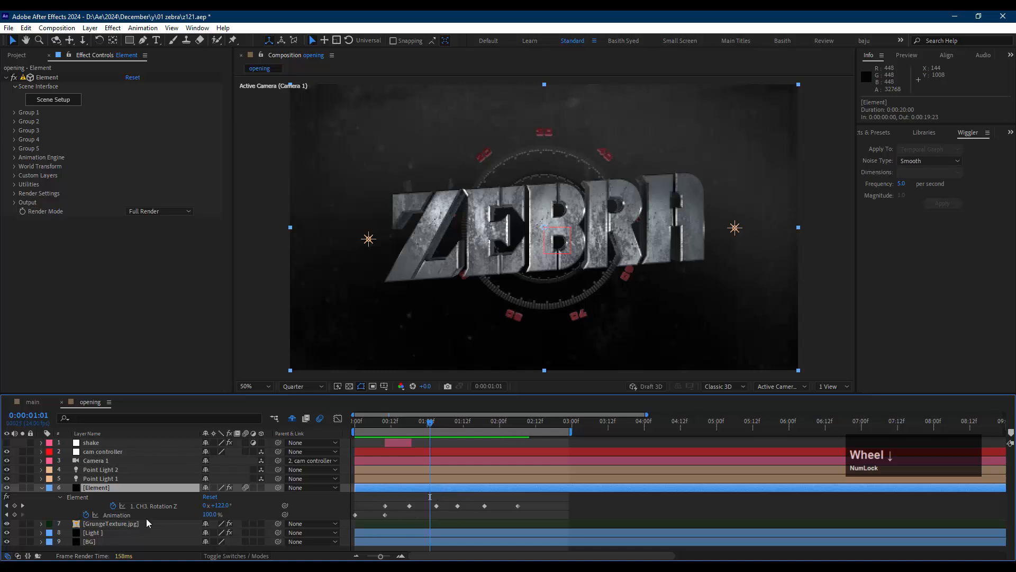
left_click(86, 515)
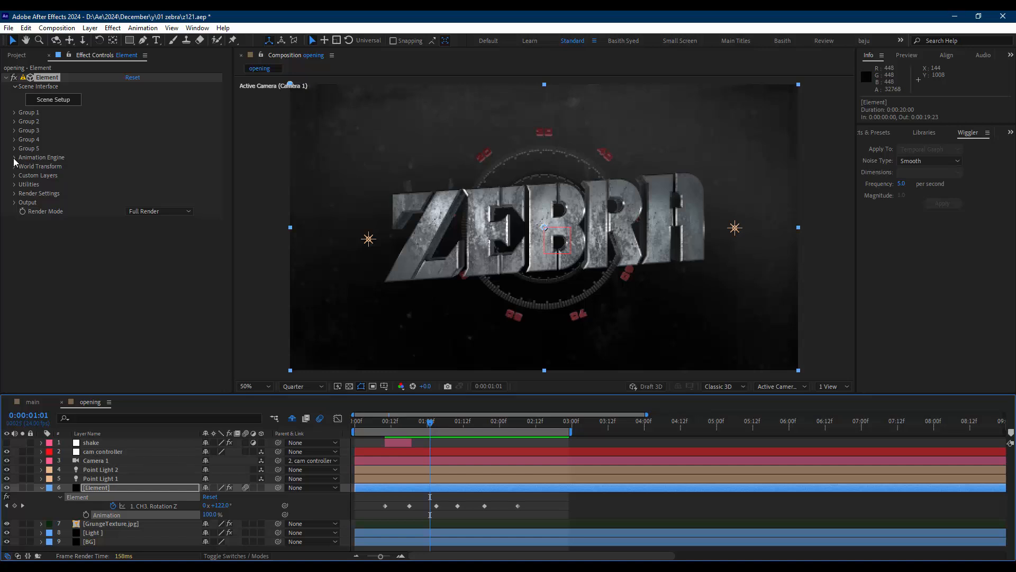
- Hide the Title model in the Element scene so only the scale group stays enabled, and apply the scene
left_click(59, 101)
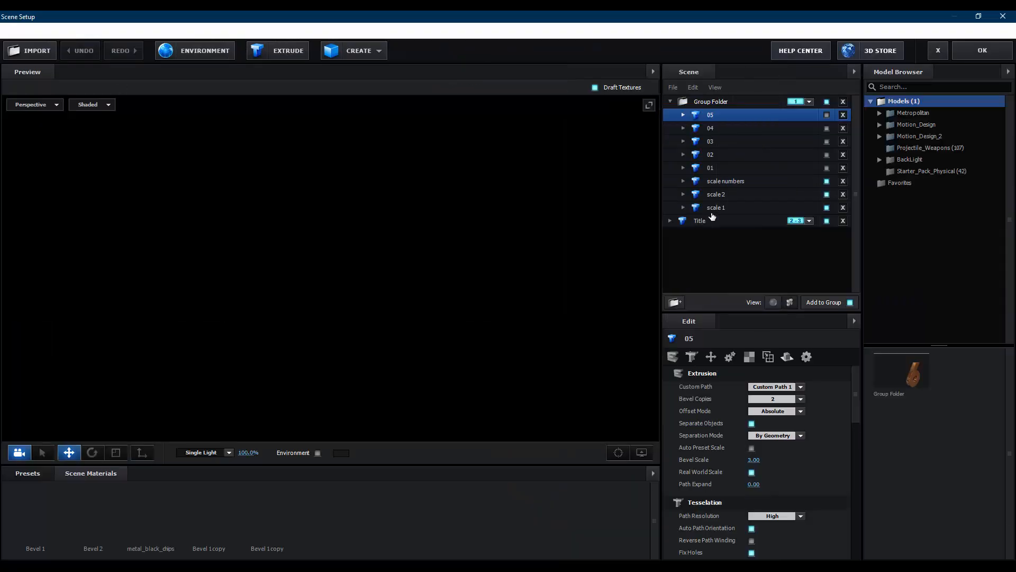
left_click(715, 220)
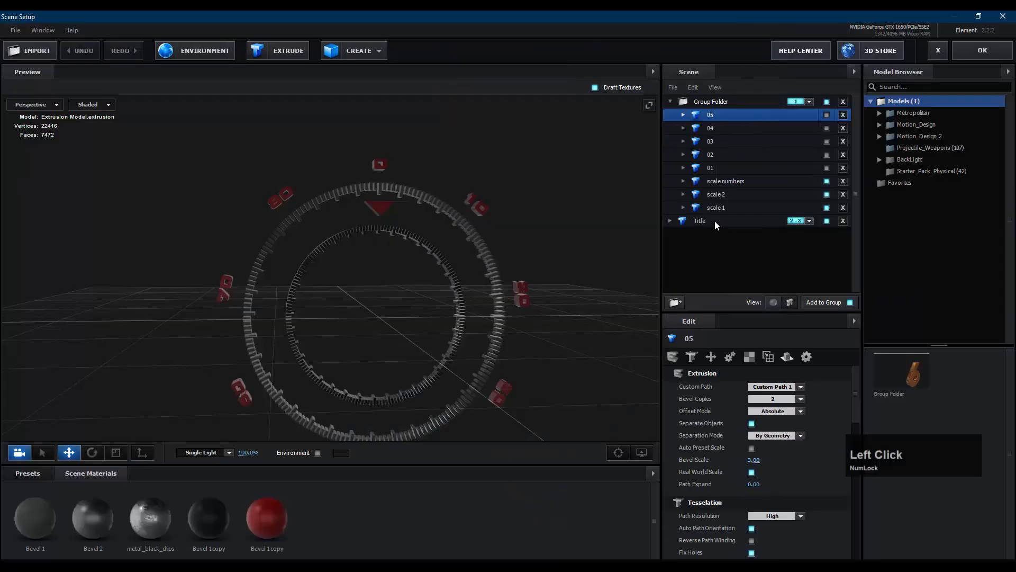
left_click(827, 221)
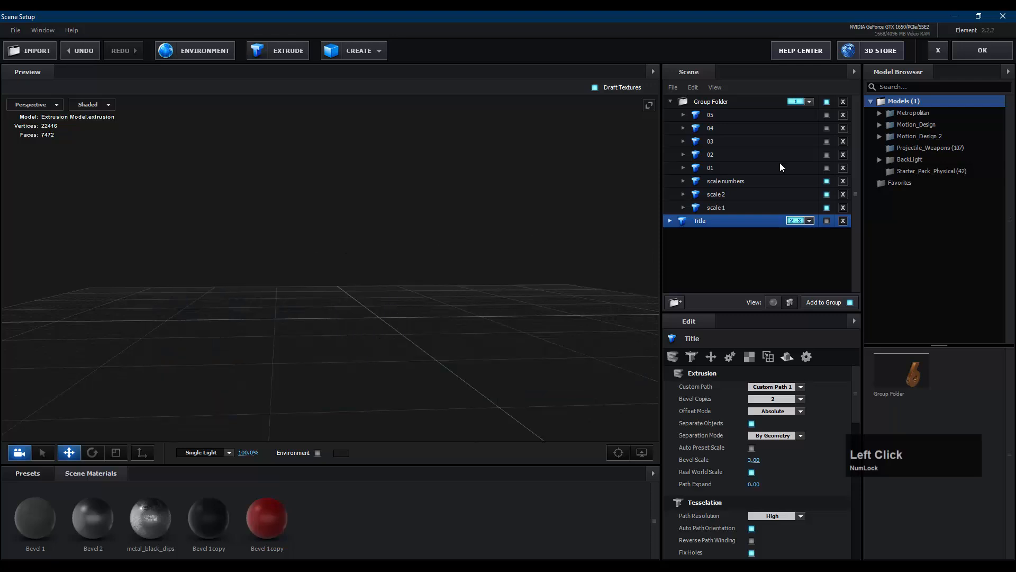
left_click(749, 104)
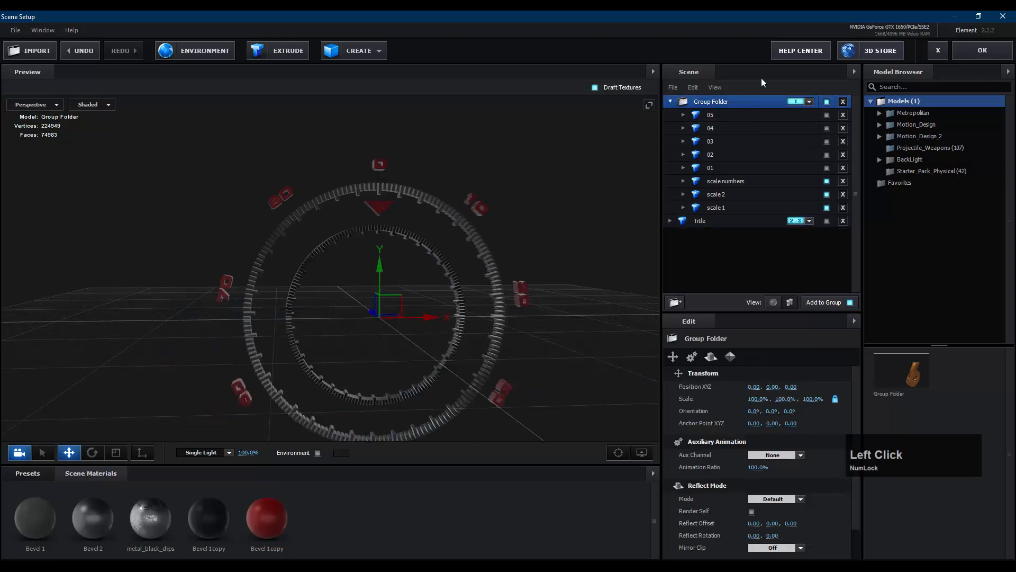
left_click(990, 51)
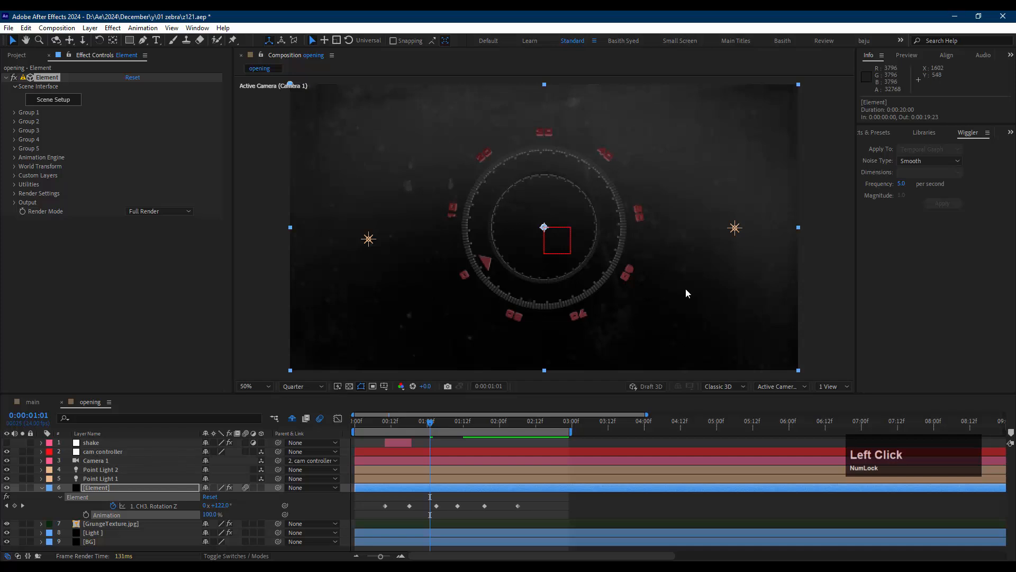
- Collapse the Element layer and delete the Camera 1 and cam controller layers
left_click(129, 486)
left_click(39, 487)
left_click(114, 459)
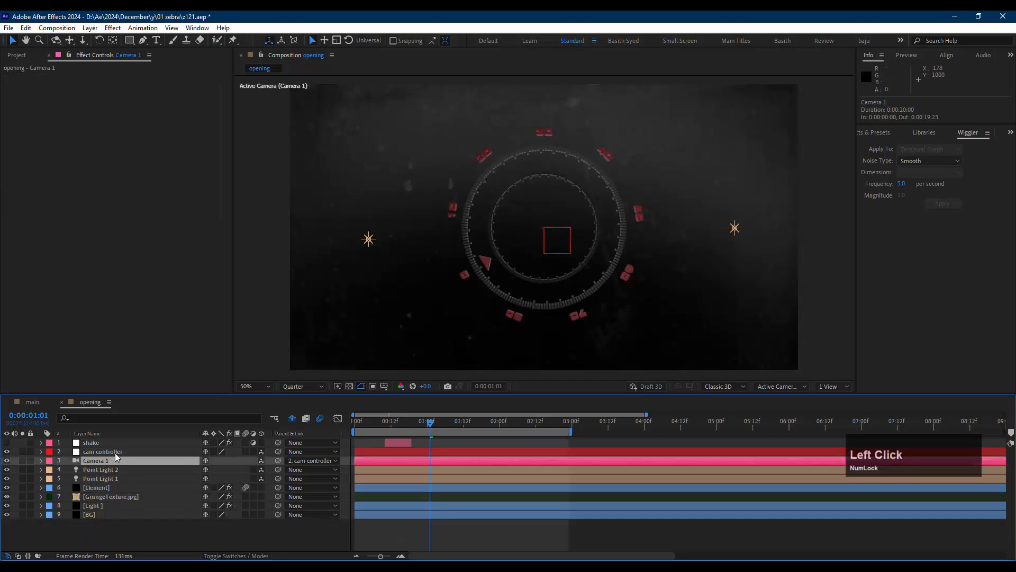
left_click(119, 450, "ctrl")
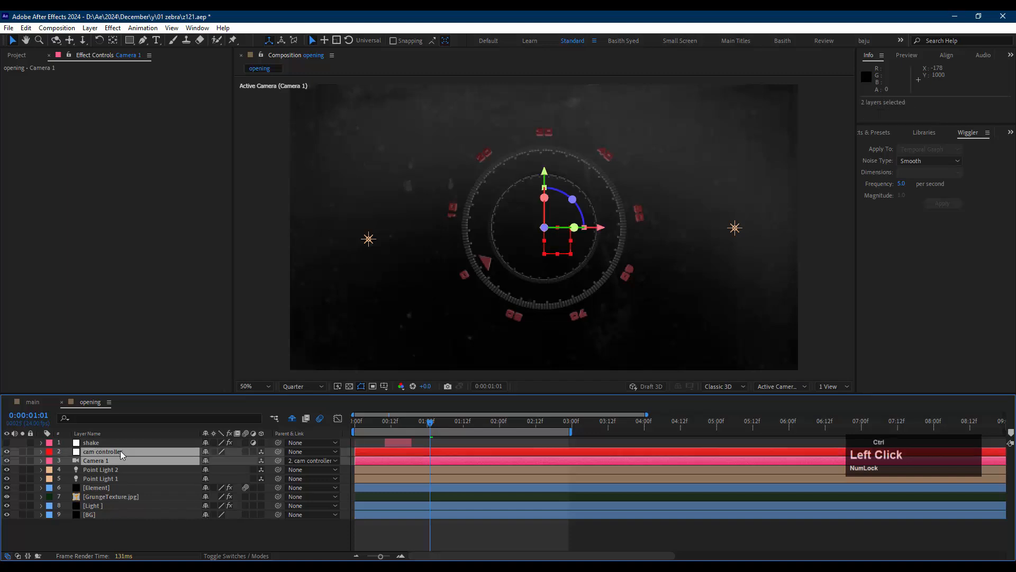
scroll(151, 461, "up", 1)
key("Delete")
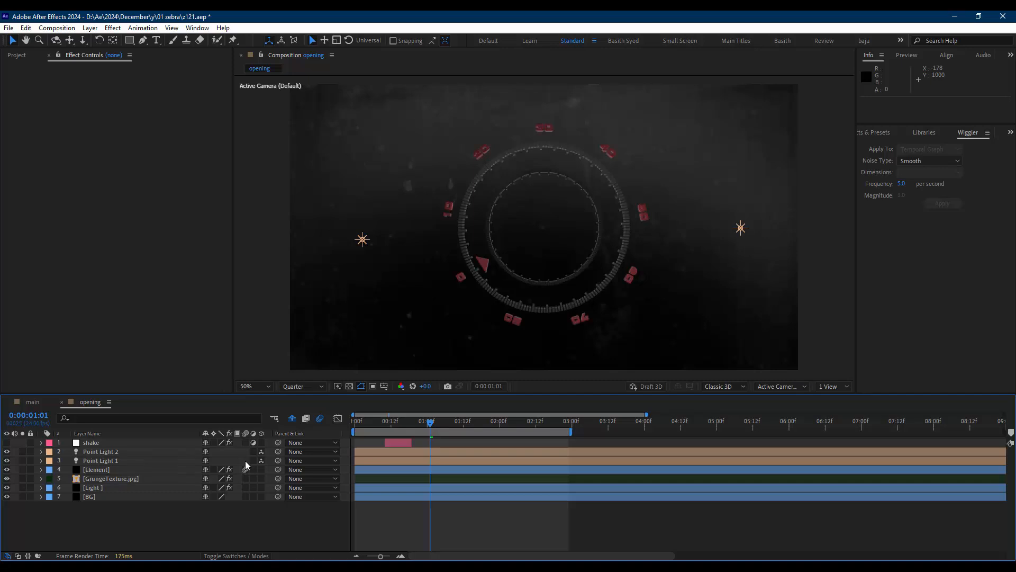
- Create a new camera layer above Point Light 2 with the default camera settings
left_click(124, 451)
right_click(109, 523)
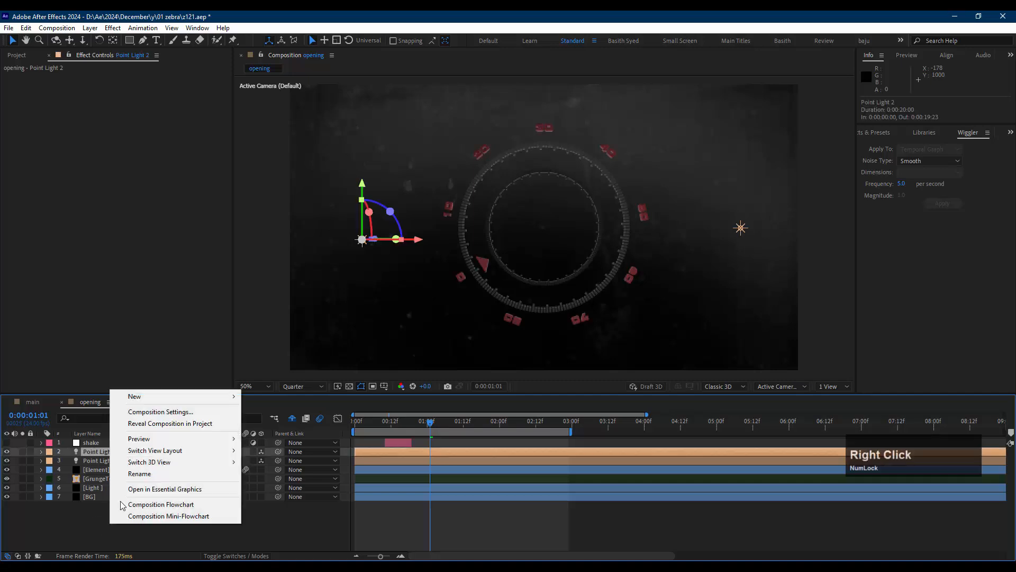
mouse_move(191, 397)
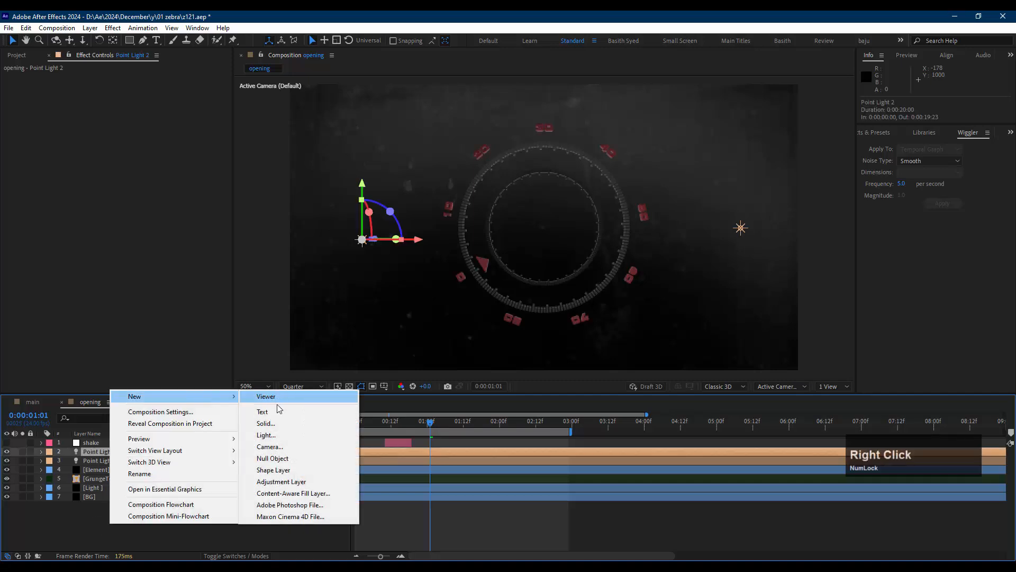
left_click(269, 447)
left_click(478, 434)
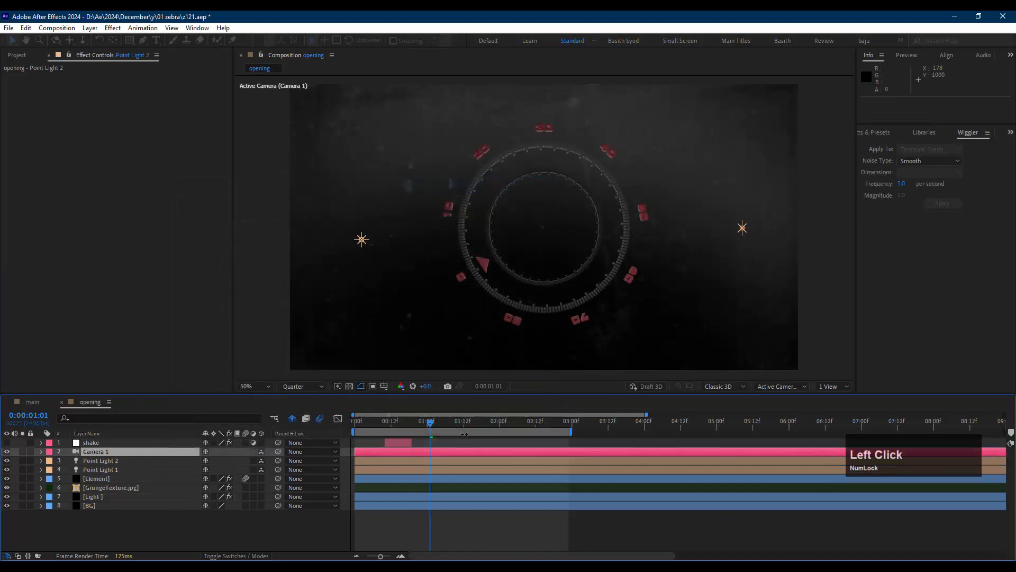
- Dolly Camera 1 in toward the scale rings to a position of about 960, 540, -791
key("c")
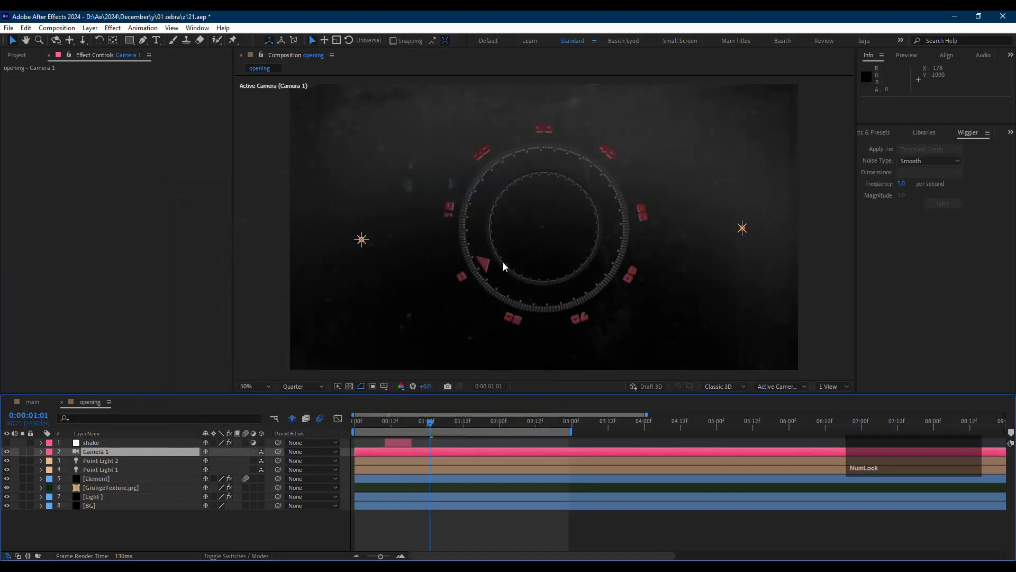
key("c")
key("c")
key("c")
key("c")
key("c")
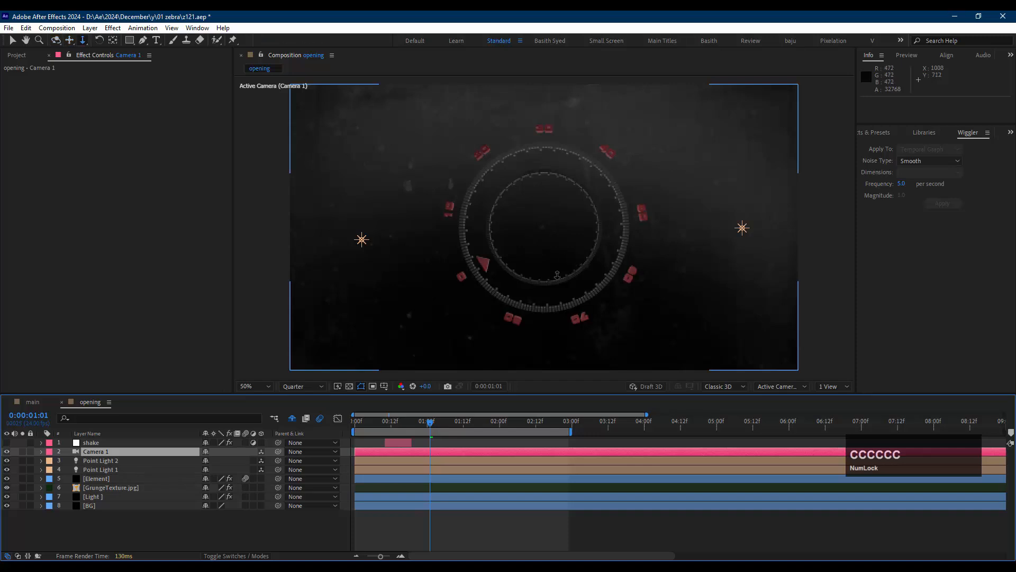
left_click_drag(562, 249, 590, 165)
- Orbit Camera 1 to a low, tilted angle on the rings, at a position of about 893, 905, -698
key("c")
key("c")
key("c")
key("c")
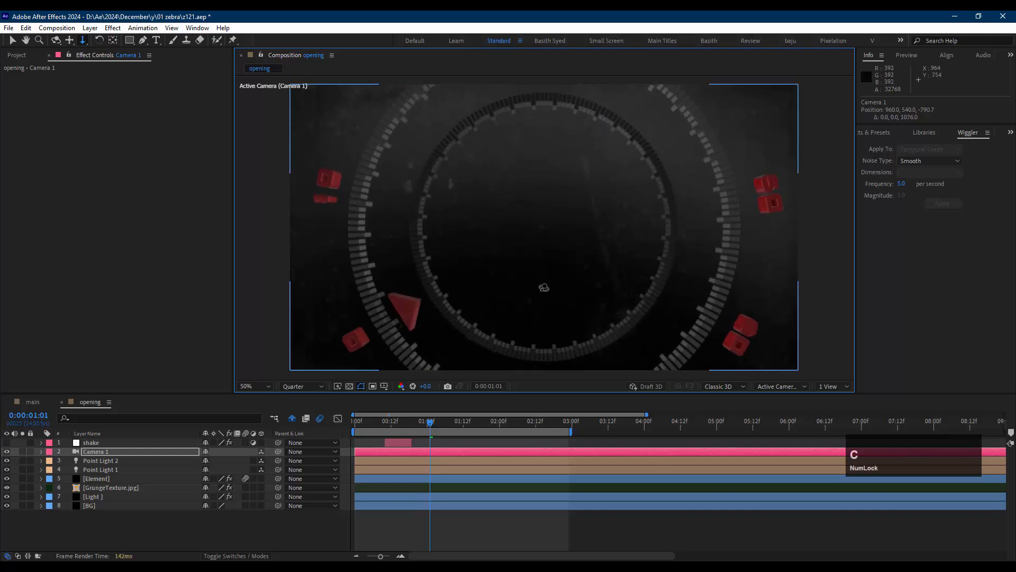
left_click_drag(543, 288, 553, 258)
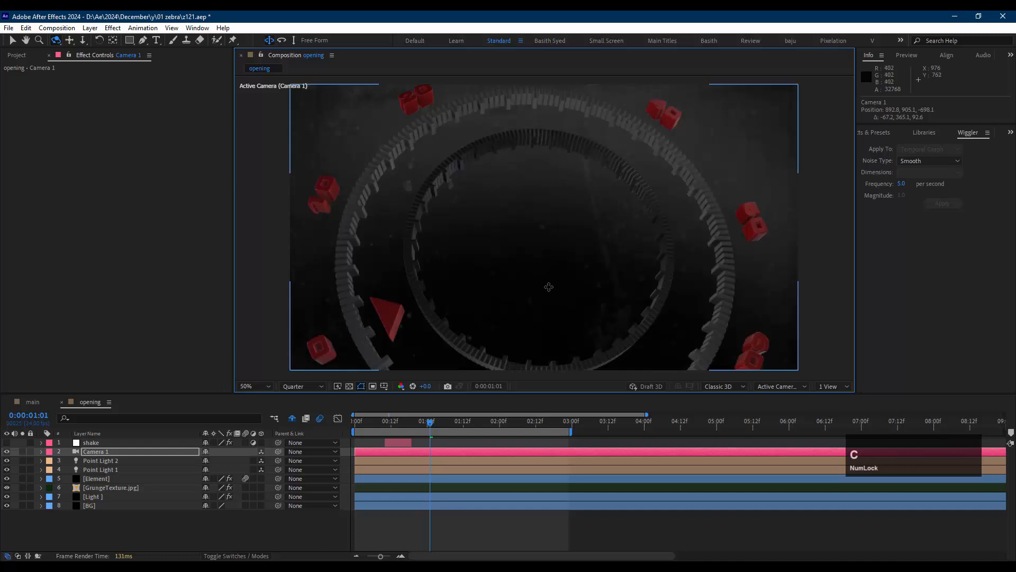
- Move Camera 1 closer and pan it to frame the lower part of the rings, at about 825, 1062, -500
key("c")
left_click_drag(549, 287, 588, 243)
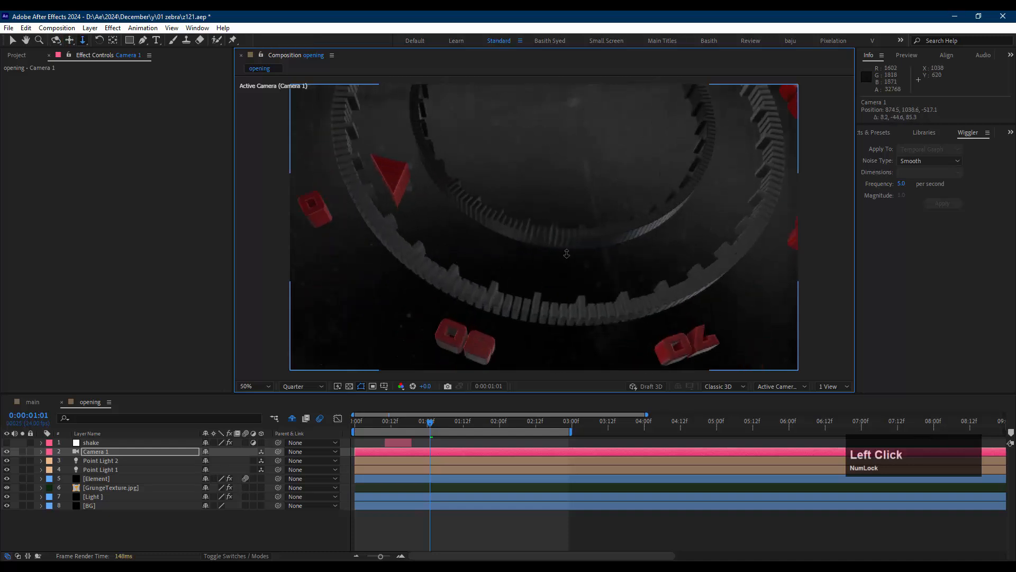
key("c")
key("c")
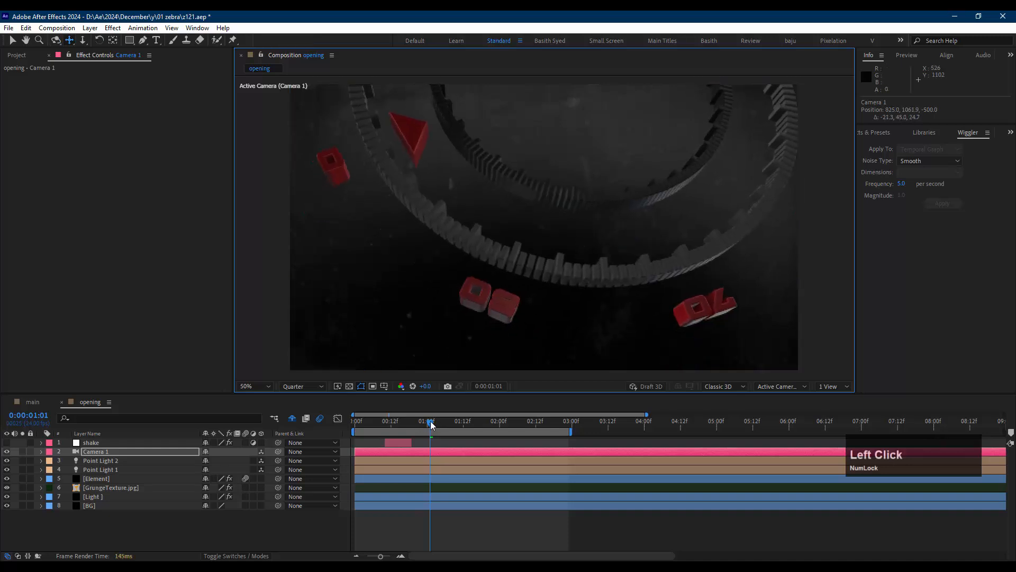
- Move the current time to frame 20 and end the work area there
left_click(33, 416)
type("20")
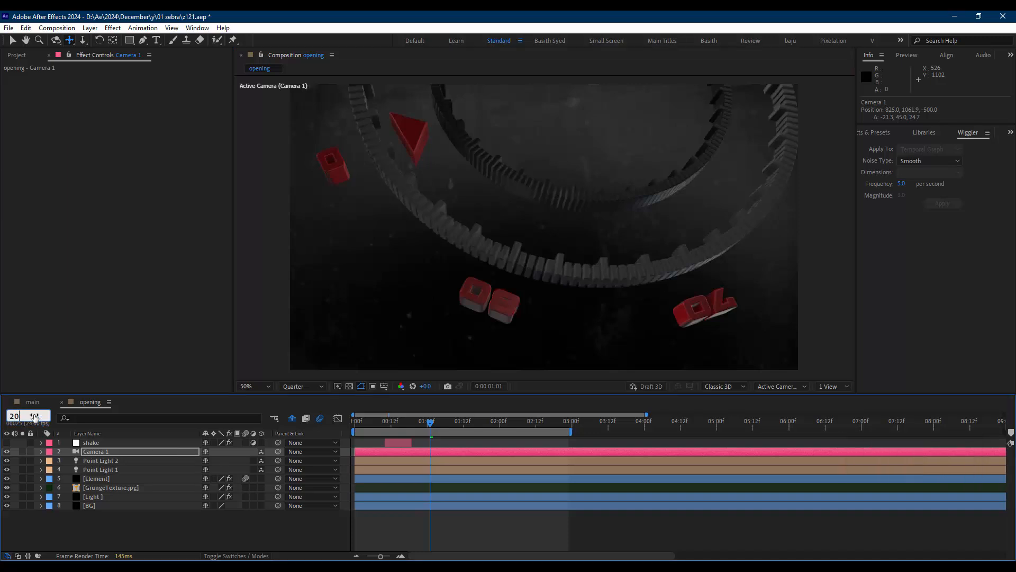
key("Return")
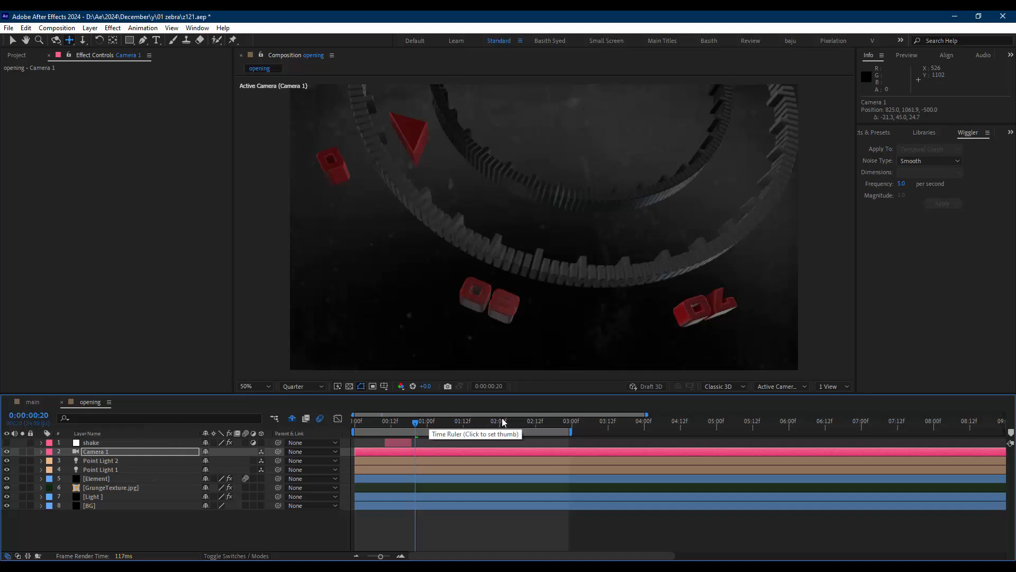
key("n")
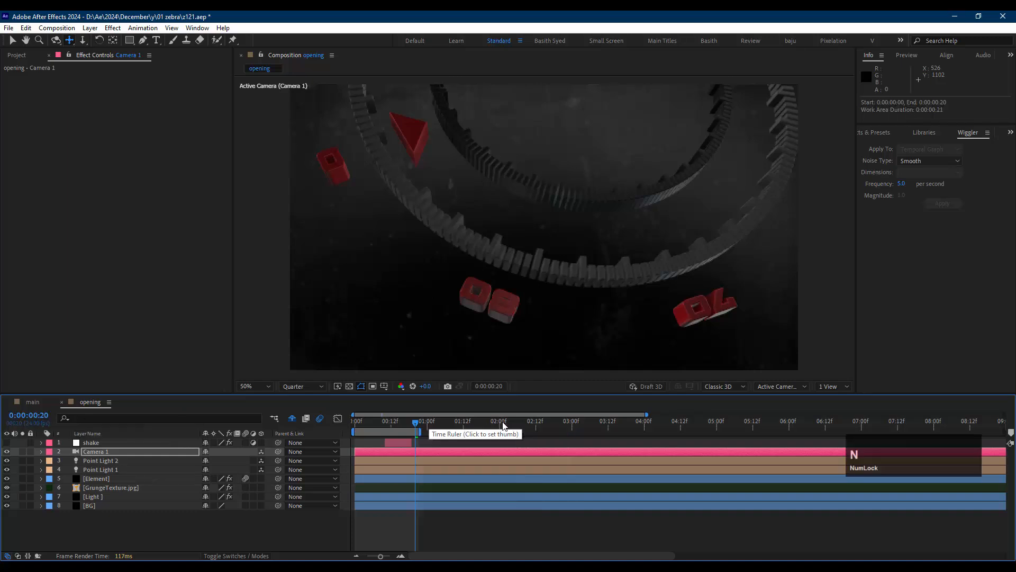
- Preview the shortened work area from the first frame to check the ring and number motion
left_click(355, 422)
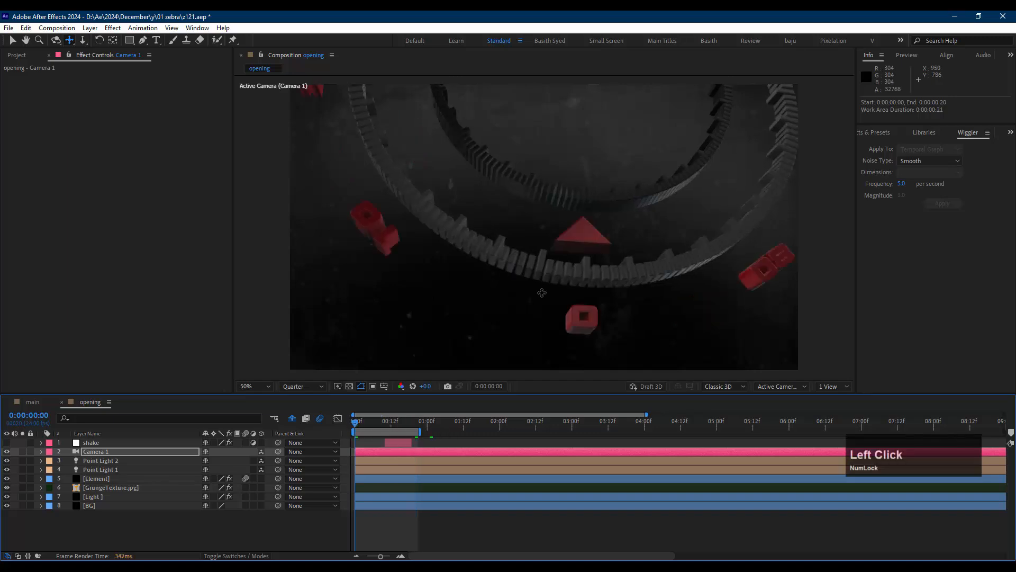
key("space")
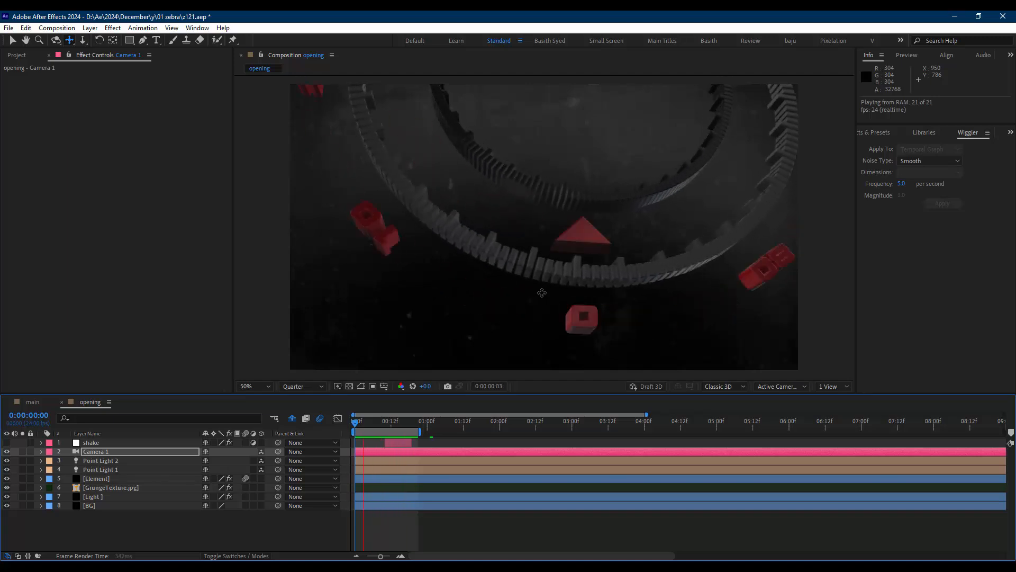
key("space")
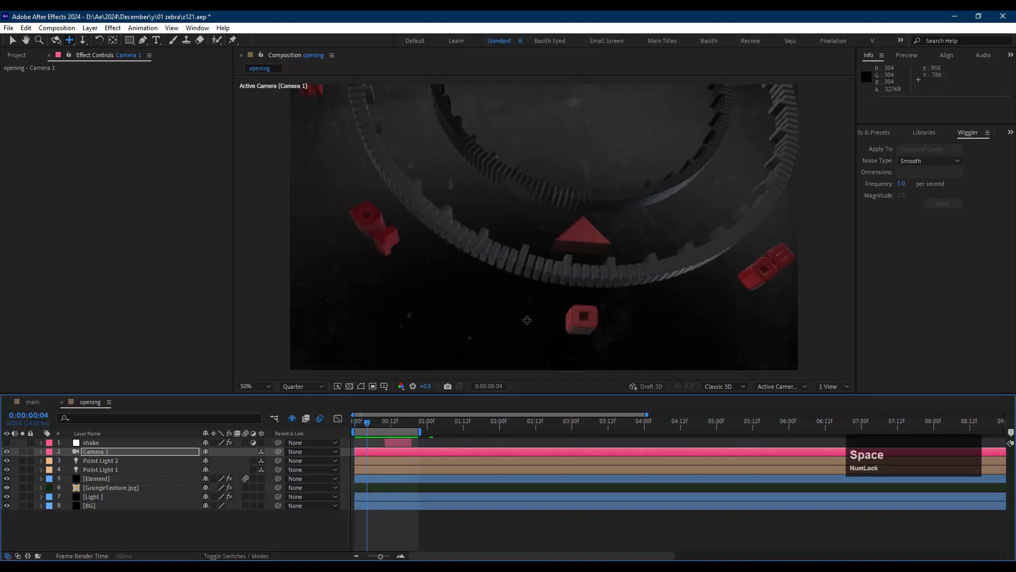
- Shift the first two CH3 Rotation Z keyframes of the Element layer earlier so that the first one sits at frame 4
left_click(109, 479)
key("u")
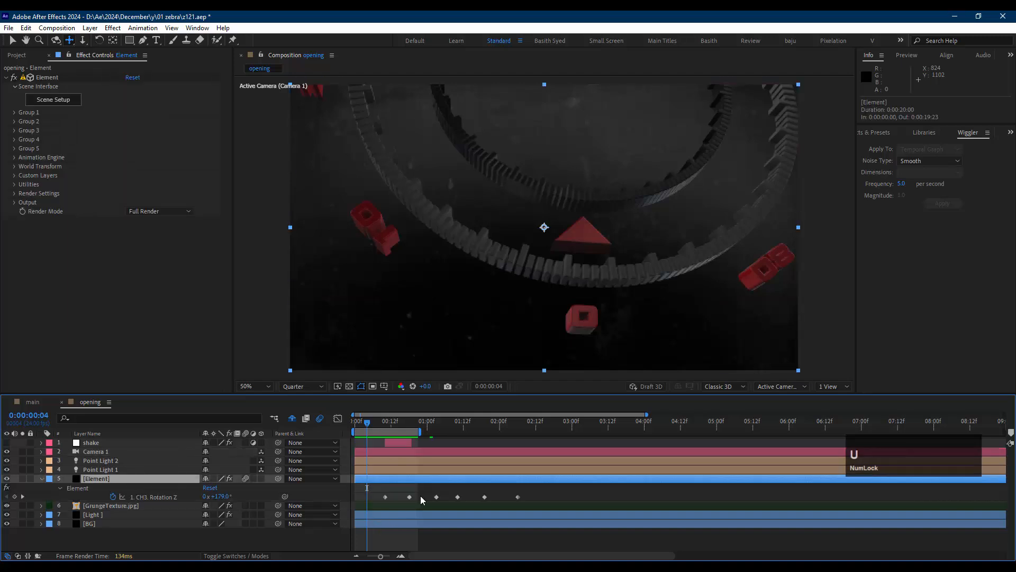
mouse_move(371, 430)
left_mouse_down()
mouse_move(411, 429)
mouse_move(381, 431)
left_mouse_up()
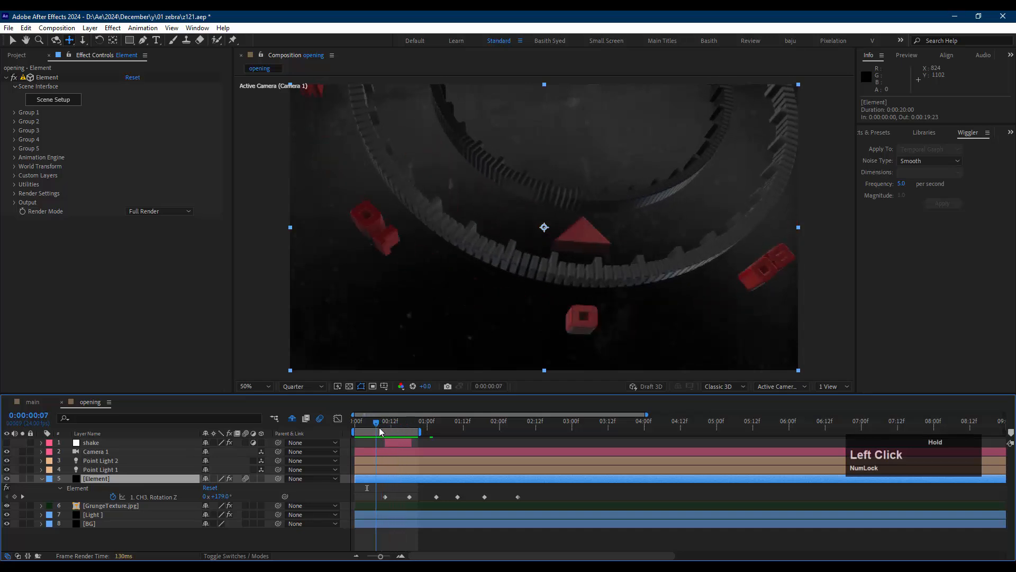
left_click_drag(423, 501, 376, 500)
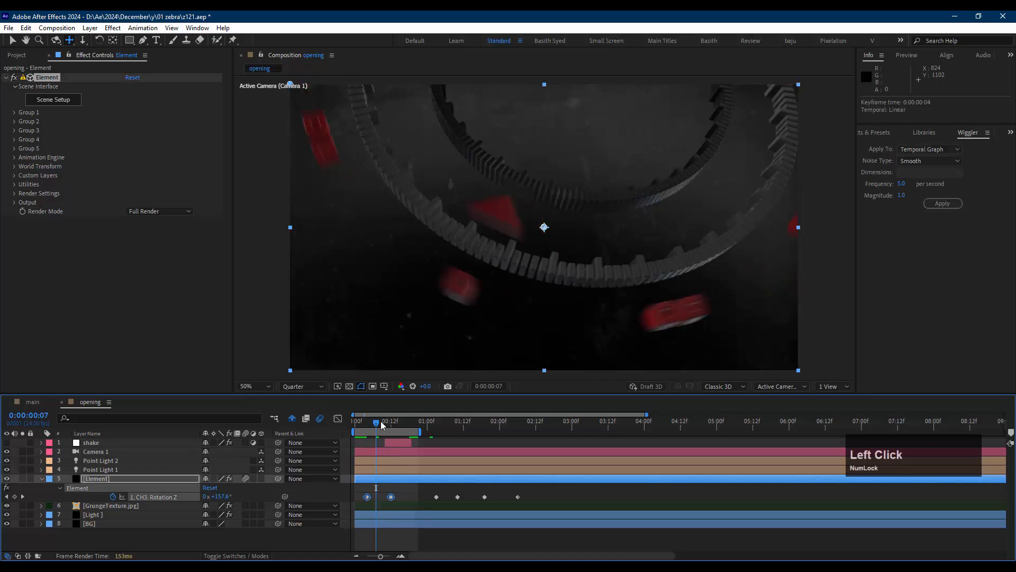
- Keyframe Camera 1's Point of Interest and Position with the current framing and move both keyframes to about frame 5
left_click_drag(379, 424, 324, 432)
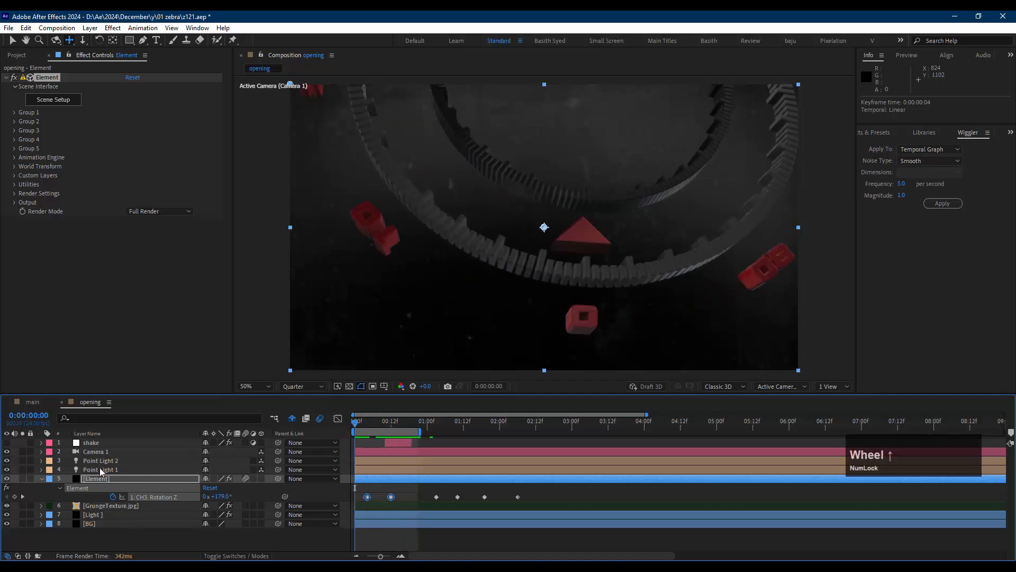
left_click(105, 452)
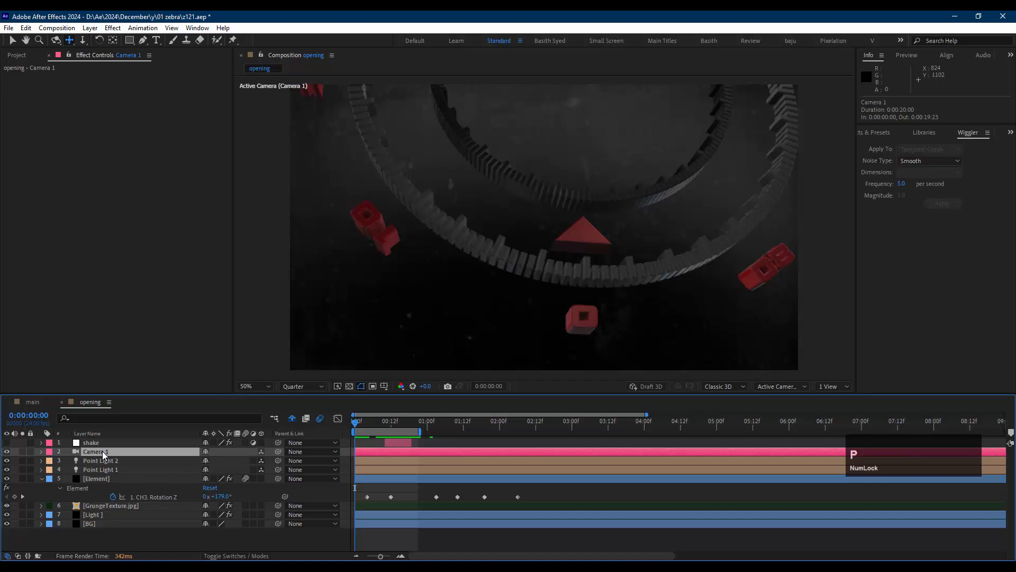
key("p")
key("shift+a")
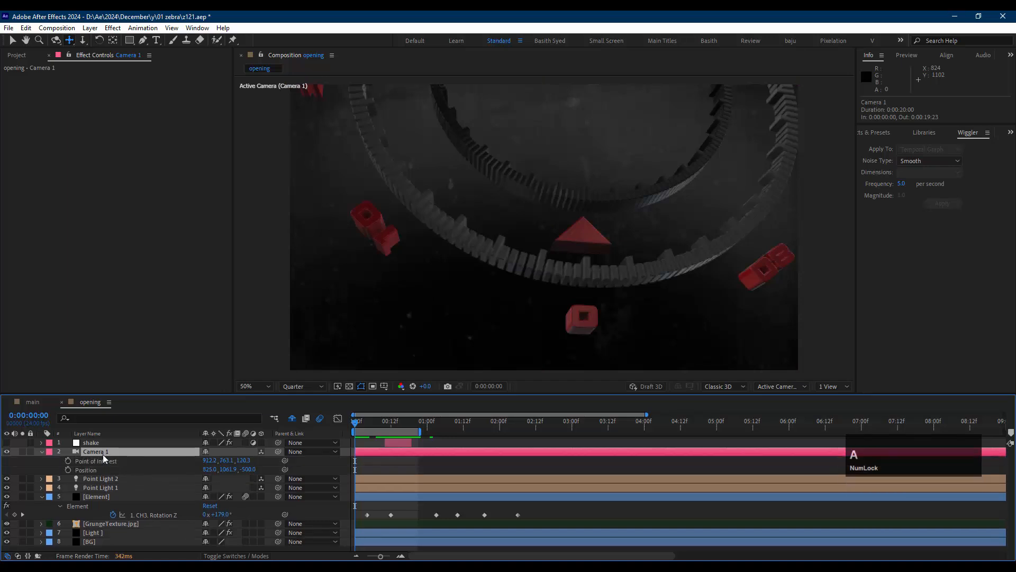
left_click(68, 461)
left_click(68, 470)
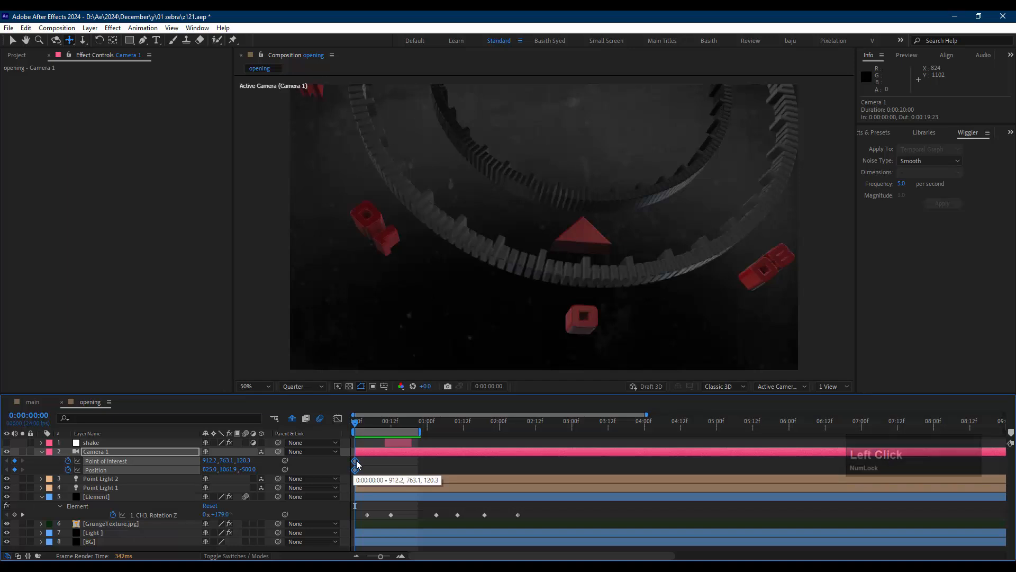
left_click_drag(356, 464, 372, 464)
left_click(391, 465)
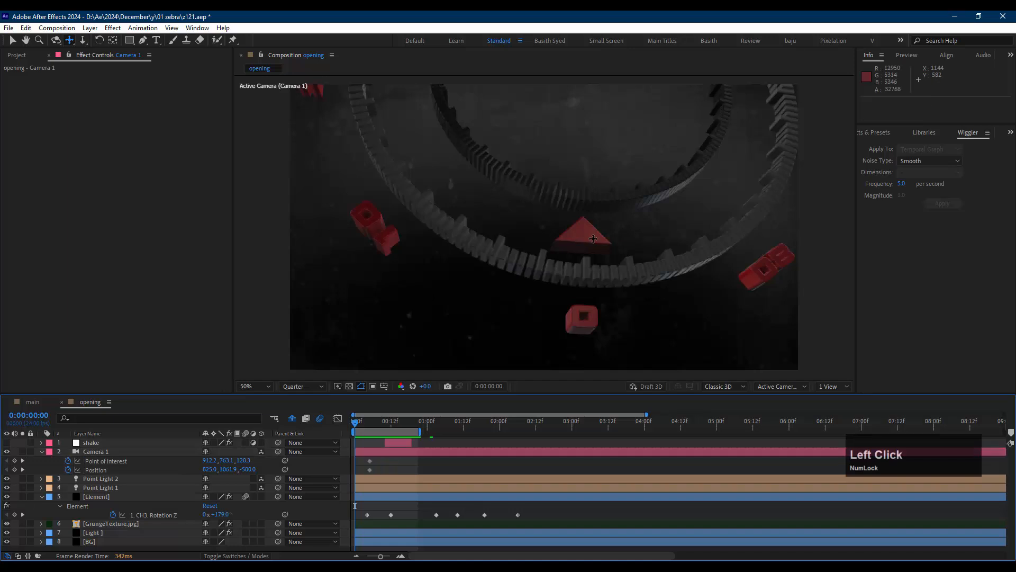
- At the first frame, dolly Camera 1 in past the rings to a position of about 905, 788, 69 and preview the move
key("c")
left_click_drag(404, 360, 595, 133)
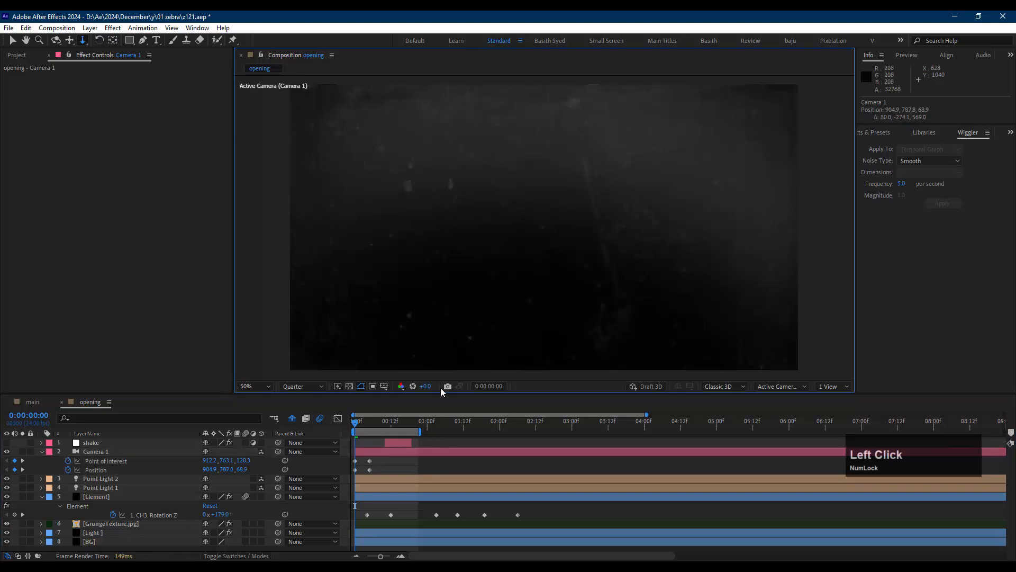
left_click(373, 473)
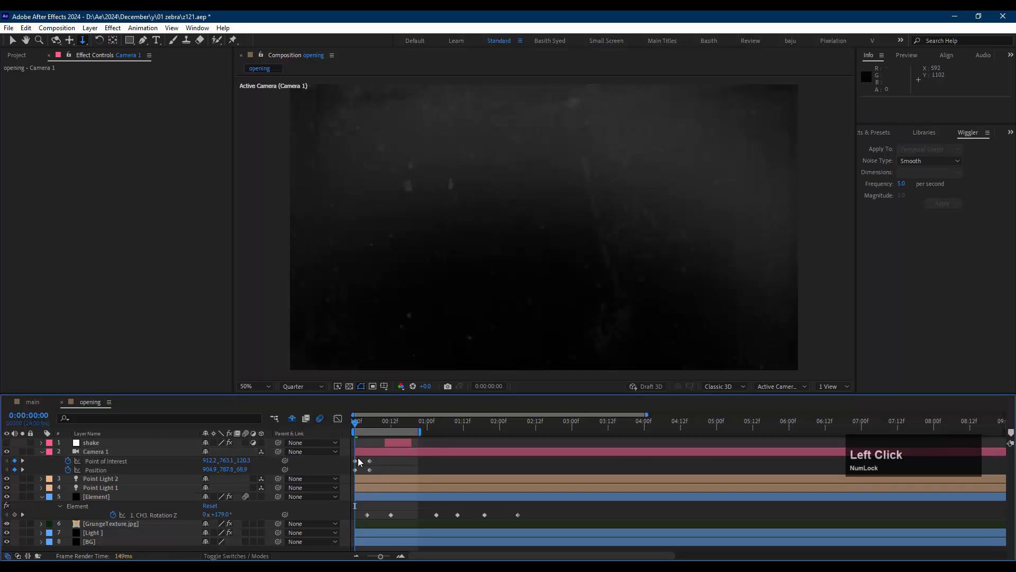
key("space")
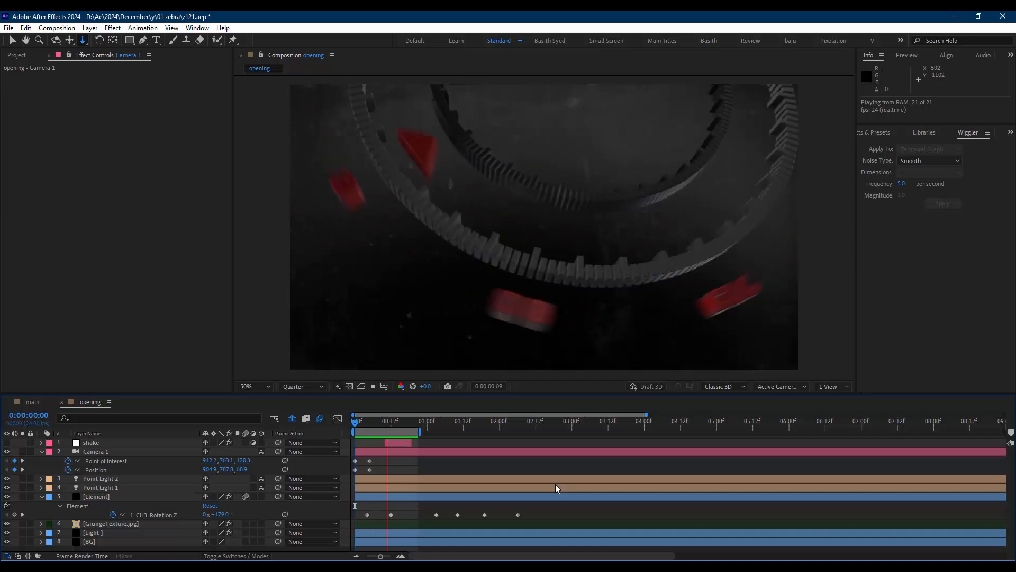
key("space")
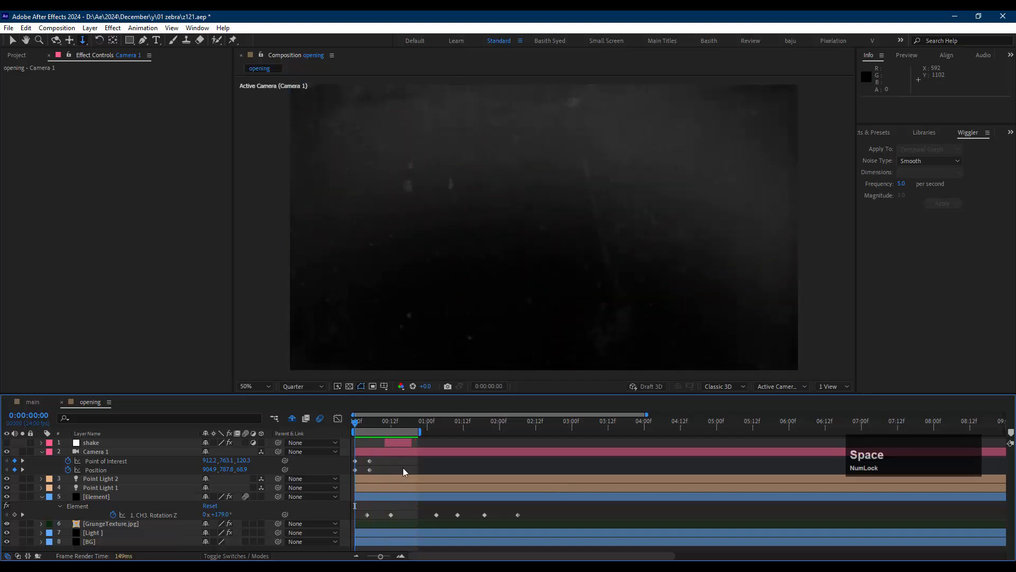
- At frame 18, rotate the physical environment of the Element layer to 66° on X and 54° on Y
left_click_drag(376, 421, 409, 422)
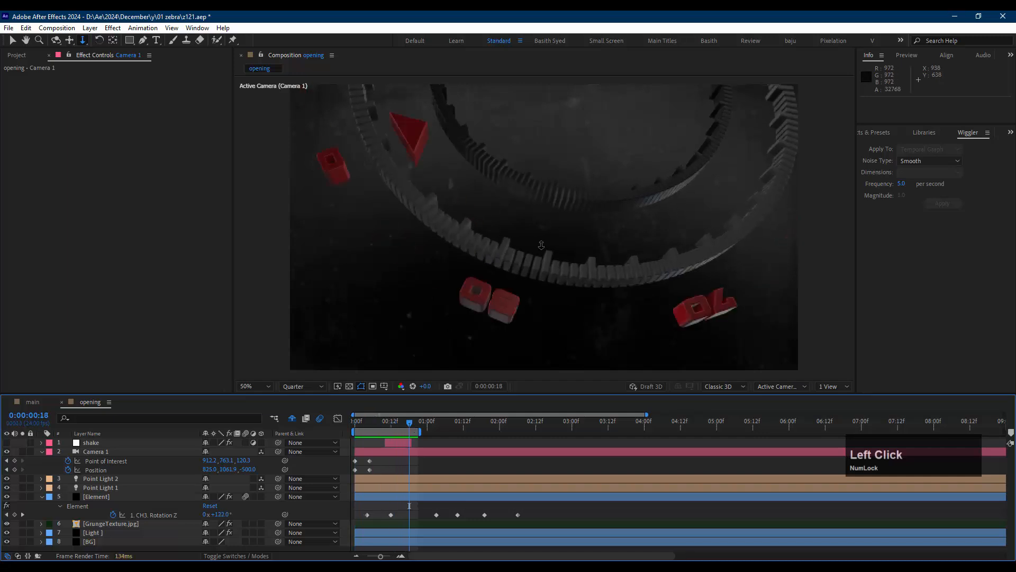
left_click(130, 498)
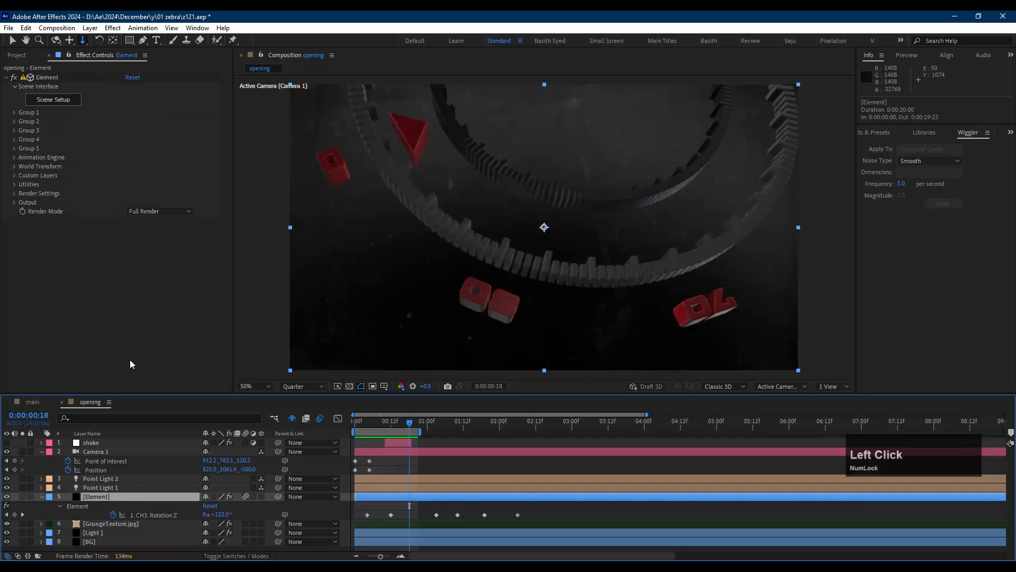
left_click(14, 194)
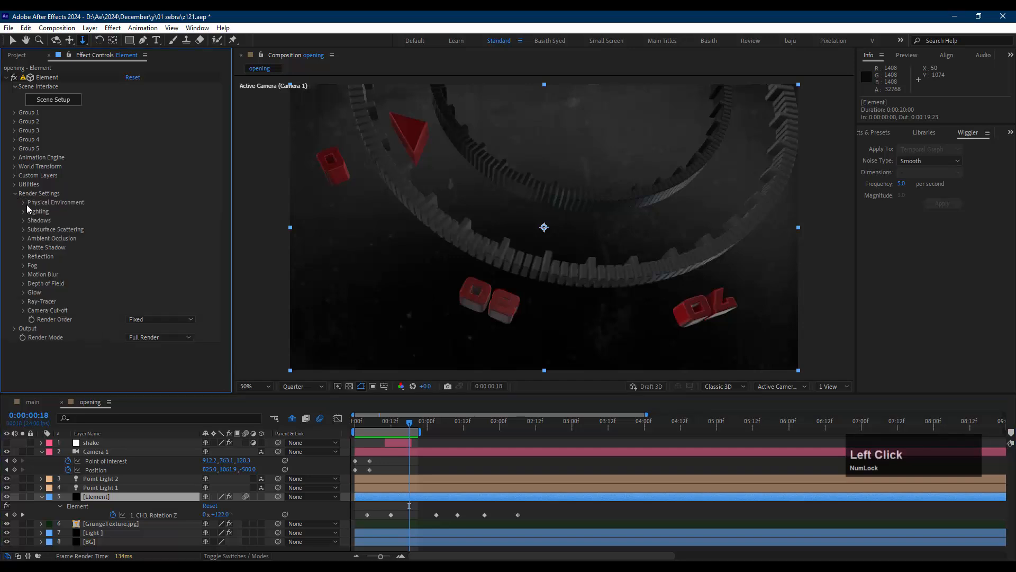
left_click(23, 203)
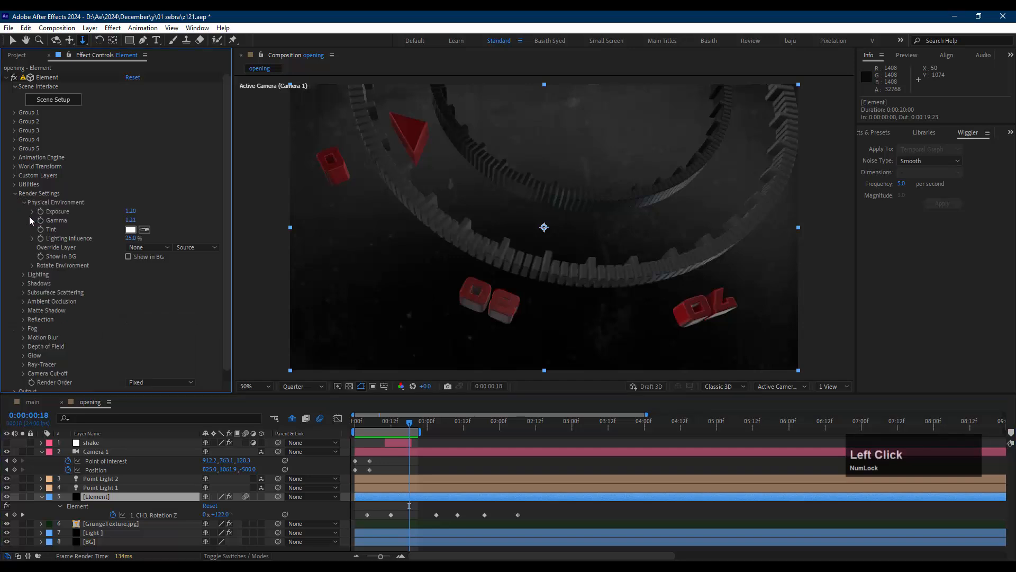
left_click(34, 265)
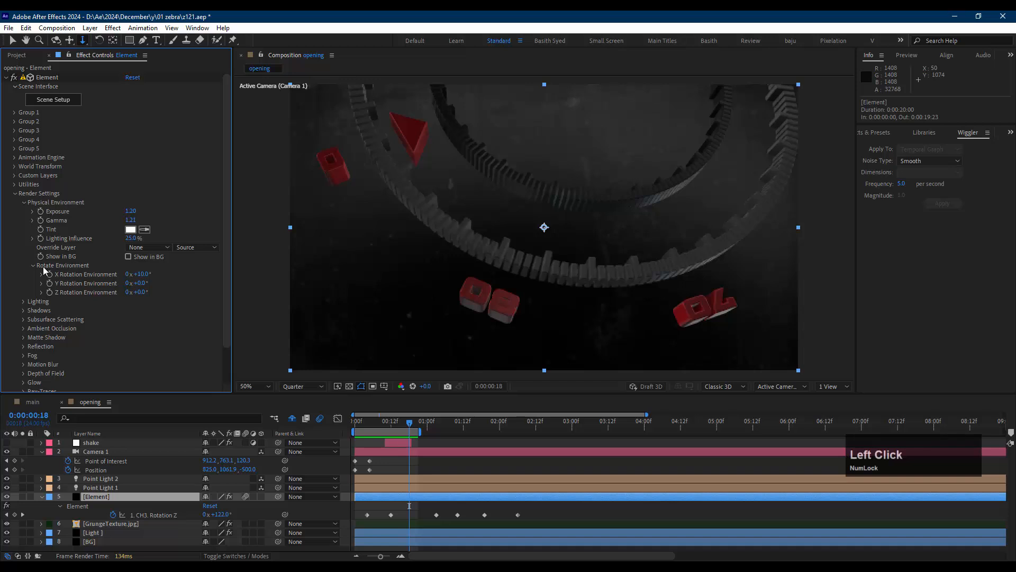
left_click_drag(144, 276, 170, 282)
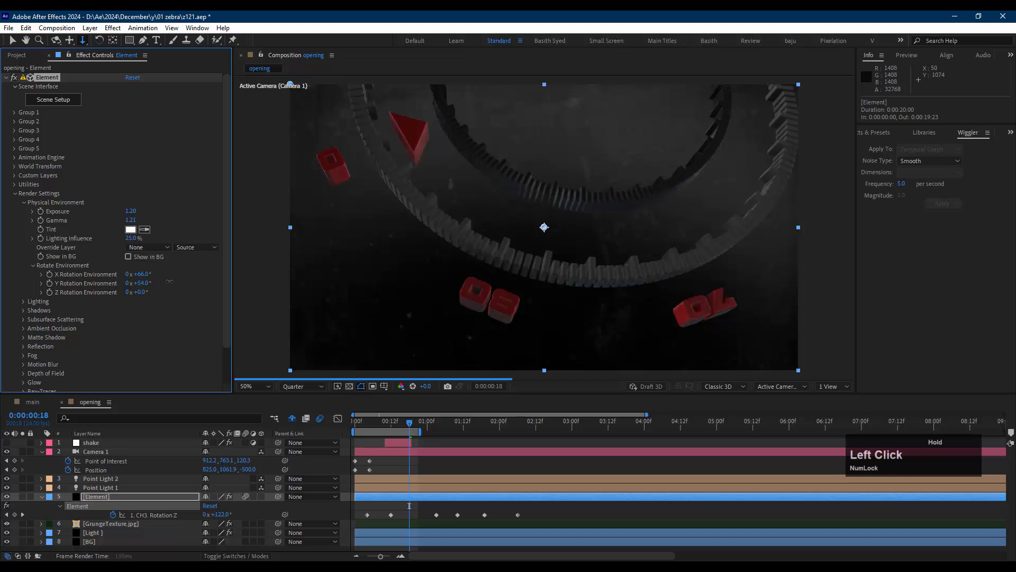
- Set the Element environment's Exposure to 1.82, Gamma to 1.58 and Z rotation to 137°, and preview the lighting
left_click_drag(156, 208, 157, 209)
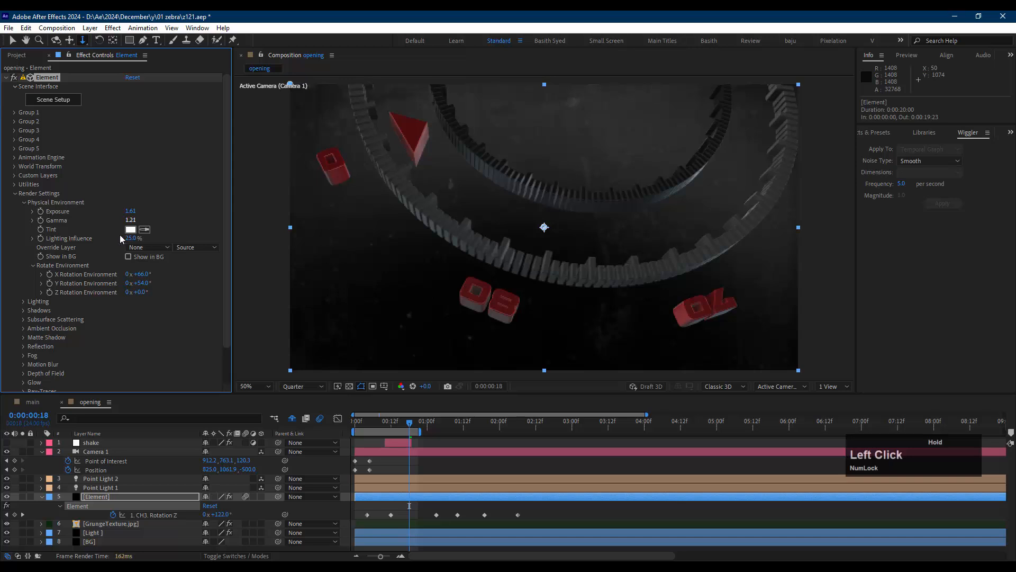
left_click_drag(163, 290, 208, 285)
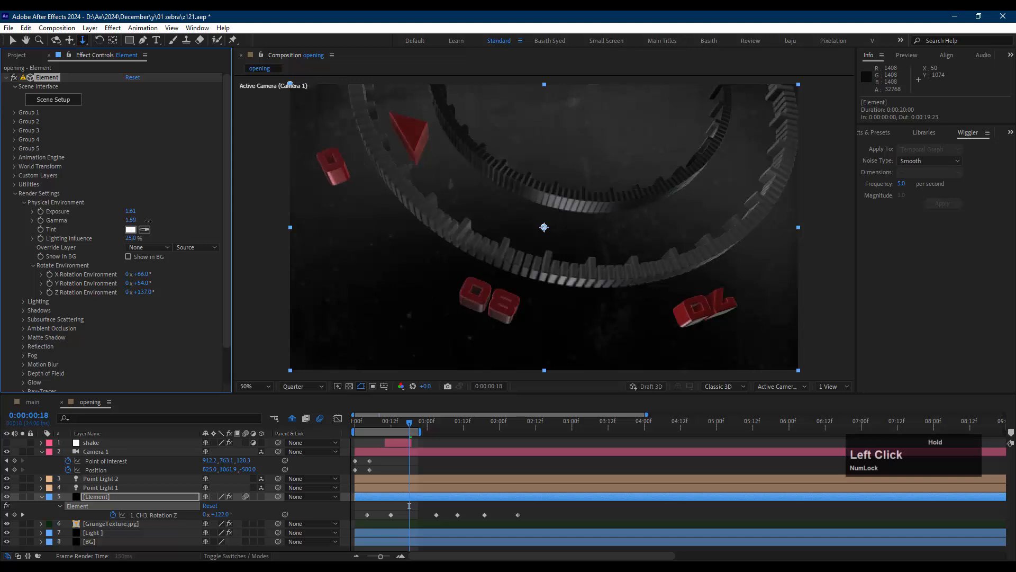
left_click_drag(171, 212, 147, 215)
key("space")
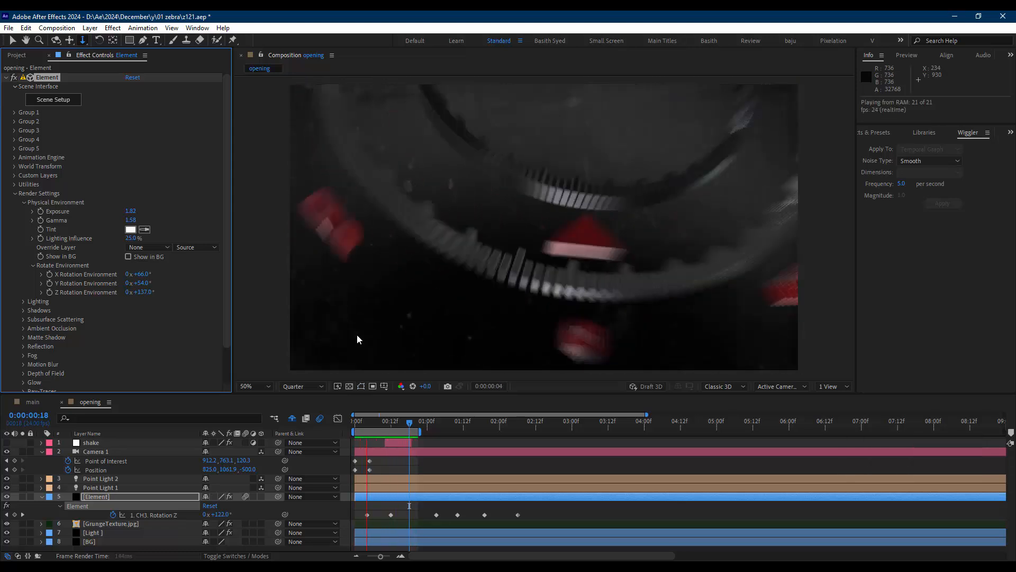
key("space")
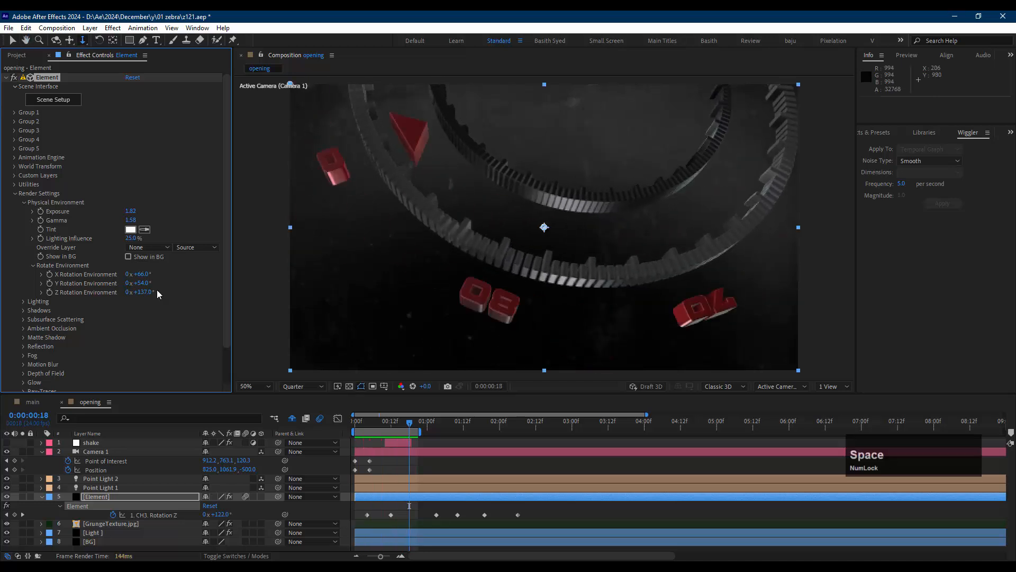
- Try an environment X rotation of 115° and orbit Camera 1 at frame 18 to about 842, 943, -546
mouse_move(158, 271)
left_mouse_down()
mouse_move(192, 269)
mouse_move(161, 269)
left_mouse_up()
key("c")
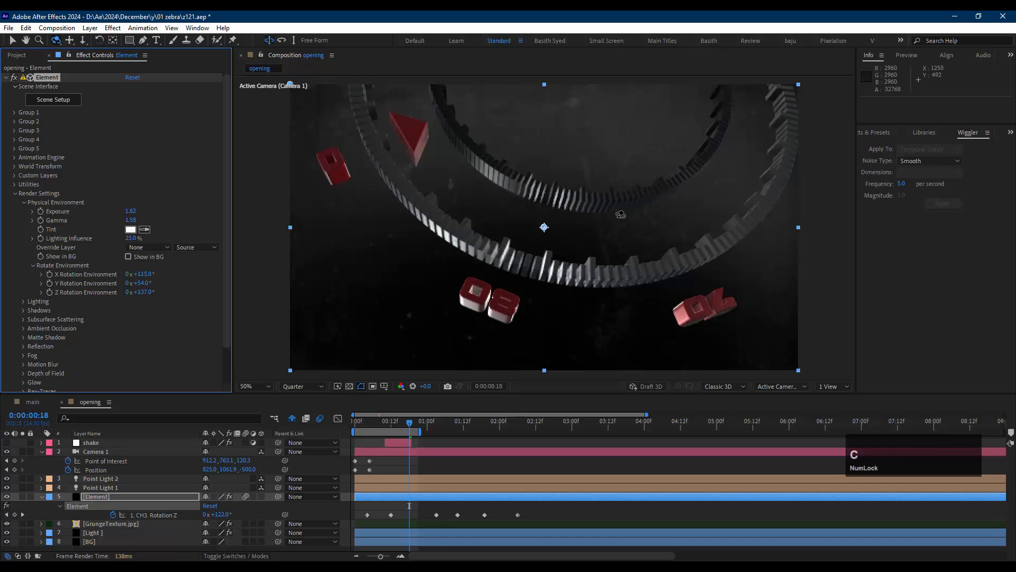
mouse_move(620, 216)
left_mouse_down()
mouse_move(622, 230)
mouse_move(610, 227)
left_mouse_up()
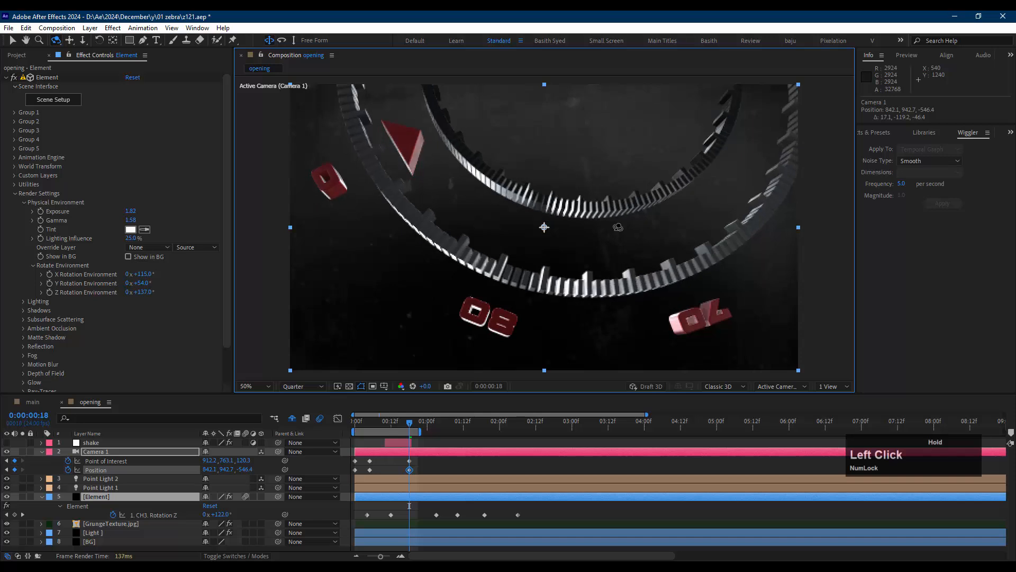
- Set the environment's X rotation to 230° and Exposure to 1.59, and preview the reflections on the rings
left_click_drag(148, 276, 204, 269)
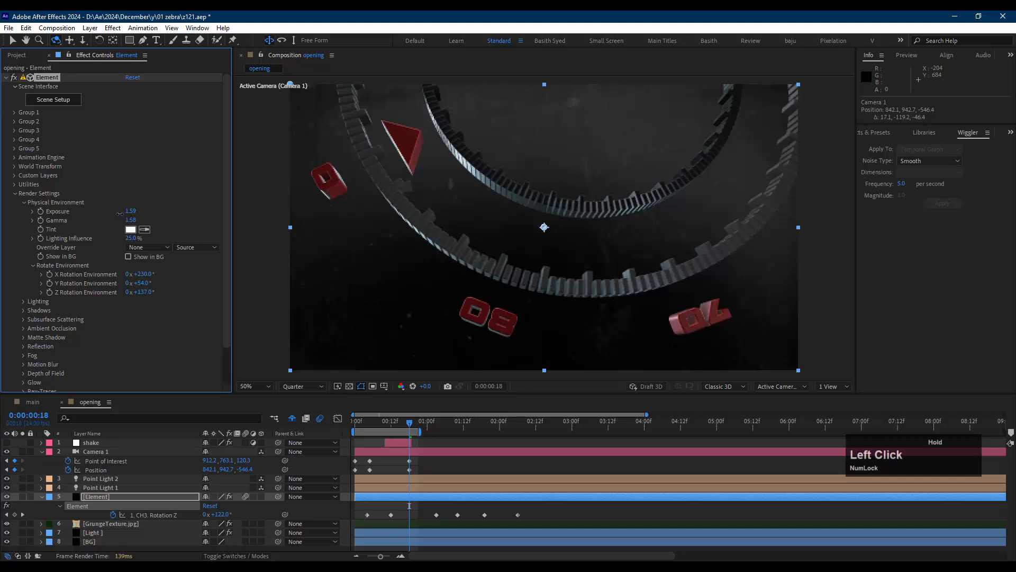
key("space")
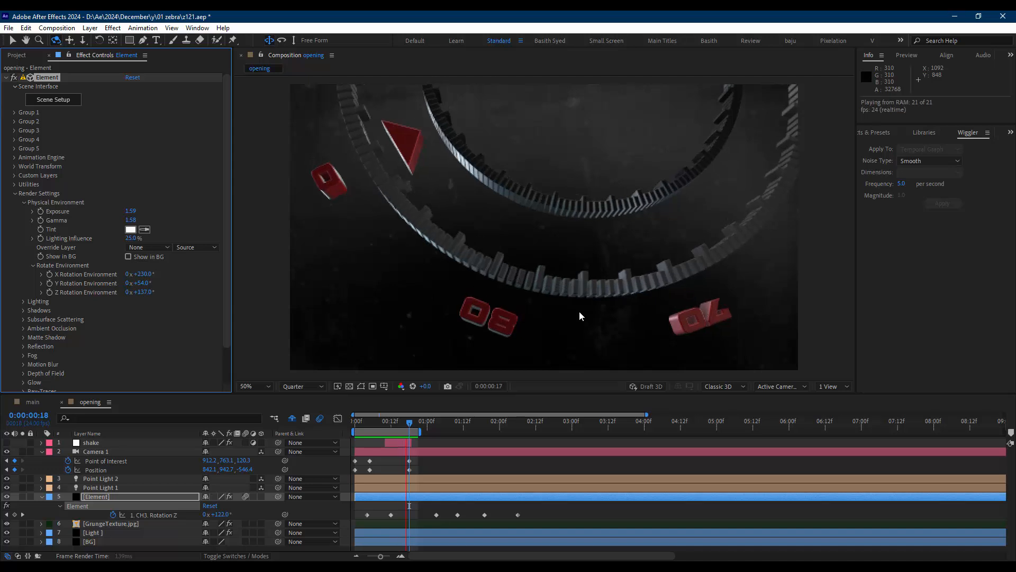
key("space")
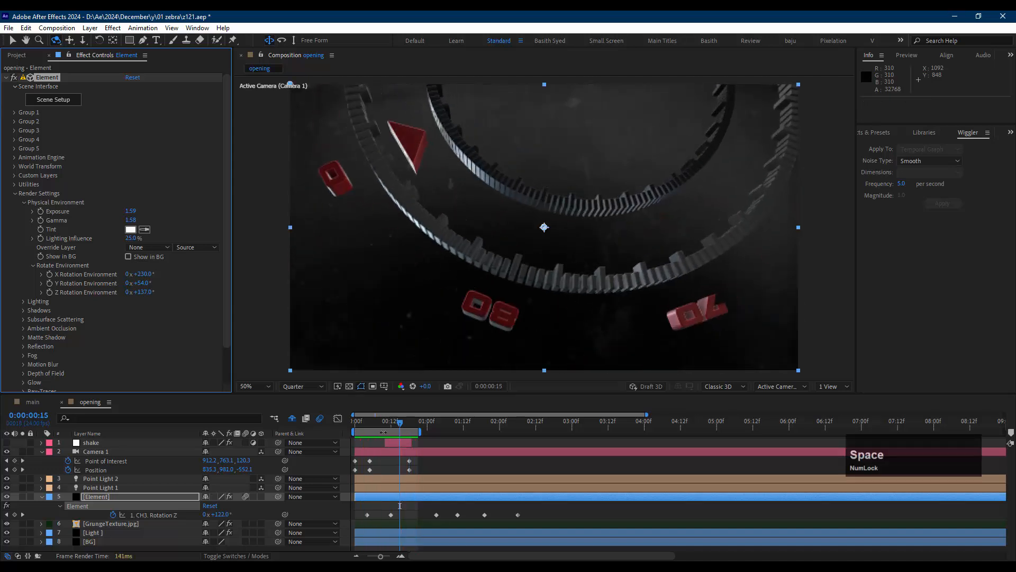
- Delete Camera 1's Point of Interest and Position keyframes at frame 18 and preview the shot again
left_click_drag(422, 465, 409, 474)
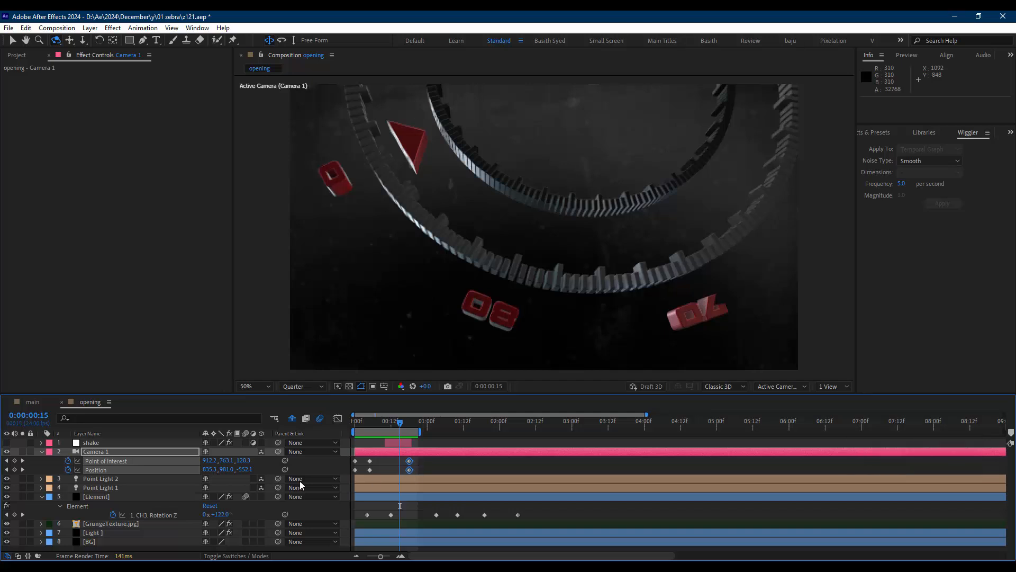
left_click(22, 462)
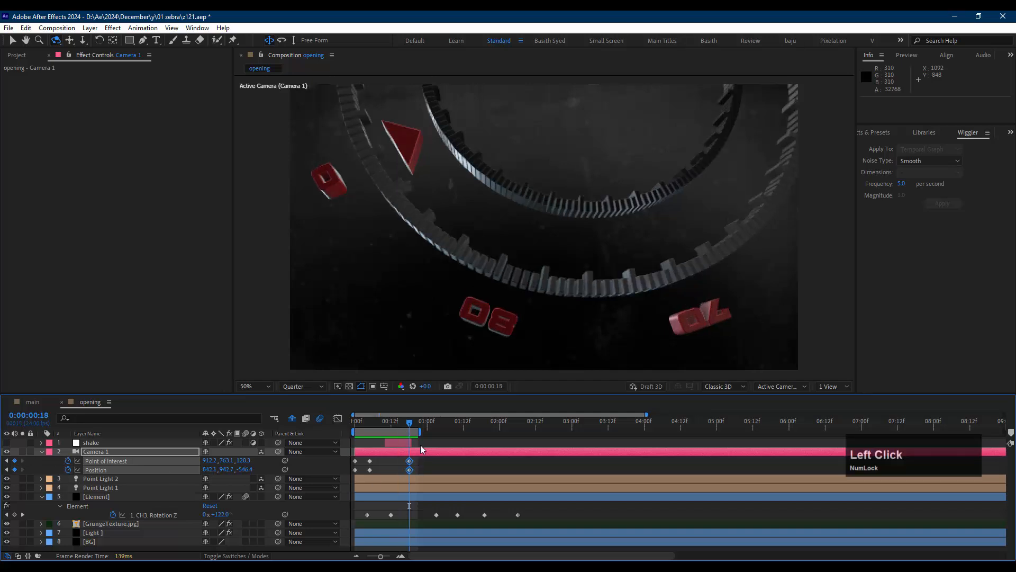
key("Delete")
key("space")
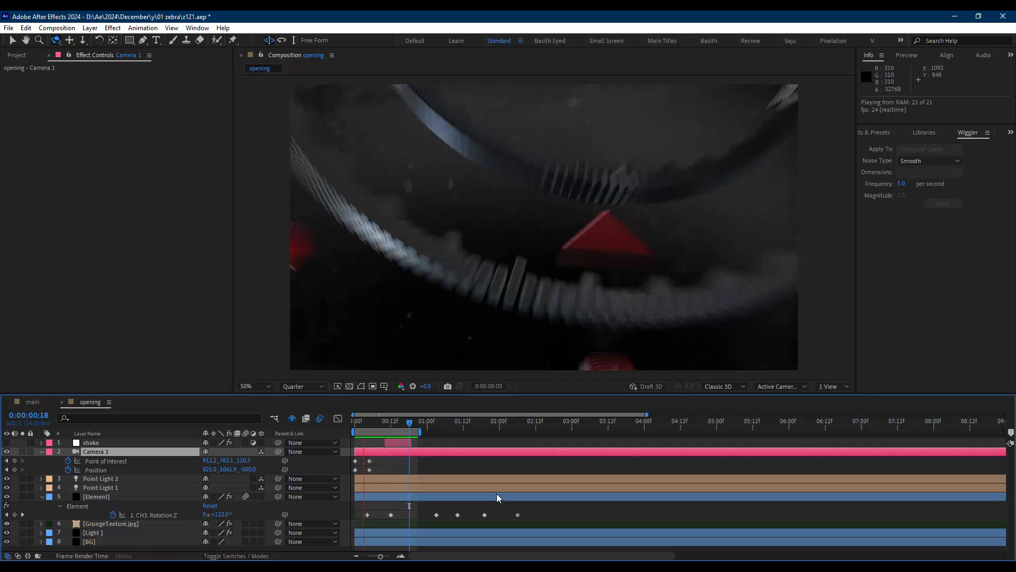
key("space")
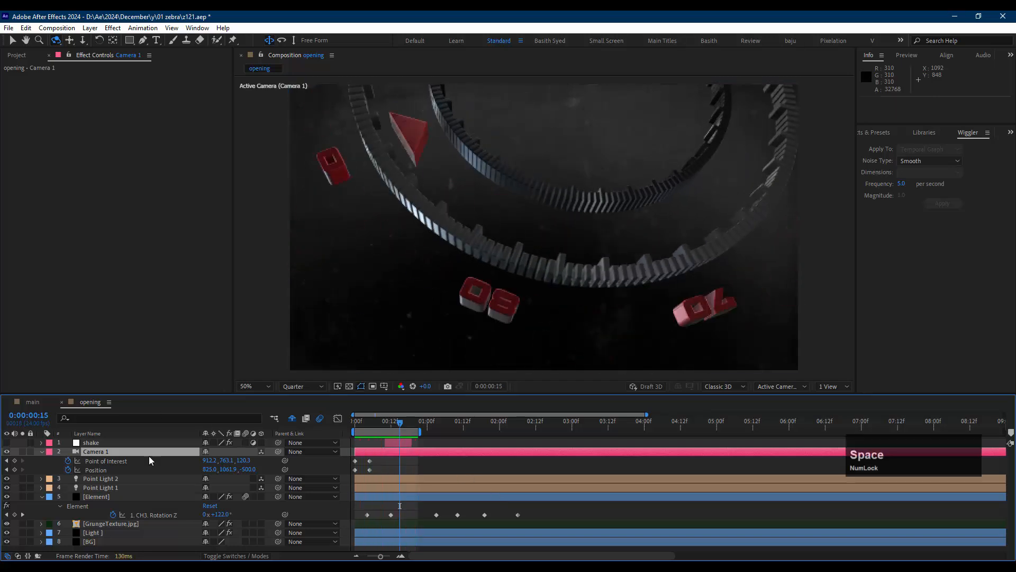
- Reveal the opening composition in the project and rename it shot 1
left_click(108, 402)
left_click(185, 224)
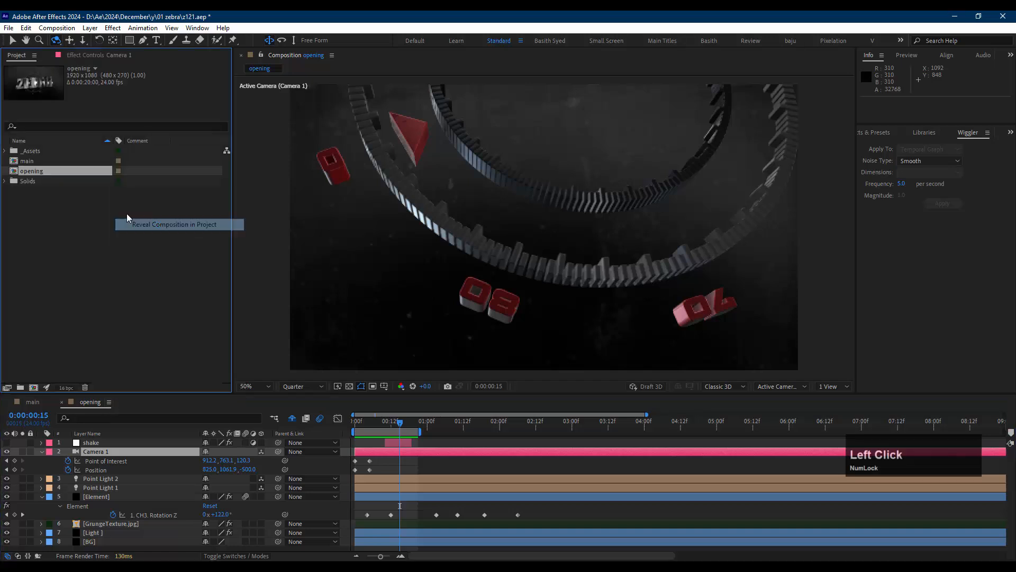
key("Return")
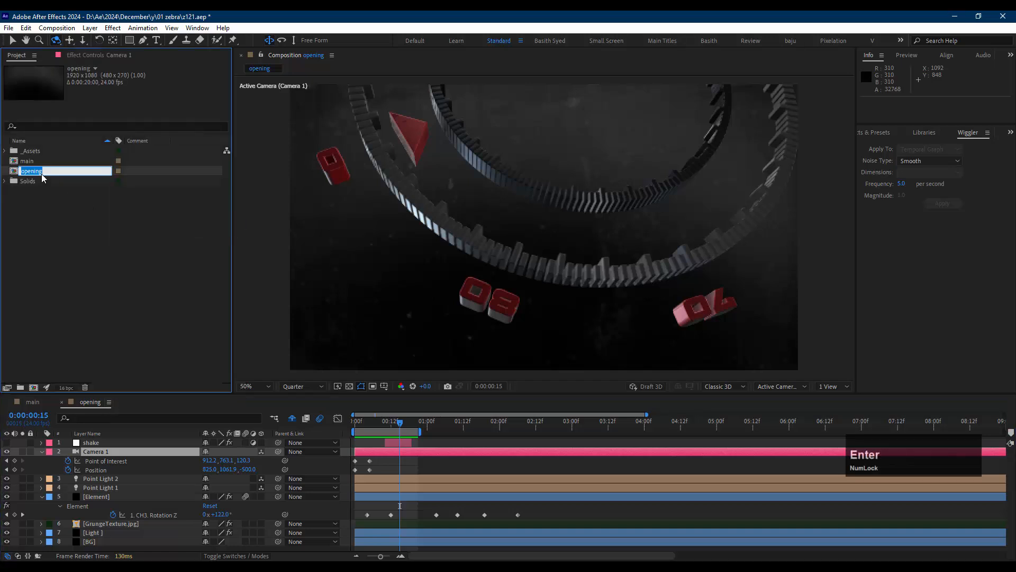
type("shot 1")
key("Return")
- Duplicate the shot 1 composition and open the copy
key("ctrl+d")
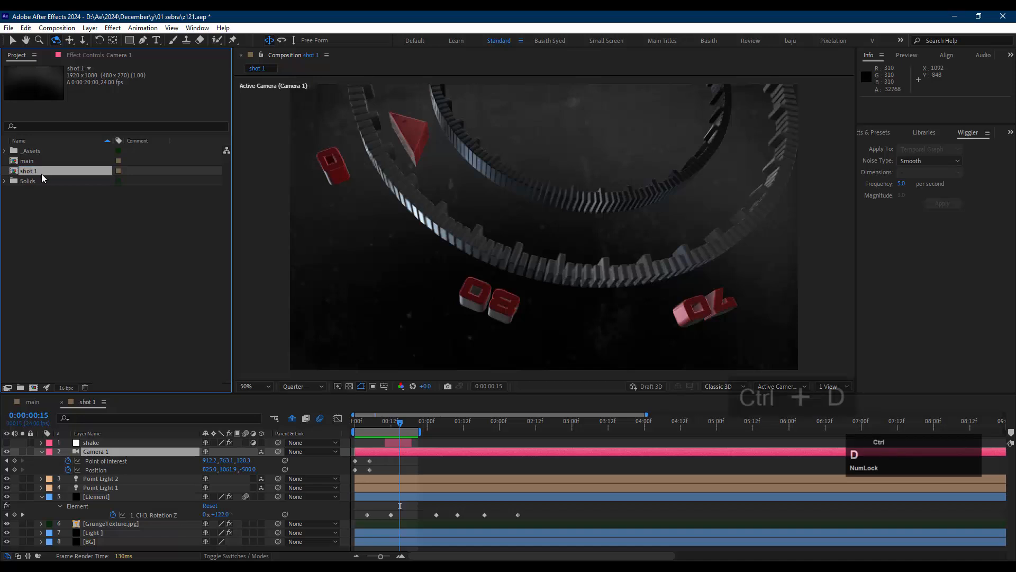
double_click(41, 179)
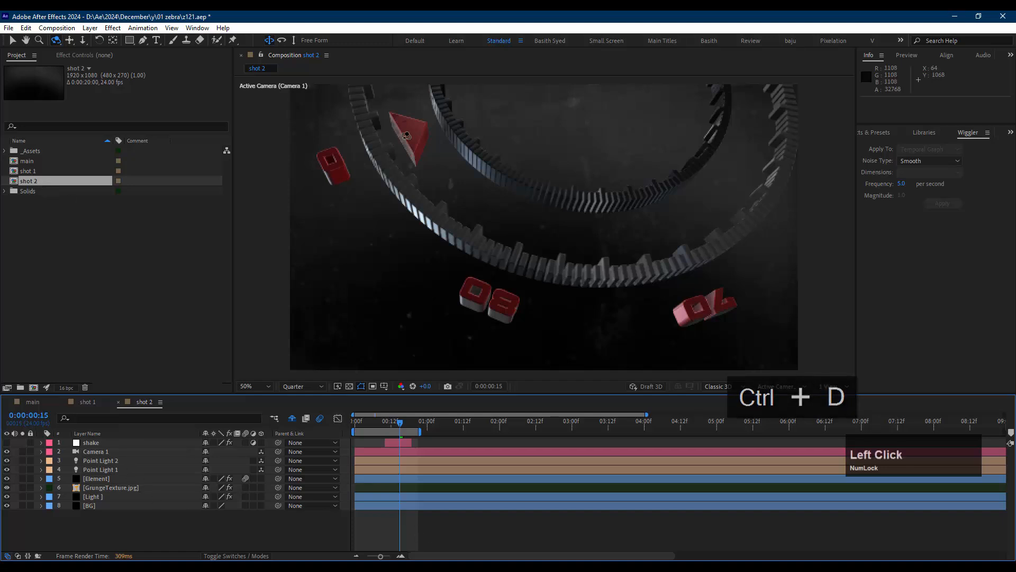
- Show the Element layer's effect settings with the render settings collapsed, and save the project as the incremented version z124.aep
left_click(93, 56)
left_click(116, 469)
left_click(122, 478)
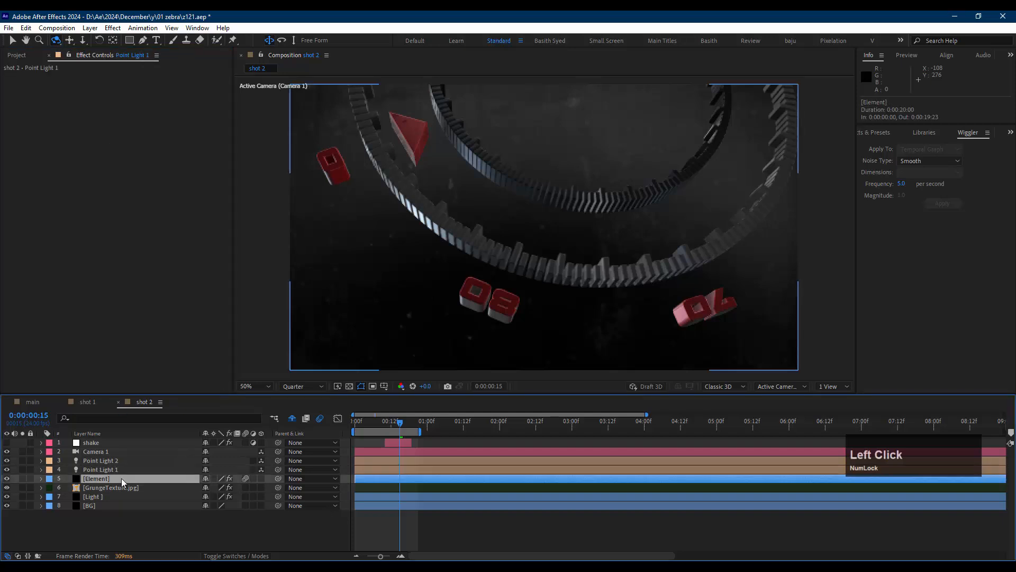
left_click(15, 194)
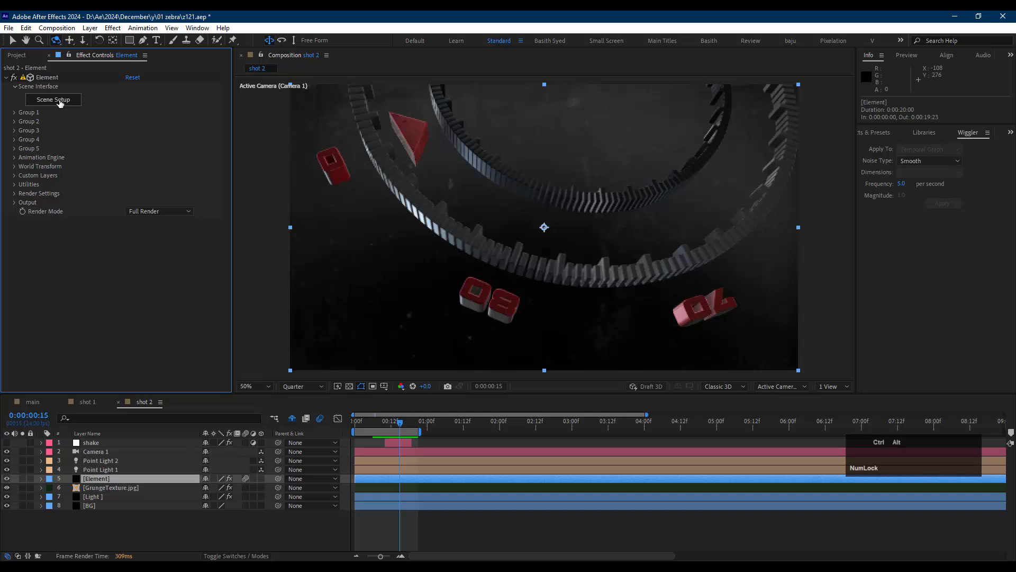
key("ctrl+shift+alt+s")
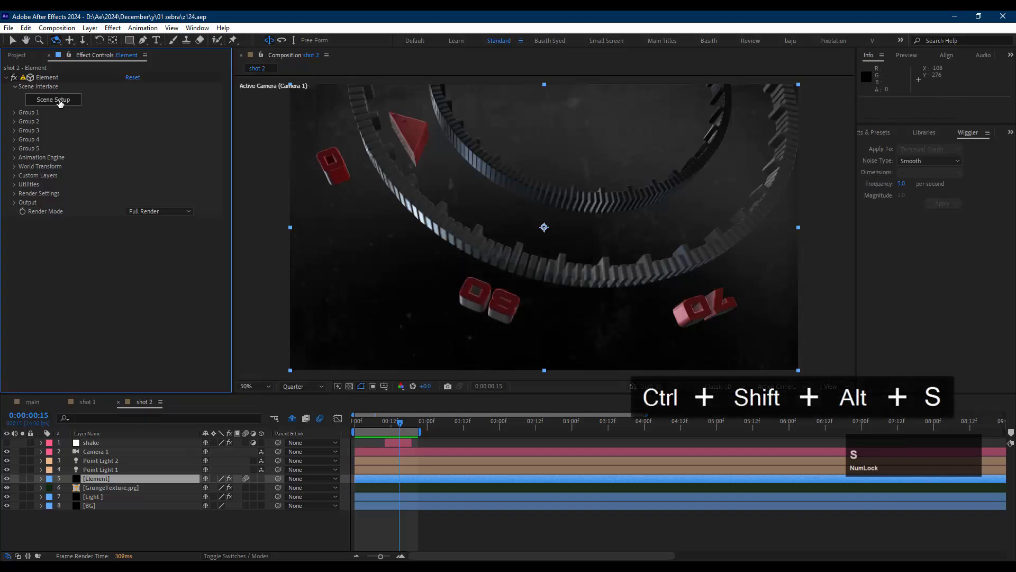
- In the Element scene setup, enable model 01, hide scale numbers, scale 2 and scale 1, and apply the scene
left_click(60, 102)
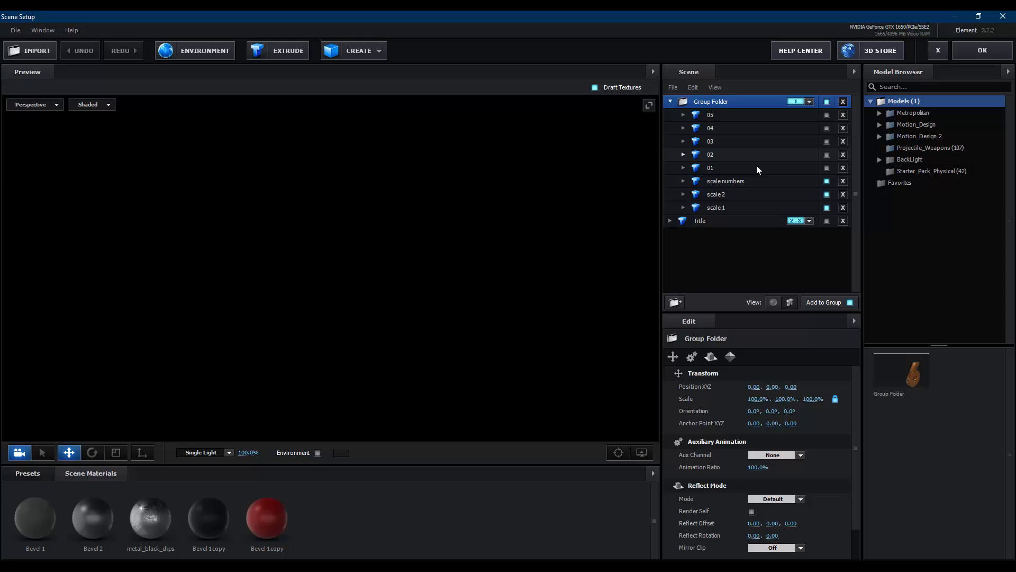
left_click(744, 169)
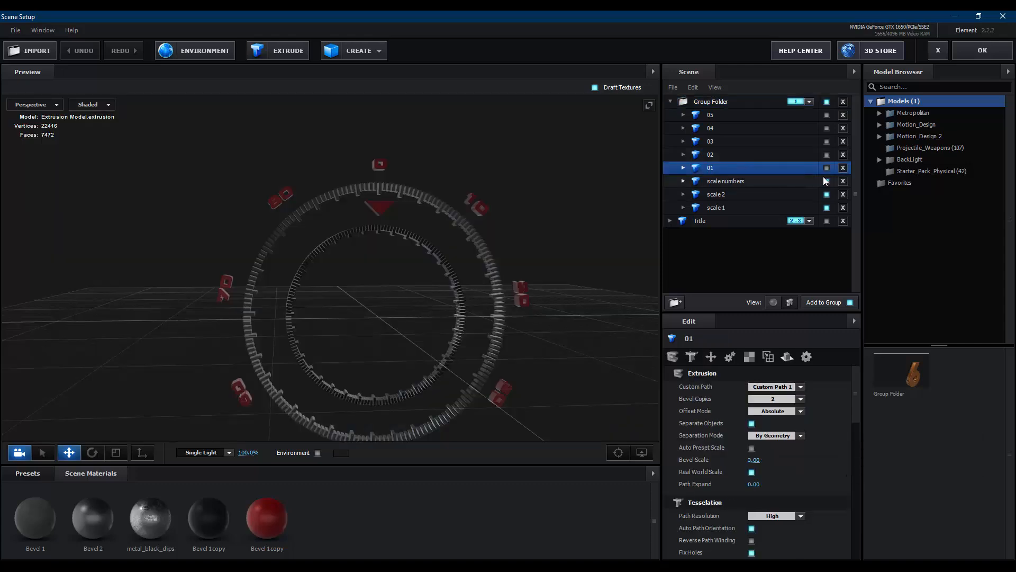
left_click(828, 169)
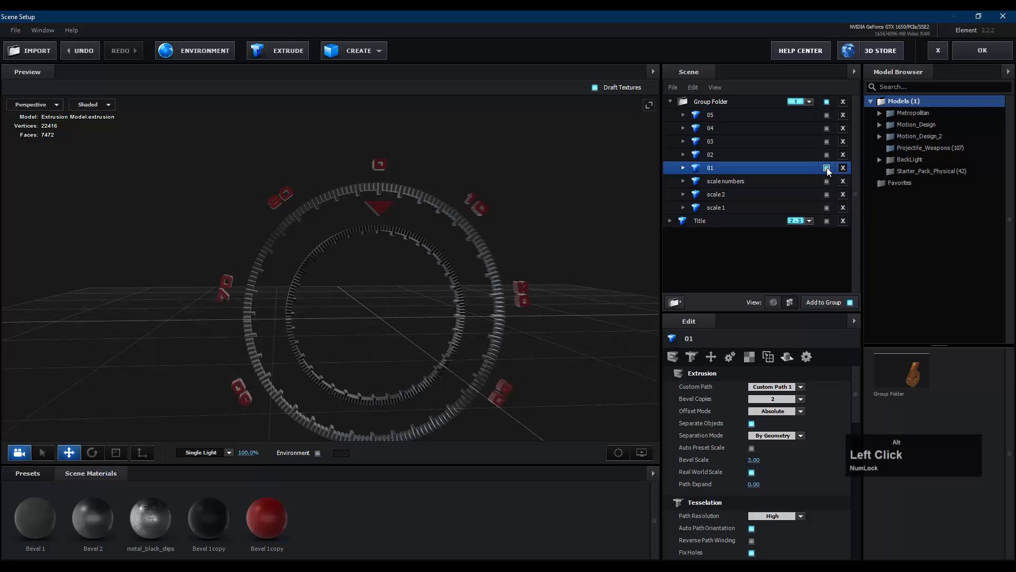
left_click_drag(392, 354, 455, 300)
left_click(983, 51)
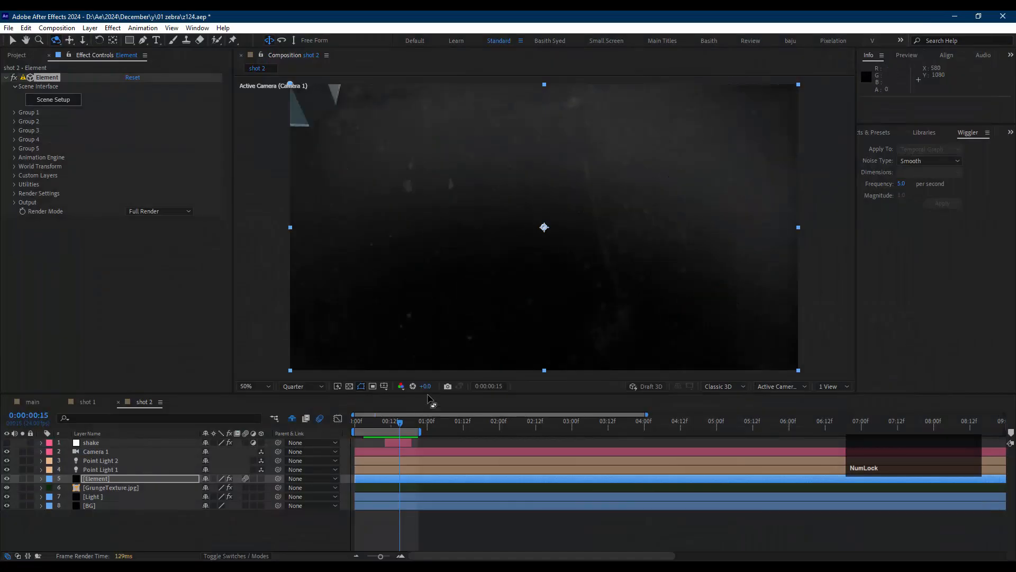
- Delete Camera 1 and create a new two-node camera with the 35mm preset directly above Point Light 2
left_click(110, 451)
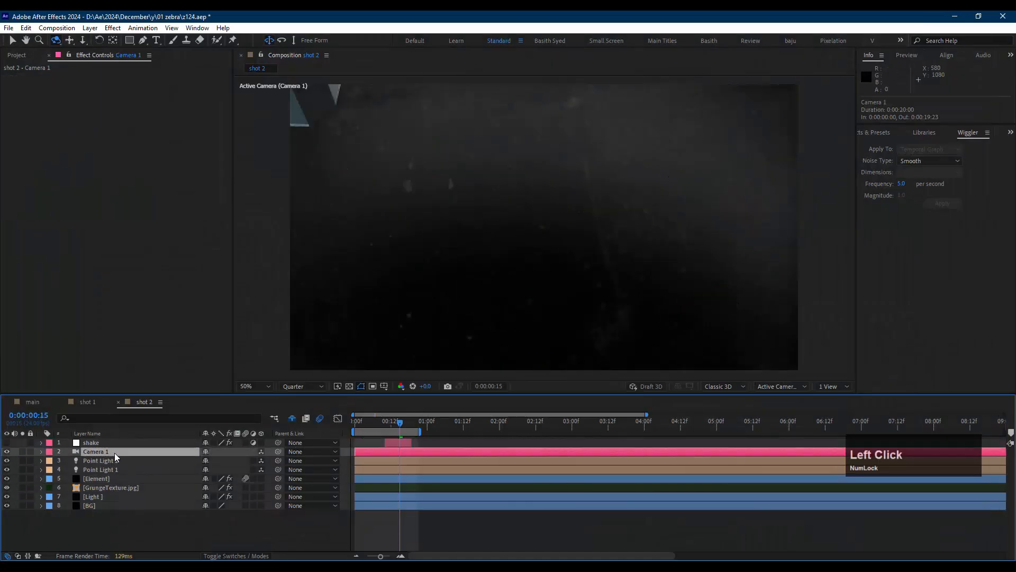
key("Delete")
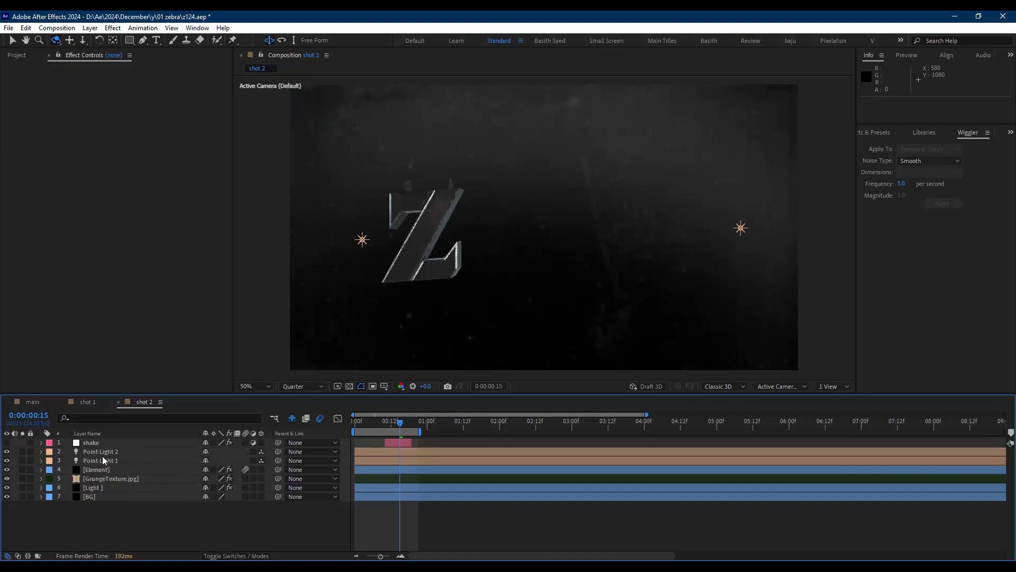
left_click(104, 453)
right_click(14, 457)
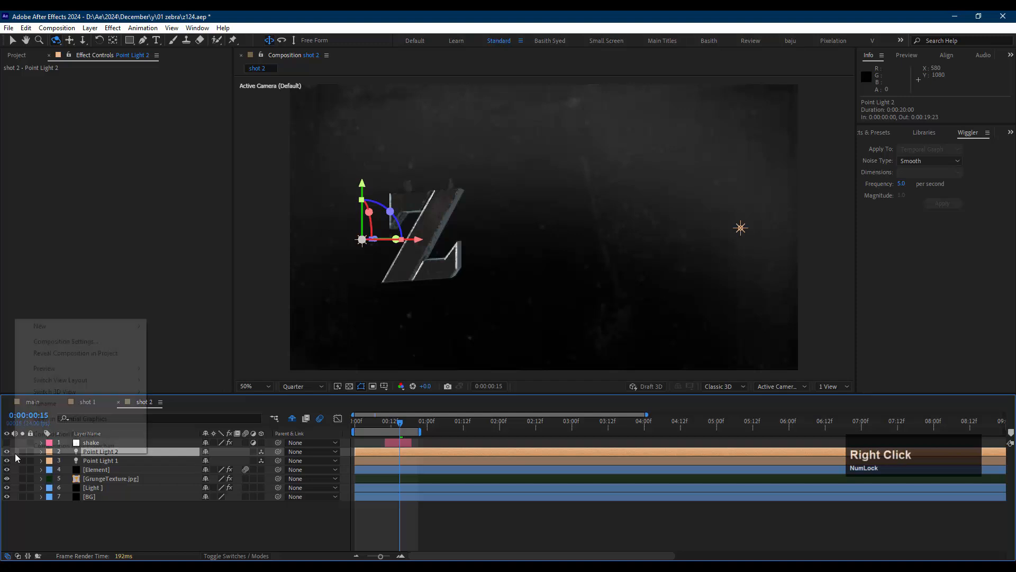
mouse_move(90, 327)
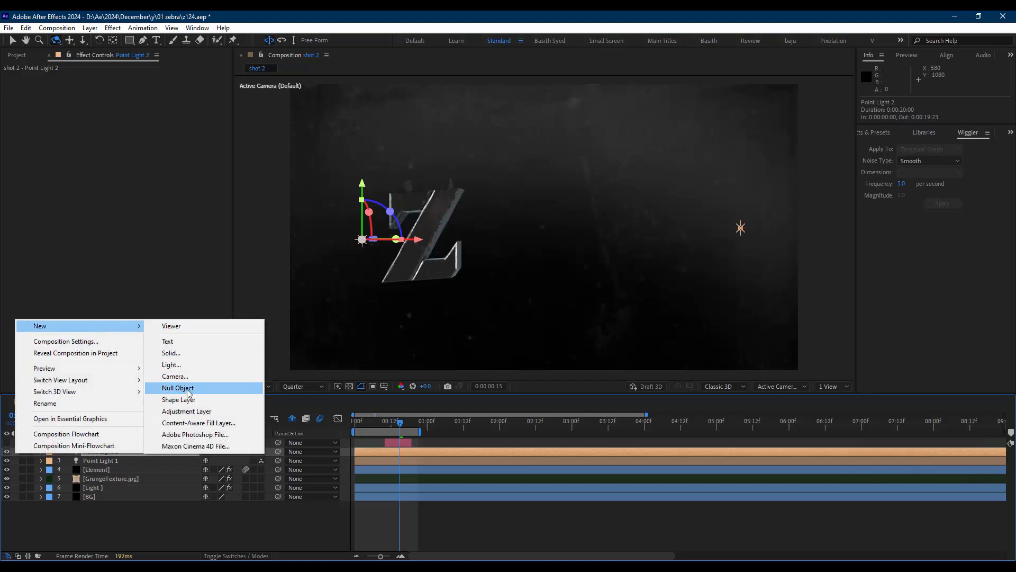
left_click(174, 376)
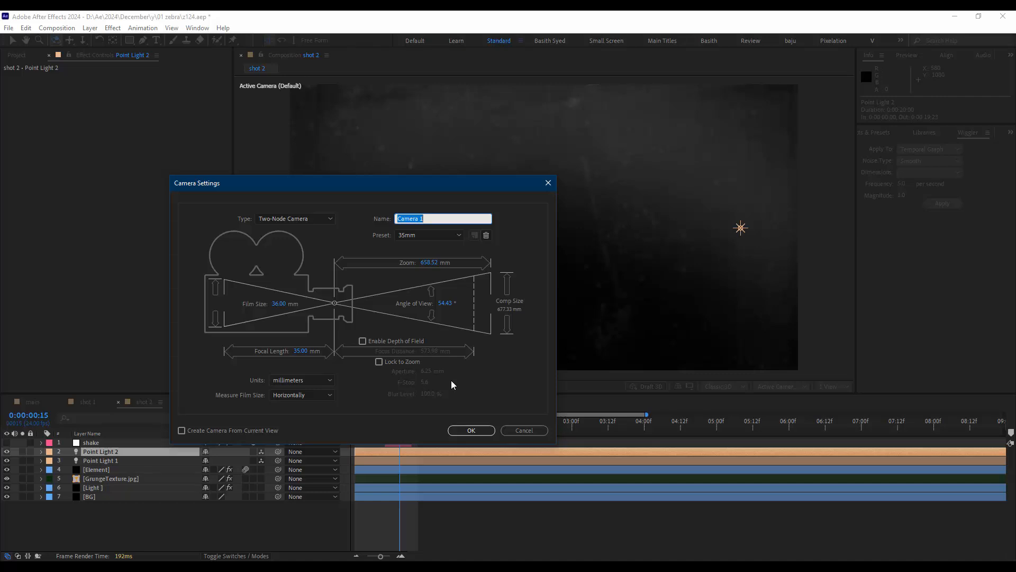
left_click(470, 430)
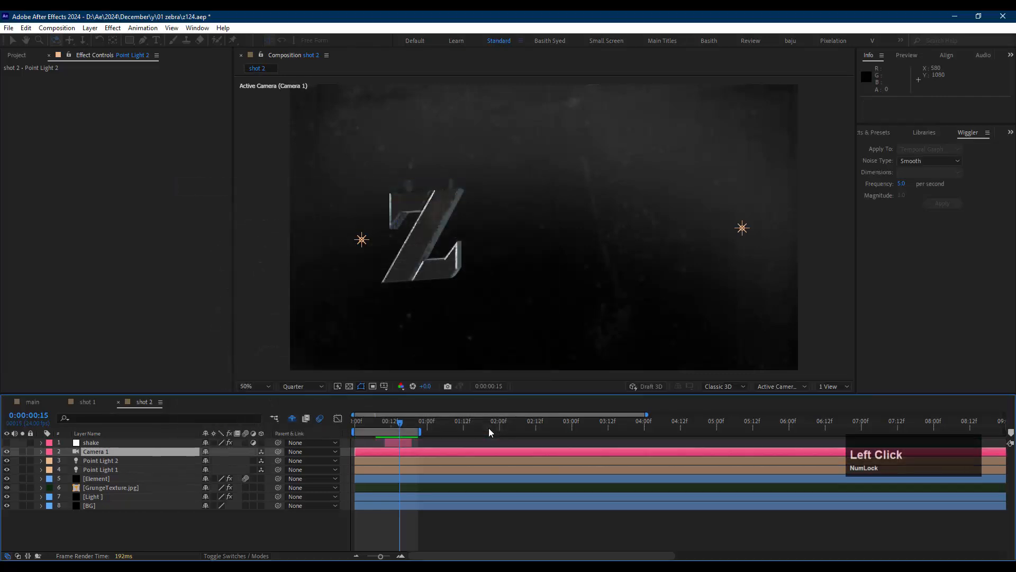
- Move and orbit Camera 1 to frame the Z large near the centre, seen from a low angle
left_click(120, 455)
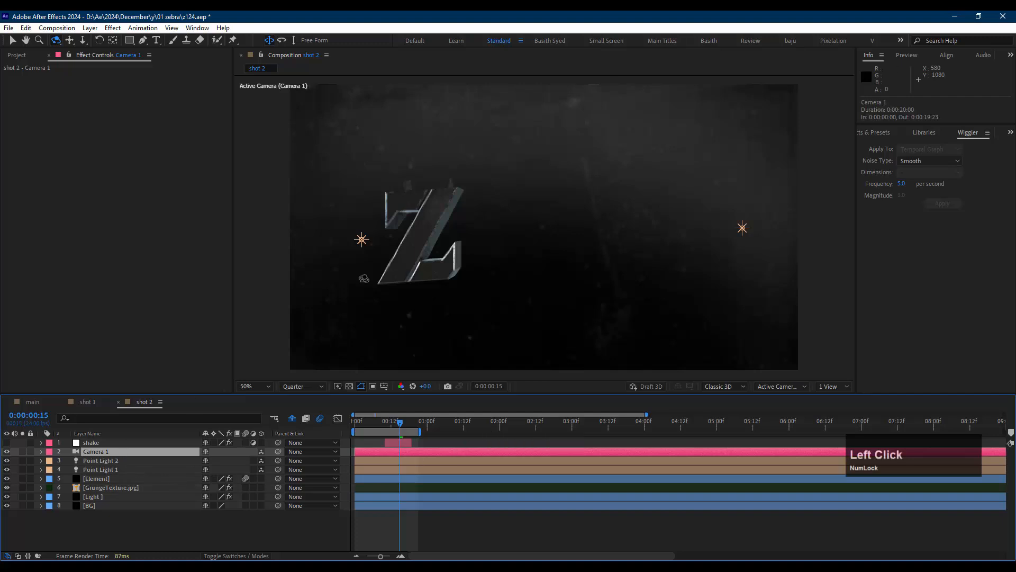
key("c")
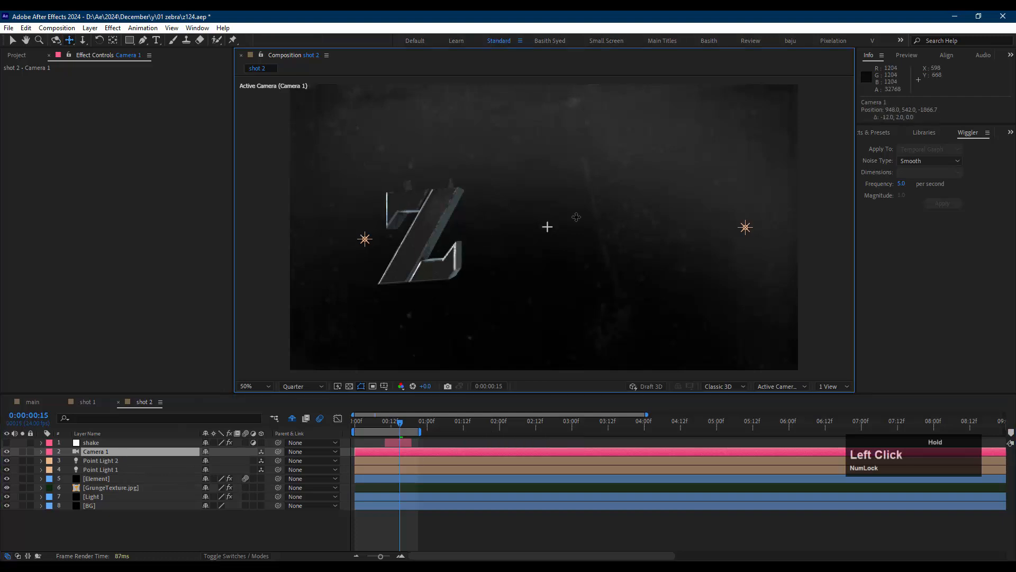
left_click_drag(545, 227, 695, 199)
left_click_drag(611, 223, 581, 226)
key("c")
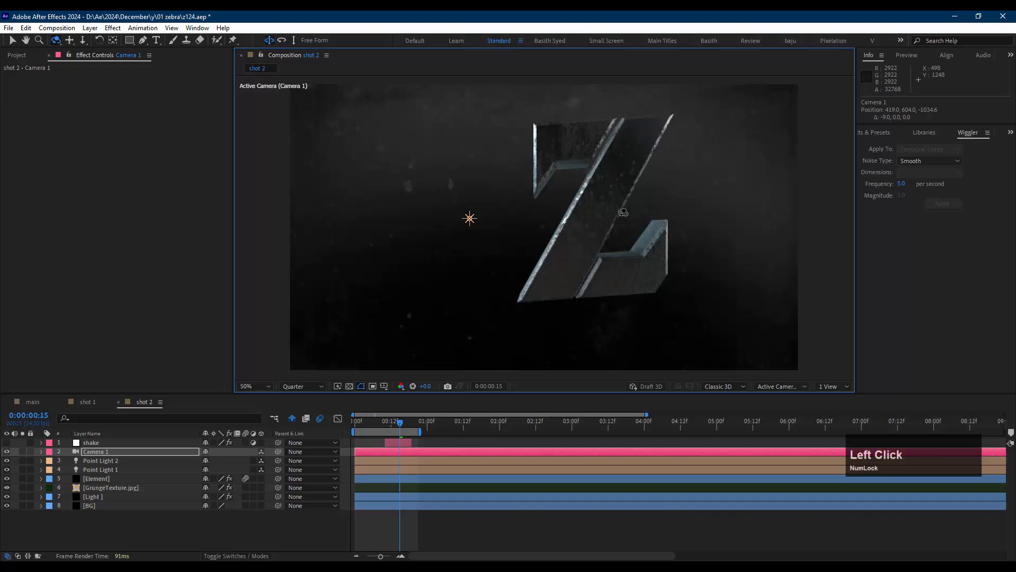
key("c")
key("c")
key("c")
key("c")
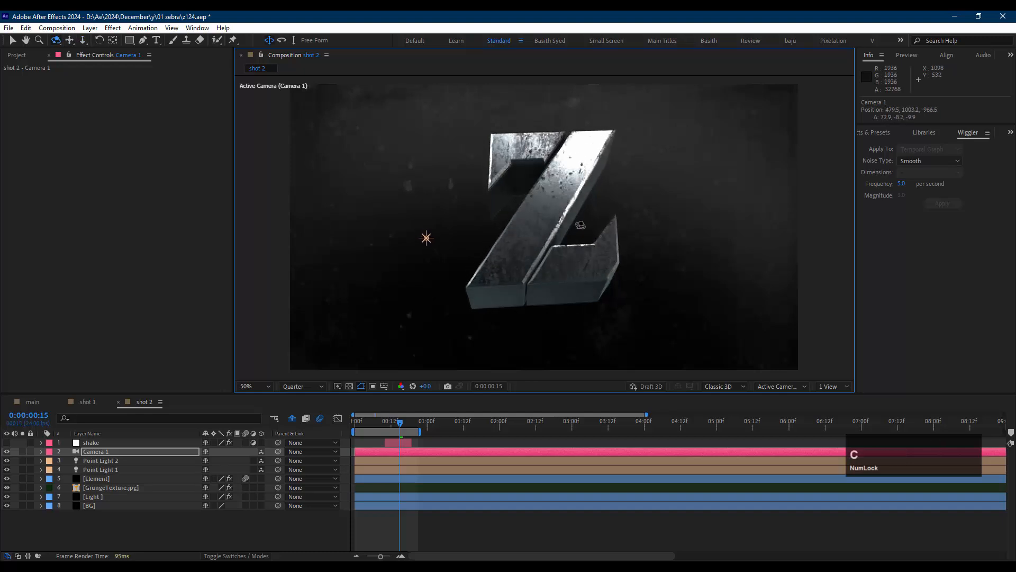
key("c")
key("c")
- Set Camera 1's Z Rotation to 7° to tilt the framing of the letter
left_click(136, 452)
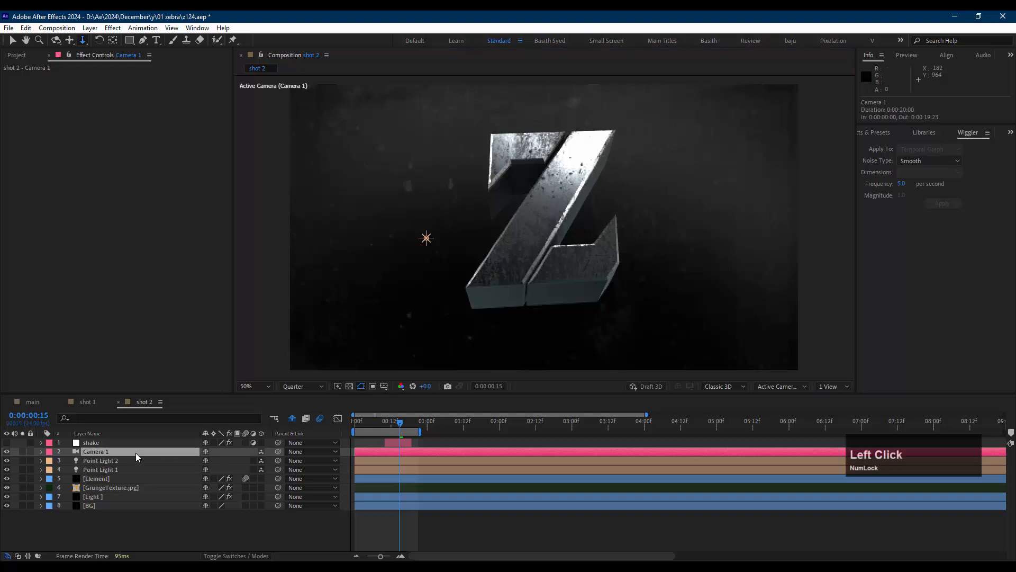
key("r")
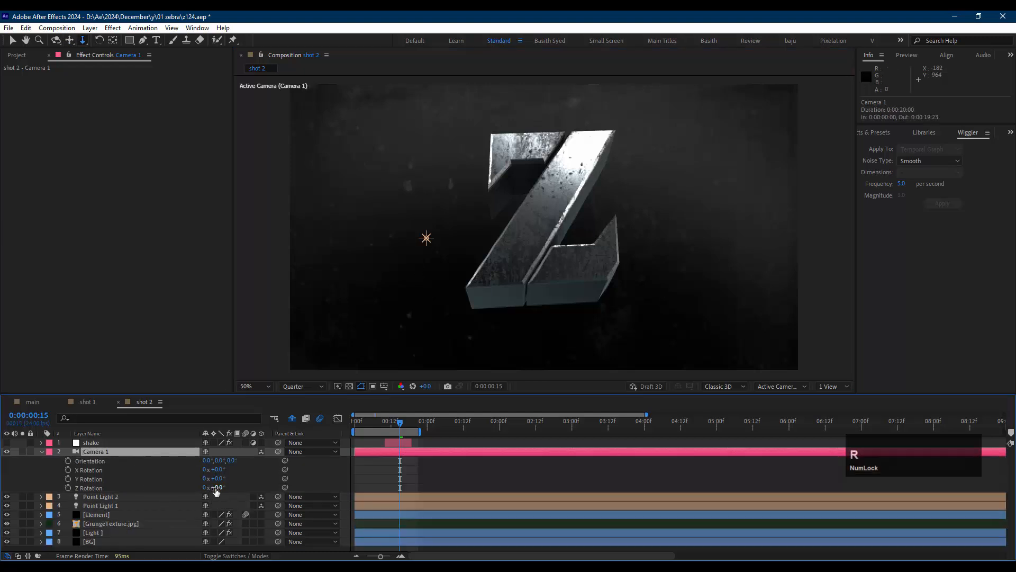
left_click_drag(214, 487, 216, 487)
left_click(120, 453)
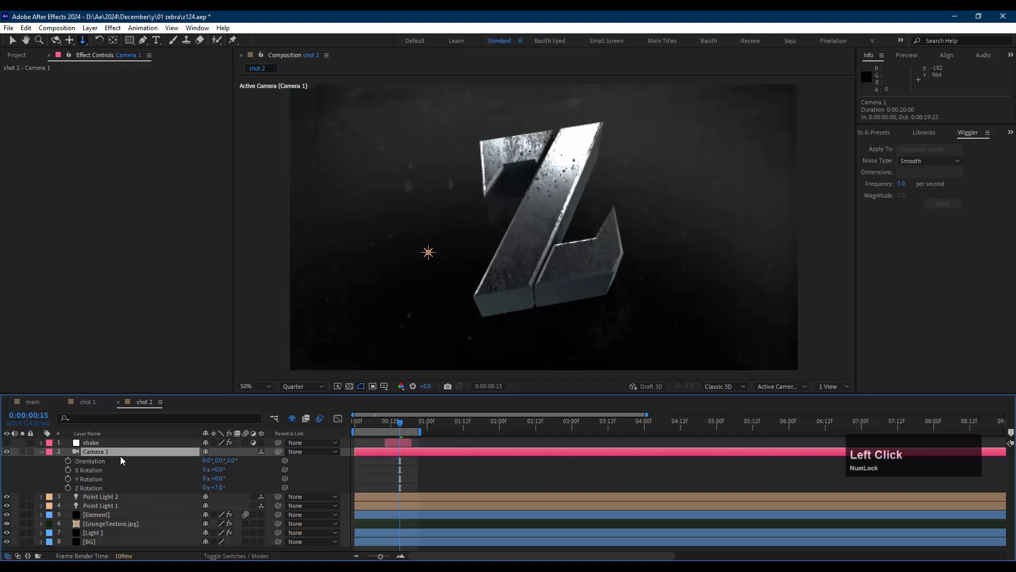
- Save the project, then assign the Element scene's Group Folder to both groups 1 and 4 and apply the scene
left_click(118, 514)
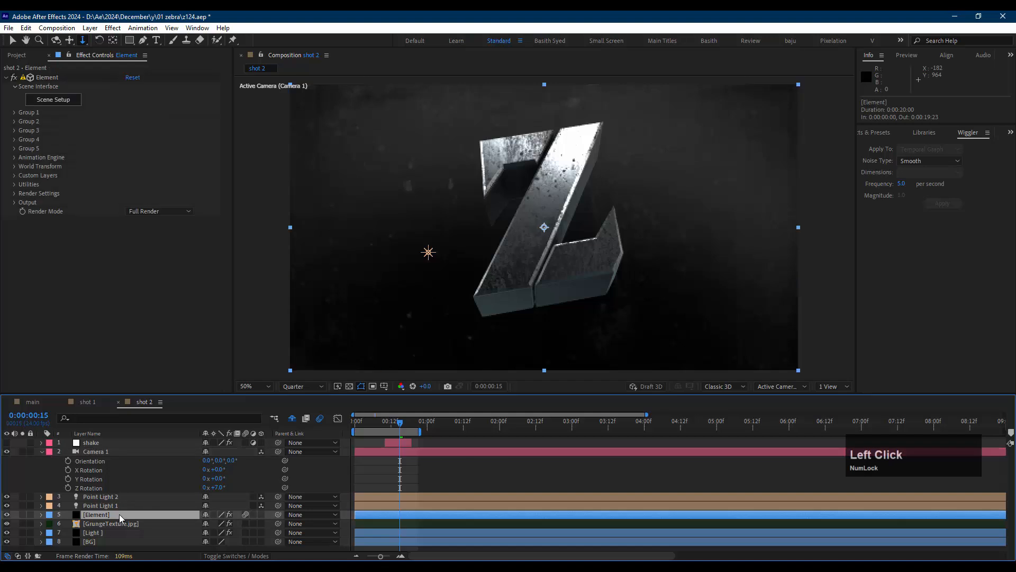
key("ctrl")
key("ctrl+s")
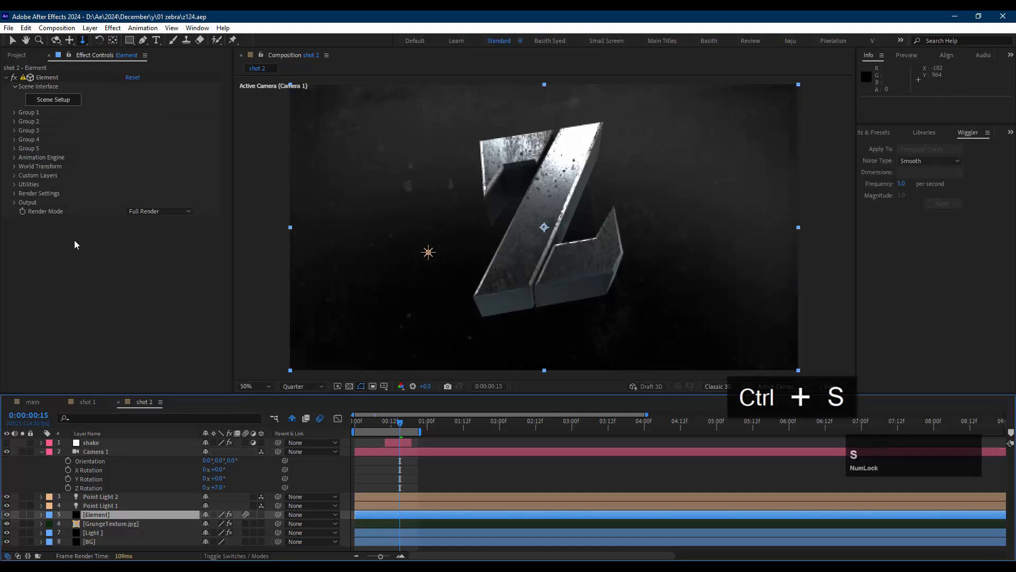
left_click(70, 105)
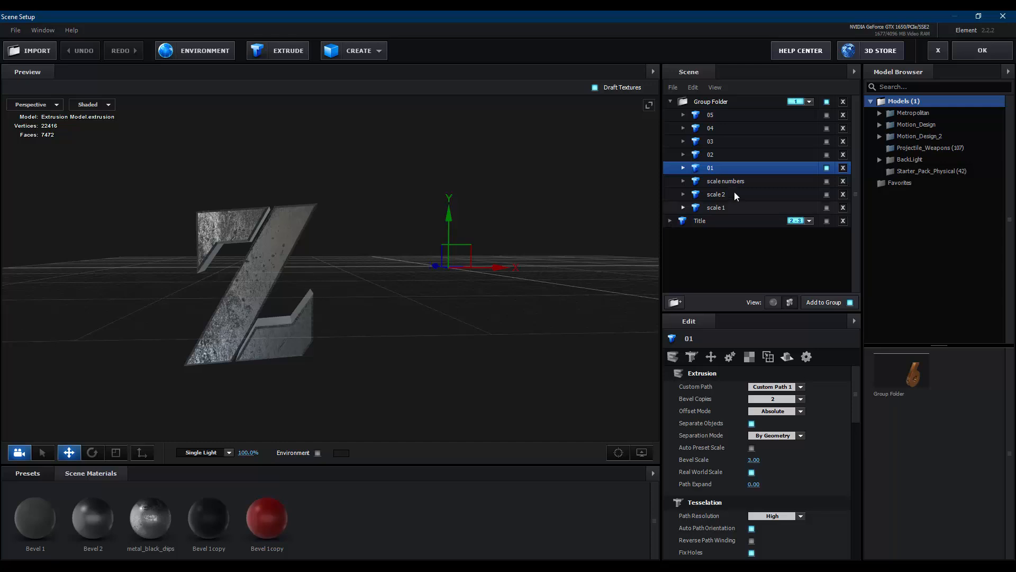
left_click(739, 106)
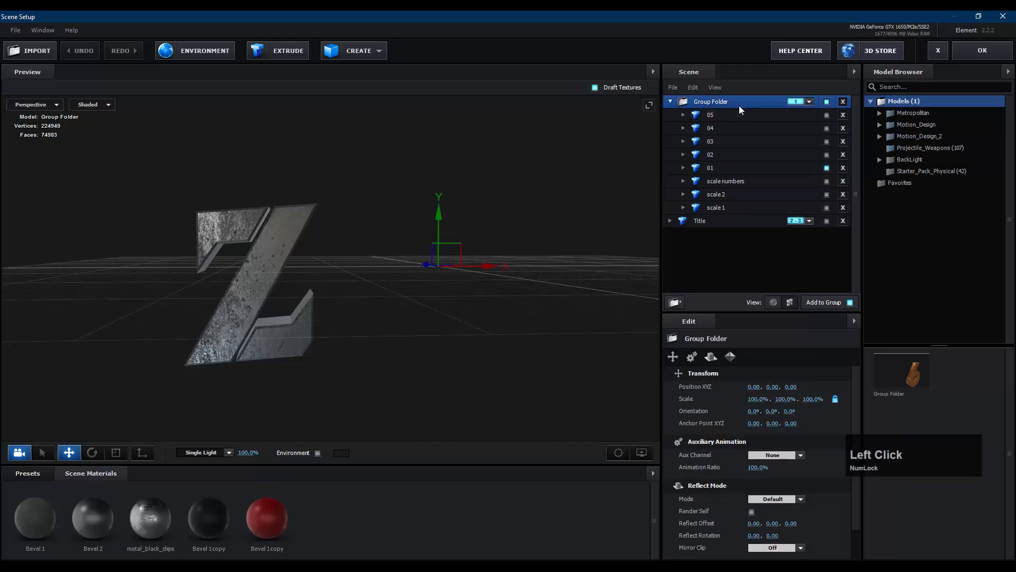
left_click(809, 102)
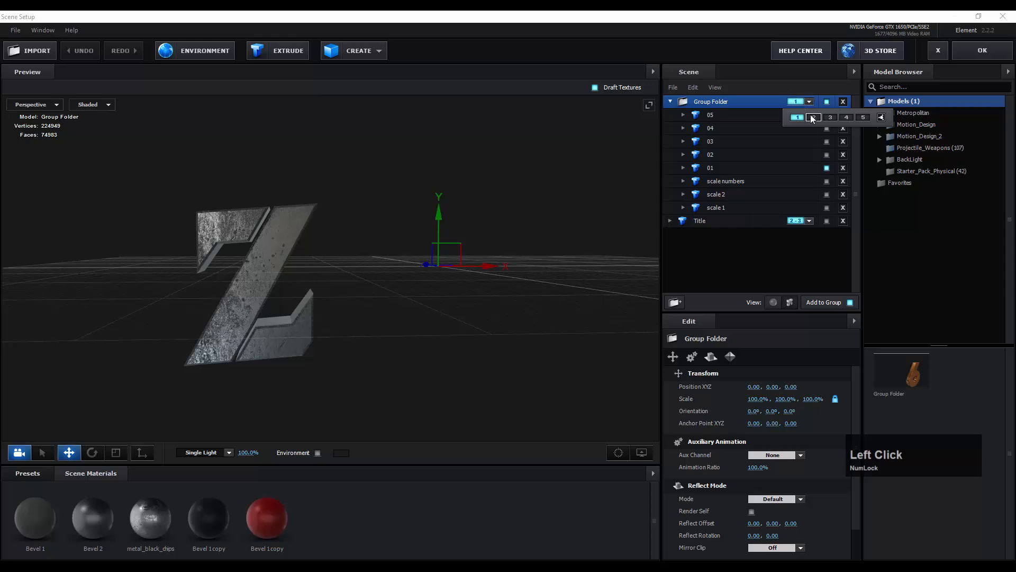
key("shift")
left_click(846, 117, "shift")
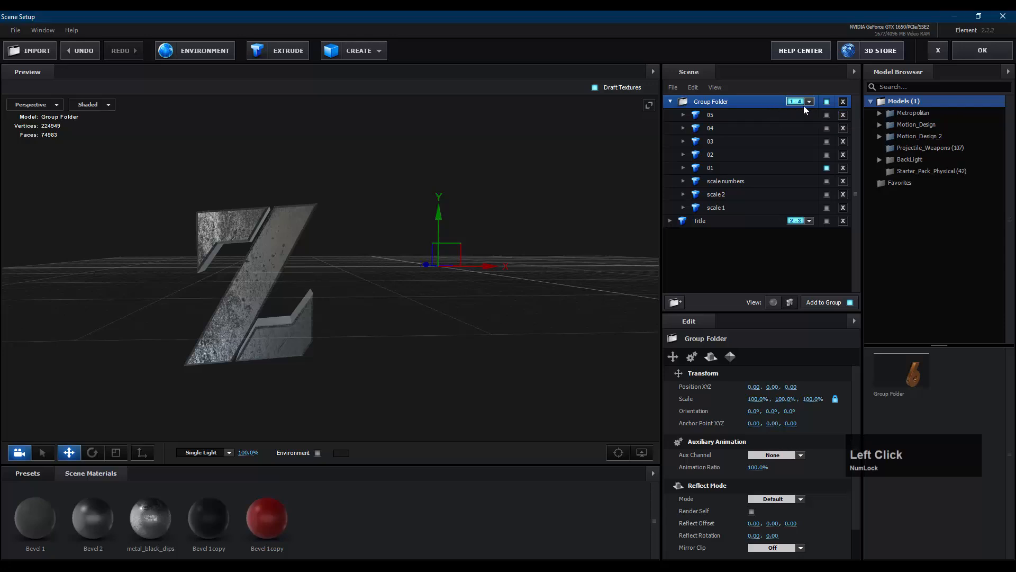
left_click(969, 53)
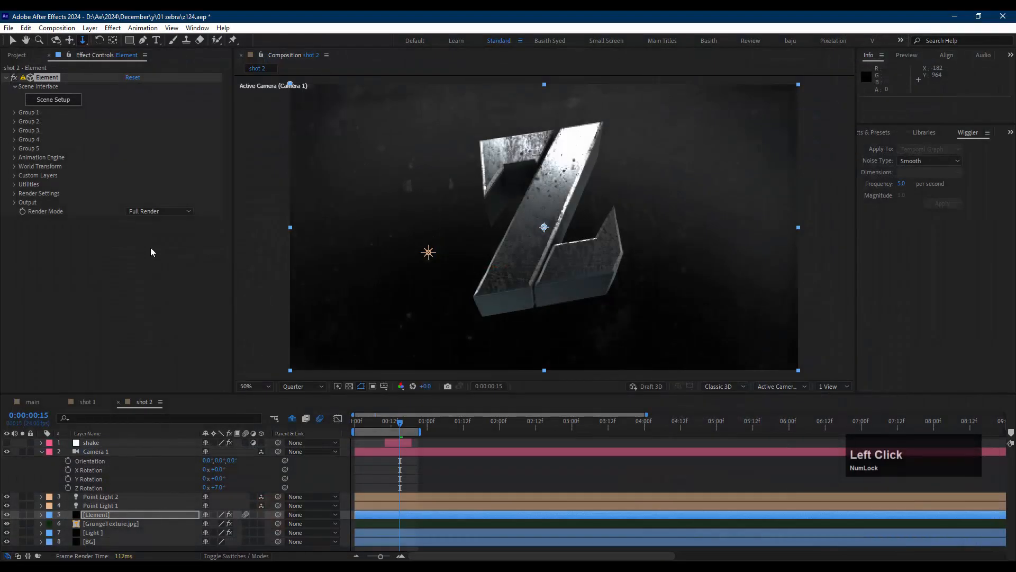
- In Element's Animation Engine, set the Start Group to Group 1 and the Finish Group to Group 4
left_click(12, 157)
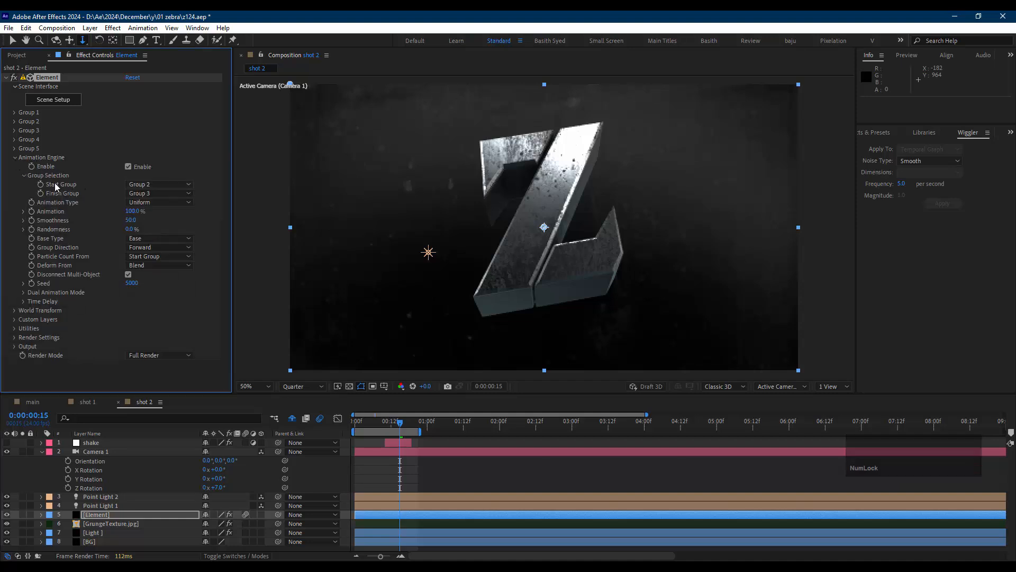
left_click(147, 185)
left_click(154, 197)
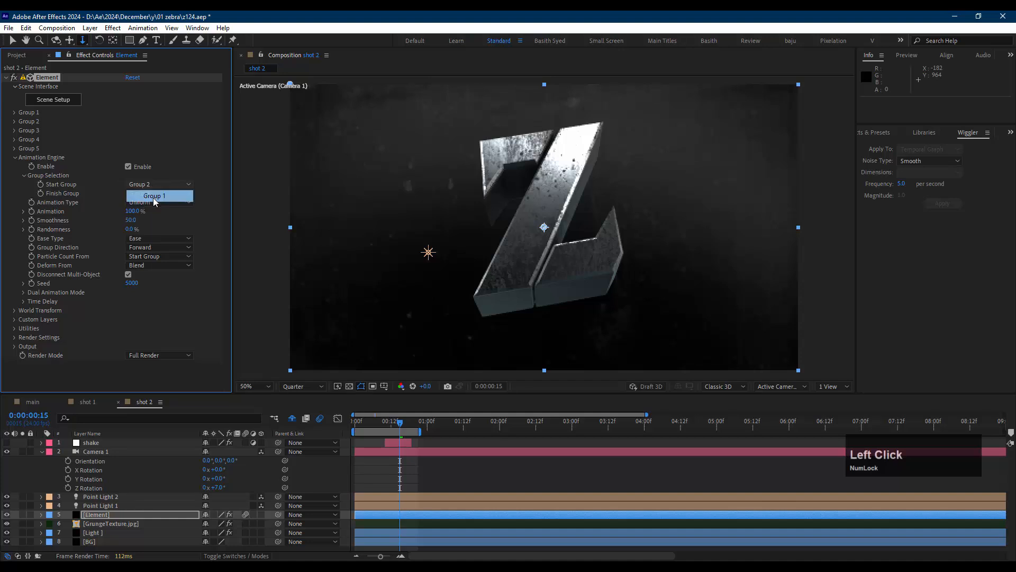
left_click(141, 194)
left_click(155, 240)
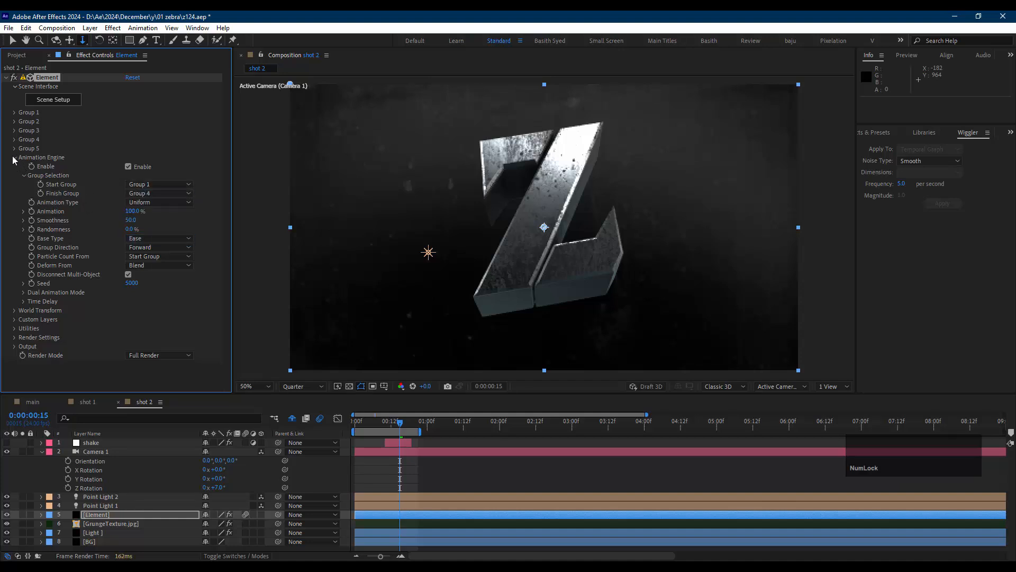
- Reveal the Element layer's keyframes and remove all CH3 Rotation Z animation with the playhead at frame 0
left_click(389, 512)
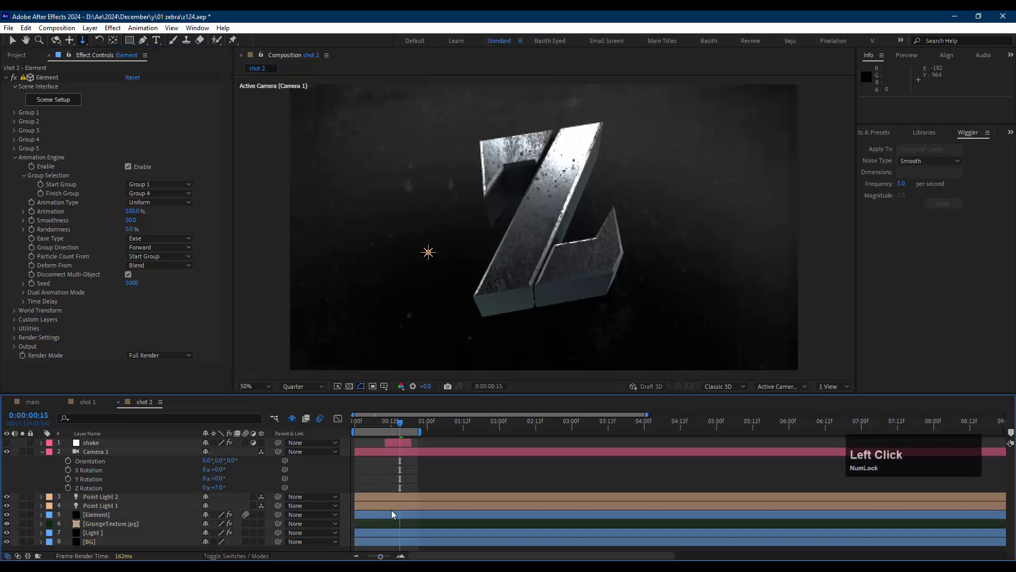
left_click(394, 512)
key("u")
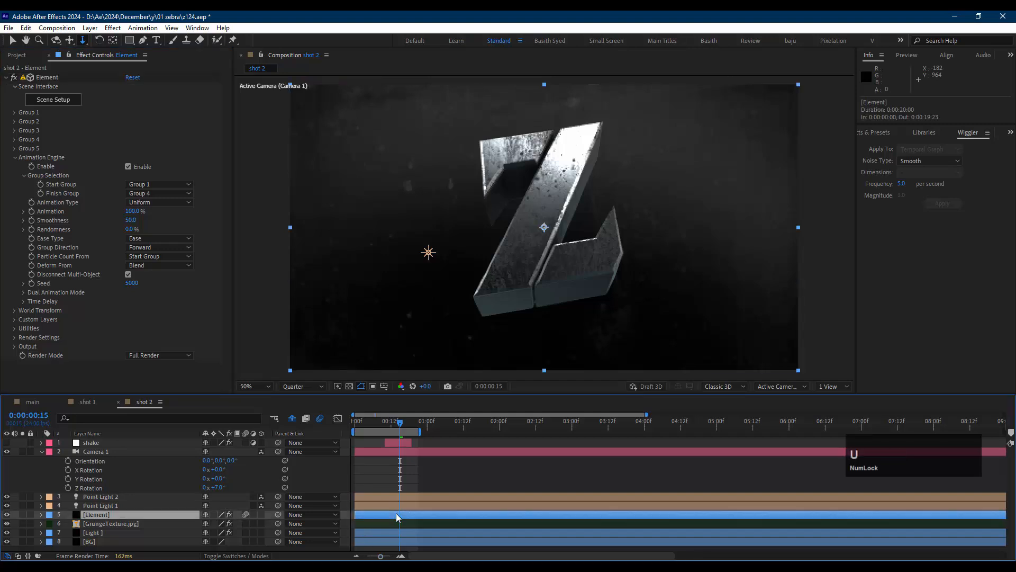
scroll(407, 521, "down", 1)
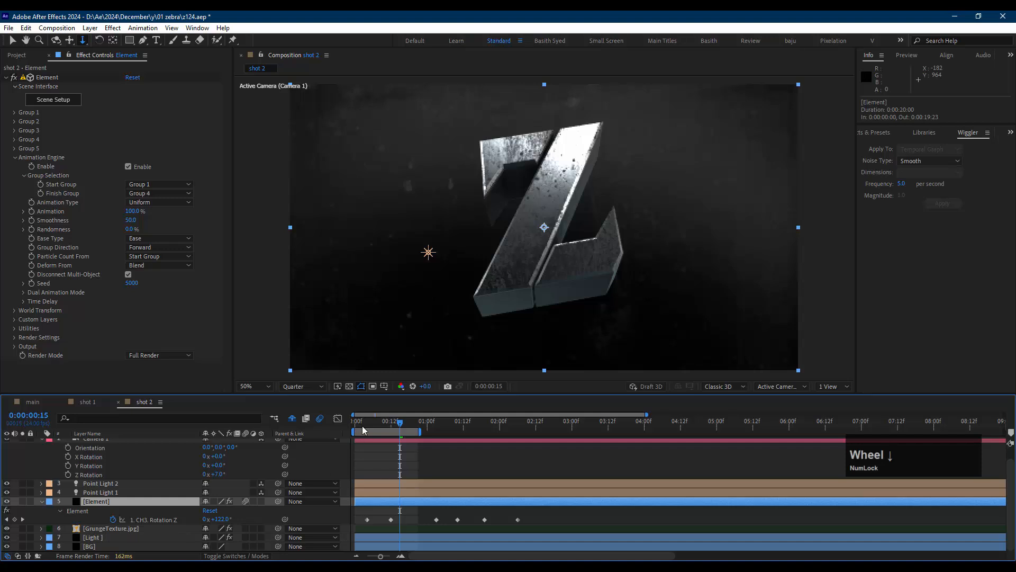
left_click_drag(362, 425, 348, 423)
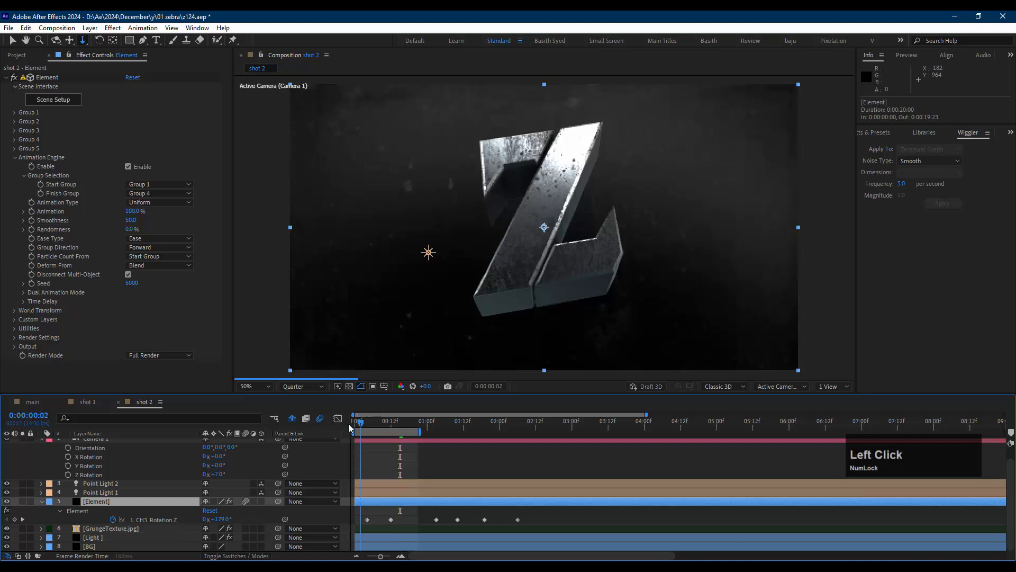
left_click(113, 520)
left_click(417, 512)
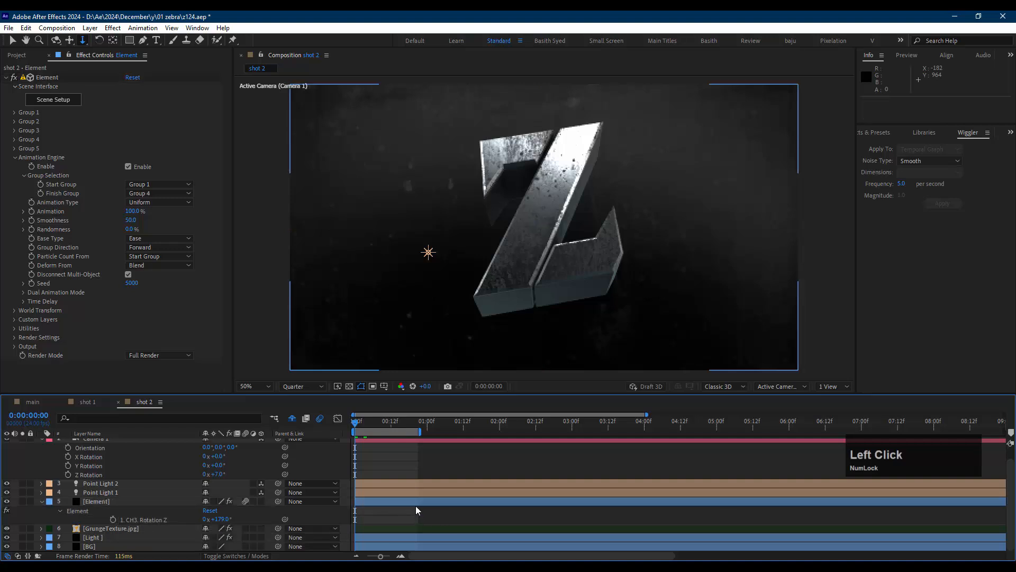
- Turn on keyframing for Element's Animation value at frame 0 and reveal its keyframe on the layer
left_click(417, 501)
key("u")
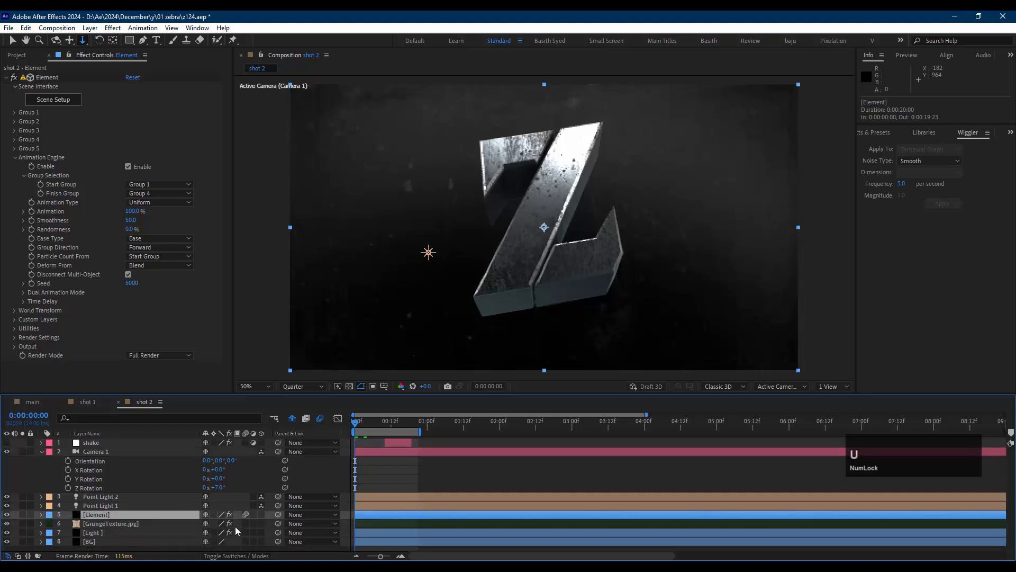
left_click(32, 211)
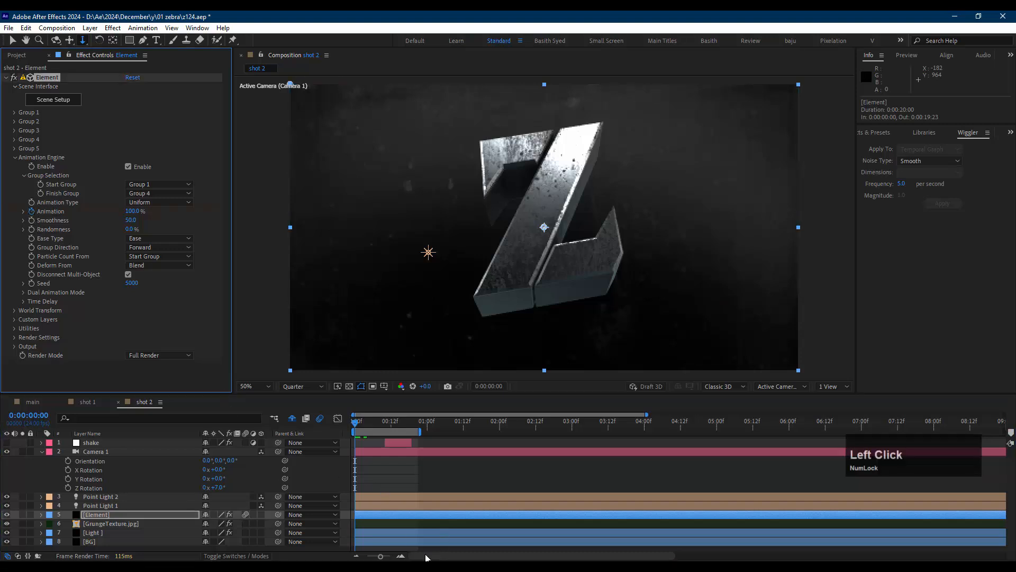
left_click(399, 514)
key("u")
scroll(382, 525, "down", 1)
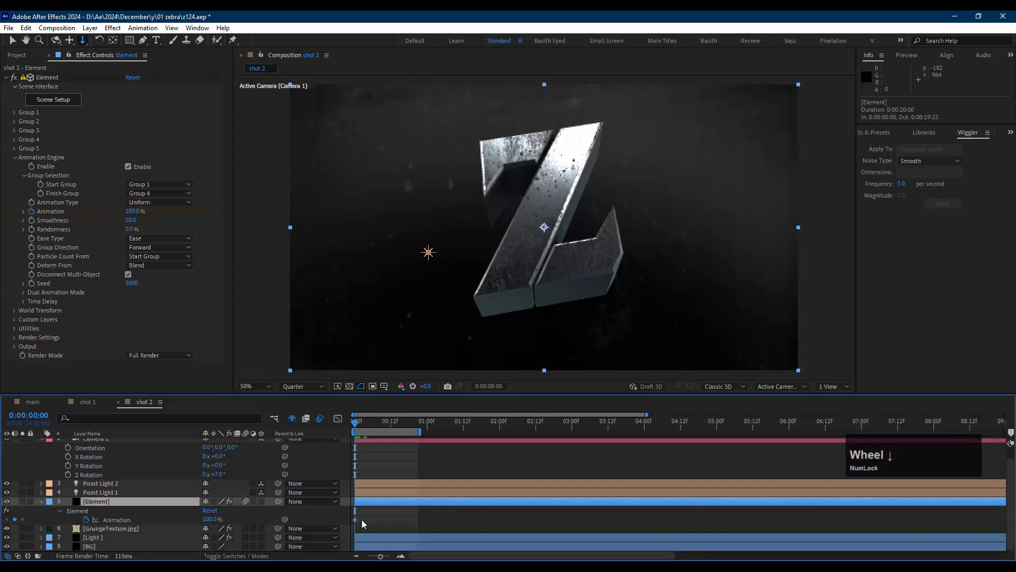
- Move the 100% Animation keyframe to frame 10 and set Animation to 0% at frame 0
left_click(365, 515)
left_click(355, 519)
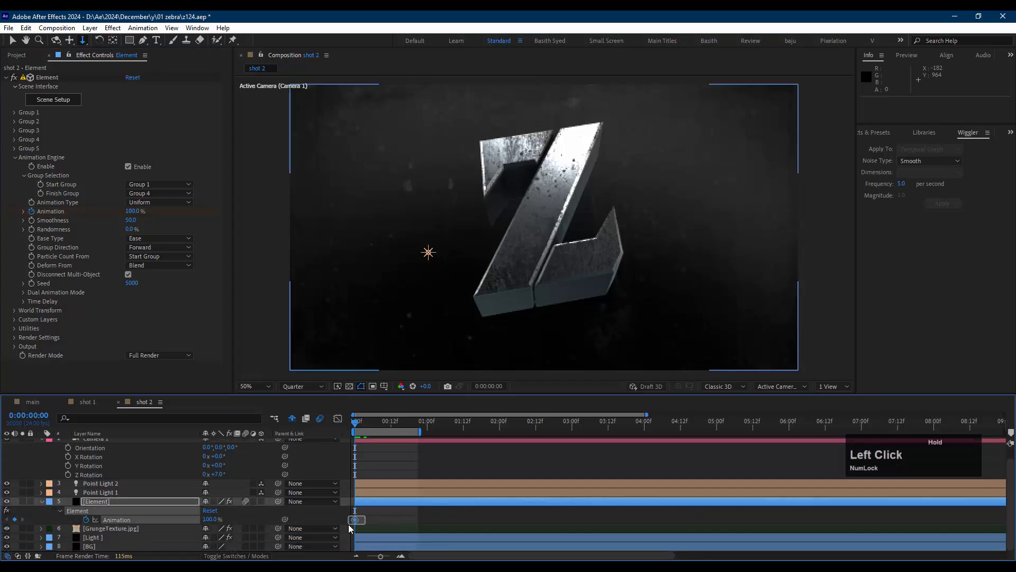
left_click_drag(356, 521, 370, 524)
left_click_drag(214, 523, 139, 523)
left_click_drag(171, 437, 171, 437)
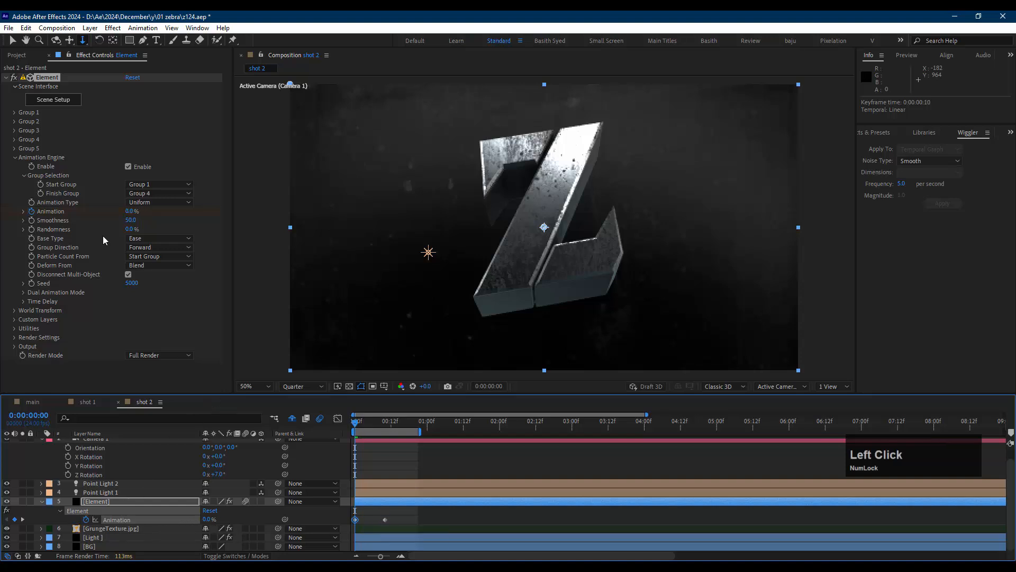
- Enable Multi-Object in the Particle Look settings of Element's Group 1
left_click(13, 158)
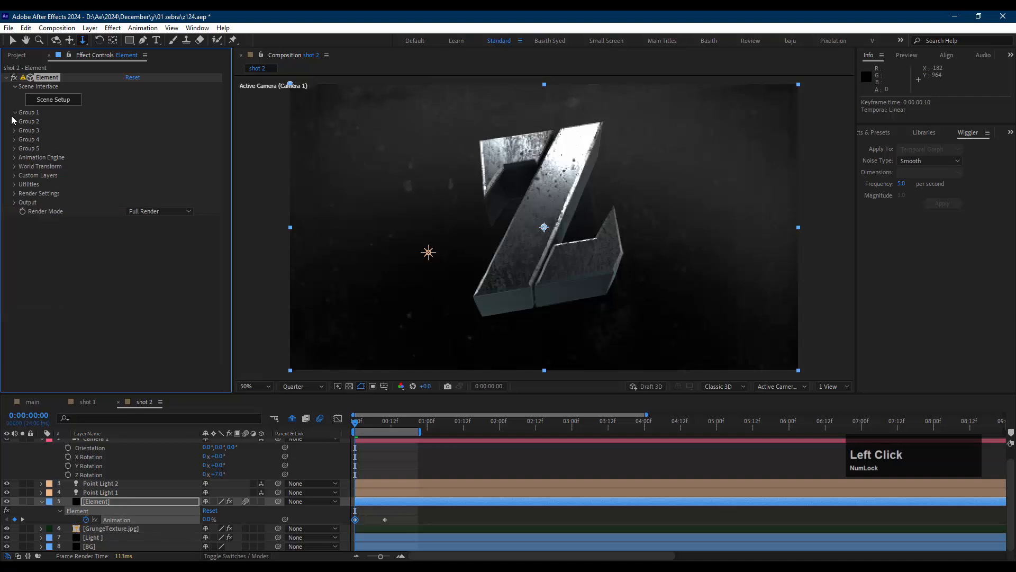
left_click(22, 138)
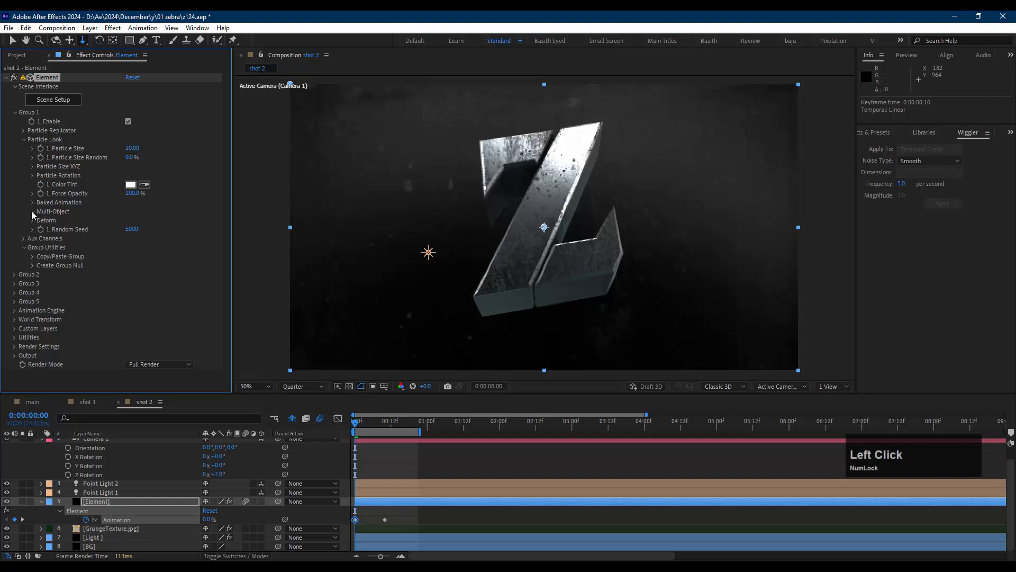
left_click(32, 211)
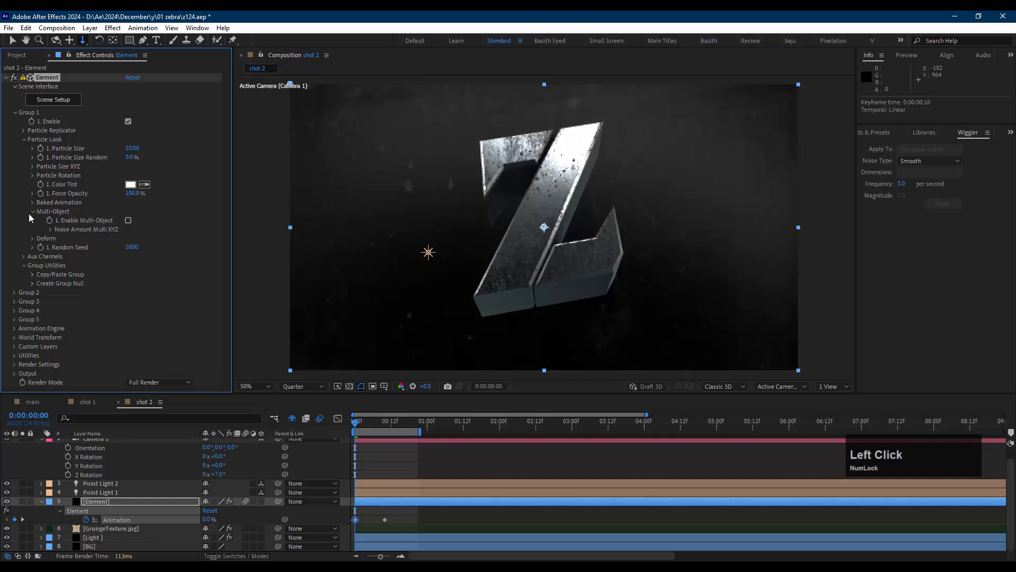
left_click(127, 221)
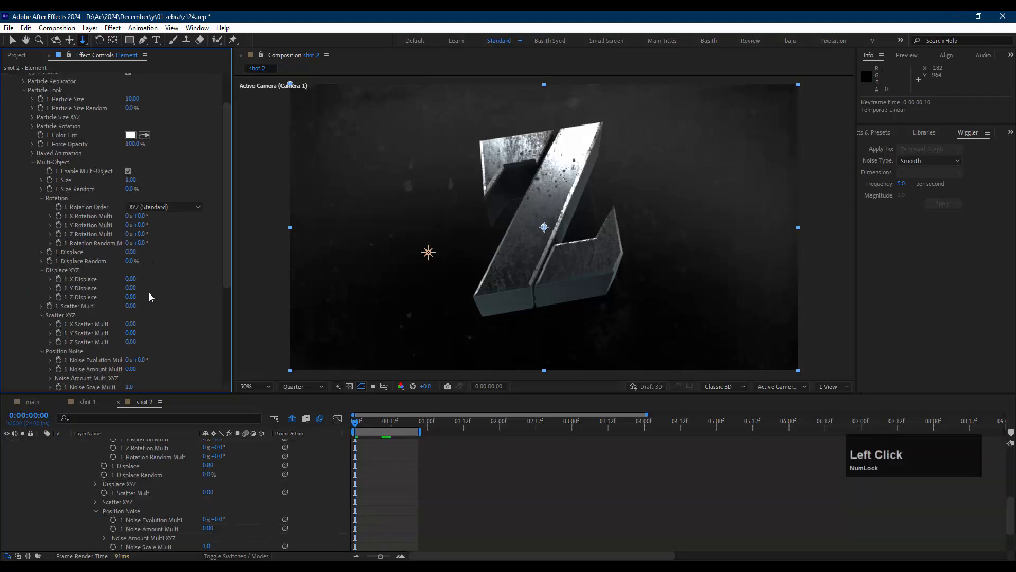
- Set Group 1's Multi-Object Y Rotation to -2°, Displace to -0.01, and X, Y, Z Displace to 0.66, 0.61 and 1.48
left_click(144, 225)
left_click_drag(148, 224, 122, 219)
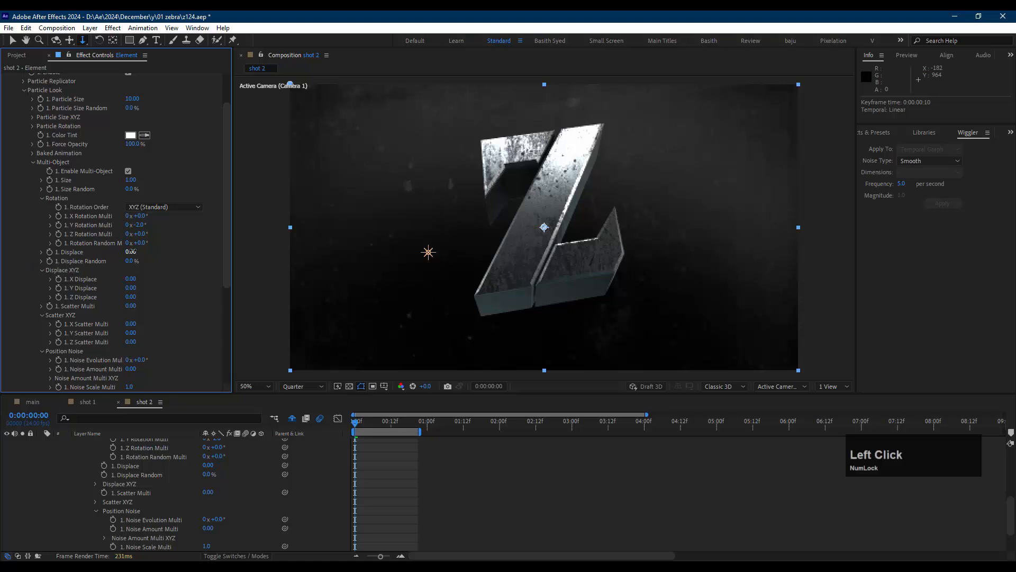
left_click_drag(130, 251, 199, 285)
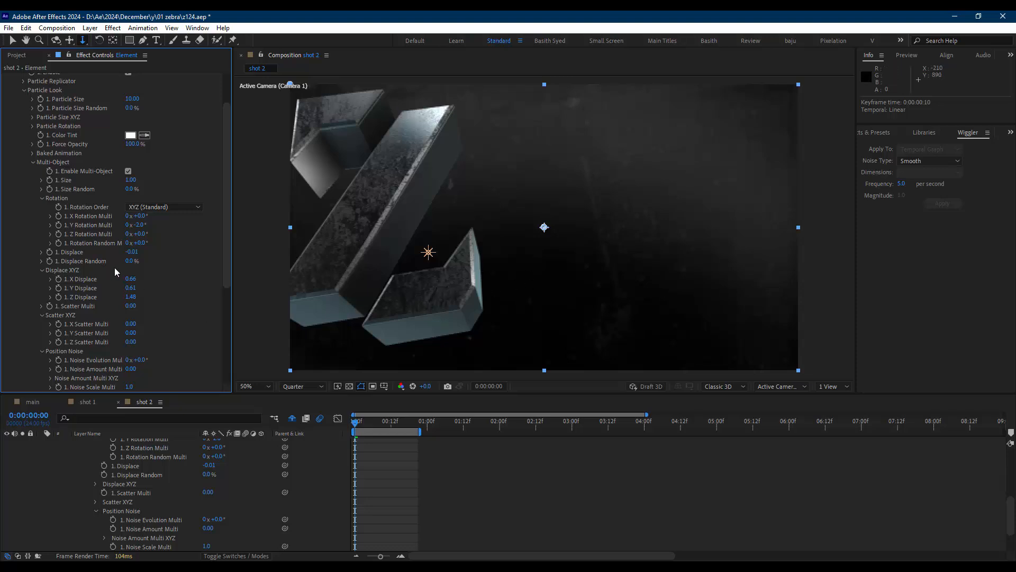
- Examine the pieces of Group Folder in Element's Scene Setup and return to the composition
scroll(114, 268, "up", 3)
left_click(51, 102)
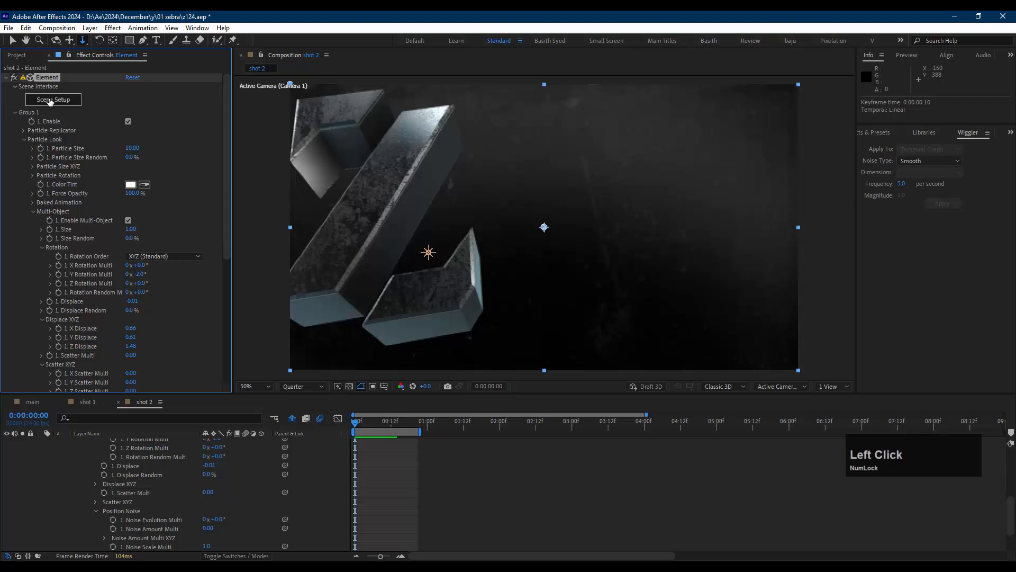
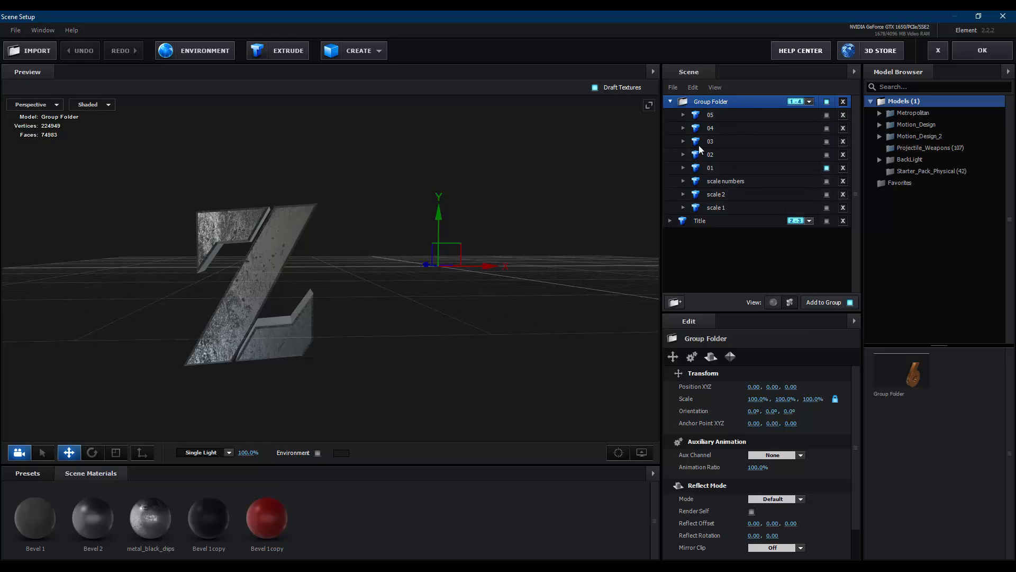
left_click(985, 55)
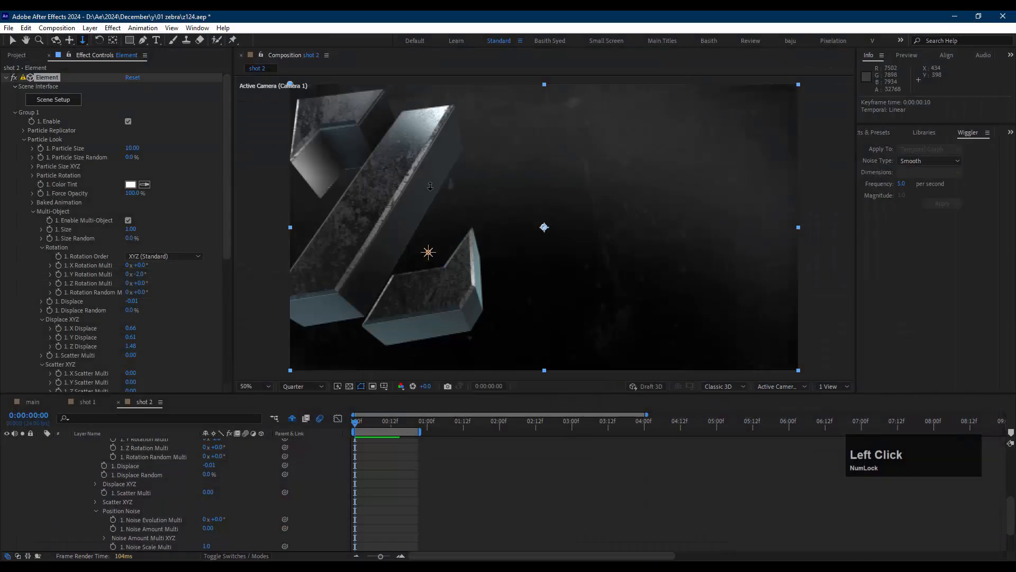
- Try to reframe the separated letter pieces by panning Camera 1
key("c")
key("c")
scroll(201, 542, "up", 3)
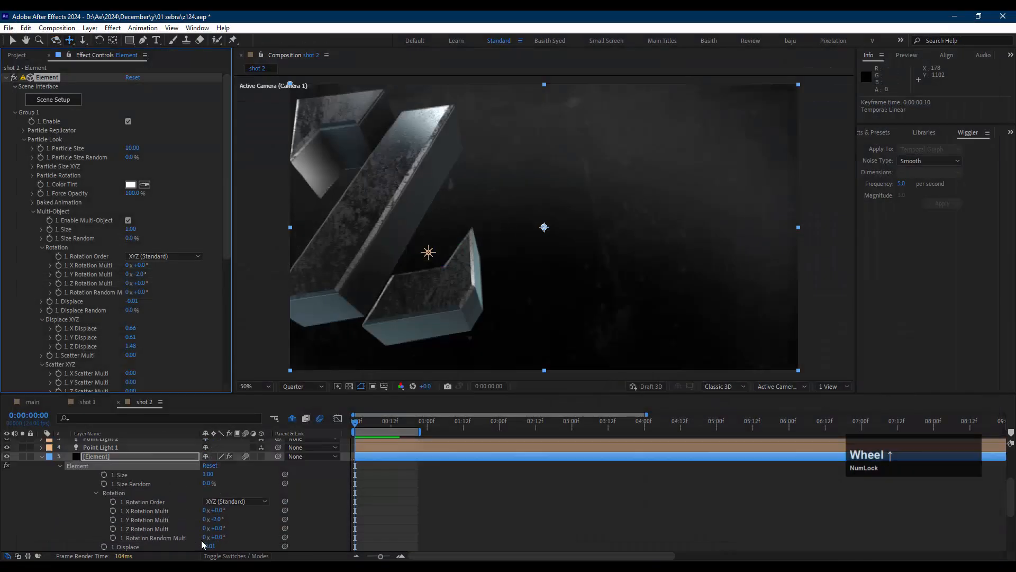
scroll(119, 491, "up", 3)
left_click(113, 452)
key("c")
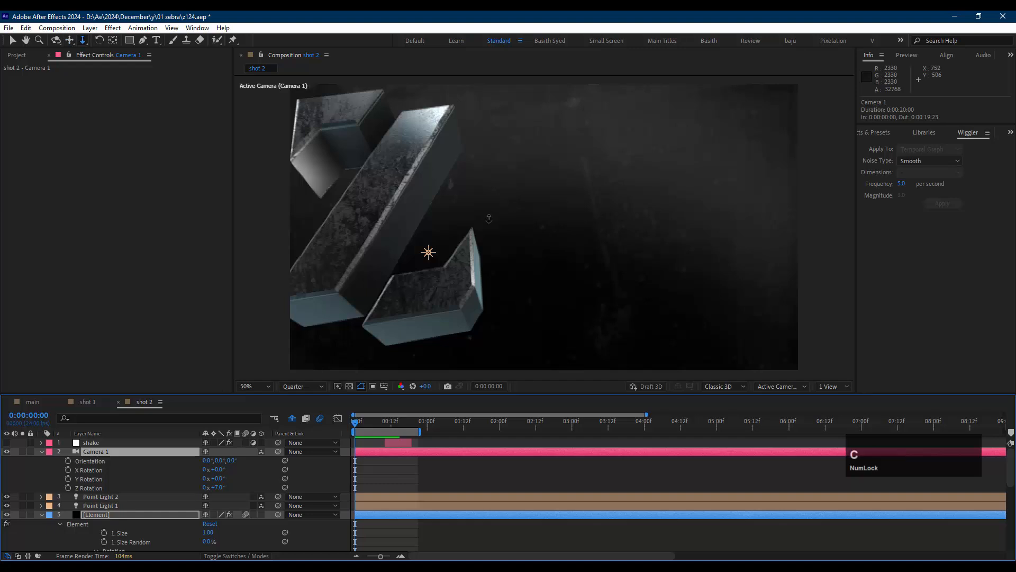
key("c")
left_click_drag(481, 220, 620, 211)
key("ctrl+z")
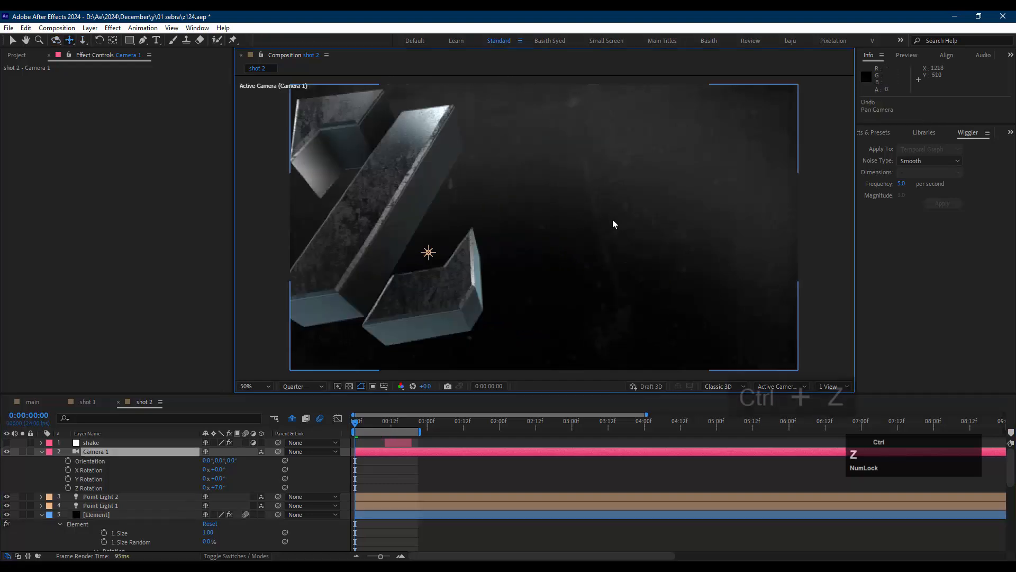
- Set Group 1's Particle Replicator Position XY to 1234, 739 and Position Z to -260 to reframe the exploded Z
left_click(115, 513)
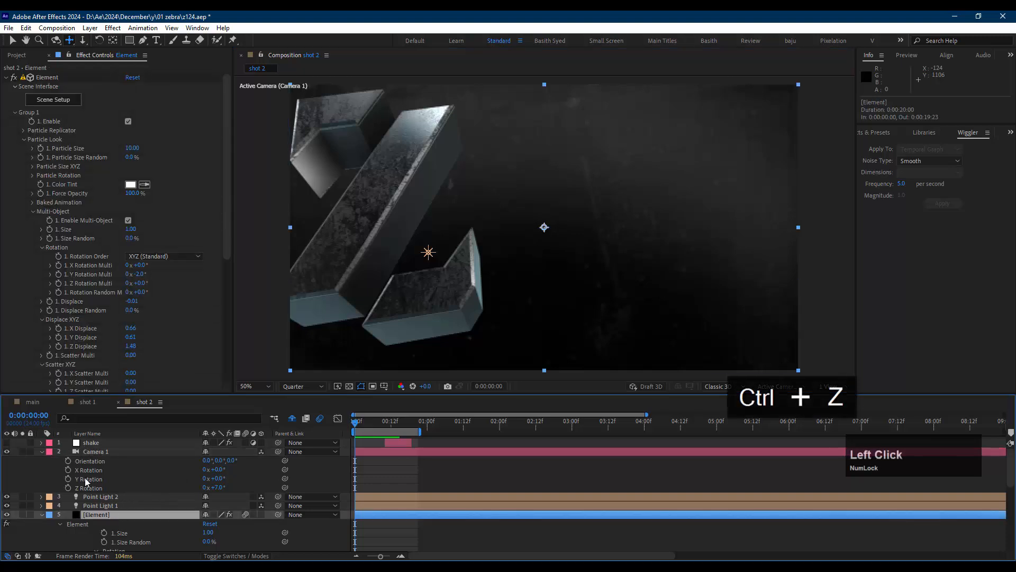
left_click(39, 118)
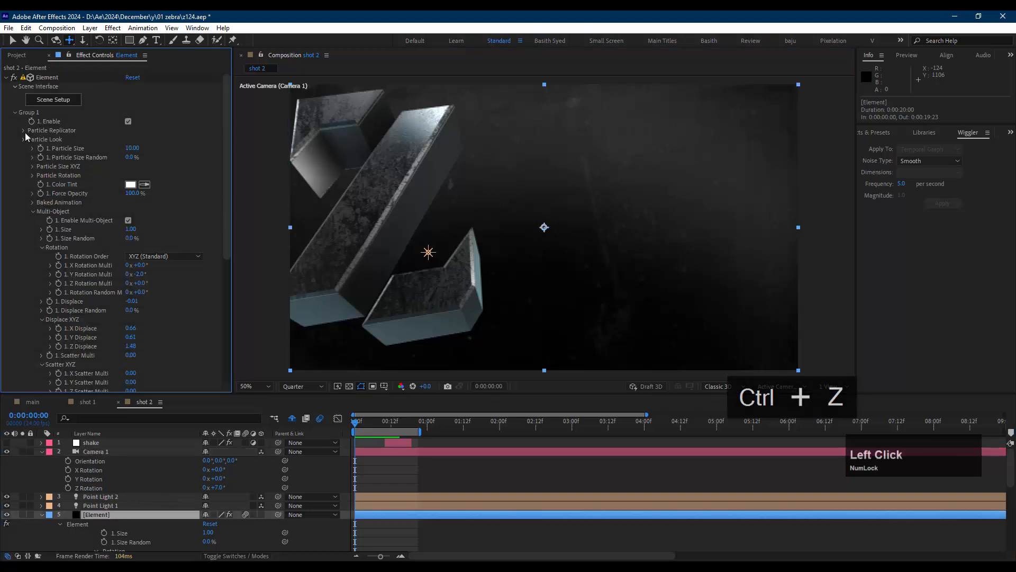
left_click(24, 132)
left_click(187, 157)
left_click_drag(186, 156, 308, 168)
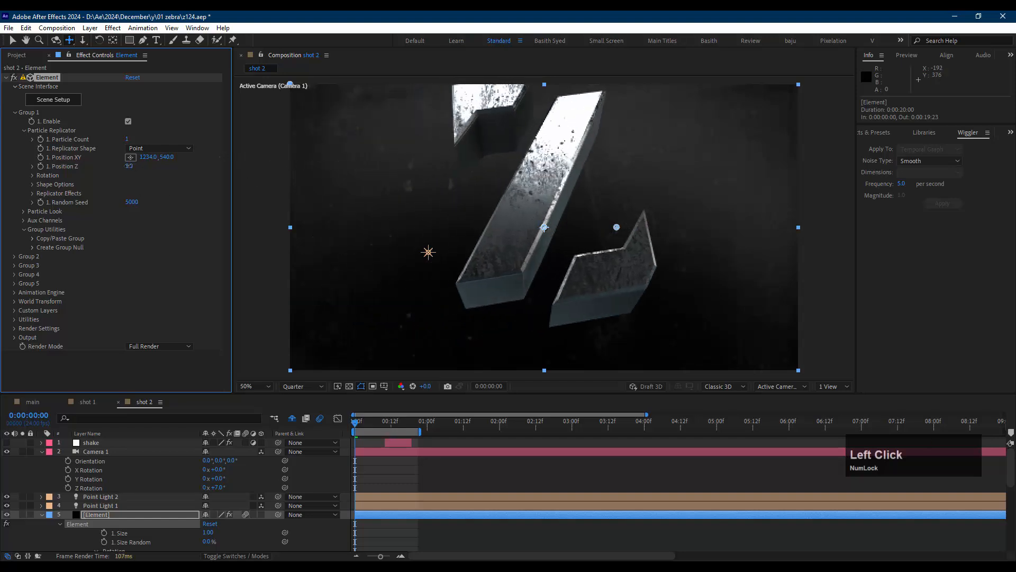
left_click_drag(128, 166, 267, 159)
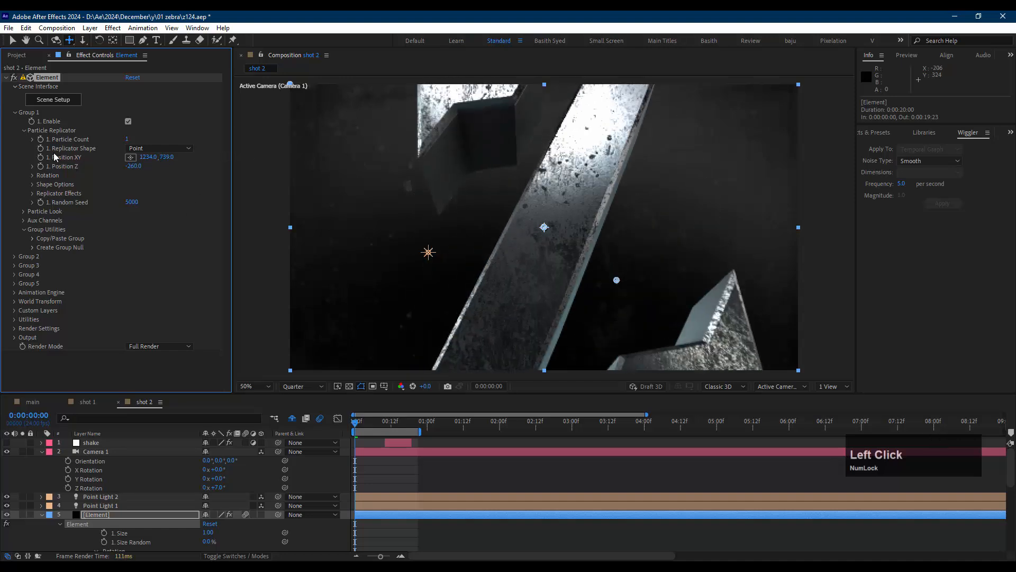
- Reveal the Element layer's Animation keyframes and preview the letter assembling in shot 2
left_click(101, 451)
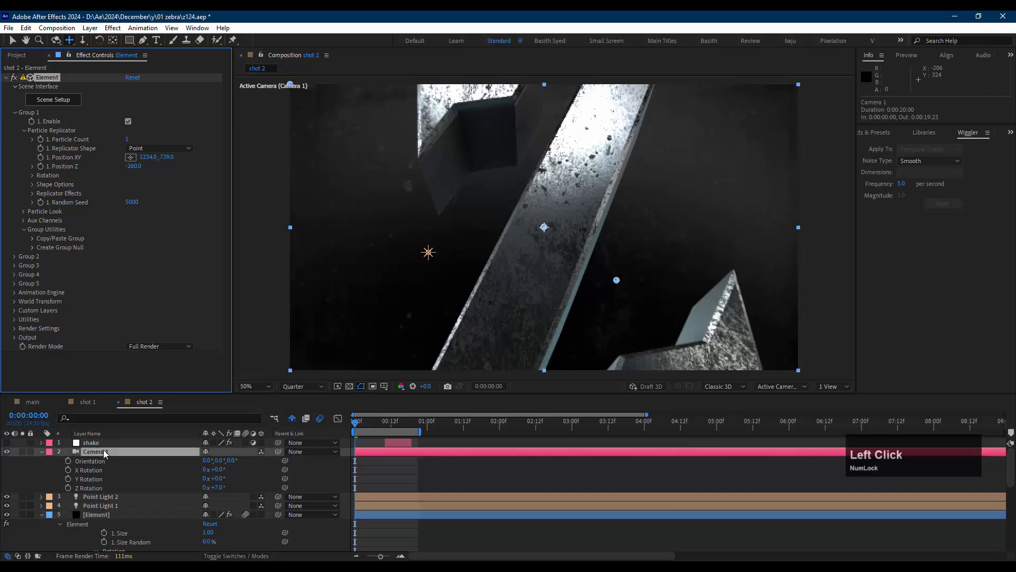
left_click(107, 515)
scroll(147, 516, "down", 2)
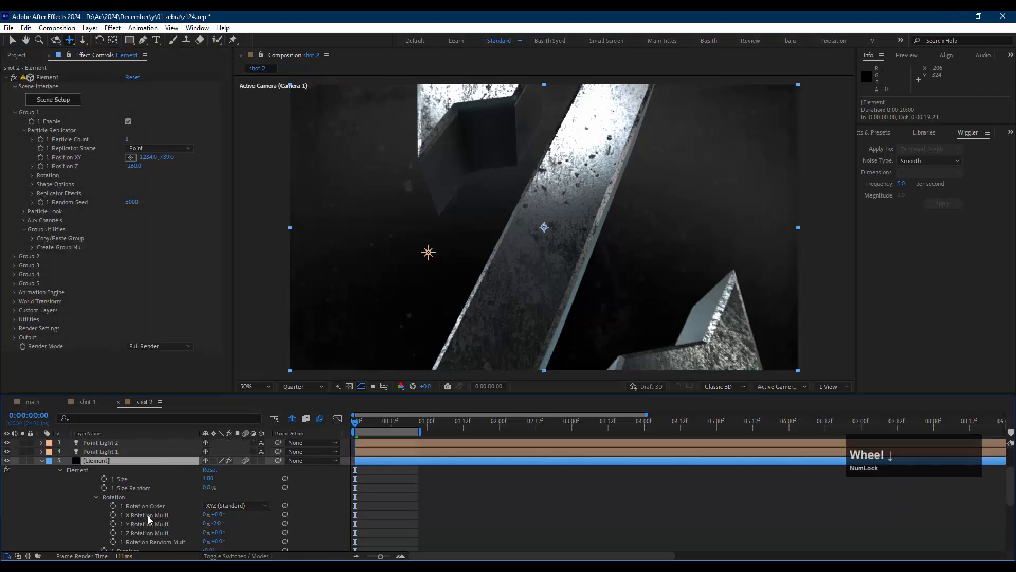
left_click(107, 461)
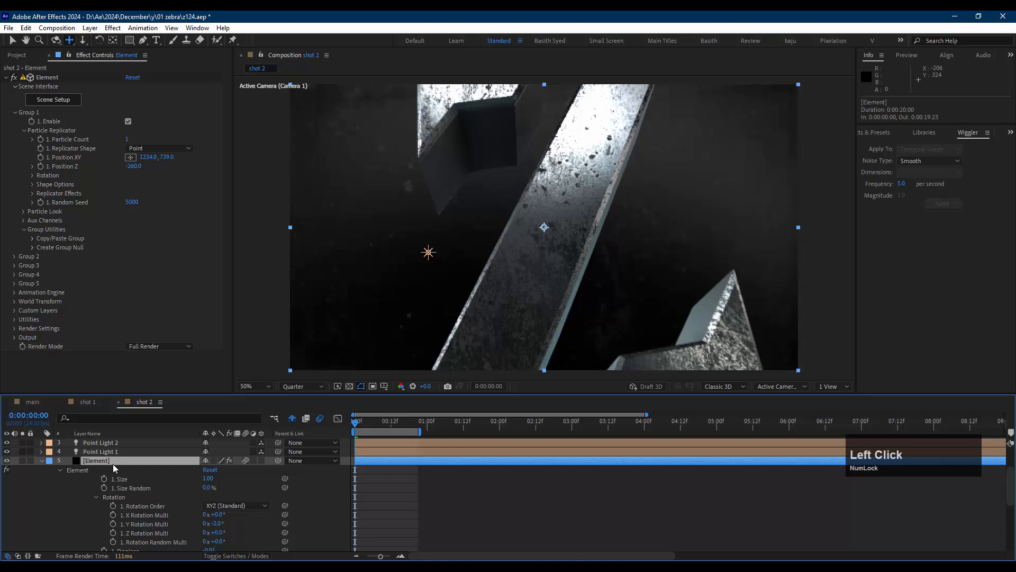
key("u")
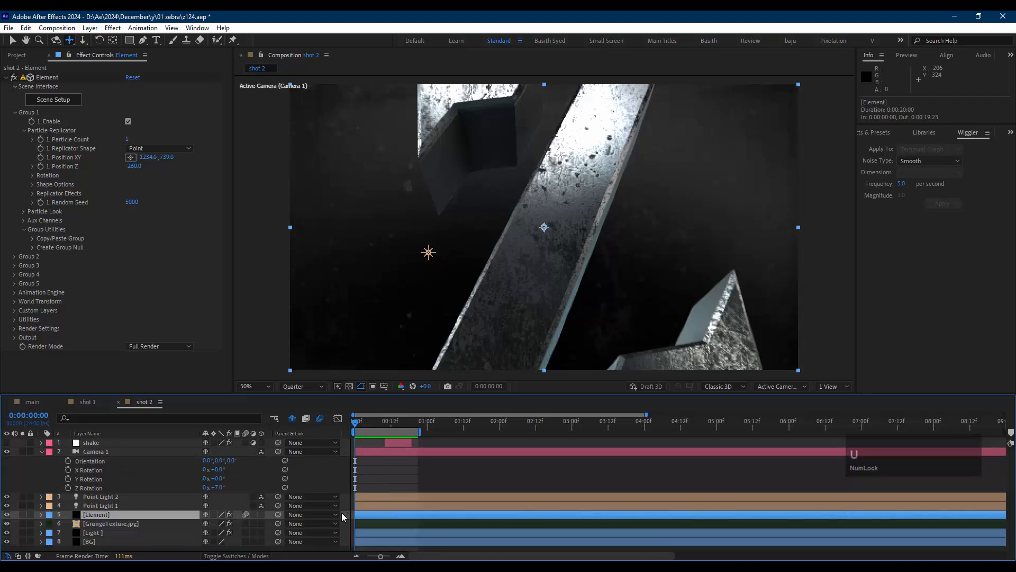
key("u")
left_click(411, 520)
key("space")
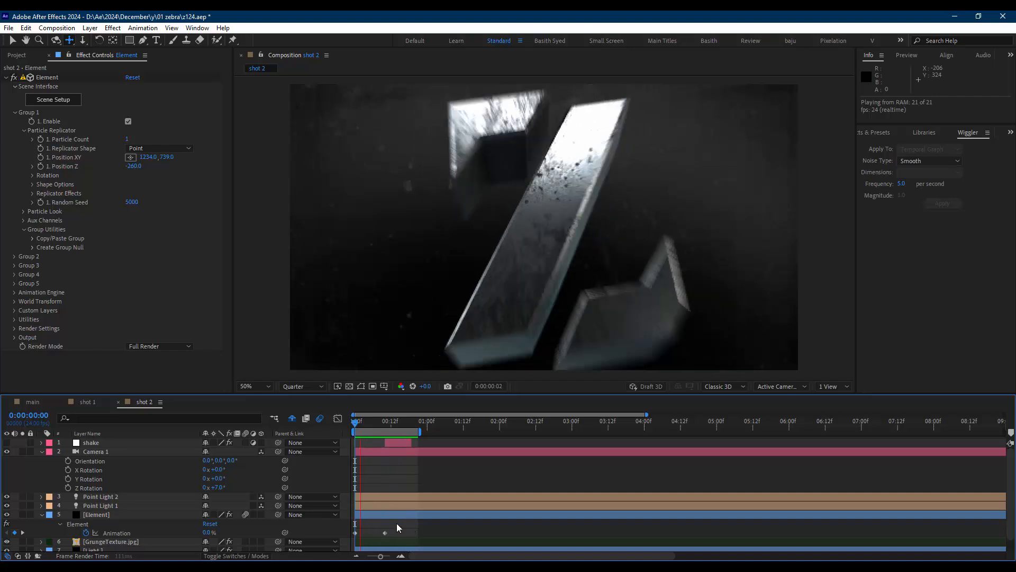
key("space")
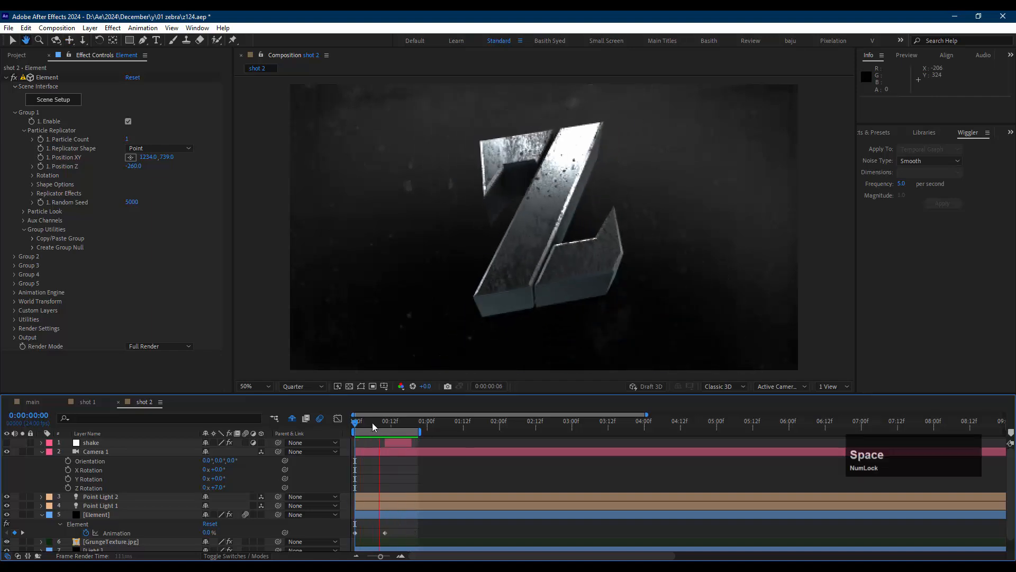
left_click(371, 423)
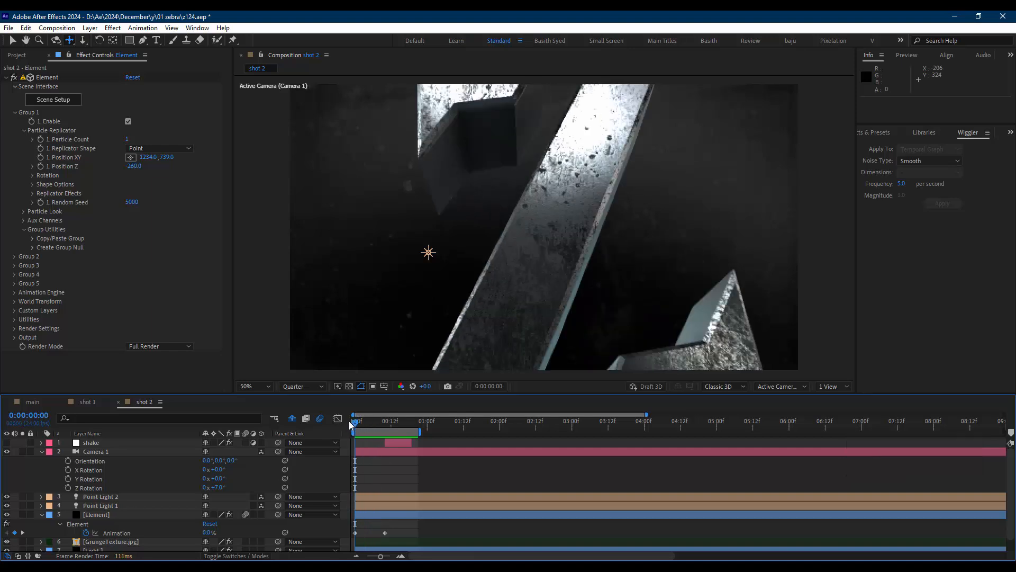
- Check Camera 1's Position, and try a Z Rotation of about 29° on Group 1's Particle Replicator
left_click(96, 452)
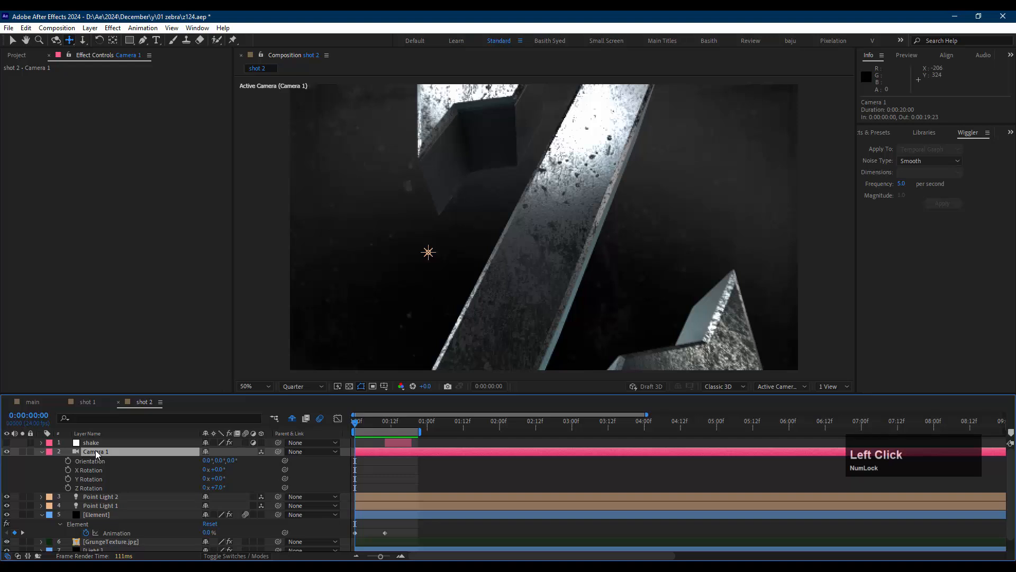
key("p")
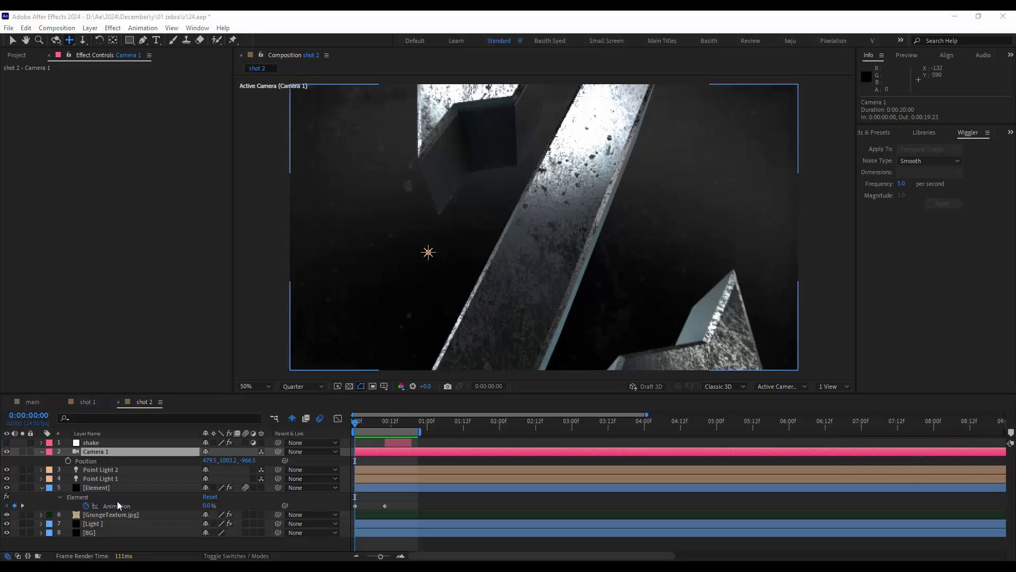
left_click(125, 487)
left_click(32, 115)
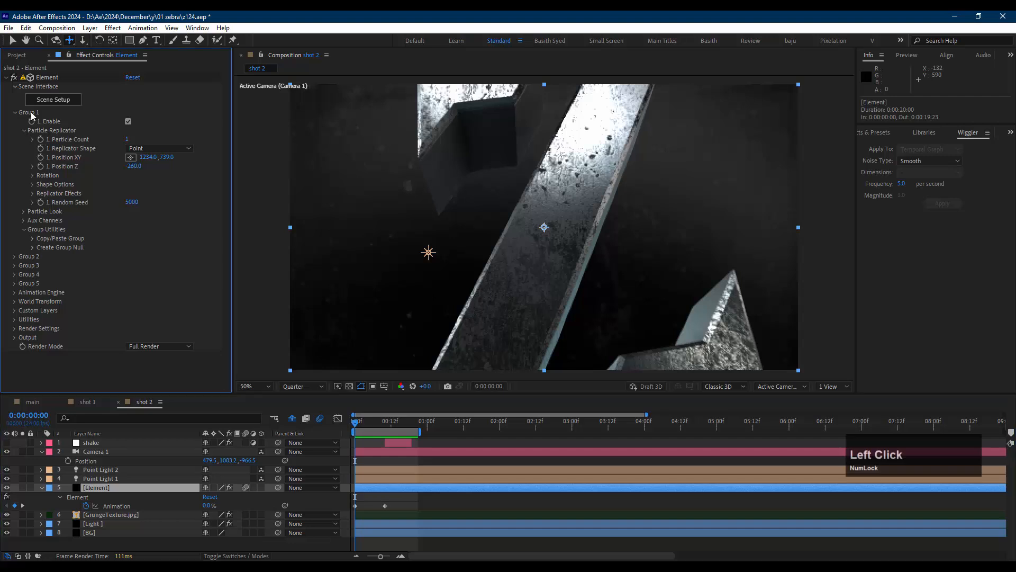
left_click(32, 176)
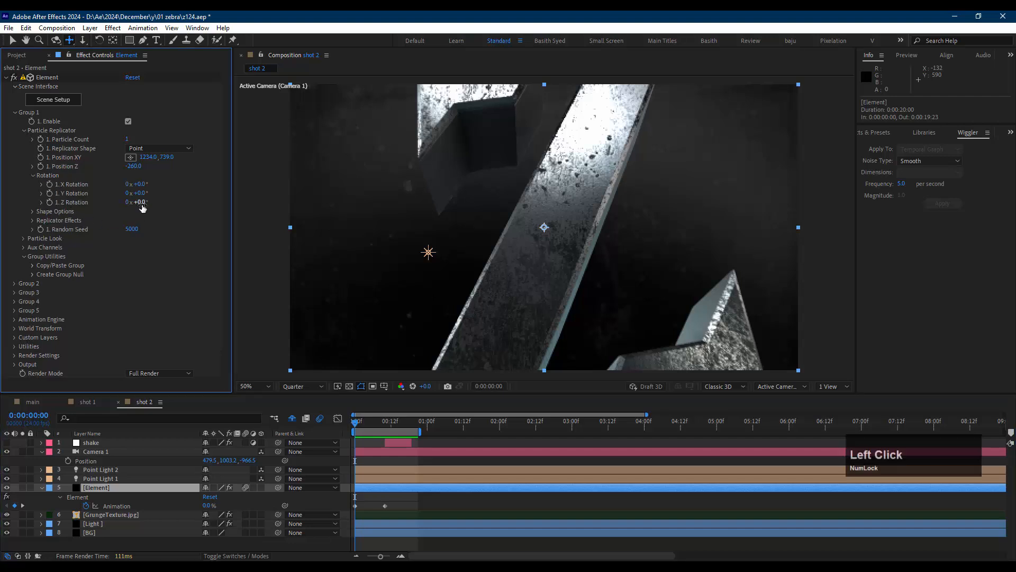
left_click_drag(141, 207, 156, 203)
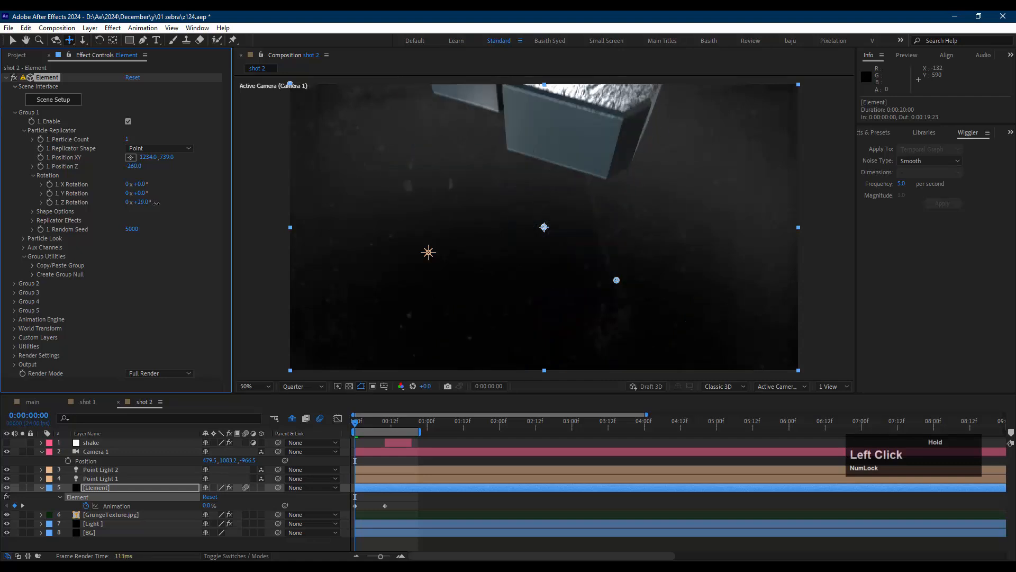
key("ctrl+z")
- Undo the Particle Replicator rotation and set Group 1's Multi-Object Z Rotation Multi to 58°
left_click(24, 239)
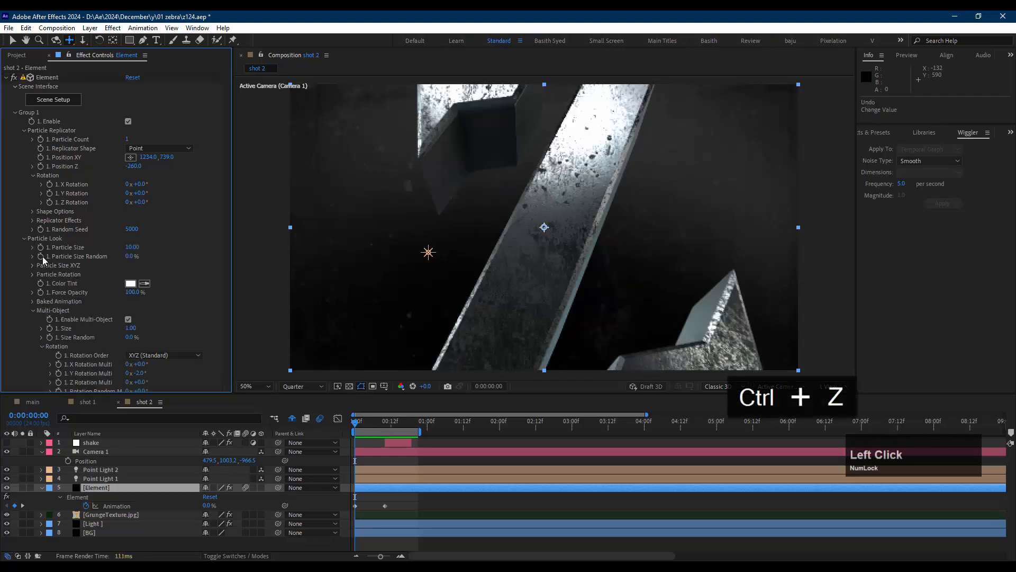
scroll(147, 333, "down", 1)
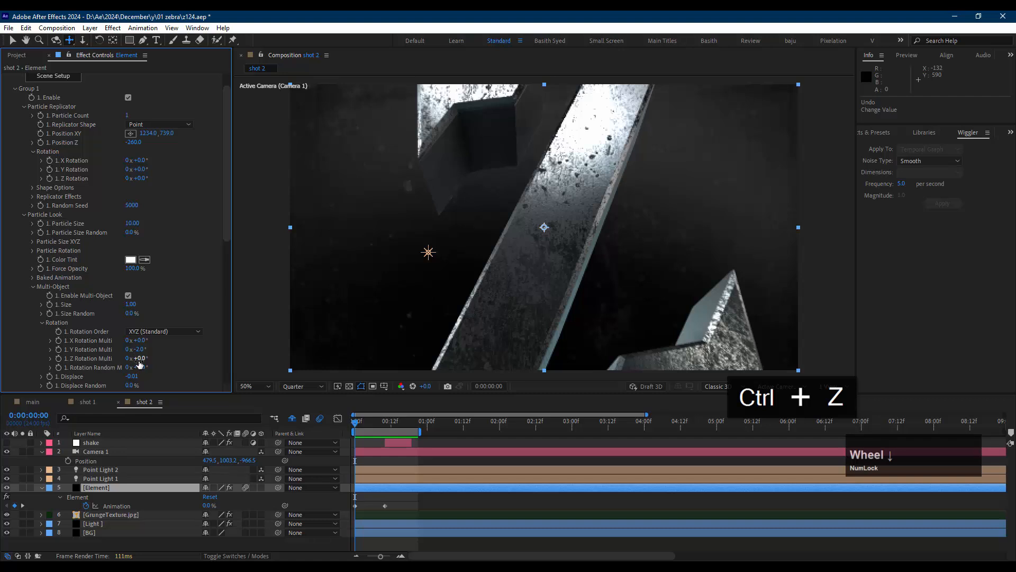
left_click_drag(139, 362, 170, 367)
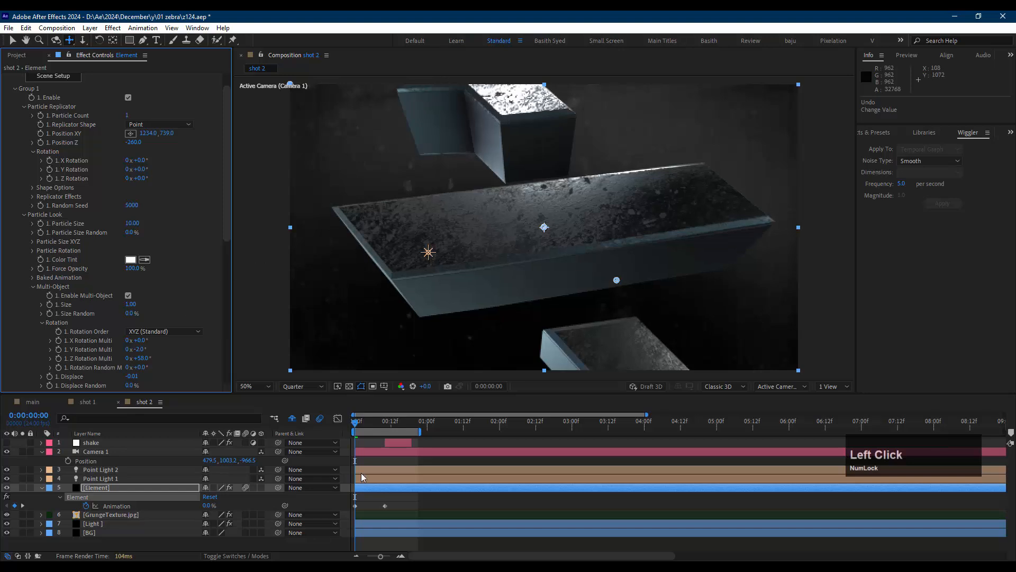
scroll(331, 484, "up", 1)
- Set Group 1's Particle Replicator X Rotation to -11°, Position XY to 1127, 739 and Position Z to -160
left_click(158, 451)
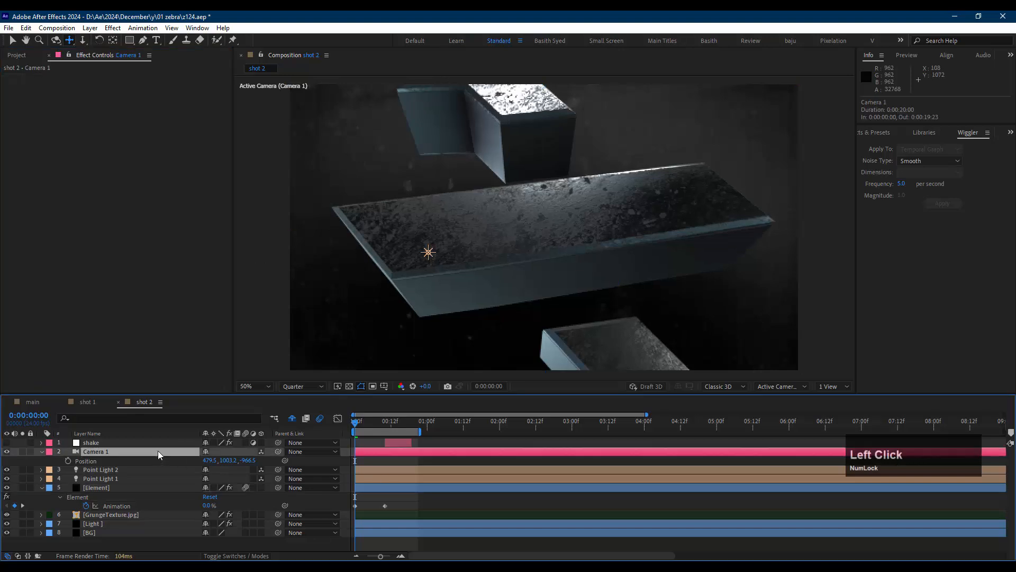
left_click(122, 487)
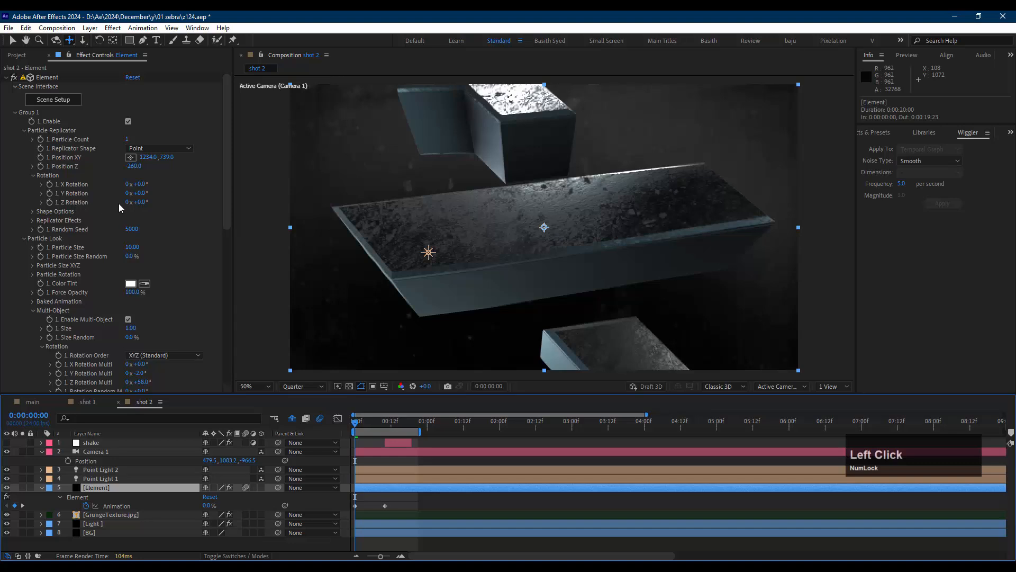
mouse_move(142, 202)
left_mouse_down()
mouse_move(162, 192)
mouse_move(135, 184)
left_mouse_up()
key("ctrl+z")
key("ctrl+z")
key("ctrl+z")
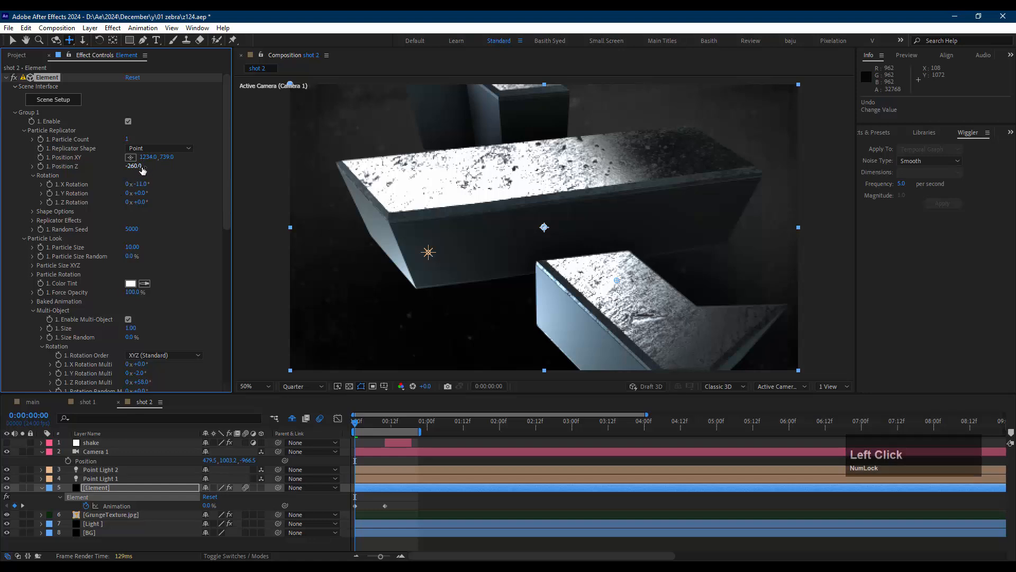
left_click_drag(143, 167, 91, 158)
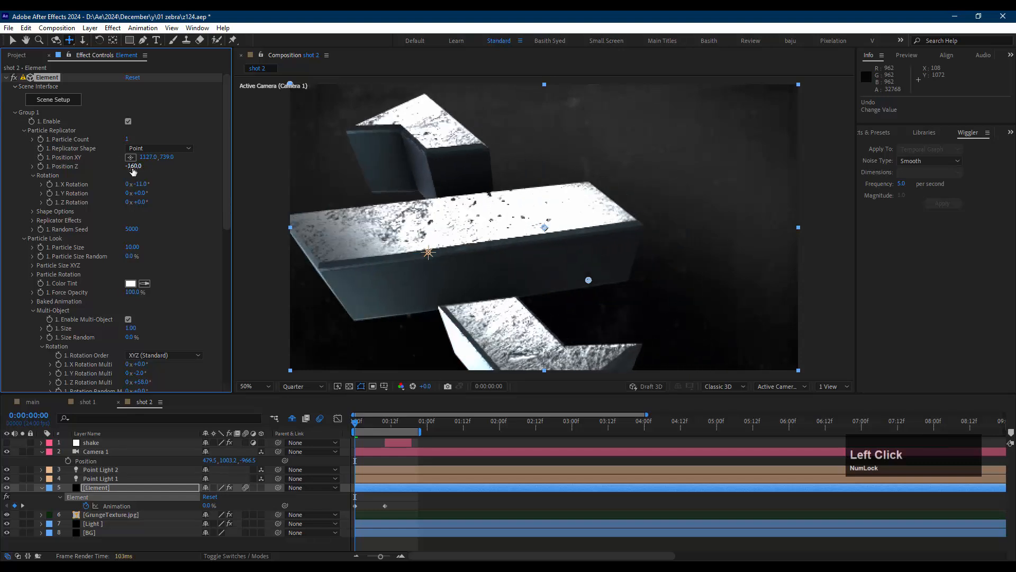
- Preview the Z assembling in shot 2, and return to the first frame
left_click(402, 497)
key("space")
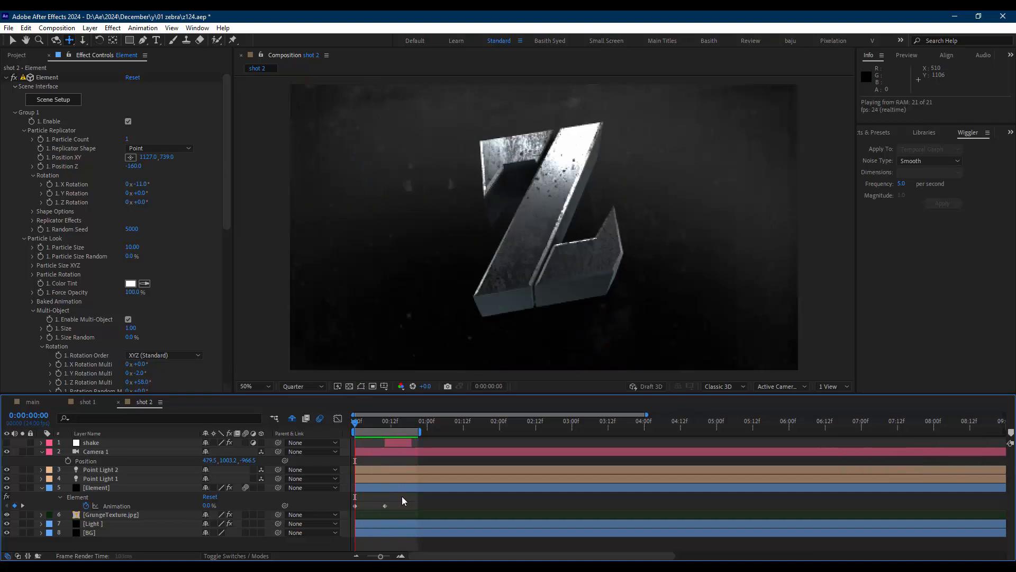
key("space")
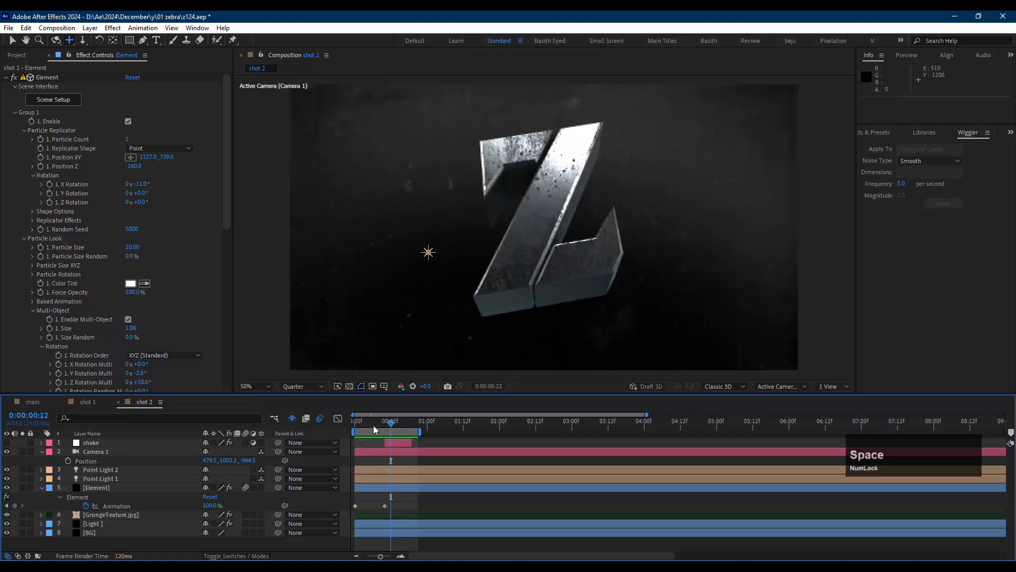
left_click_drag(374, 425, 329, 428)
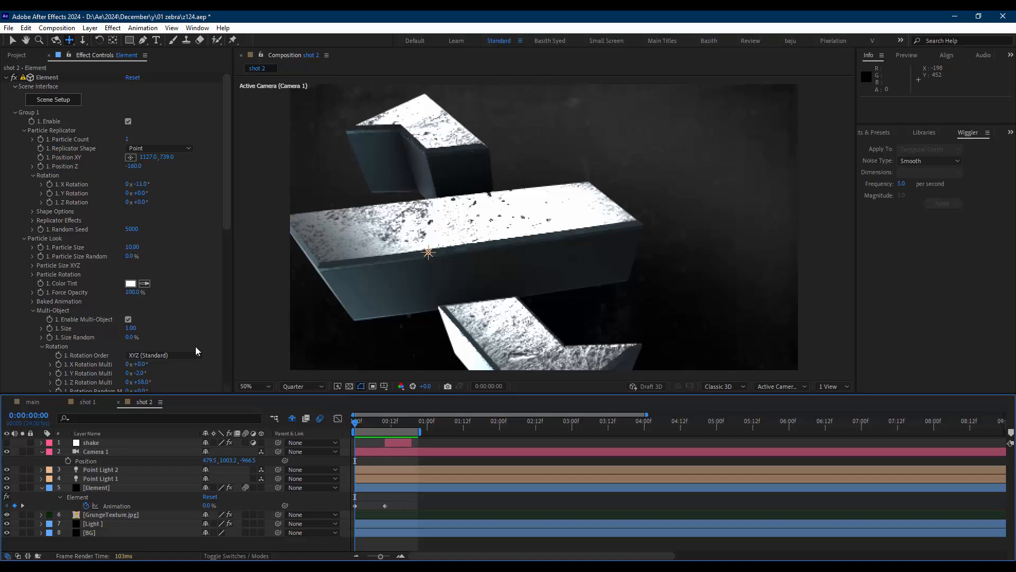
- Set the Element layer's X Rotation Environment to 270° in the Physical Environment render settings and preview the lighting
left_click(142, 487)
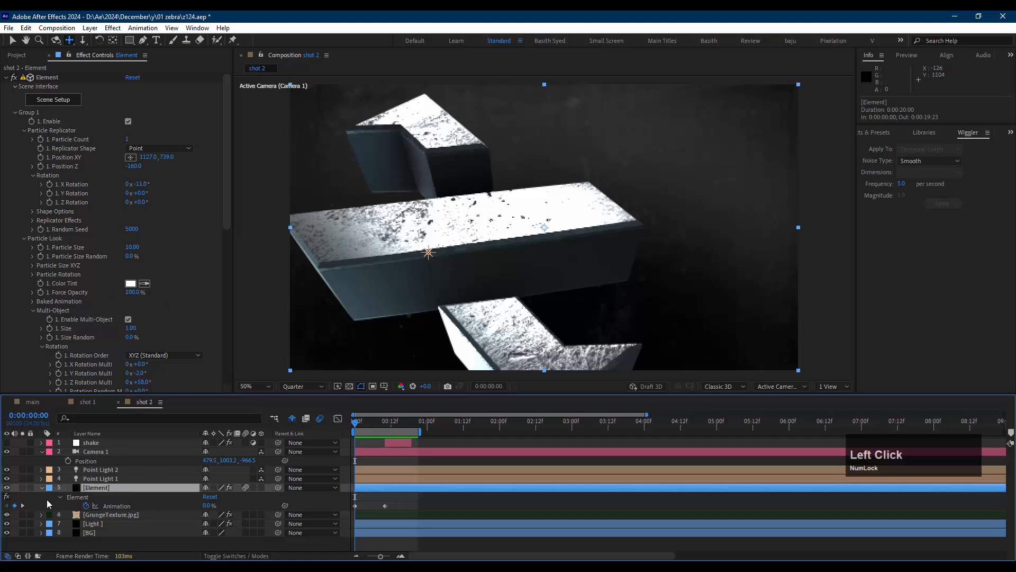
mouse_move(8, 479)
left_mouse_down()
mouse_move(7, 470)
mouse_move(8, 479)
left_mouse_up()
scroll(121, 291, "down", 10)
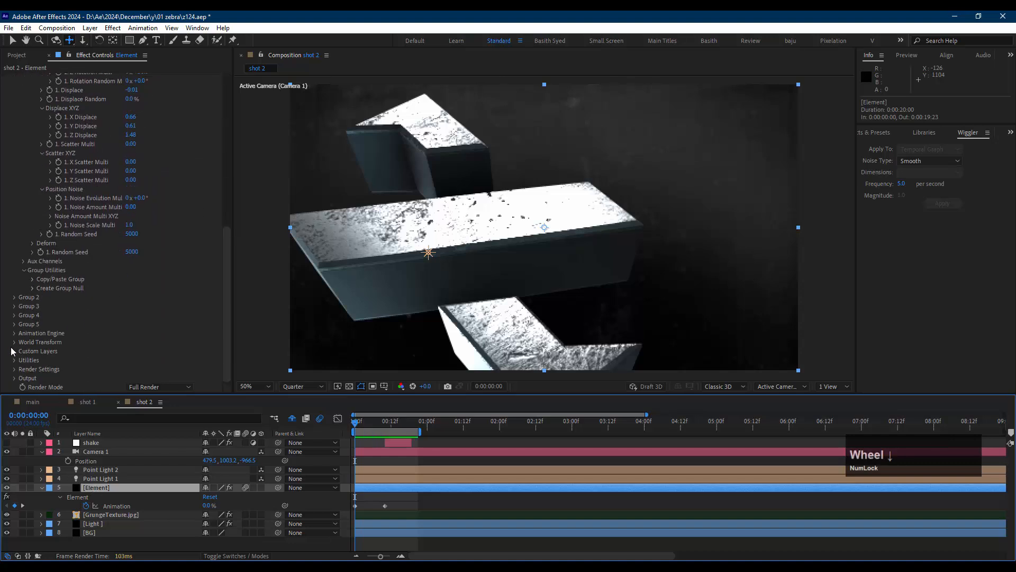
left_click(15, 370)
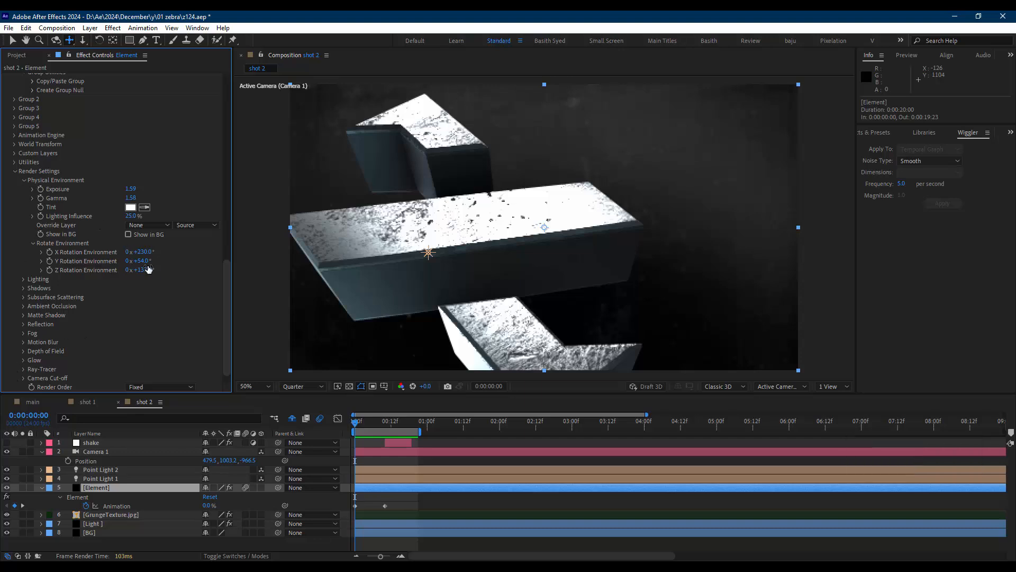
left_click_drag(142, 252, 170, 254)
key("space")
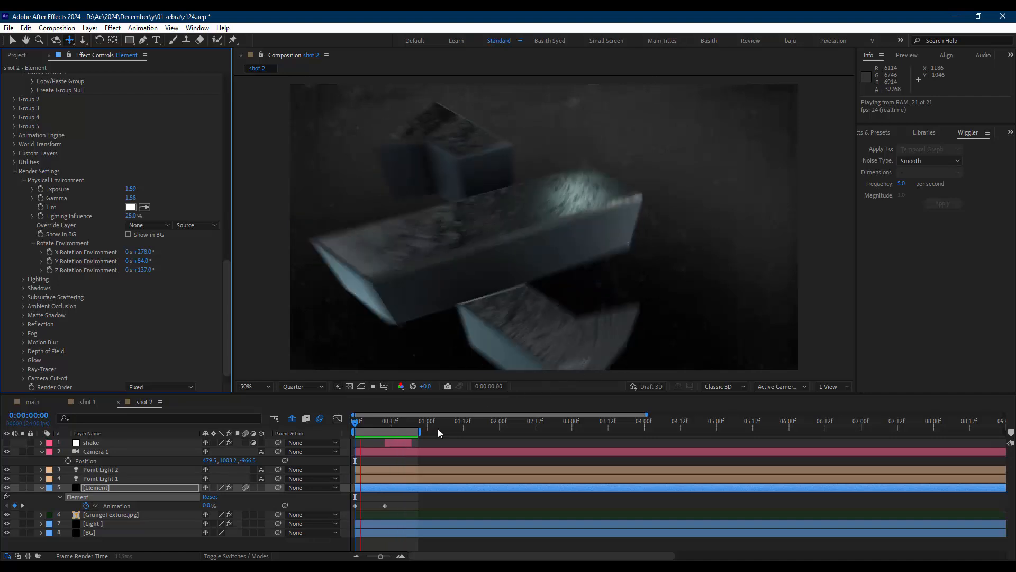
- Set the Element layer's Group 1 replicator to Y Rotation -25° and Position XY 1127, 1091, and preview the shot
key("space")
left_click(382, 422)
left_click_drag(374, 426, 330, 421)
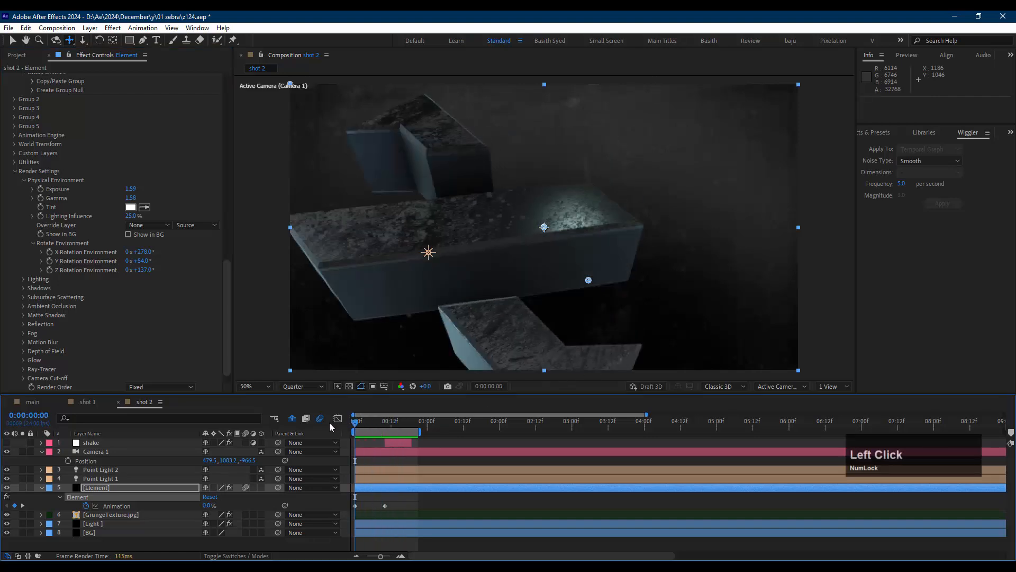
scroll(86, 212, "up", 3)
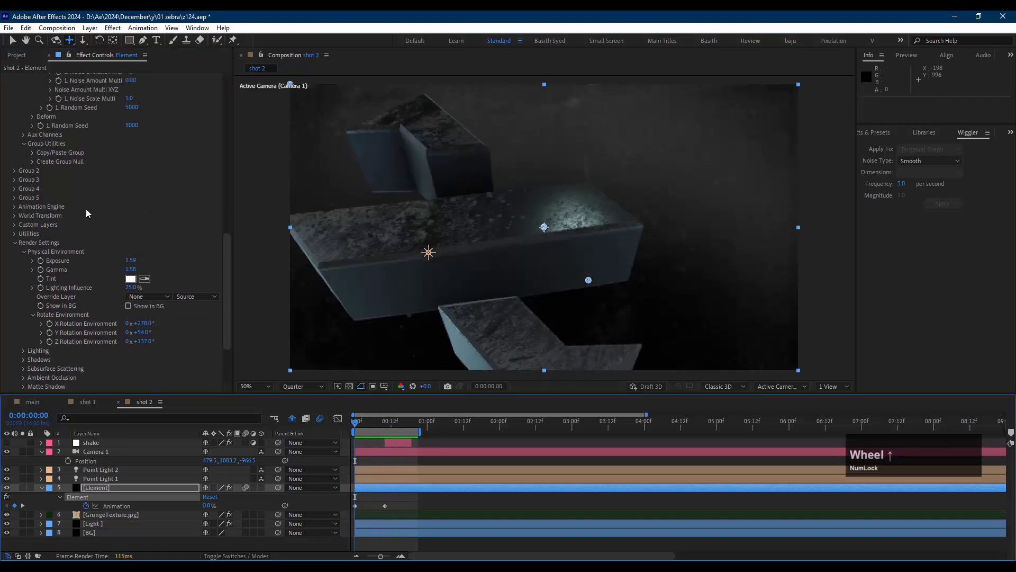
scroll(87, 209, "down", 4)
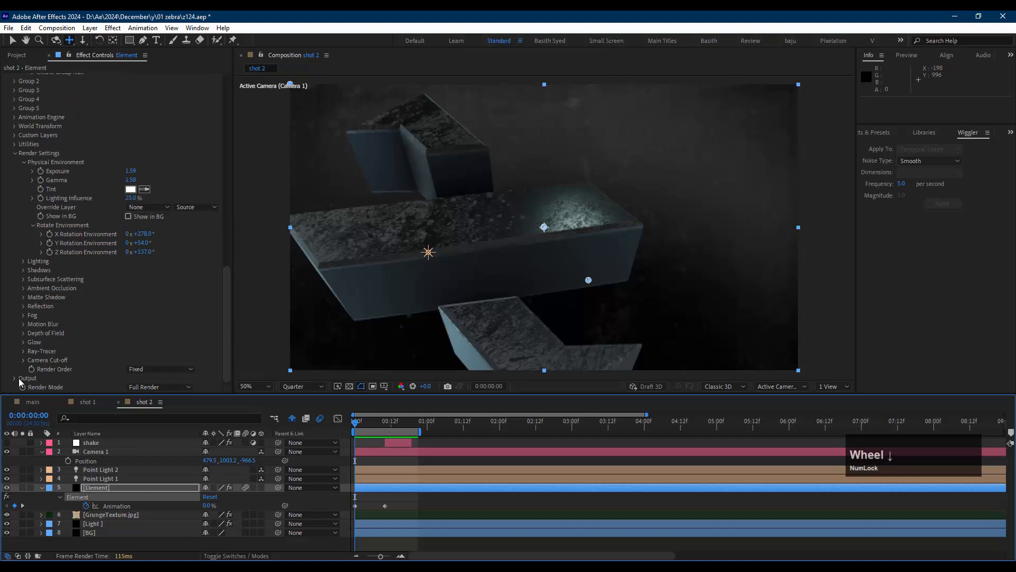
left_click(135, 451)
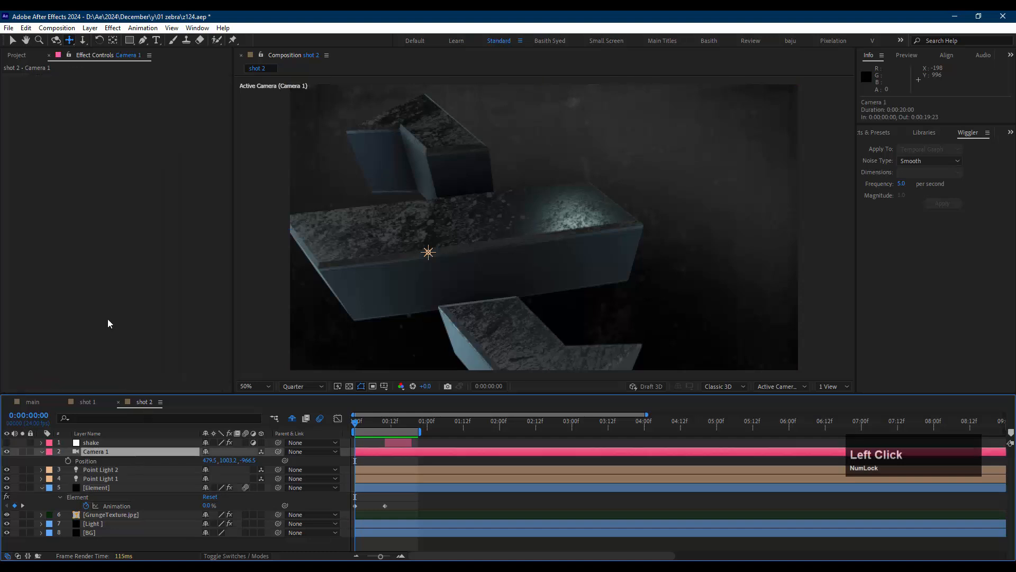
left_click(112, 489)
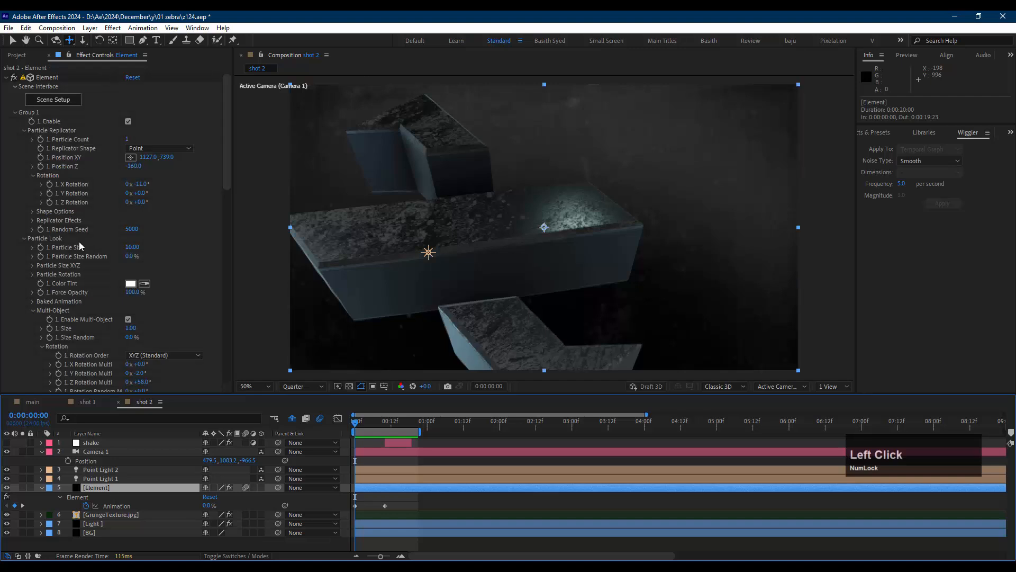
mouse_move(141, 192)
left_mouse_down()
mouse_move(155, 194)
mouse_move(126, 193)
left_mouse_up()
left_click_drag(165, 158, 477, 188)
key("space")
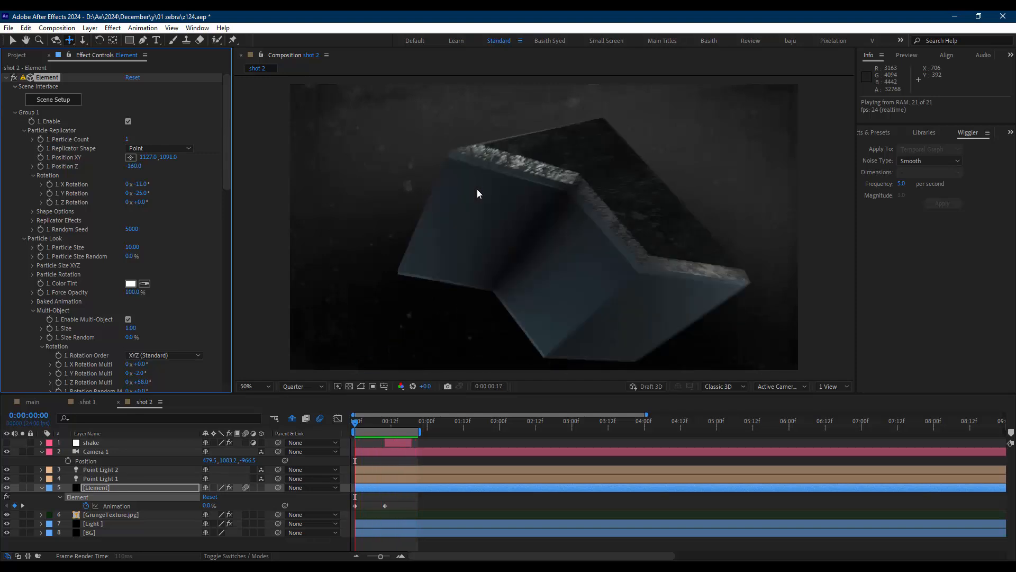
key("space")
left_click(354, 422)
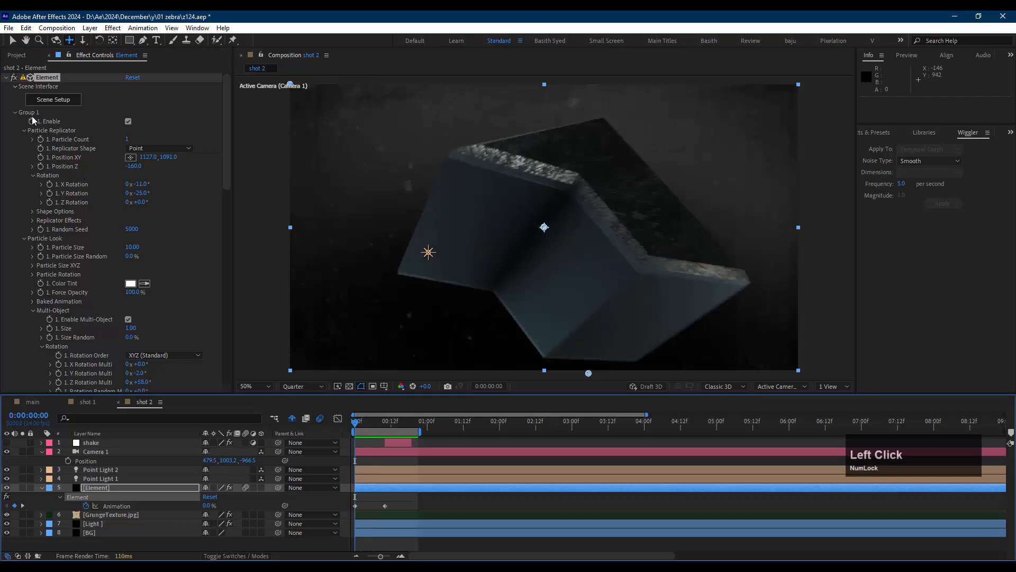
left_click(124, 487)
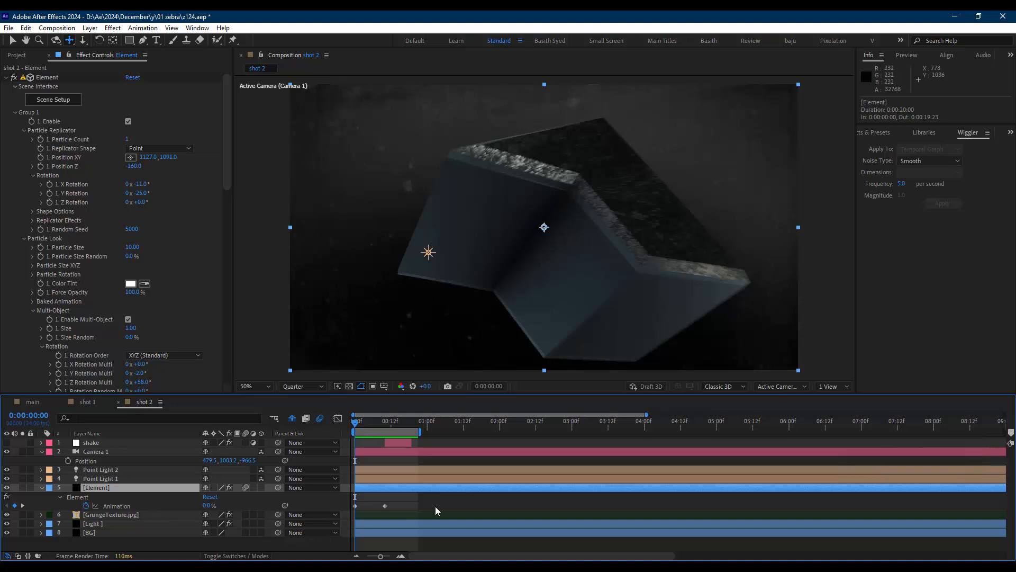
left_click(15, 113)
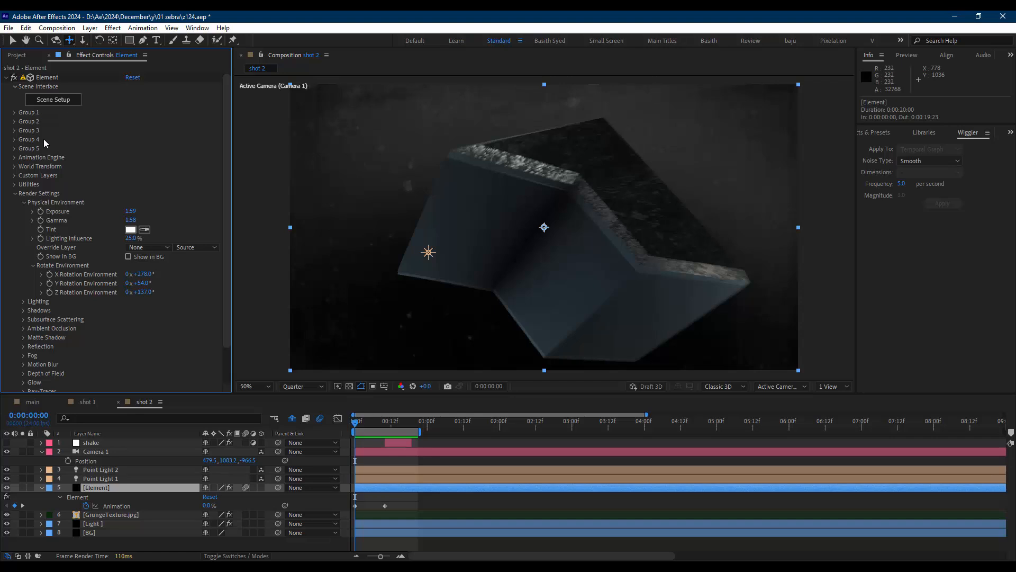
left_click(20, 138)
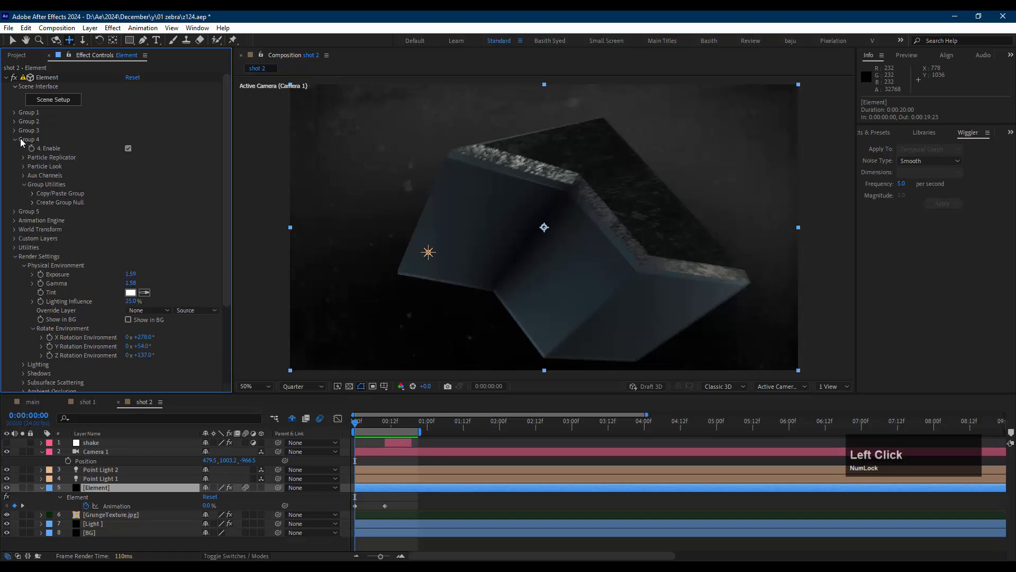
left_click(16, 140)
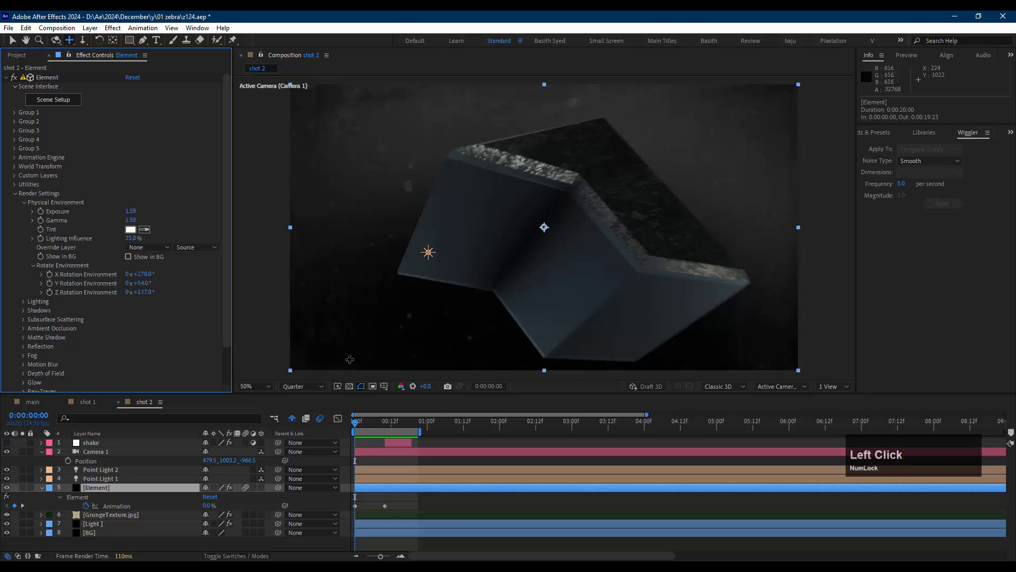
left_click_drag(407, 424, 342, 431)
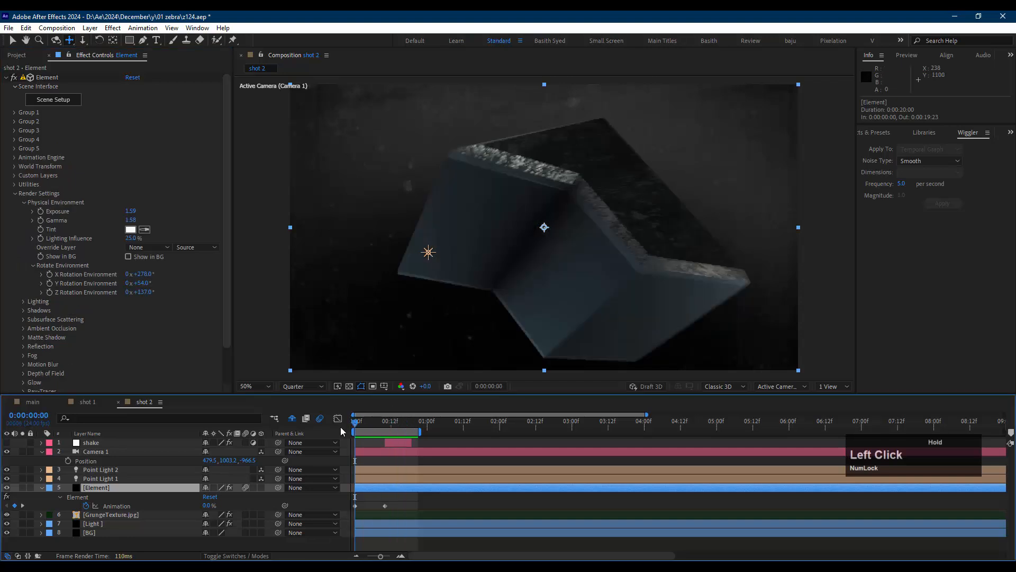
- Set Group 1's multi-object displacement to X 0.97, Y 0.47 and Z 2.12, and play back the logo assembly
left_click(15, 112)
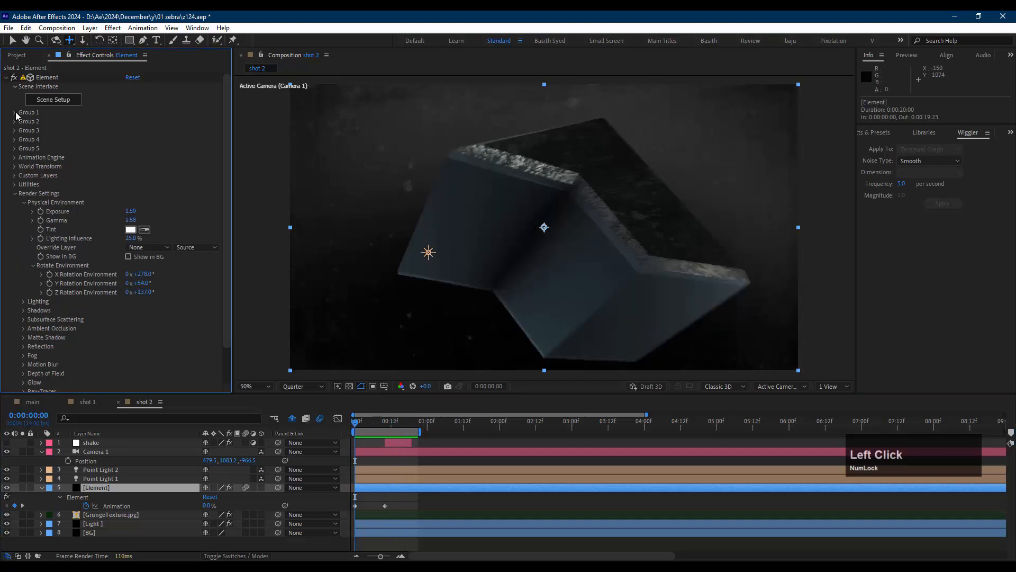
scroll(61, 153, "down", 1)
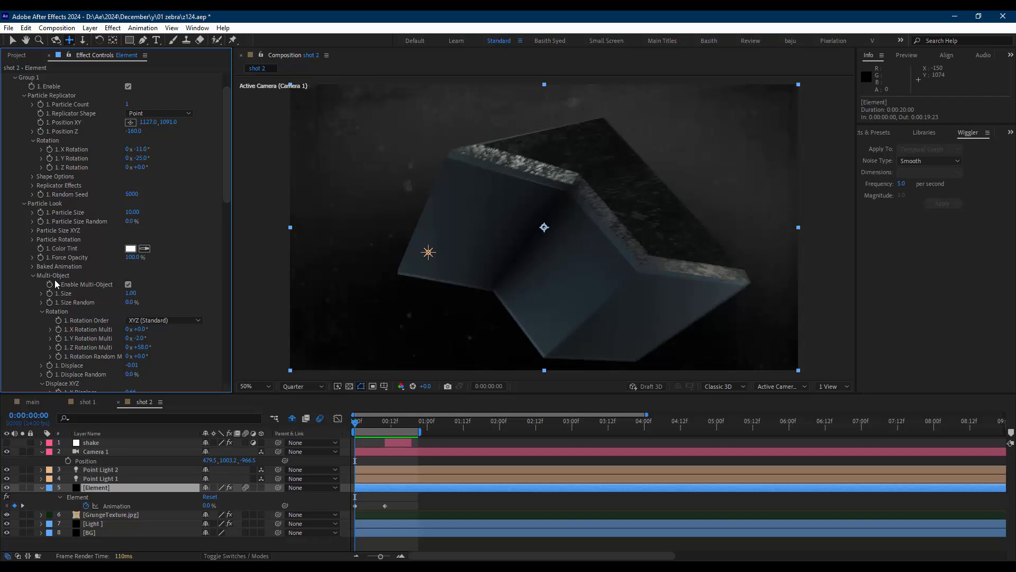
scroll(55, 279, "down", 1)
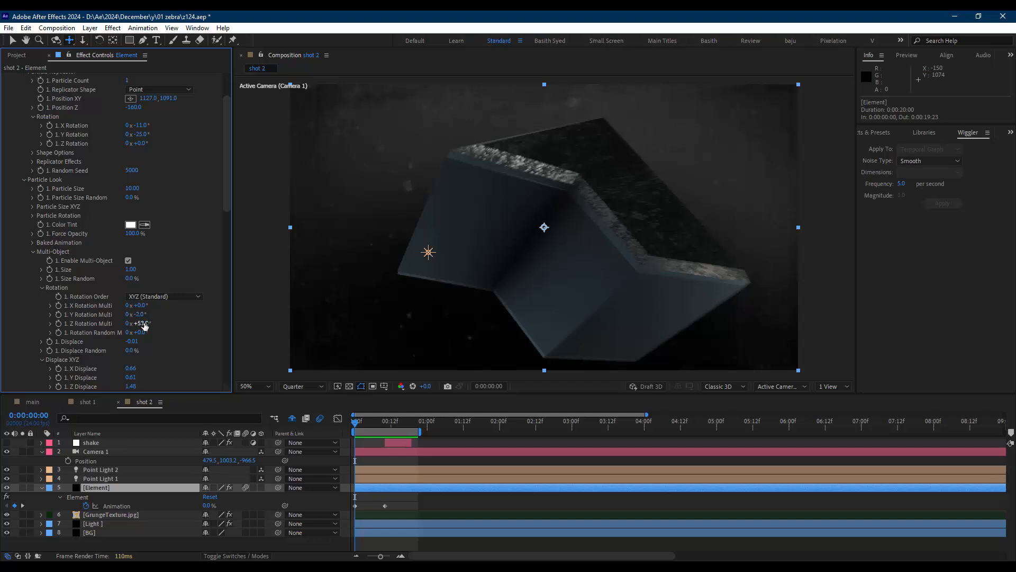
scroll(110, 361, "down", 1)
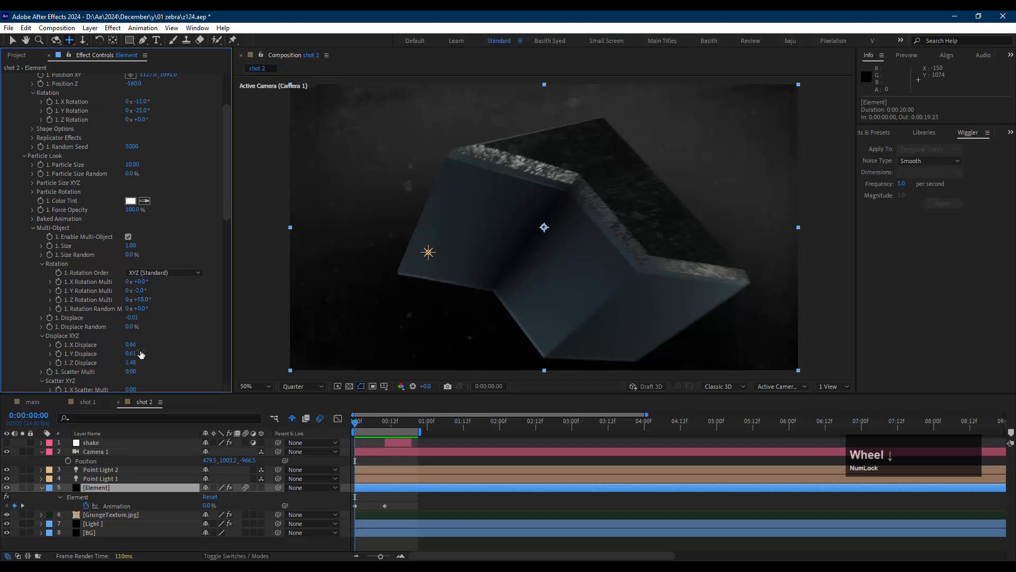
left_click_drag(141, 354, 167, 360)
key("space")
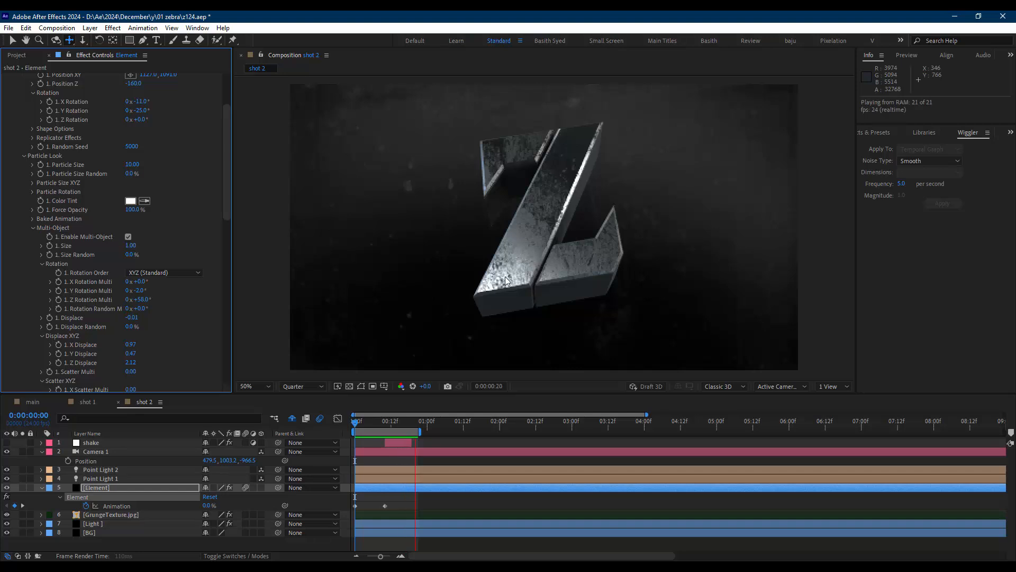
key("space")
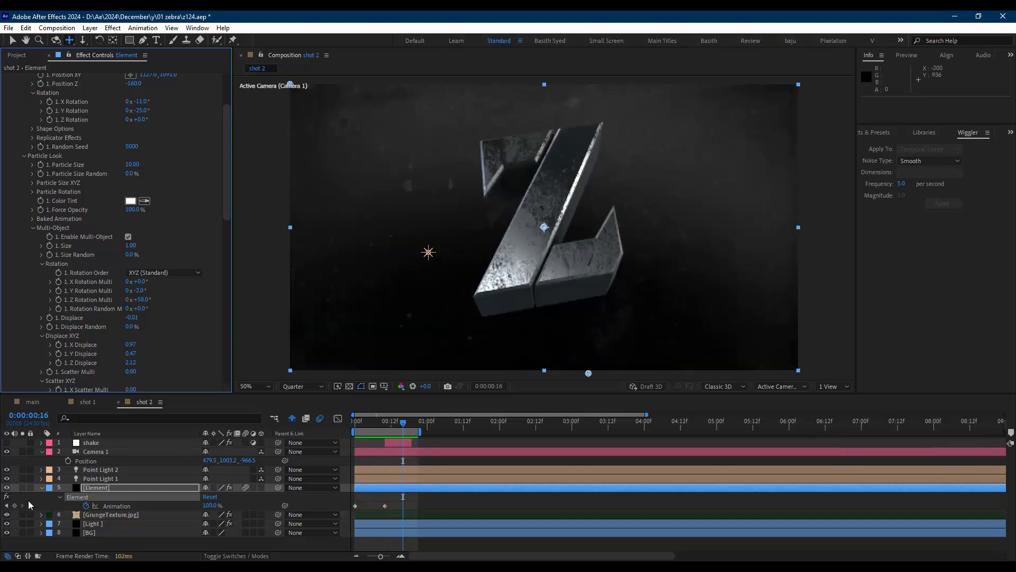
- Shift the shake layer one frame earlier so it starts at frame 9, and preview the impact timing
left_click(8, 506)
scroll(428, 484, "up", 1)
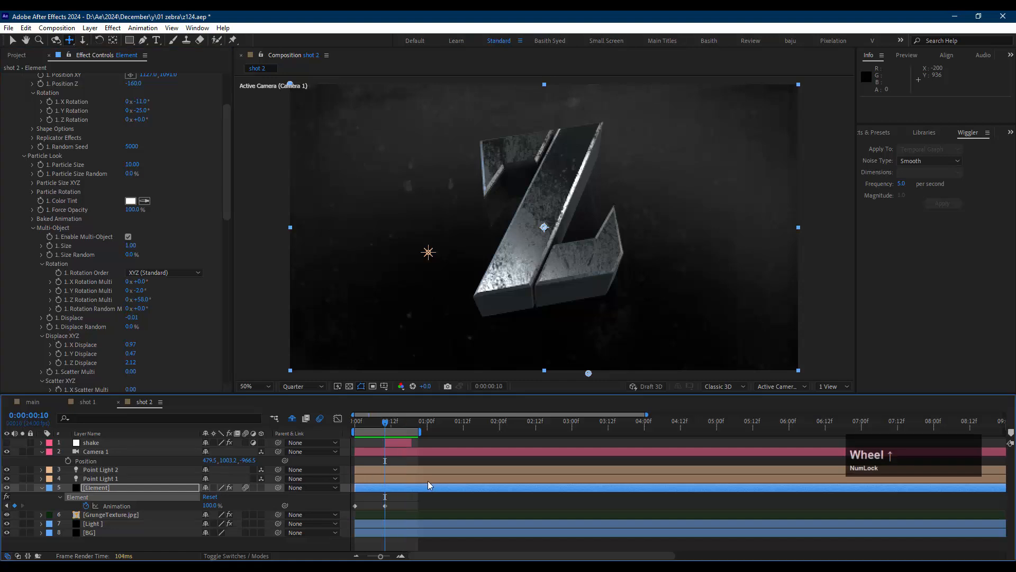
left_click(388, 505)
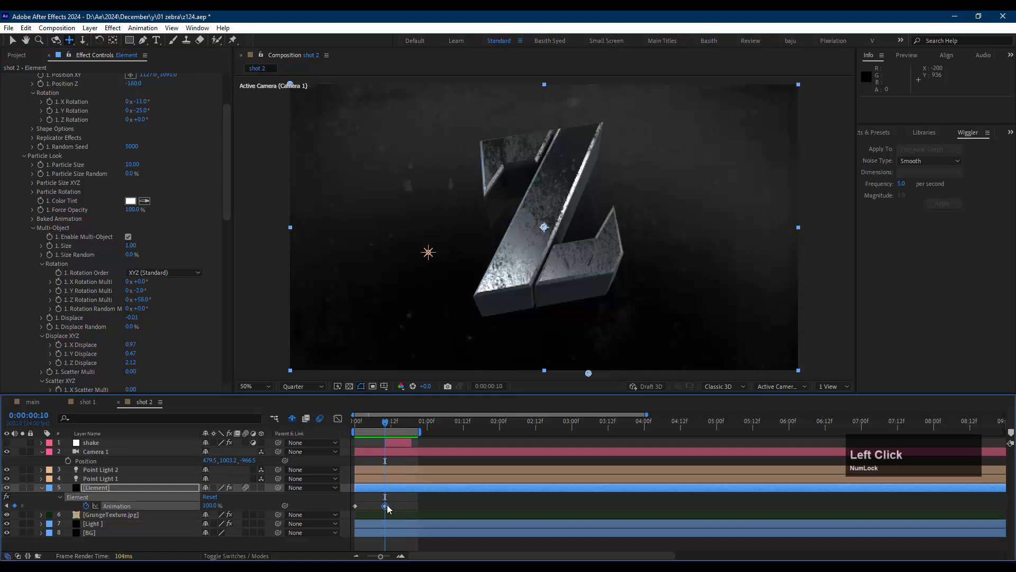
left_click(396, 441)
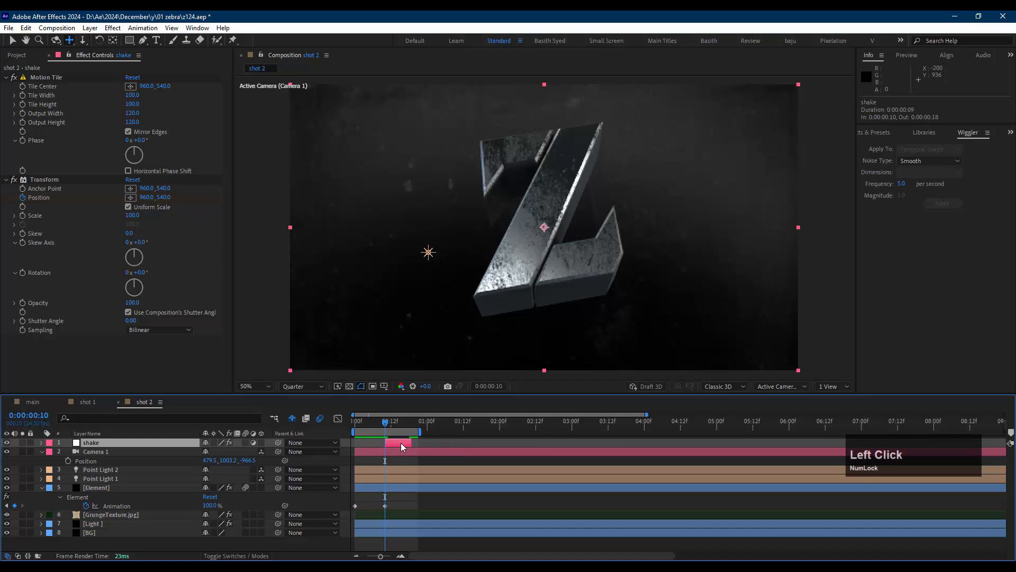
left_click_drag(400, 442, 397, 442)
left_click(350, 422)
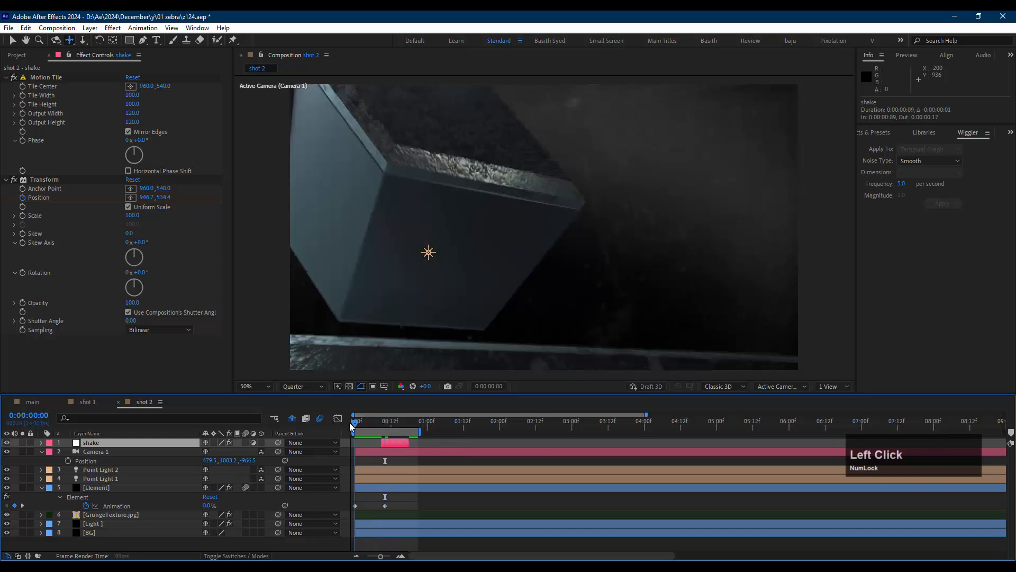
key("space")
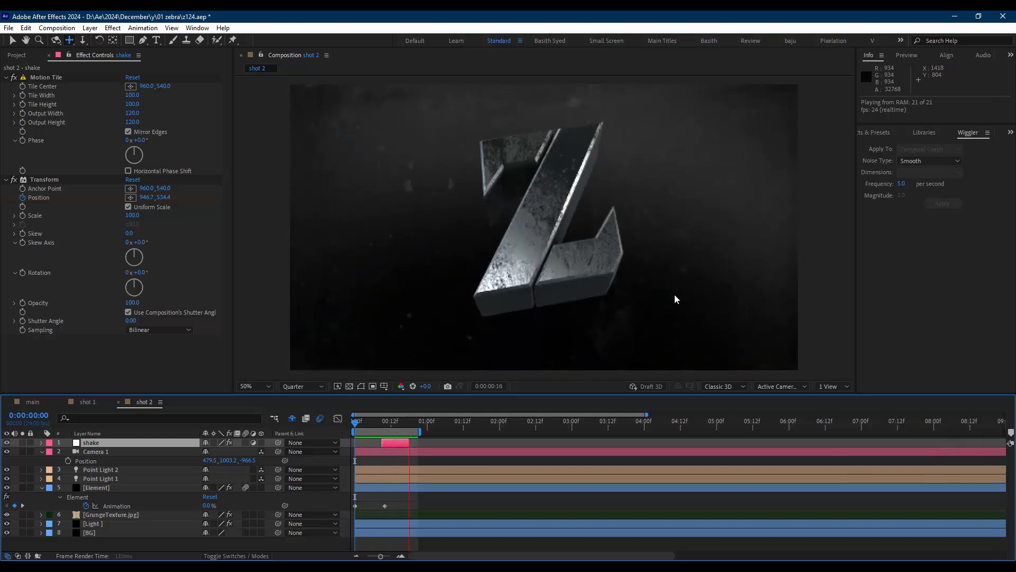
key("space")
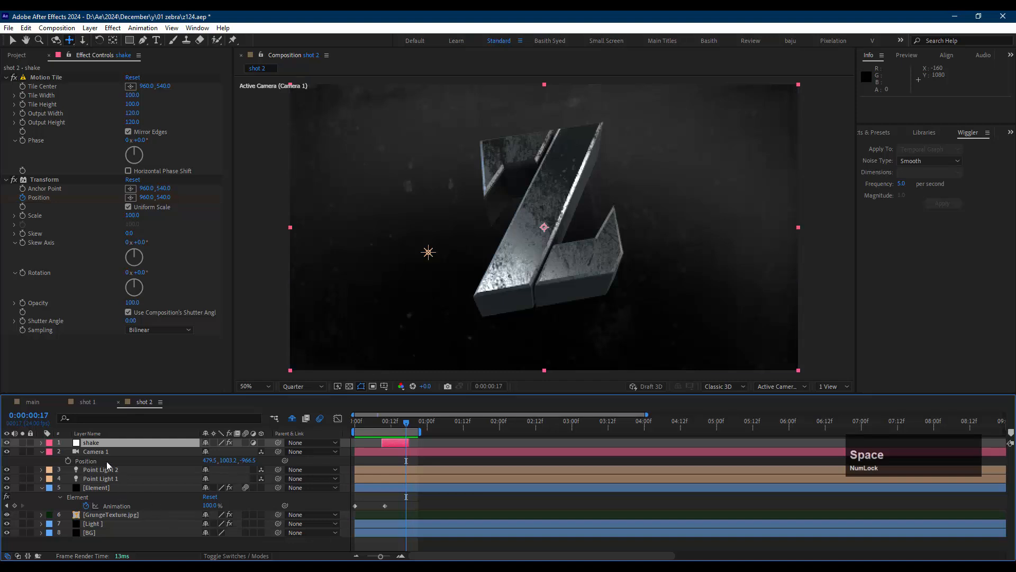
- Set starting keyframes for Camera 1's Point of Interest and Position at frame 0
left_click(100, 452)
left_click_drag(371, 424, 354, 424)
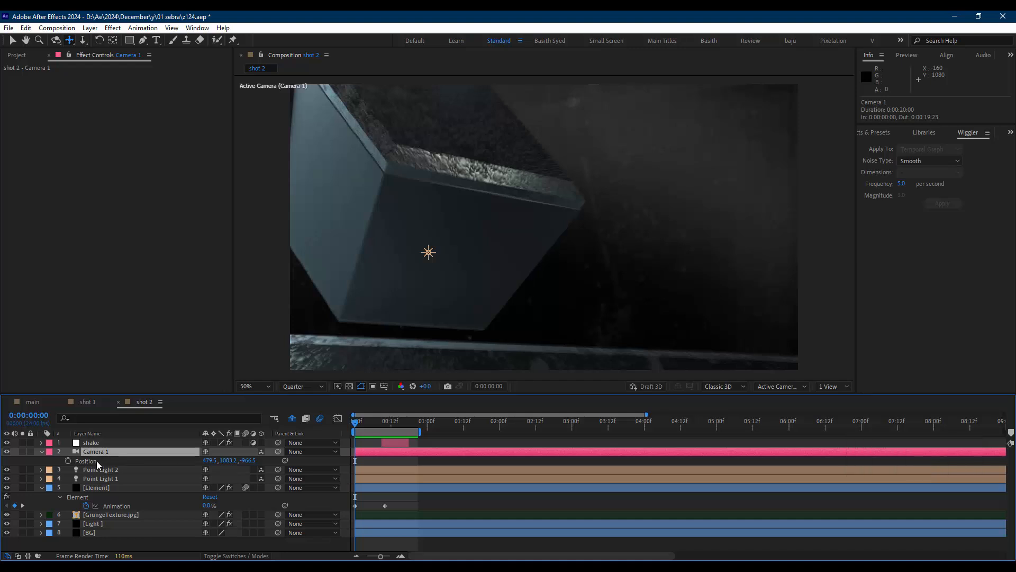
key("p")
key("p")
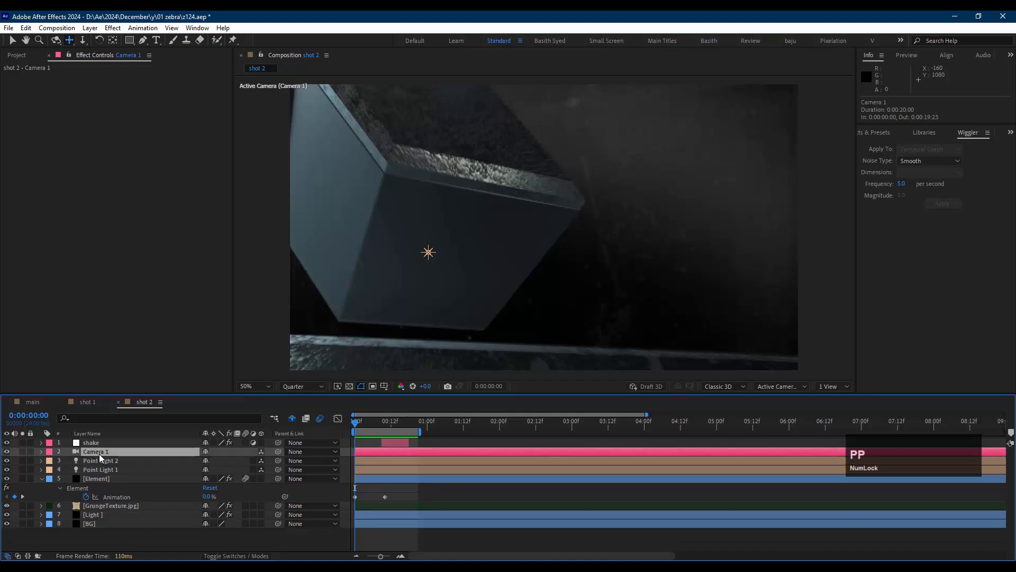
key("shift+a")
left_click(68, 461)
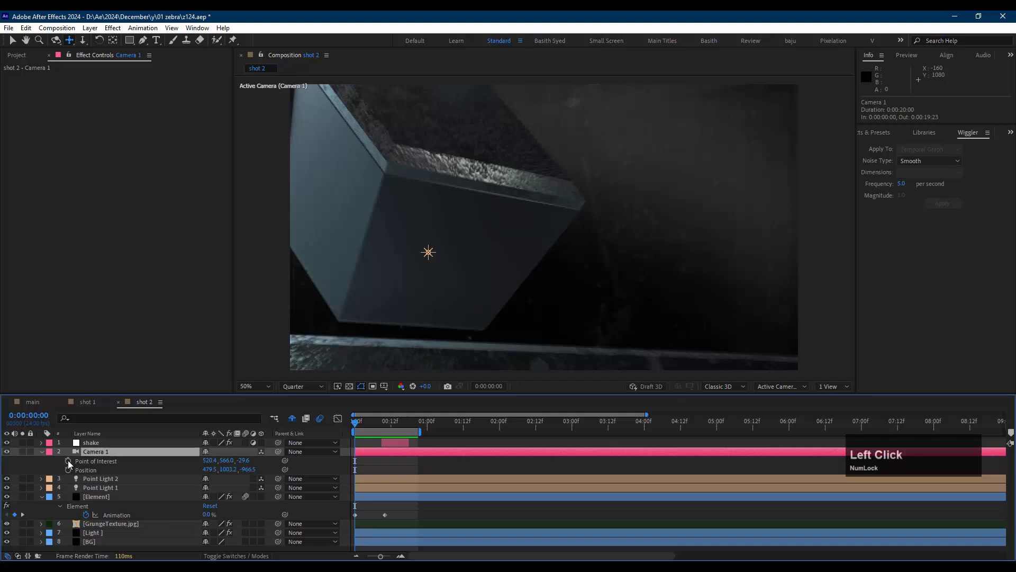
left_click(68, 470)
- Orbit Camera 1 at frame 22 to a position of about 628, 1075, -924, and preview the camera move
left_click(416, 424)
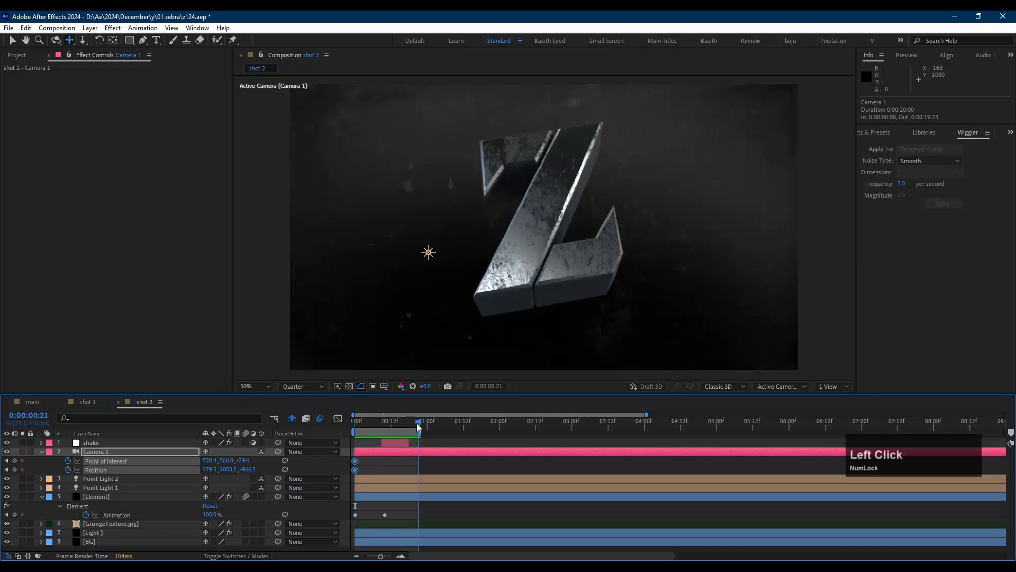
key("c")
key("c")
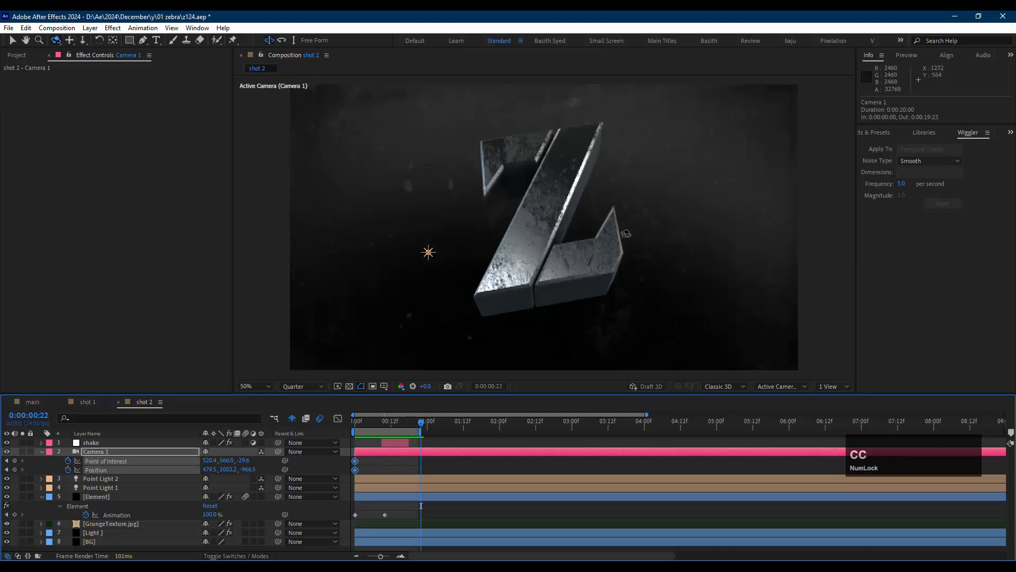
left_click_drag(627, 234, 614, 229)
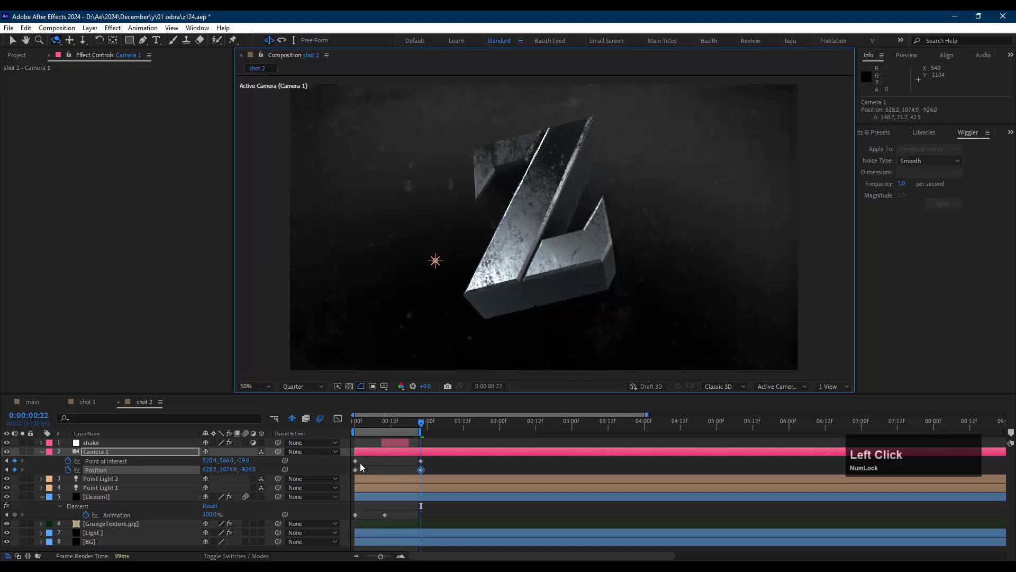
left_click(359, 421)
key("space")
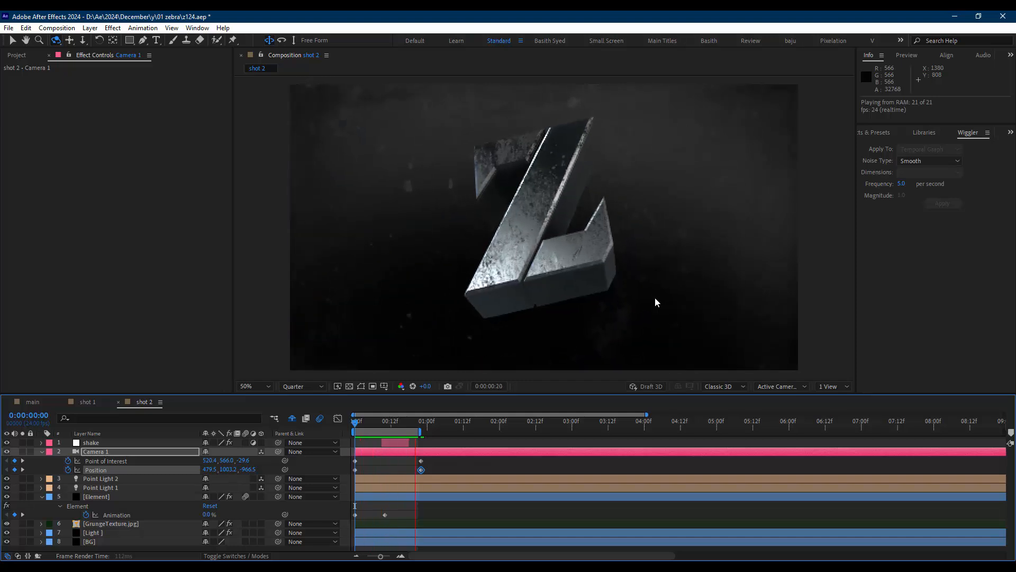
key("space")
- Duplicate the shot 2 composition in the project and open the copy at frame 16
left_click(160, 402)
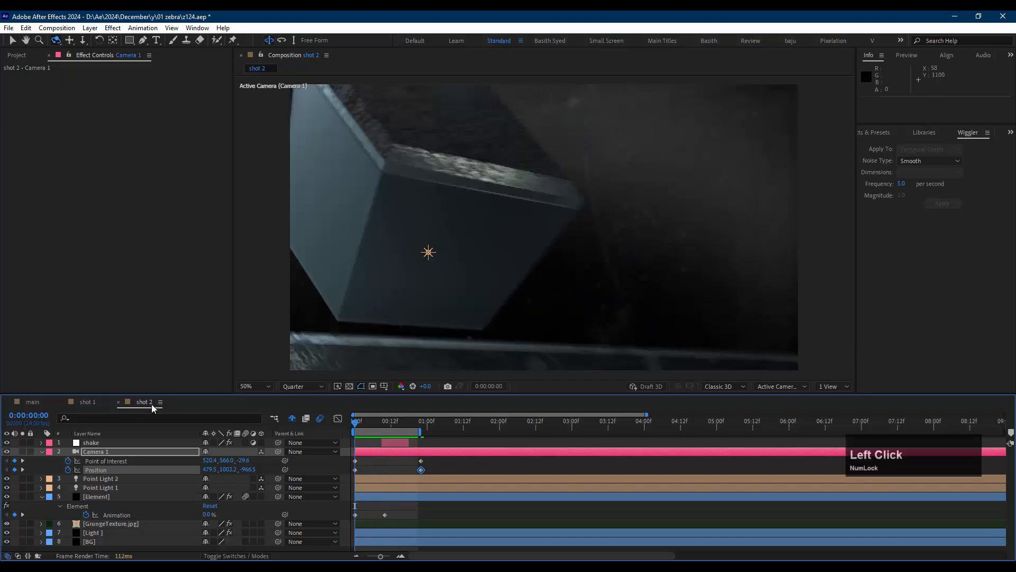
left_click(220, 224)
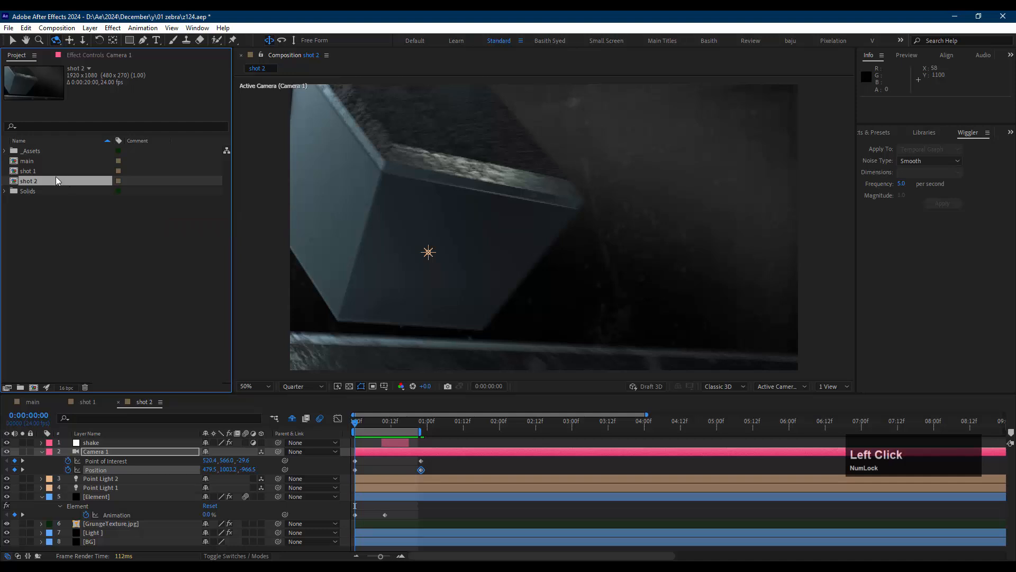
key("ctrl")
key("ctrl+d")
double_click(56, 192)
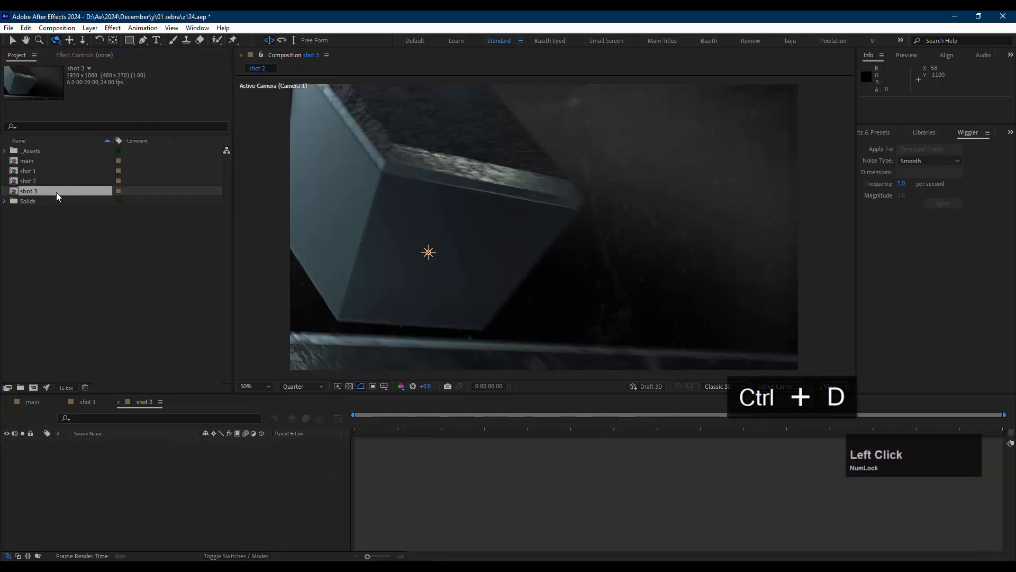
left_click(404, 421)
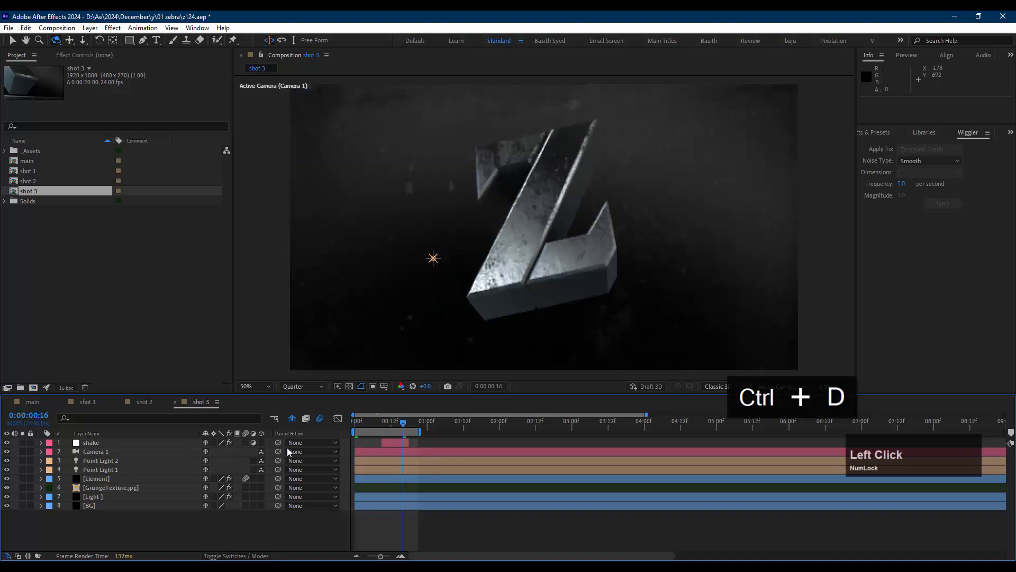
- Open Element's Scene Setup for shot 3, hide model 01, show model 02 instead, and accept the change
left_click(146, 479)
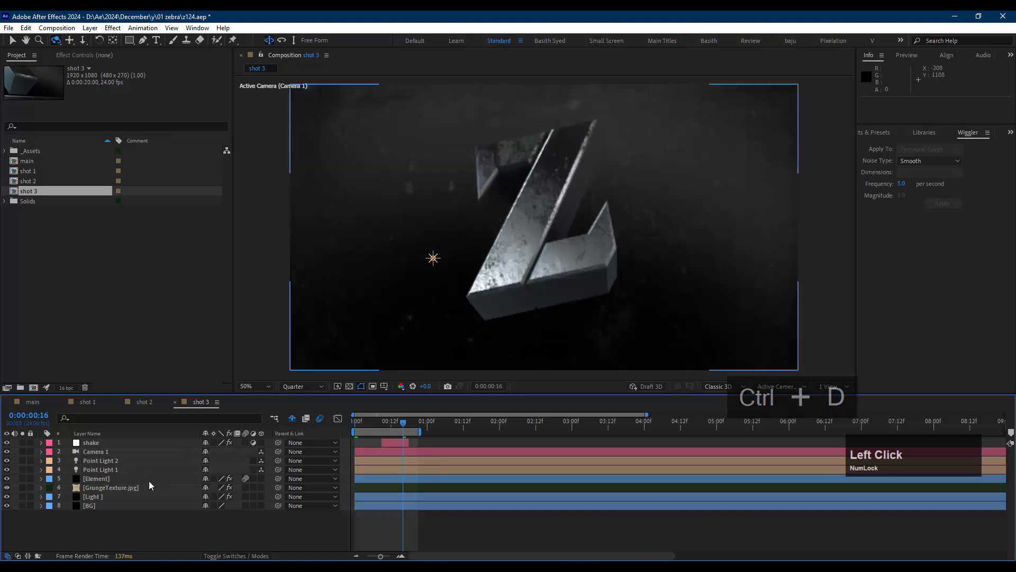
left_click(84, 56)
left_click(16, 114)
left_click(58, 101)
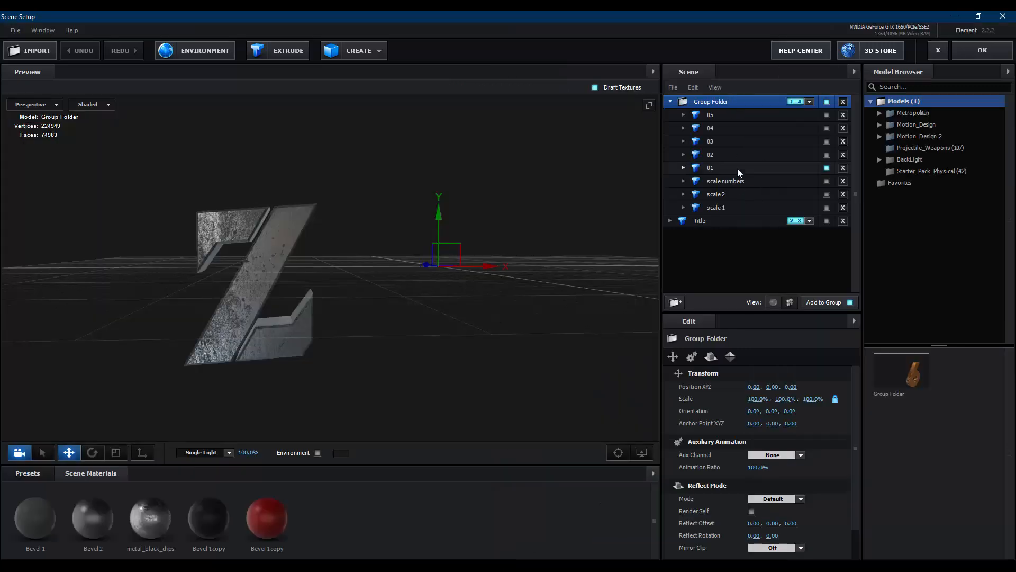
left_click(738, 168)
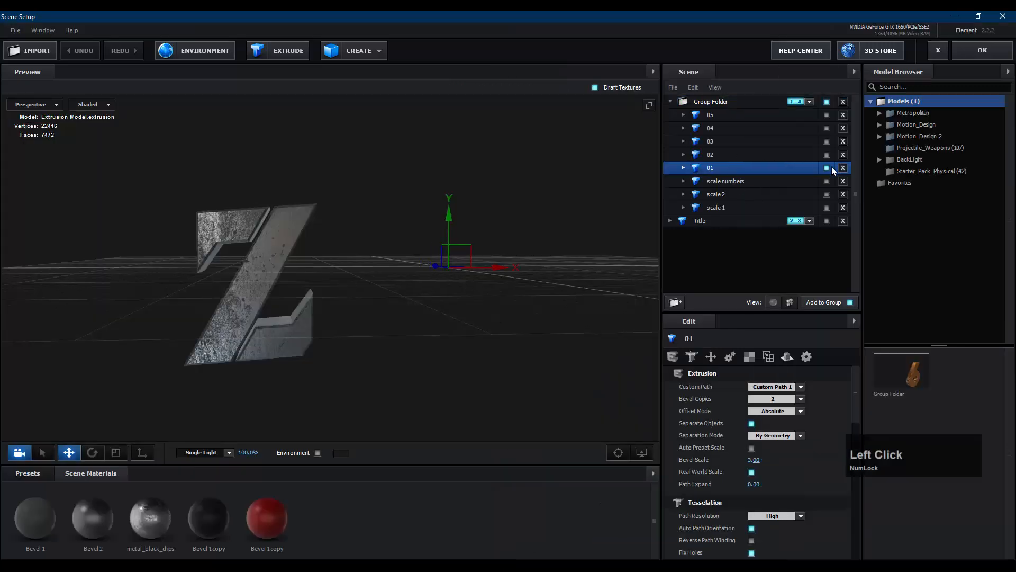
left_click(828, 168)
left_click(827, 154)
left_click(988, 51)
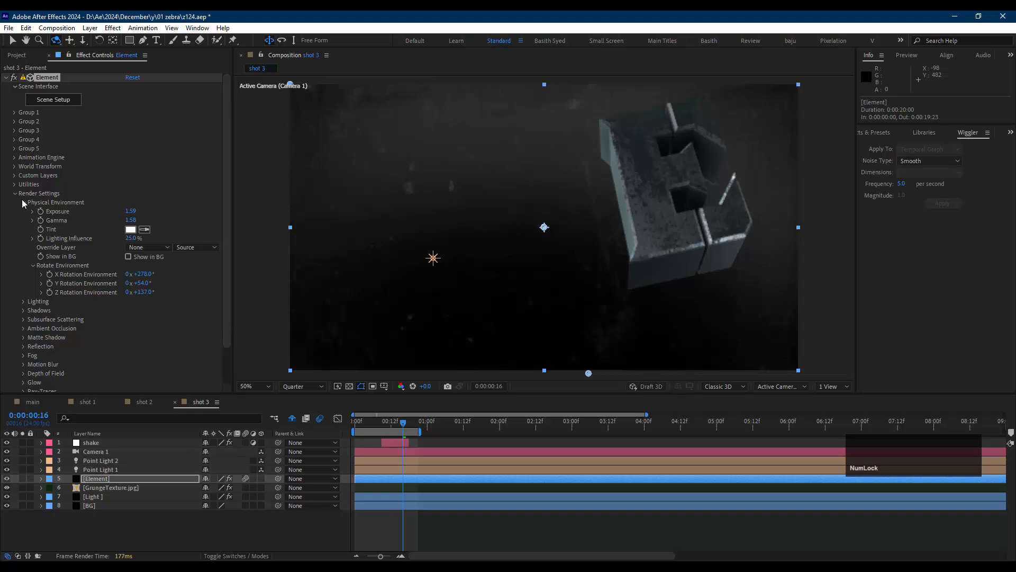
- Move the model back into frame by setting Element's World Position X to -256
left_click(18, 196)
left_click(15, 194)
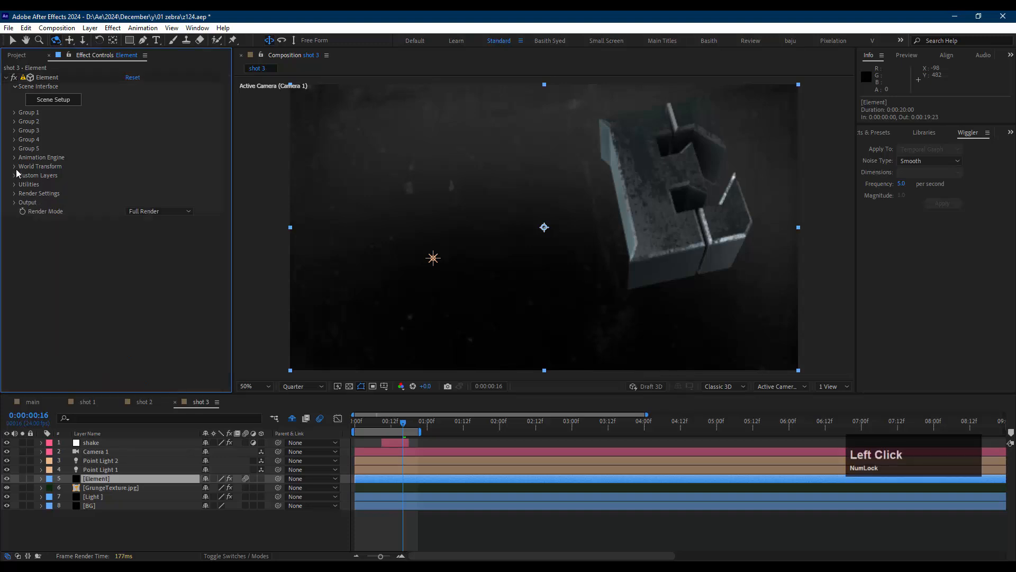
left_click(15, 167)
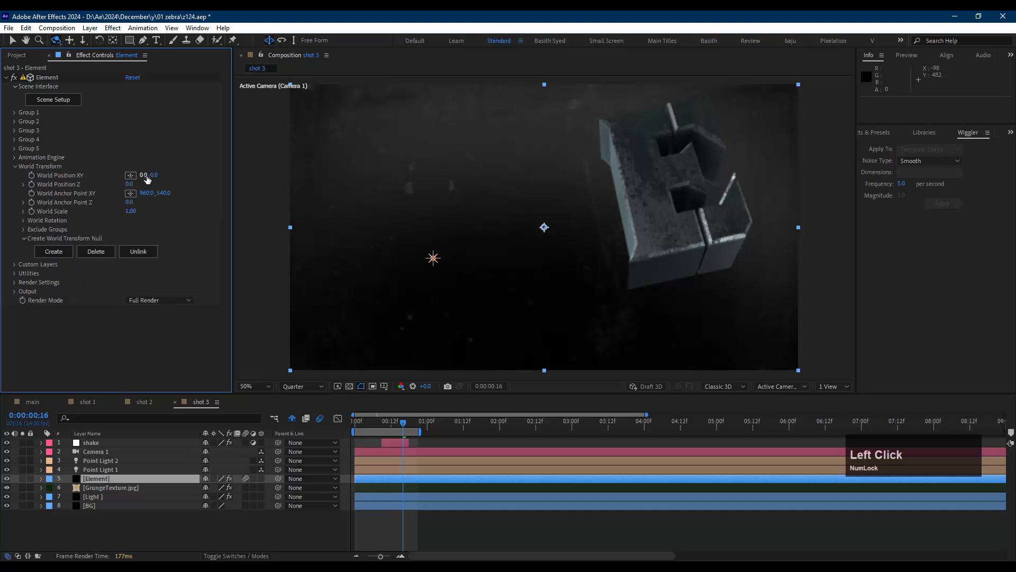
left_click_drag(146, 178, 39, 194)
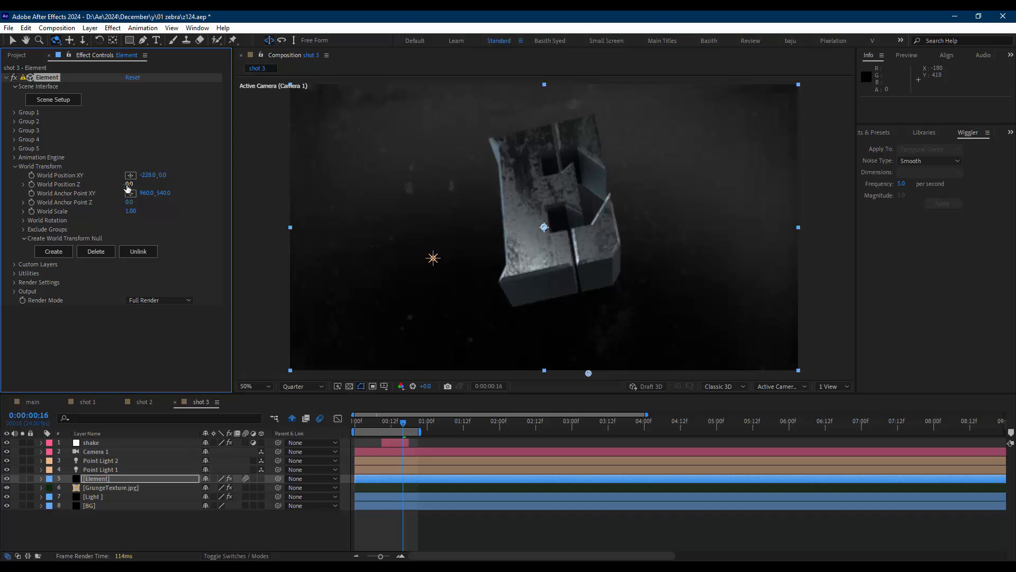
left_click(116, 478)
key("p")
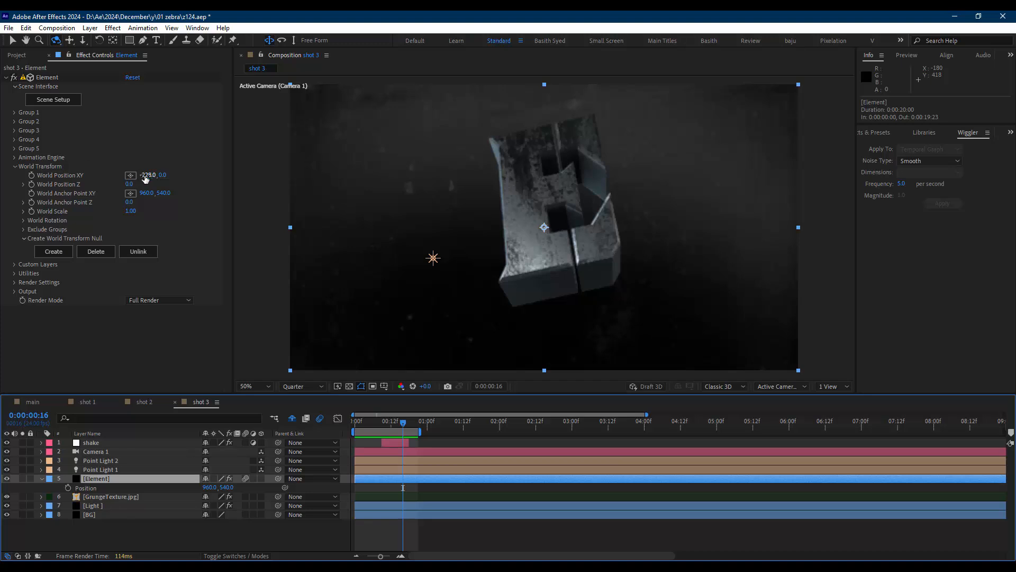
left_click_drag(145, 179, 137, 178)
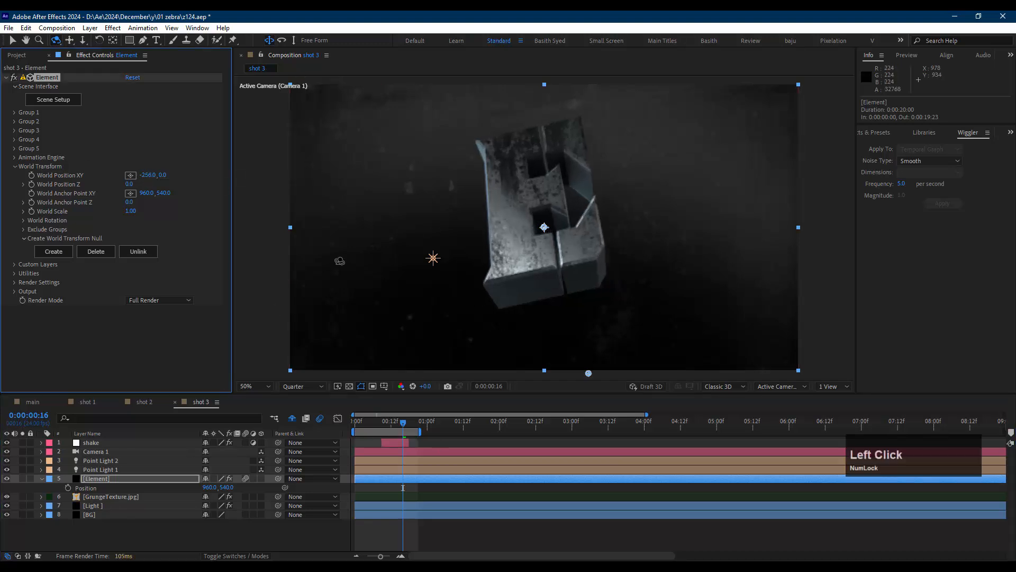
- Preview shot 3 from frame 0 to check the new model's assembly, and return to the first frame
left_click(362, 424)
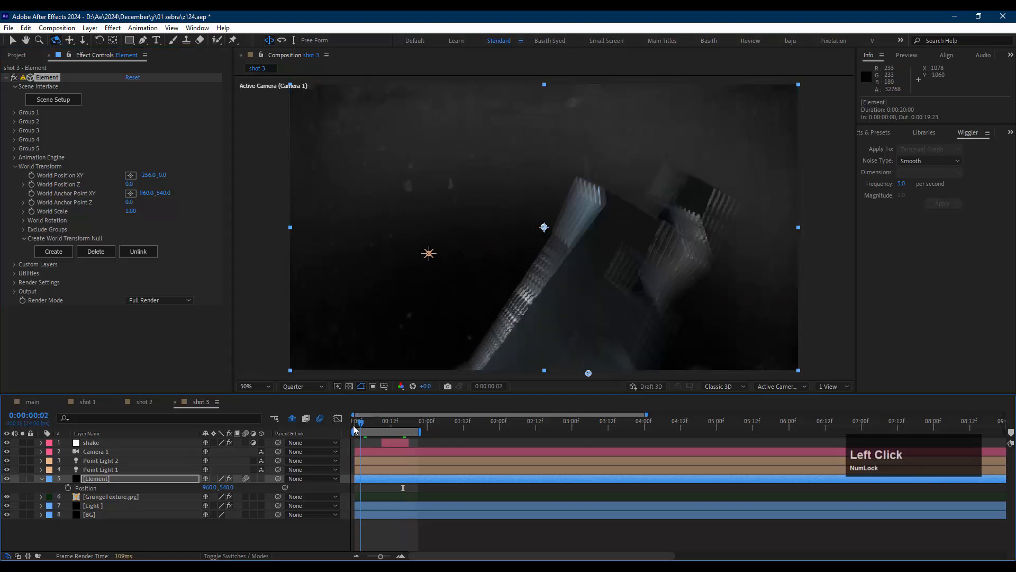
left_click_drag(354, 428, 340, 432)
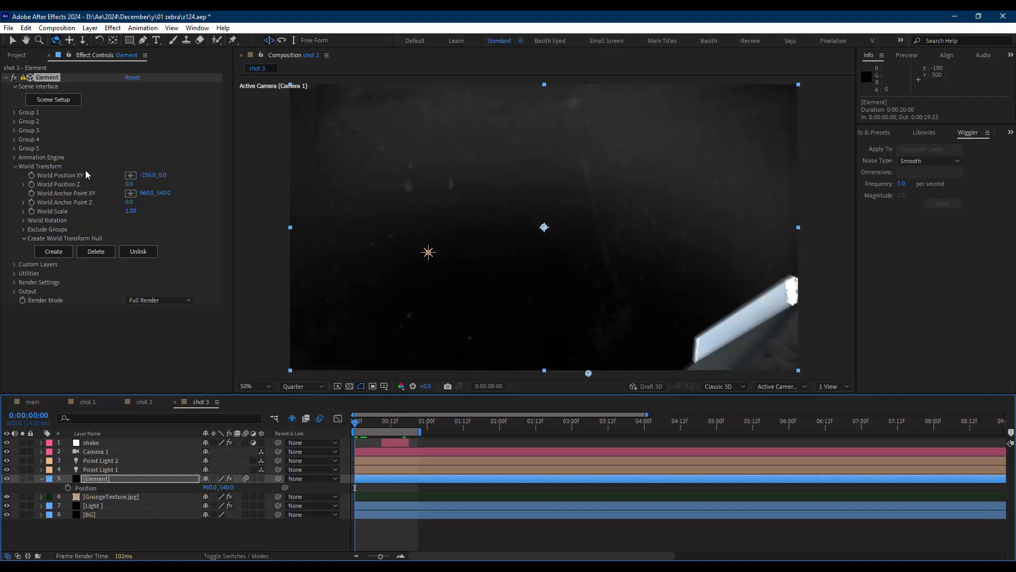
left_click(390, 485)
key("space")
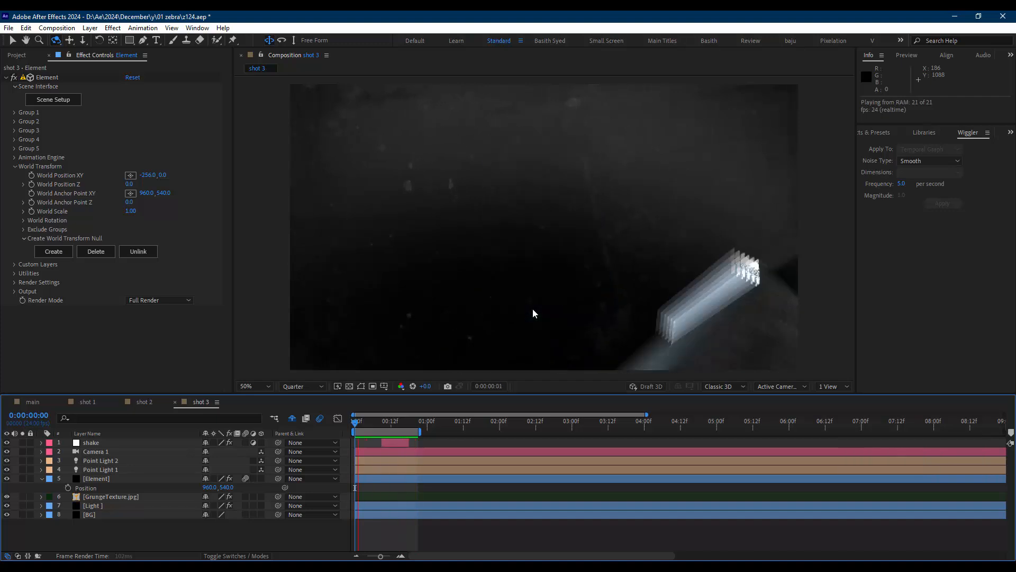
key("space")
left_click(354, 423)
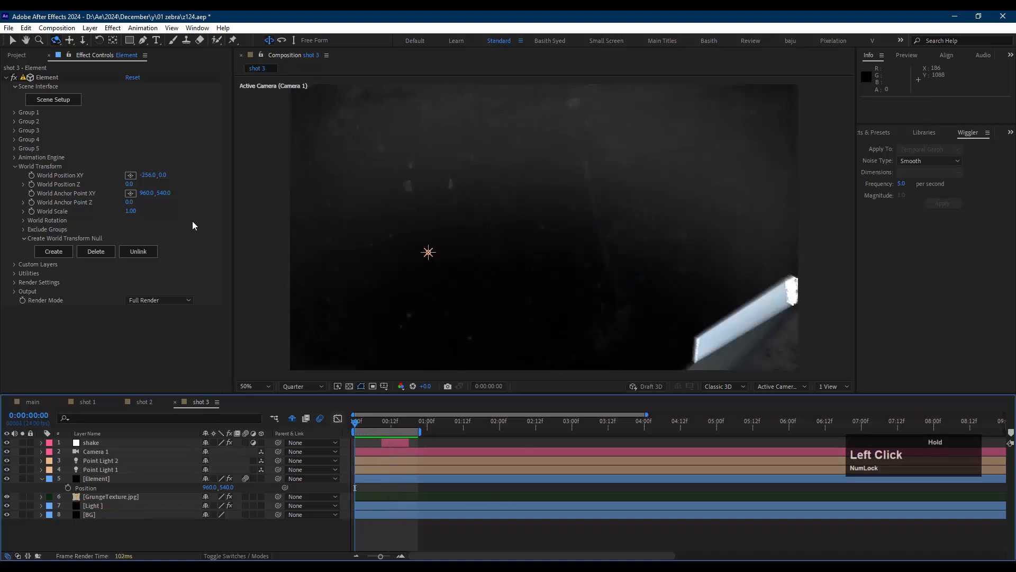
- Set Element's Group 1 Position XY to 642, 772 at frame 0, and preview the assembly
left_click(15, 113)
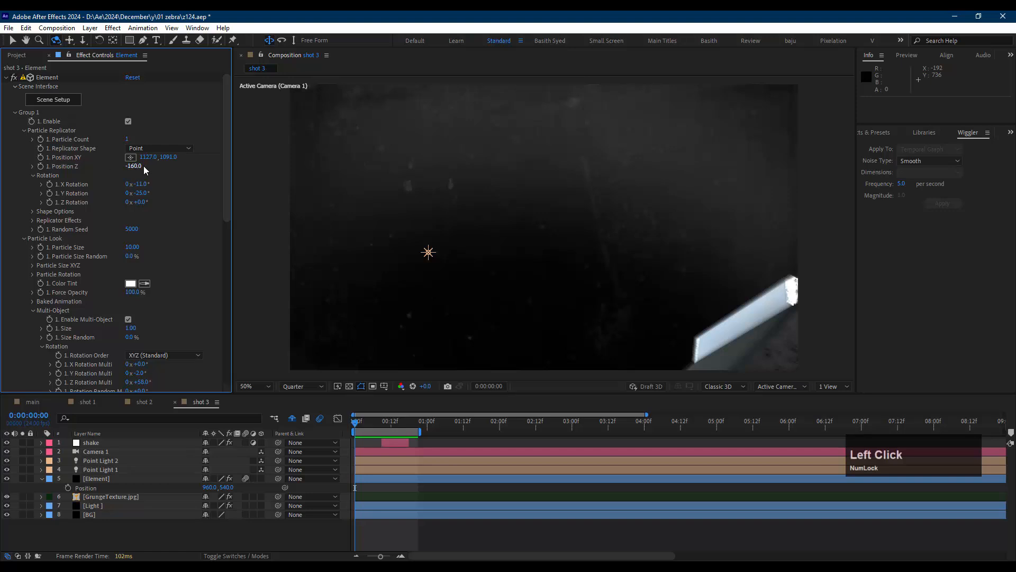
left_click_drag(148, 156, 32, 157)
left_click_drag(140, 157, 59, 160)
key("space")
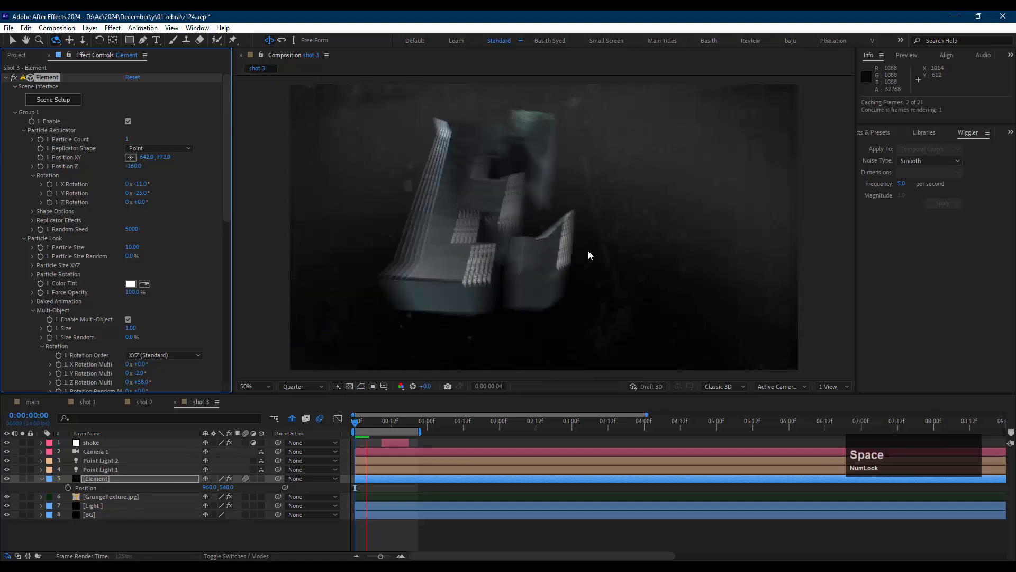
- Set Group 1's Z Rotation to 232° at frame 0, and preview the model's entrance
left_click(357, 423)
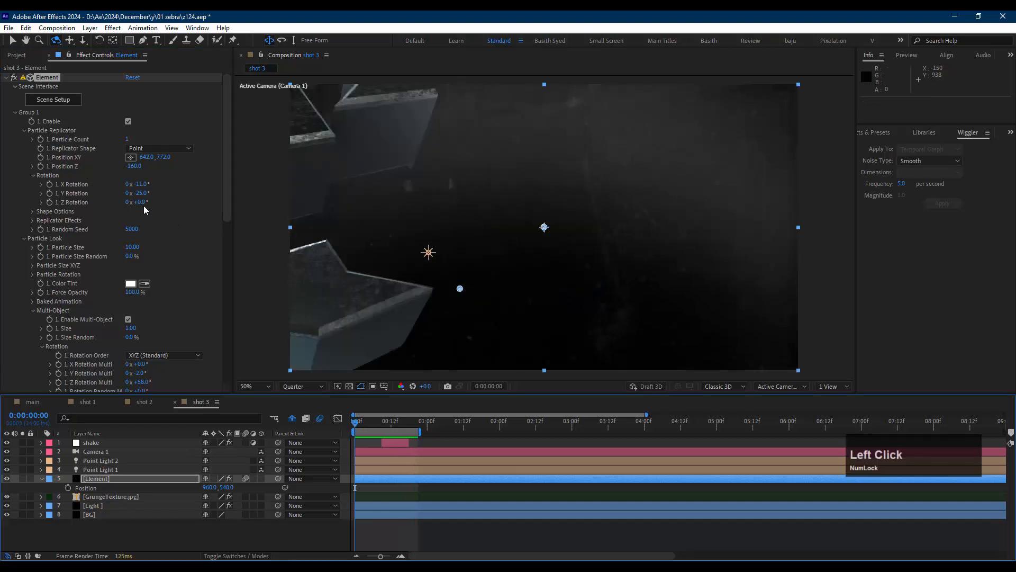
left_click_drag(148, 203, 262, 202)
key("space")
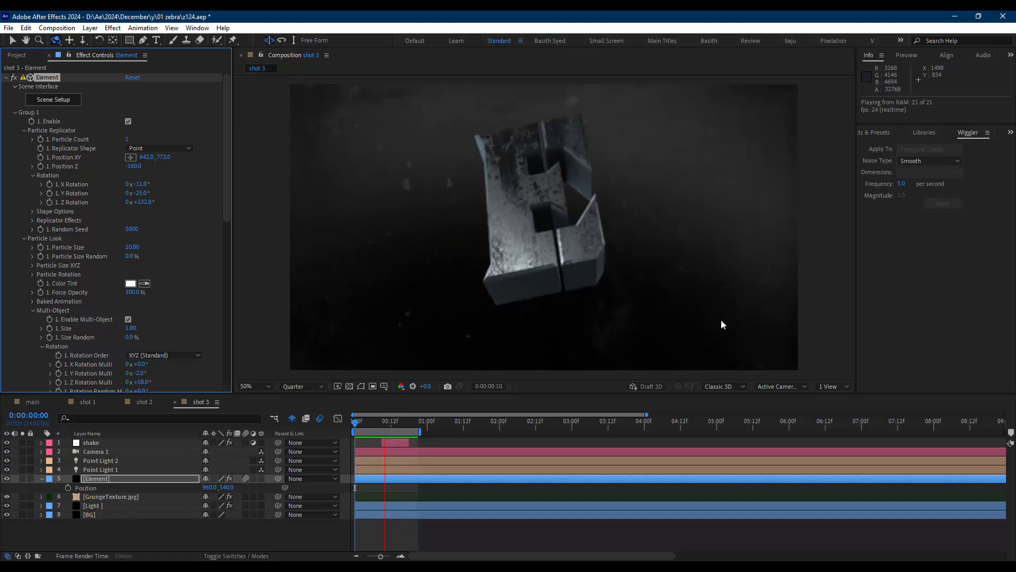
key("space")
- Tilt Camera 1 by setting its Z Rotation to -23°
left_click(109, 451)
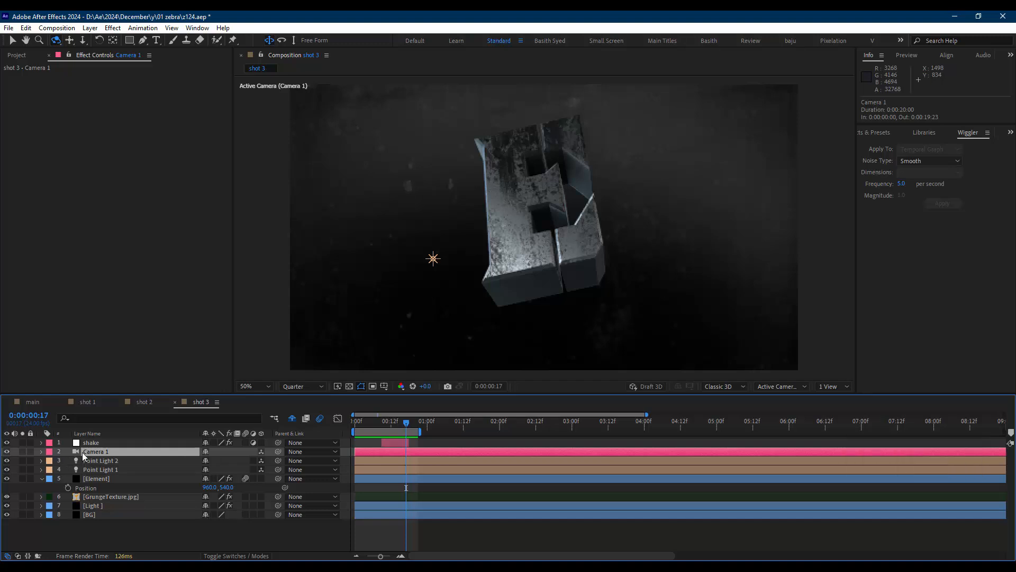
key("r")
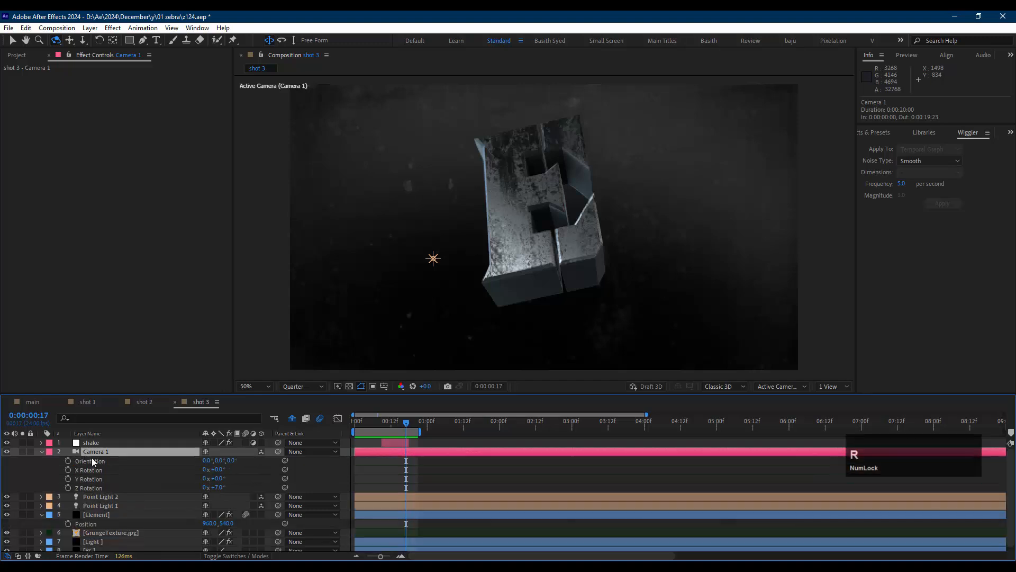
mouse_move(219, 487)
left_mouse_down()
mouse_move(228, 486)
mouse_move(202, 489)
mouse_move(231, 491)
mouse_move(230, 477)
mouse_move(221, 479)
mouse_move(229, 480)
left_mouse_up()
key("ctrl+z")
key("ctrl+z")
- Show Camera 1's keyframed properties and remove all Point of Interest and Position keyframes
left_click(151, 453)
key("c")
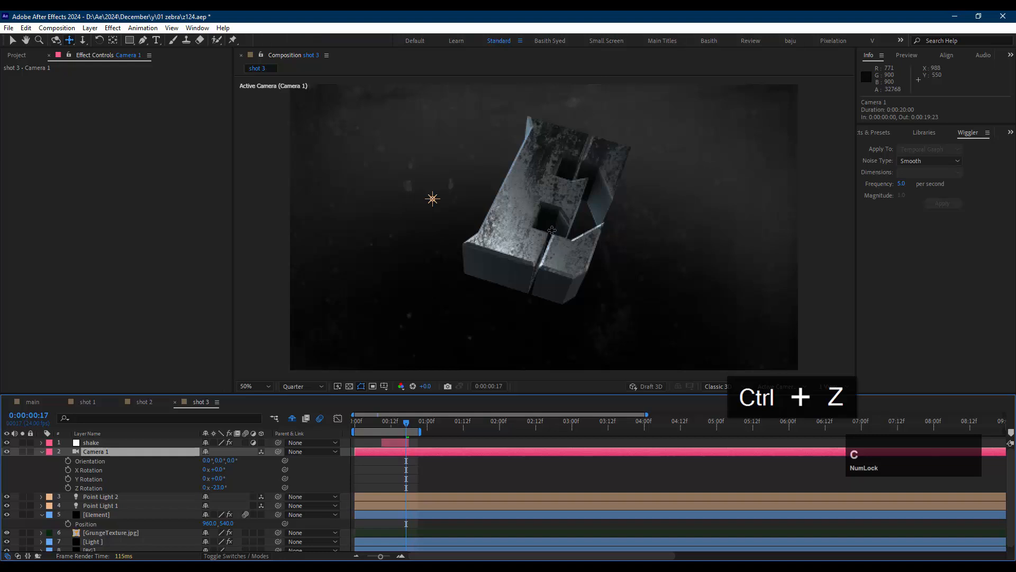
key("c")
key("u")
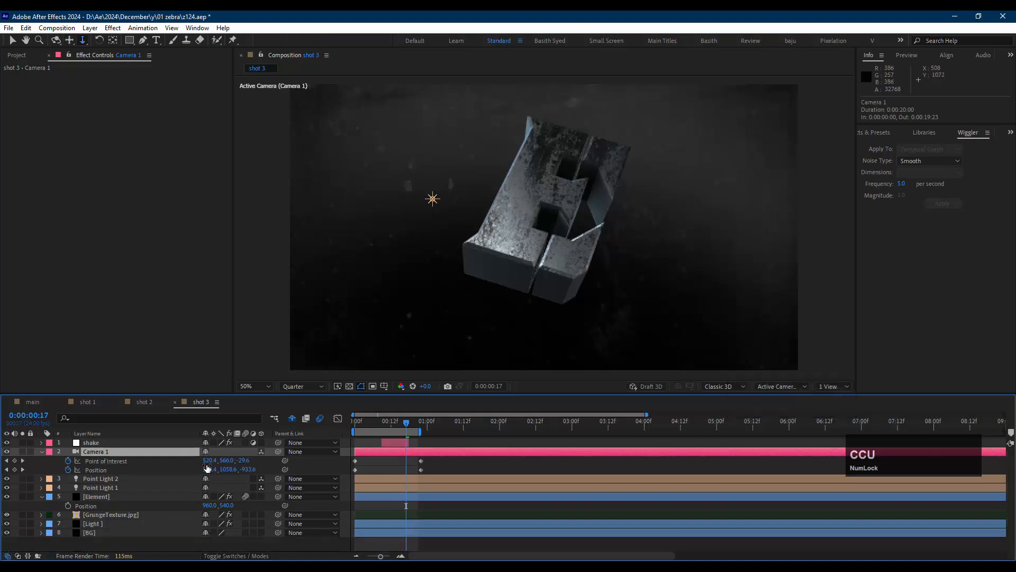
left_click_drag(68, 461, 69, 470)
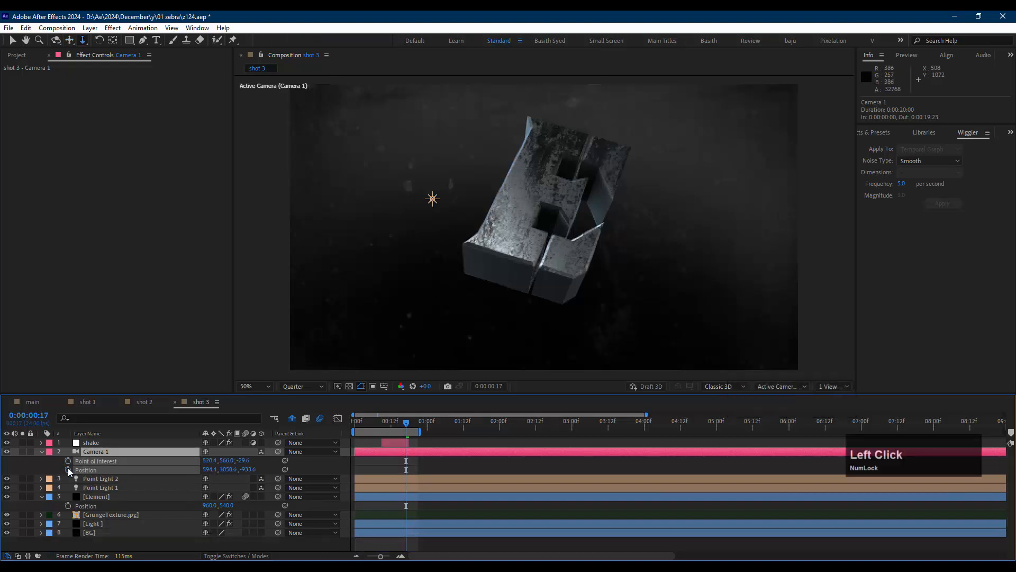
- Reframe Camera 1 at frame 17 to a position of about 555, 934, -916, comparing with shot 2 at frame 16
key("c")
key("c")
left_click_drag(557, 249, 571, 283)
left_click_drag(577, 283, 566, 251)
left_click(148, 403)
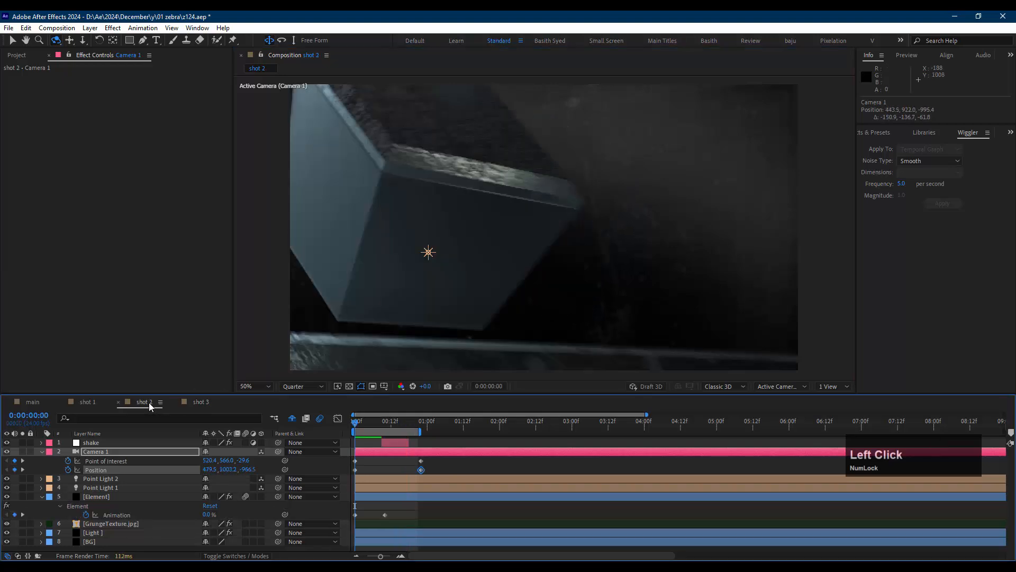
left_click_drag(399, 422, 403, 421)
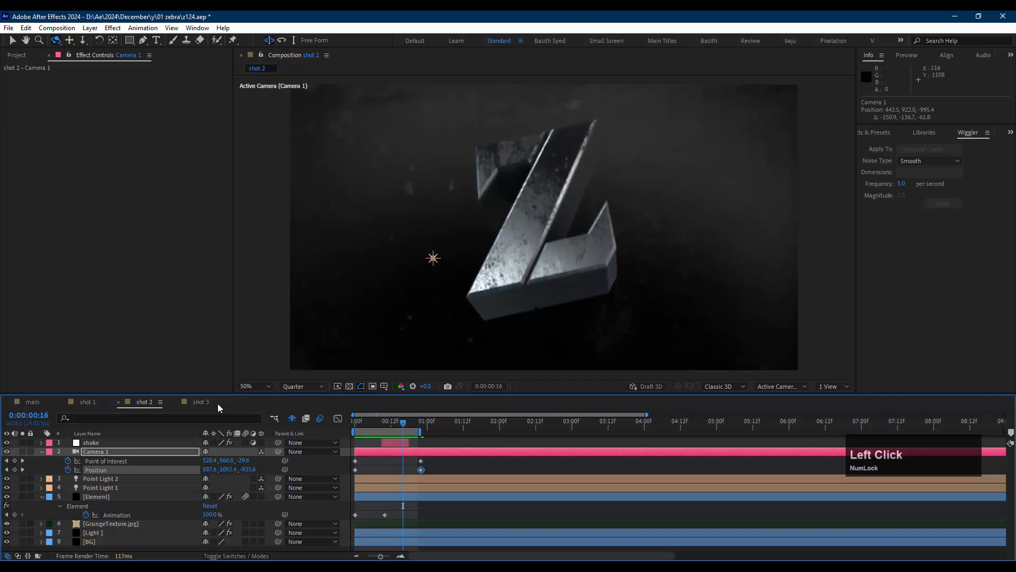
left_click(198, 401)
mouse_move(583, 219)
left_mouse_down()
mouse_move(581, 203)
mouse_move(566, 217)
left_mouse_up()
key("c")
key("c")
key("c")
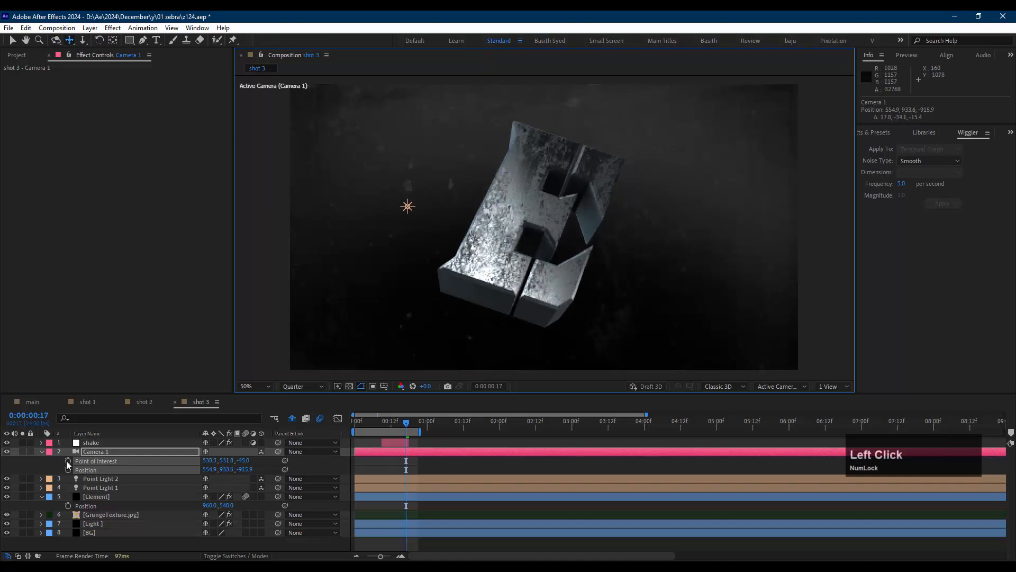
- Add Point of Interest and Position keyframes to Camera 1 and move them to frame 20
left_click(315, 468)
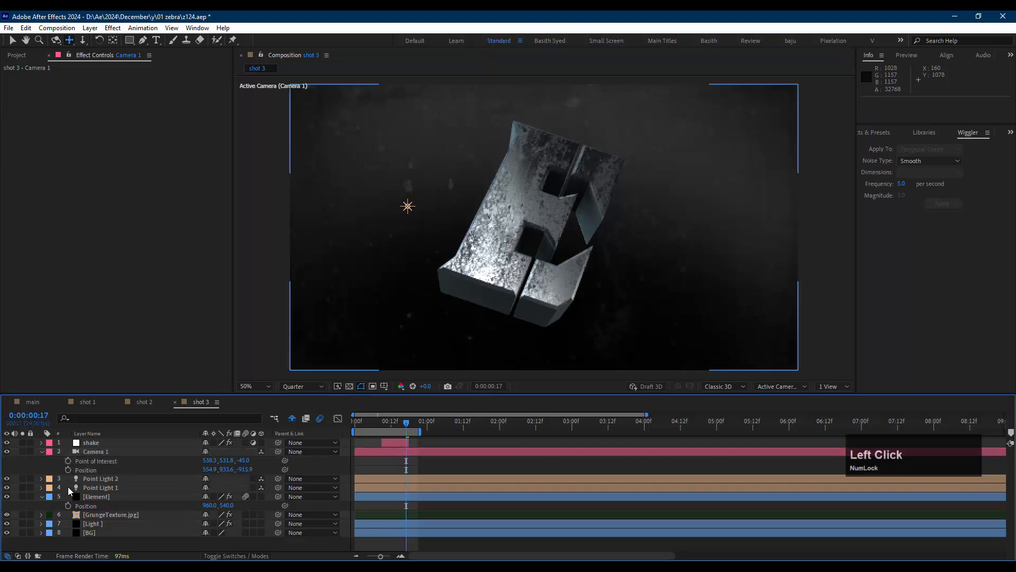
left_click(68, 460)
left_click(67, 470)
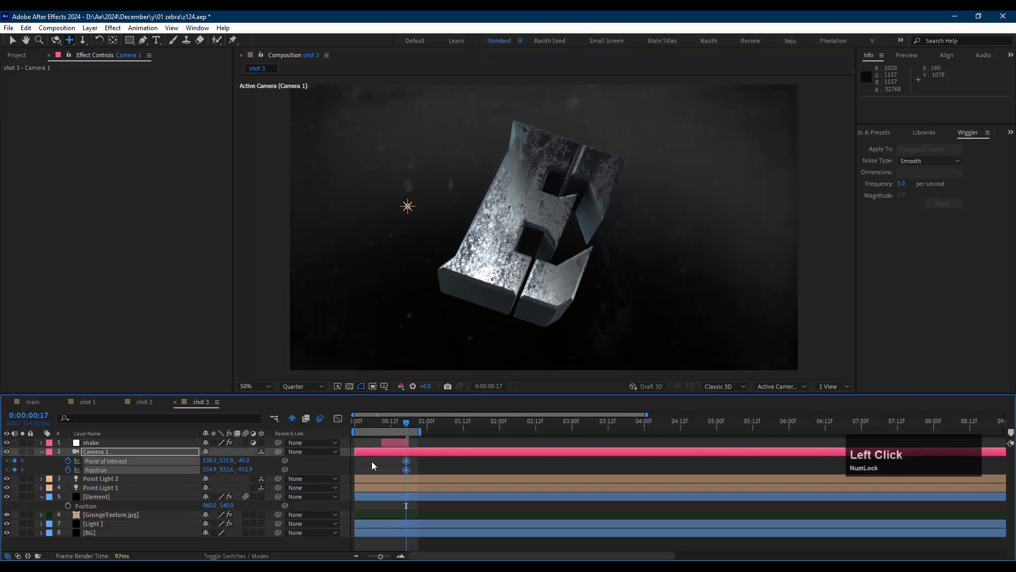
left_click_drag(406, 462, 414, 466)
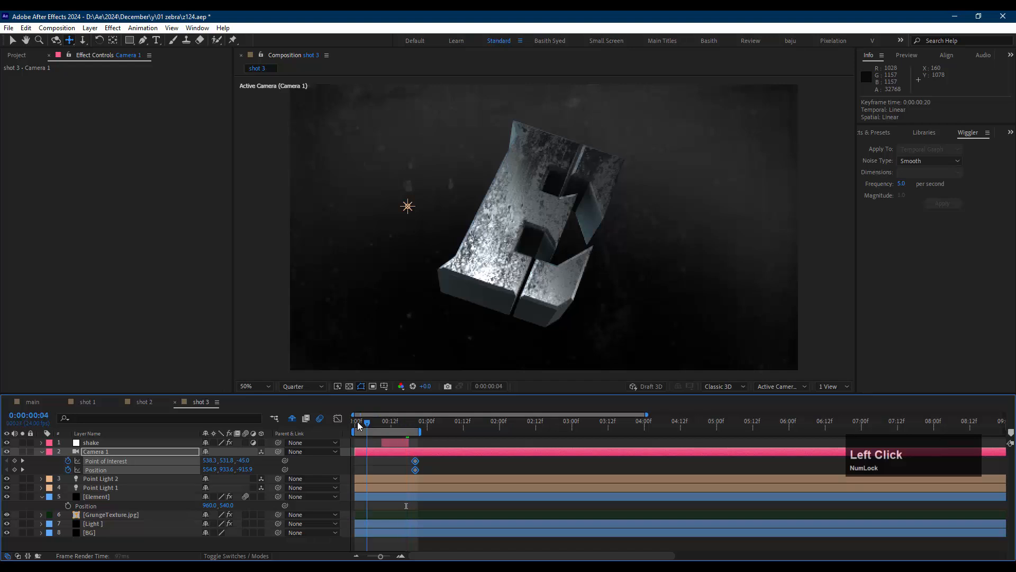
- Orbit Camera 1 at frame 0 to a position of about 362, 1028, -853 as the starting view
left_click_drag(358, 425, 355, 424)
key("c")
left_click_drag(512, 268, 567, 239)
key("c")
key("c")
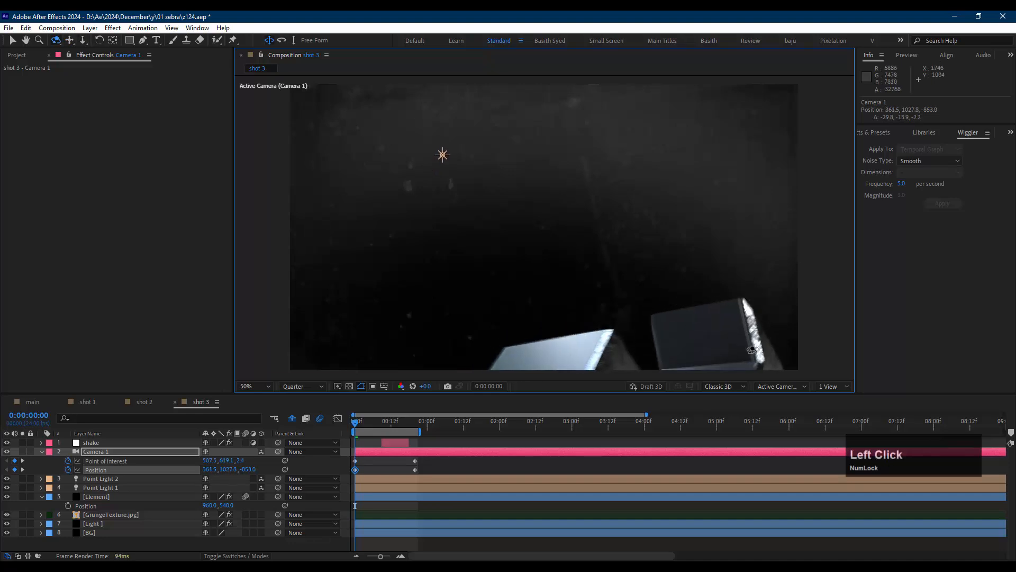
key("c")
key("v")
- Preview the camera move and shift Camera 1's closing keyframes to frame 21
left_click(429, 468)
key("space")
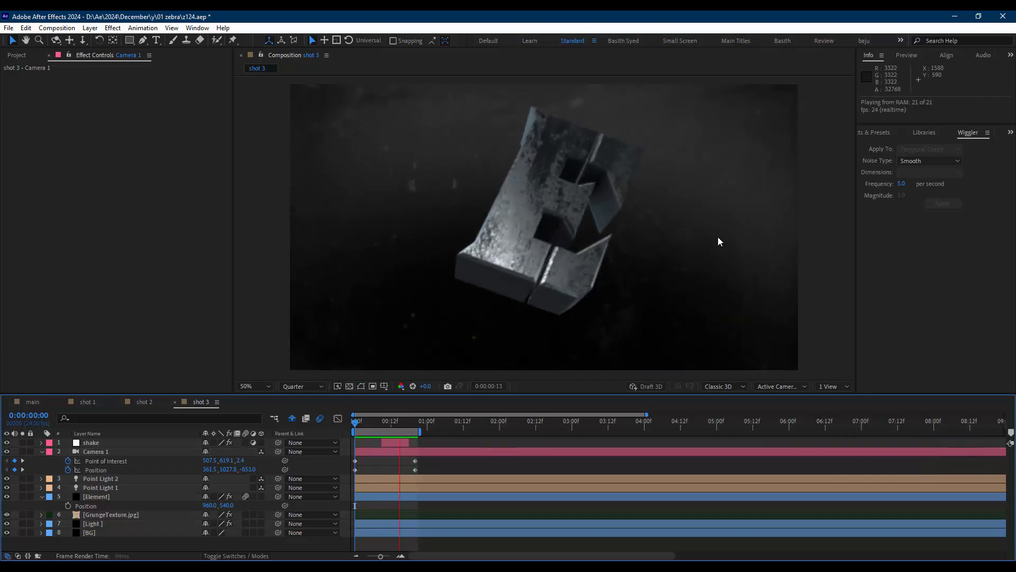
key("space")
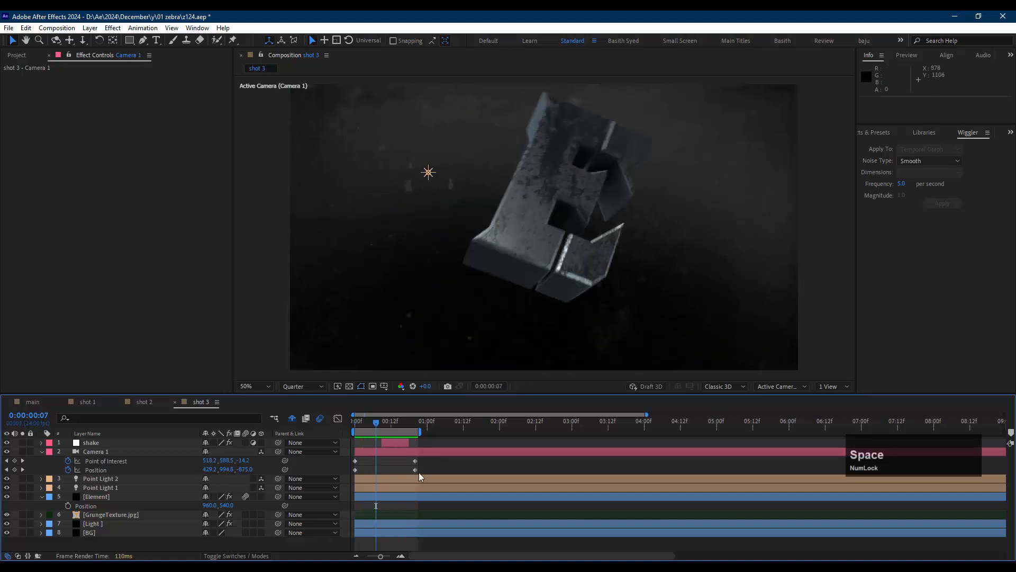
mouse_move(427, 464)
left_mouse_down()
mouse_move(408, 479)
mouse_move(418, 462)
left_mouse_up()
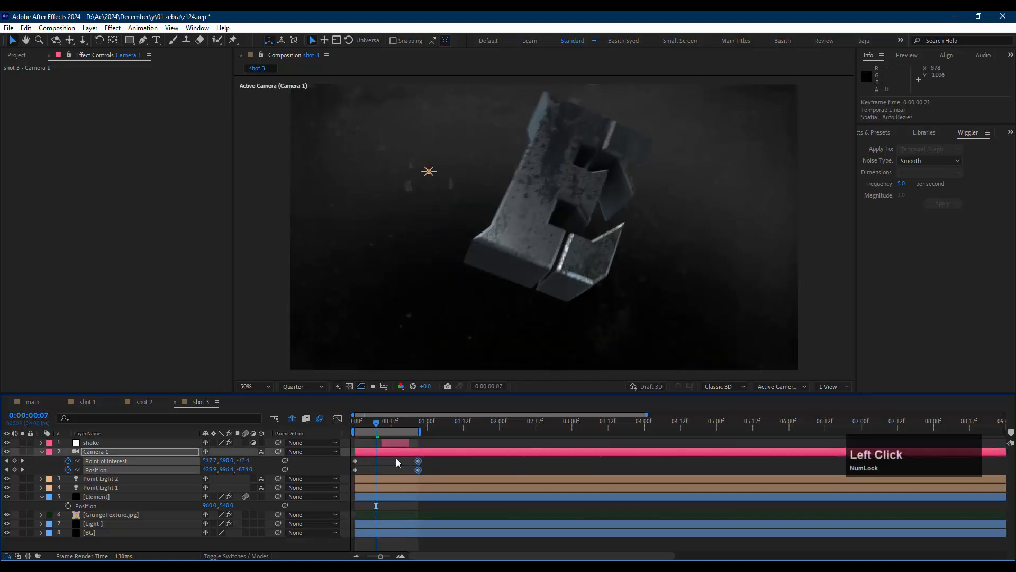
- Duplicate the shot 3 composition in the project, open the copy and select its Element layer
left_click(43, 57)
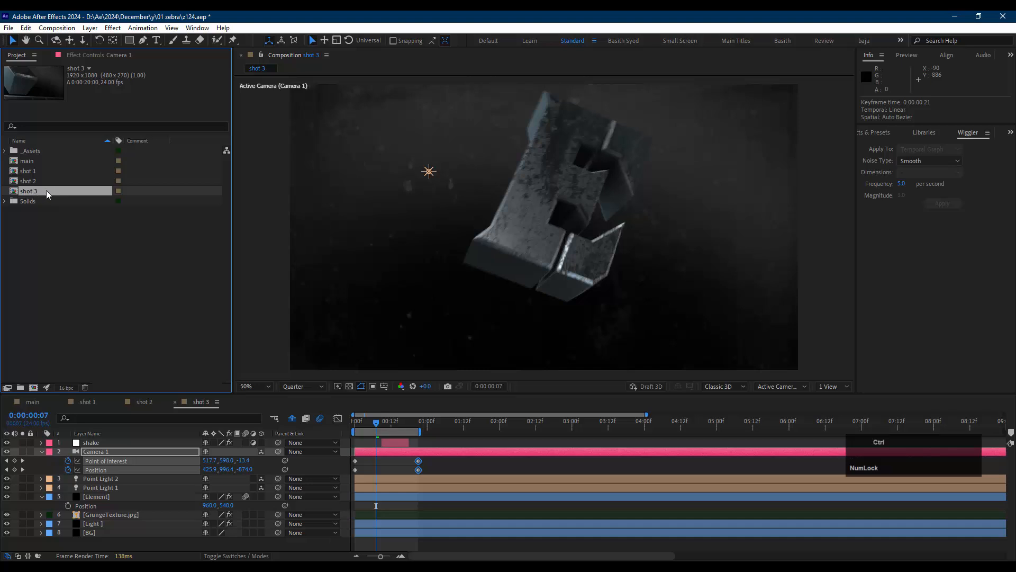
key("ctrl+d")
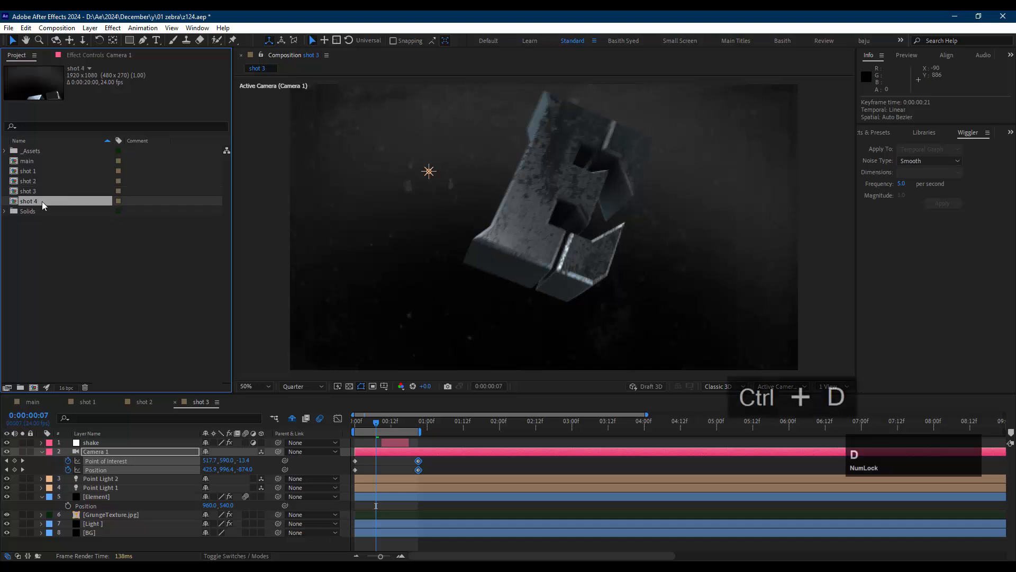
double_click(43, 205)
left_click(95, 477)
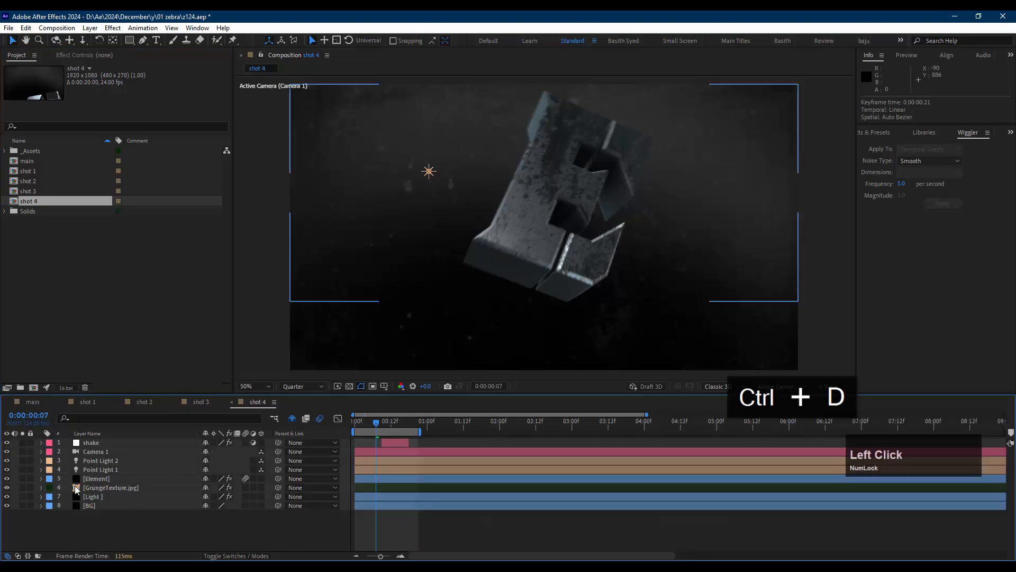
- Open the Element layer's Scene Setup, show only model 03 in the Group Folder and apply the scene to shot 4
left_click(84, 55)
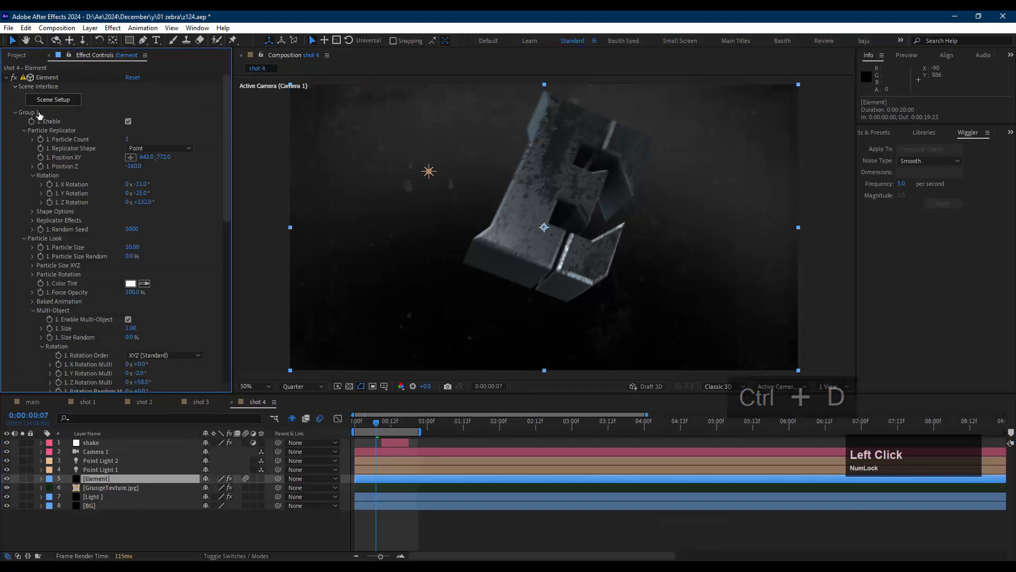
left_click(15, 112)
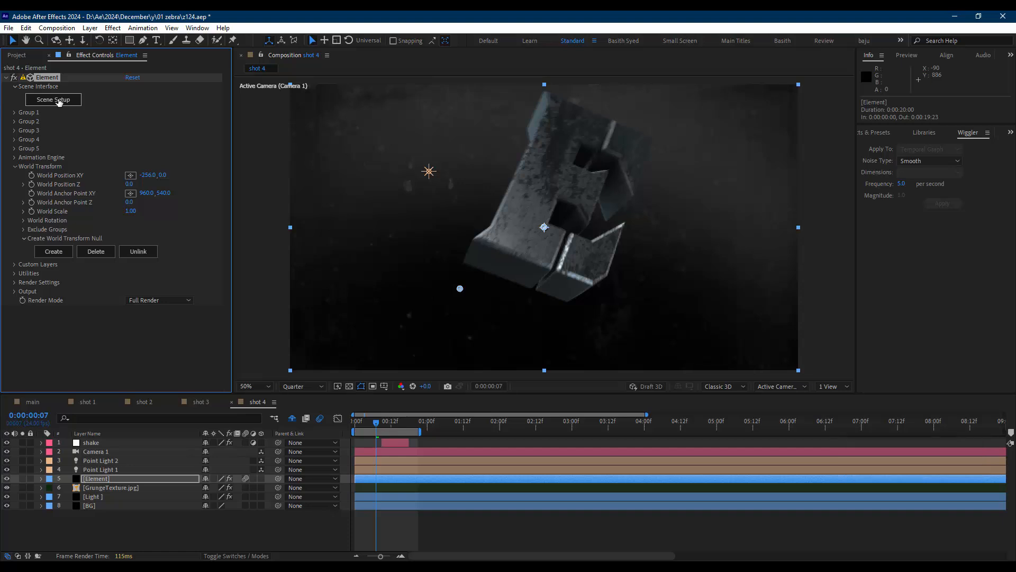
left_click(59, 101)
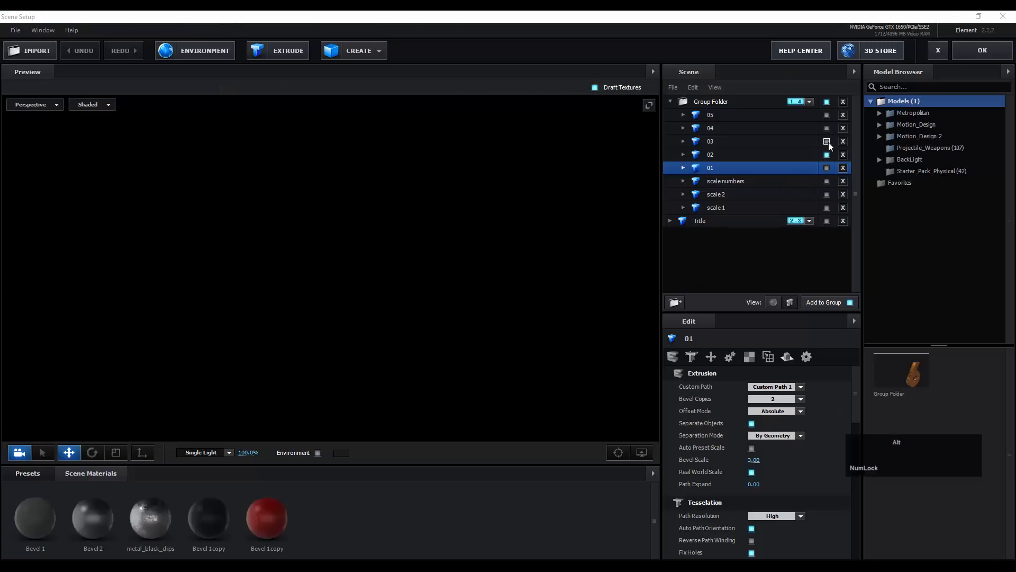
left_click(828, 142, "alt")
left_click(788, 145)
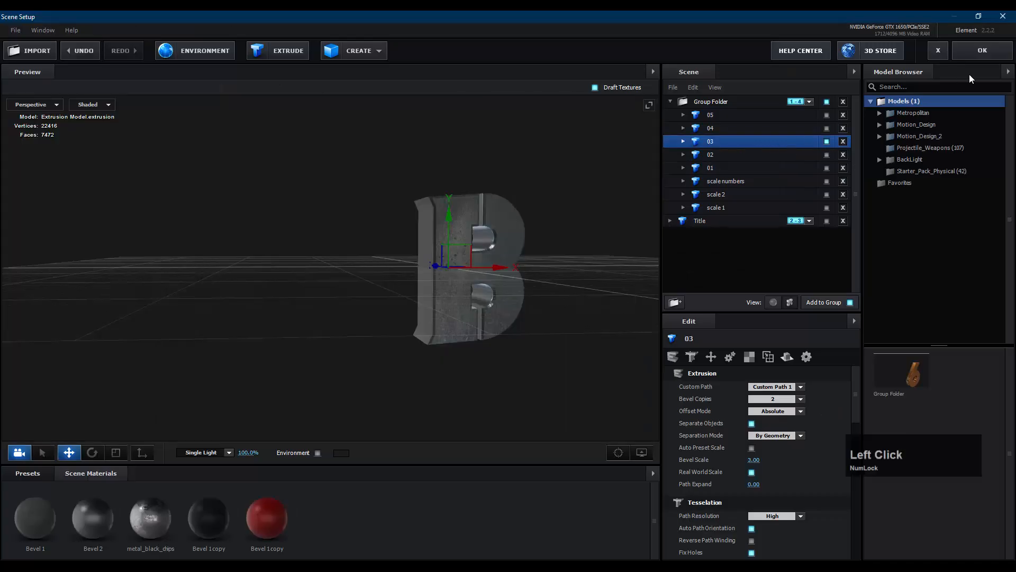
left_click(975, 53)
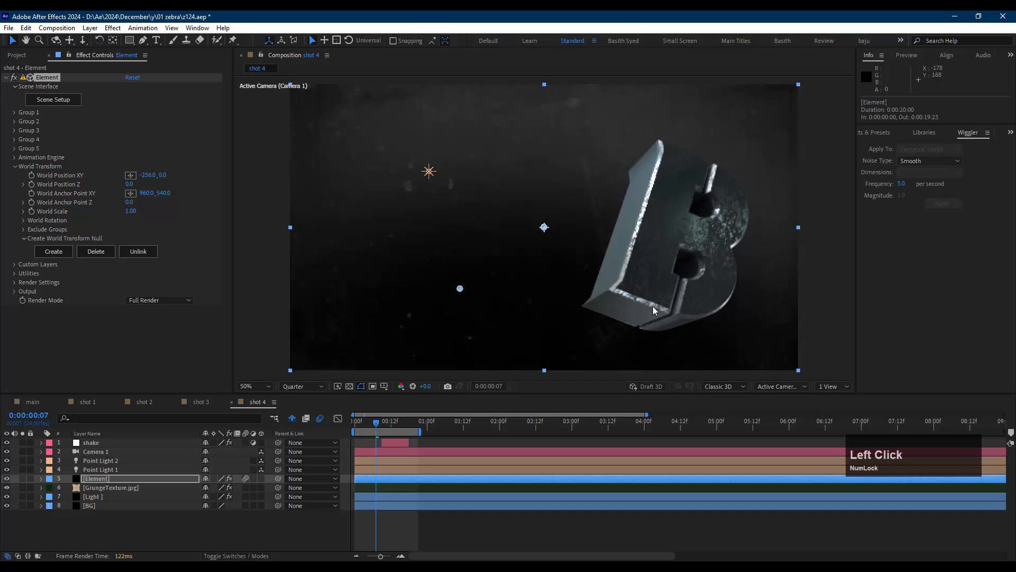
- Recentre the B model in frame by setting Element's World Position XY to -523, 87
left_click(76, 479)
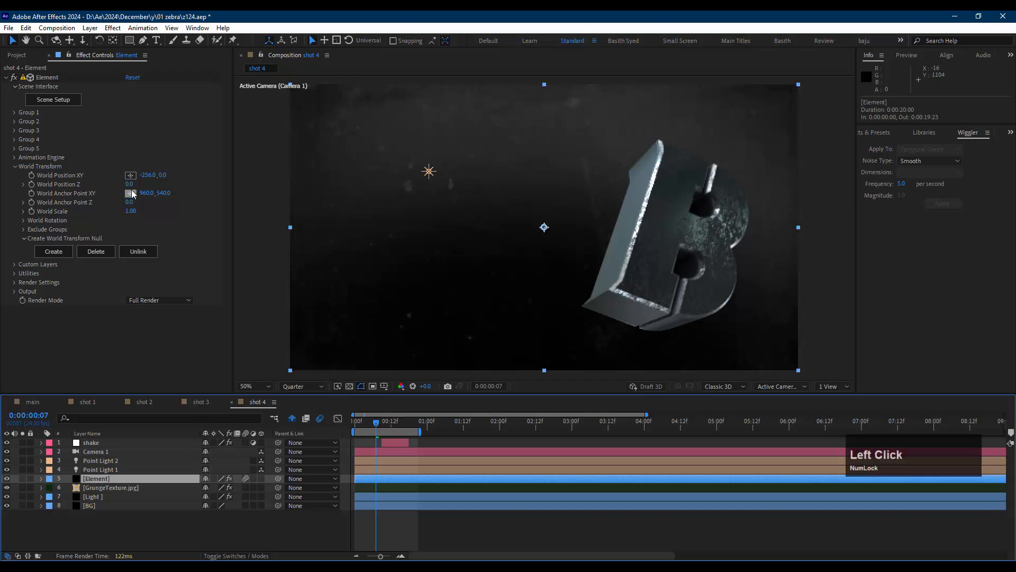
left_click_drag(143, 178, 11, 186)
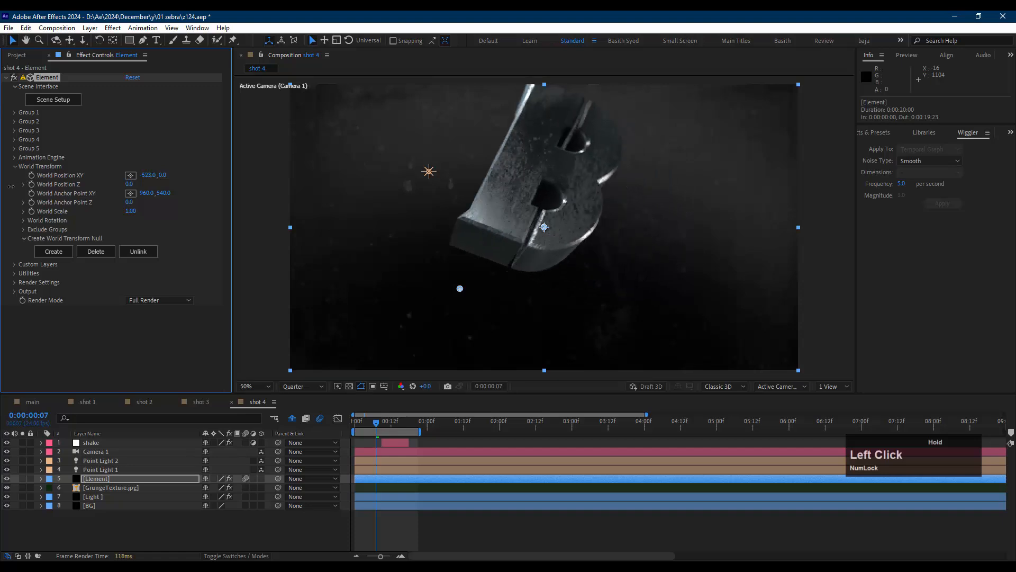
left_click_drag(145, 183, 198, 176)
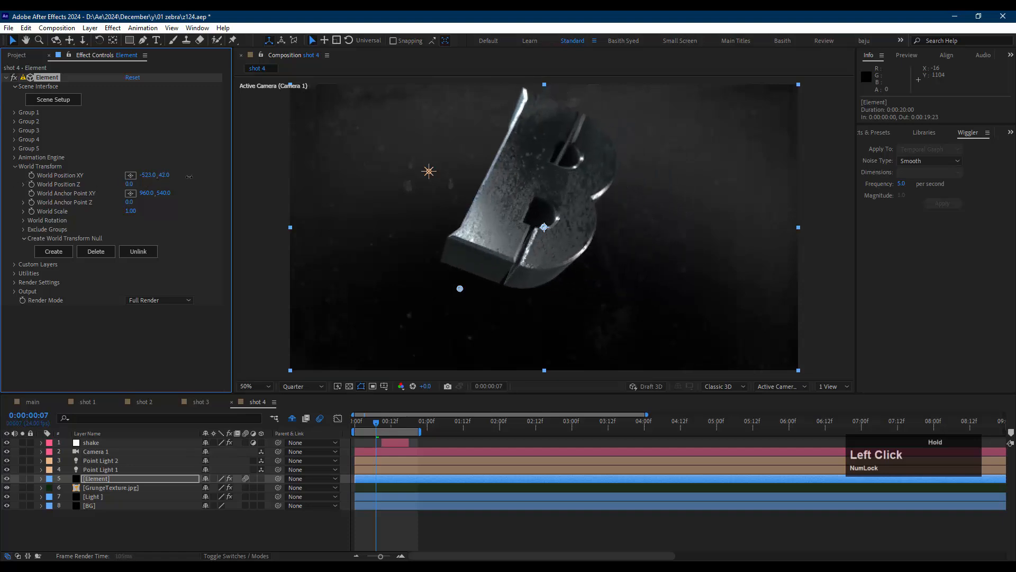
- Set Camera 1's Z Rotation to about 12° and preview the shot
left_click(116, 453)
key("r")
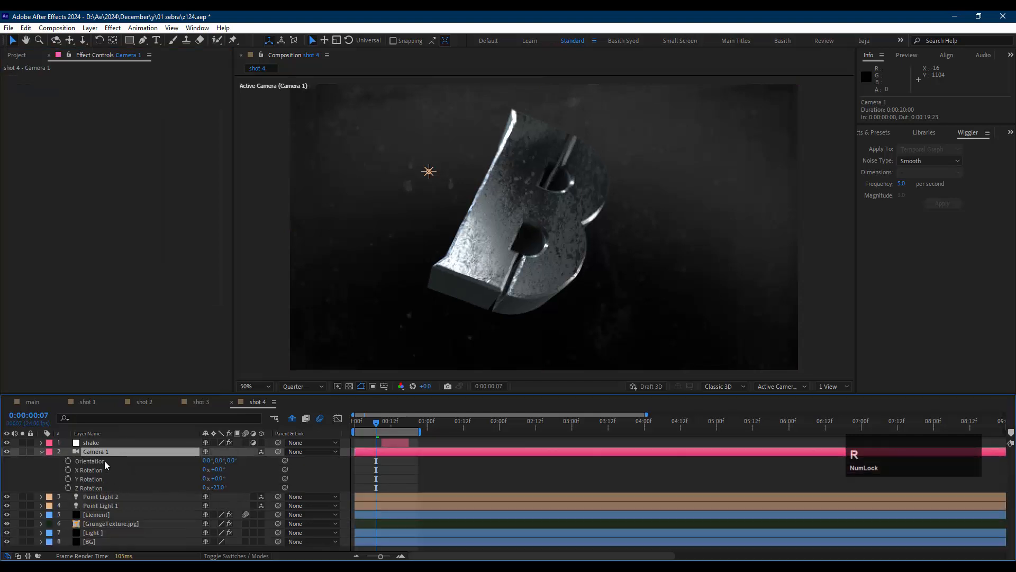
mouse_move(219, 487)
left_mouse_down()
mouse_move(252, 488)
mouse_move(222, 490)
left_mouse_up()
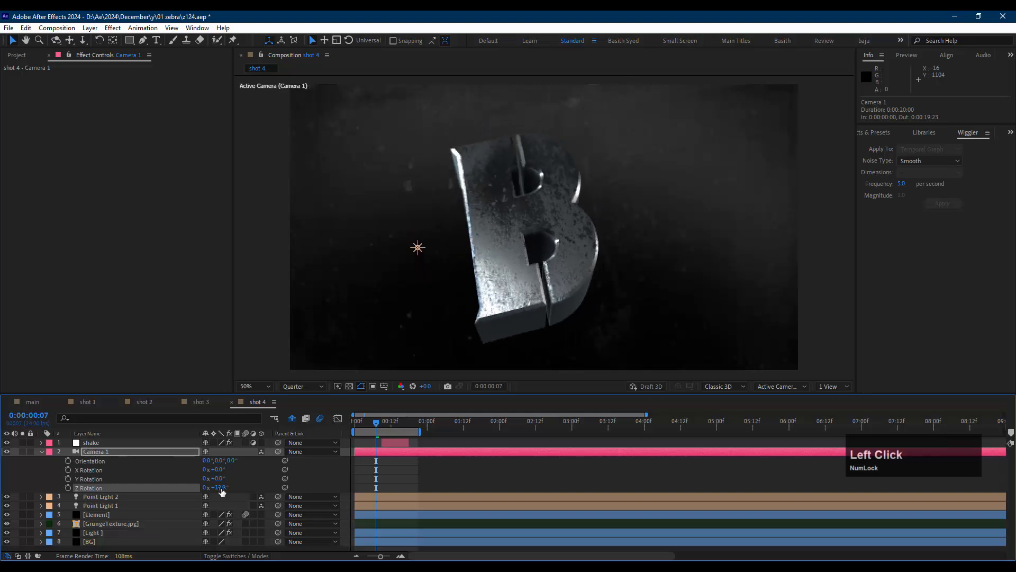
left_click(417, 483)
key("space")
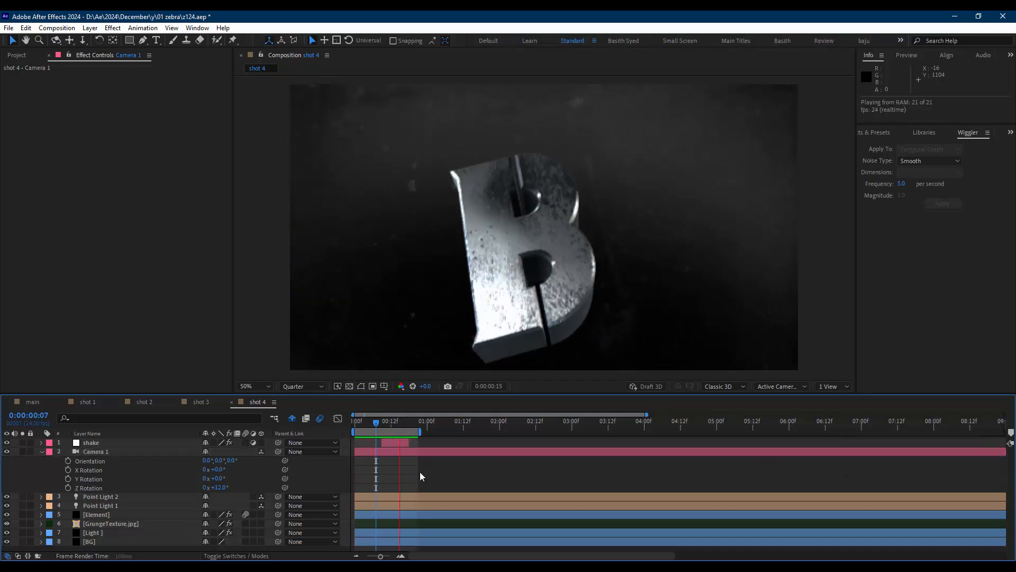
key("space")
left_click(416, 454)
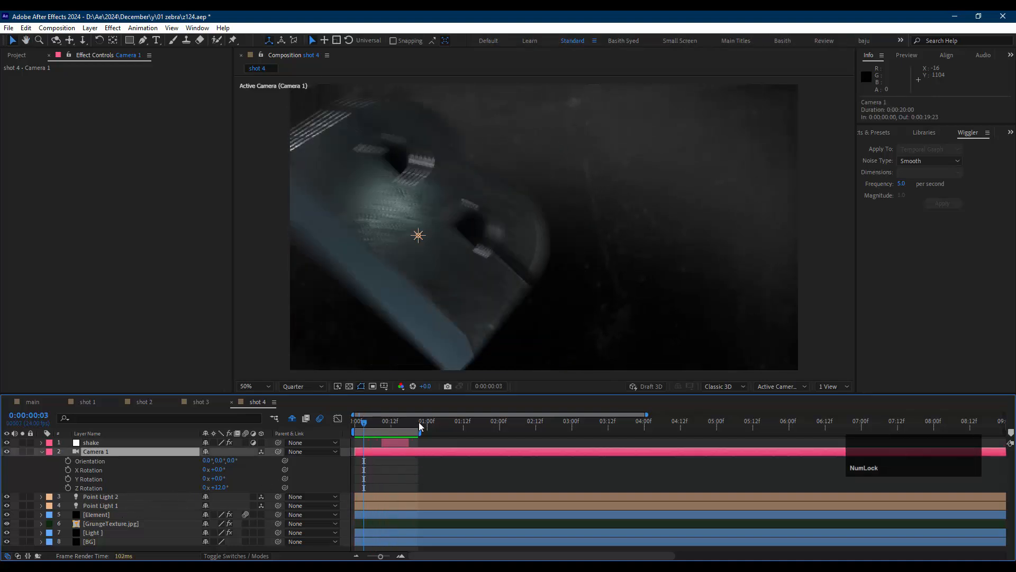
- At frame 21, set Element's World Position XY to -468, -23 and World Rotation to X 19°, Y -13°, Z 29°
left_click_drag(419, 426, 420, 427)
left_click(97, 514)
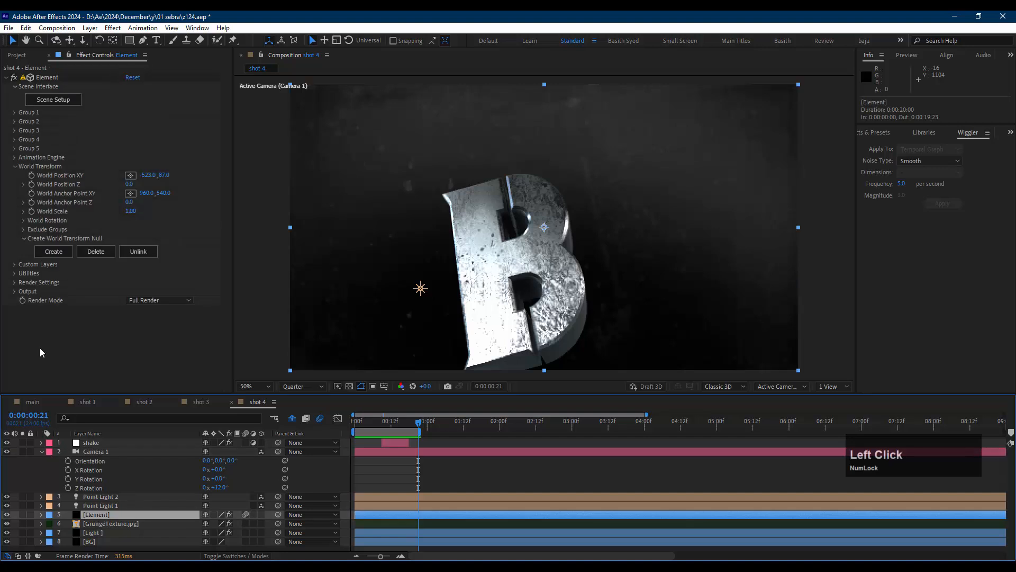
mouse_move(157, 175)
left_mouse_down()
mouse_move(113, 169)
mouse_move(174, 176)
left_mouse_up()
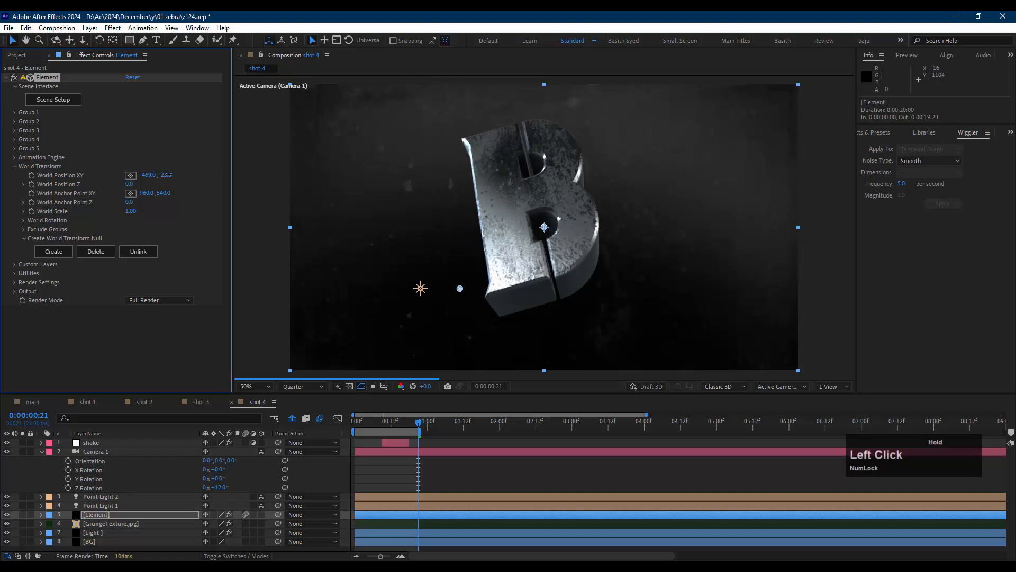
left_click(23, 221)
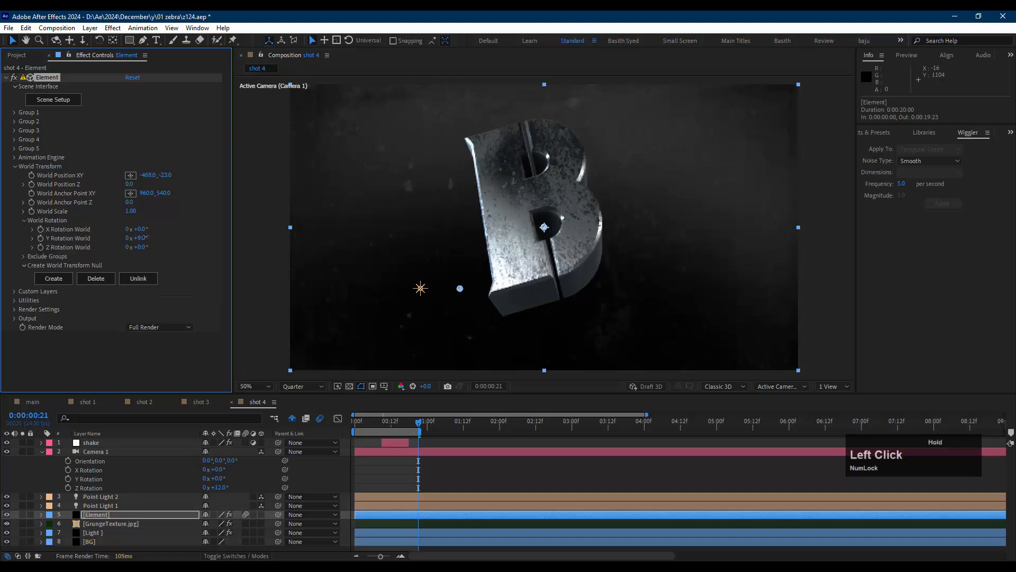
mouse_move(144, 237)
left_mouse_down()
mouse_move(131, 234)
mouse_move(156, 247)
mouse_move(153, 227)
left_mouse_up()
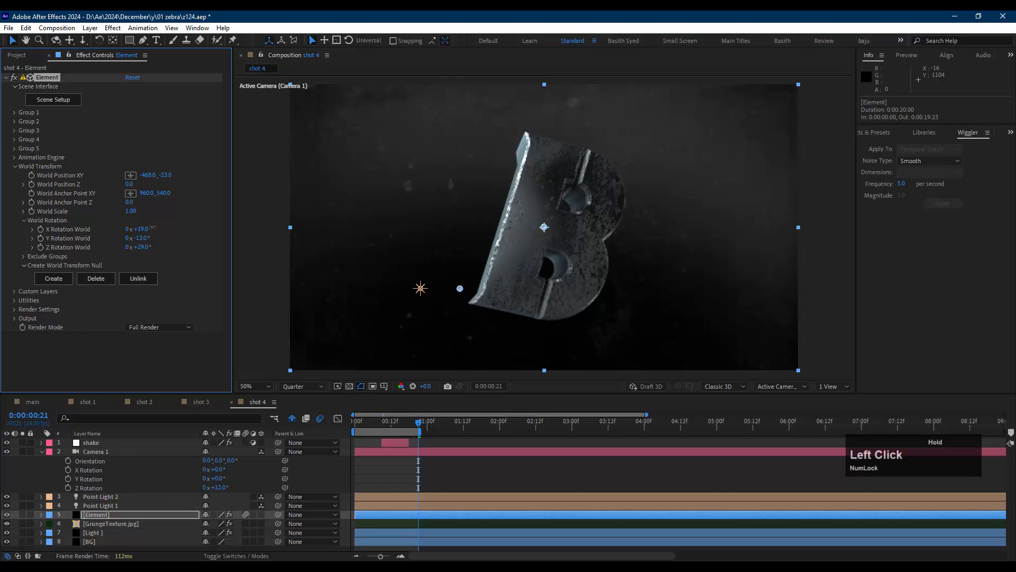
- Check shot 3's pose at frame 20, then re-pose shot 4's model with World Rotation 41°, 3°, -2° and World Position Y -93
left_click(200, 402)
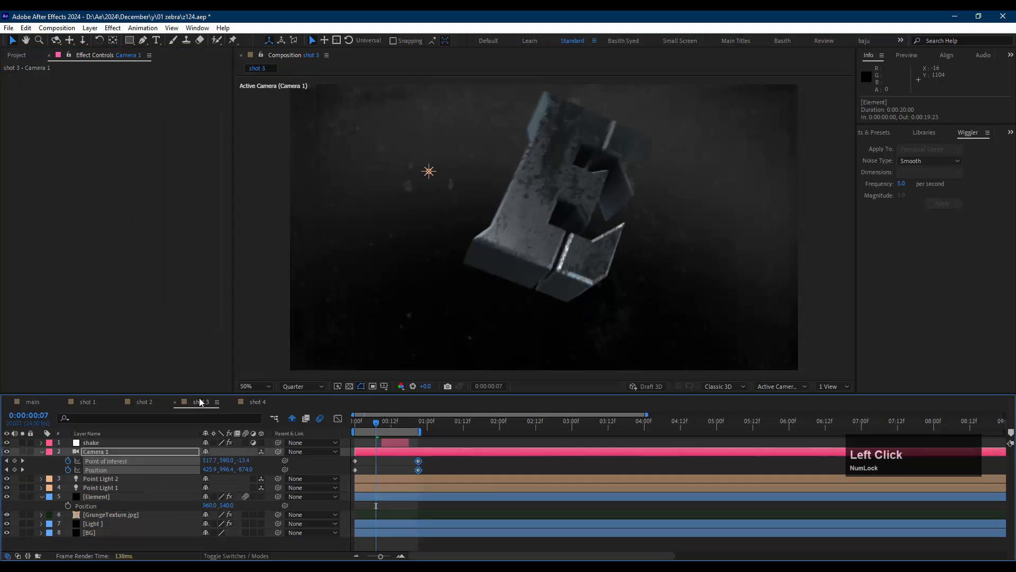
left_click(416, 427)
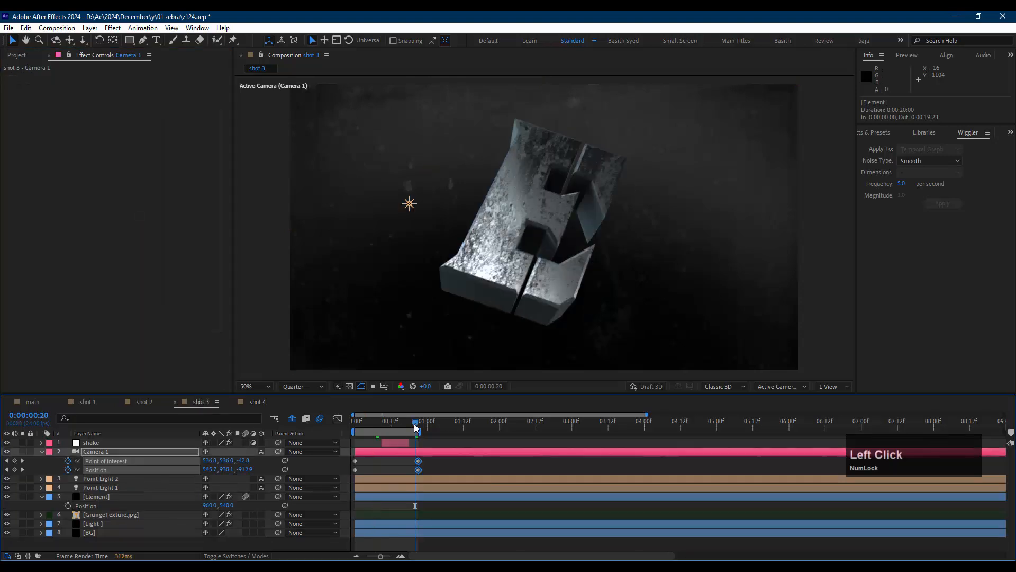
left_click(264, 404)
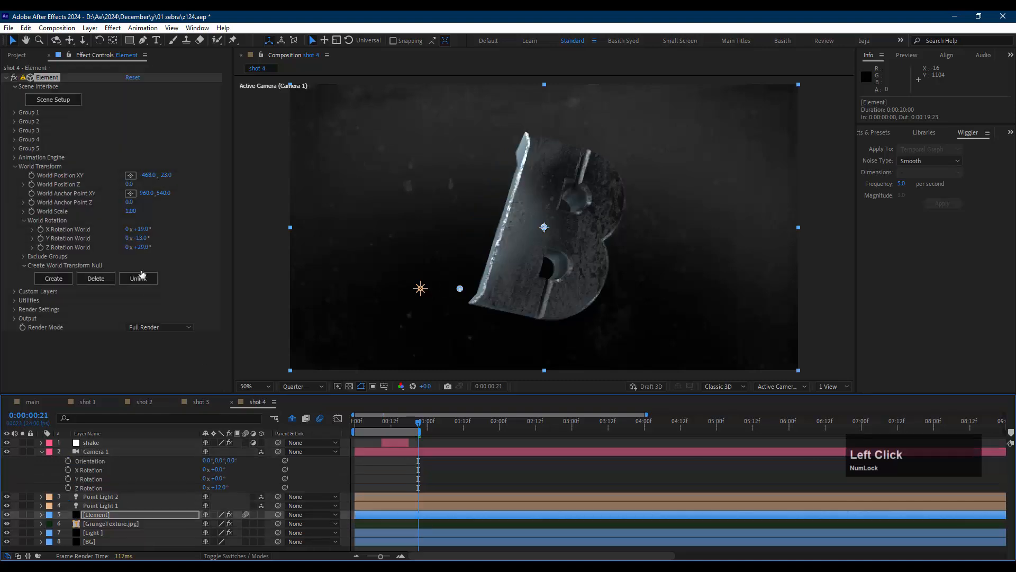
left_click_drag(146, 250, 150, 228)
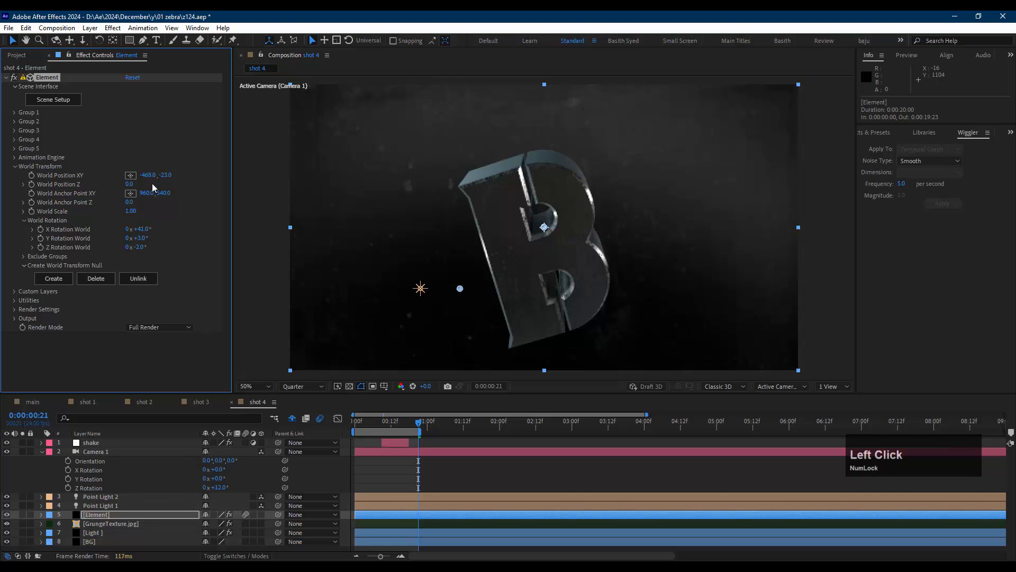
left_click_drag(164, 175, 121, 176)
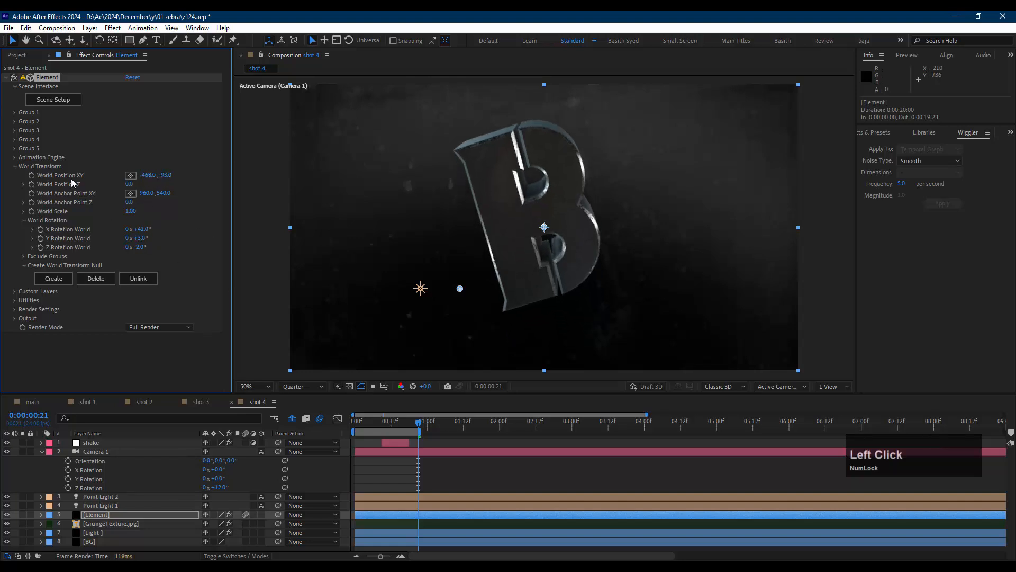
- Set Element's X Rotation Environment to 316° in the render settings and preview shot 4 from frame 0
left_click(14, 310)
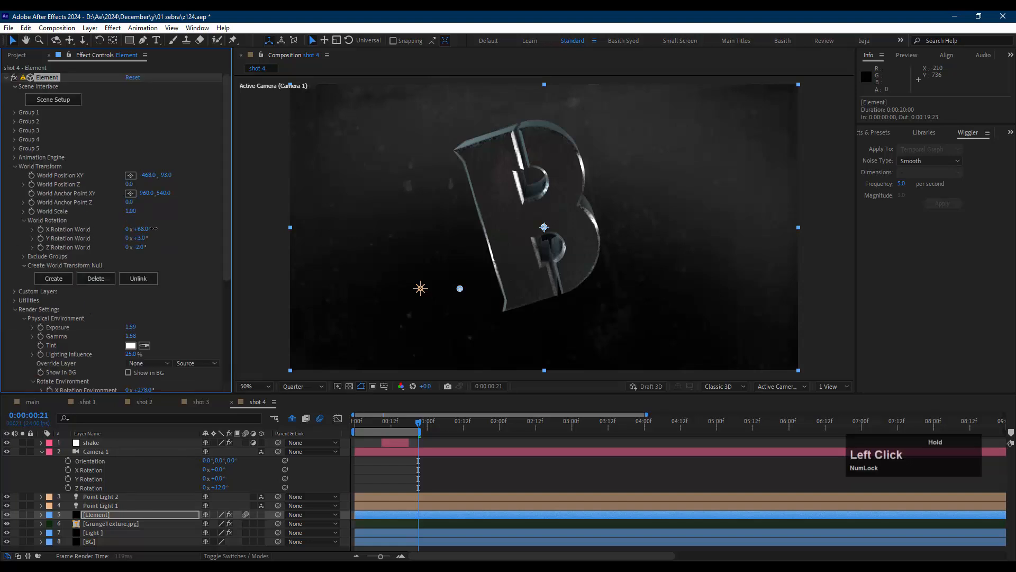
left_click_drag(153, 228, 152, 229)
key("ctrl+z")
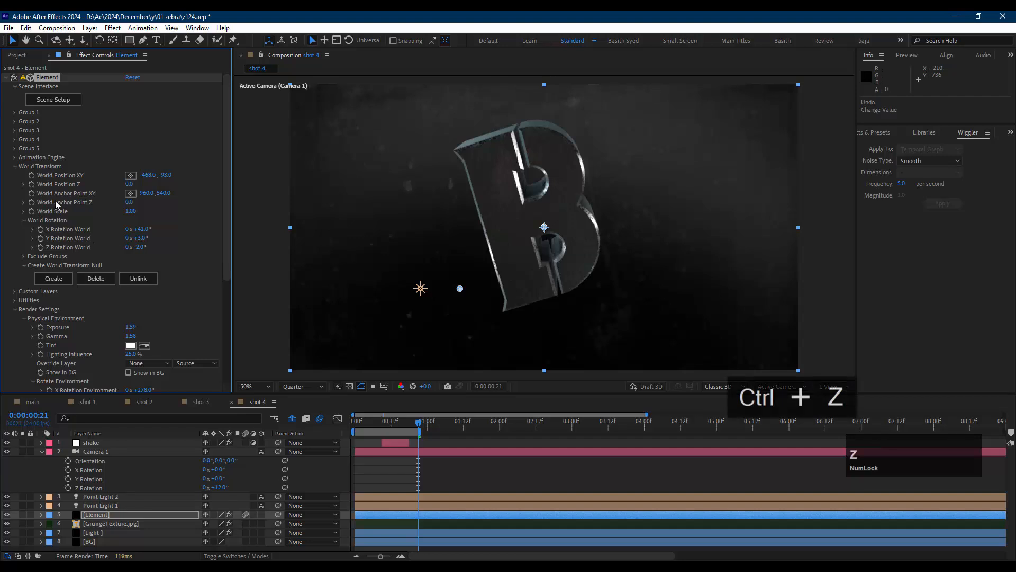
scroll(79, 312, "down", 2)
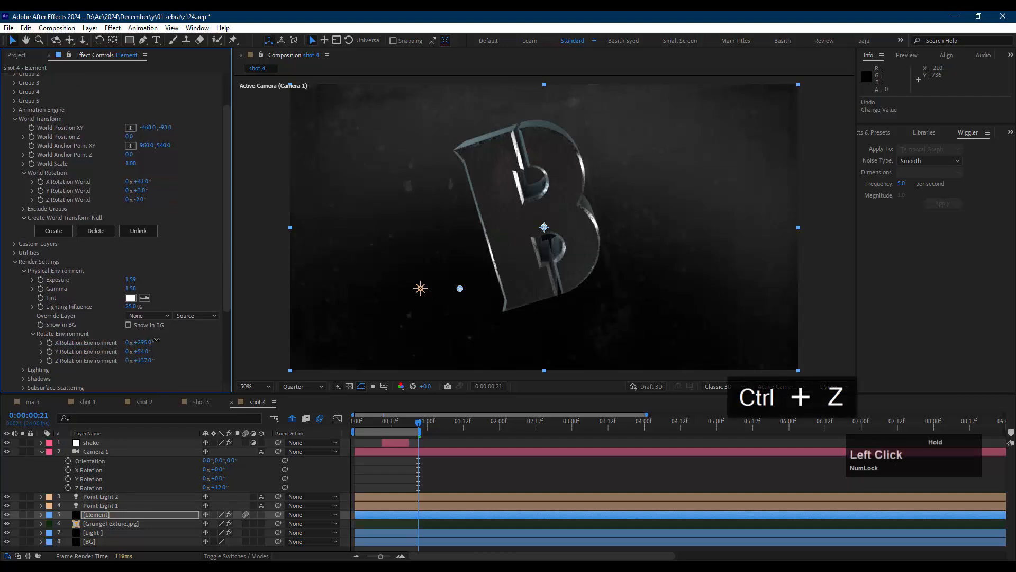
left_click_drag(156, 340, 164, 339)
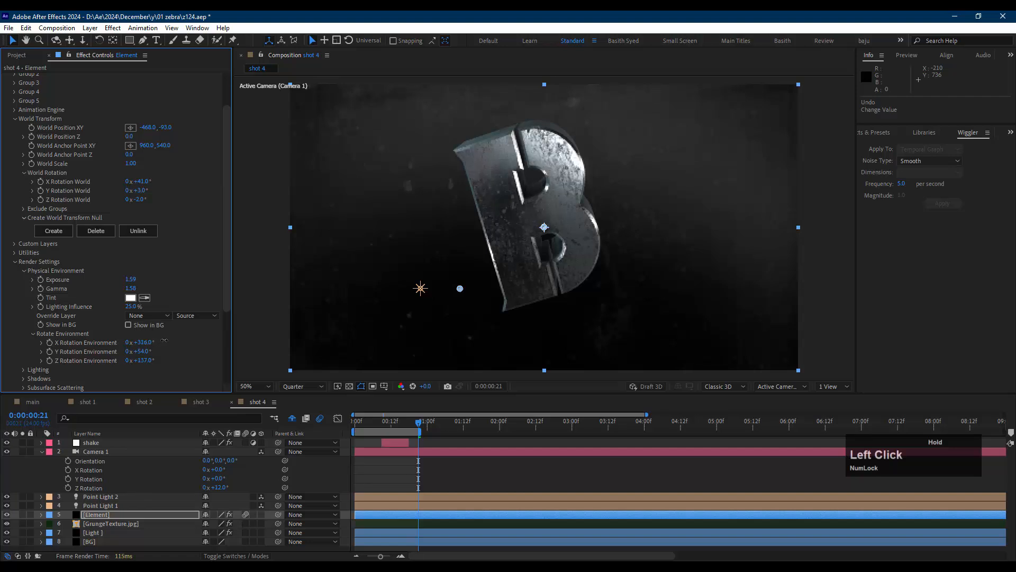
left_click_drag(373, 421, 331, 424)
key("space")
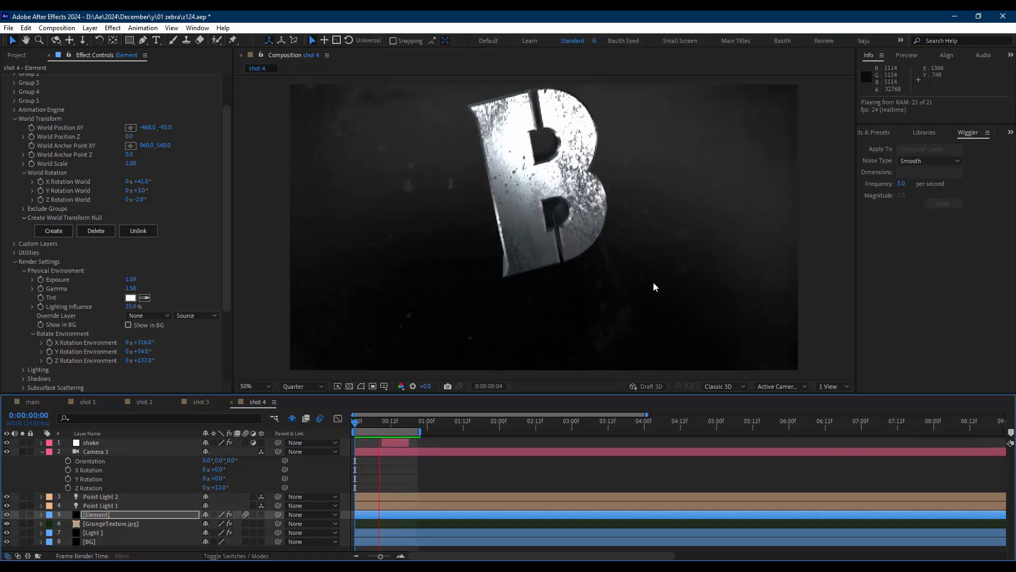
key("space")
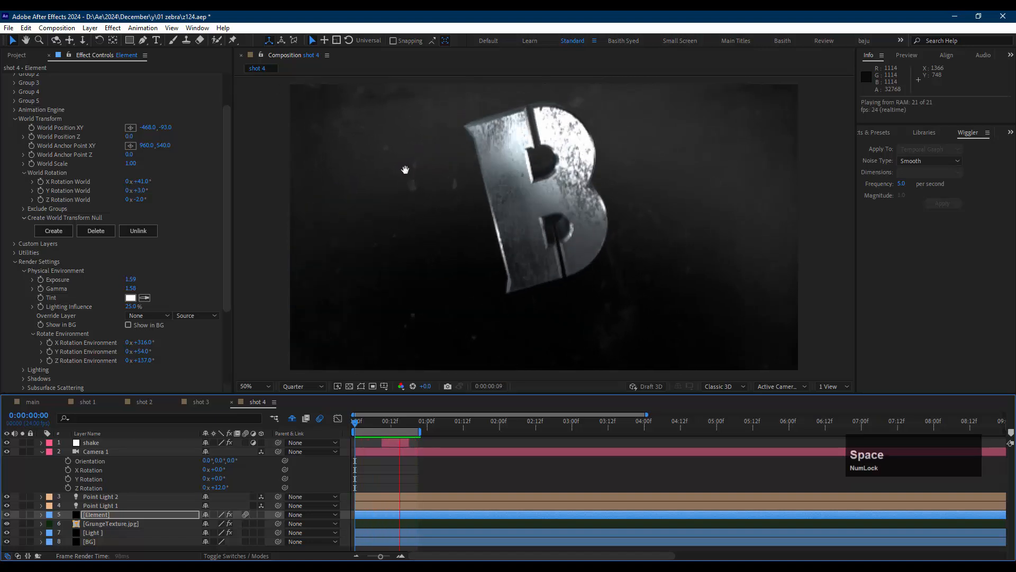
- Duplicate the shot 4 composition, open the copy with its Element layer selected, and save the project as a new incremented version
left_click(17, 55)
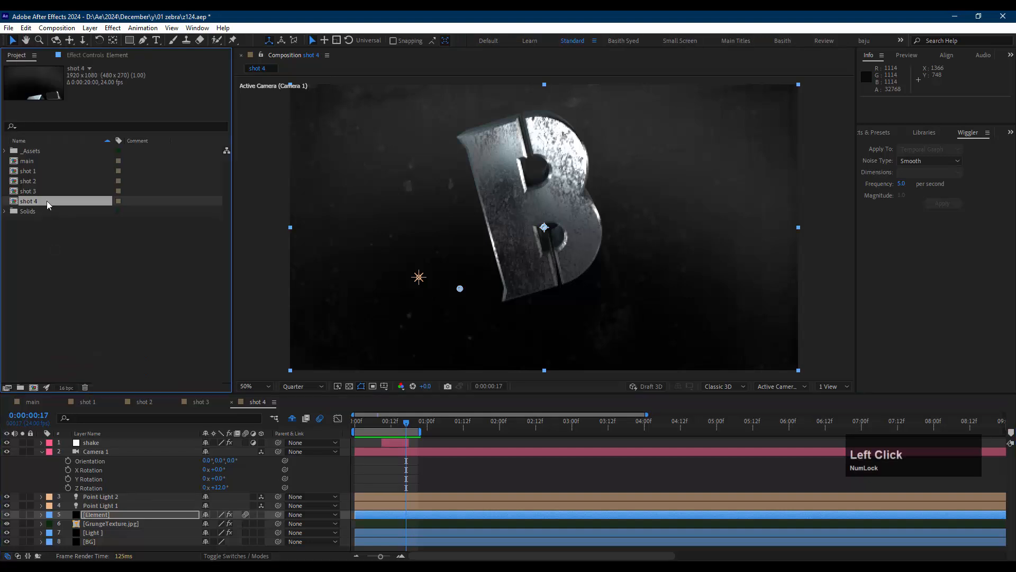
key("ctrl+d")
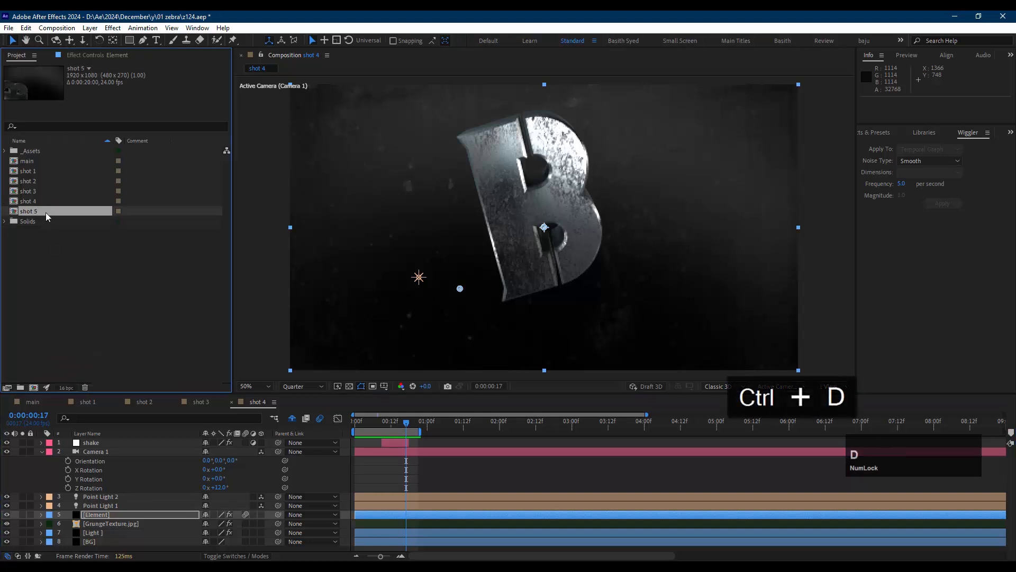
double_click(46, 212)
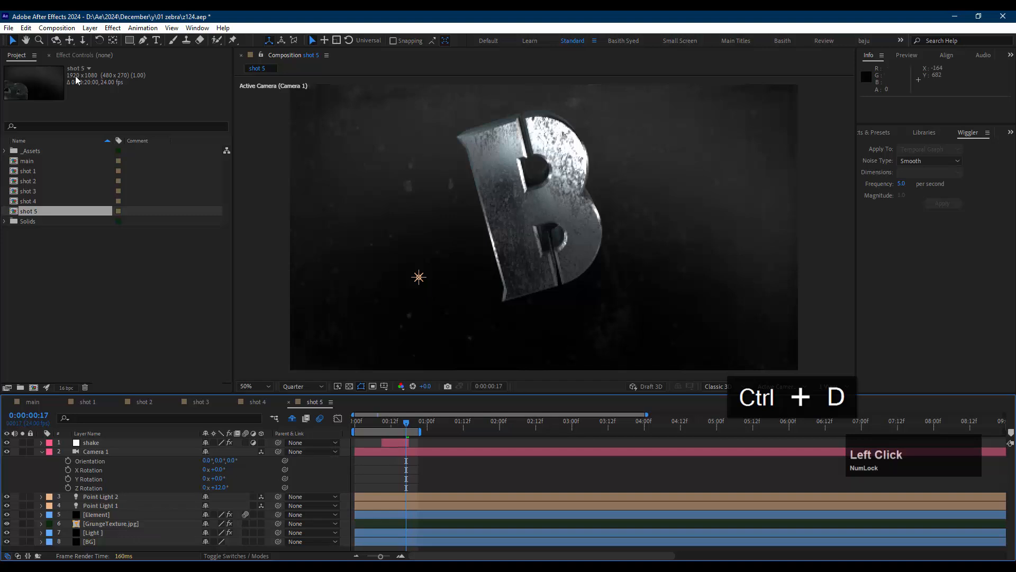
left_click(121, 515)
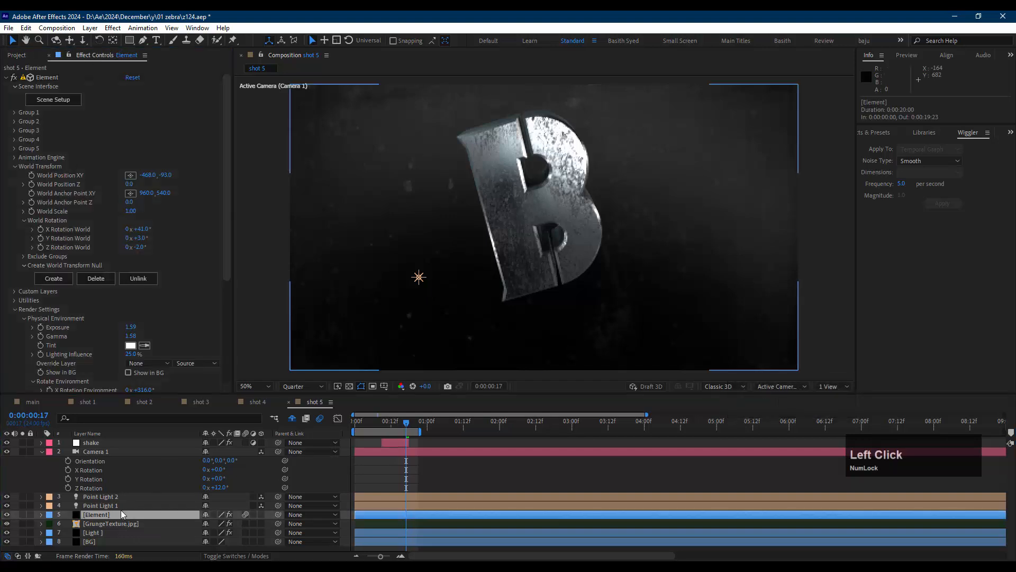
left_click(66, 103)
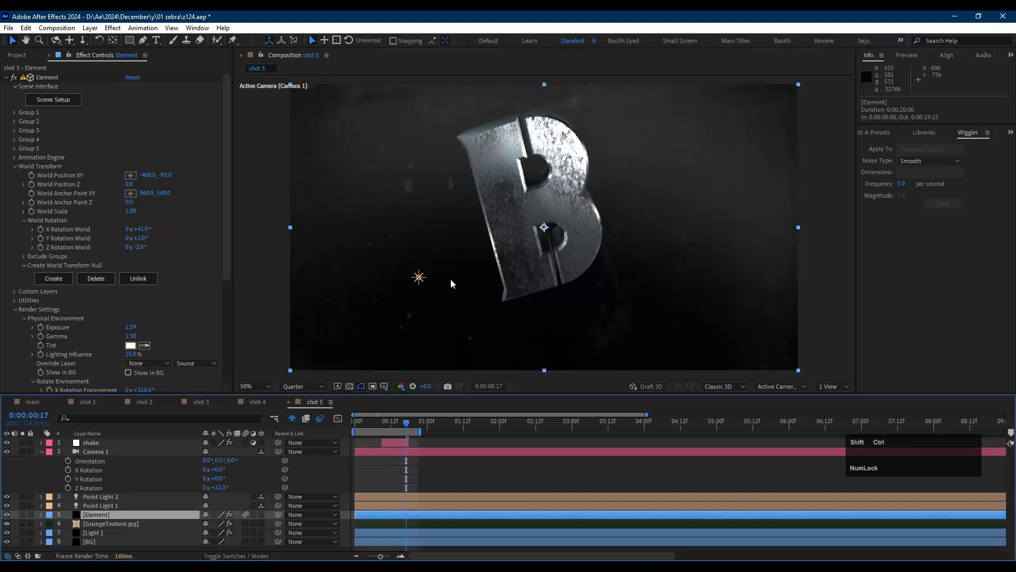
key("ctrl+shift+alt+s")
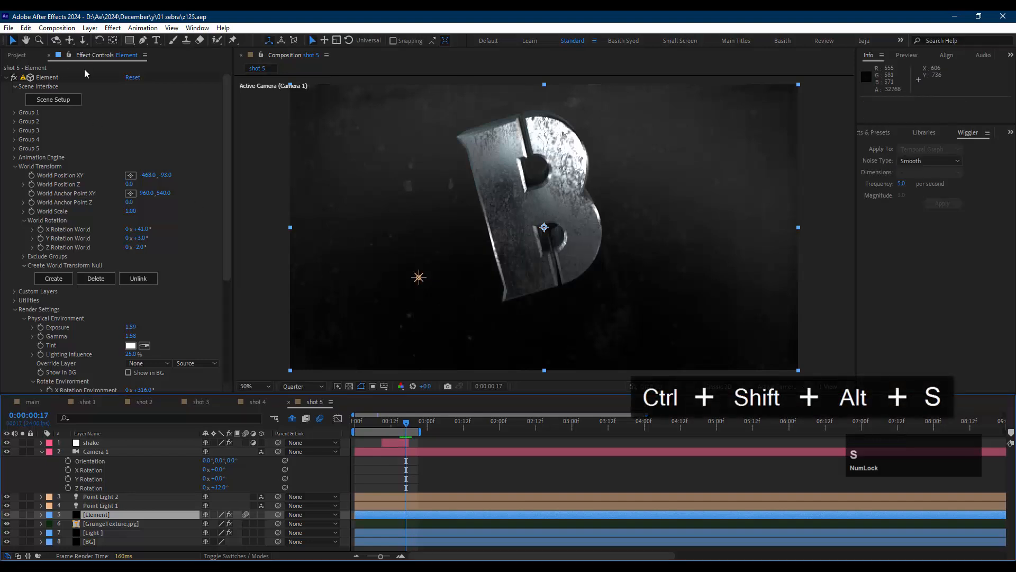
- In shot 5's Element scene, enable model 04 in the Group Folder in place of model 03 and apply the scene
left_click(70, 103)
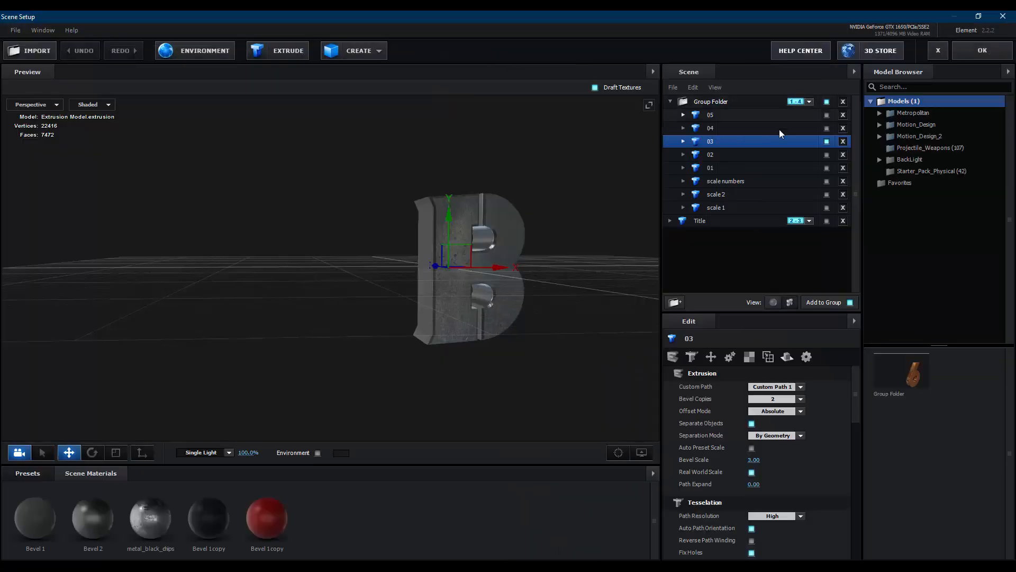
left_click(779, 130)
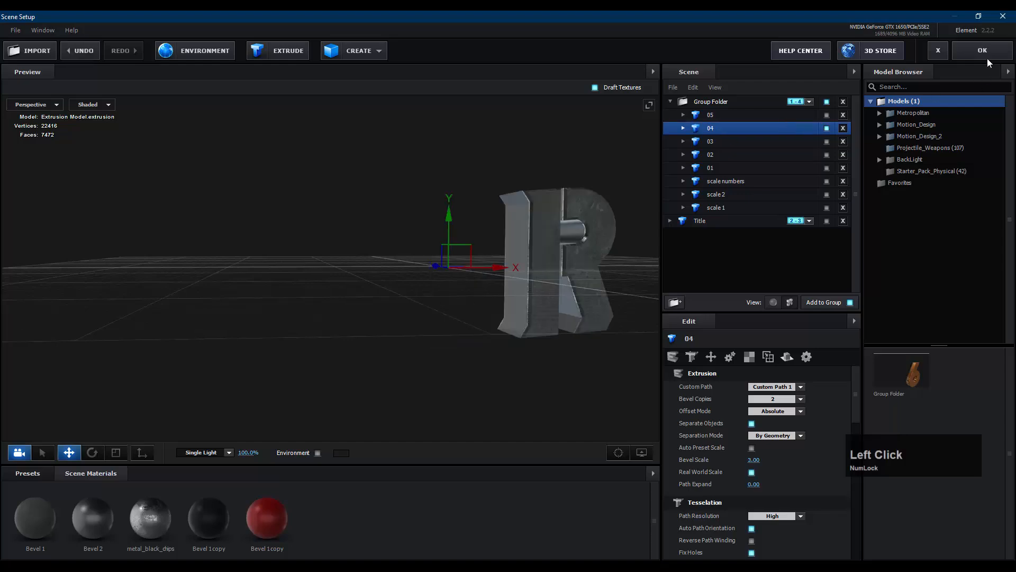
left_click(987, 57)
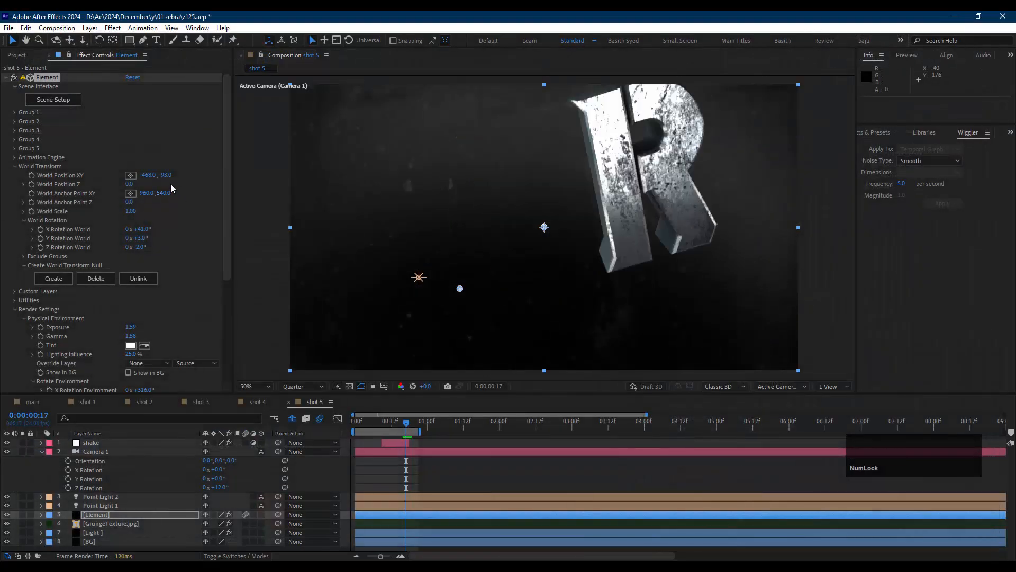
- Set Element's World Position XY to -650, -49 in shot 5, then compare the framing at frame 19 with shot 4
left_click_drag(149, 175, 48, 189)
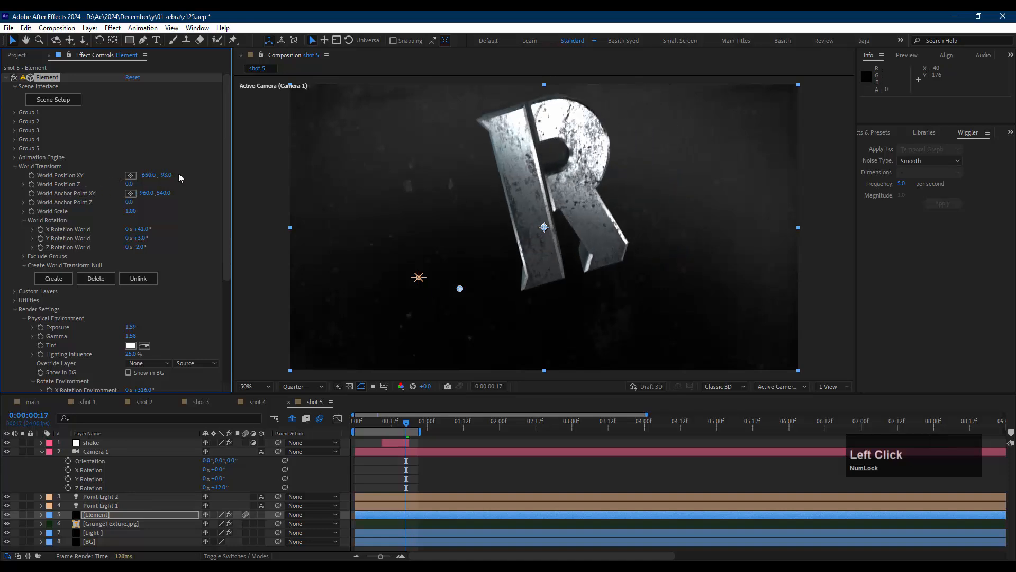
left_click_drag(186, 175, 192, 175)
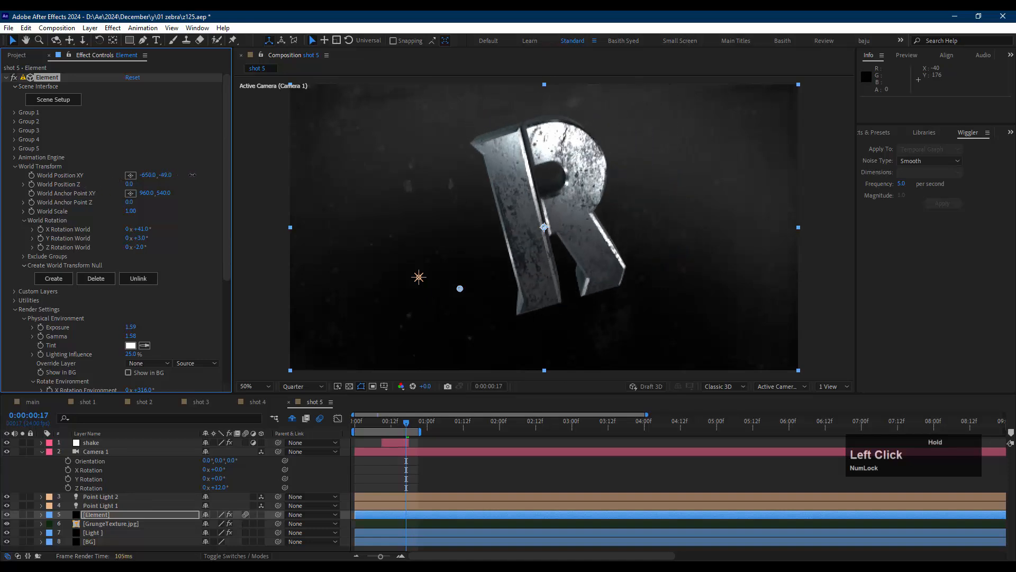
left_click(412, 423)
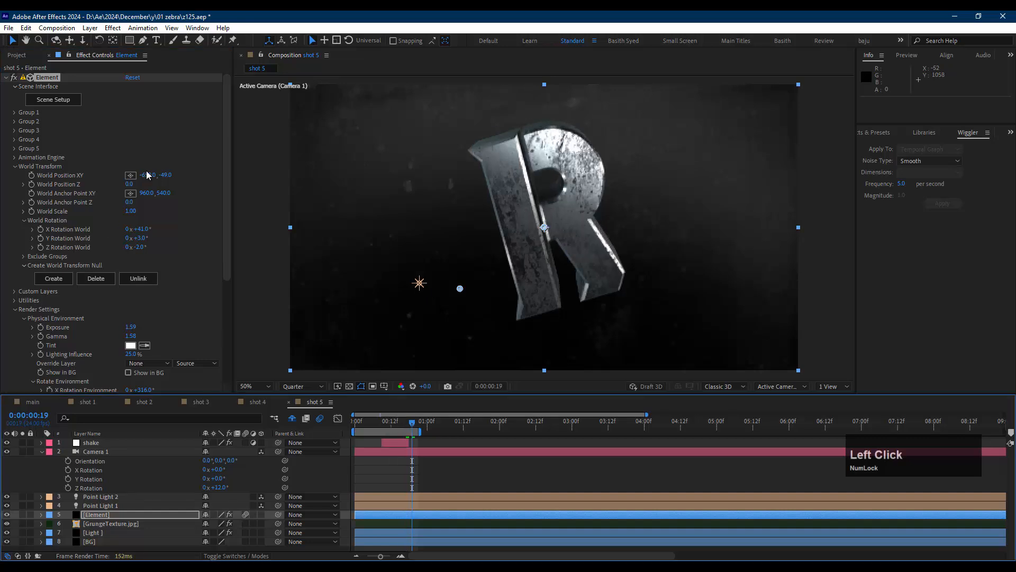
left_click(257, 402)
left_click(322, 403)
- Re-pose shot 5's model with World Rotation X 5°, Y 22° and World Position Y 64, and preview from frame 0
mouse_move(141, 229)
left_mouse_down()
mouse_move(157, 227)
mouse_move(105, 215)
mouse_move(147, 237)
left_mouse_up()
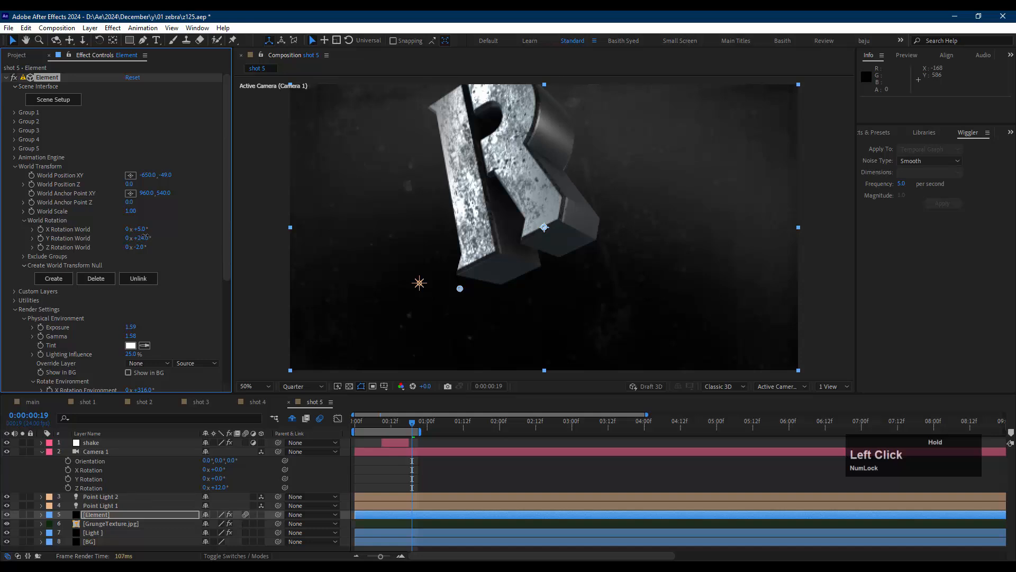
left_click_drag(175, 175, 227, 175)
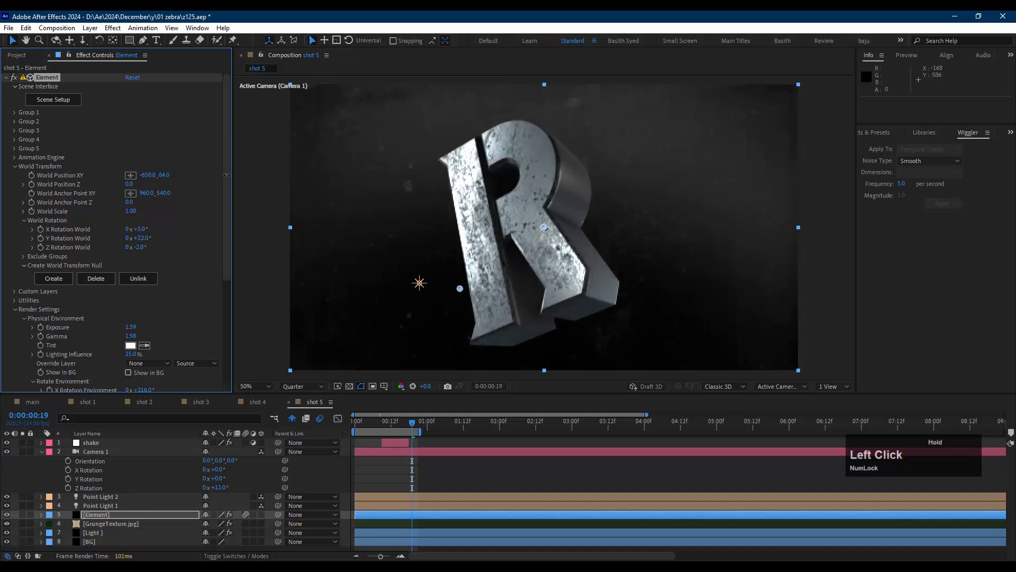
left_click_drag(357, 427, 328, 429)
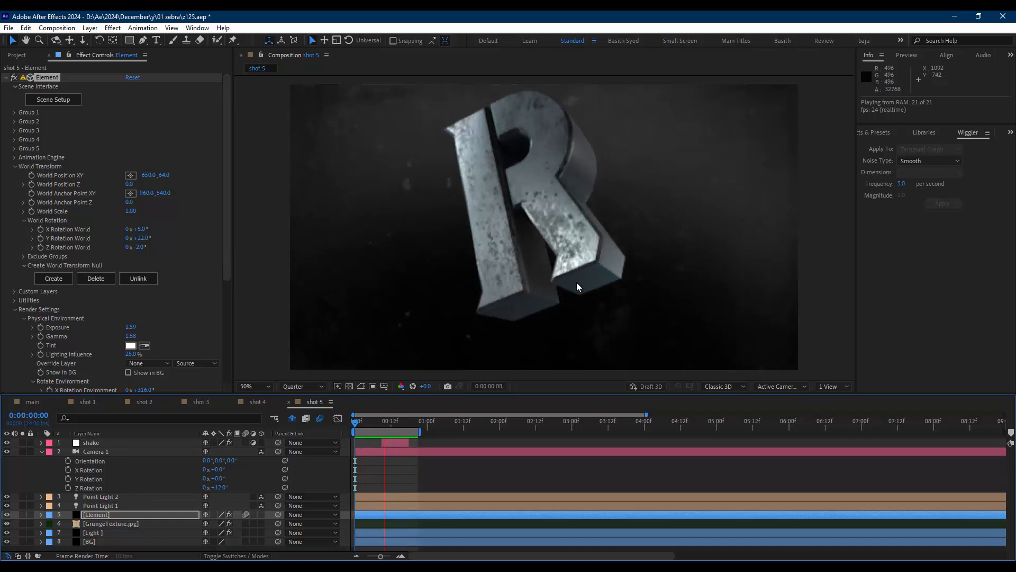
key("space")
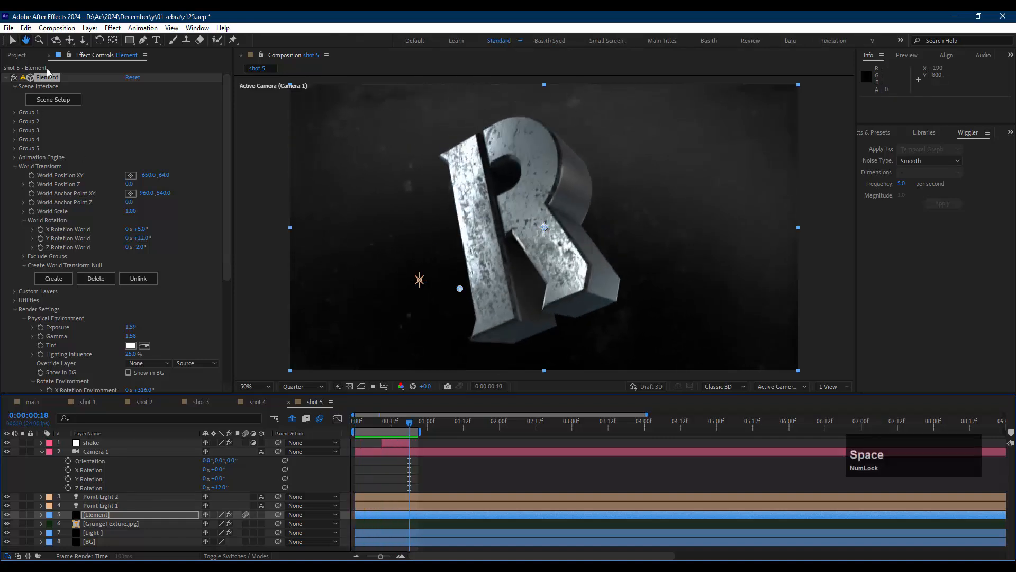
- At frame 0 of shot 5, set Element's Group 1 Position XY to 1534, 1033 and preview the entrance
left_click(356, 422)
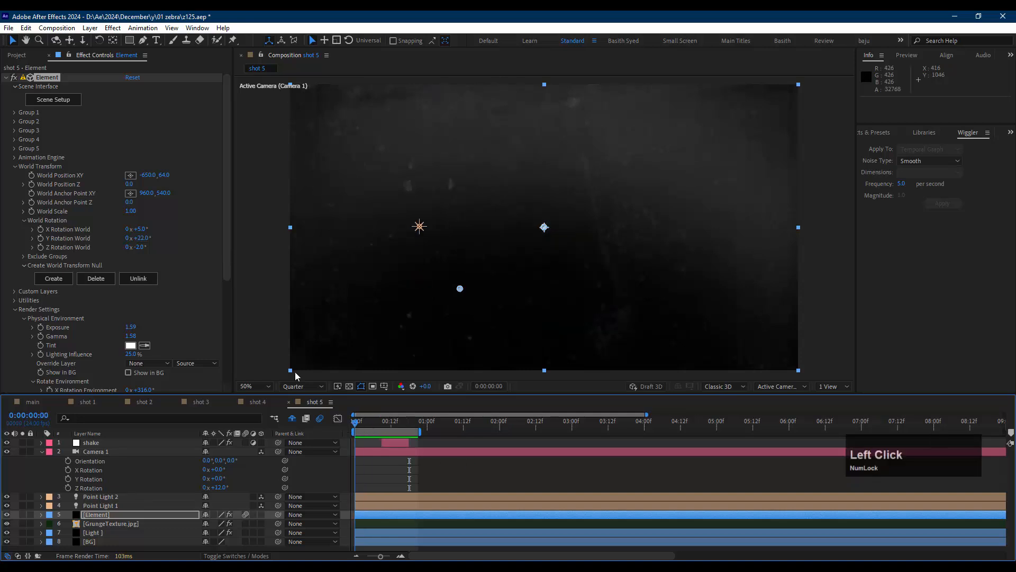
left_click(15, 112)
scroll(150, 131, "down", 2)
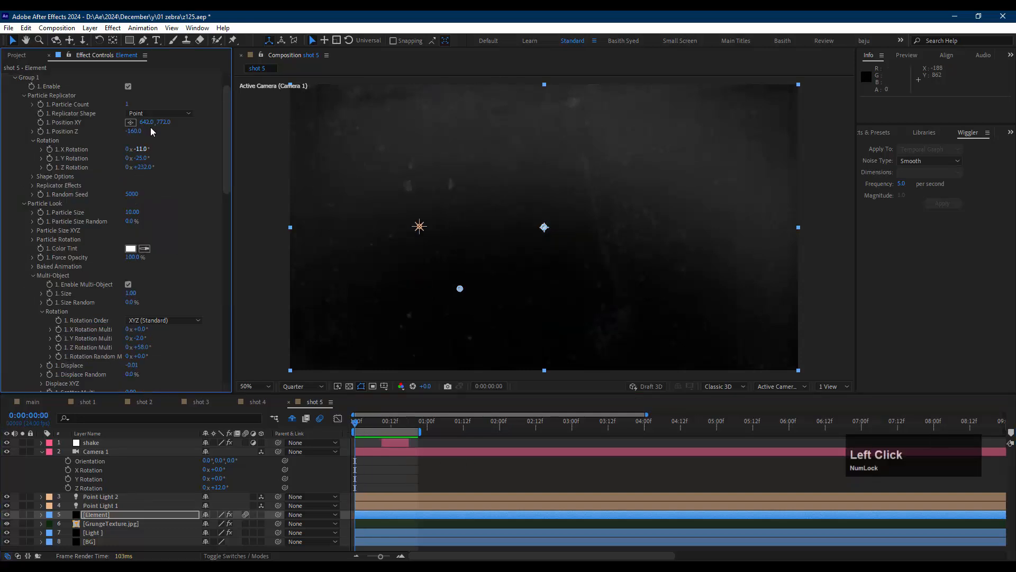
left_click_drag(245, 117, 368, 112)
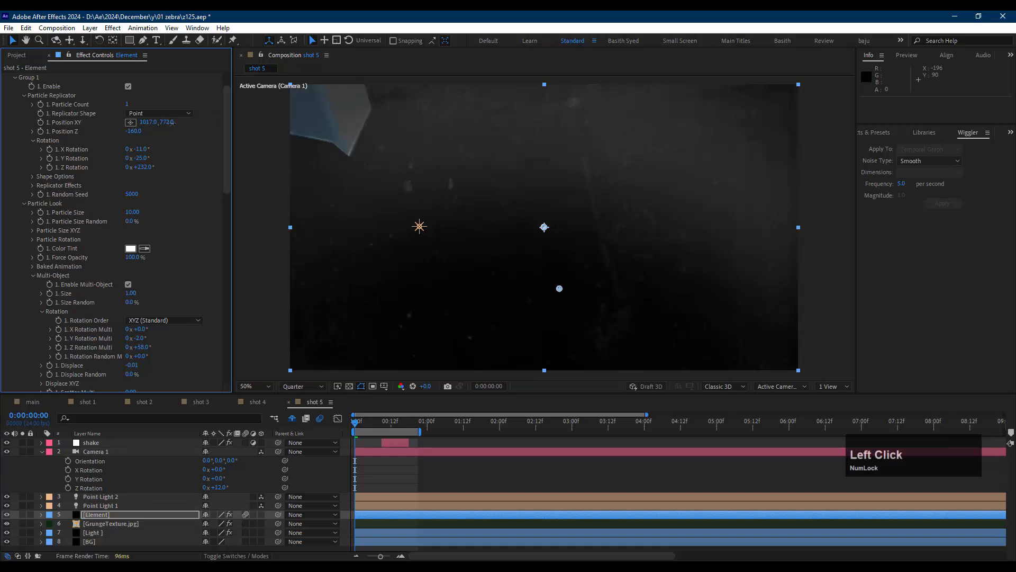
left_click_drag(170, 126, 314, 117)
left_click_drag(155, 124, 427, 120)
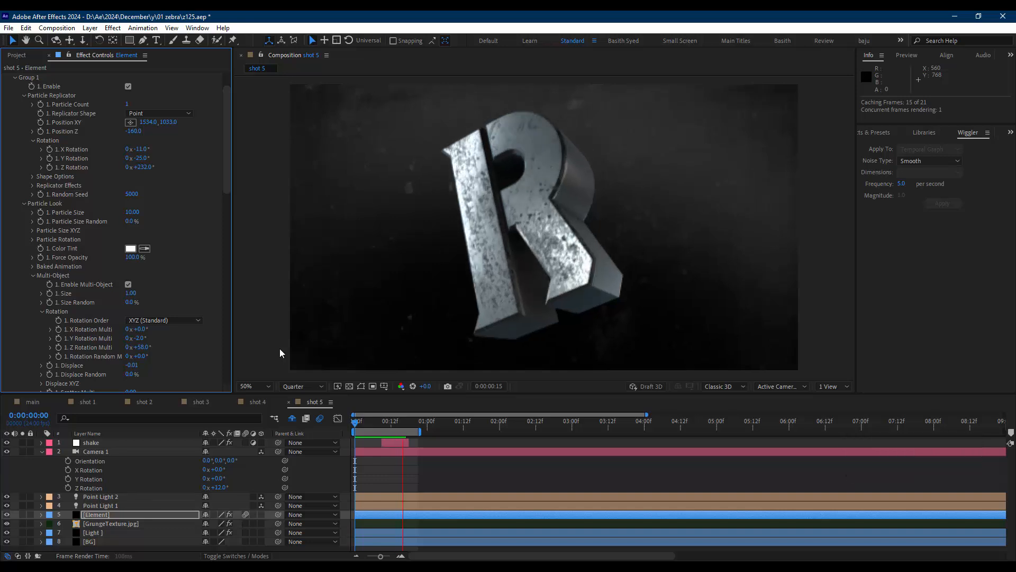
key("space")
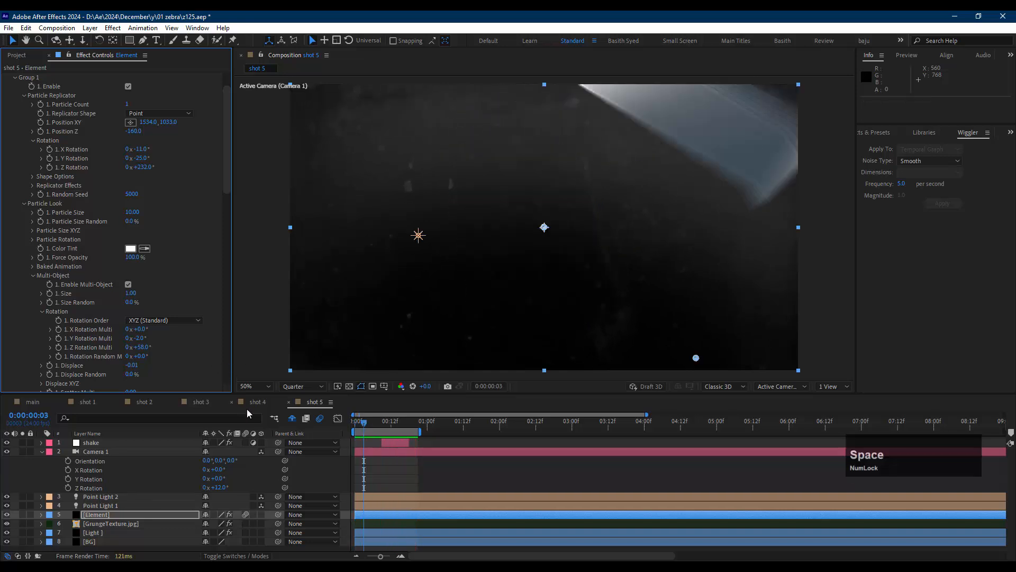
- Check the start of shot 4, then set the Group 1 Position X of shot 3's Element to 697
left_click(258, 402)
left_click_drag(379, 420, 196, 430)
left_click(194, 401)
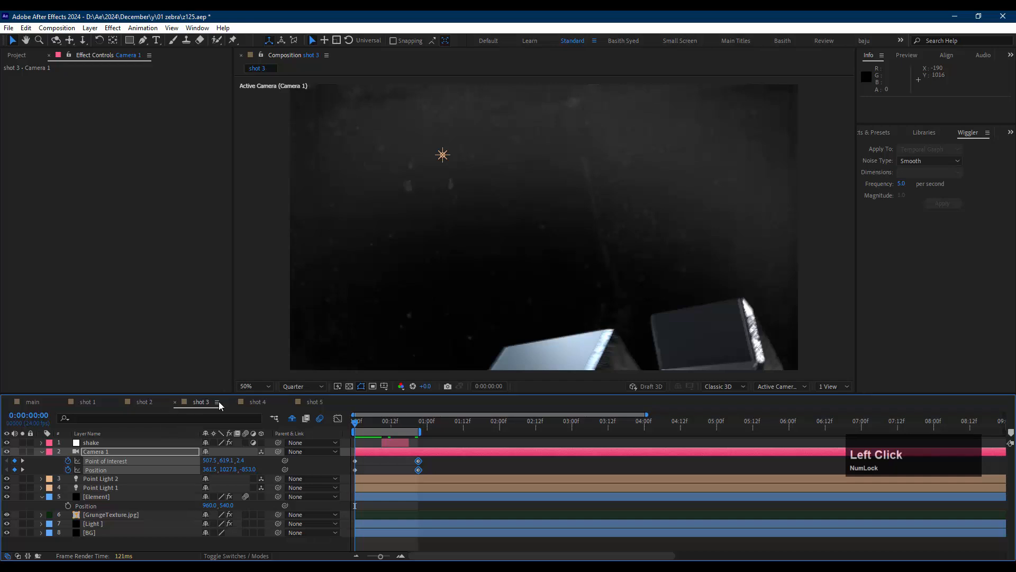
left_click(121, 499)
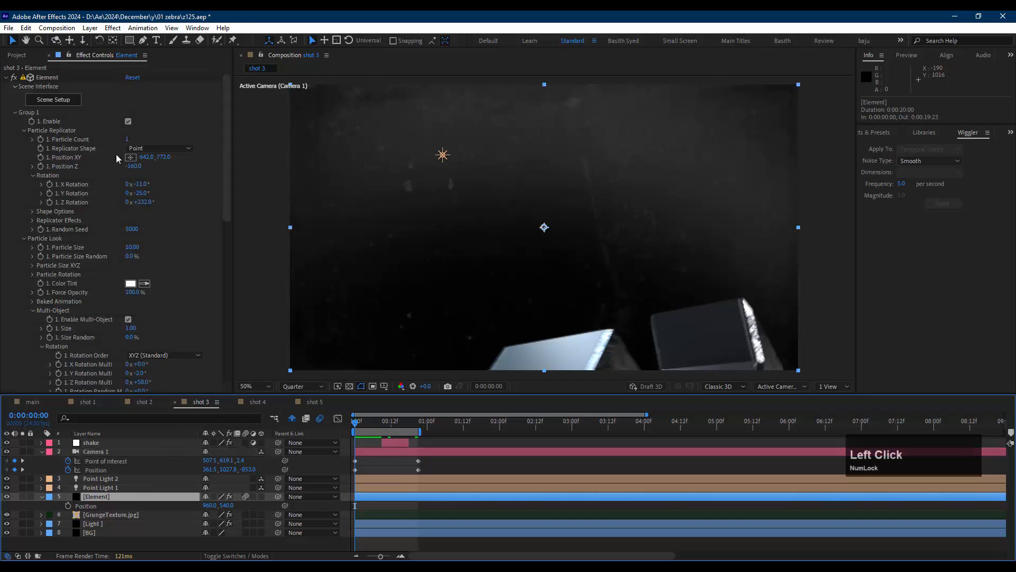
left_click_drag(151, 159, 147, 256)
- At frame 0 of shot 2, set Element's Group 1 Position X to 1239
left_click(144, 402)
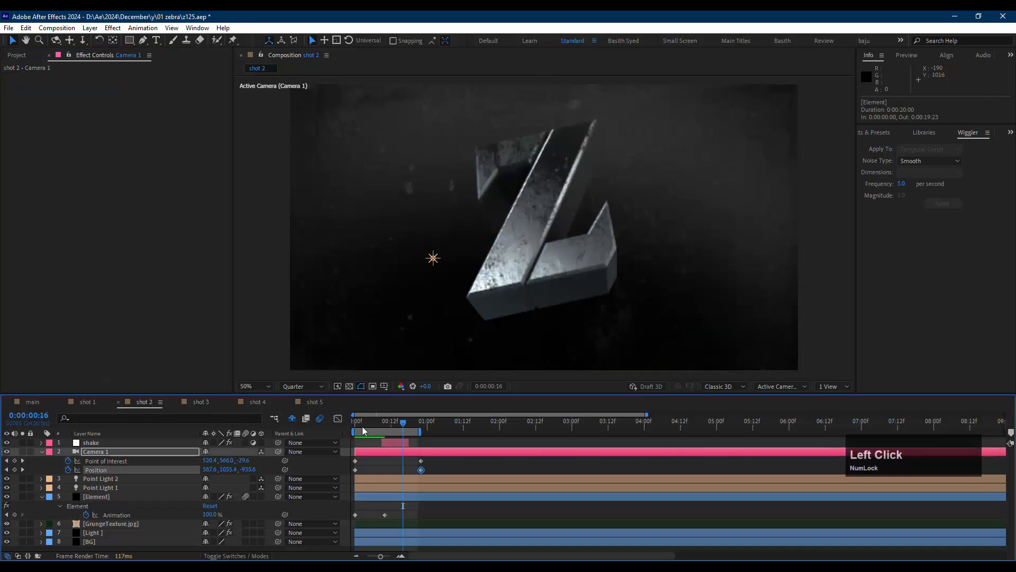
left_click_drag(370, 428, 344, 433)
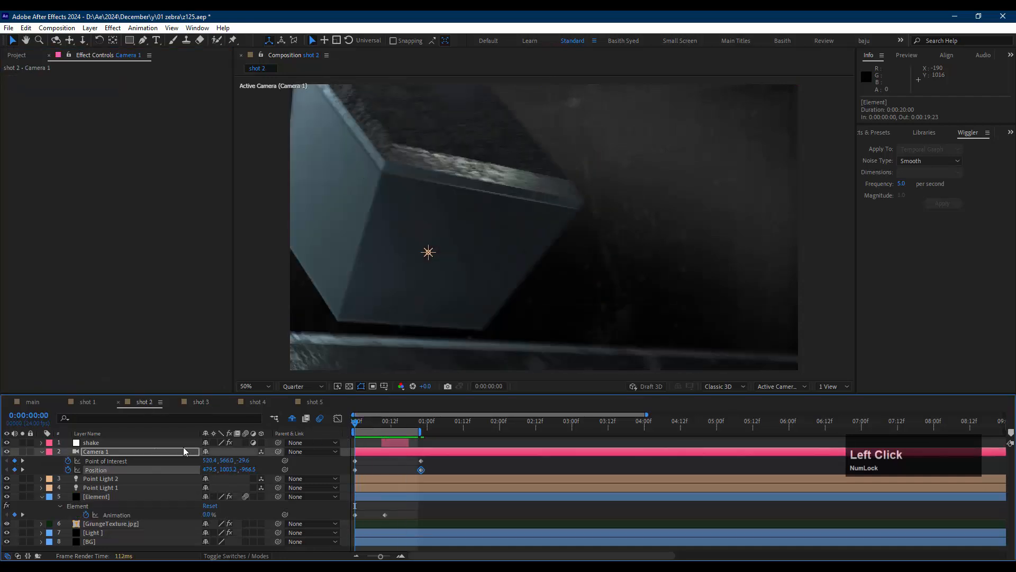
left_click(96, 497)
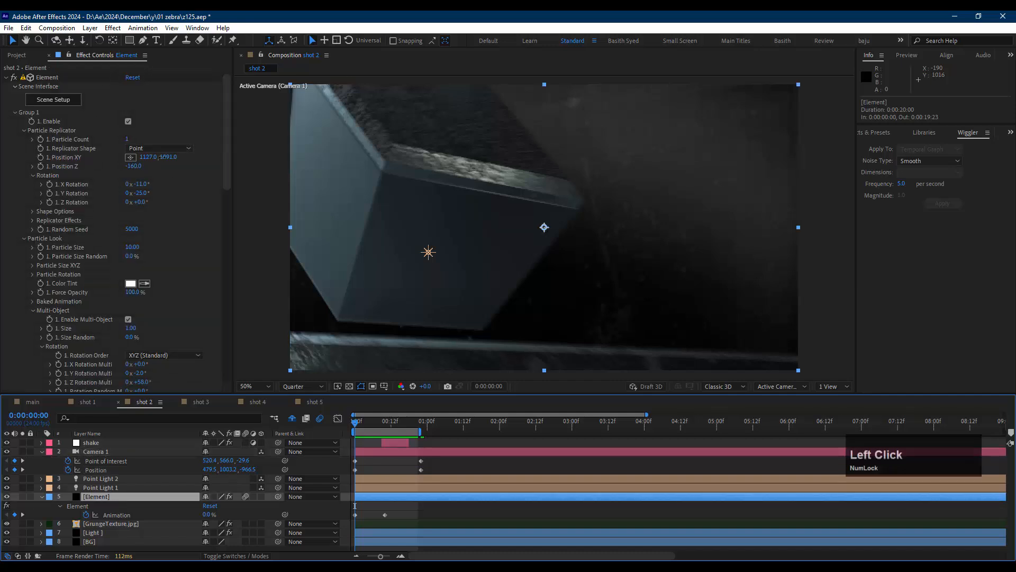
left_click_drag(160, 157, 206, 156)
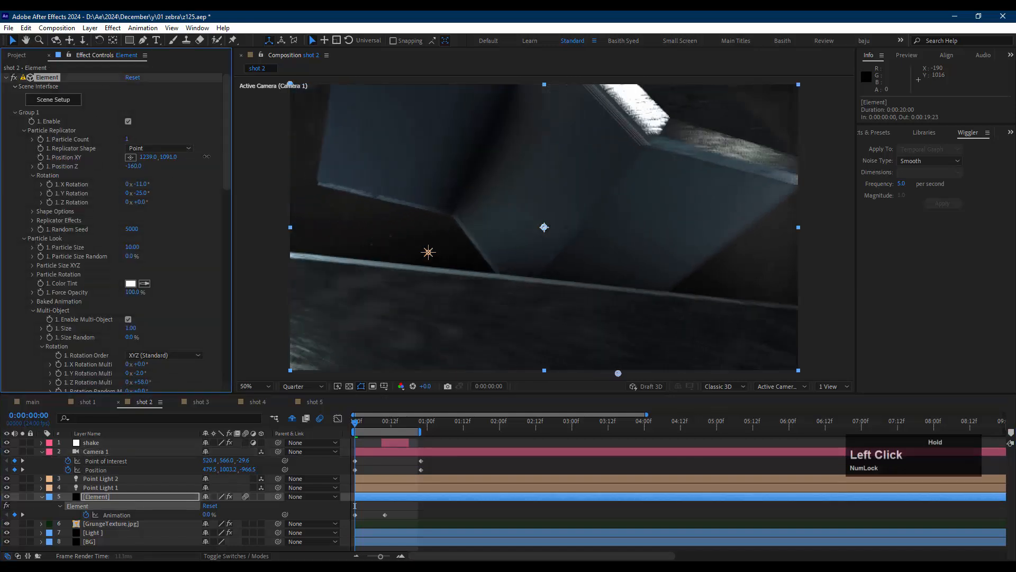
- Preview shot 1, orbit Camera 1 slightly at frame 21 to keyframe a continued camera move, and play the shot again
left_click(86, 404)
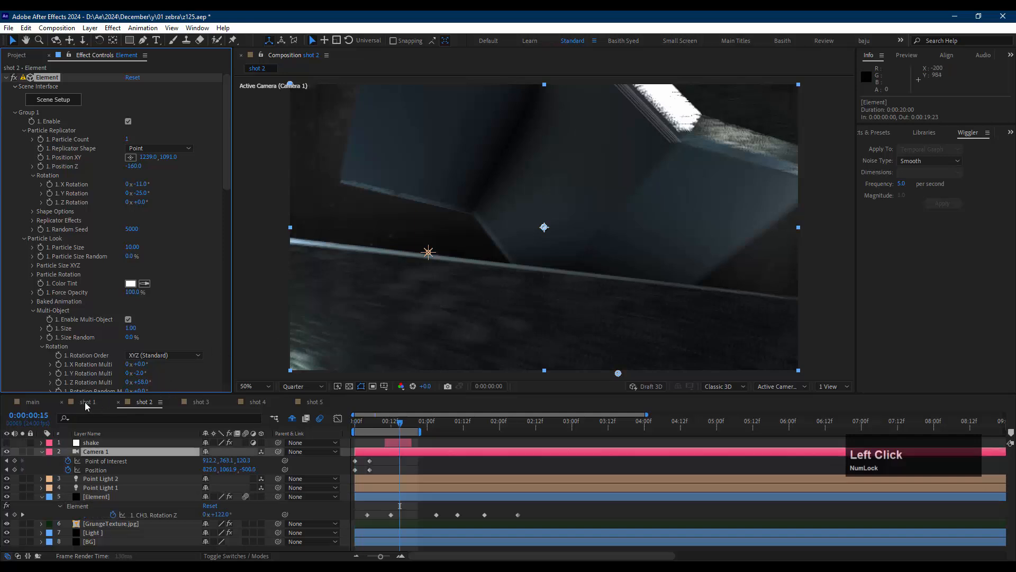
key("space")
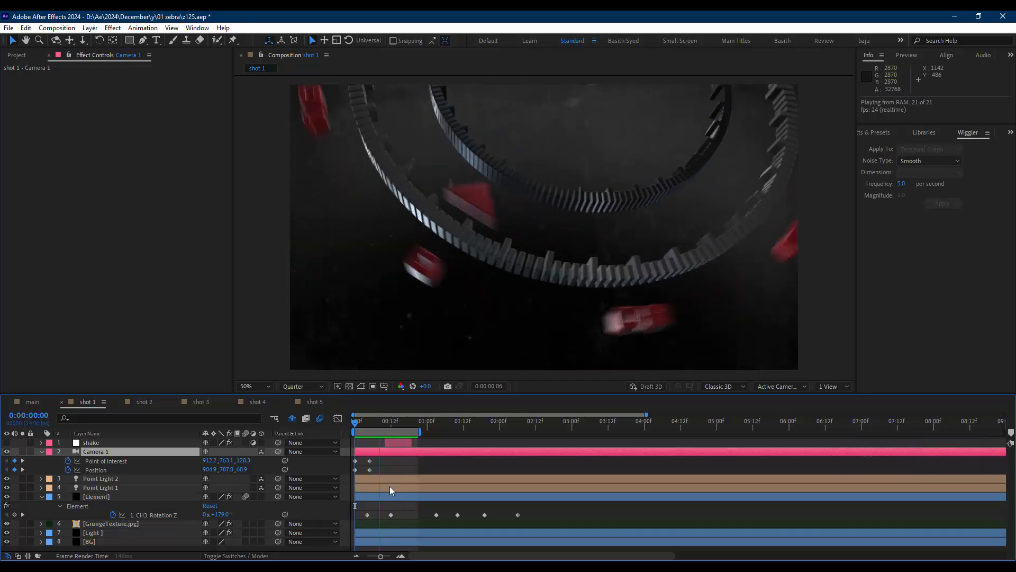
key("space")
left_click(421, 430)
key("c")
key("c")
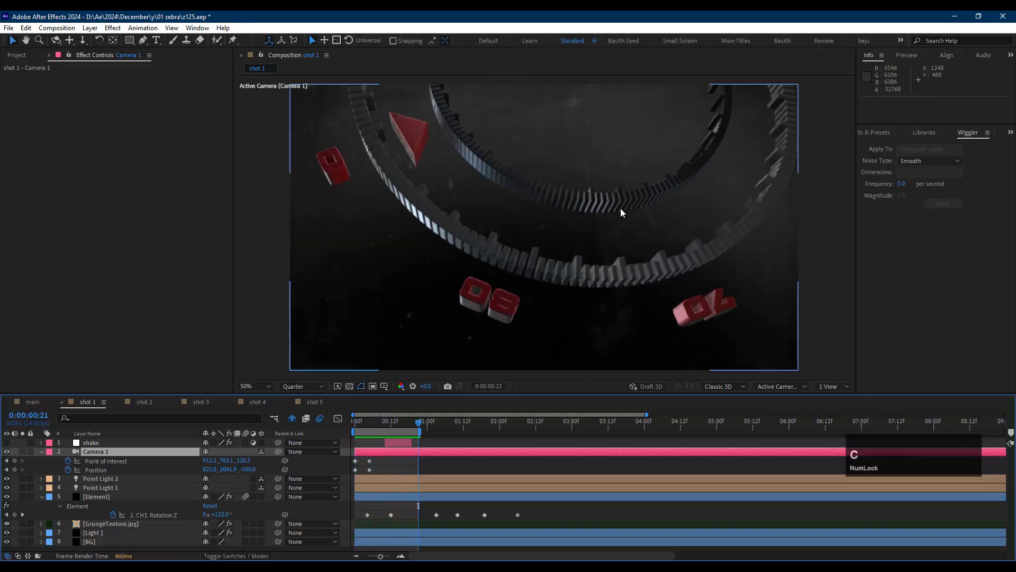
left_click_drag(619, 214, 616, 221)
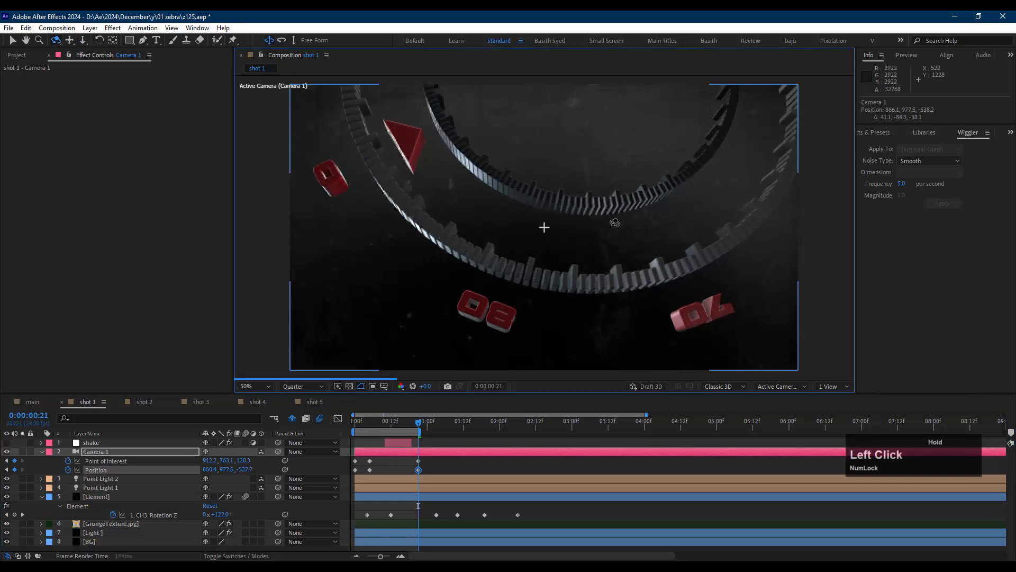
left_click(363, 423)
key("space")
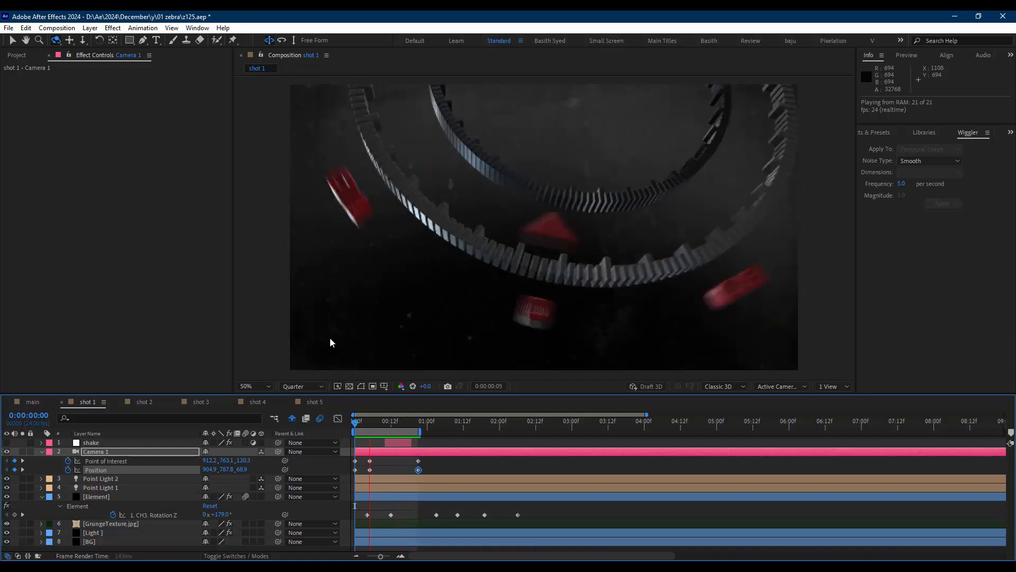
key("space")
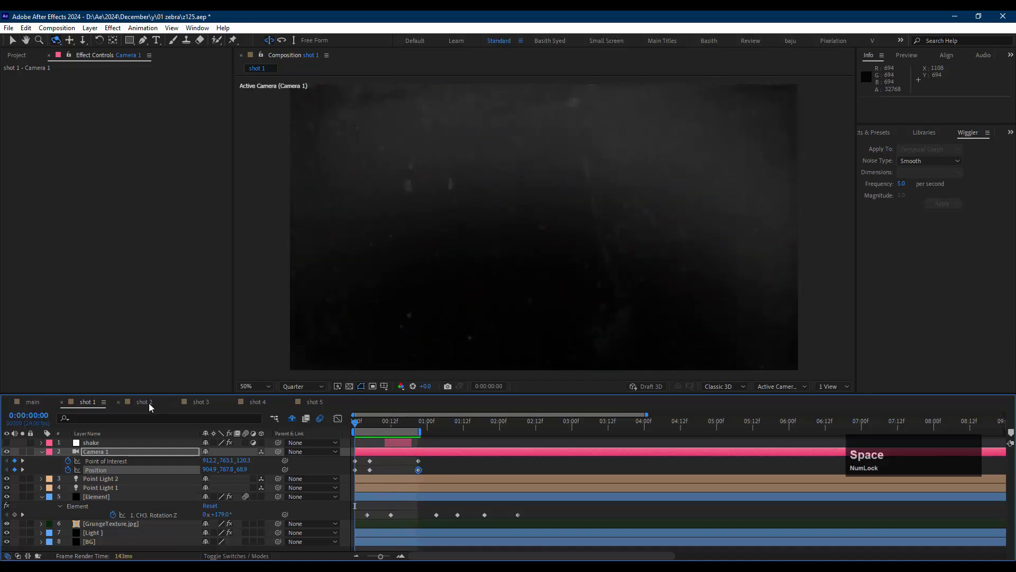
- Play back shots 2 and 3 alternately from frame 0 to examine how their models enter
left_click(148, 402)
key("space")
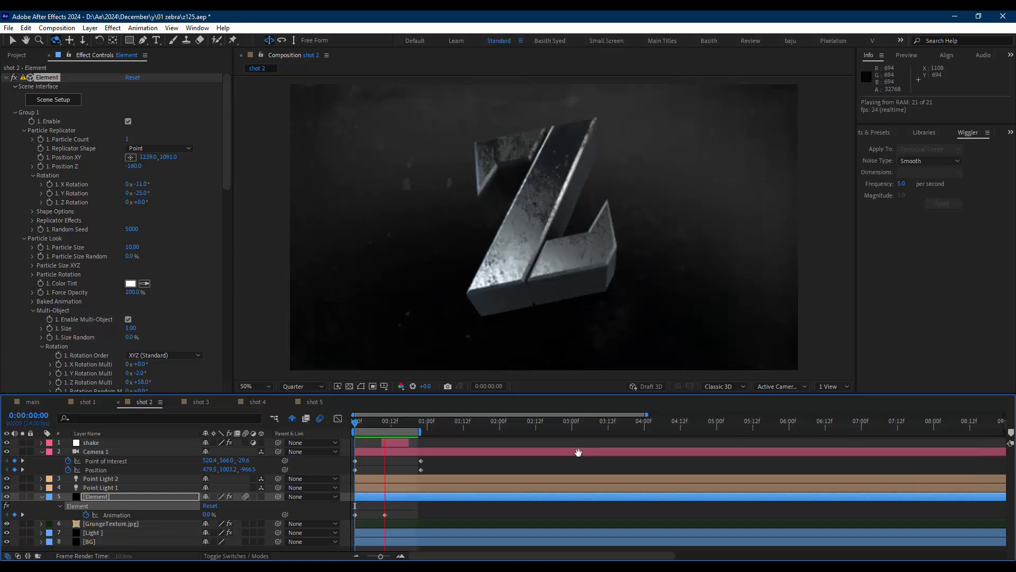
key("space")
left_click(202, 404)
key("space")
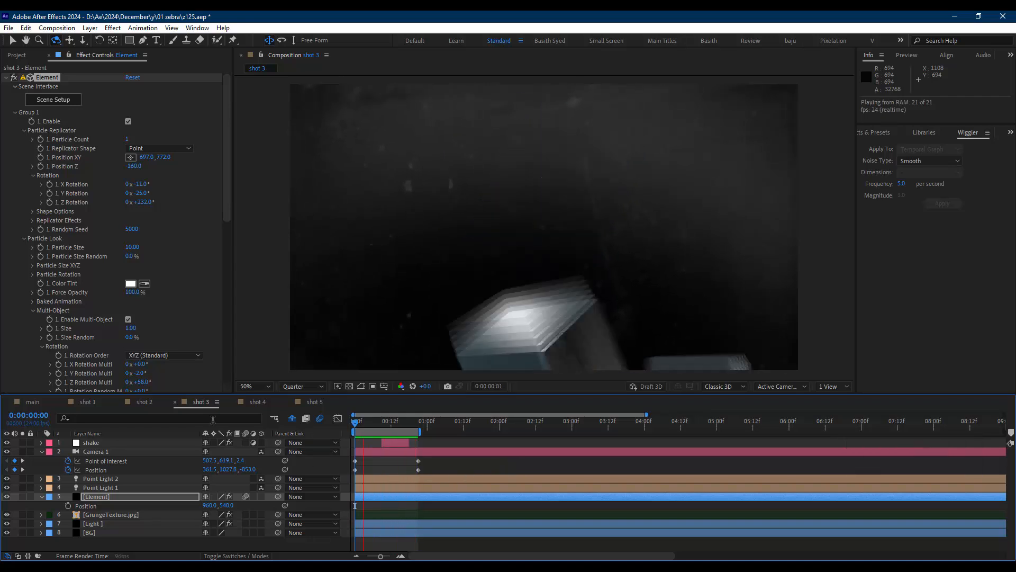
key("space")
left_click(144, 404)
left_click(353, 423)
key("space")
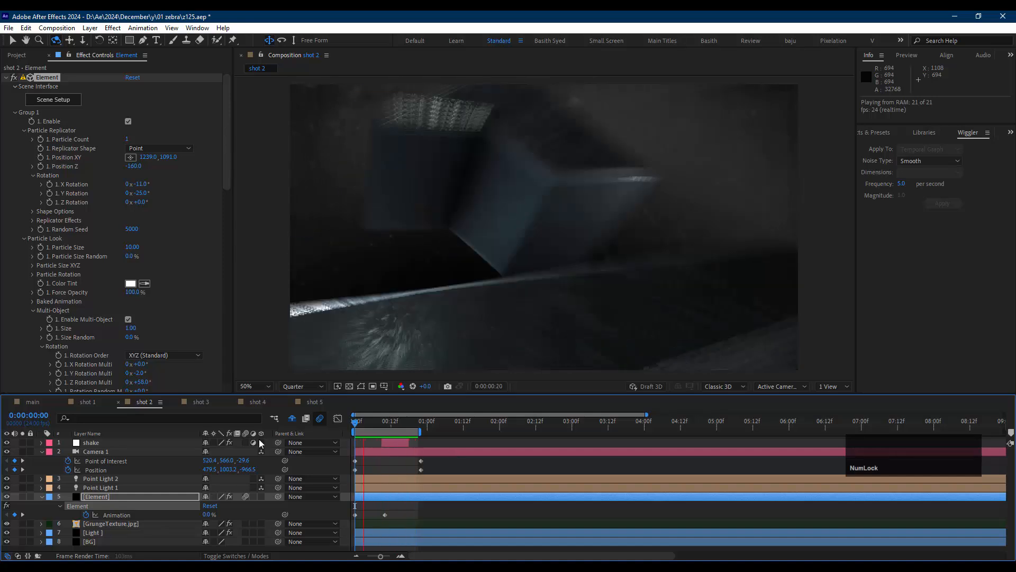
key("space")
left_click(199, 402)
left_click(353, 423)
key("space")
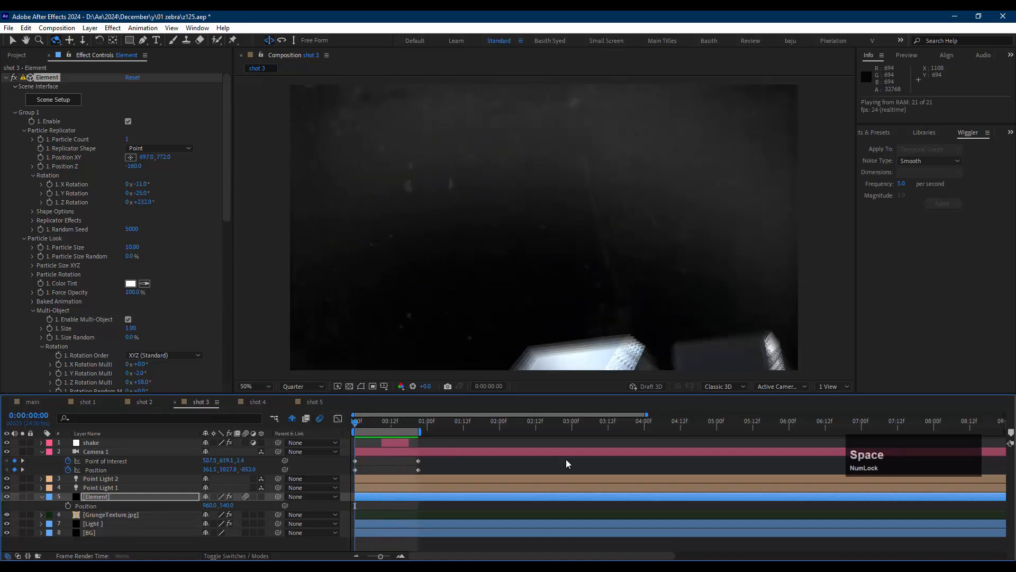
- Preview shot 4, then at frame 0 set its Element Group 1 Position Y to 546 and play the shot
left_click(262, 402)
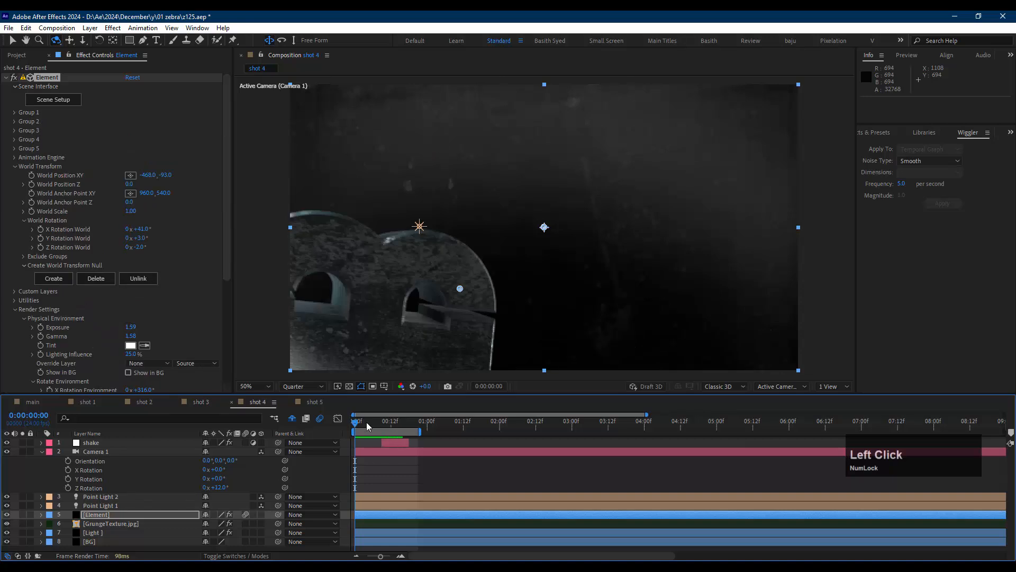
key("space")
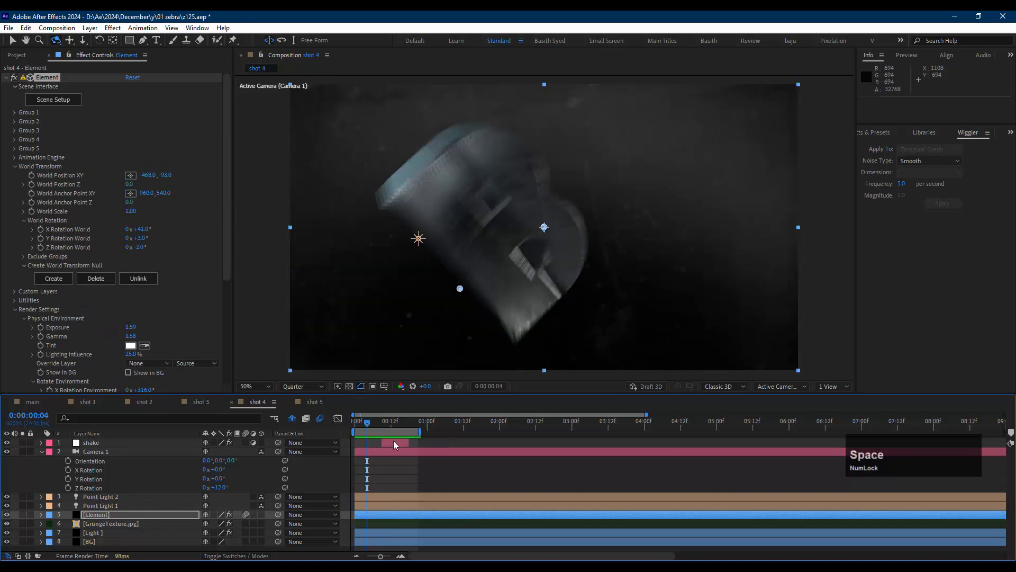
left_click_drag(359, 423, 333, 417)
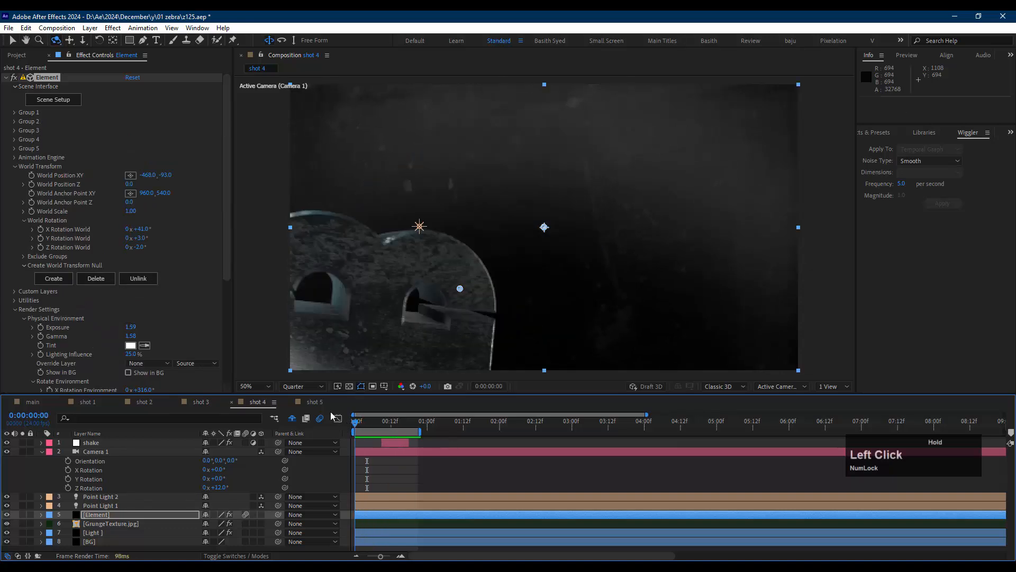
left_click(15, 112)
scroll(147, 130, "down", 2)
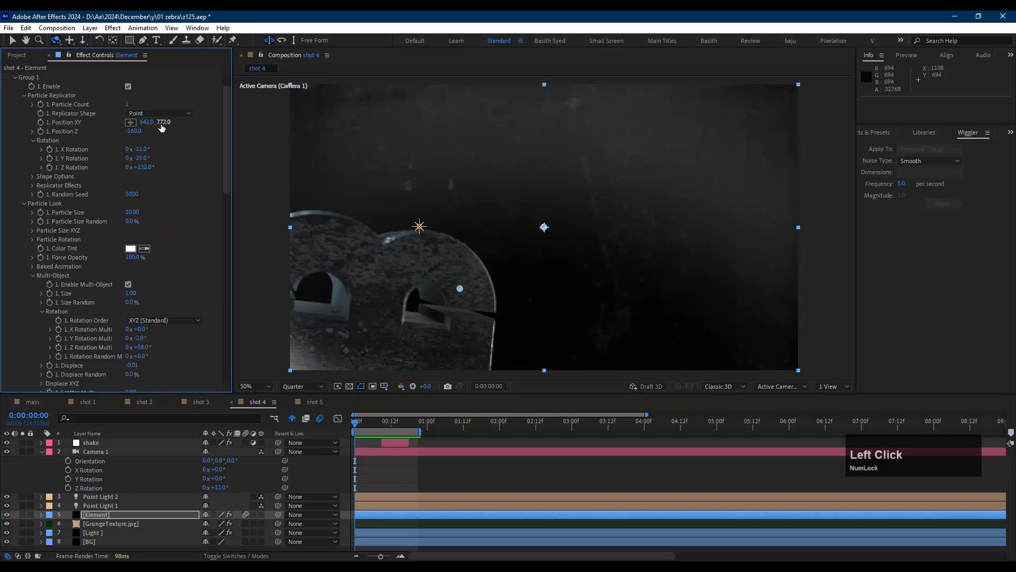
left_click_drag(148, 122, 2, 122)
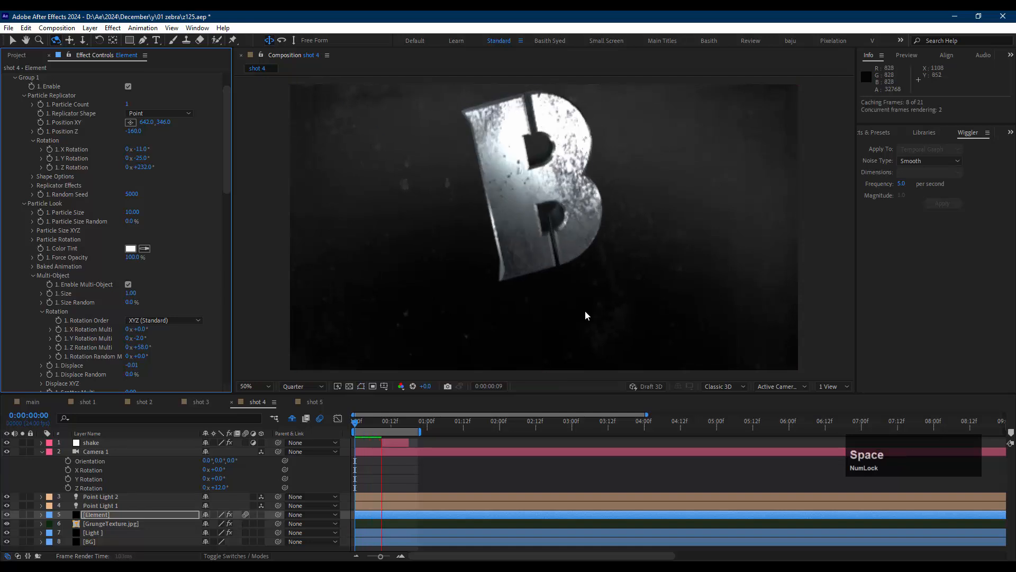
- At frame 0 of shot 5, set Element's Group 1 Position XY to 1643, 1077 and preview the shot
left_click(202, 402)
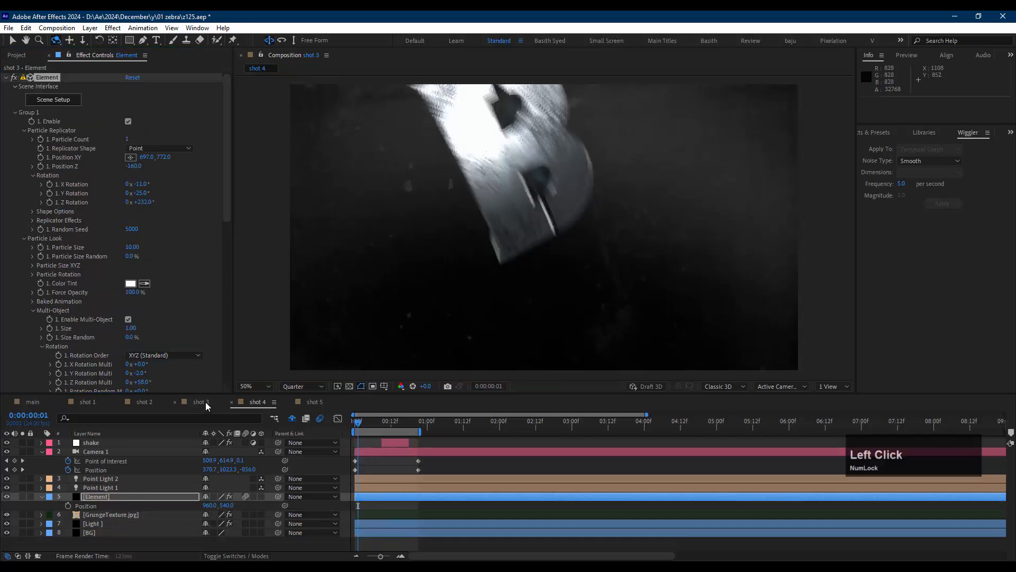
left_click(315, 402)
left_click_drag(360, 424, 329, 430)
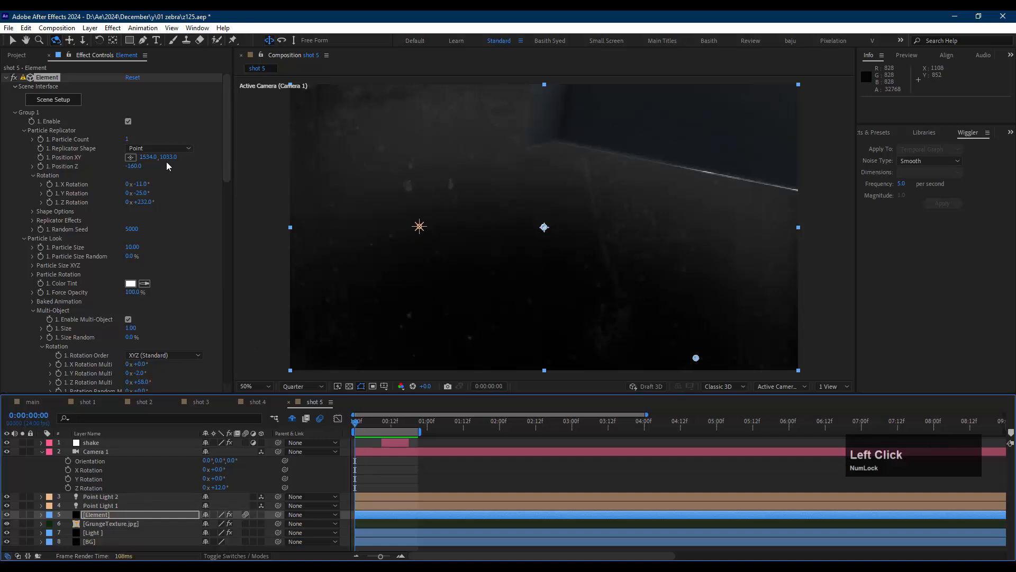
left_click_drag(168, 157, 196, 157)
key("space")
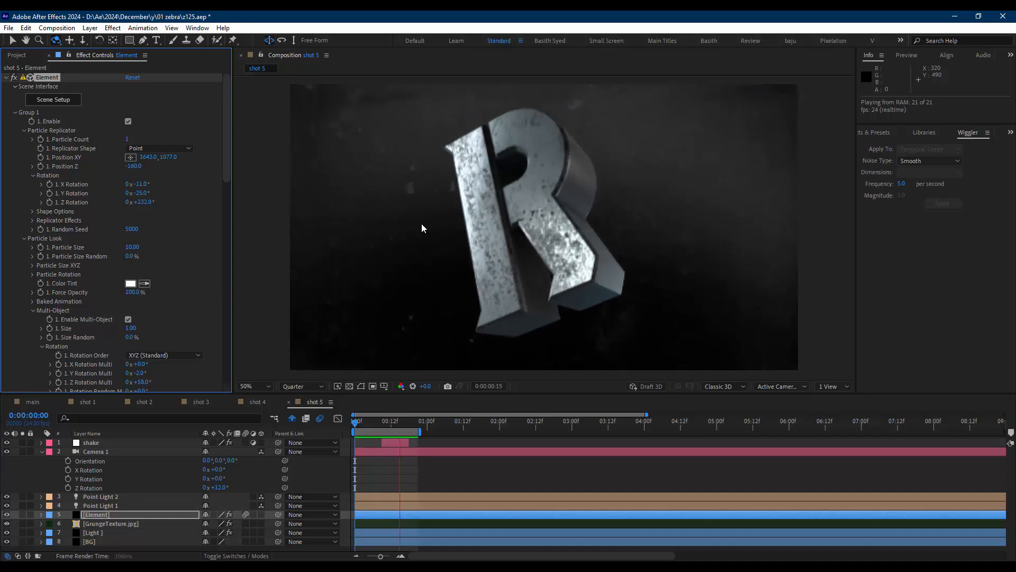
key("space")
- Check shot 4 at frame 20, then duplicate the shot 5 composition and open the copy
left_click(256, 402)
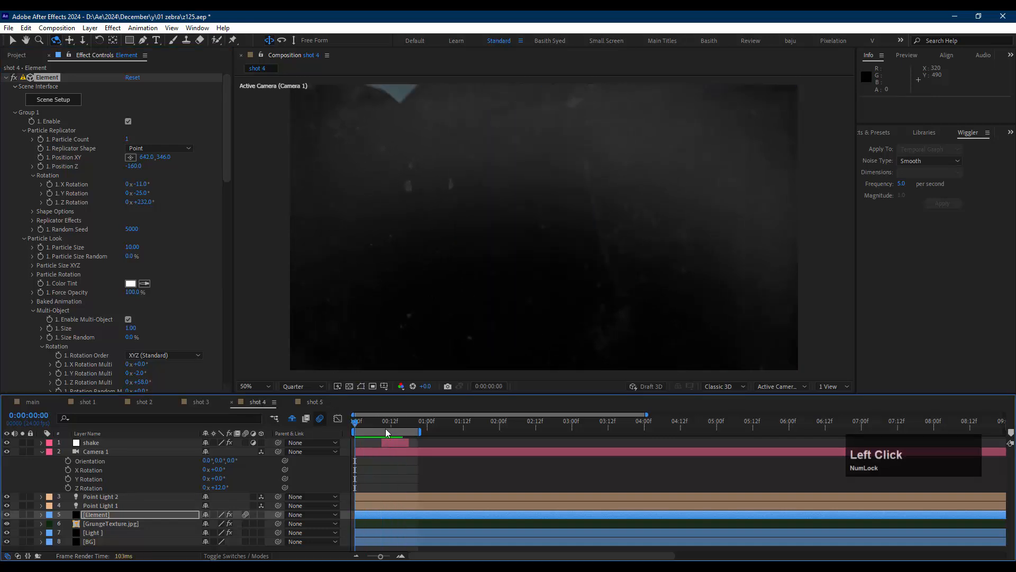
left_click(415, 423)
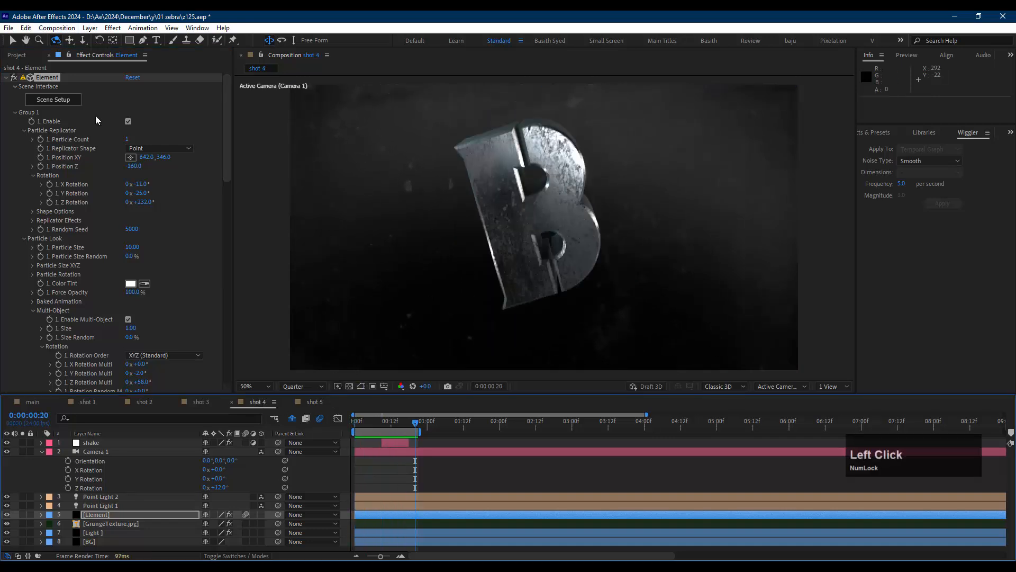
left_click(314, 402)
left_click(19, 55)
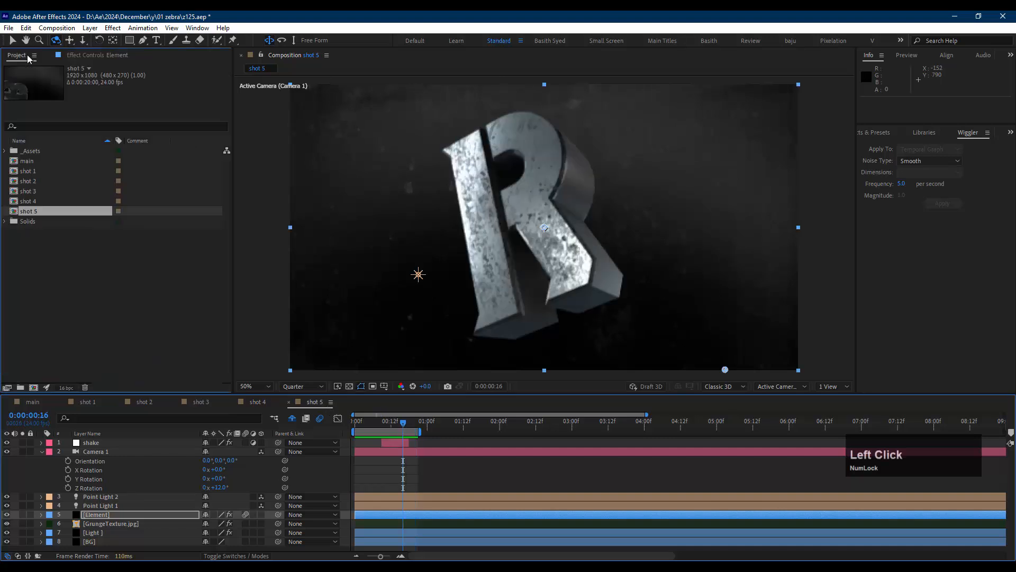
key("ctrl+d")
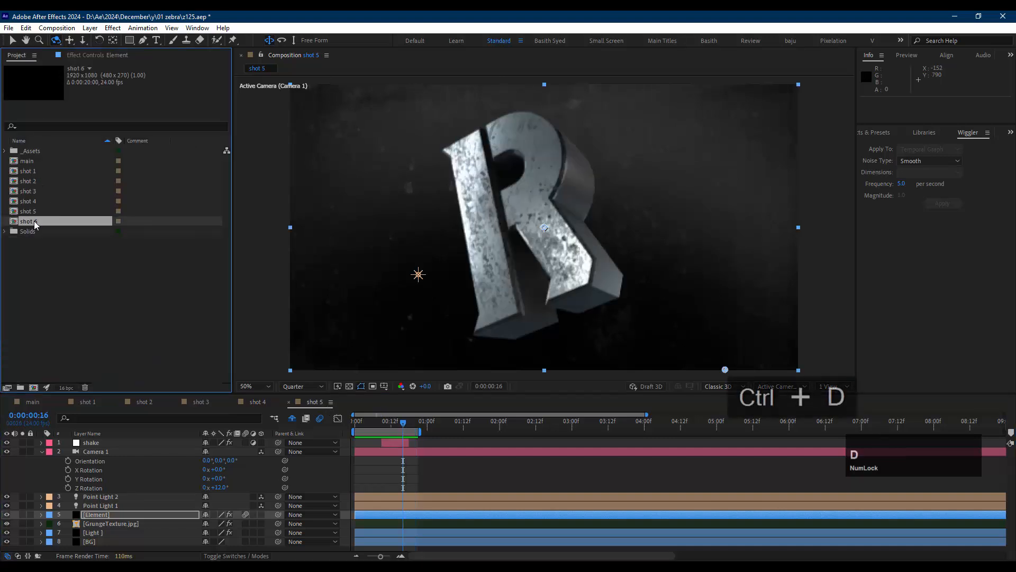
double_click(35, 220)
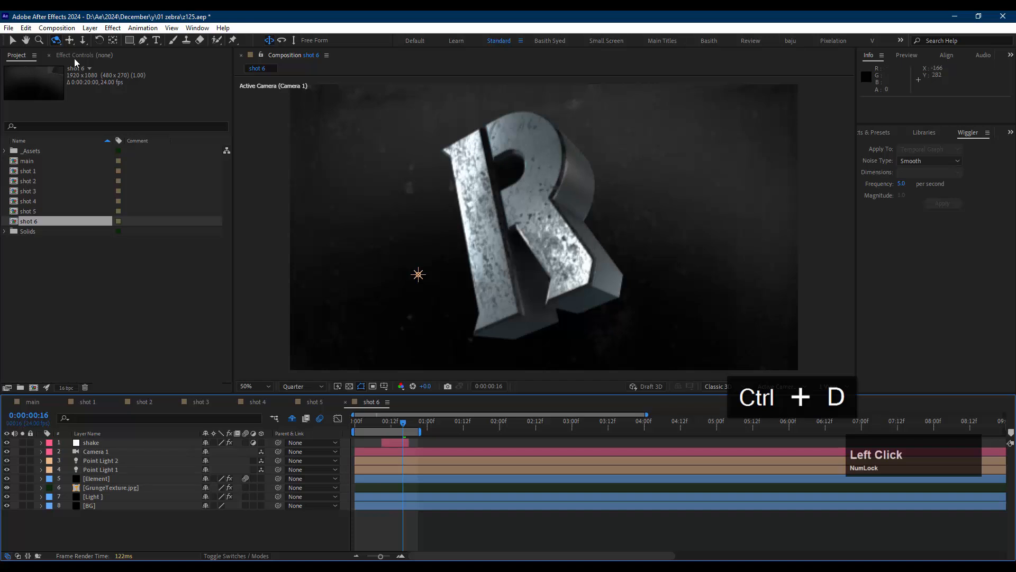
- In the scene setup of the new shot's Element layer, enable model 05 instead of 04 and apply the change
left_click(75, 56)
left_click(97, 478)
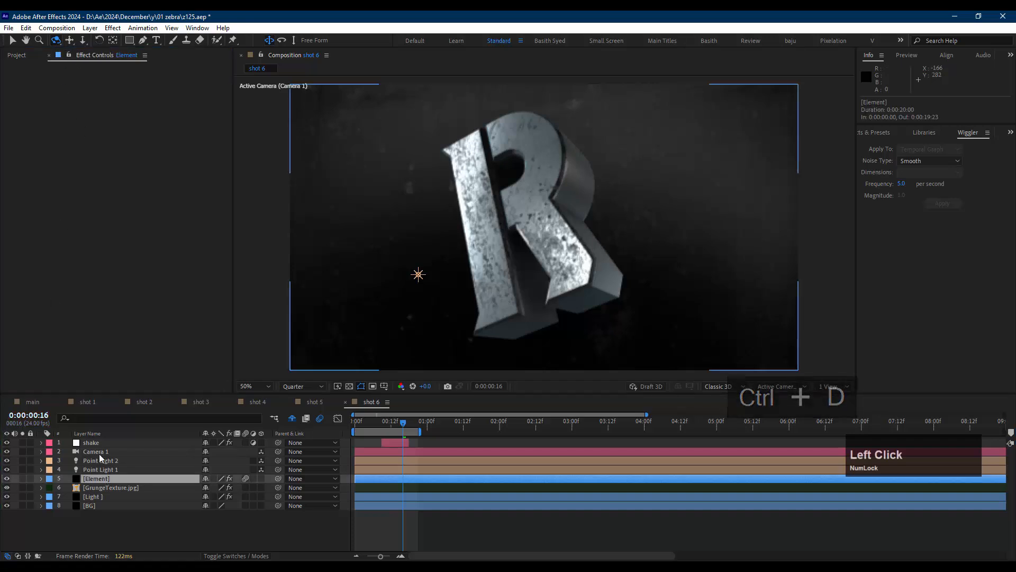
left_click(48, 101)
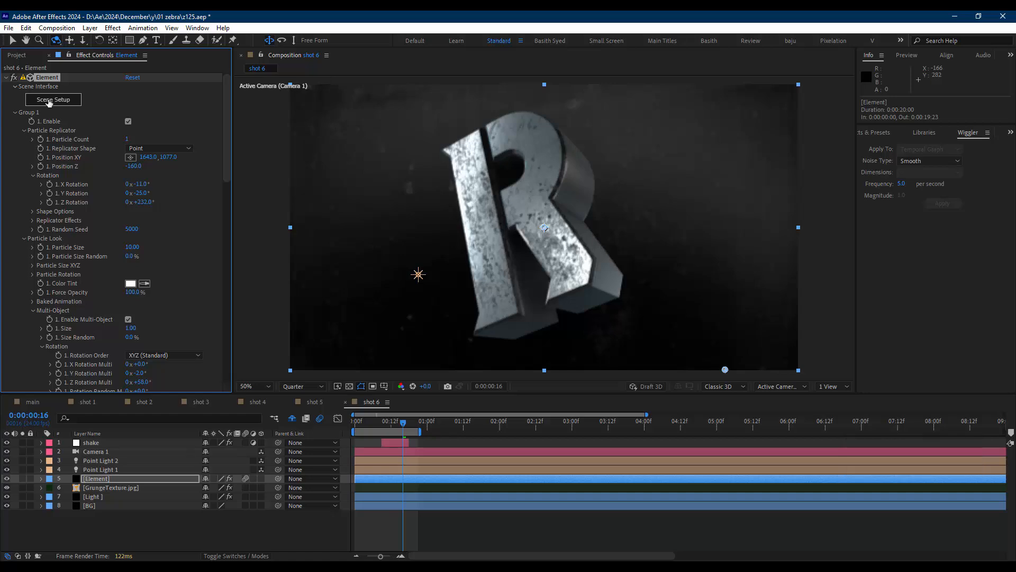
left_click(49, 101)
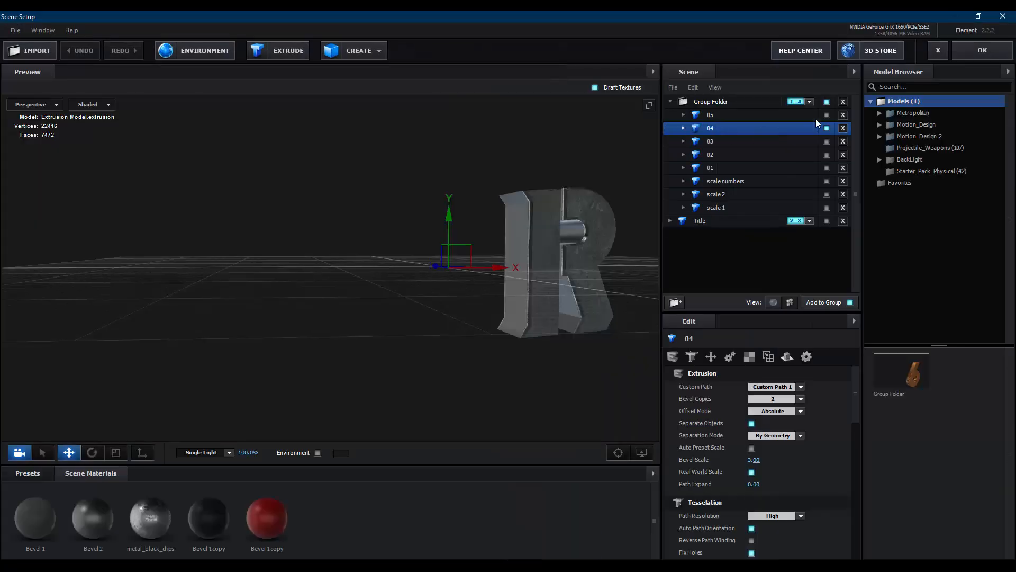
left_click(823, 115)
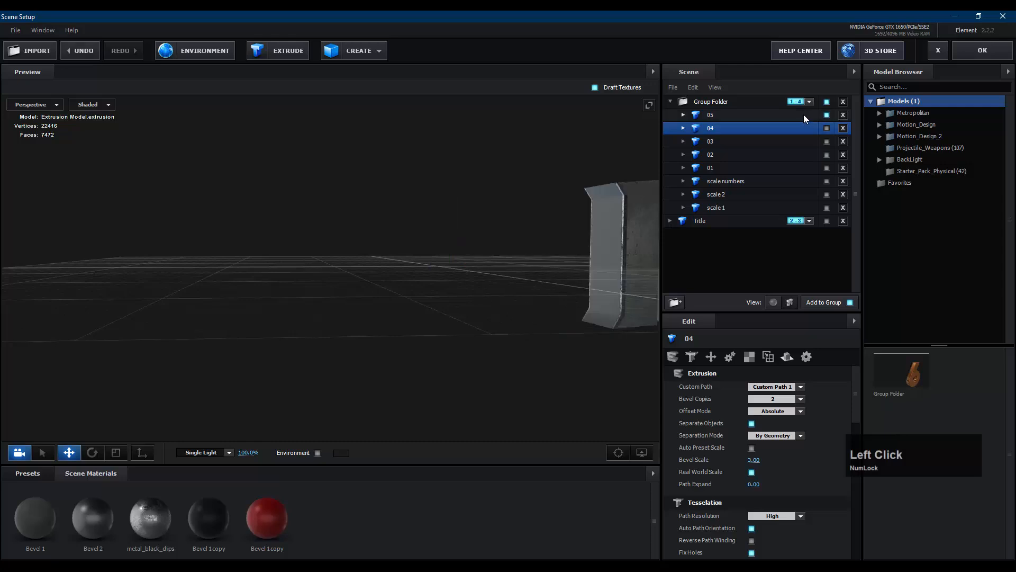
left_click(970, 53)
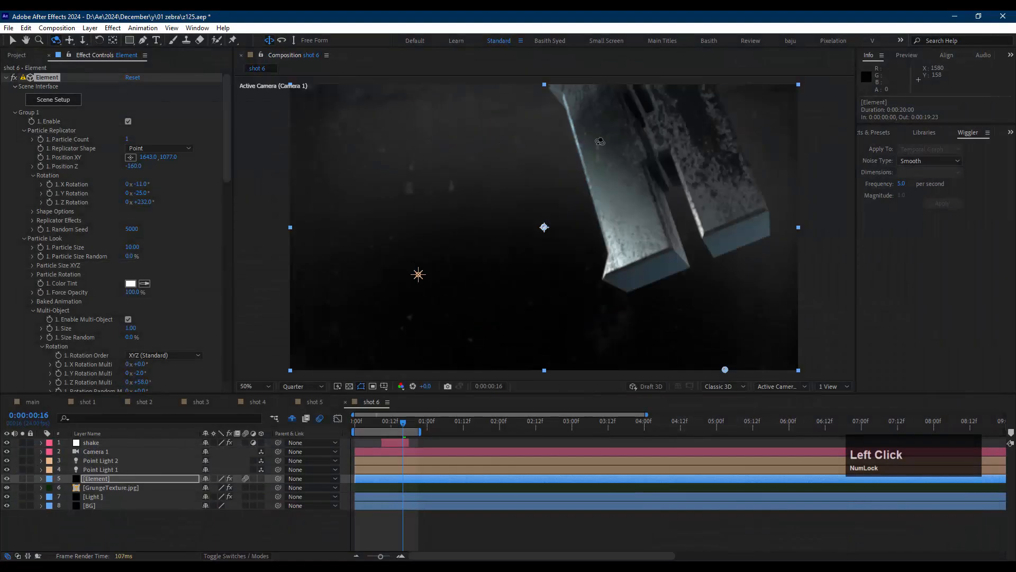
- Set Element's World Position XY to -824, 34 and World Position Z to 200, and try an X Rotation World of 23°
scroll(90, 206, "down", 15)
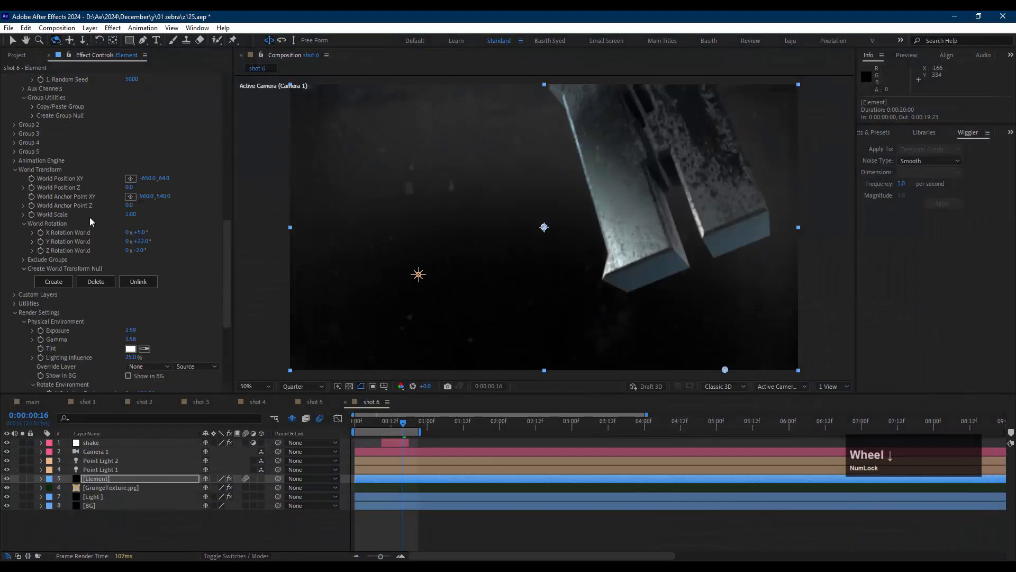
left_click_drag(144, 177, 84, 182)
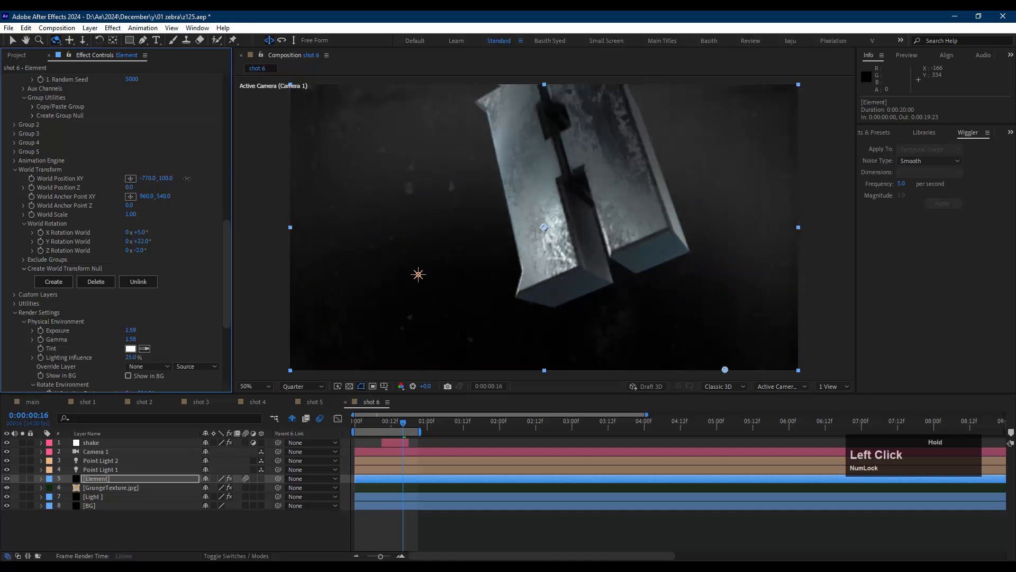
left_click_drag(187, 178, 208, 179)
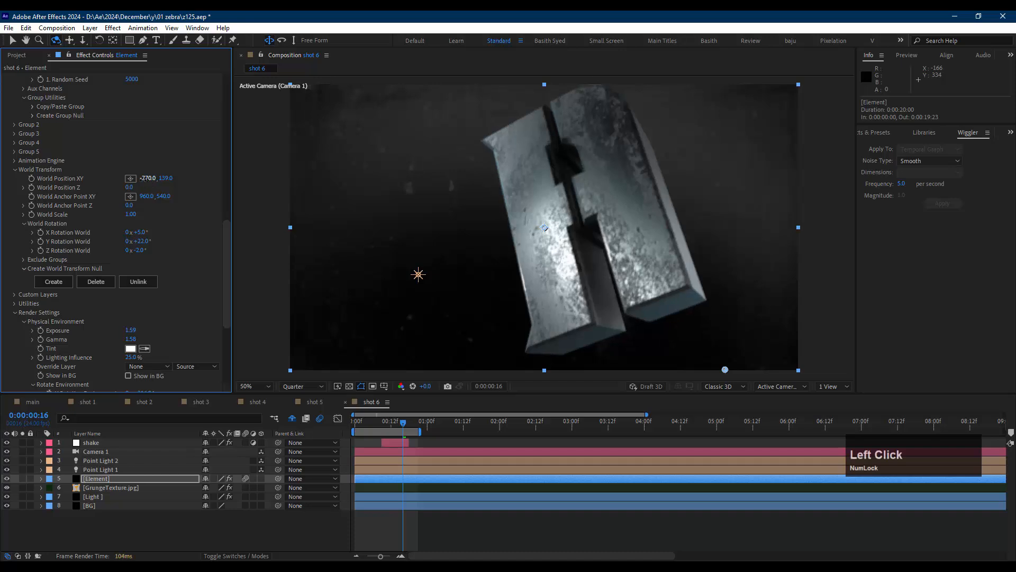
left_click_drag(144, 178, 157, 231)
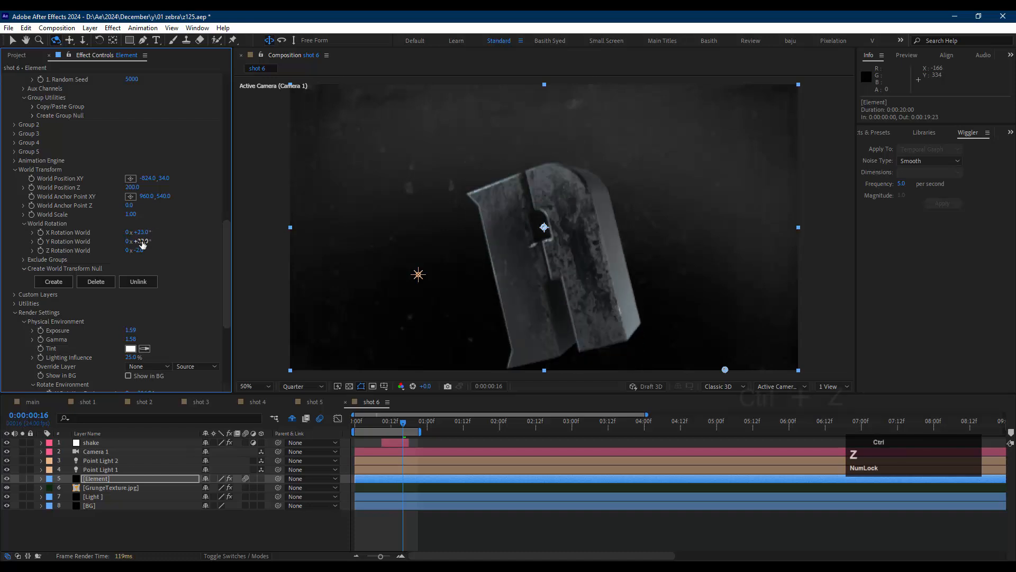
- Undo the X Rotation World change, then set Y Rotation World to 3° and Z Rotation World to 45°
key("ctrl+z")
key("ctrl+z")
mouse_move(172, 237)
left_mouse_down()
mouse_move(113, 235)
mouse_move(166, 253)
left_mouse_up()
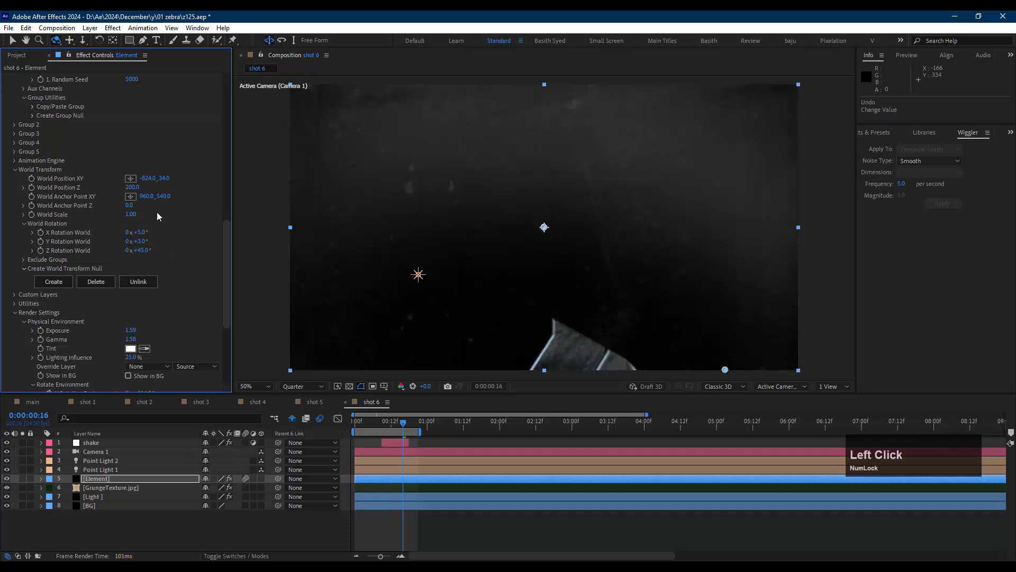
- Adjust Element's World Position Y to bring the rotated letter to mid-frame and set World Position Z to 40
left_click_drag(152, 179, 135, 180)
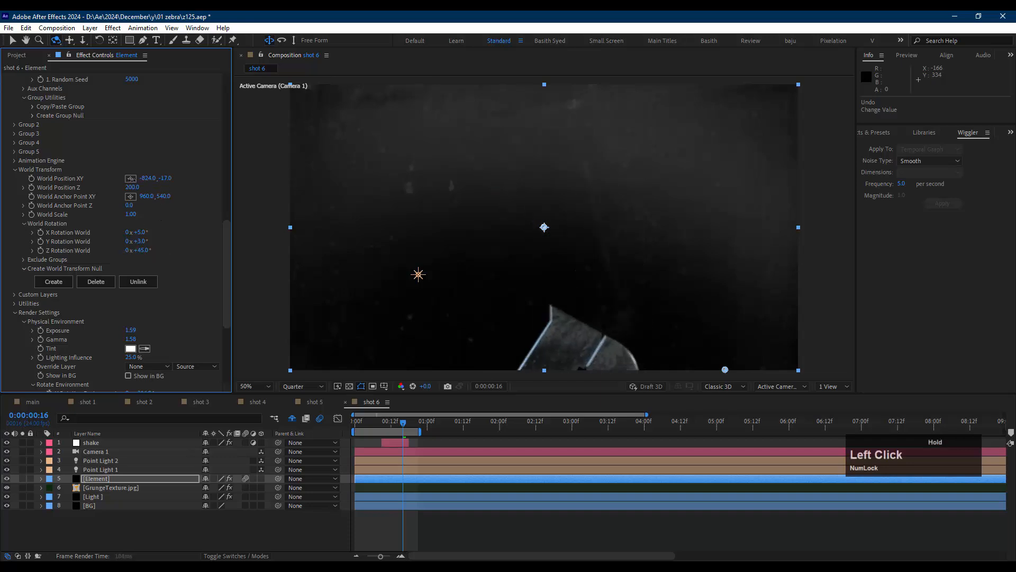
left_click_drag(35, 190, 53, 230)
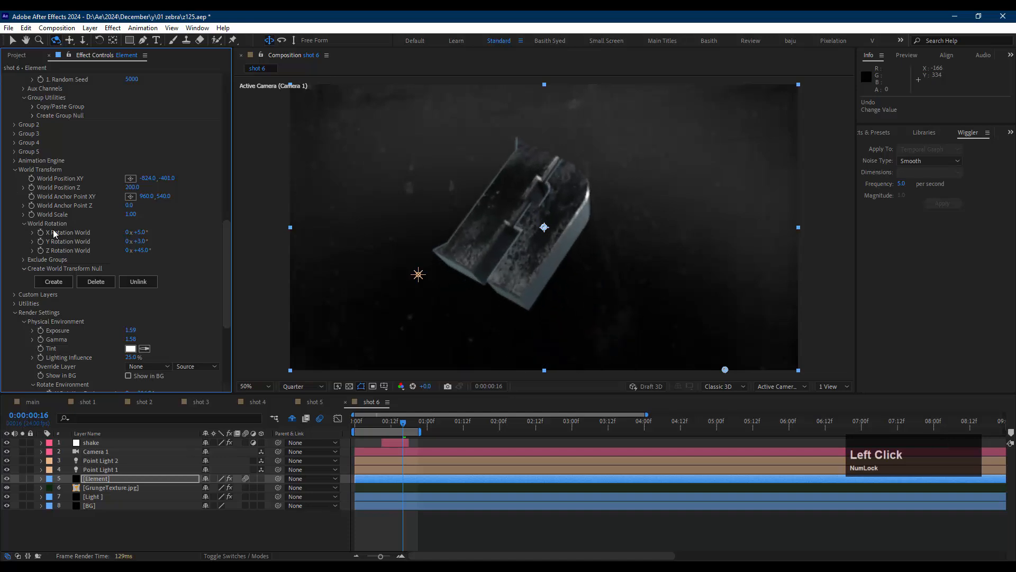
left_click_drag(151, 185, 128, 191)
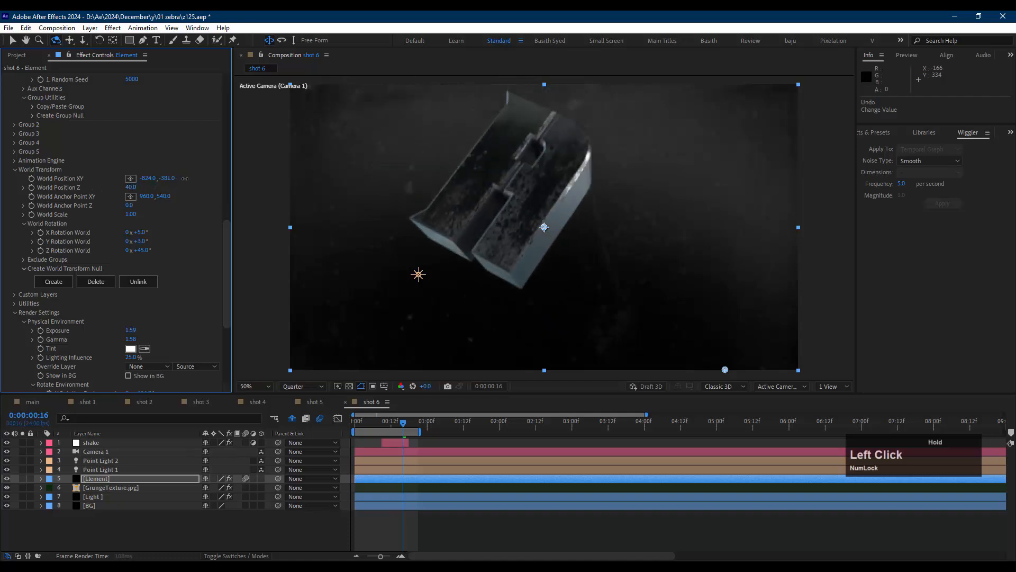
left_click_drag(184, 178, 226, 174)
- Rotate Element's environment to X 1x+18° and Y -7° so reflections light the letter's front face
scroll(106, 276, "down", 5)
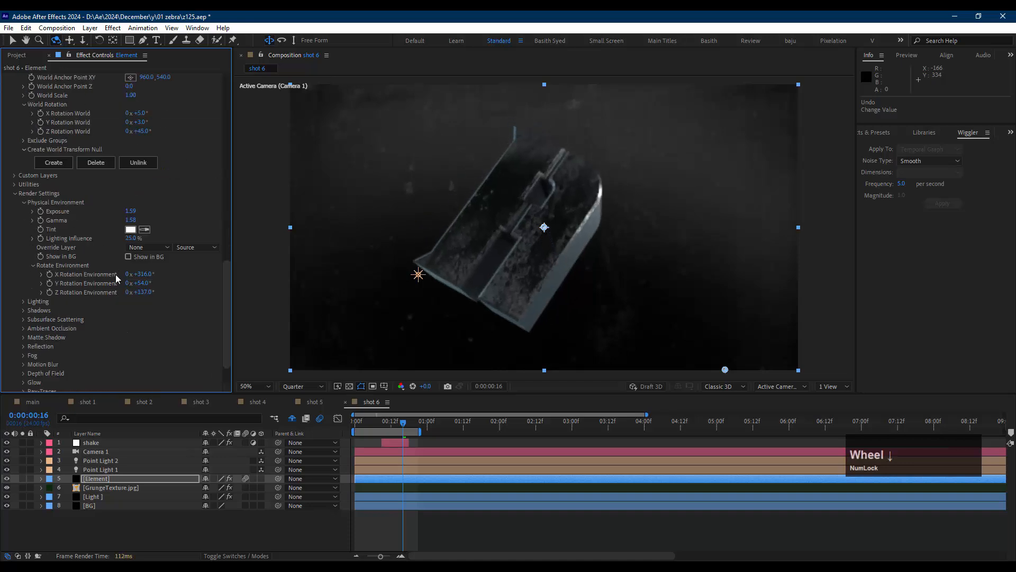
left_click_drag(146, 276, 115, 284)
key("ctrl+z")
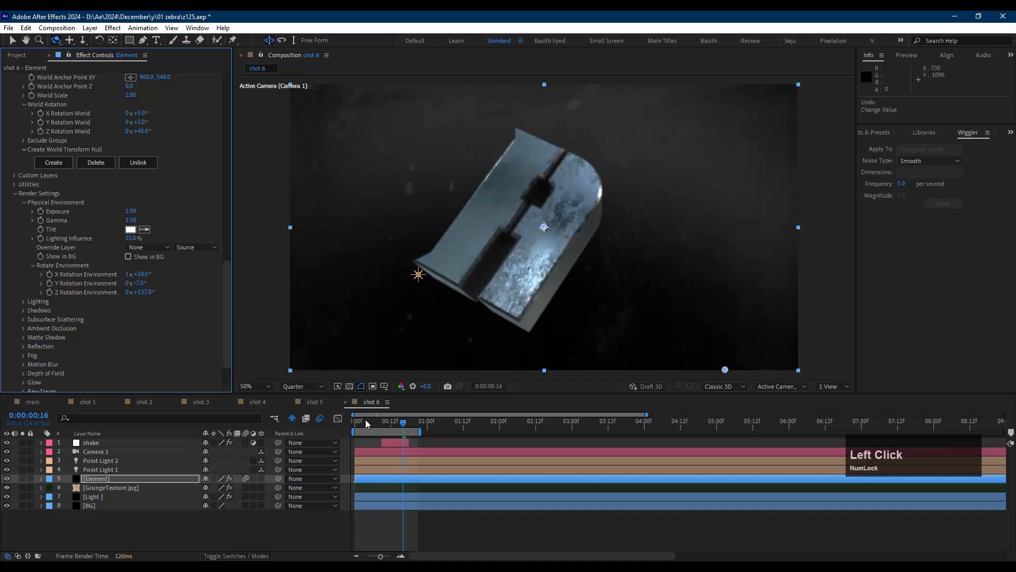
- Preview shot 6, set Element's Group 1 Position XY to 2206, 1657 at frame 0, and play the shot again
left_click_drag(366, 423, 353, 424)
key("space")
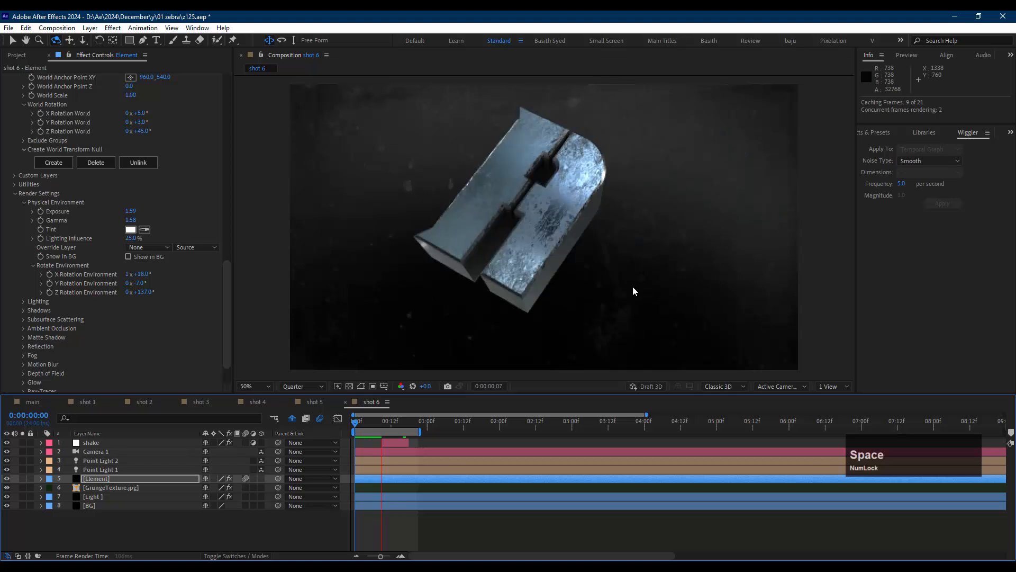
left_click(504, 270)
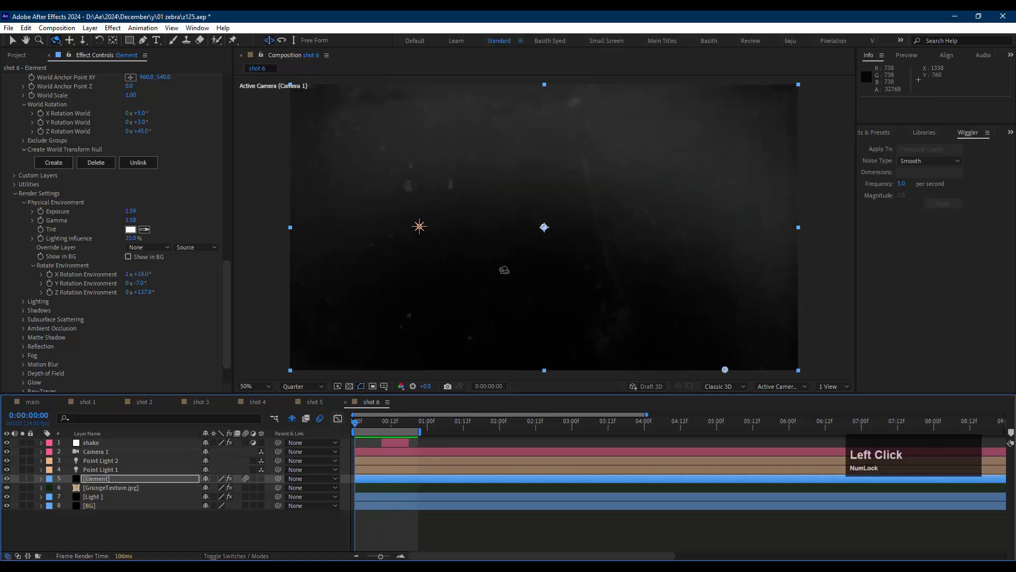
scroll(65, 130, "up", 15)
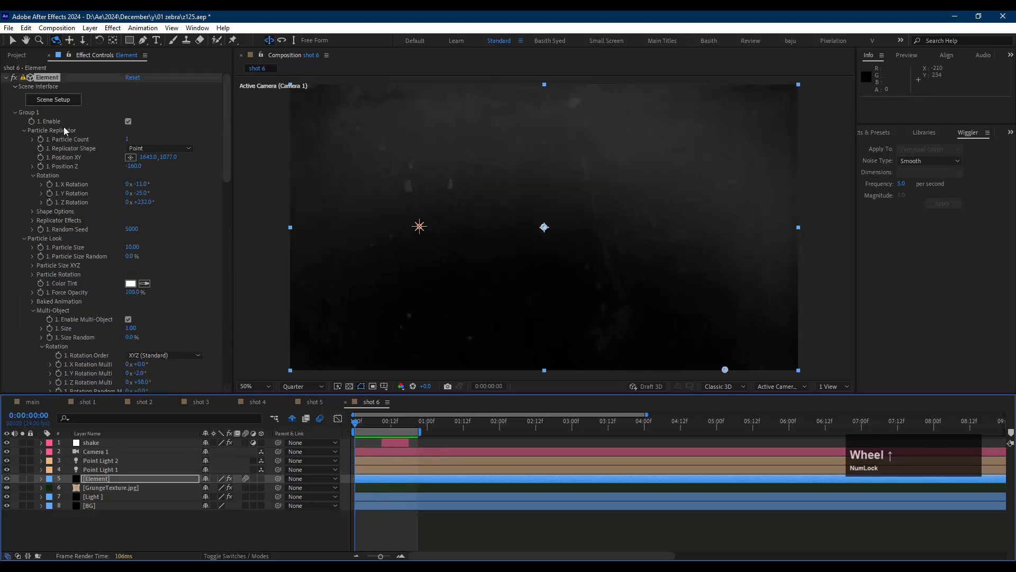
left_click_drag(170, 158, 499, 134)
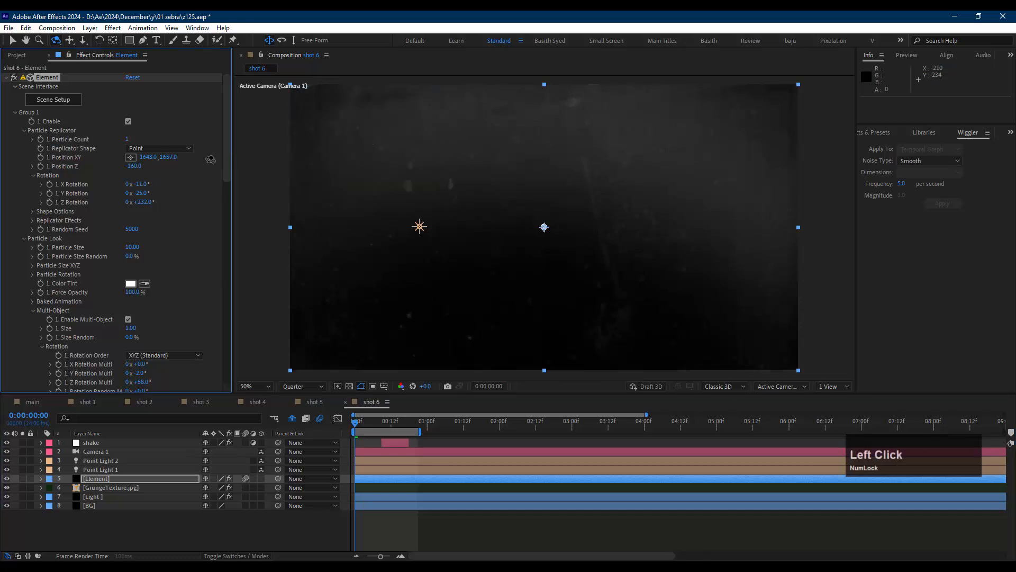
left_click_drag(261, 151, 437, 139)
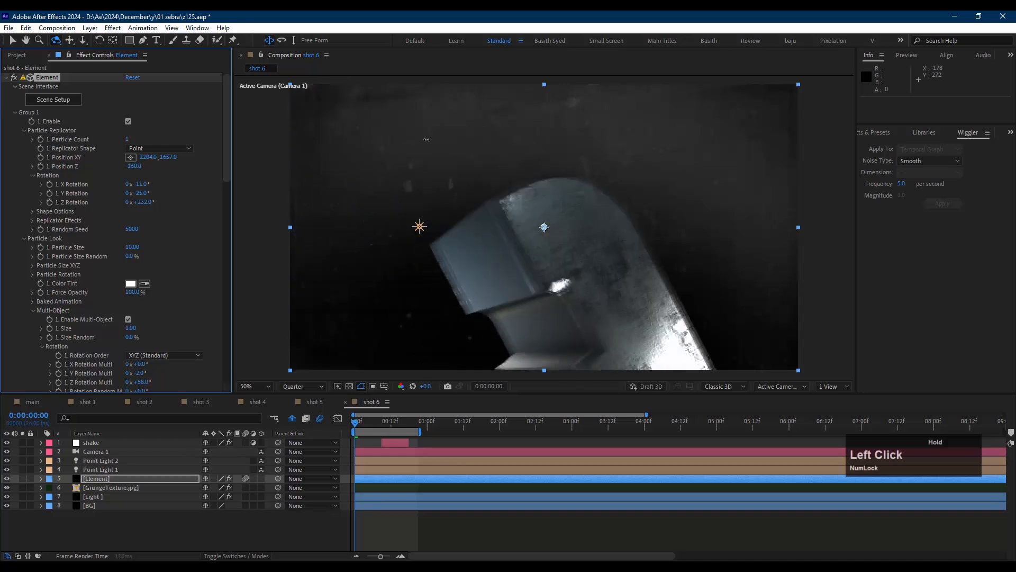
key("space")
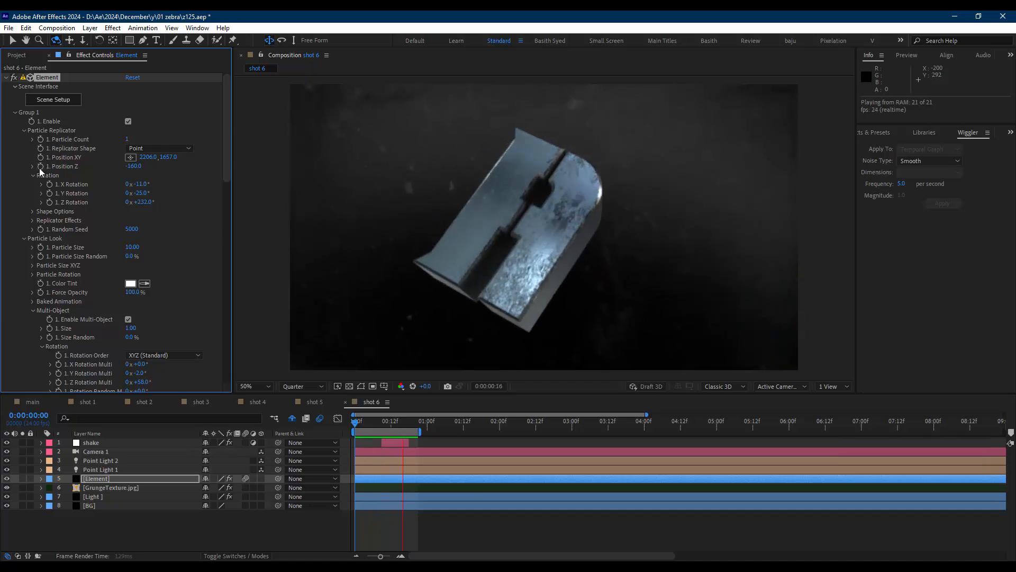
key("space")
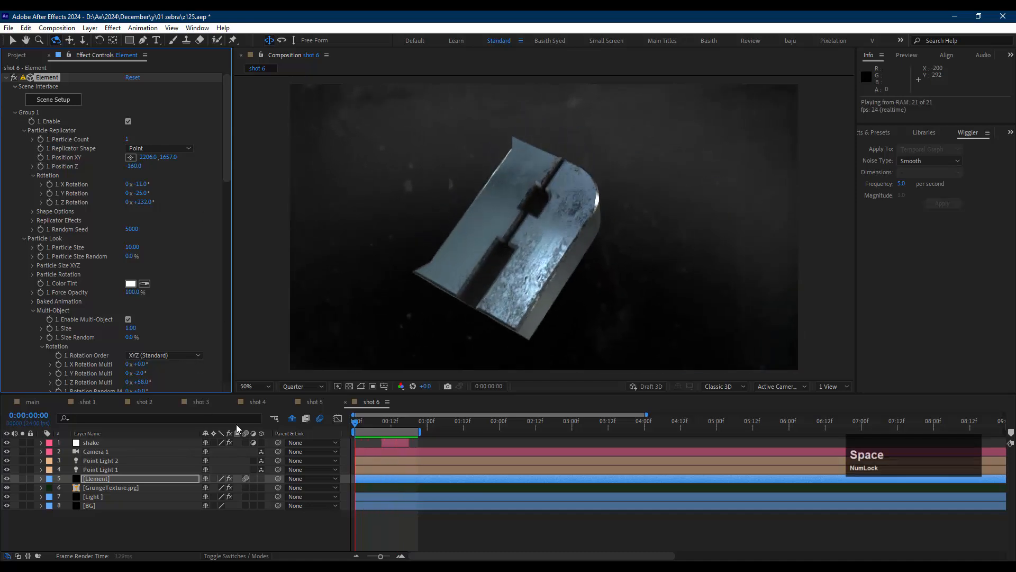
- Open the main composition and preview its animation from frame 0
left_click(25, 404)
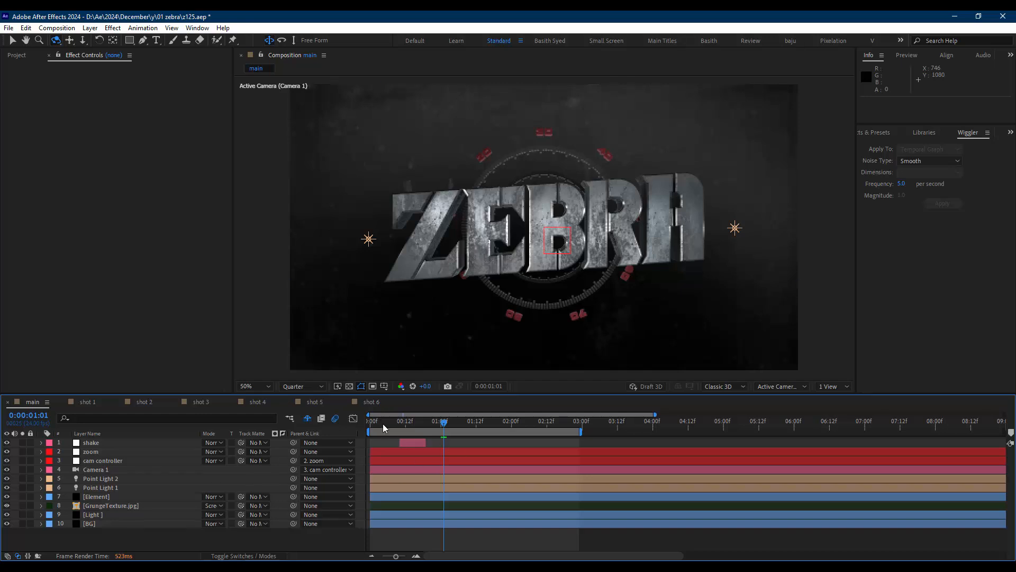
left_click(377, 423)
key("space")
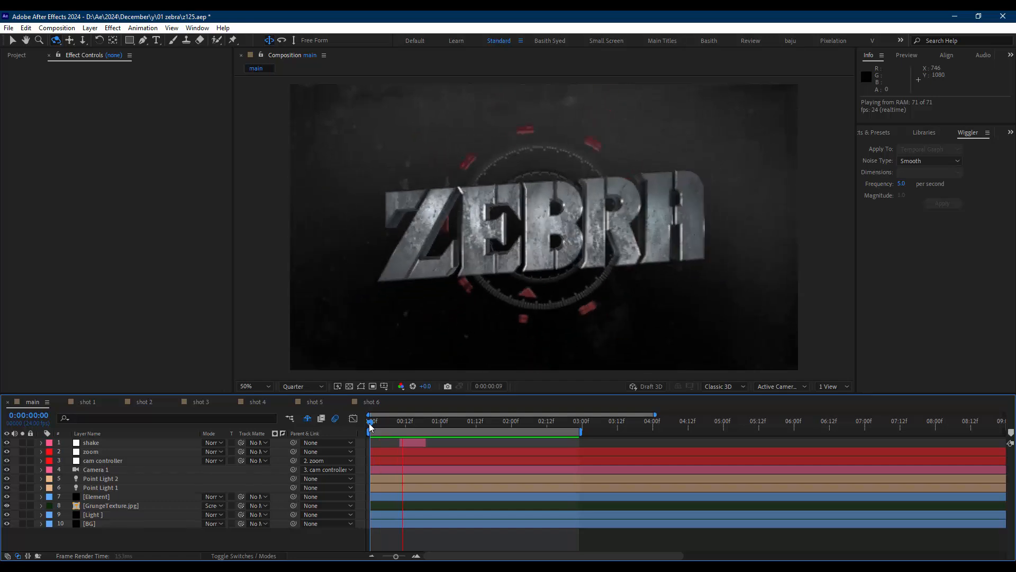
key("space")
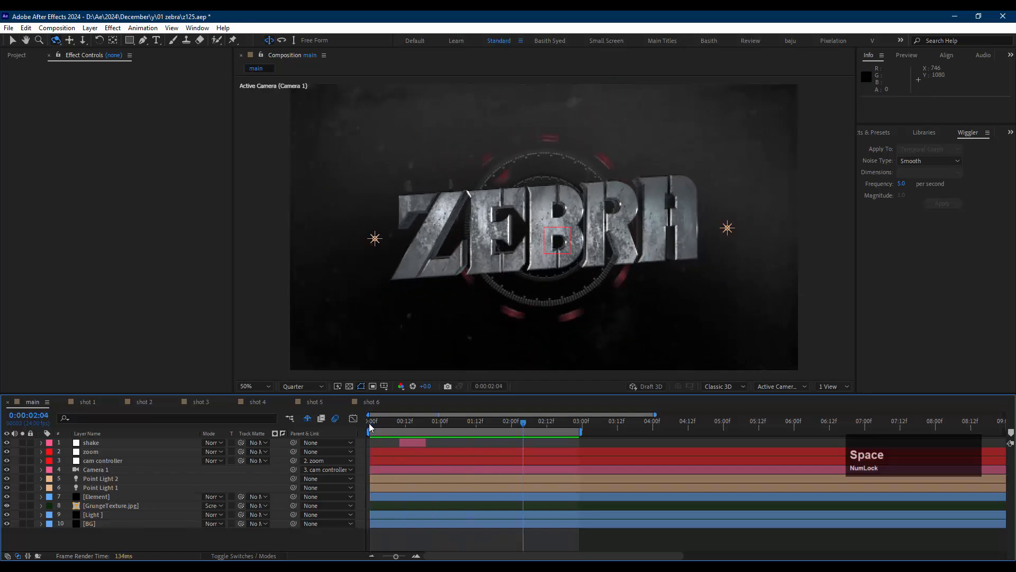
key("space")
key("space")
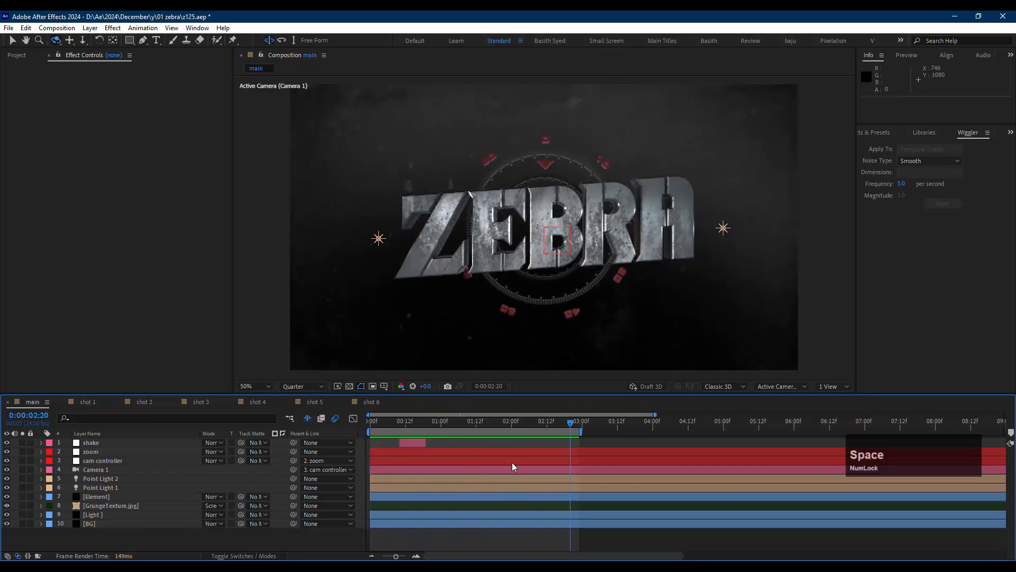
- Reveal the Element layer's keyframes and proportionally compress all 1. CH3. Rotation Z keyframes so the last one falls at 0:00:01:23
left_click(117, 495)
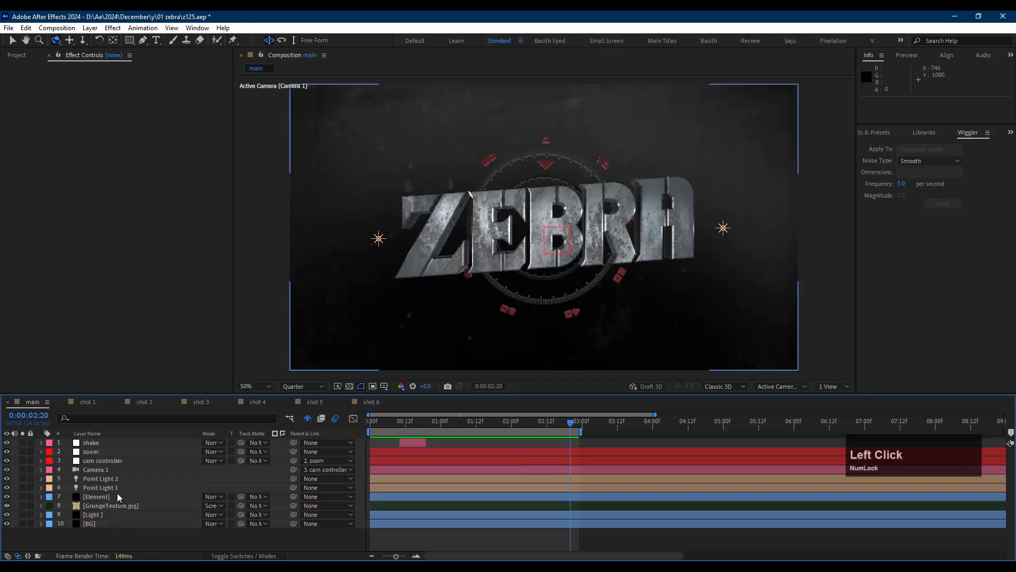
key("u")
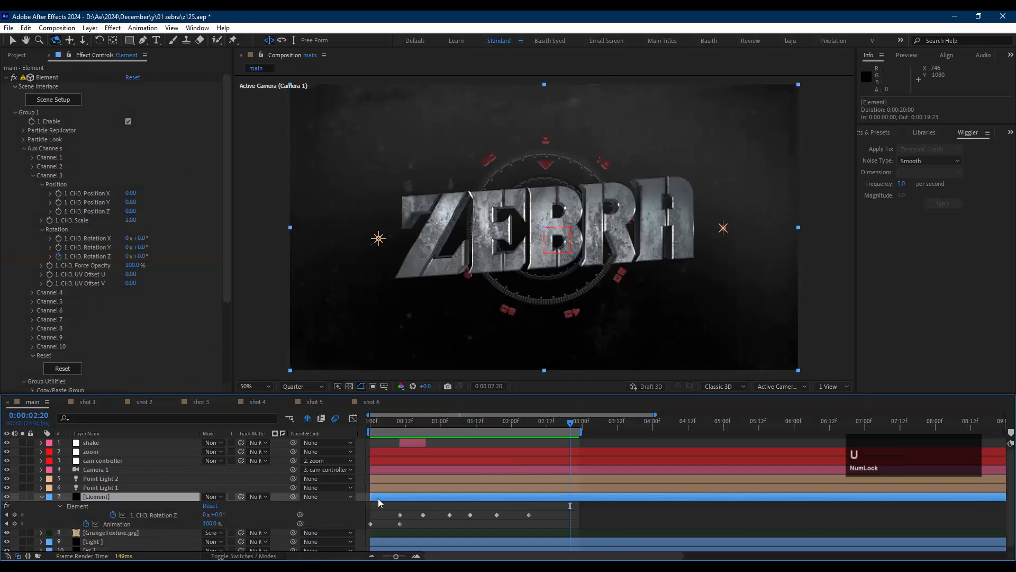
scroll(468, 507, "down", 1)
left_click_drag(546, 507, 385, 516)
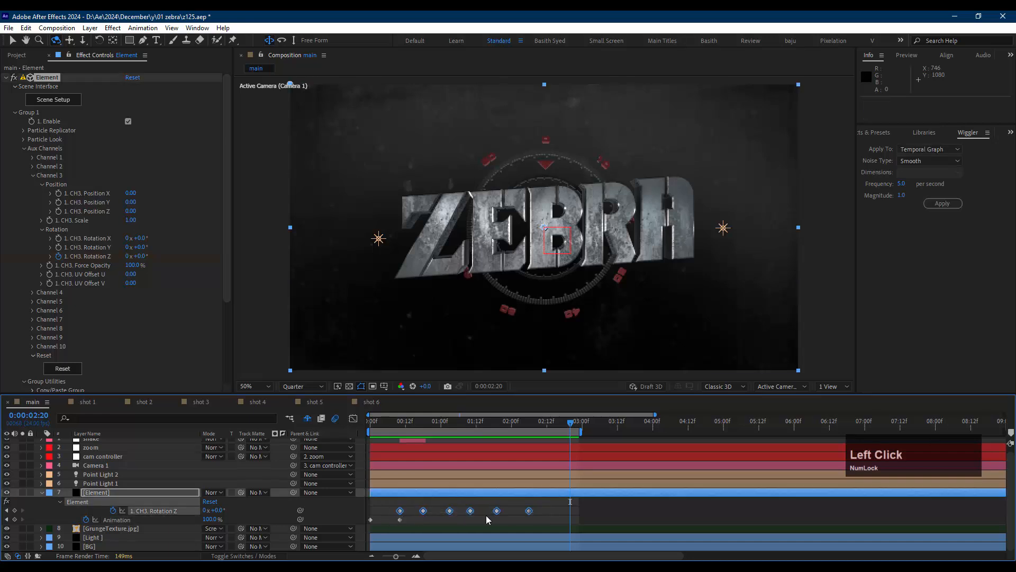
left_click_drag(529, 512, 520, 512)
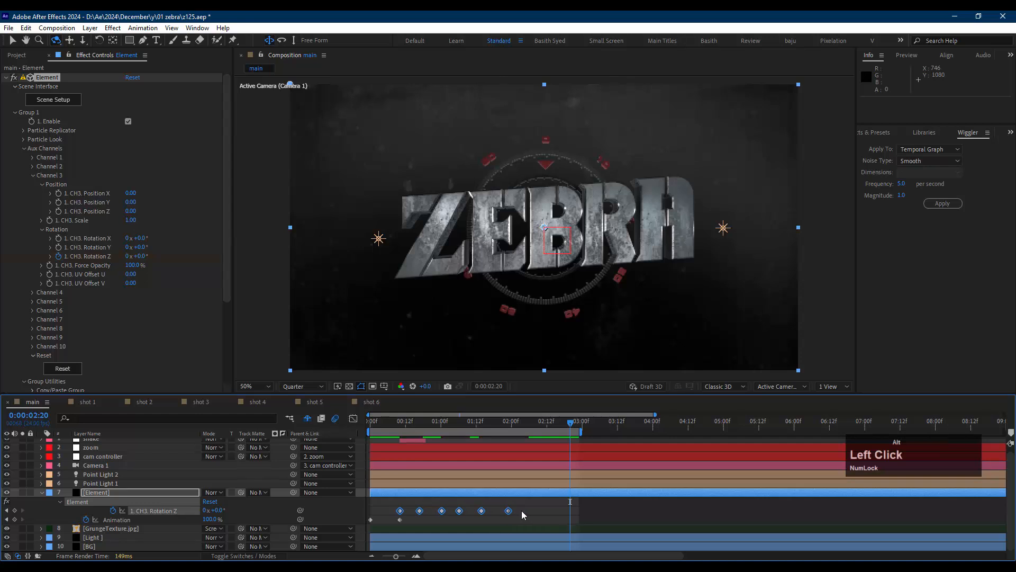
left_click(523, 510)
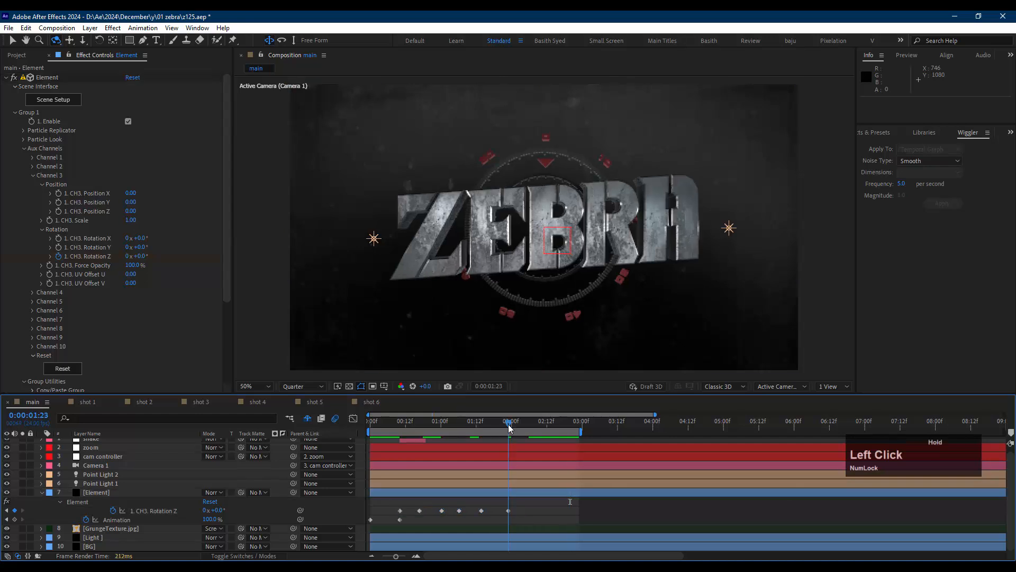
- Preview the main composition with the tightened rotation timing and save the project
key("space")
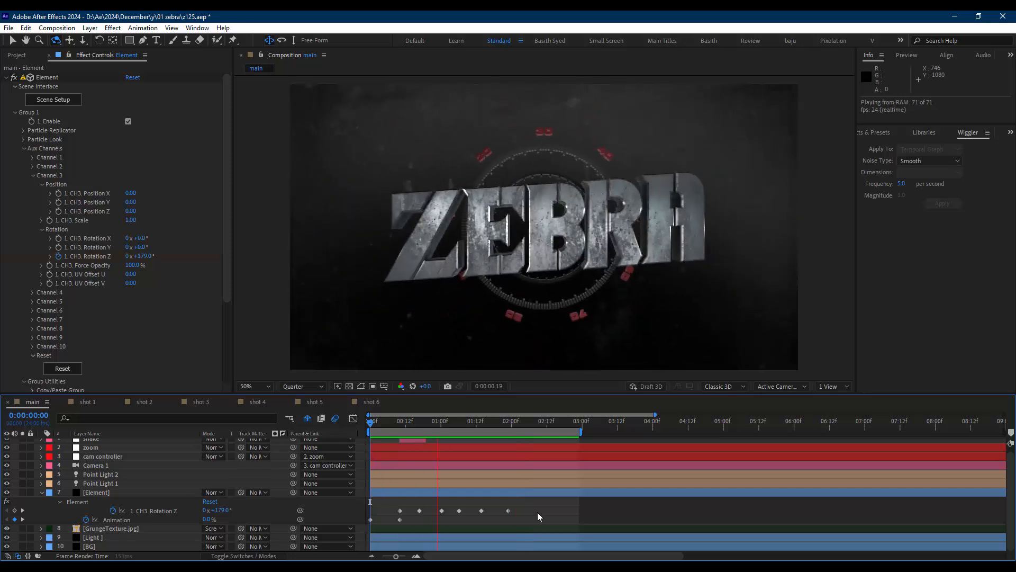
key("space")
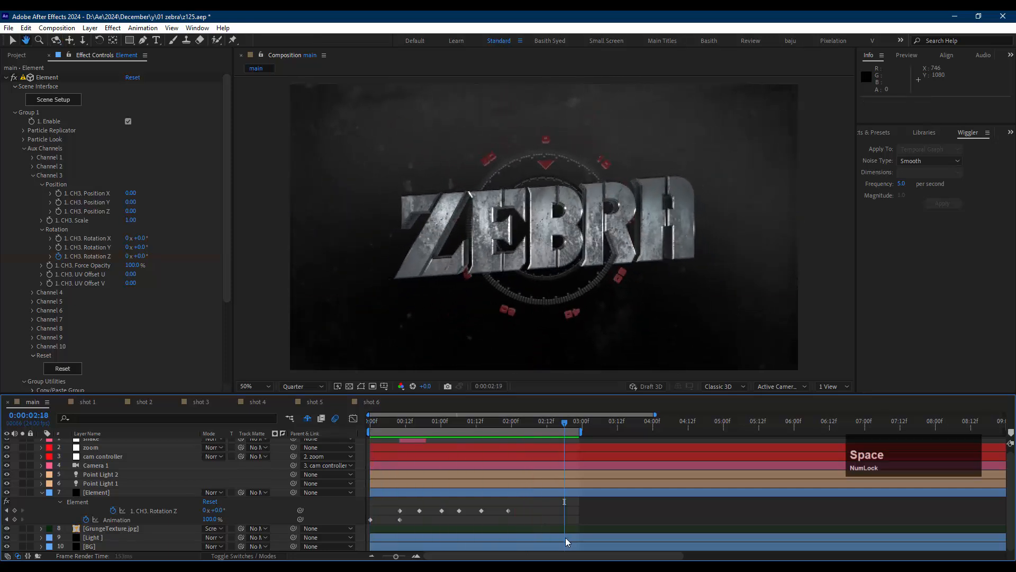
left_click(563, 518)
key("ctrl+s")
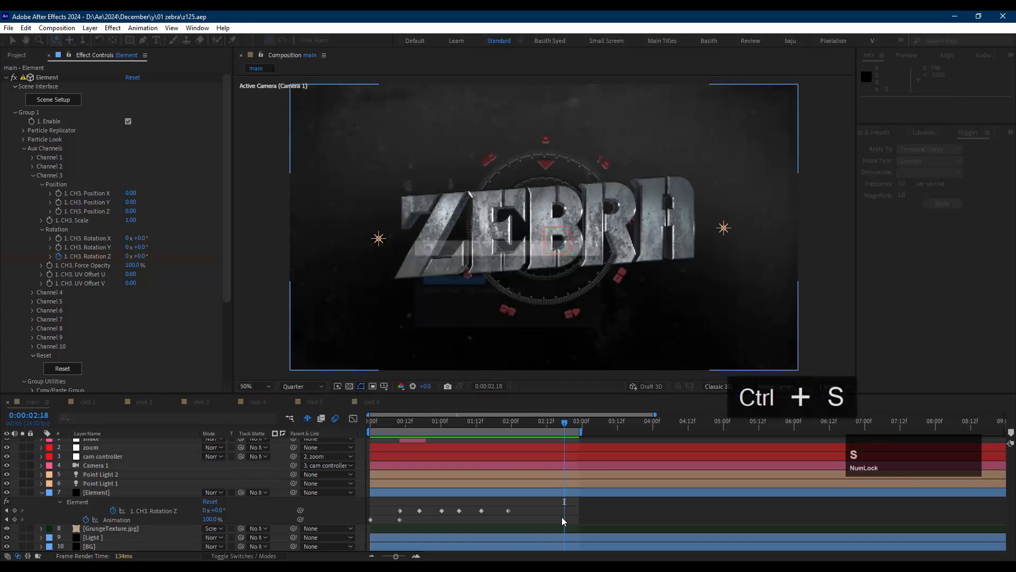
- Reveal the main composition in the project and create a new composition from it
left_click(47, 403)
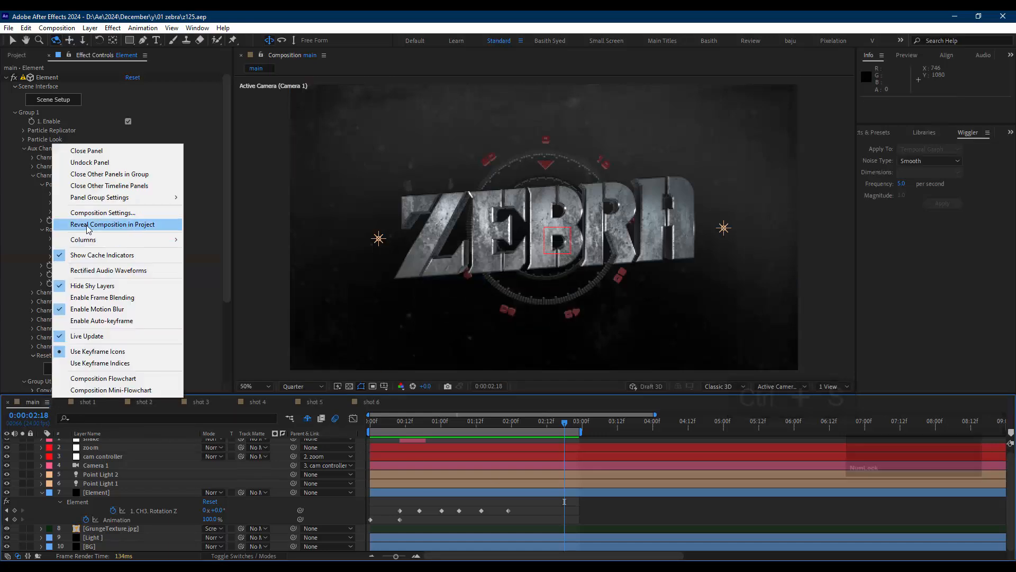
left_click(119, 229)
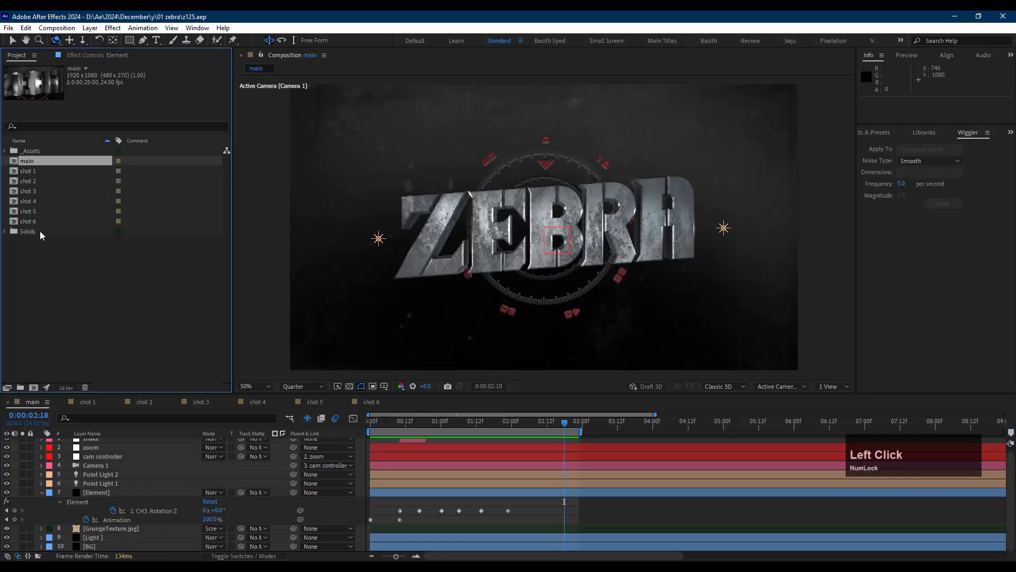
left_click(58, 273)
left_click(49, 164)
left_click_drag(63, 164, 33, 388)
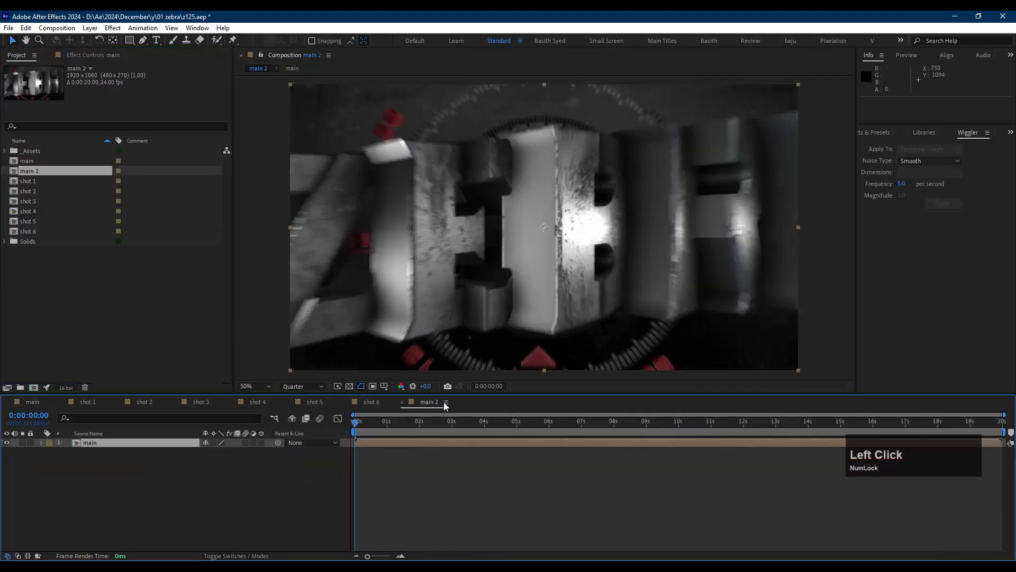
- Reveal the new composition main 2 in the project and rename it Render
left_click(445, 402)
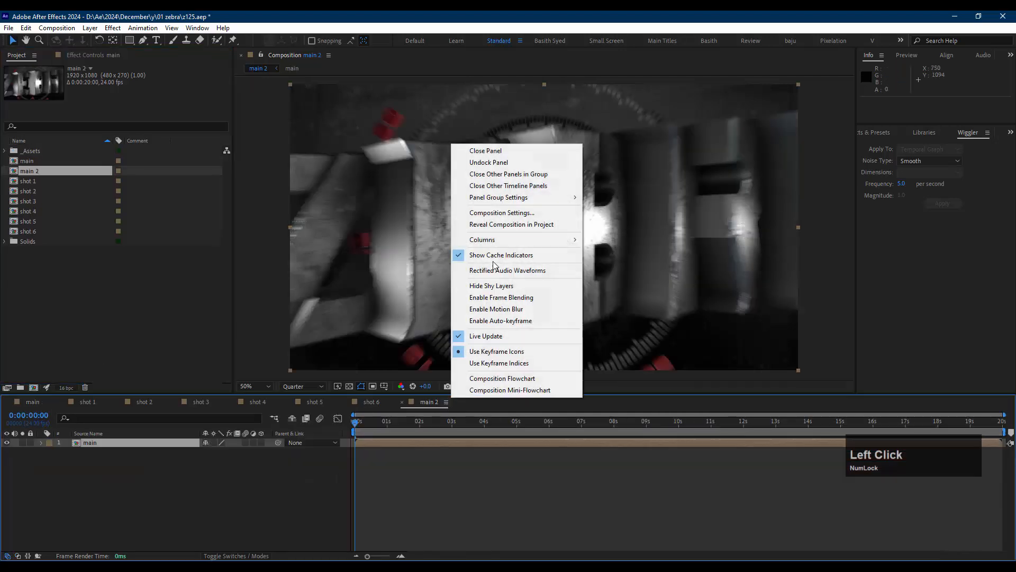
left_click(518, 224)
key("Return")
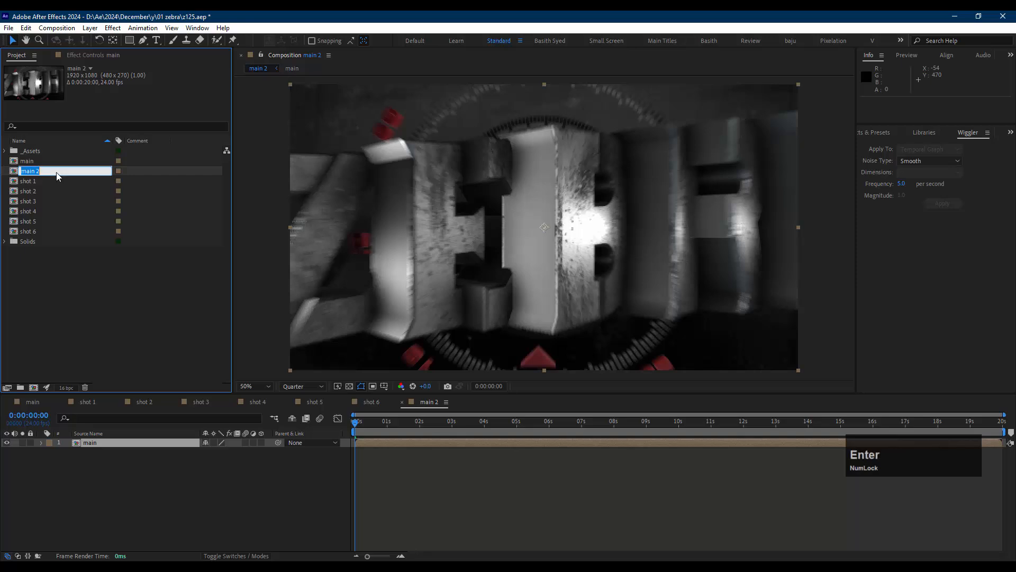
type("R")
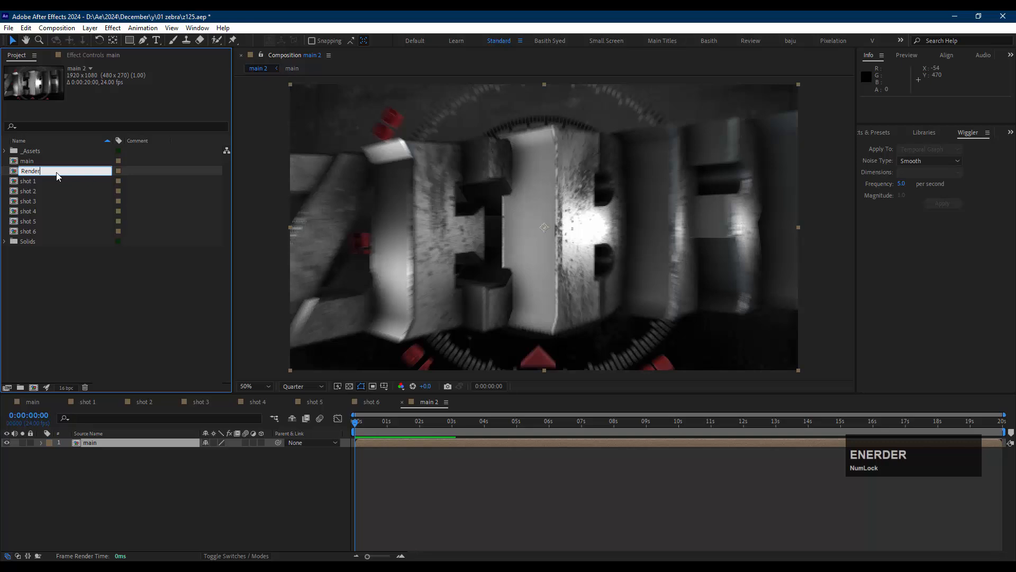
type("ender")
key("Return")
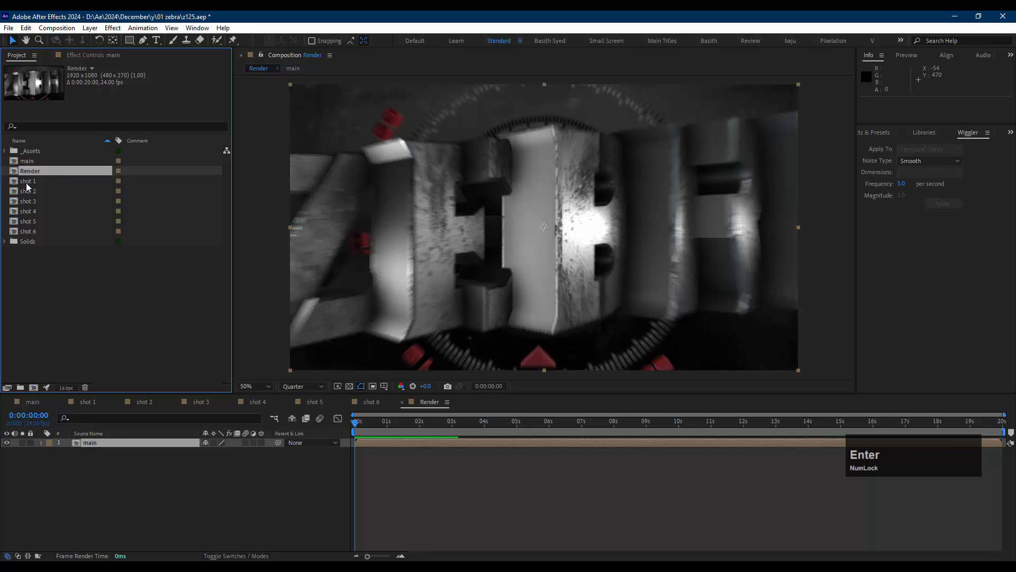
- Check where the main composition's animation ends, and trim the main layer's out point in Render at 0:00:02:23
left_click(358, 557)
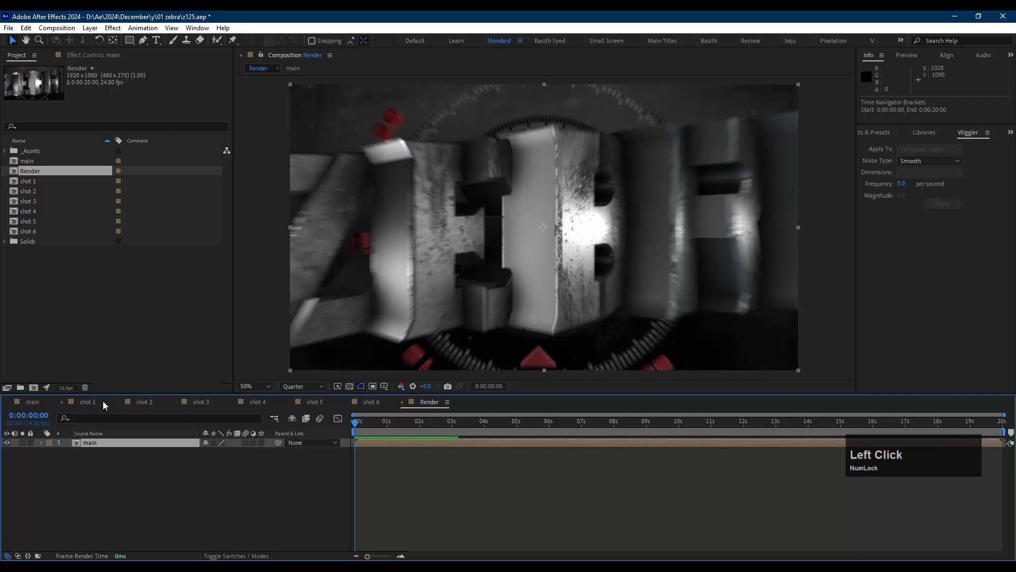
double_click(40, 160)
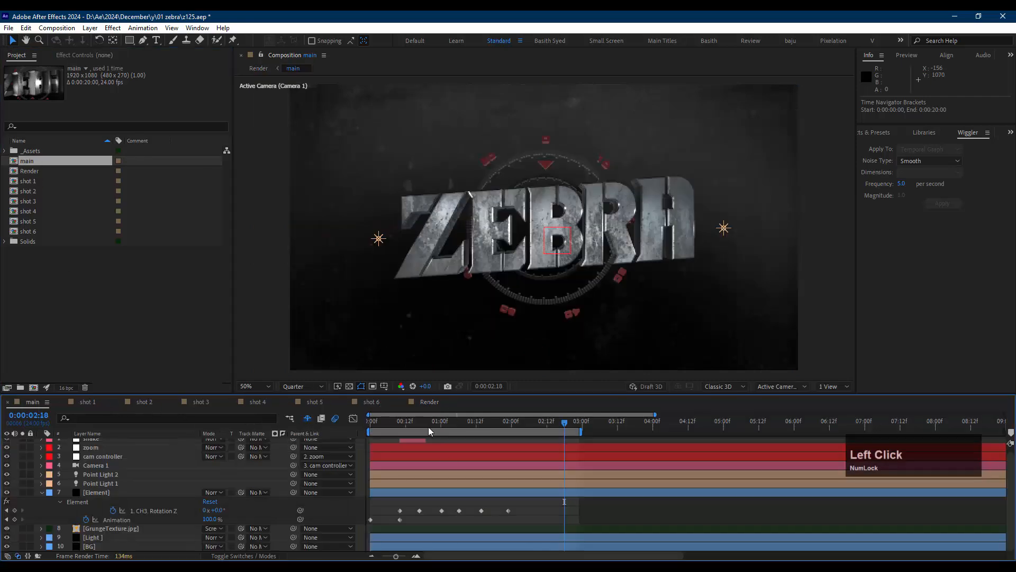
mouse_move(579, 425)
left_mouse_down()
mouse_move(338, 430)
mouse_move(580, 446)
mouse_move(584, 424)
mouse_move(623, 429)
mouse_move(578, 428)
left_mouse_up()
scroll(650, 459, "up", 1)
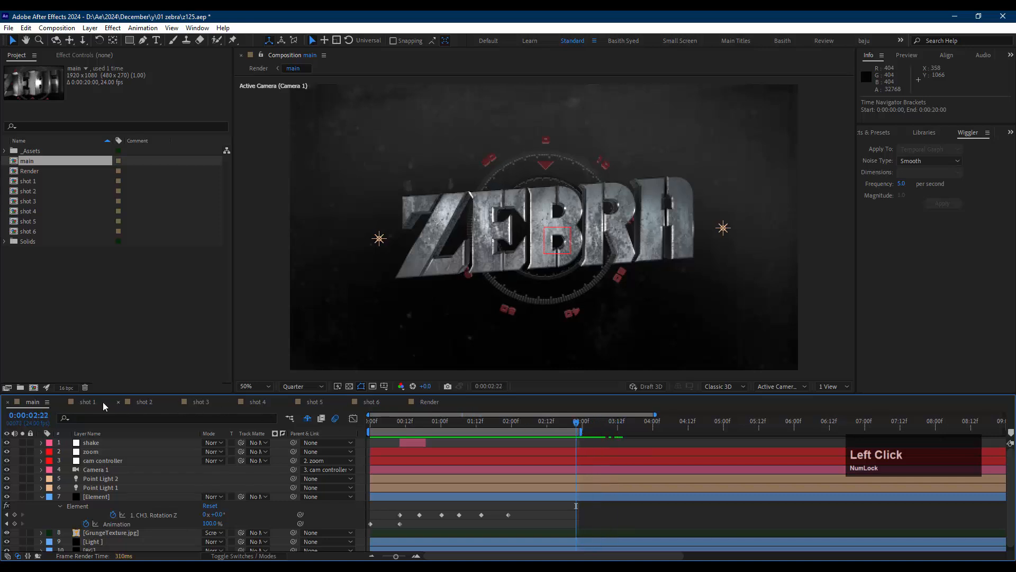
left_click(429, 402)
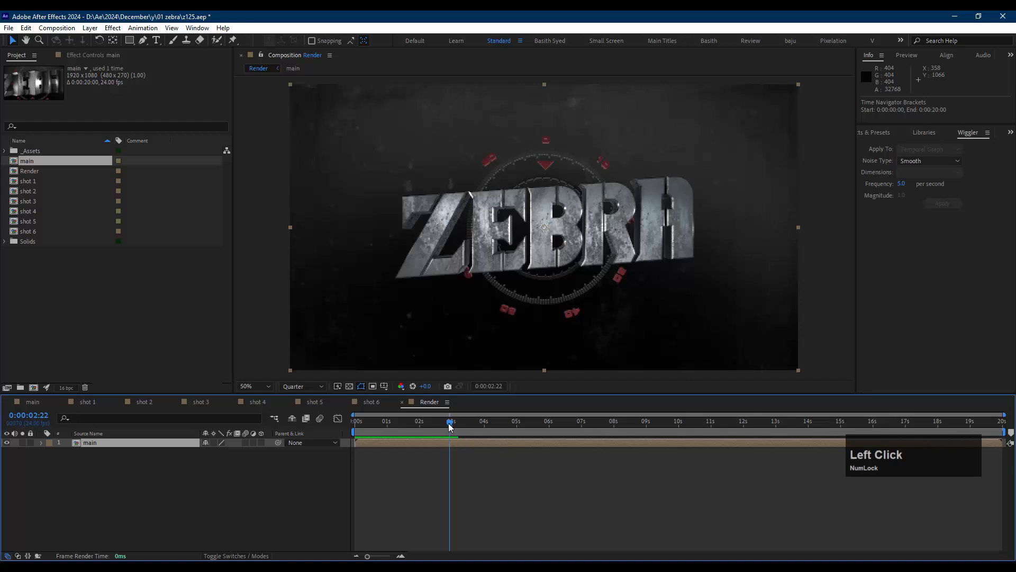
left_click_drag(450, 425, 452, 426)
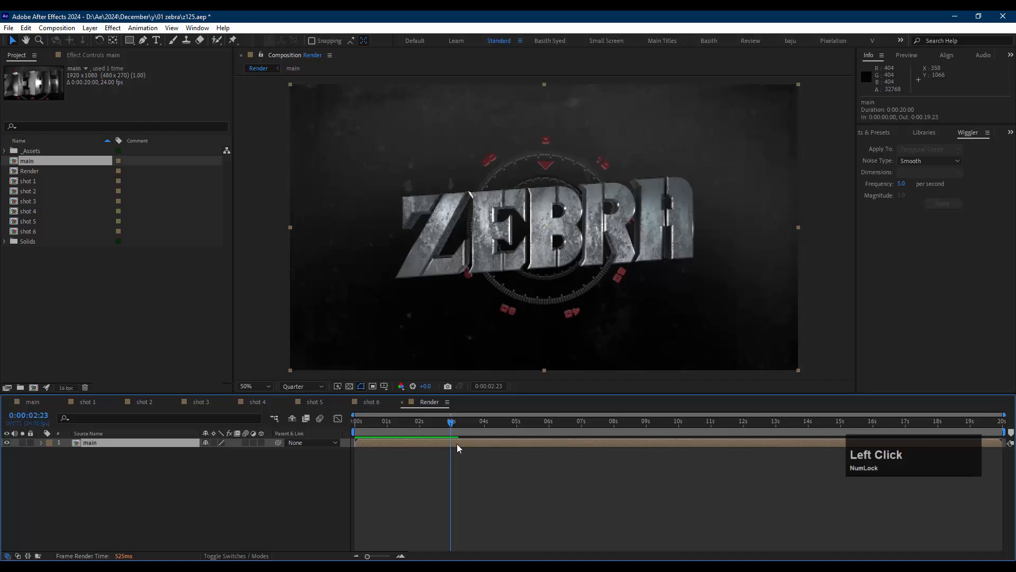
key("alt+bracketright")
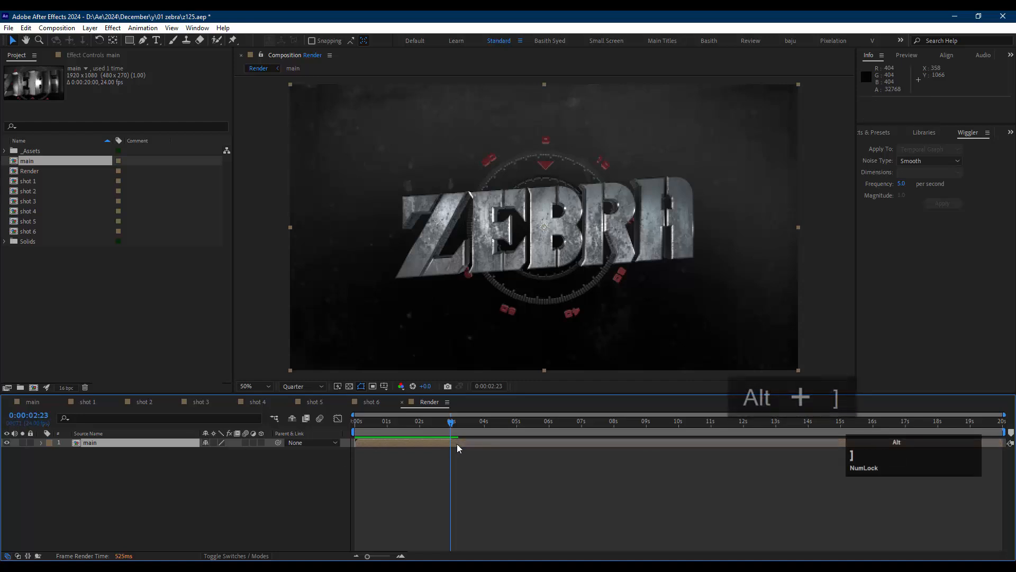
left_click(472, 481)
left_click(413, 442)
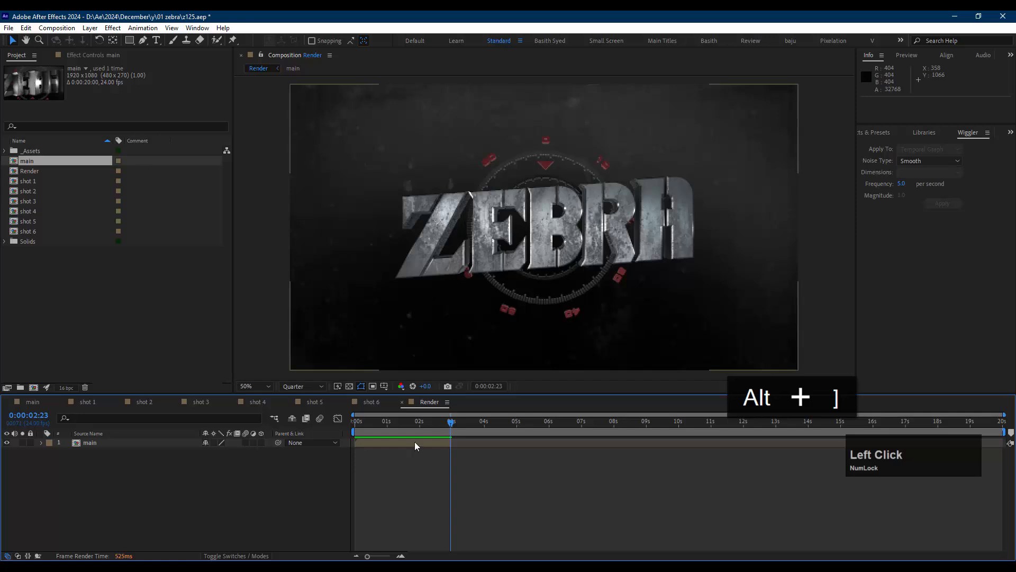
- Add compositions shot 1 through shot 6 to Render as layers above main
left_click(49, 183)
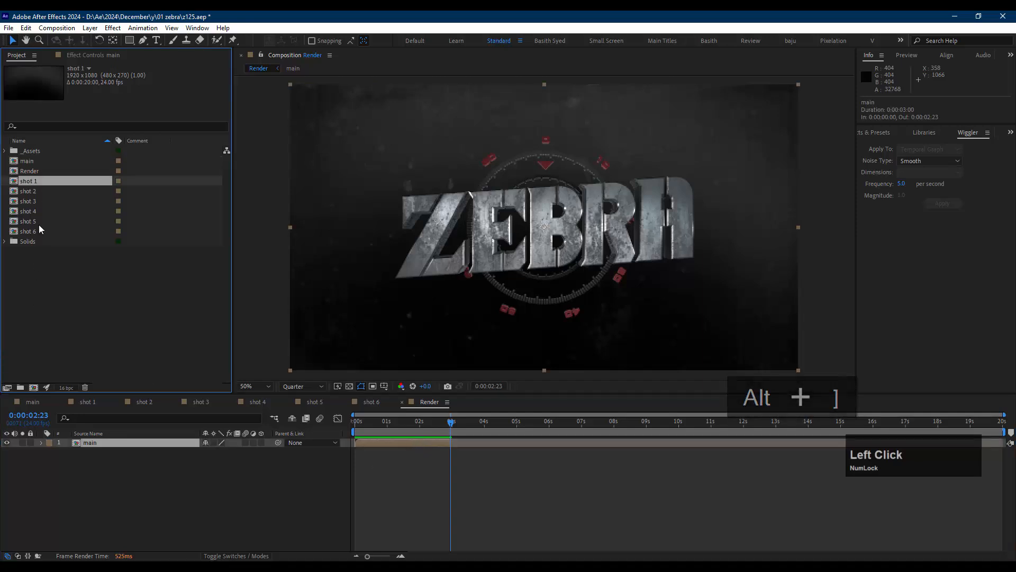
left_click(37, 233, "shift")
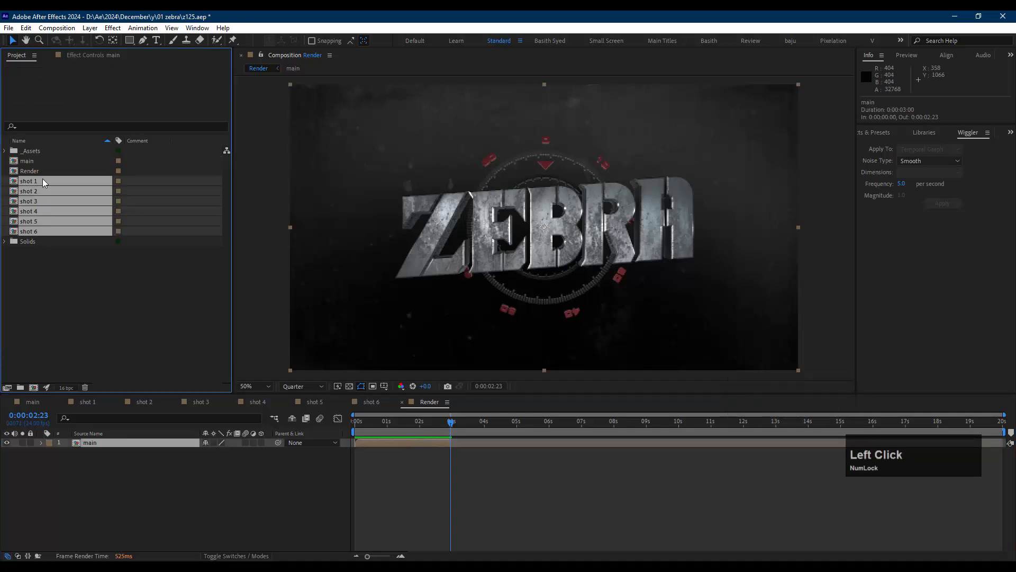
left_click_drag(44, 187, 142, 442)
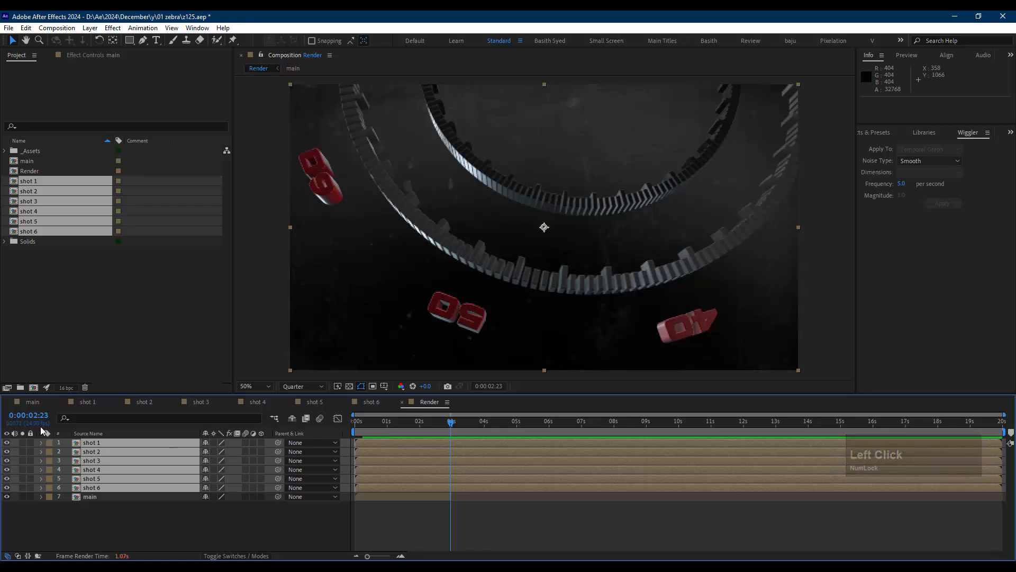
- Trim the out points of all six shot layers in Render at 0:00:00:19 and deselect them
left_click(37, 417)
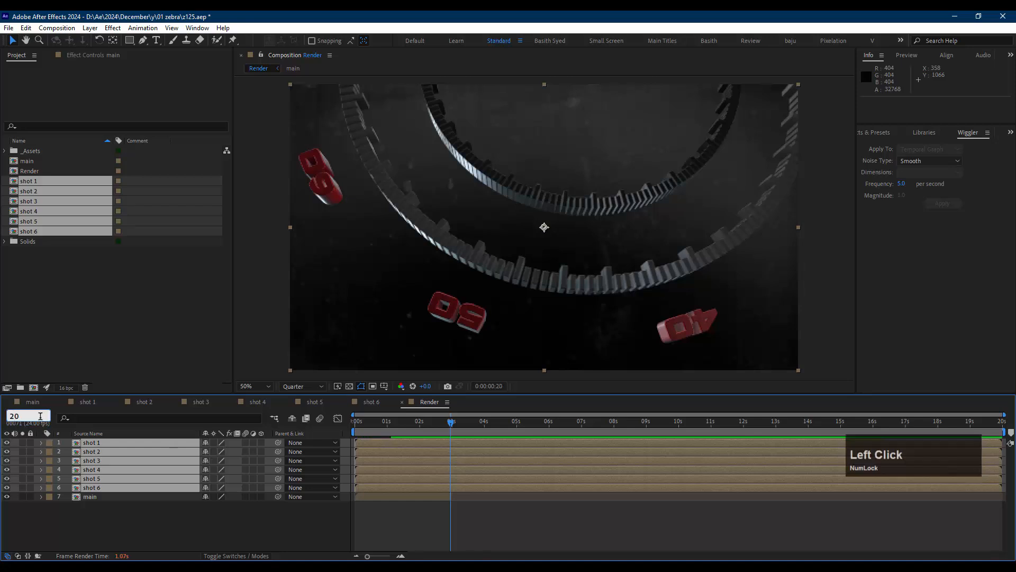
type("20")
key("Return")
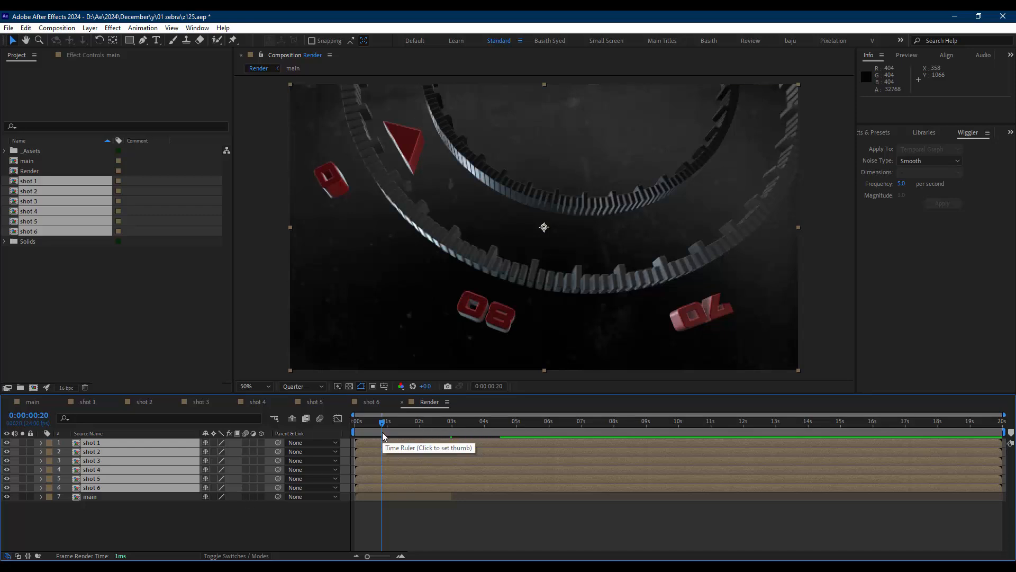
key("Page_Up")
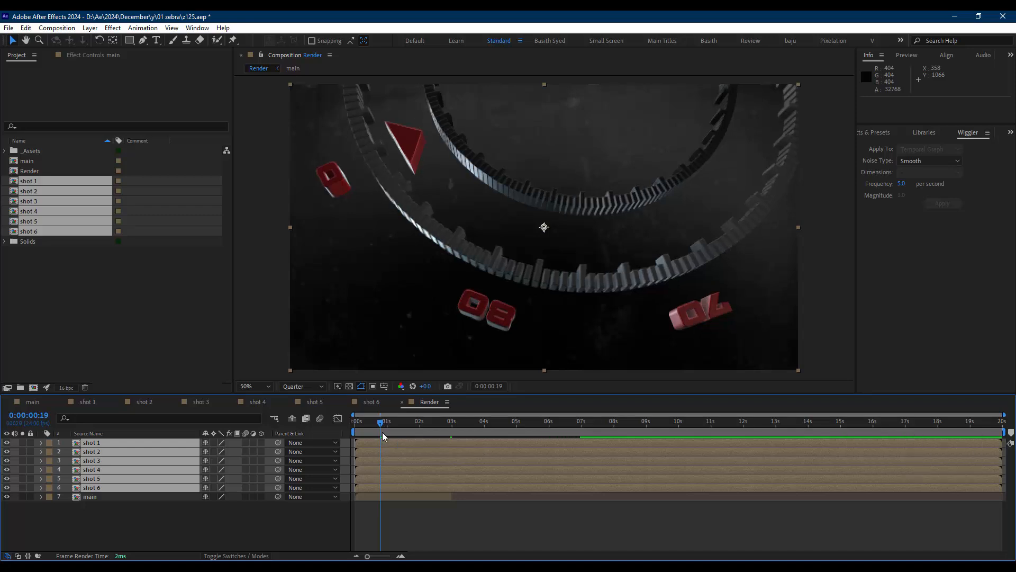
key("alt")
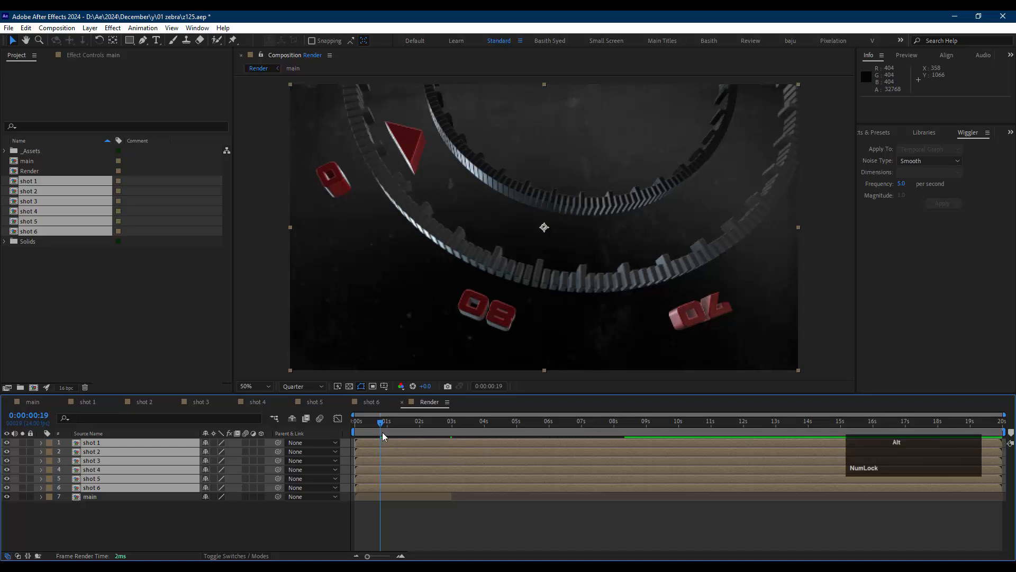
key("alt+bracketright")
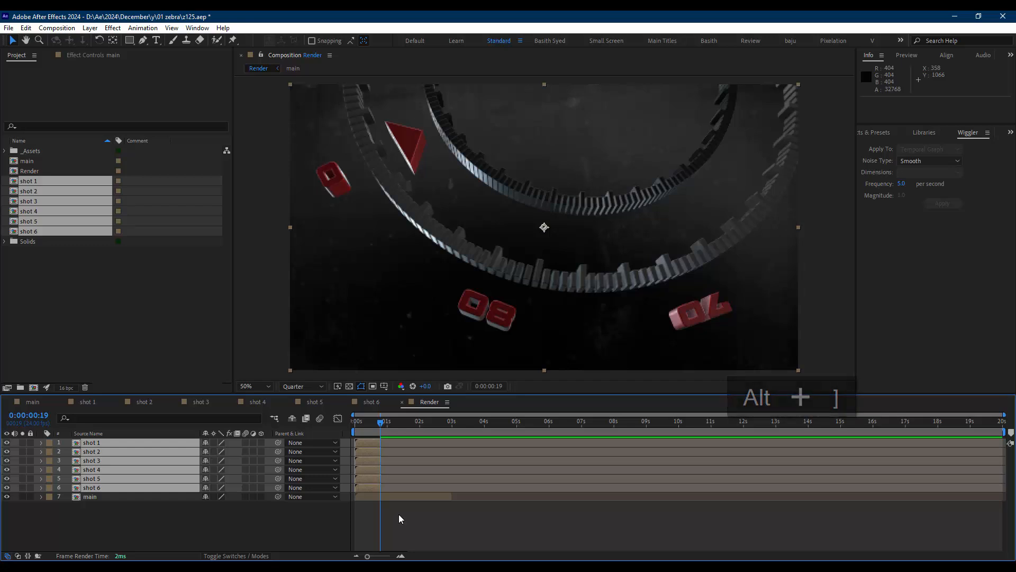
key("ctrl+shift+a")
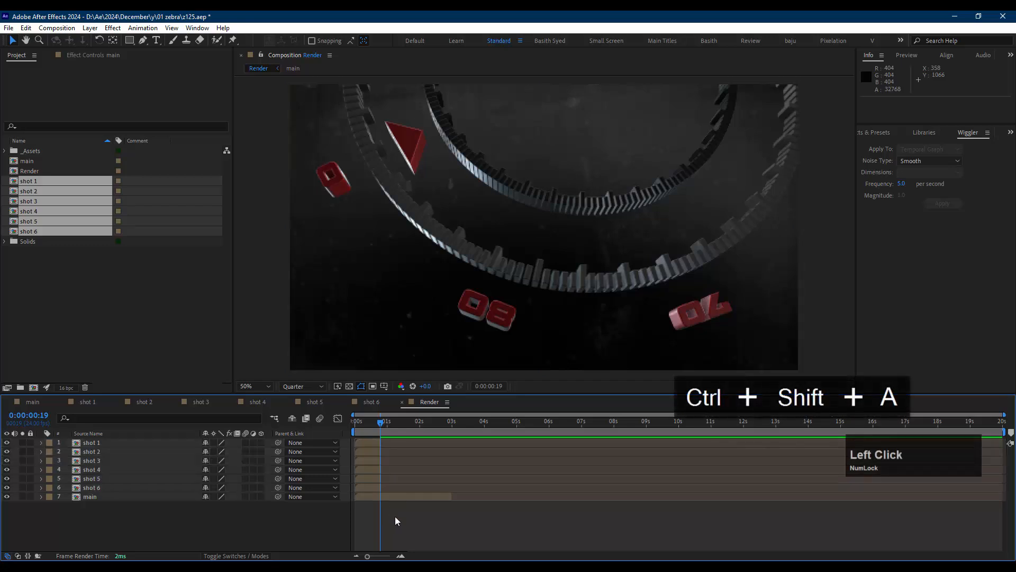
- Sequence the layers shot 1 through shot 6 end to end in Render with Sequence Layers, without overlap
left_click(120, 444)
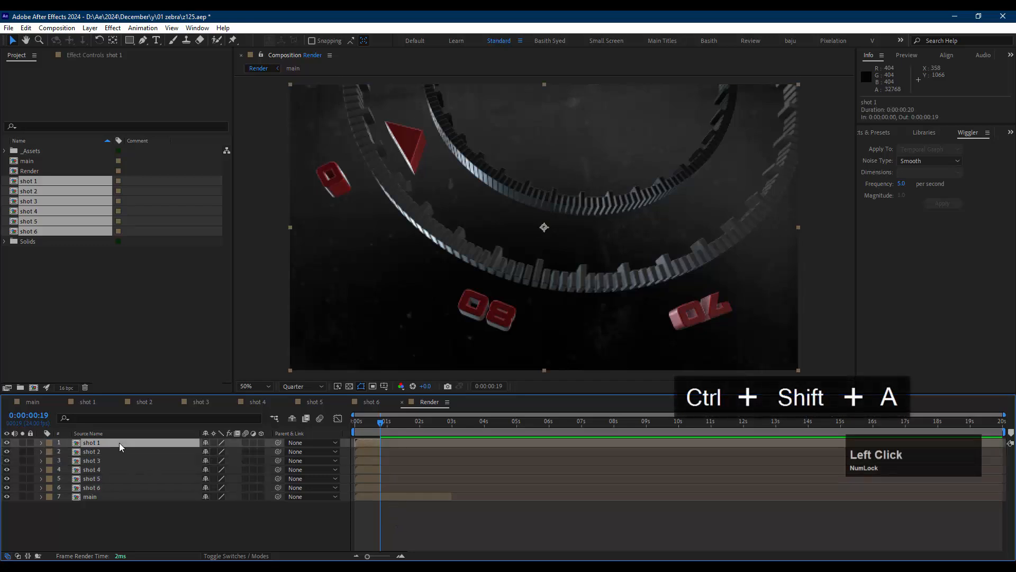
left_click(122, 489, "shift")
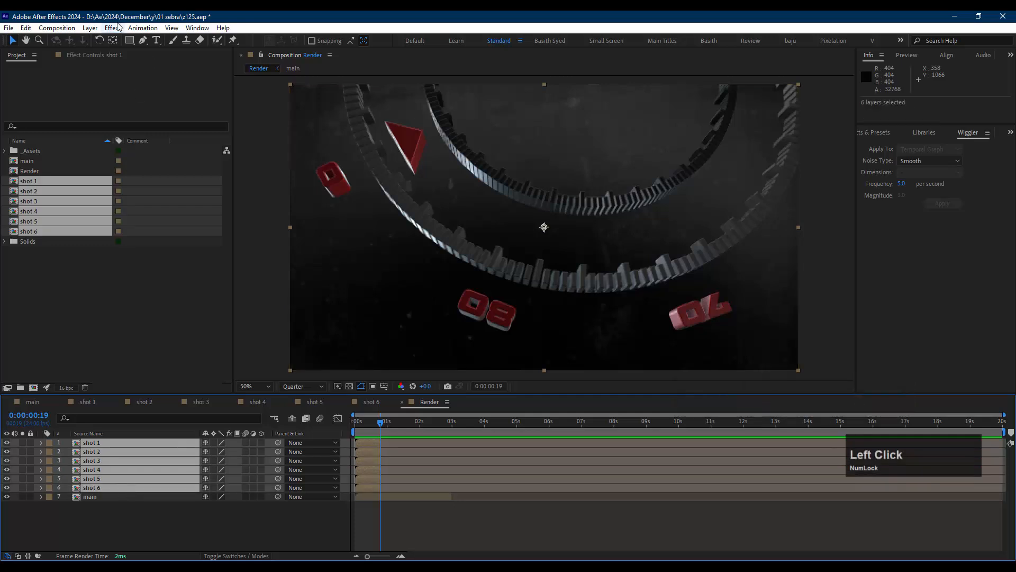
left_click(141, 29)
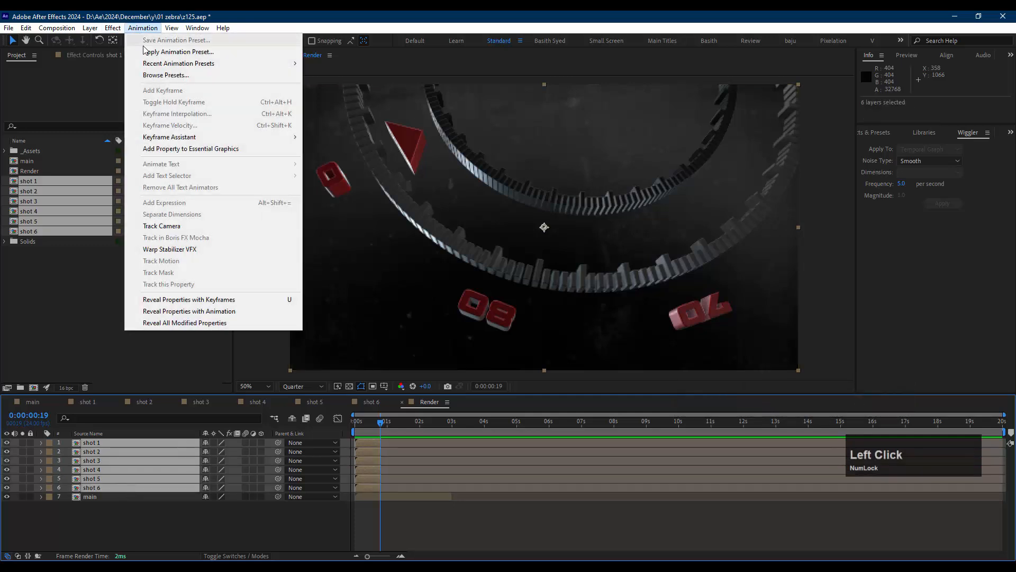
mouse_move(254, 137)
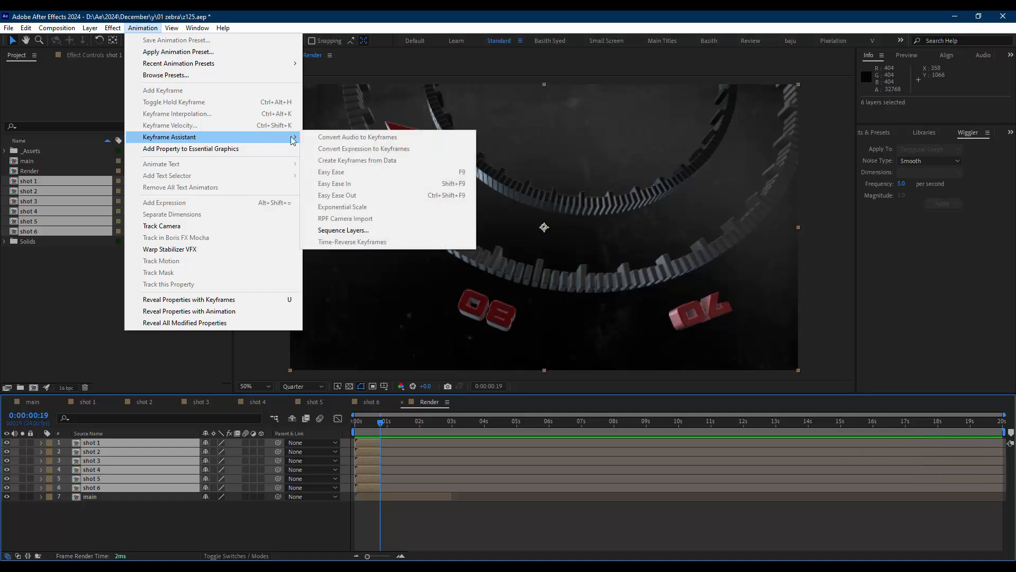
left_click(355, 231)
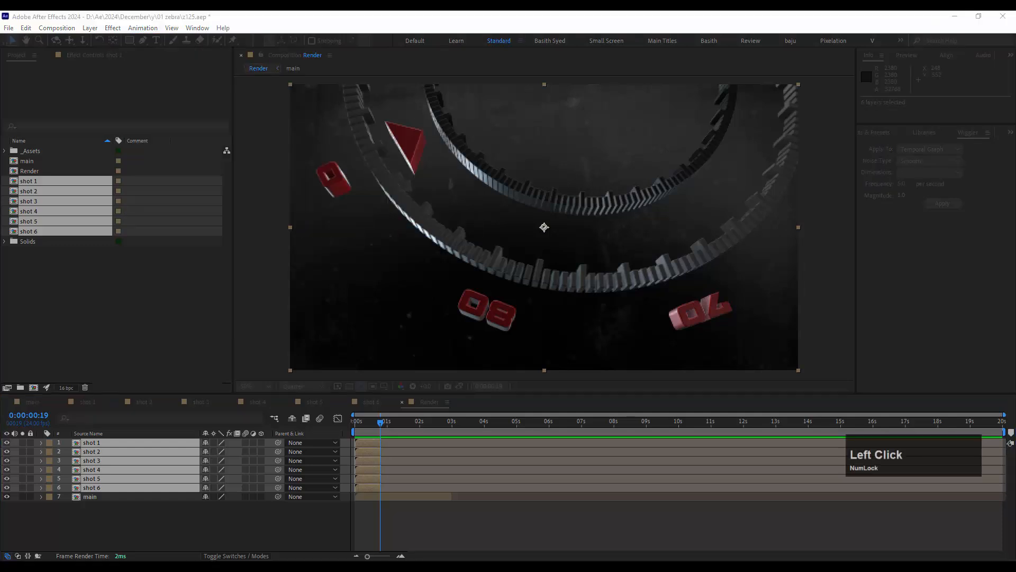
left_click_drag(53, 263, 611, 262)
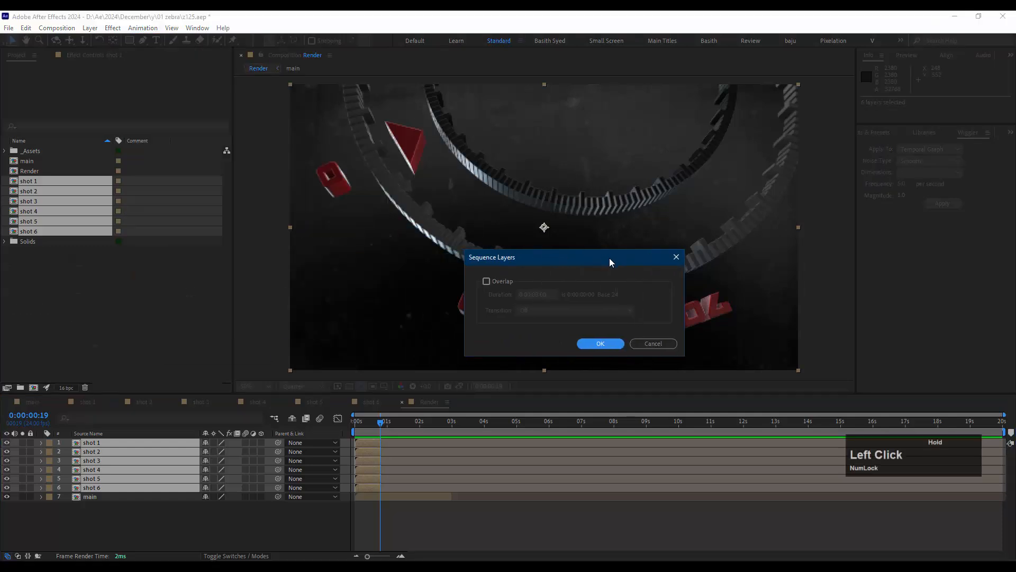
left_click(612, 344)
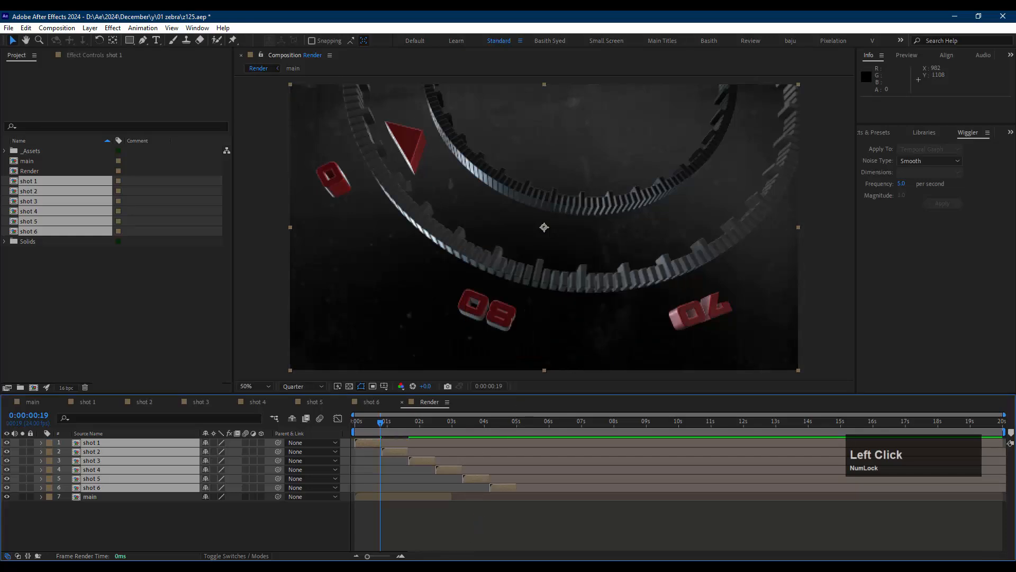
mouse_move(368, 557)
left_mouse_down()
mouse_move(403, 557)
mouse_move(350, 557)
left_mouse_up()
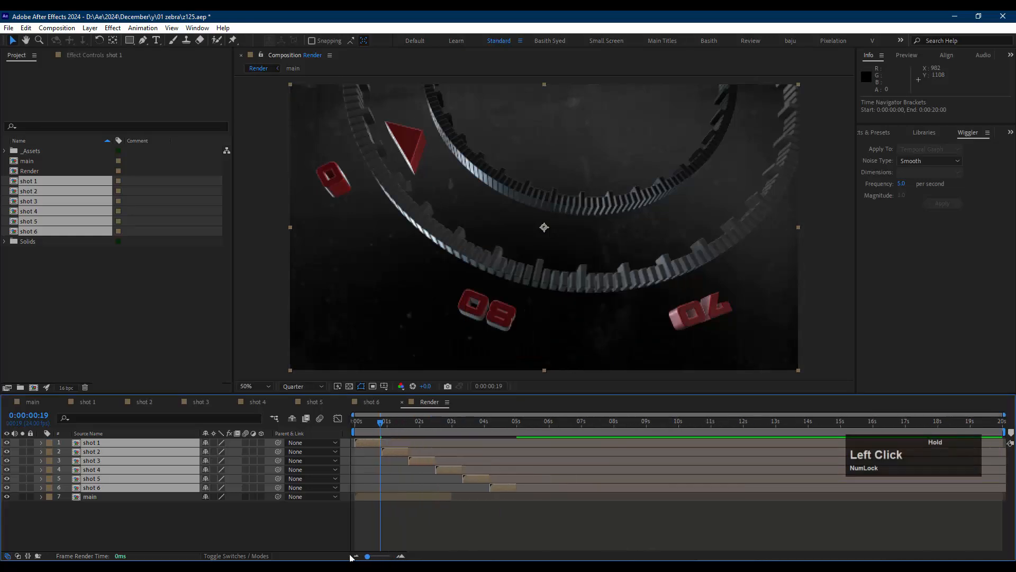
- Move the main layer to start at 0:00:05:00, one frame after shot 6's last frame
left_click(149, 496)
left_click_drag(109, 495, 150, 496)
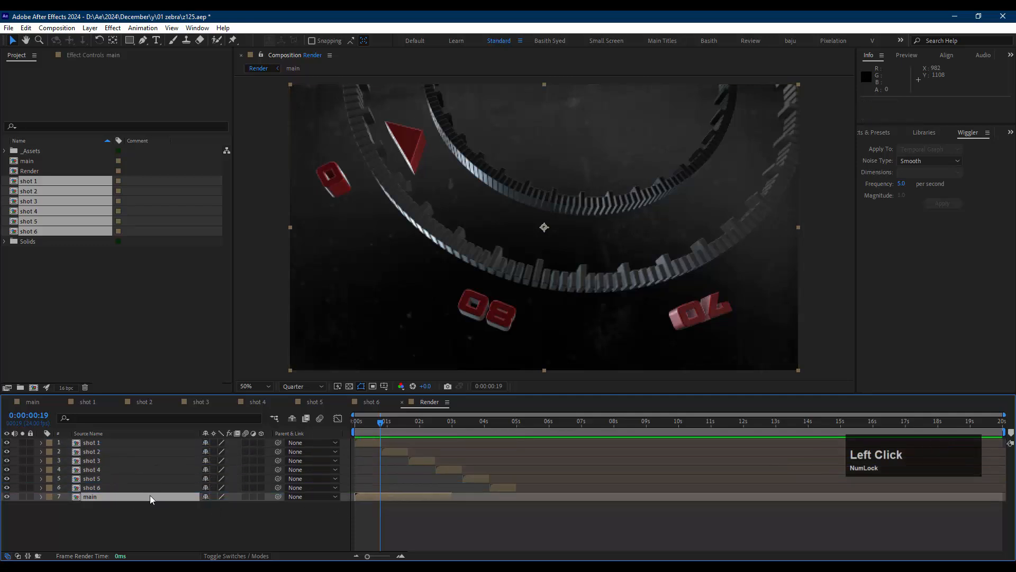
left_click(506, 488)
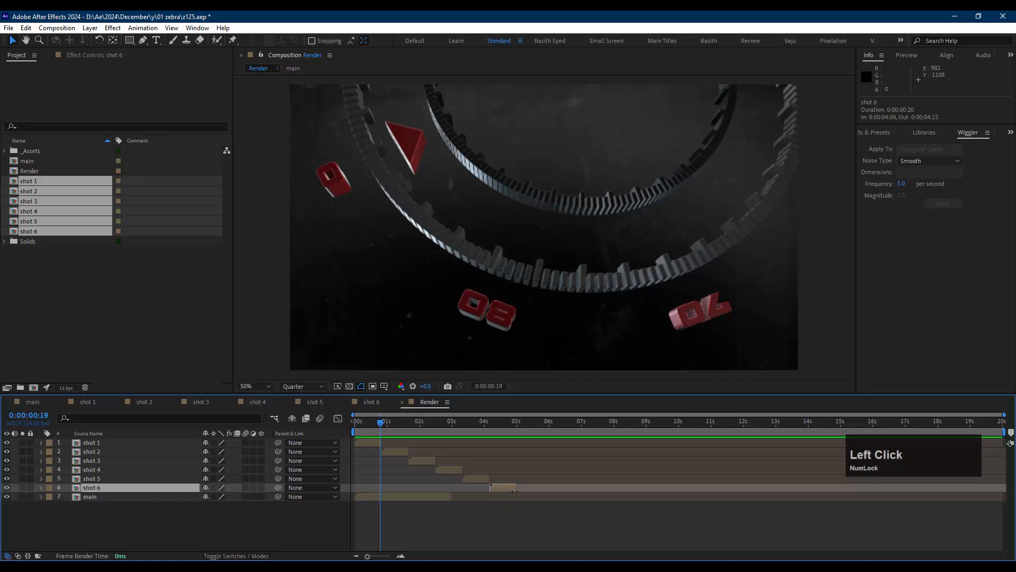
key("o")
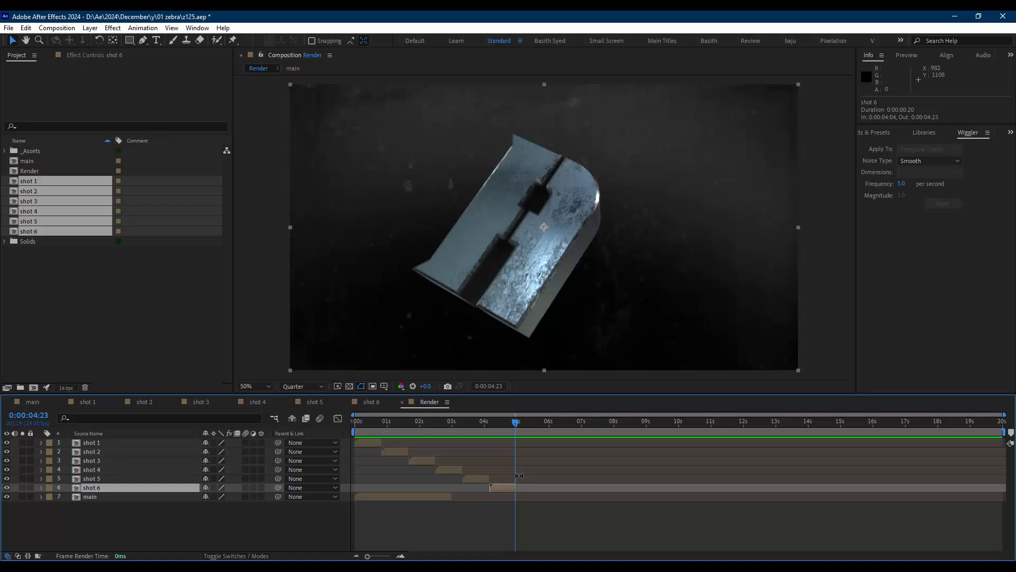
key("Page_Down")
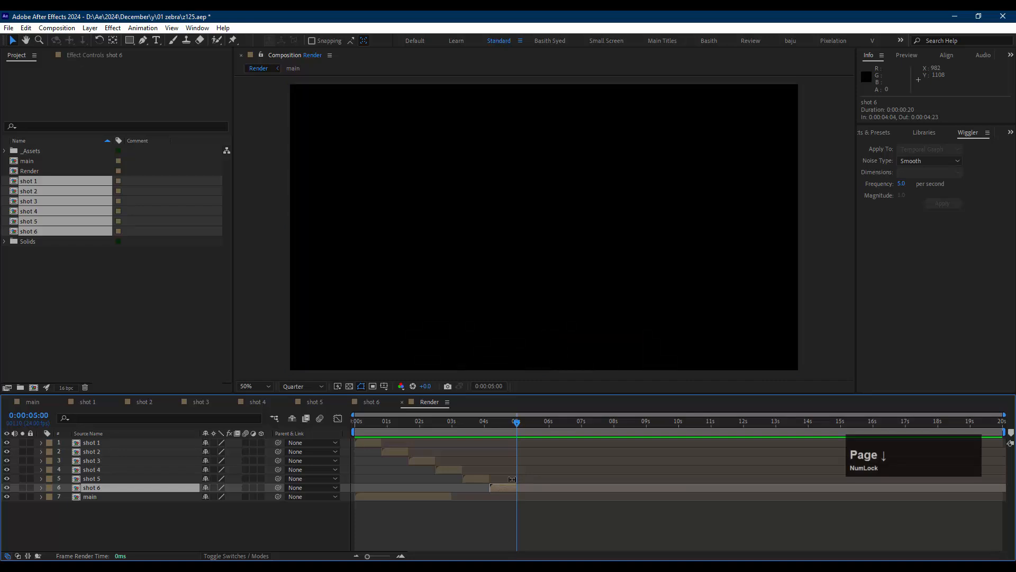
left_click(410, 497)
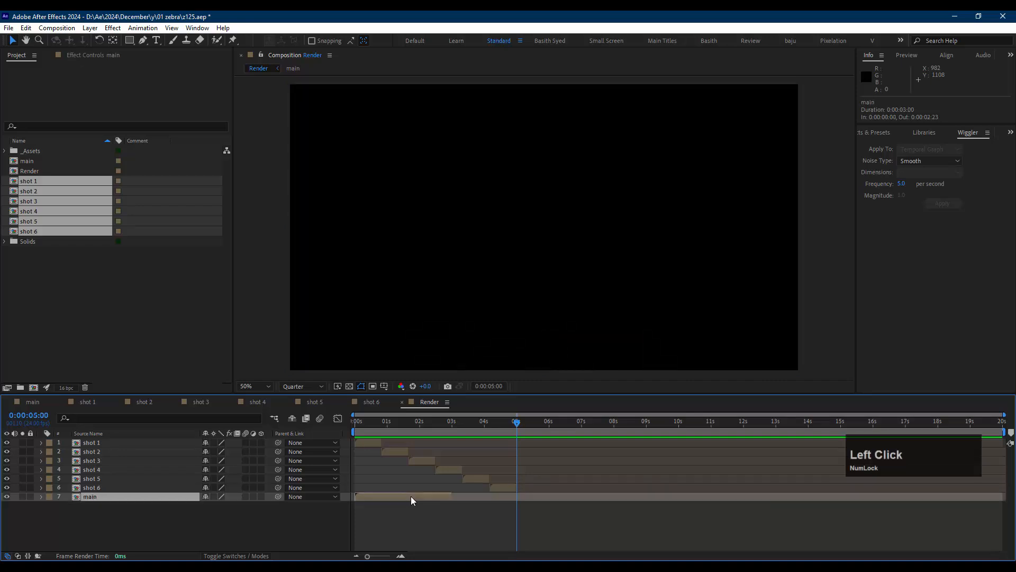
key("bracketleft")
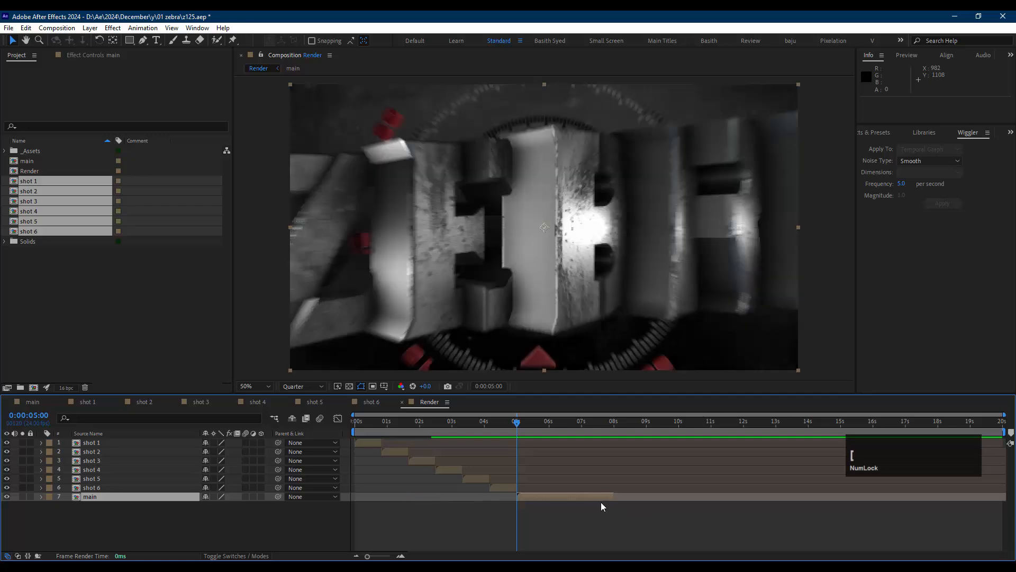
- End the work area at main's out point, 0:00:07:23, and preview the assembled sequence
key("o")
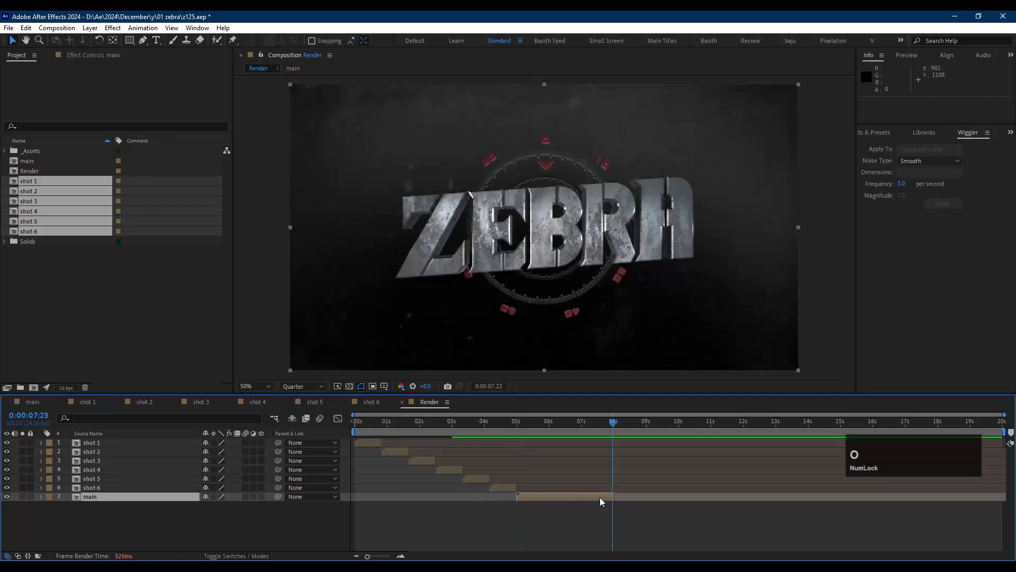
key("n")
left_click(489, 520)
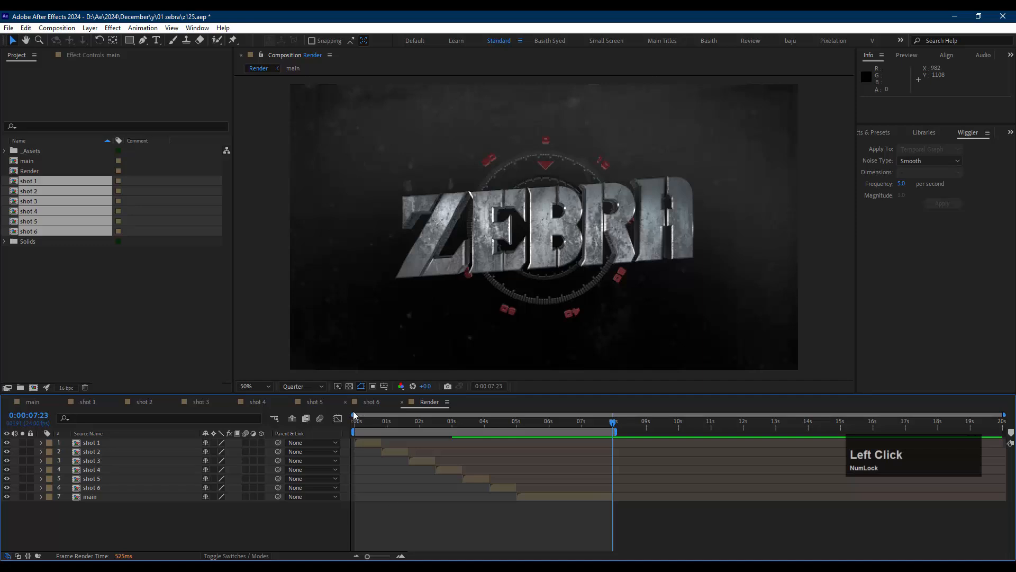
key("space")
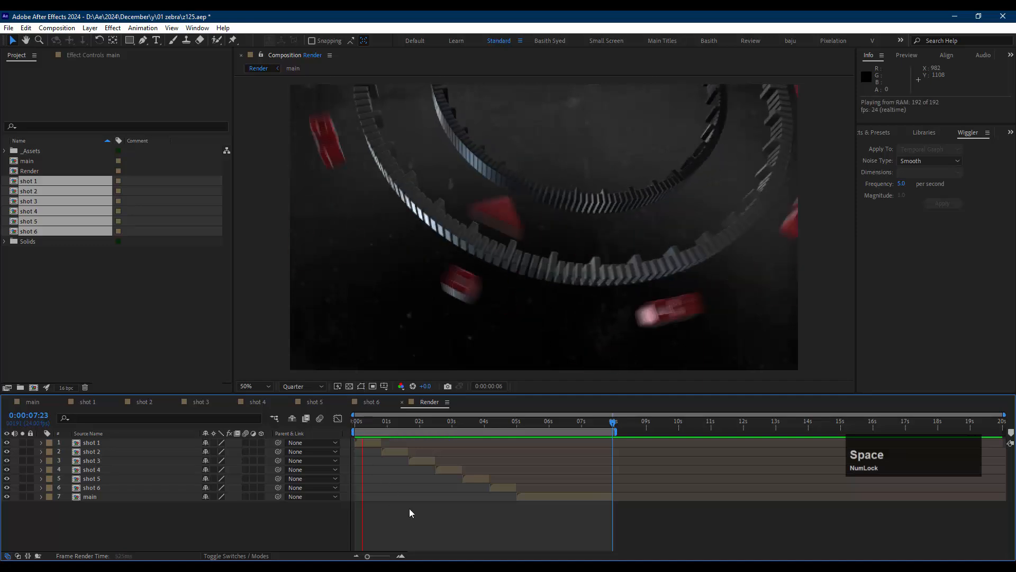
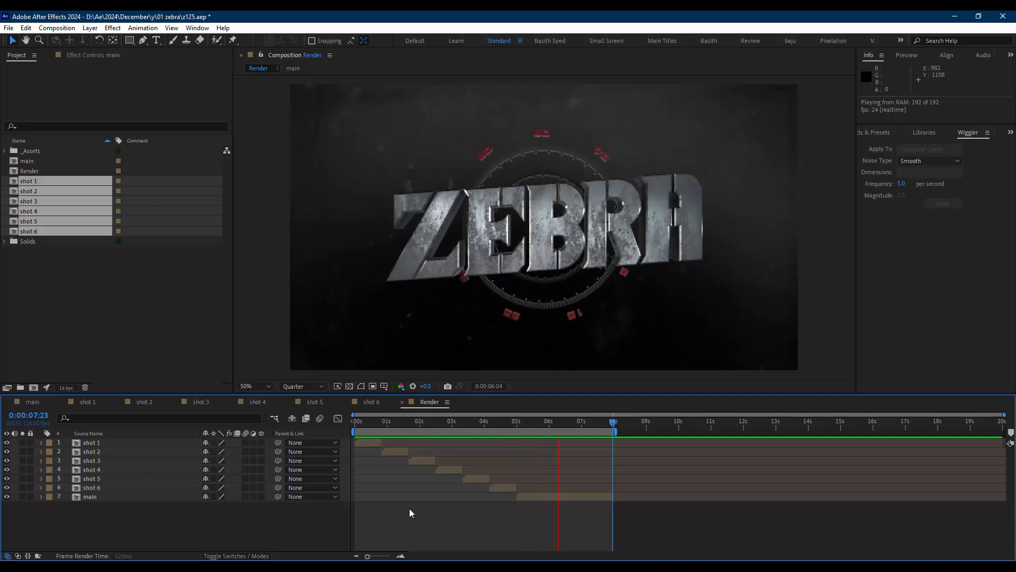
key("space")
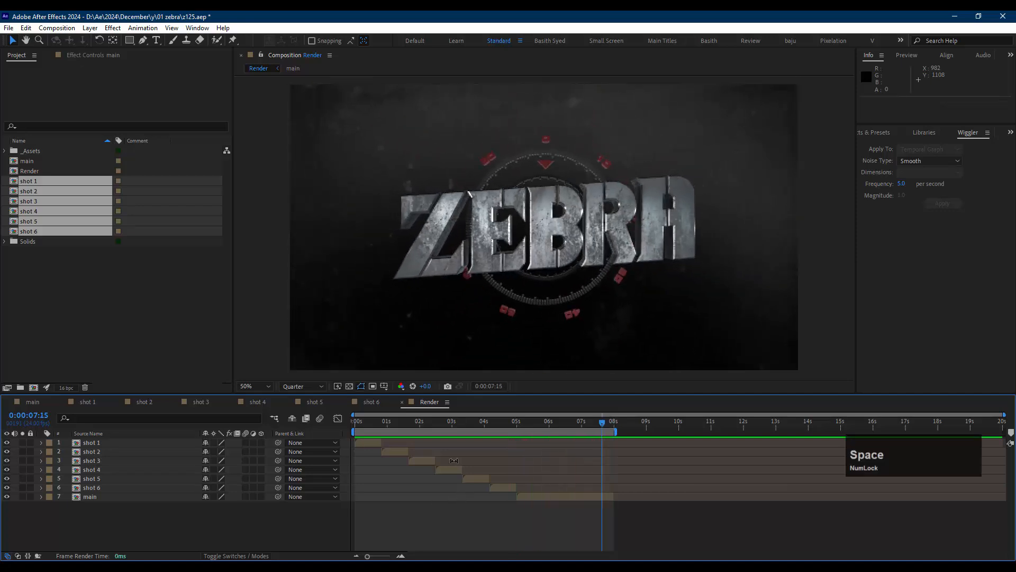
left_click(565, 521)
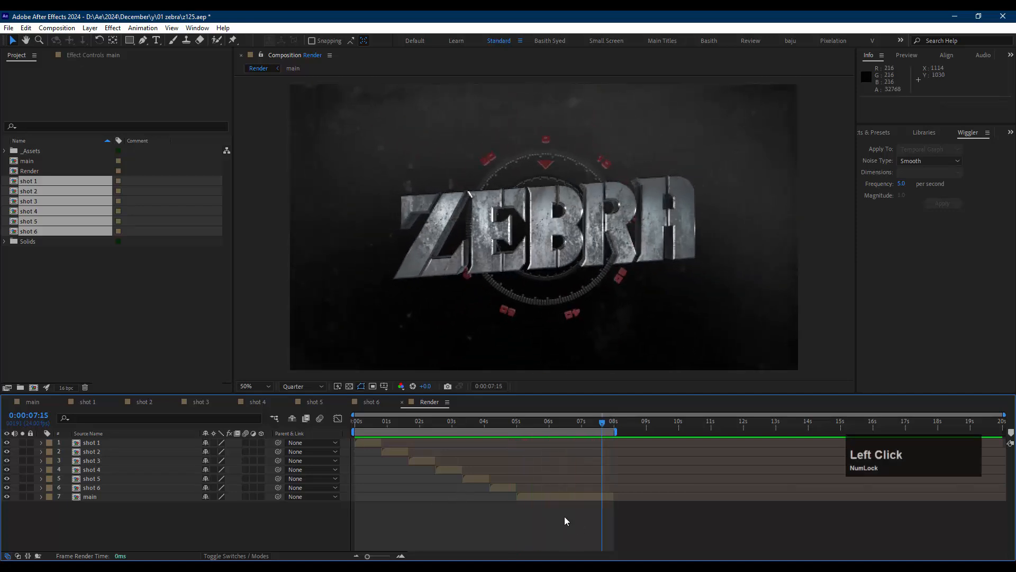
- Close all other open composition timelines except Render and save the project
left_click(447, 402)
left_click(495, 186)
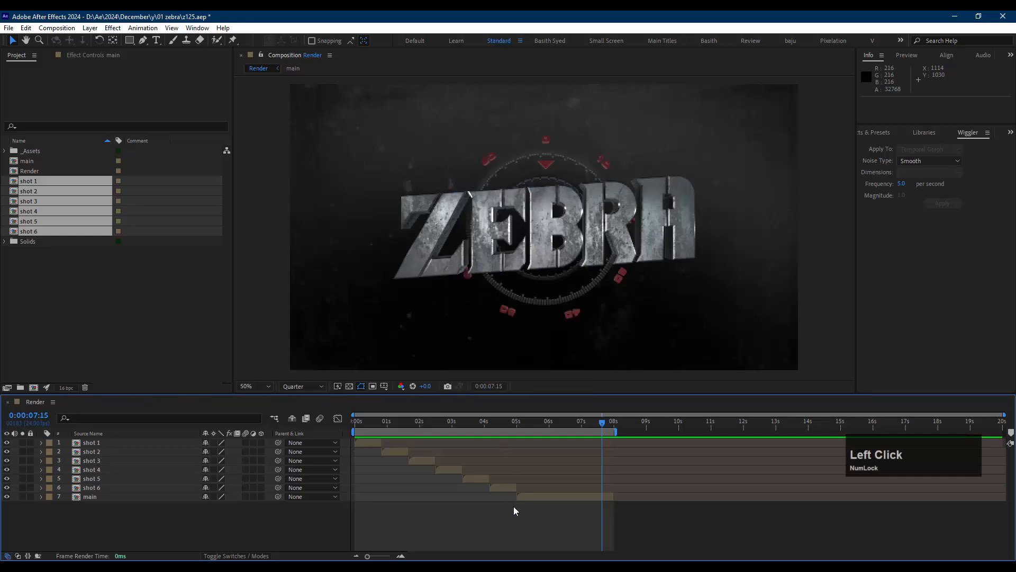
key("ctrl+s")
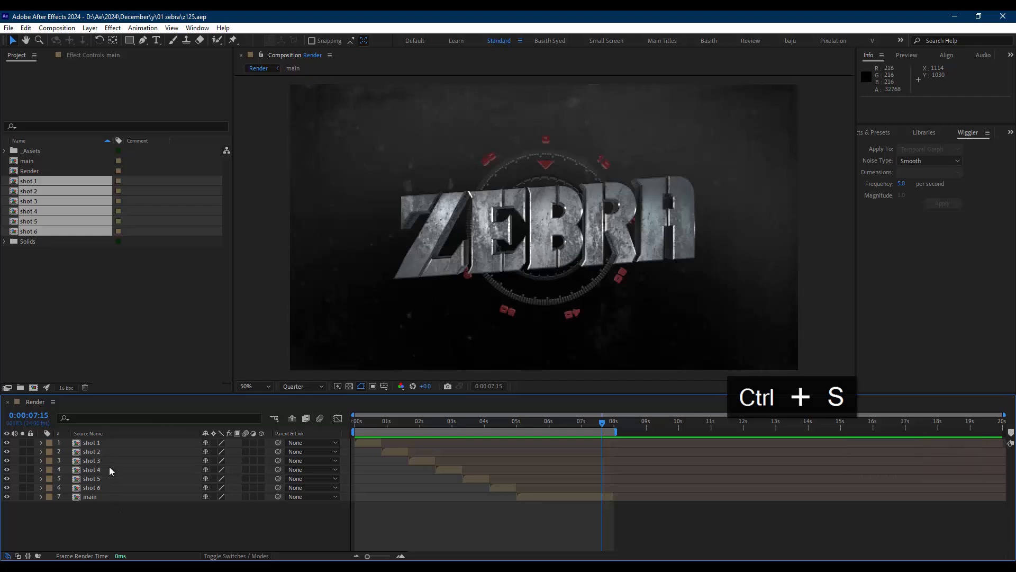
- Add an adjustment layer above shot 1 in Render and rename it CC
left_click(91, 442)
right_click(121, 523)
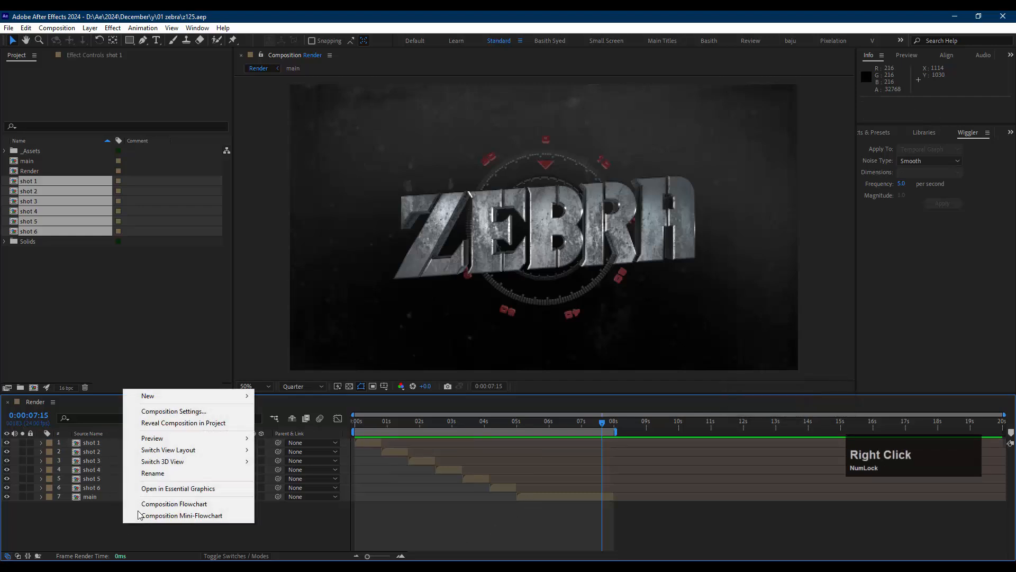
mouse_move(222, 396)
left_click(310, 481)
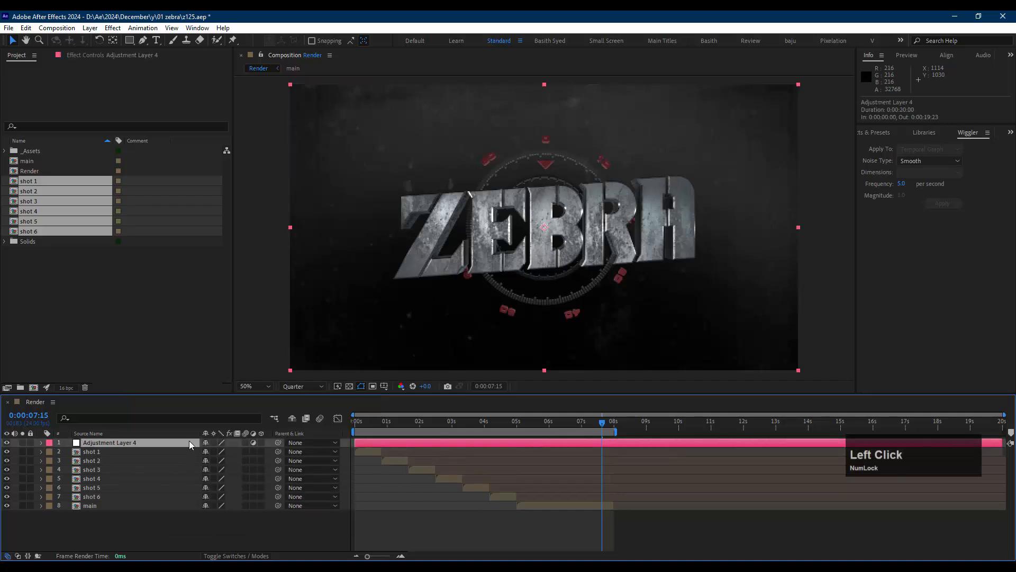
key("Return")
type("CC")
key("Return")
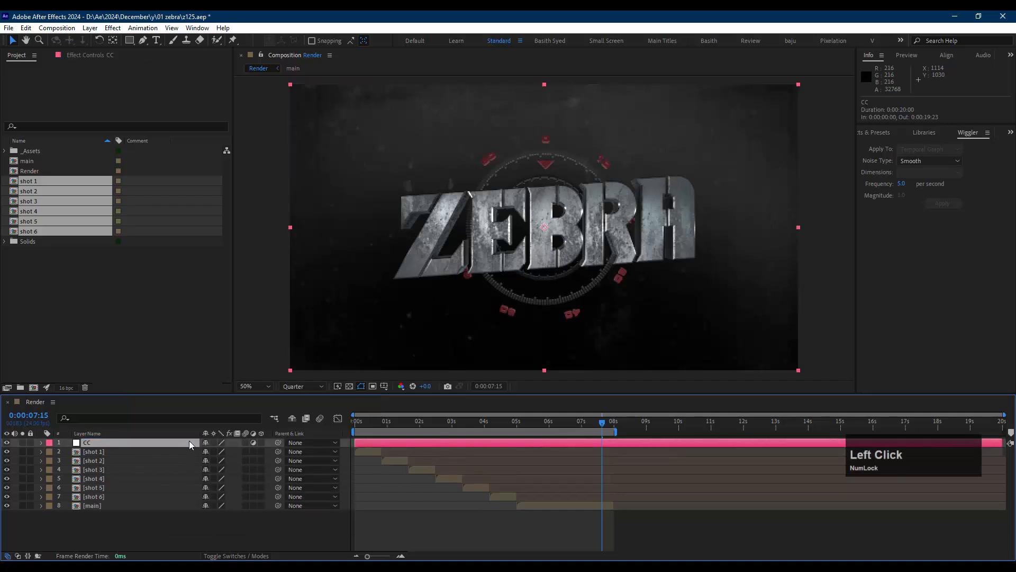
left_click(128, 518)
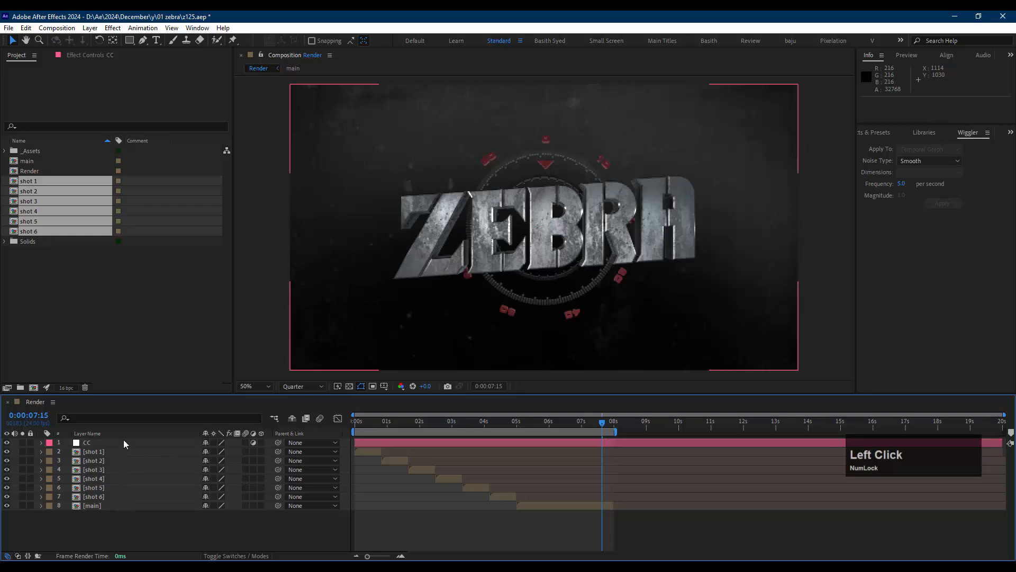
- Find the Tritone effect under Color Correction and apply it to the CC adjustment layer
left_click(124, 443)
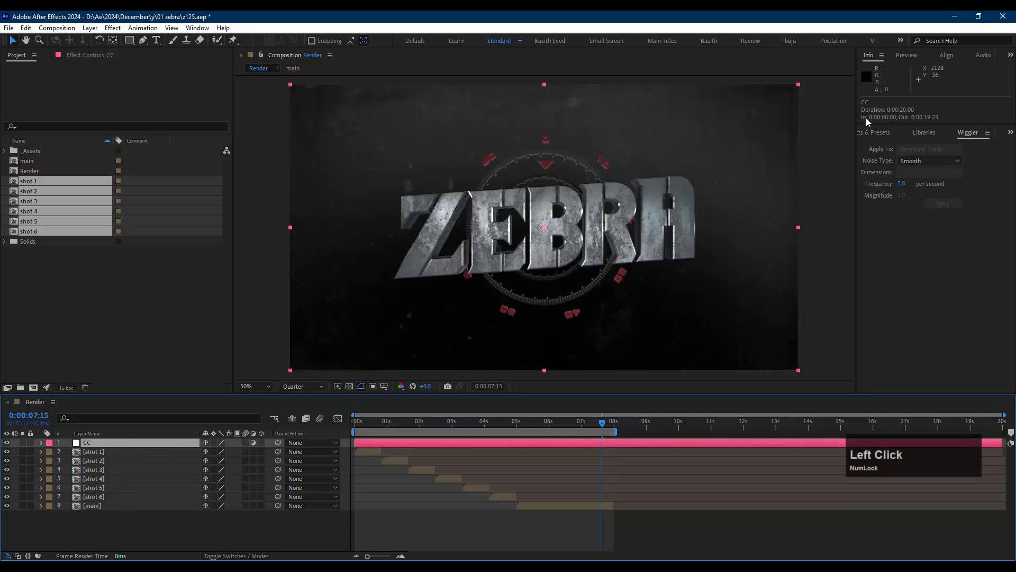
left_click(887, 137)
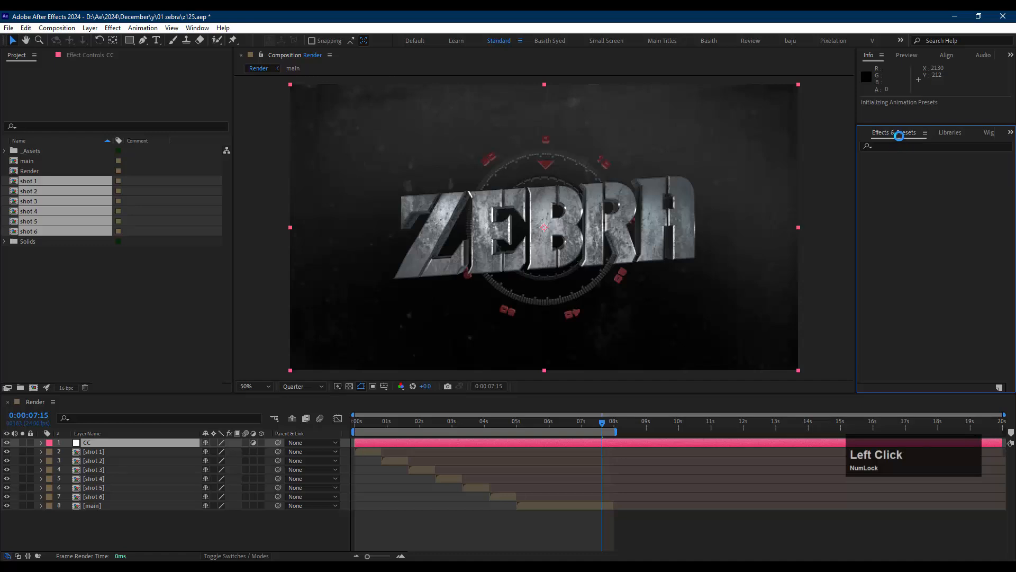
left_click(907, 144)
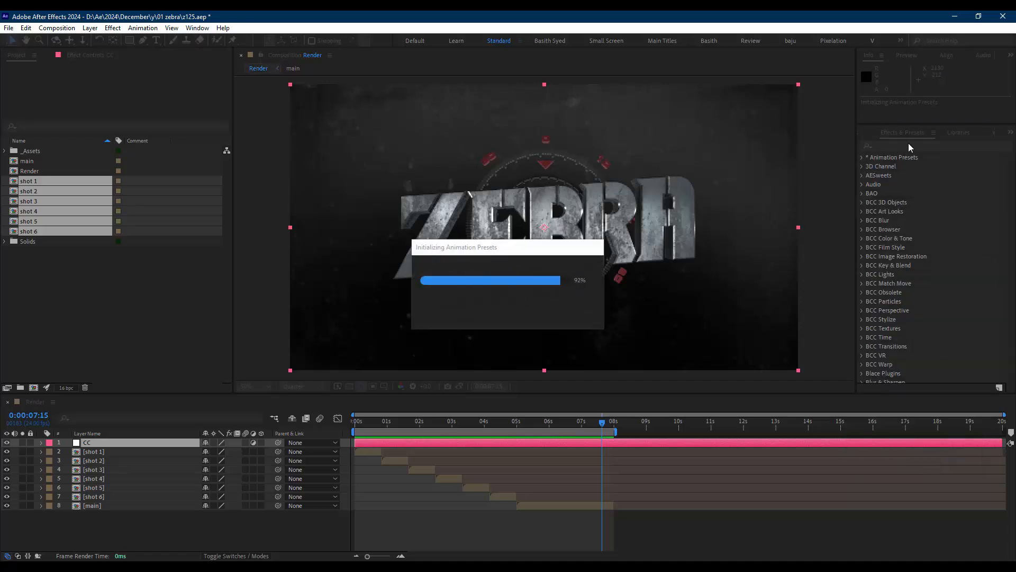
type("tritone")
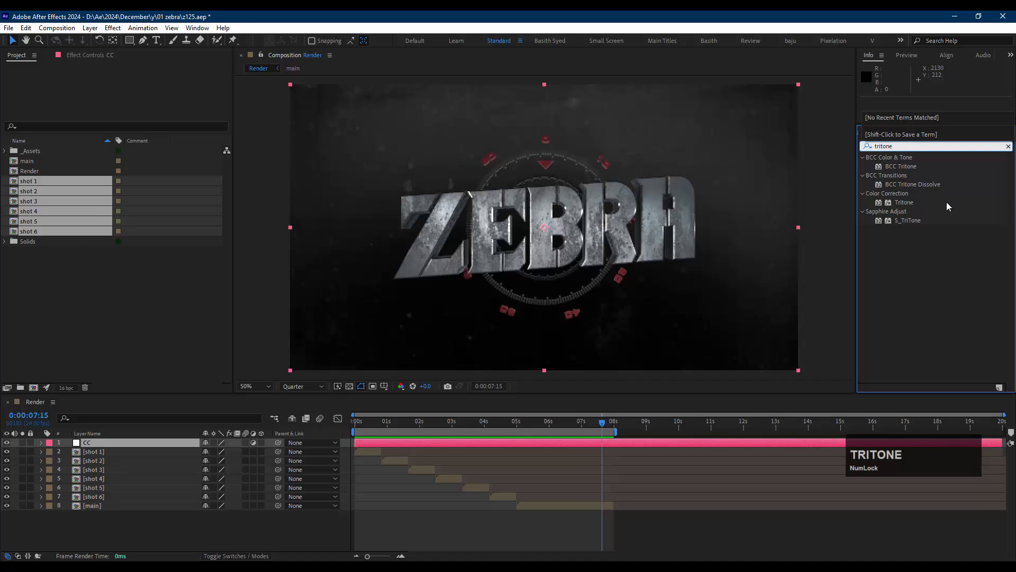
left_click_drag(906, 202, 170, 447)
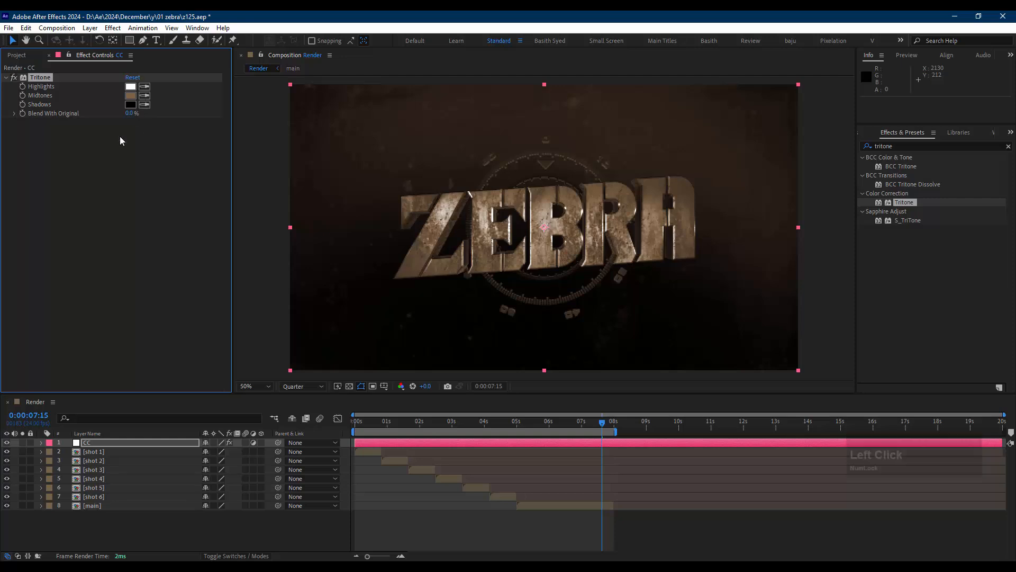
- Set the Tritone midtones to a desaturated dark green, 515E52, and Blend With Original to 65%
left_click(131, 96)
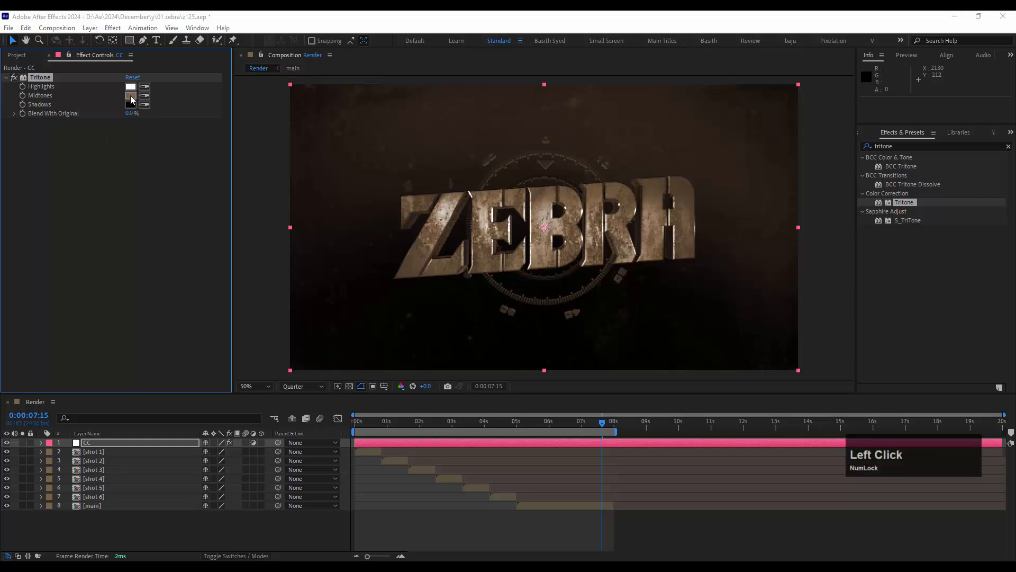
left_click_drag(146, 243, 724, 193)
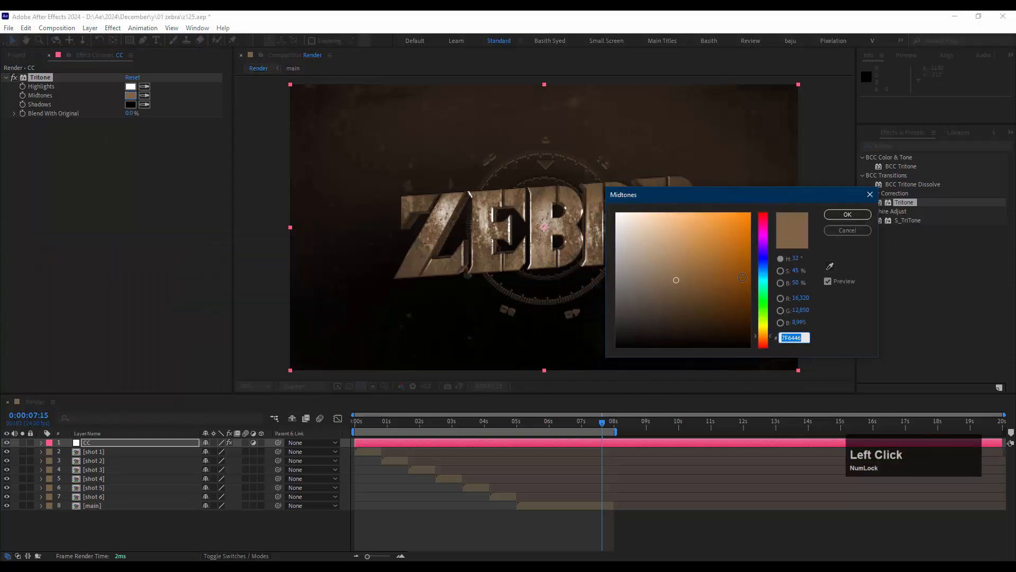
mouse_move(766, 293)
left_mouse_down()
mouse_move(766, 314)
mouse_move(766, 303)
left_mouse_up()
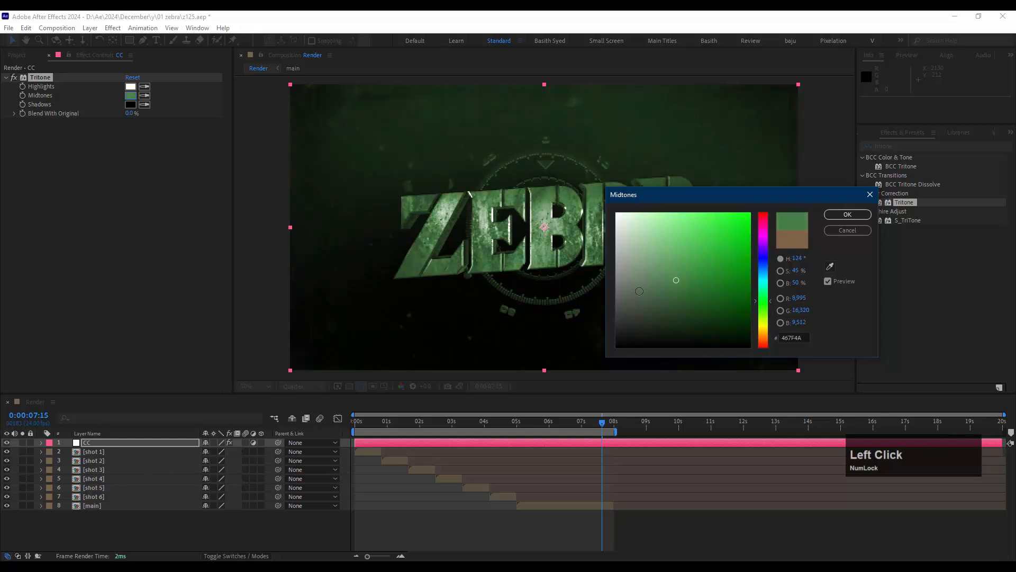
mouse_move(639, 291)
left_mouse_down()
mouse_move(626, 302)
mouse_move(636, 297)
left_mouse_up()
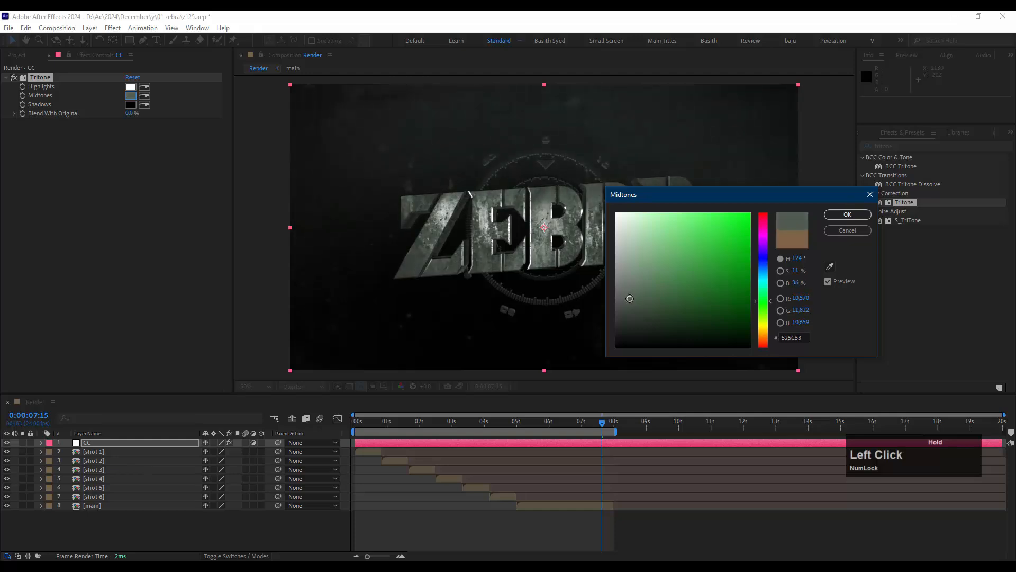
left_click(847, 215)
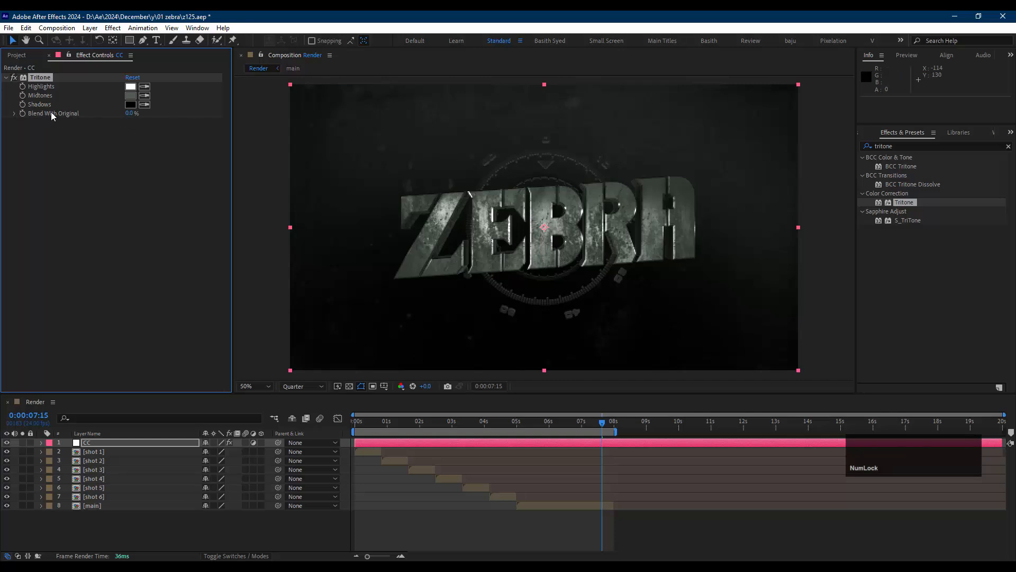
left_click(131, 114)
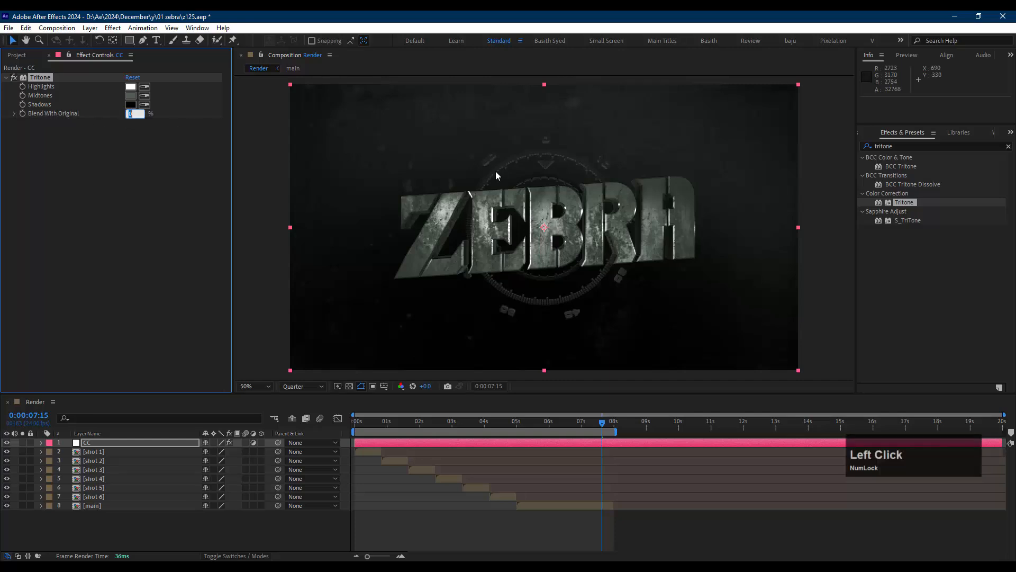
type("65")
key("Return")
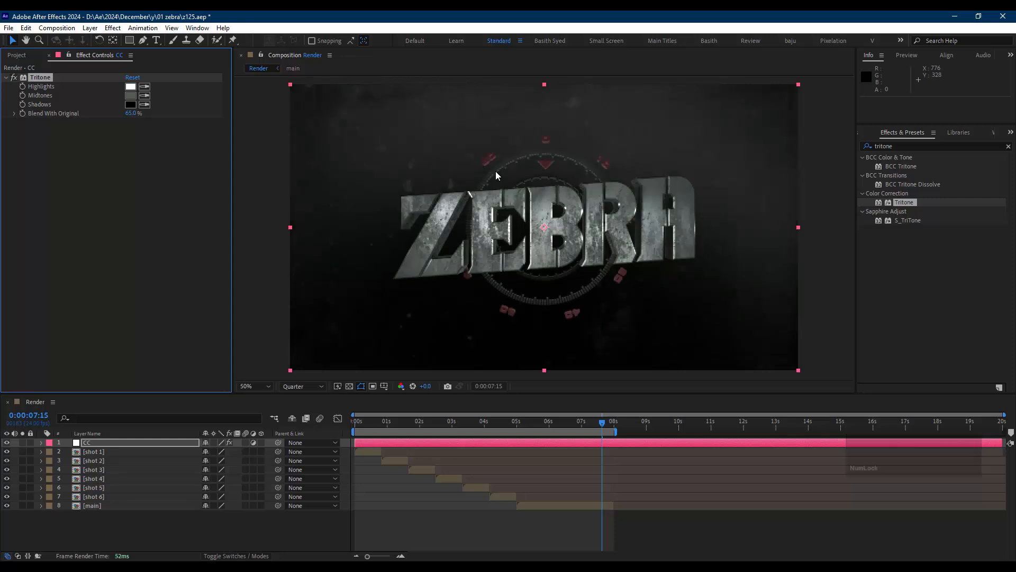
- Compare the image with and without the CC adjustment layer by switching its visibility off and on
left_click(7, 442)
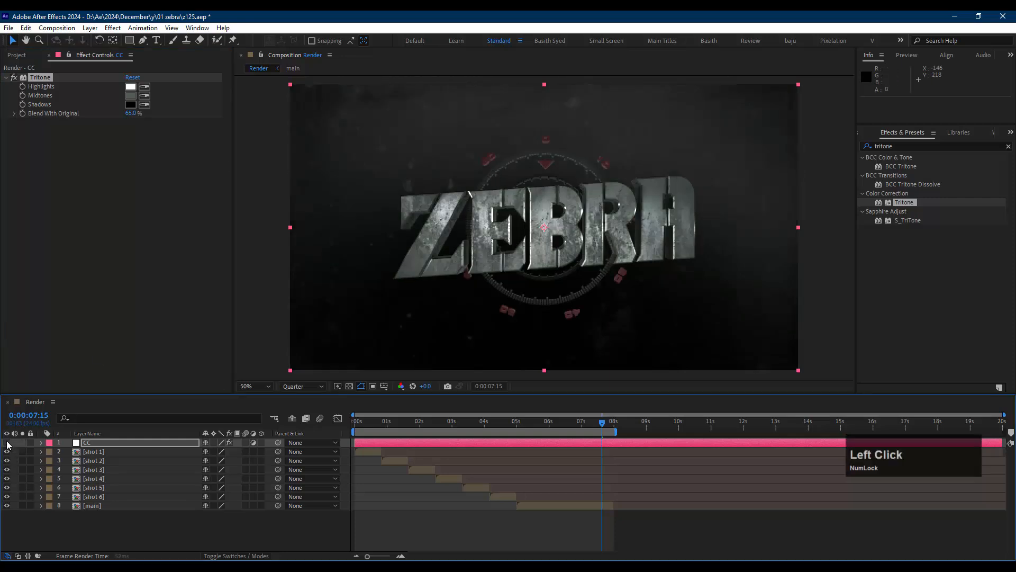
left_click(6, 442)
left_click(6, 442)
left_click(7, 443)
left_click(7, 444)
left_click(6, 443)
- Recolour the Tritone midtones to a muted teal green, about 466B56
left_click(134, 97)
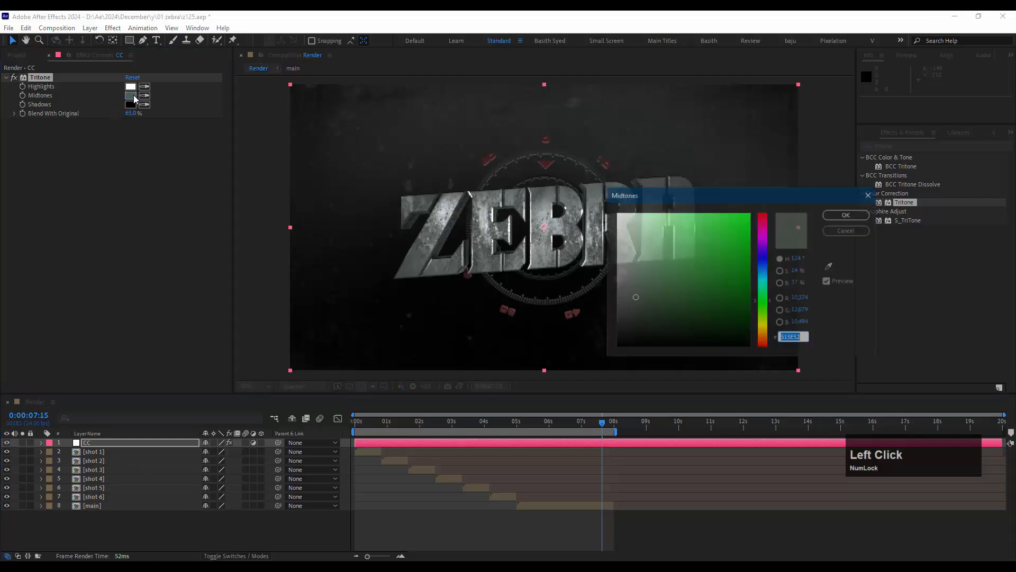
left_click_drag(693, 199, 817, 127)
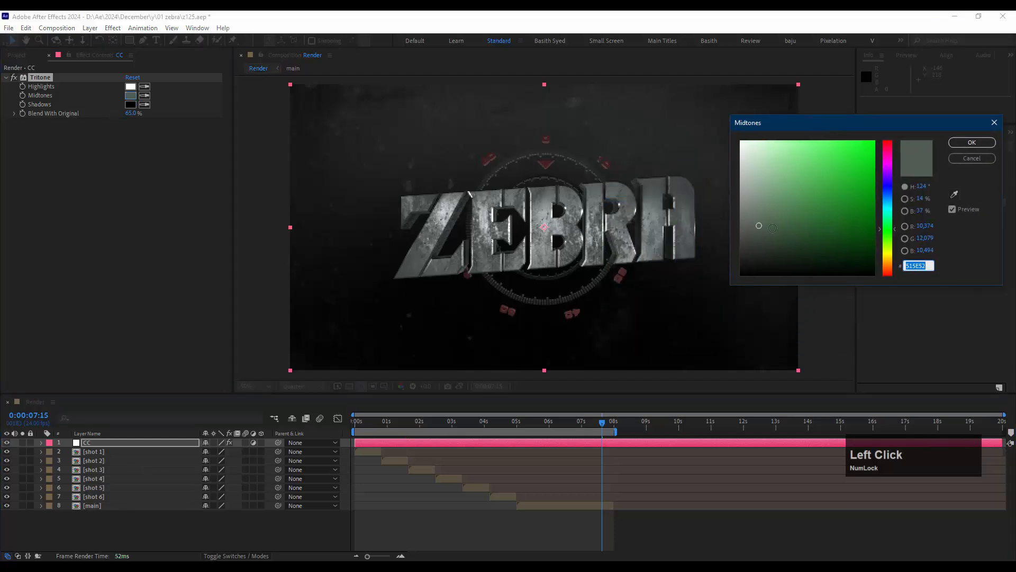
left_click_drag(761, 226, 782, 231)
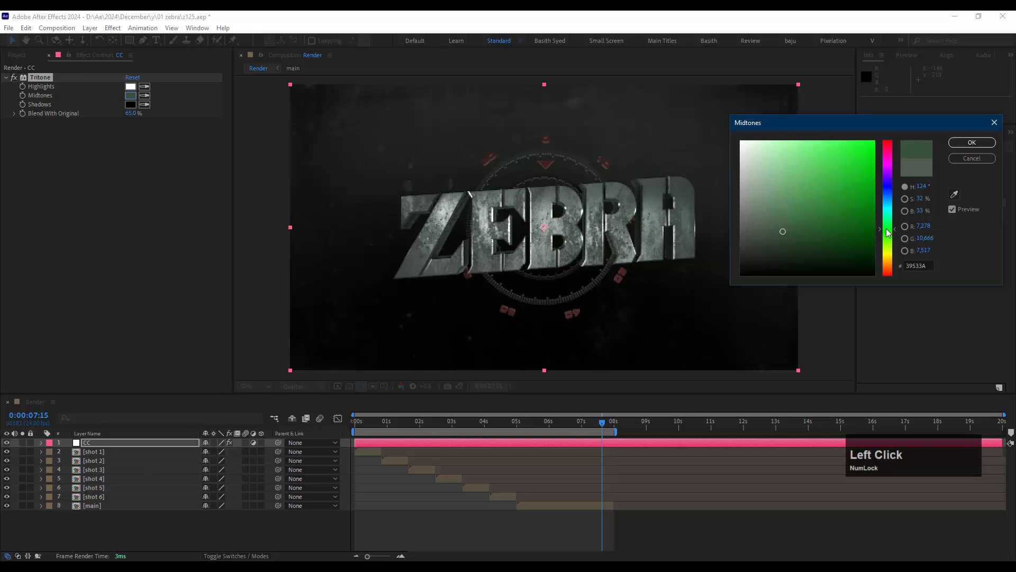
left_click_drag(888, 233, 891, 224)
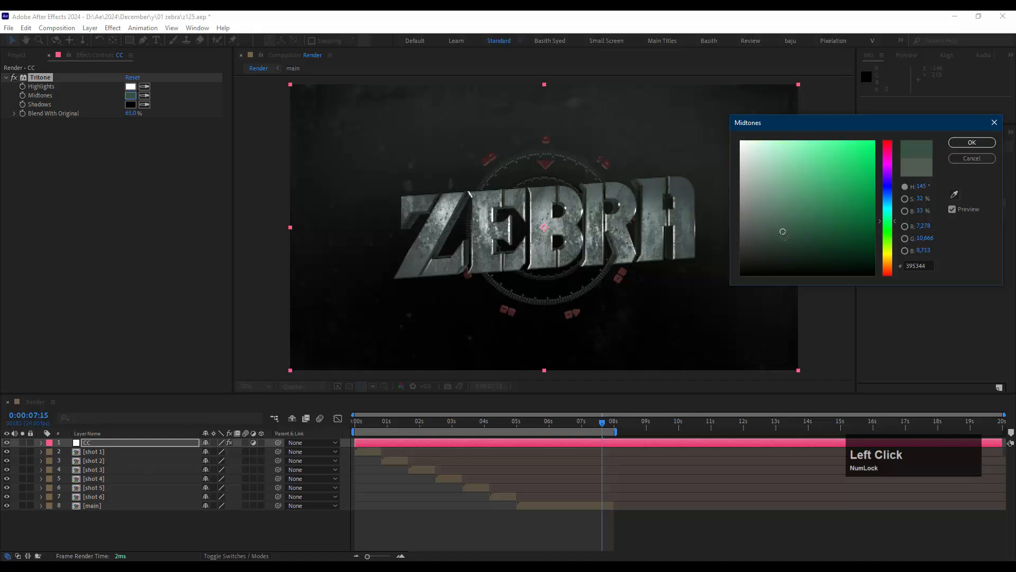
mouse_move(783, 232)
left_mouse_down()
mouse_move(795, 240)
mouse_move(789, 226)
mouse_move(777, 235)
mouse_move(786, 219)
left_mouse_up()
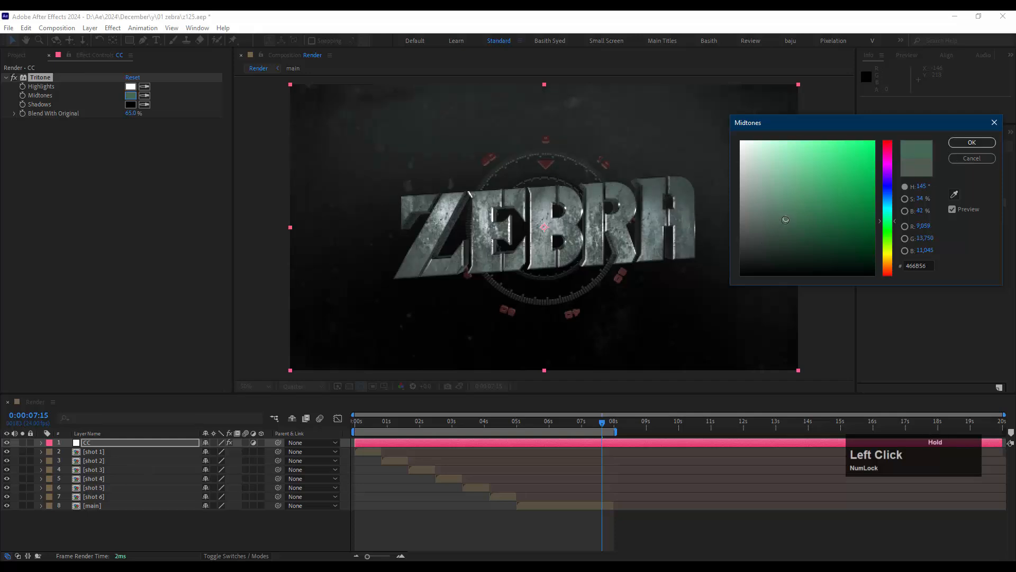
left_click(957, 143)
left_click(131, 115)
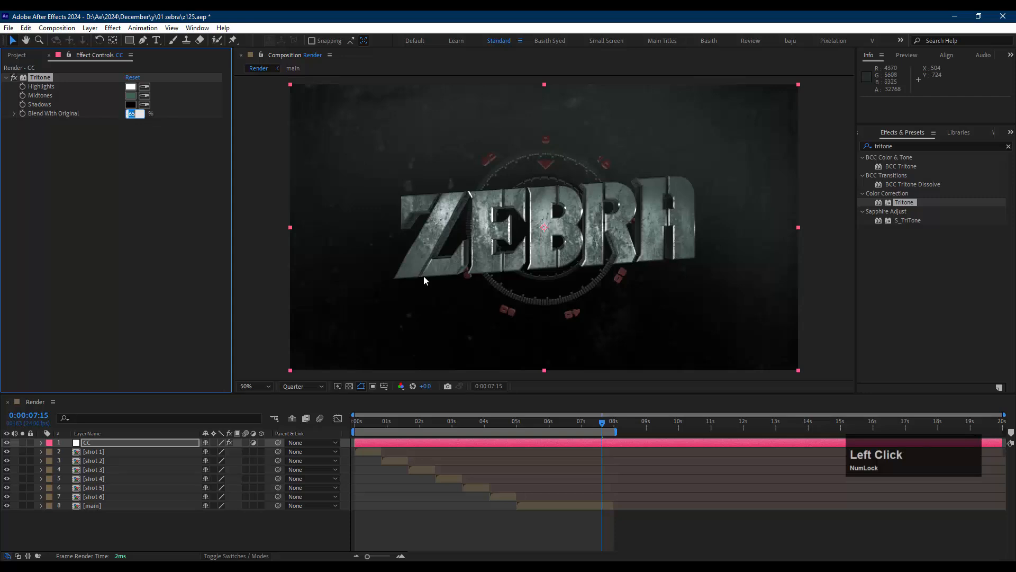
key("Return")
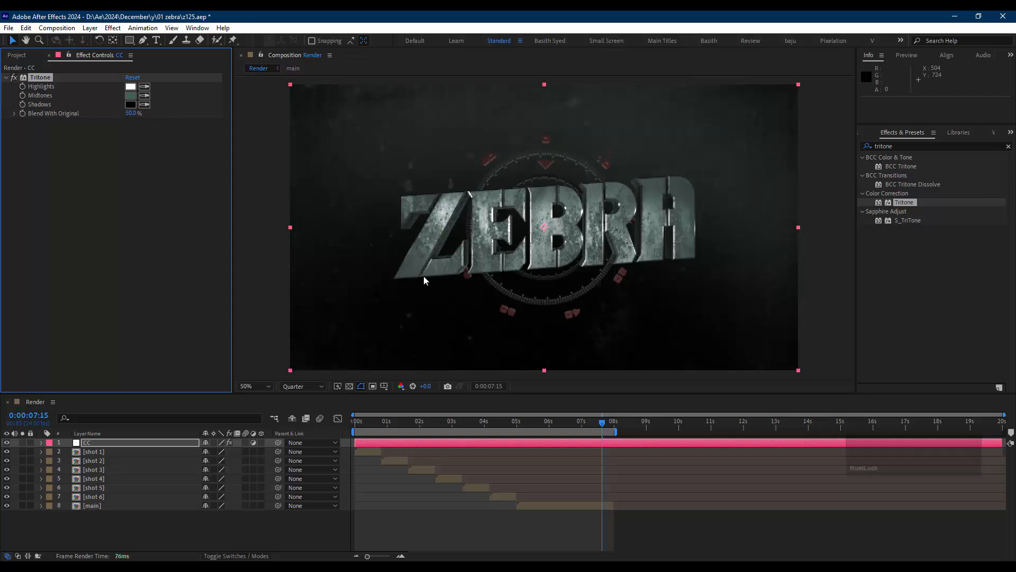
key("ctrl+z")
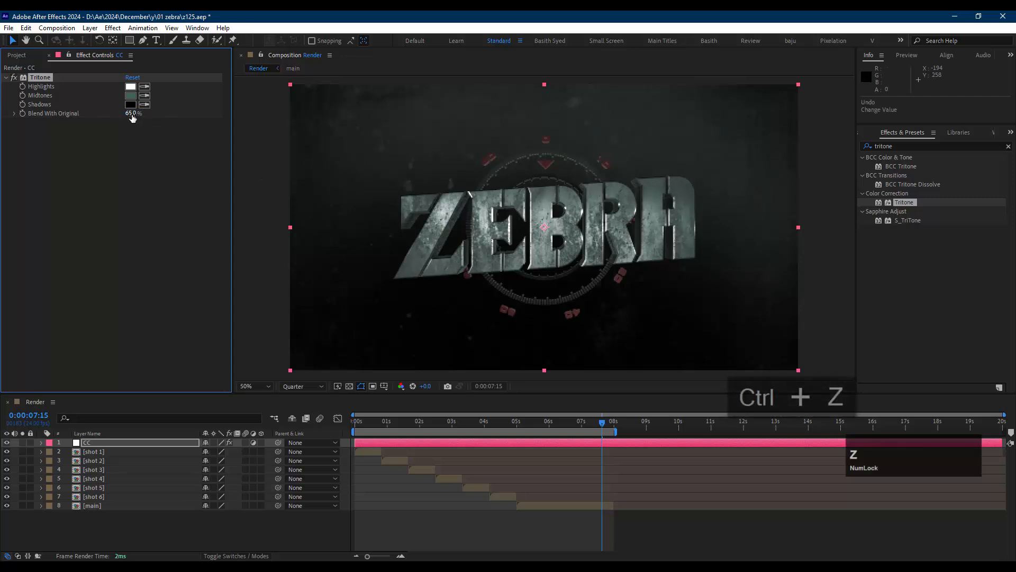
- Set the Tritone effect's Blend With Original to 75%
left_click(131, 114)
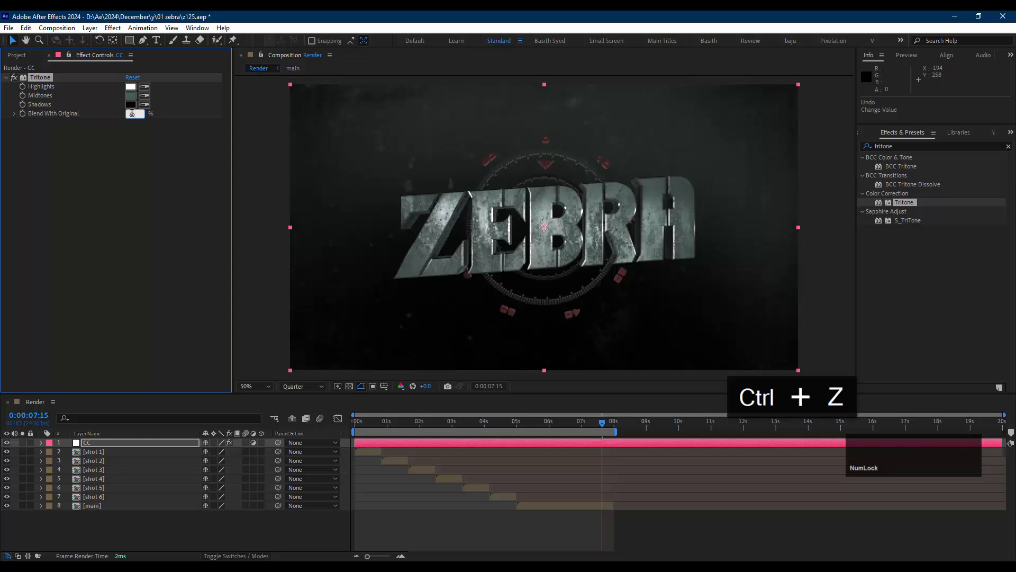
key("Return")
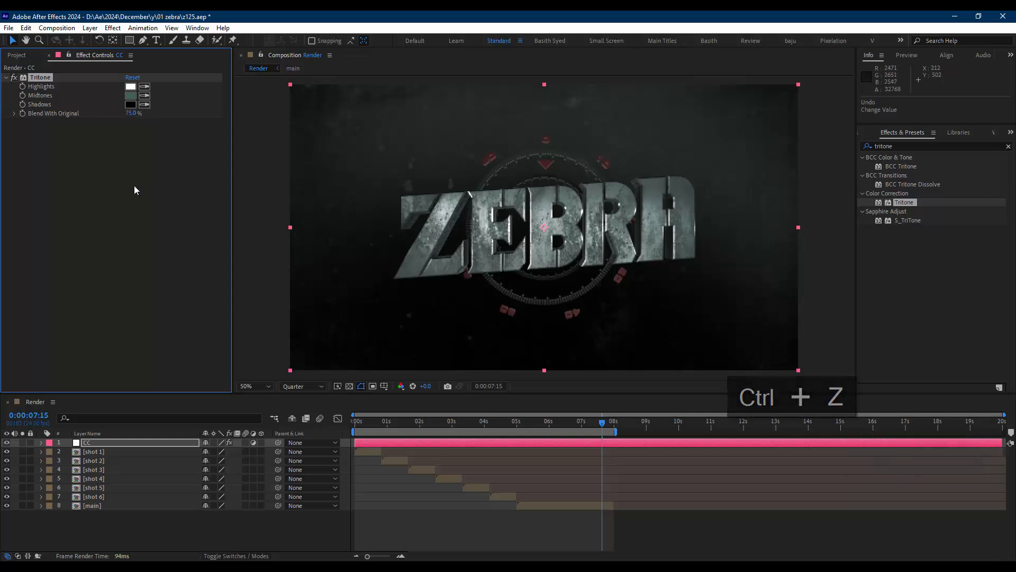
- Find the Levels effect under Color Correction and apply it to the CC layer below Tritone
left_click(863, 145)
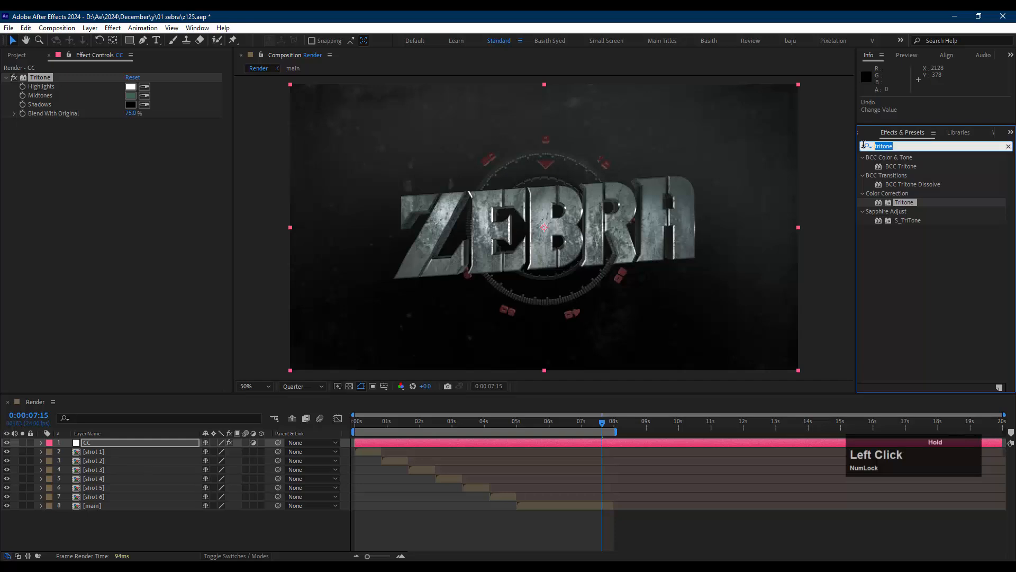
type("cur")
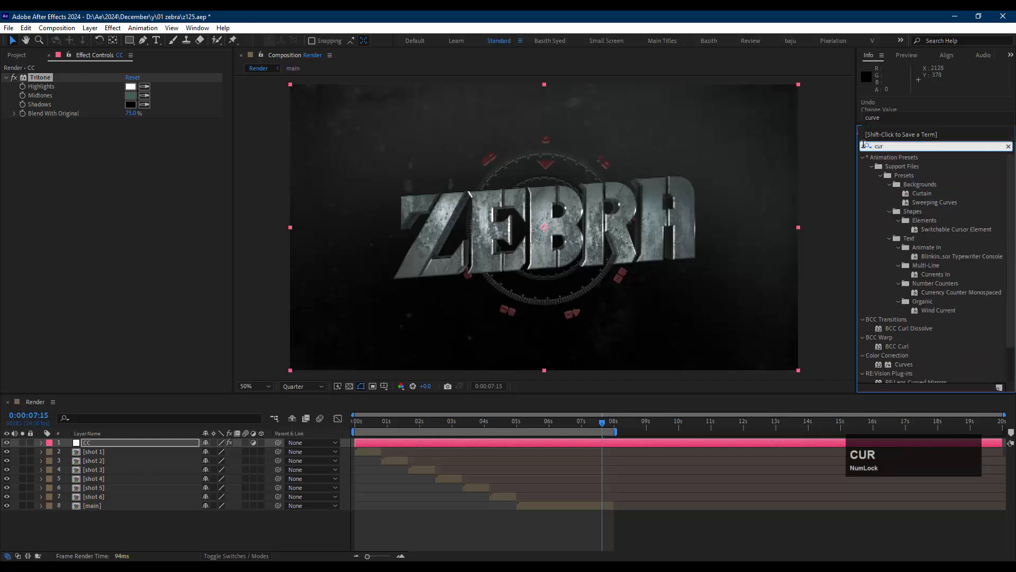
key("BackSpace")
key("BackSpace")
key("BackSpace")
type("l")
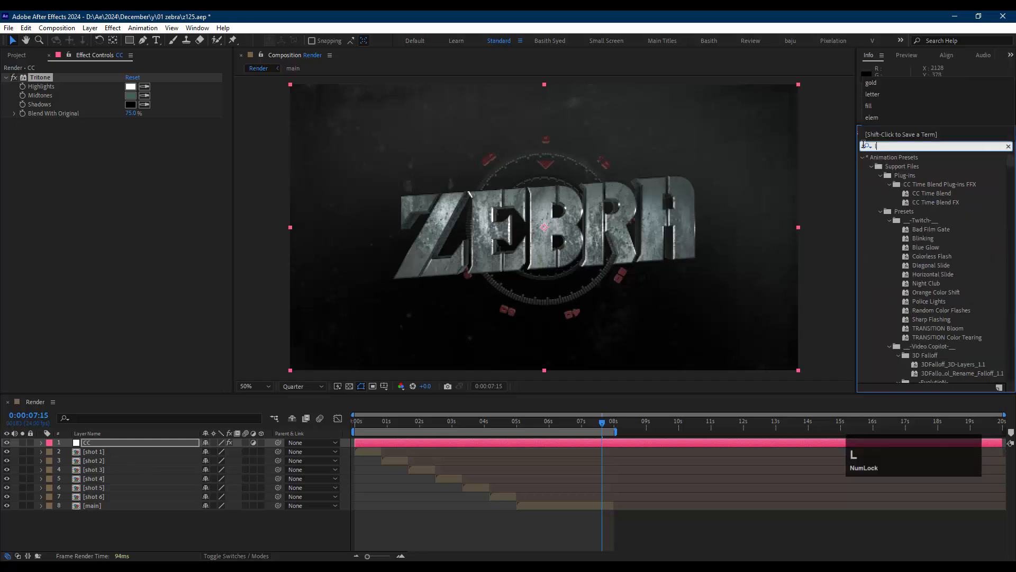
type("evels")
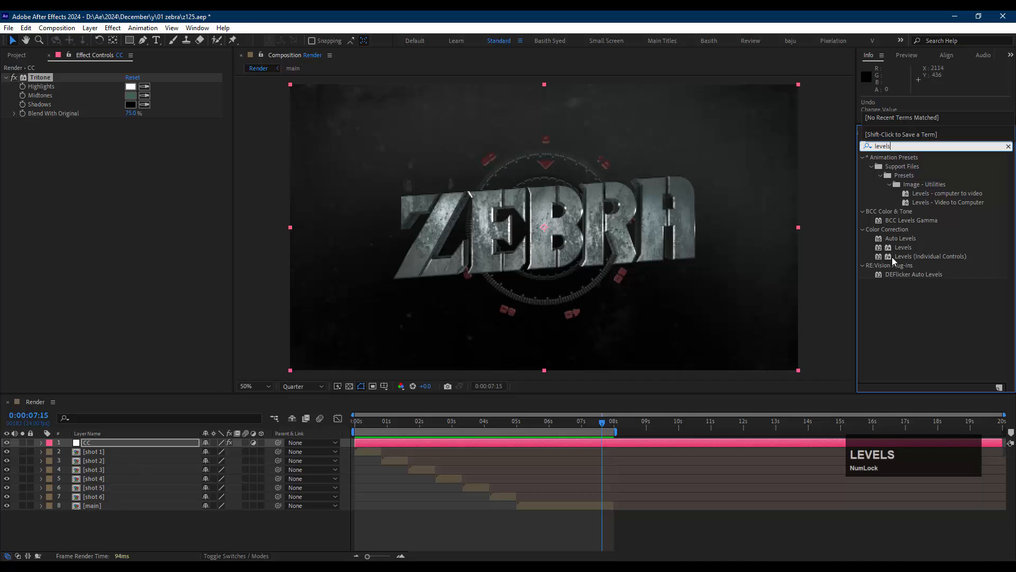
left_click_drag(900, 248, 84, 162)
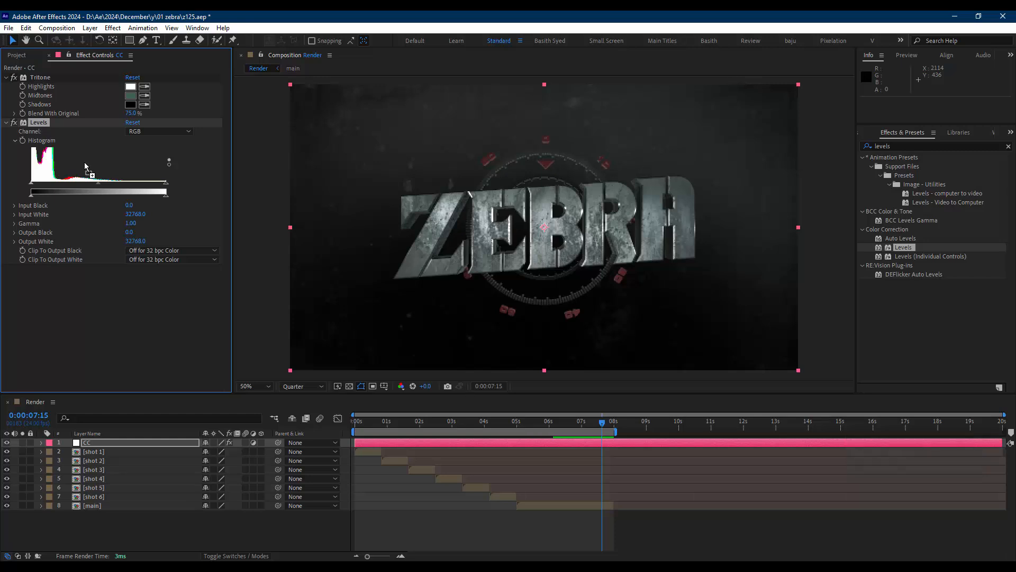
- Raise contrast in Levels with Input Black about 899.5, Input White about 29298.4 and Gamma about 0.99
left_click_drag(98, 187, 95, 187)
left_click_drag(164, 183, 158, 183)
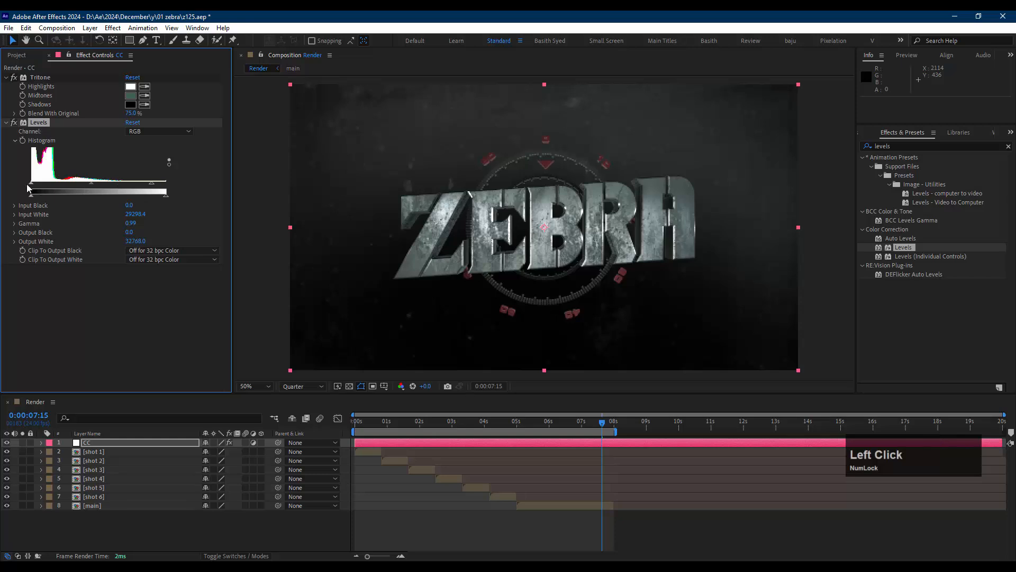
left_click_drag(31, 186, 36, 186)
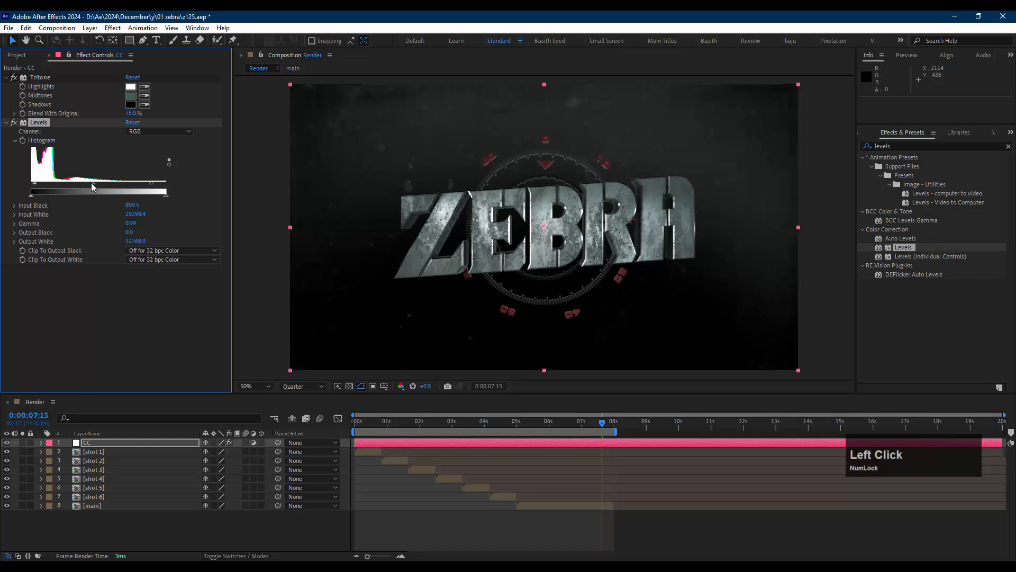
left_click_drag(93, 182, 90, 182)
- Compare the graded image with and without Levels by switching the effect off and on
left_click(15, 125)
left_click(14, 125)
left_click(15, 125)
left_click(15, 125)
left_click(15, 125)
left_click(14, 125)
left_click(15, 125)
- Save the project and scrub through the Render timeline to review the grade across the shots
key("ctrl+s")
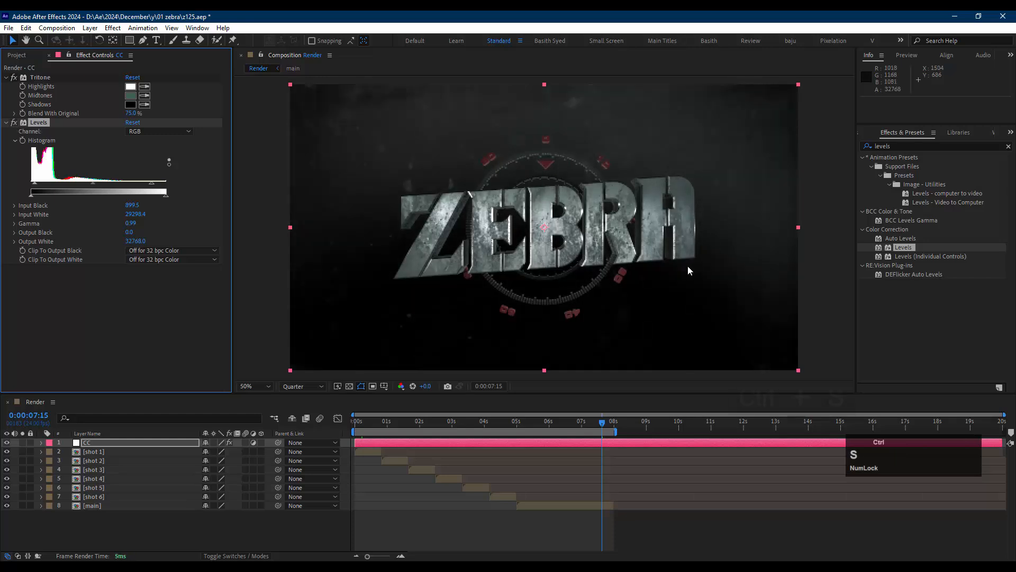
left_click(497, 527)
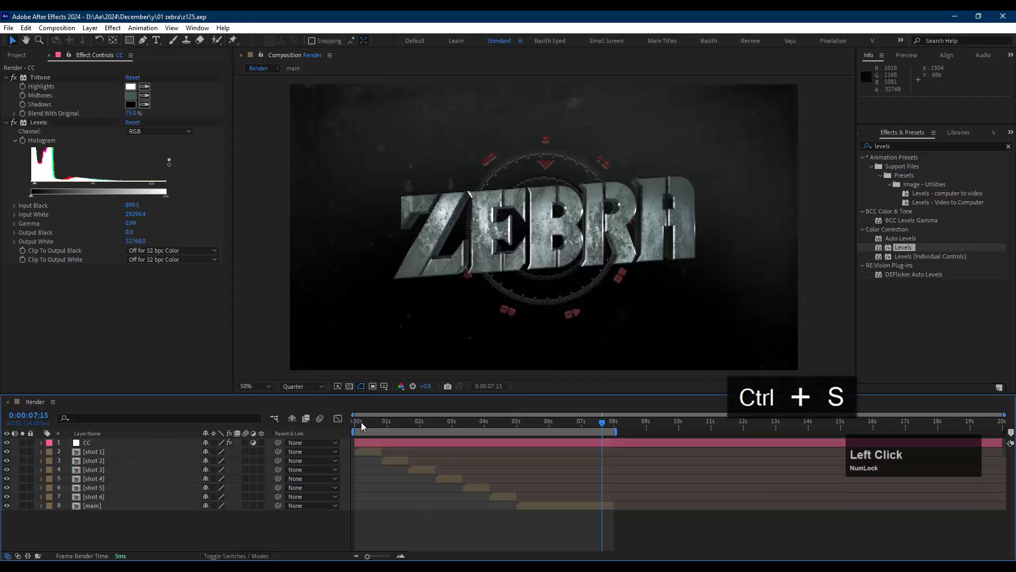
left_click_drag(363, 427, 586, 429)
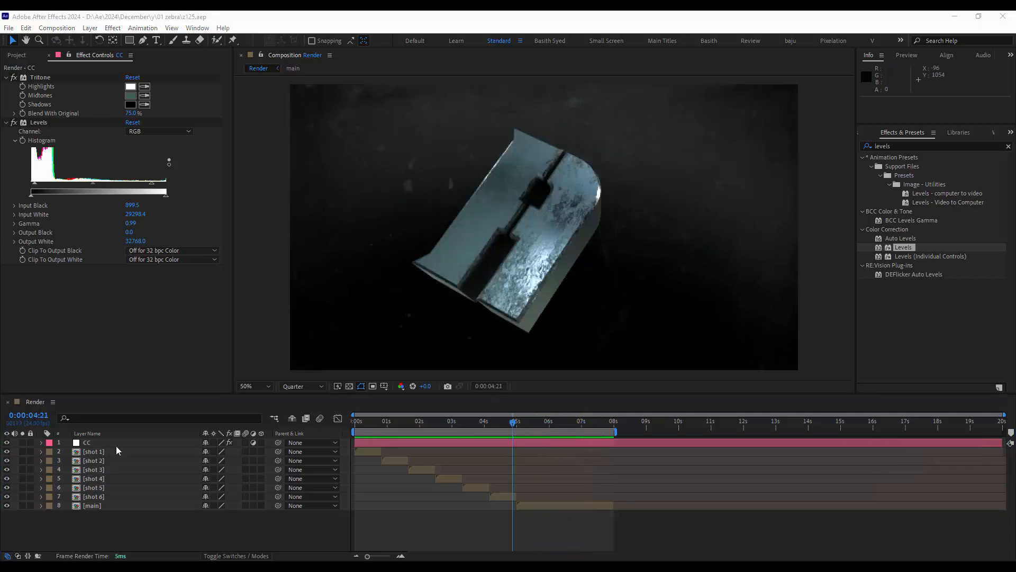
- Open the shot 6 composition and reveal the keyframed properties of Camera 1
left_click(509, 495)
double_click(509, 498)
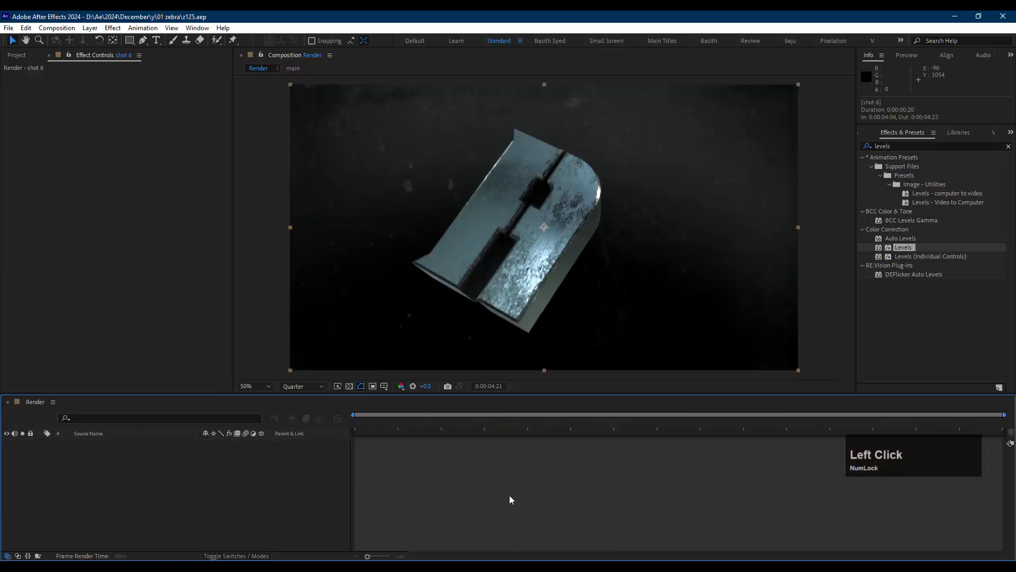
left_click(93, 454)
key("u")
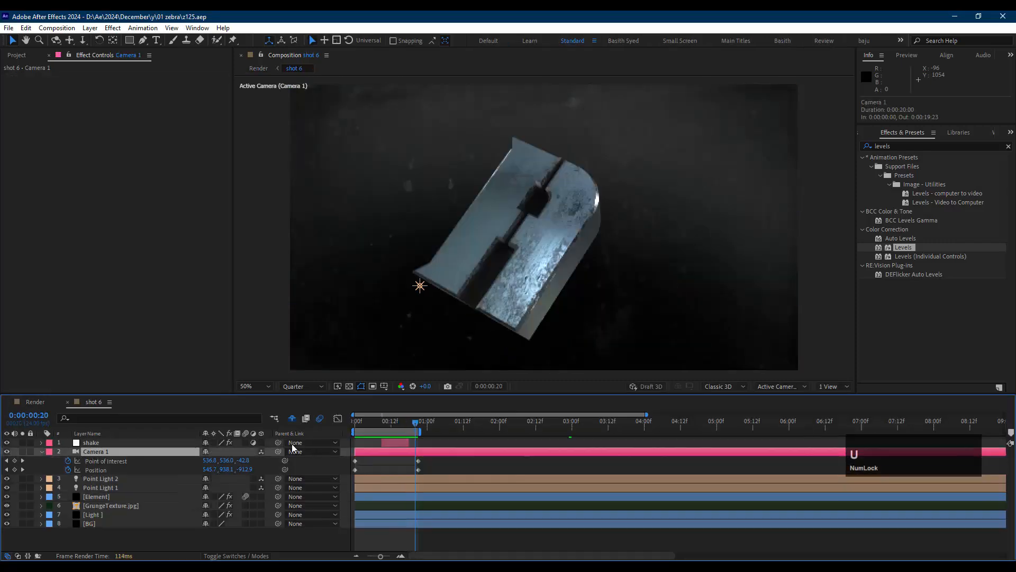
- Delete Camera 1's Point of Interest and Position keyframes at 0:00:00:00 and preview shot 6
left_click(7, 461)
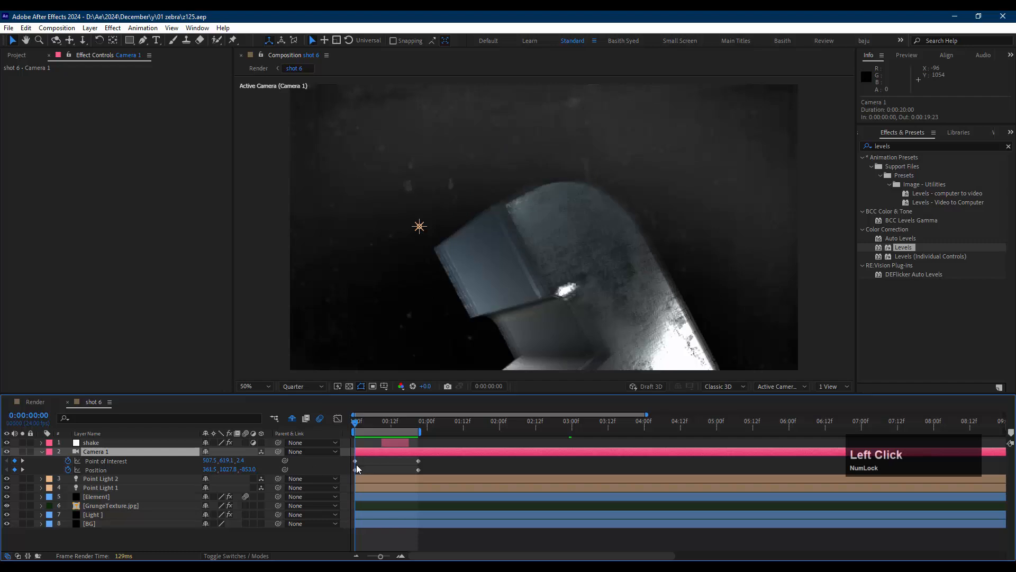
left_click_drag(366, 457, 348, 476)
key("Delete")
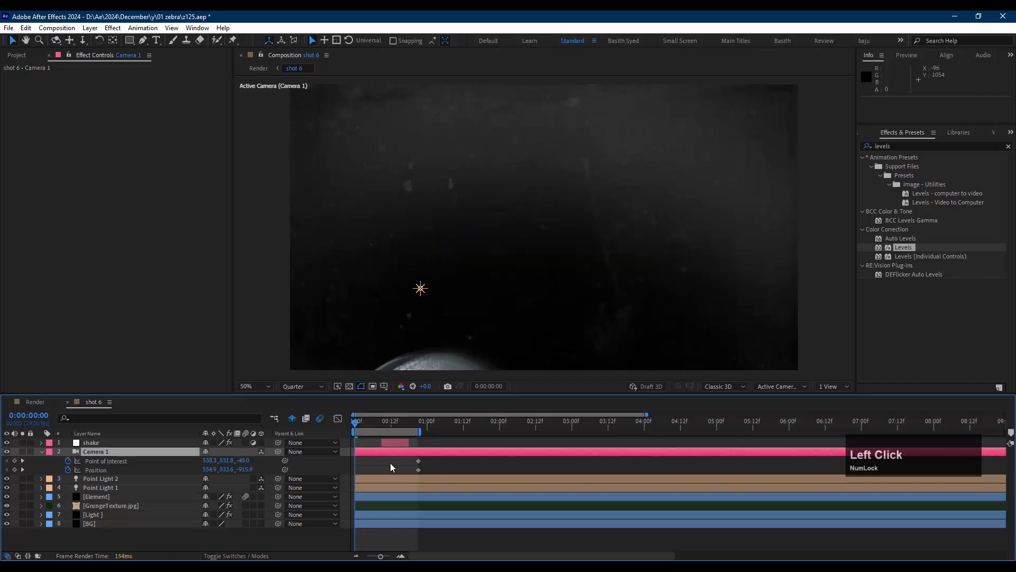
key("space")
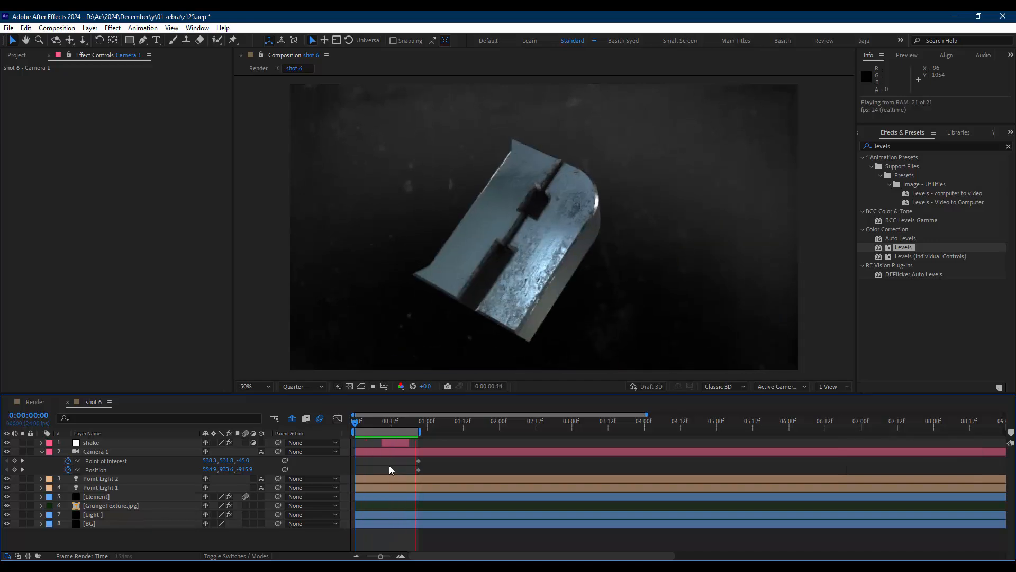
key("space")
- Set the Element effect's World Position XY to -721, -217 and World Position Z to -200, and preview shot 6
left_click(121, 497)
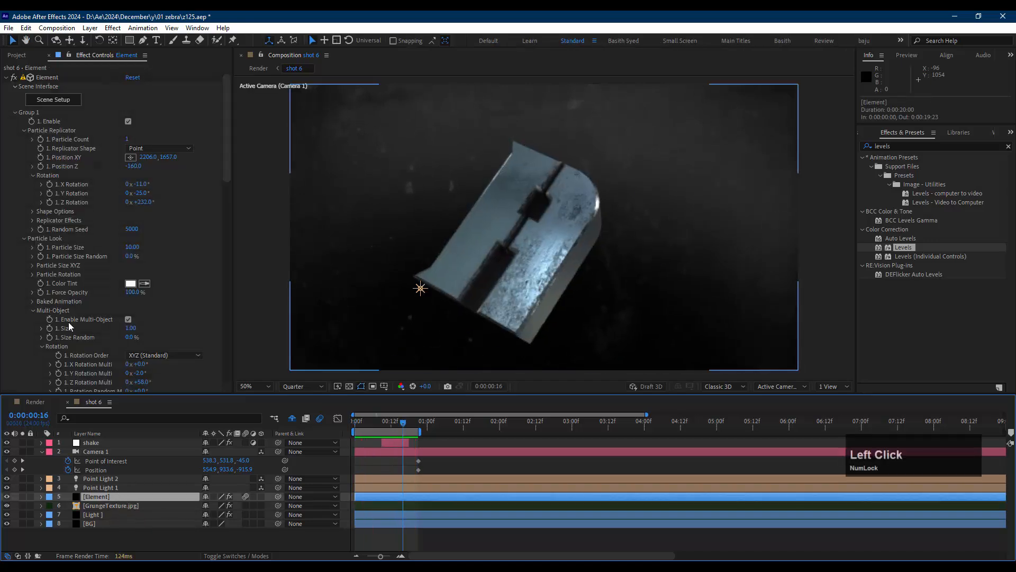
scroll(91, 226, "down", 2)
scroll(91, 227, "down", 2)
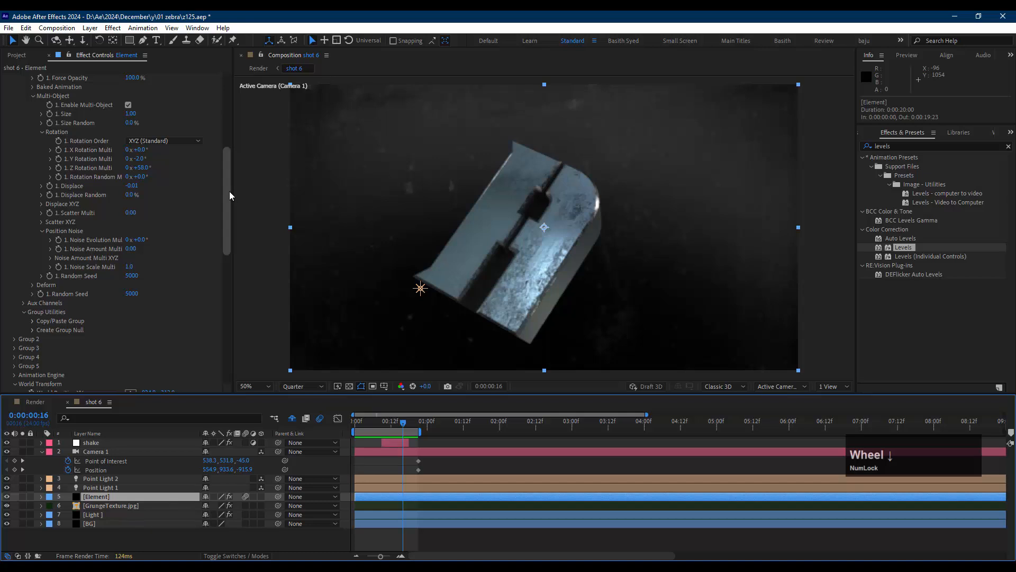
left_click_drag(227, 193, 235, 345)
scroll(131, 208, "up", 2)
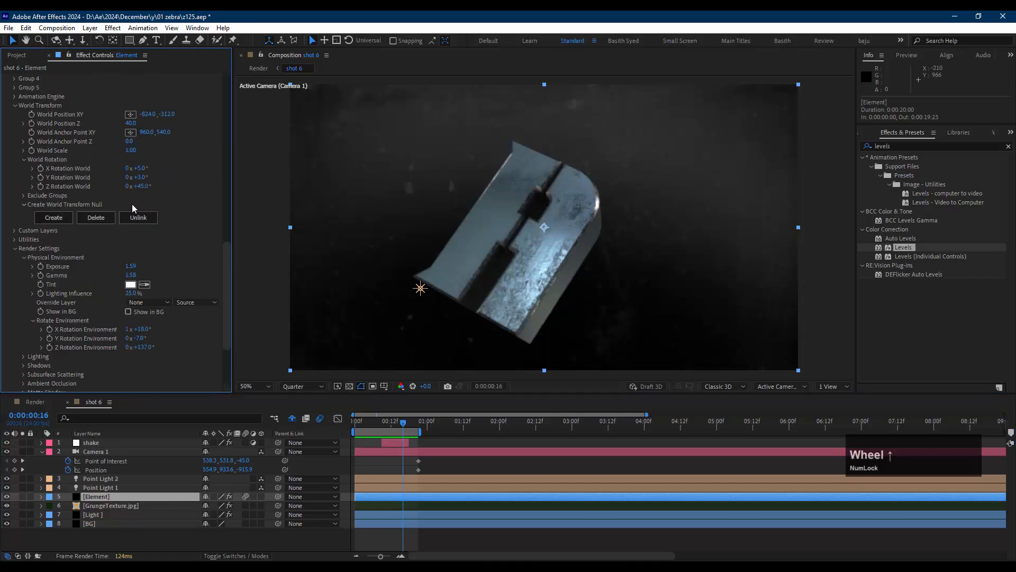
left_click_drag(130, 125, 229, 121)
left_click_drag(186, 111, 156, 114)
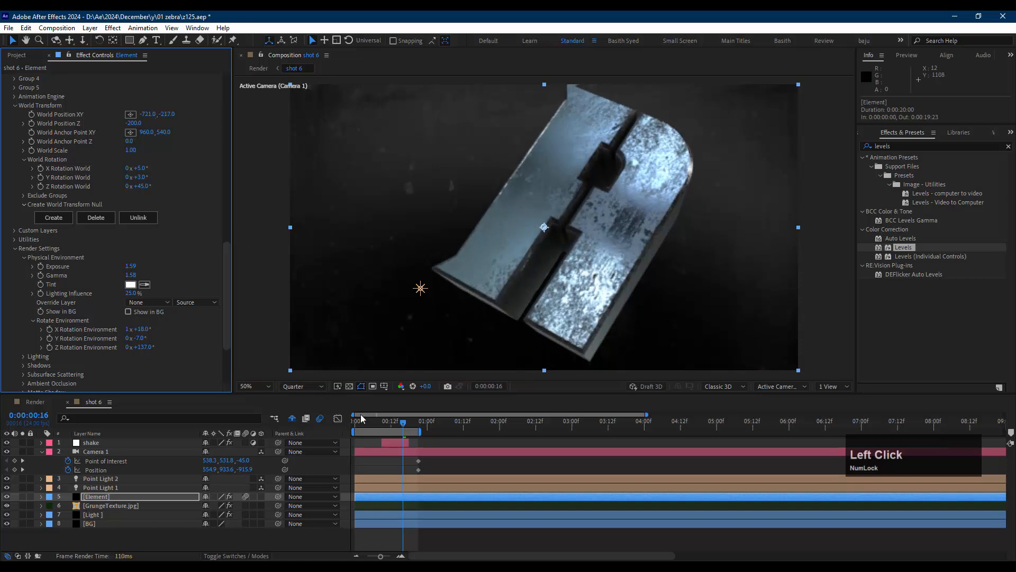
key("space")
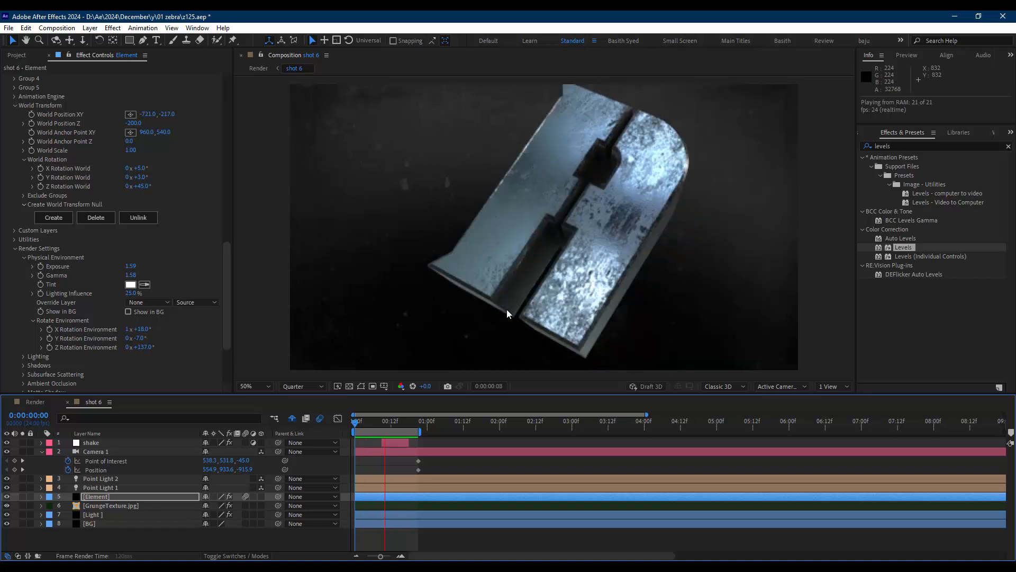
key("space")
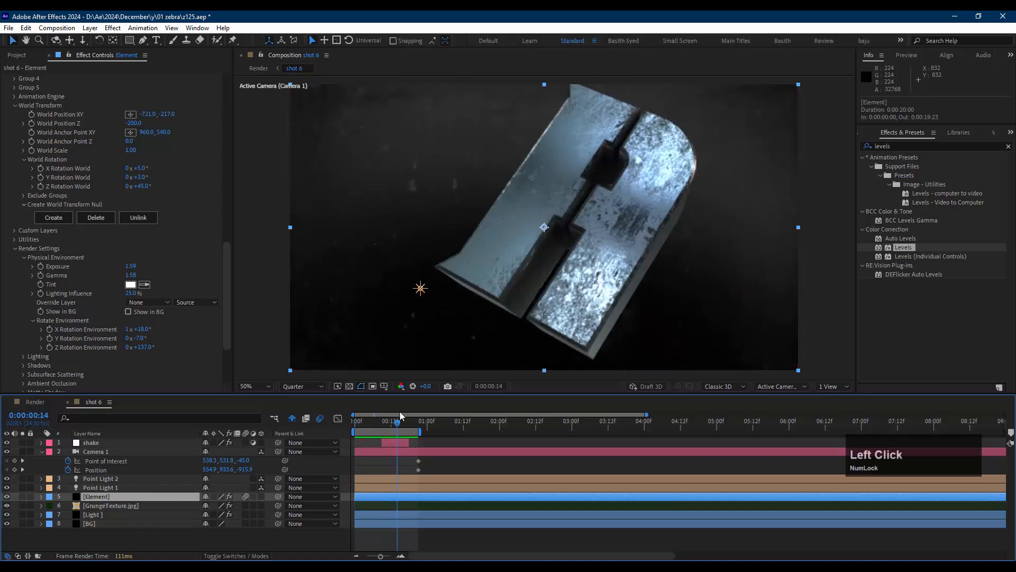
- At 0:00:00:00, set Element Group 1's Position XY to 1891, 1444 and adjust its Position Z
left_click_drag(401, 416, 364, 421)
scroll(109, 174, "up", 15)
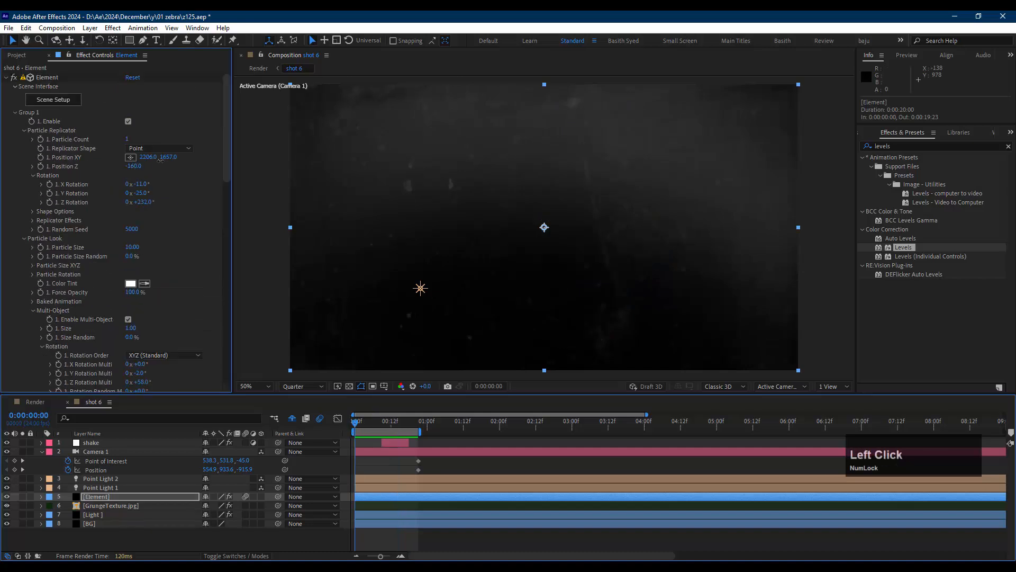
left_click_drag(160, 157, 59, 166)
left_click_drag(155, 157, 3, 170)
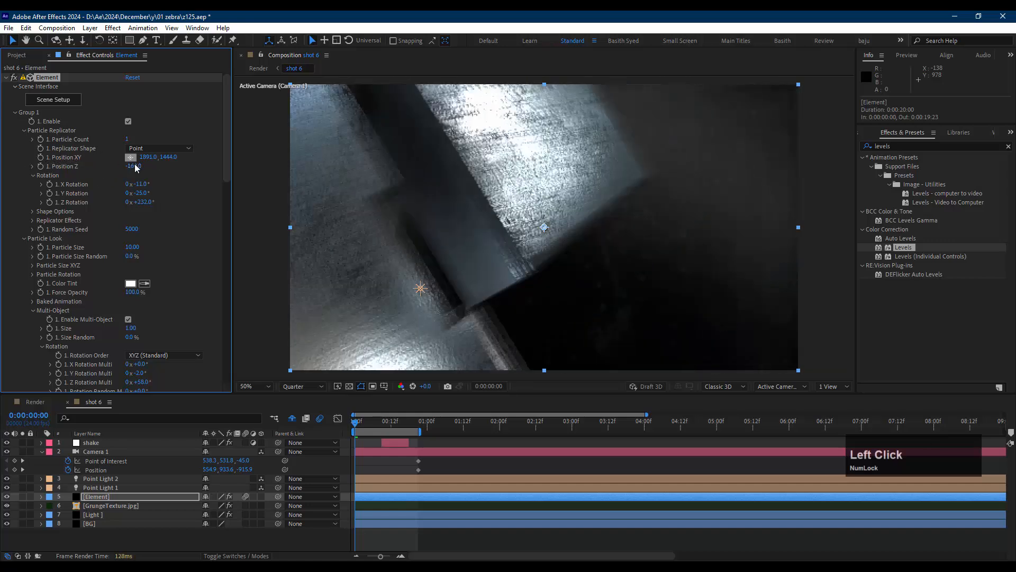
mouse_move(135, 165)
left_mouse_down()
mouse_move(195, 165)
mouse_move(146, 166)
left_mouse_up()
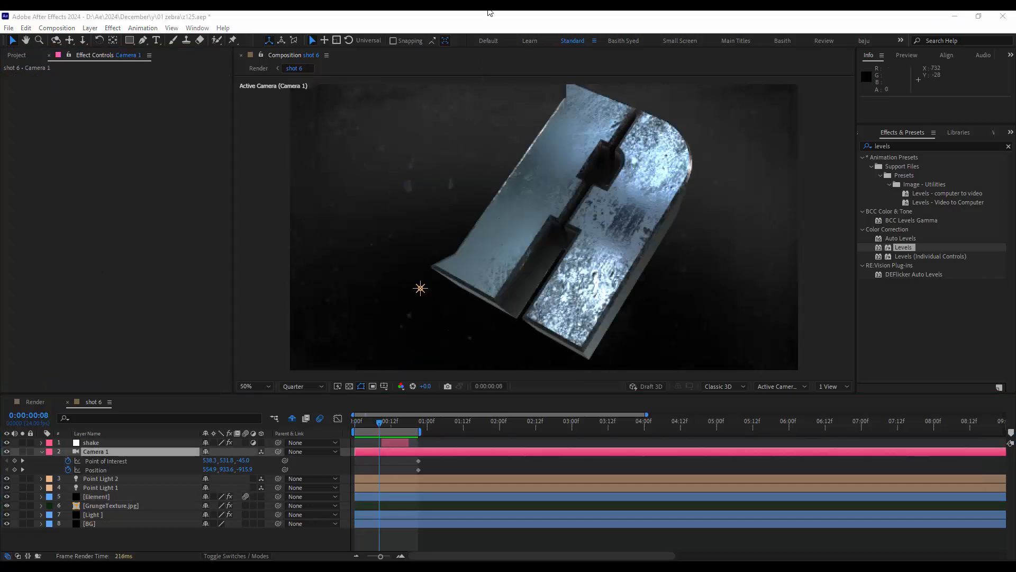
- At 0:00:00:08, move Camera 1 to Position 513.0, 934.9, -916.1 and Point of Interest 578.4, 540.6, -44.1, and preview the shot
left_click(425, 13)
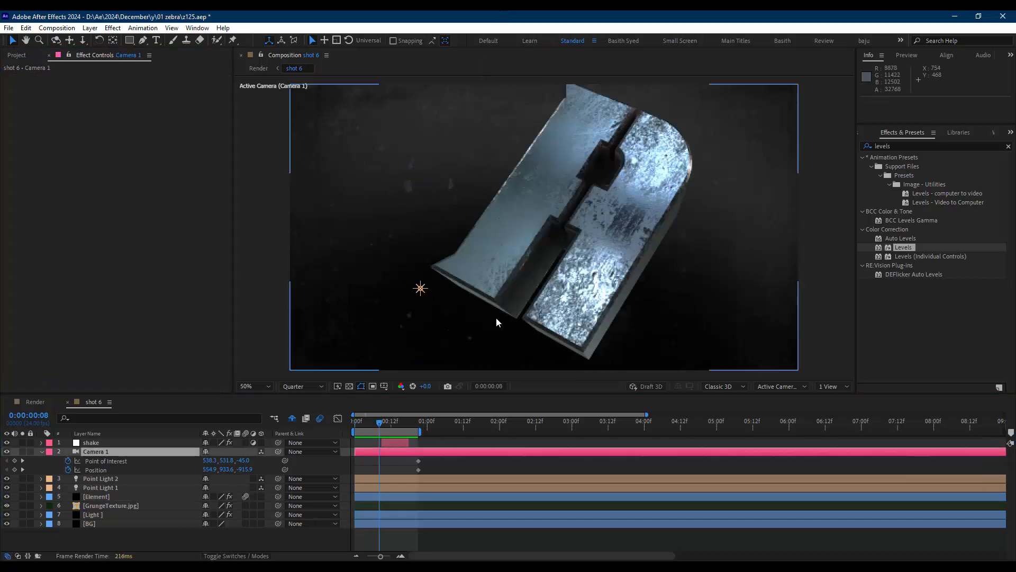
key("c")
mouse_move(573, 244)
left_mouse_down()
mouse_move(601, 225)
mouse_move(580, 225)
left_mouse_up()
key("ctrl+z")
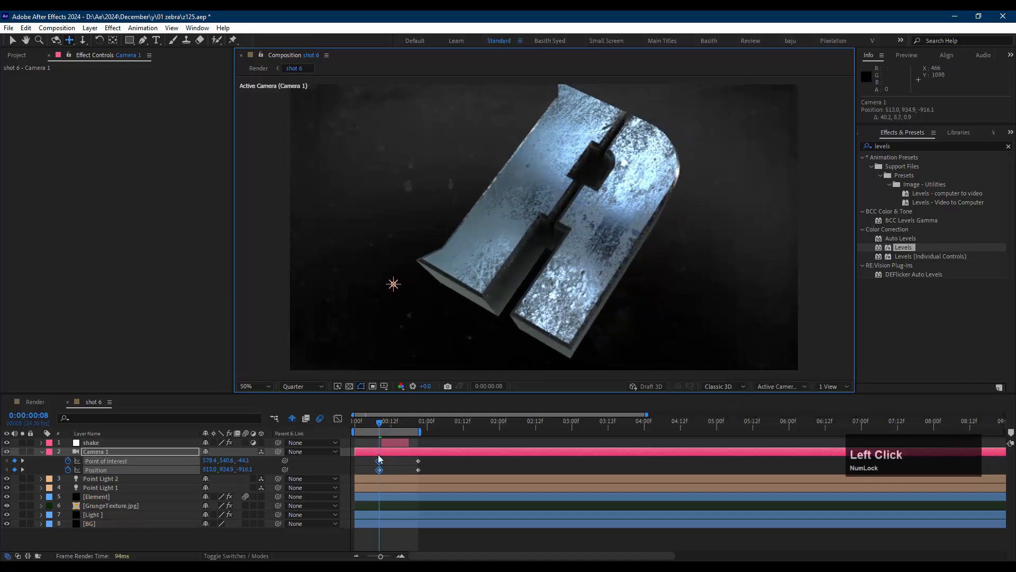
left_click_drag(363, 424, 338, 424)
key("space")
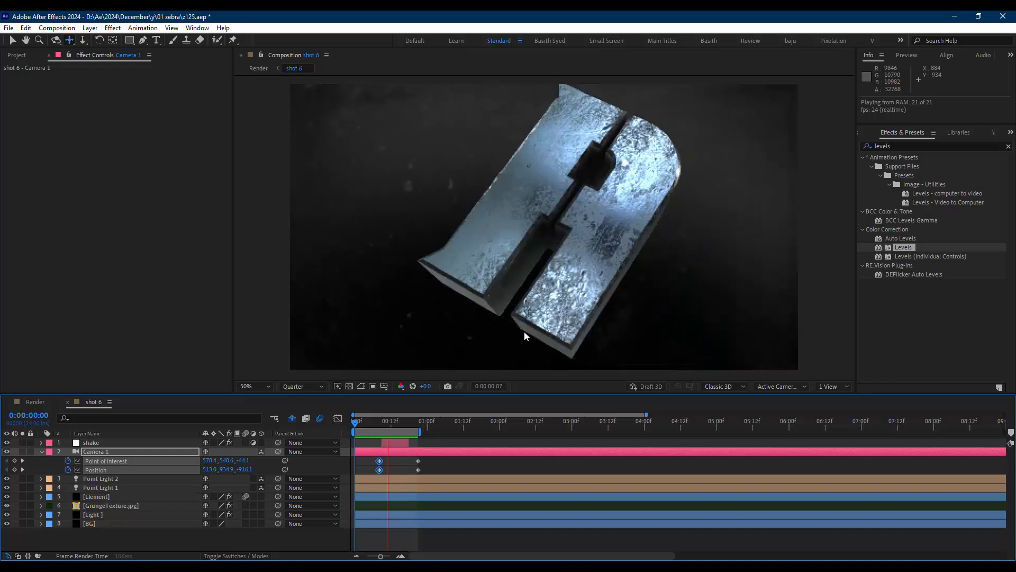
- Shift Camera 1's Point of Interest and Position keyframes from frame 8 to 0:00:00:07 and replay shot 6
key("space")
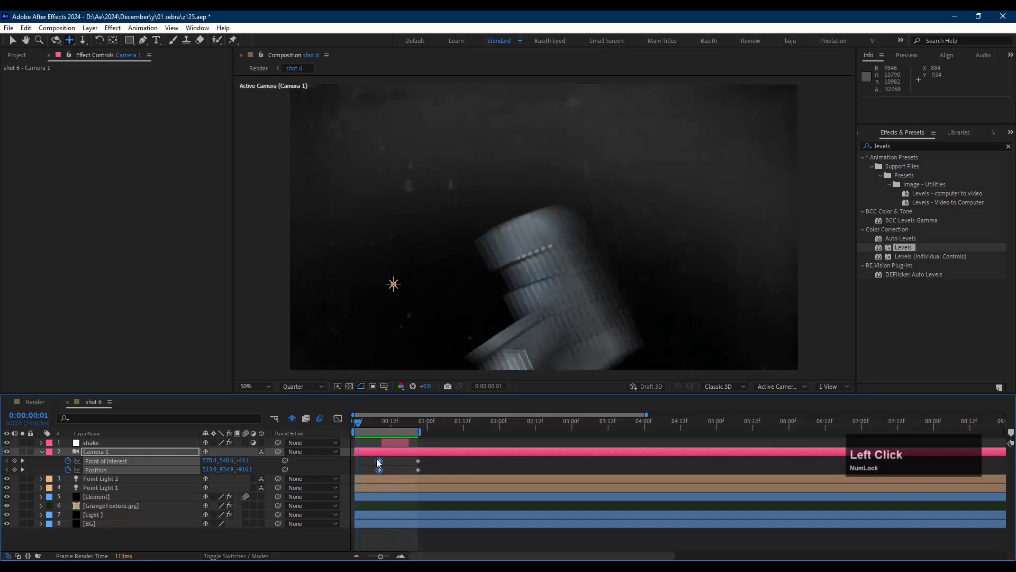
key("space")
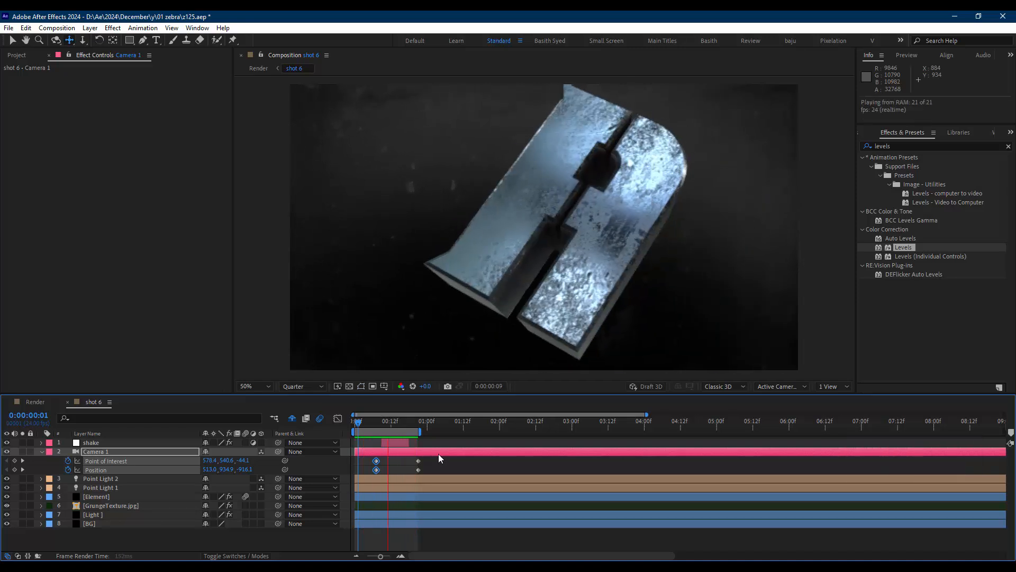
key("space")
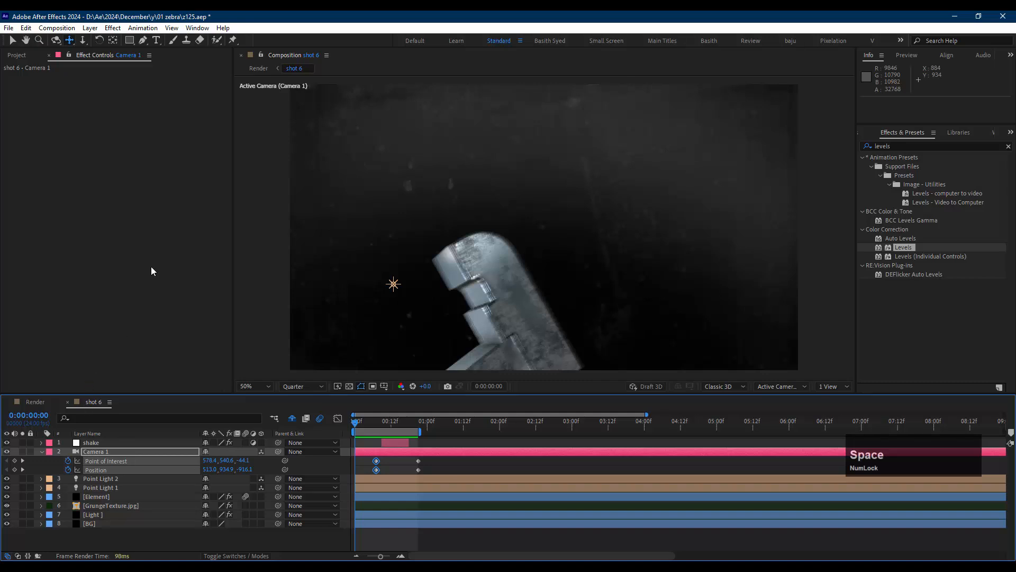
- Return to the Render composition and open the shot 5 composition from its timeline
left_click(259, 69)
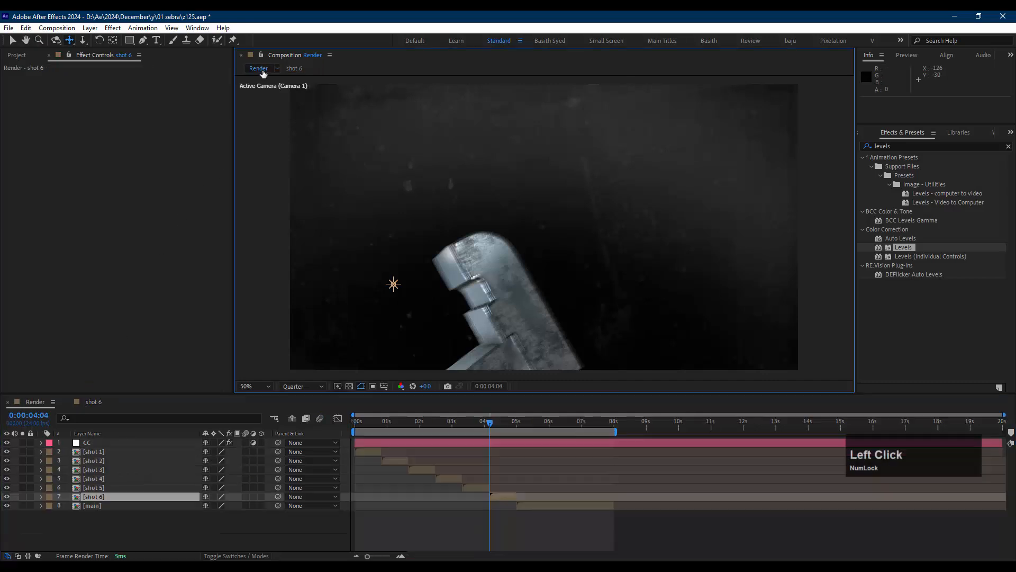
left_click(472, 425)
double_click(473, 488)
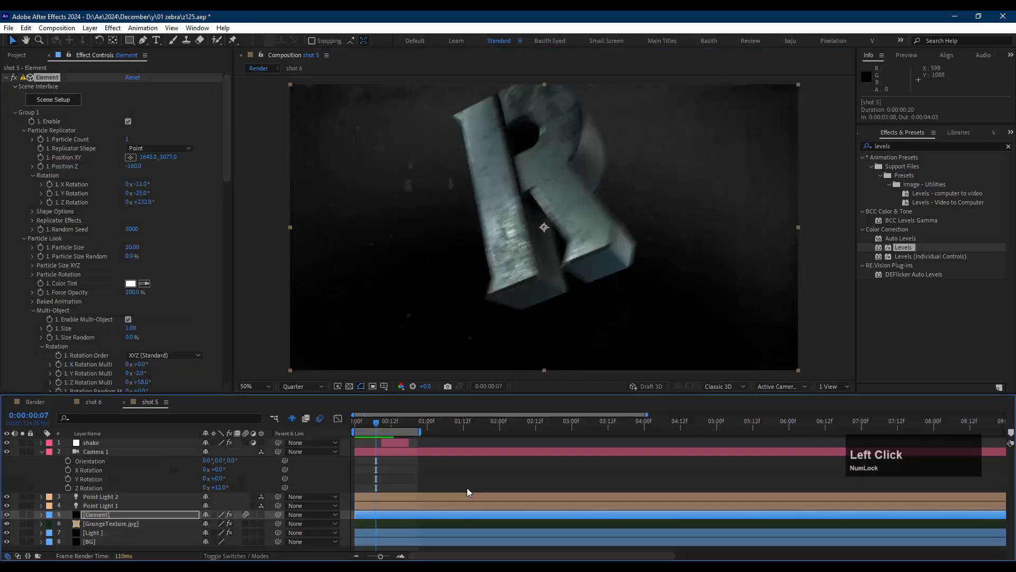
- Reveal Camera 1's keyframed properties in shot 5 and delete its Point of Interest and Position keyframes at 0:00:00:00
left_click(150, 452)
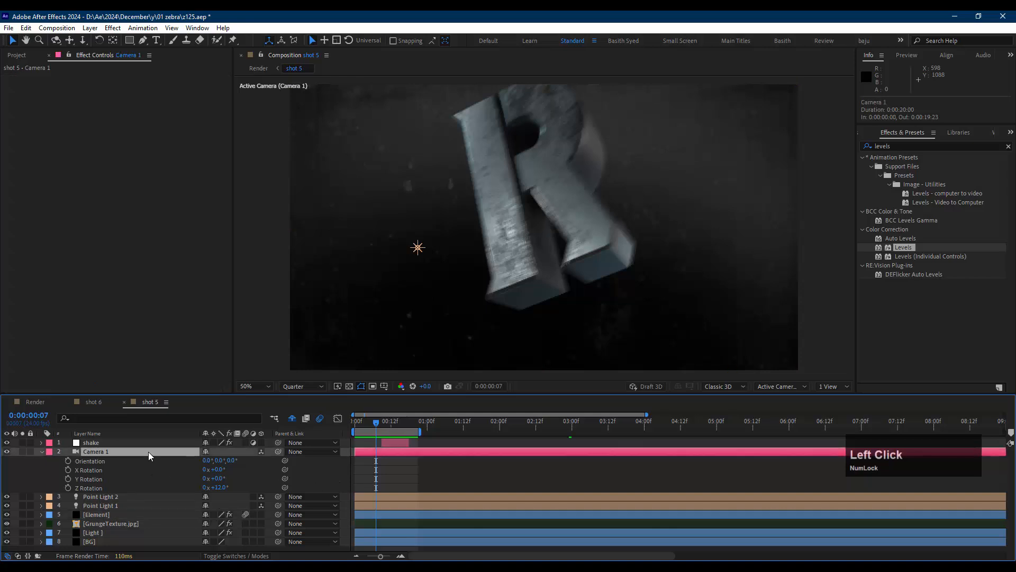
key("u")
left_click_drag(364, 463, 343, 478)
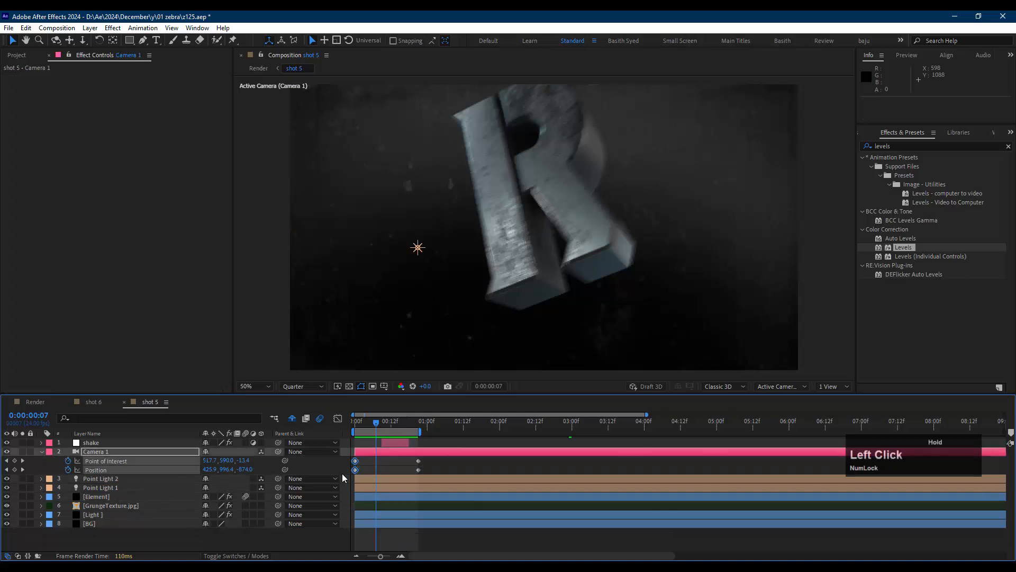
key("Delete")
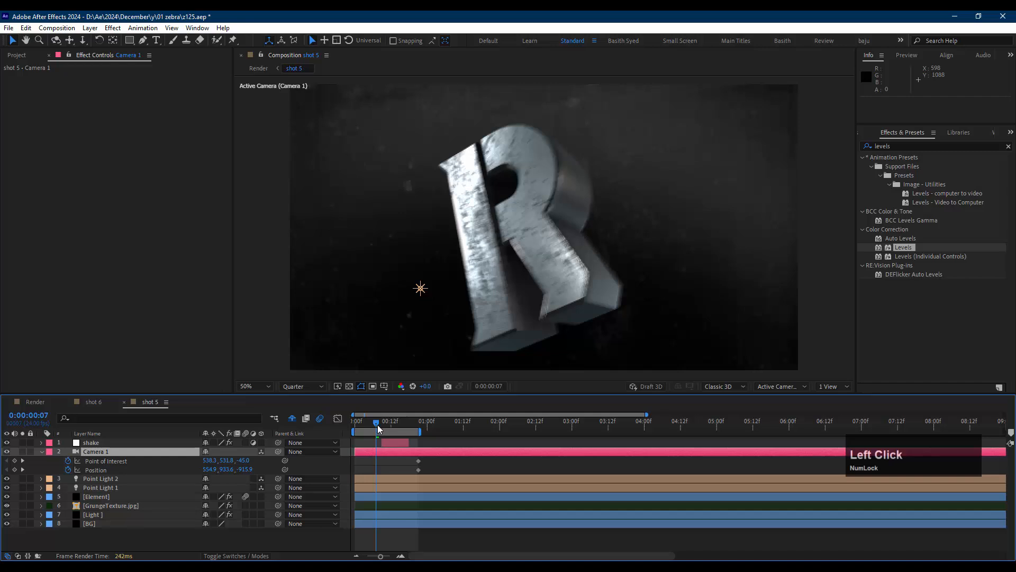
- Preview shot 5 and orbit Camera 1 at frame 7 to keyframe its position at about 383, 970, -884
left_click_drag(377, 426, 344, 428)
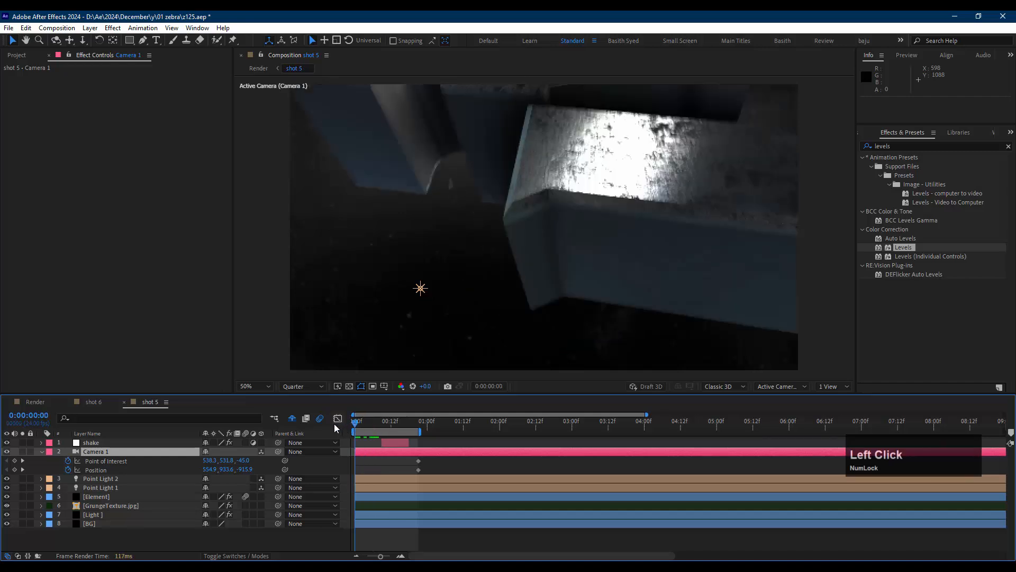
key("space")
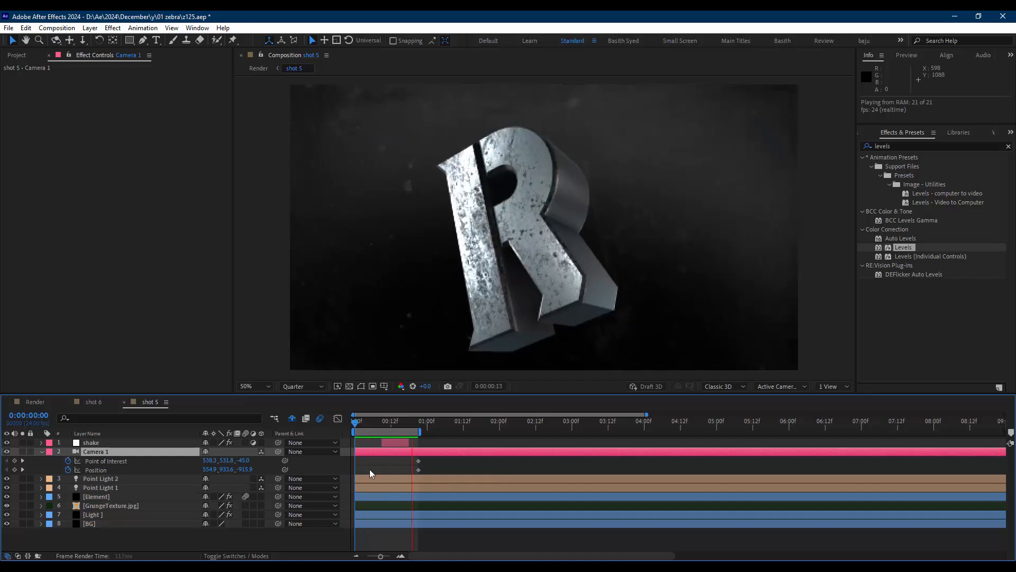
left_click_drag(364, 422, 375, 425)
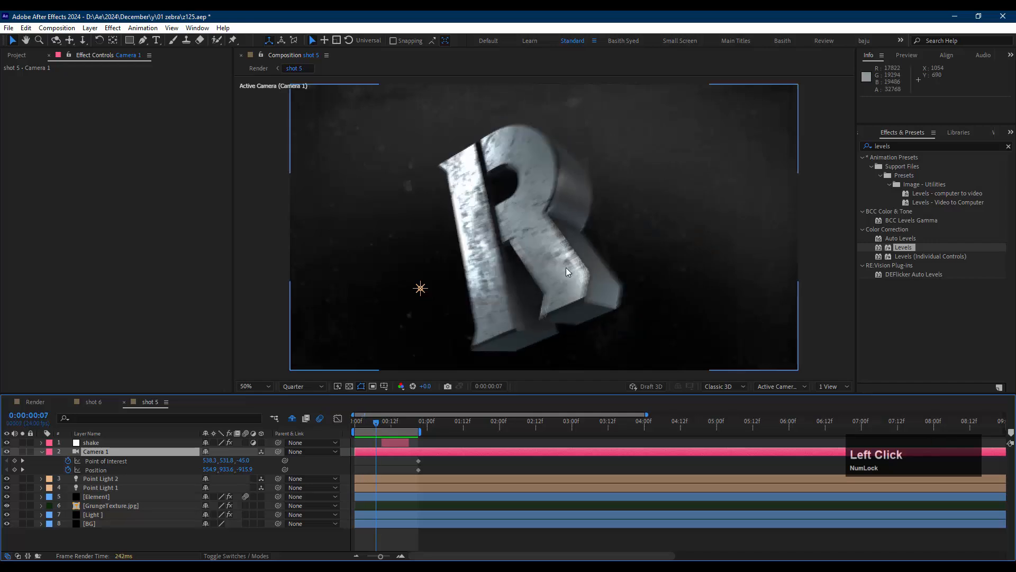
key("c")
key("c")
key("c")
left_click_drag(557, 260, 567, 257)
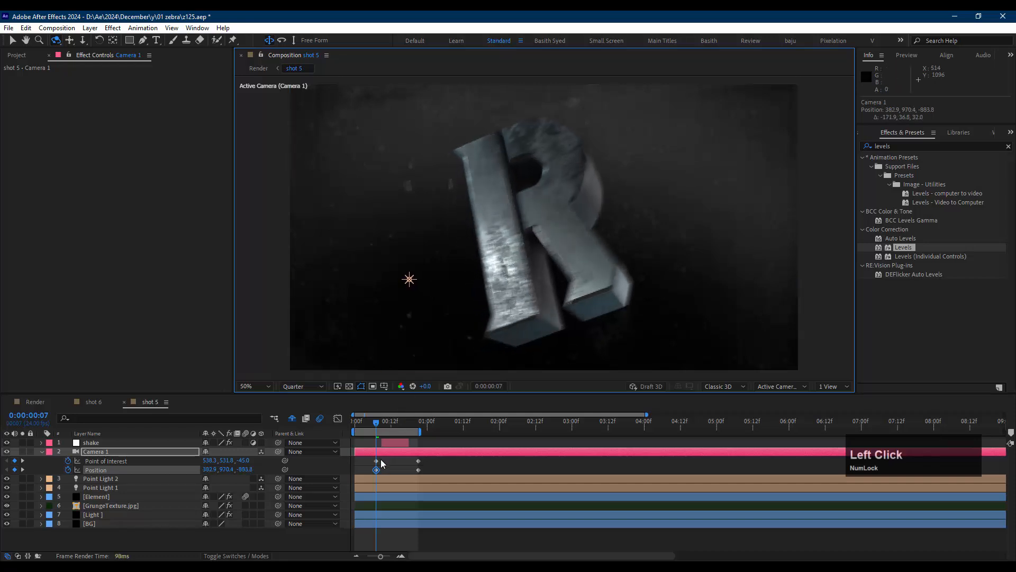
- Move Camera 1's first Point of Interest and Position keyframes to frame 5 in shot 5 and preview the motion
left_click_drag(381, 460, 372, 463)
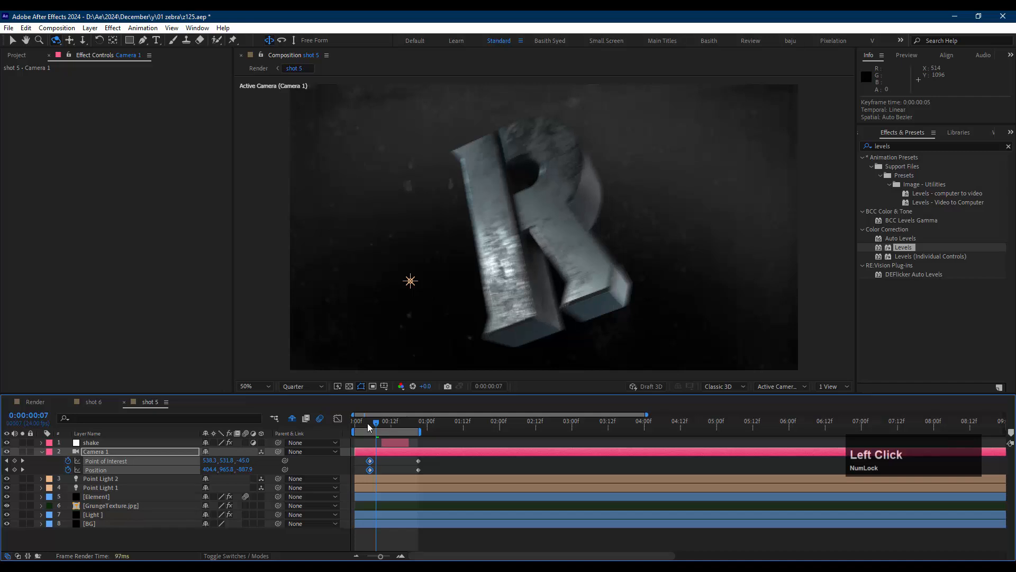
left_click_drag(368, 423, 347, 423)
key("space")
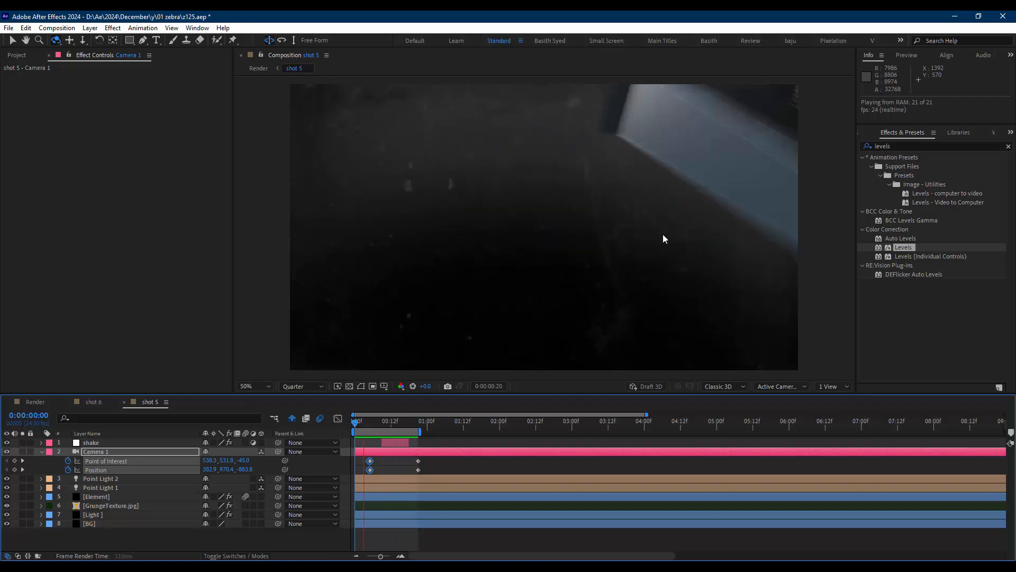
key("space")
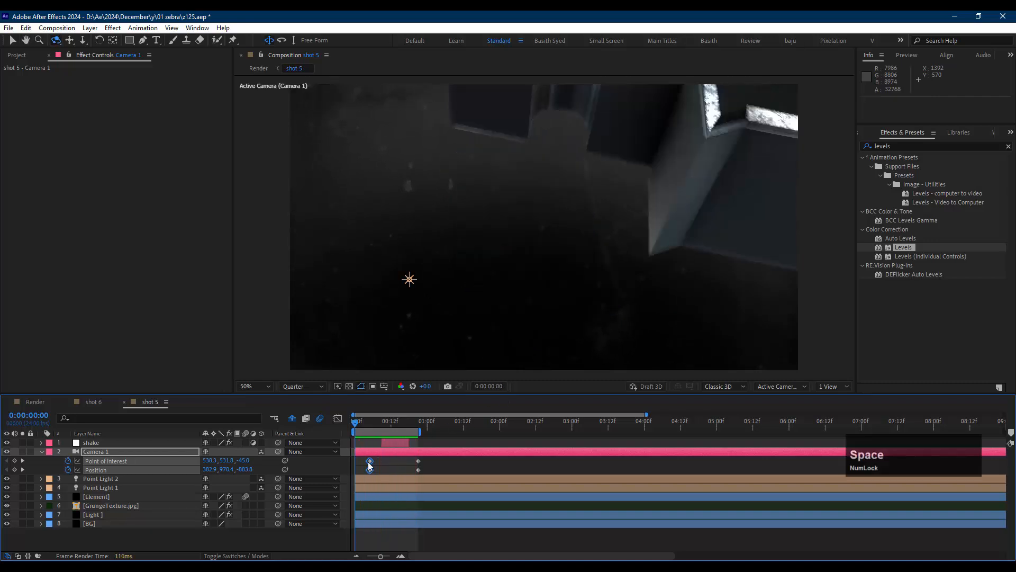
- Shift Camera 1's last Point of Interest and Position keyframes in shot 5 beyond the work area's end and preview the slower move
left_click(409, 422)
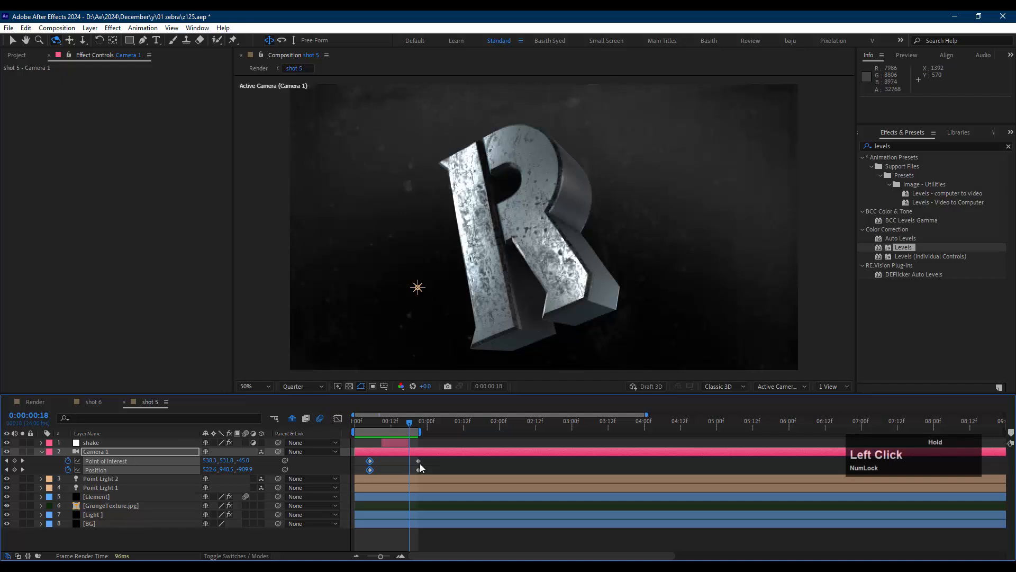
left_click_drag(426, 457, 449, 467)
key("space")
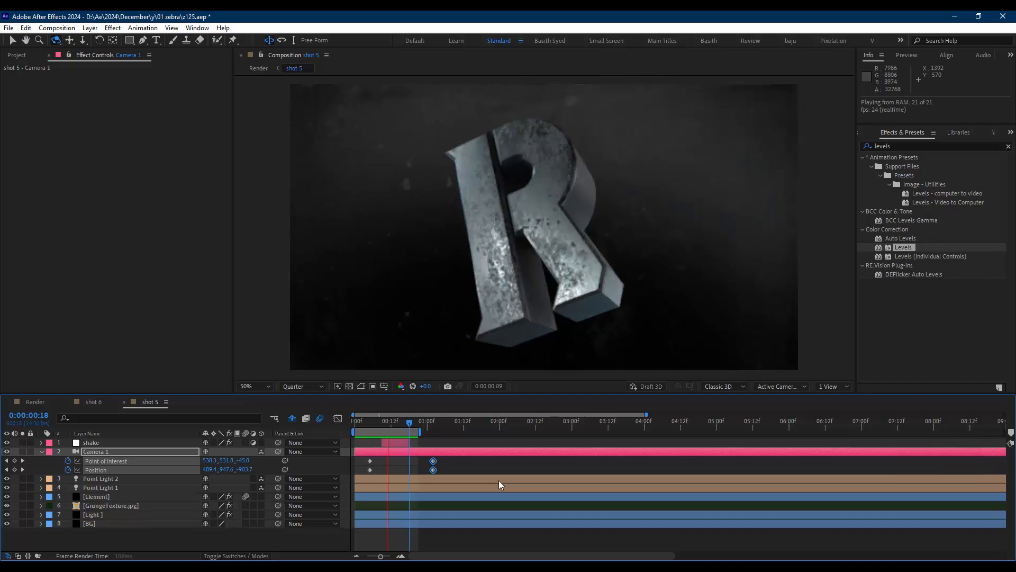
key("space")
- Open shot 4 from the Render composition and delete Camera 1's Point of Interest and Position keyframes at frame 0
left_click(259, 68)
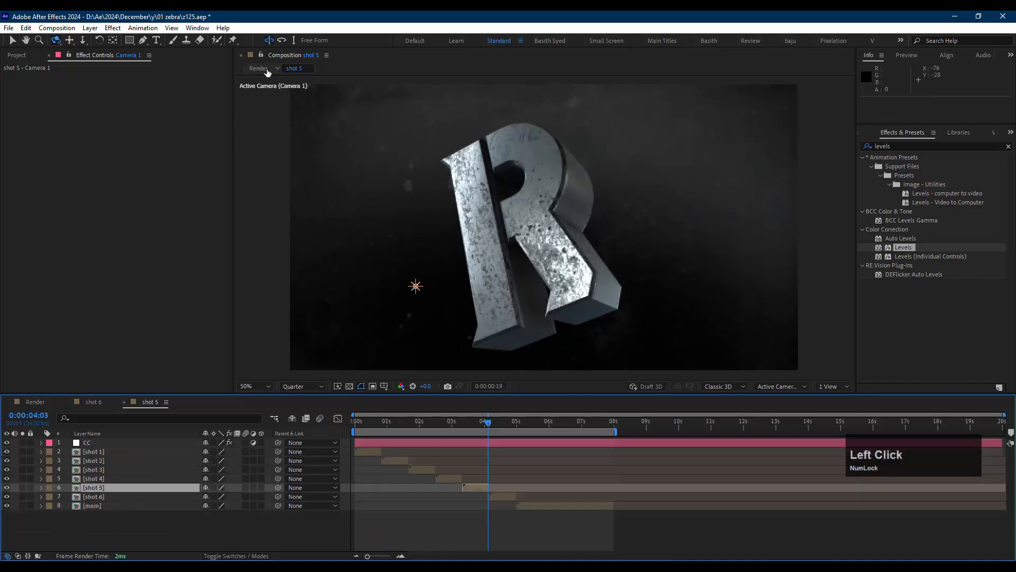
left_click(450, 423)
double_click(452, 478)
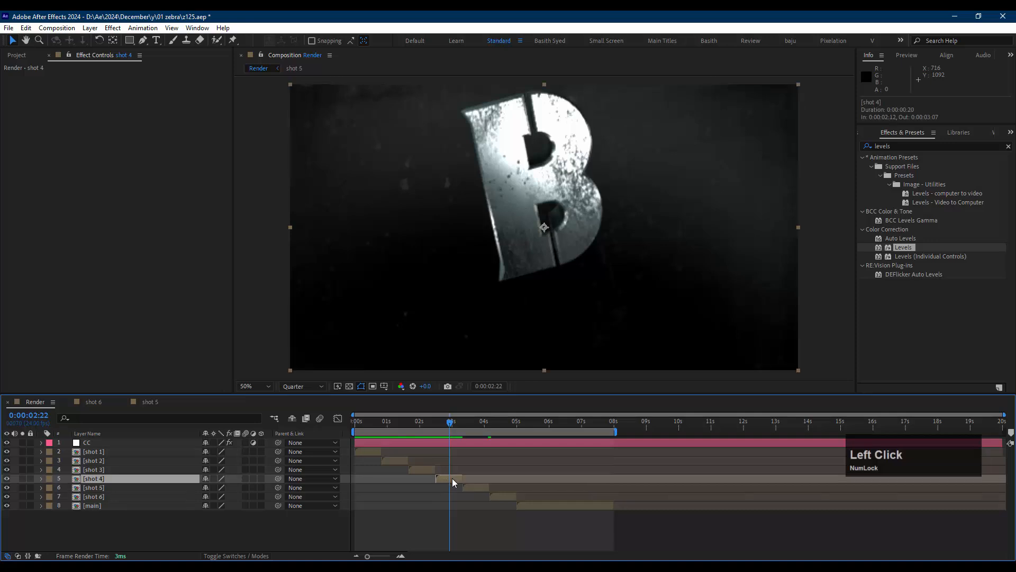
left_click(393, 453)
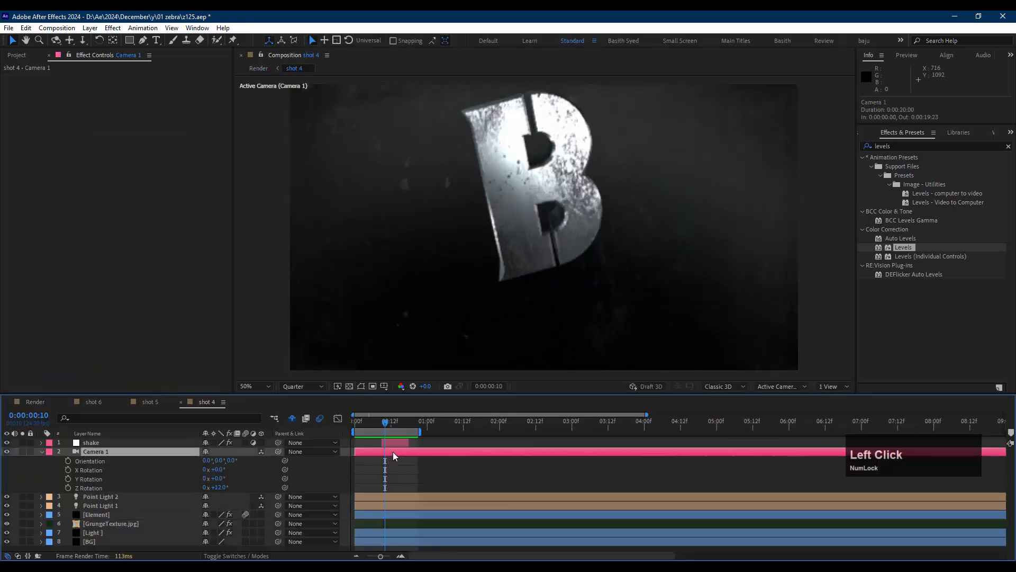
key("u")
left_click_drag(367, 462, 348, 473)
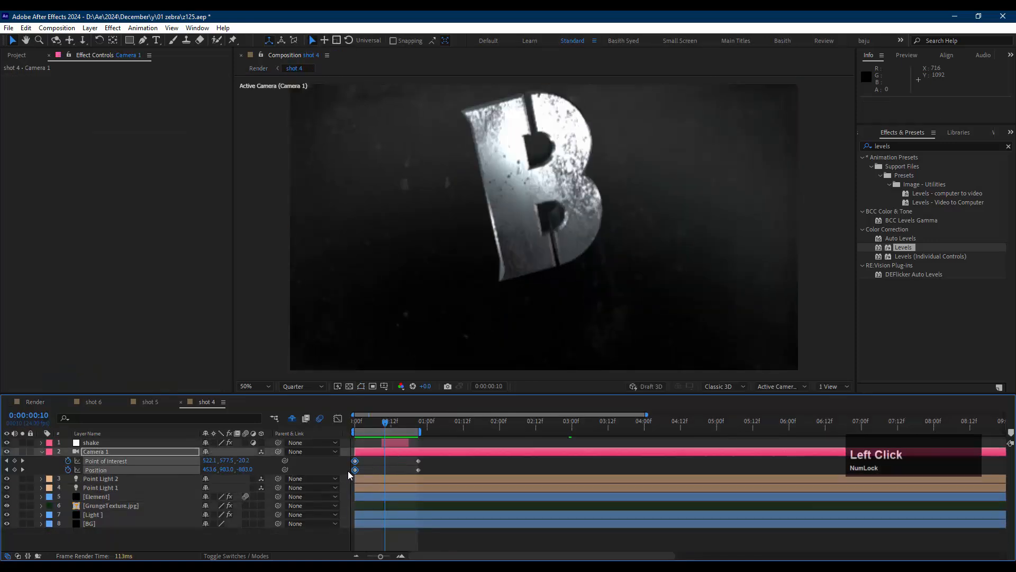
key("Delete")
- Orbit Camera 1 at frame 8 of shot 4 to keyframe its position at about 647, 842, -946
left_click_drag(385, 421, 379, 424)
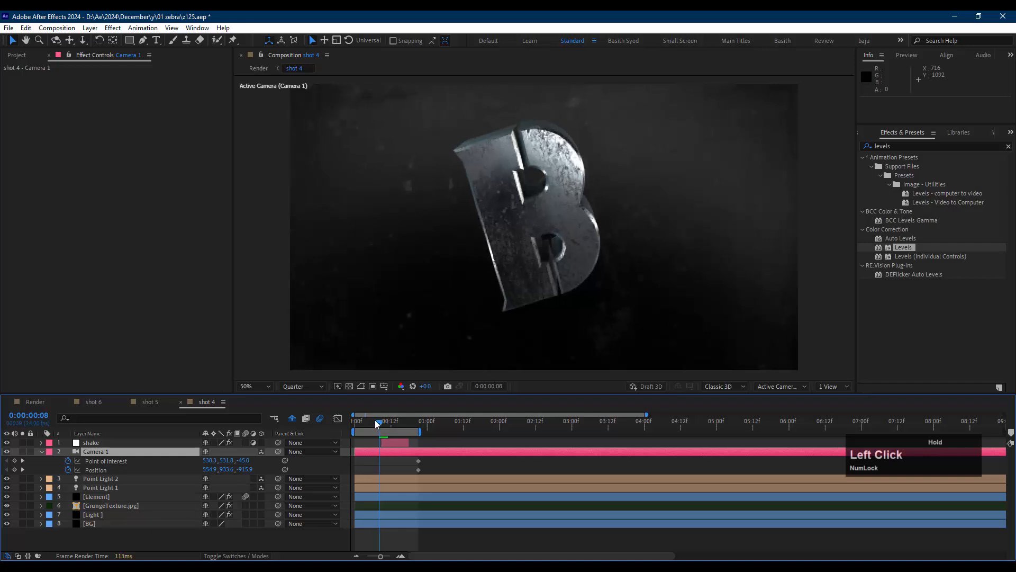
key("c")
key("c")
key("c")
key("c")
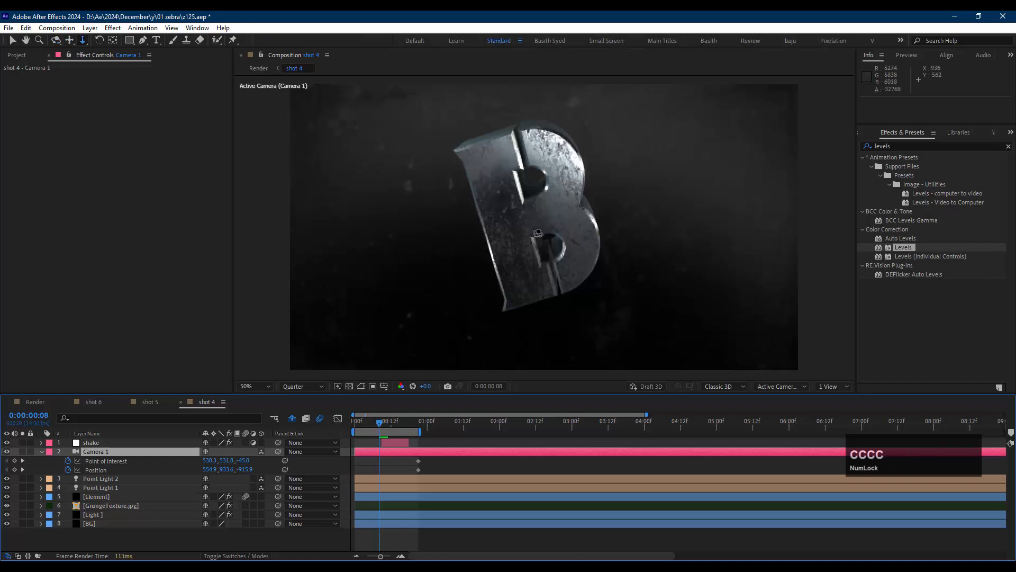
left_click(539, 231)
left_click_drag(539, 230, 537, 238)
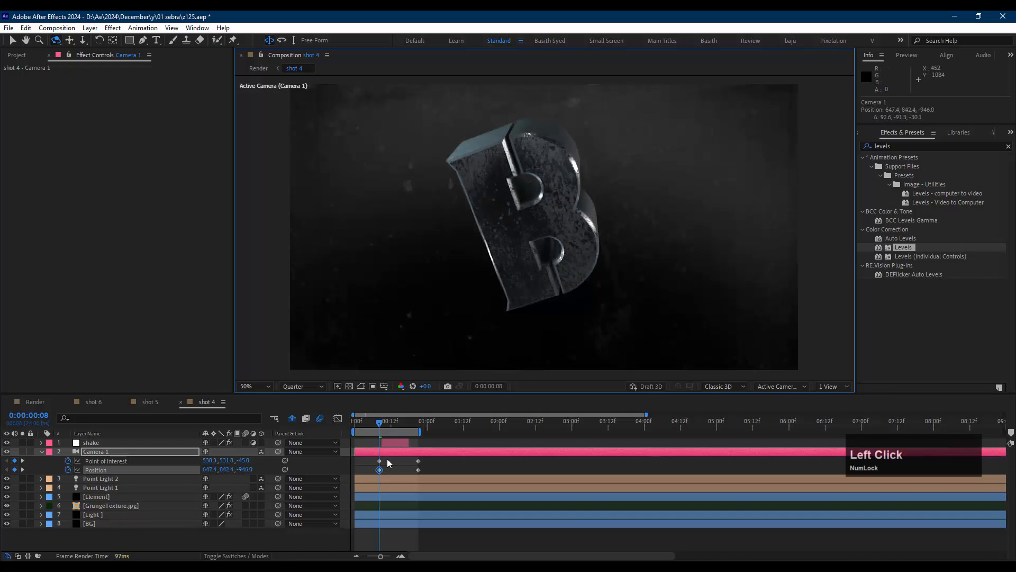
- Move Camera 1's first Point of Interest and Position keyframes to frame 6 in shot 4 and preview the animation
left_click_drag(387, 458, 371, 470)
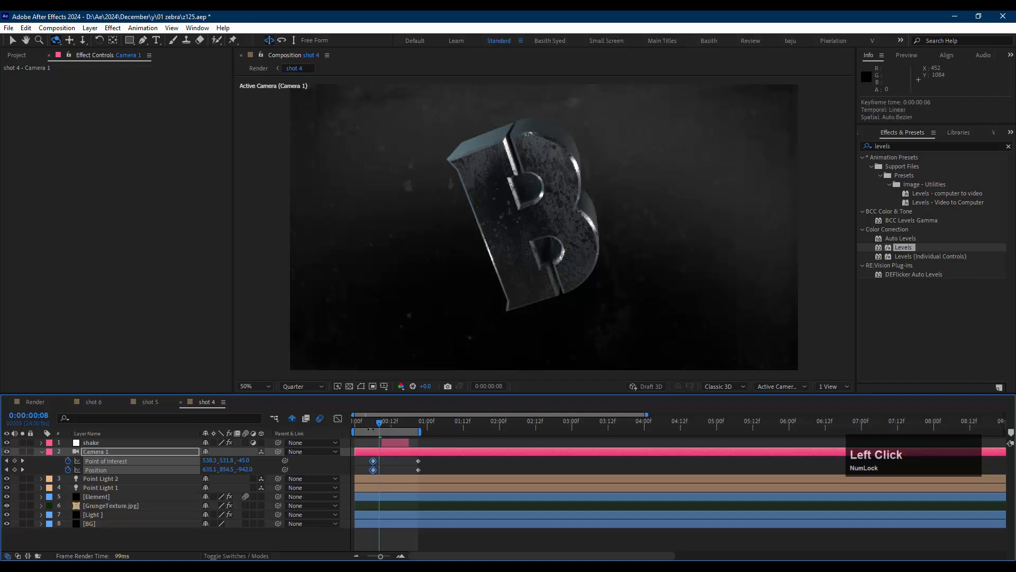
key("space")
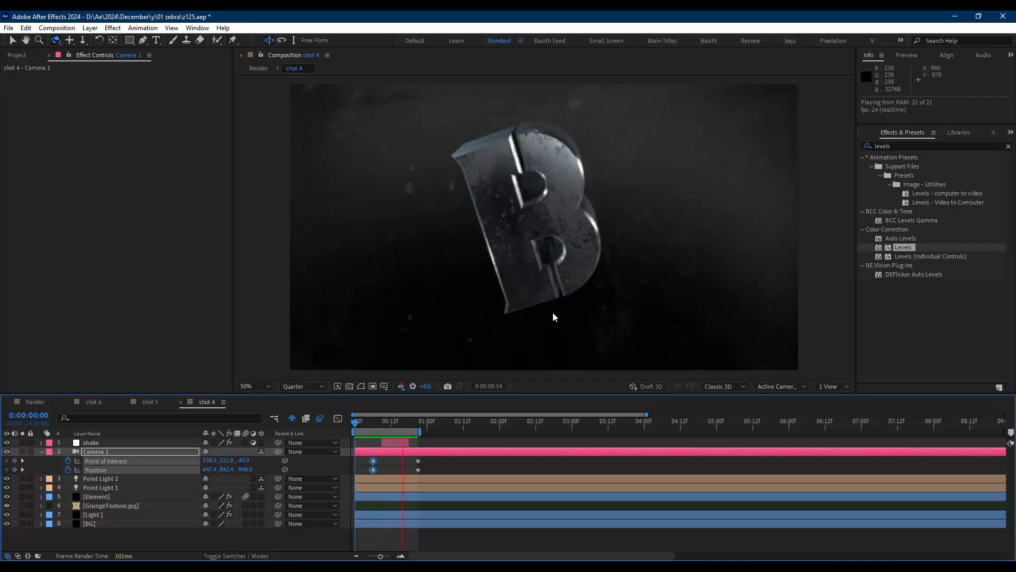
key("space")
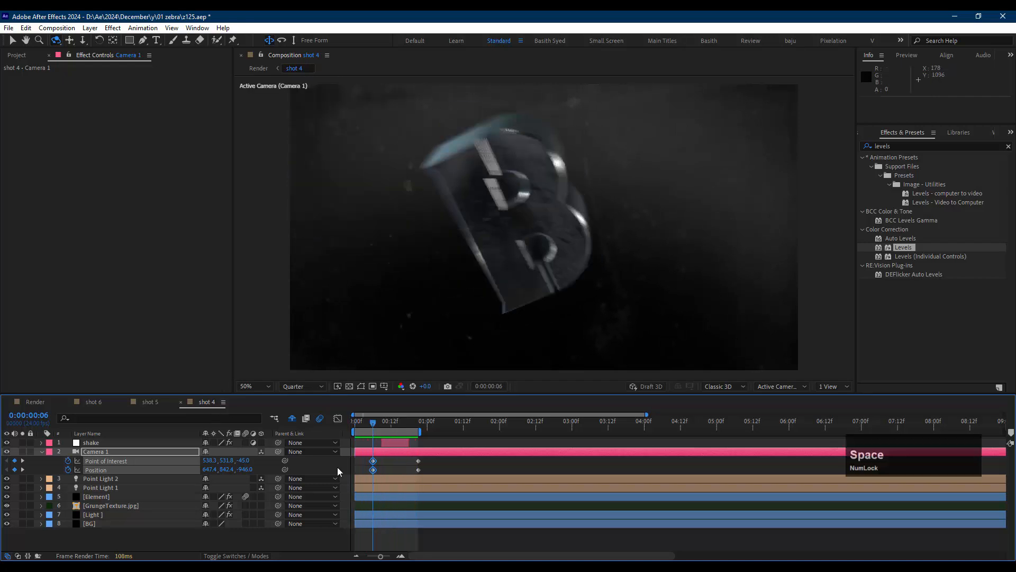
- Set World Scale to 1.07 in the Element effect of shot 4, discarding a trial World Position Z change, and preview the shot
left_click(22, 460)
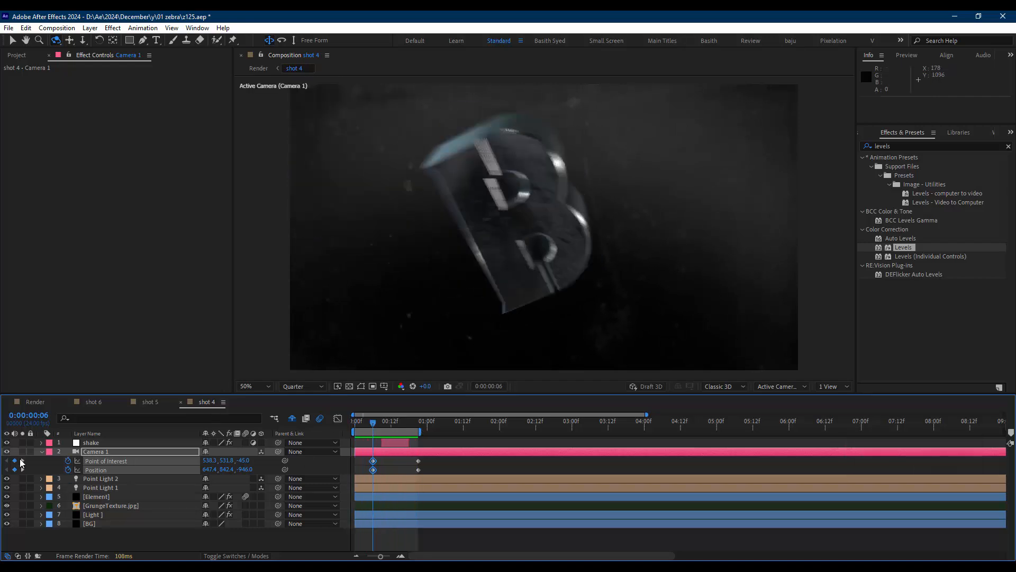
left_click(123, 499)
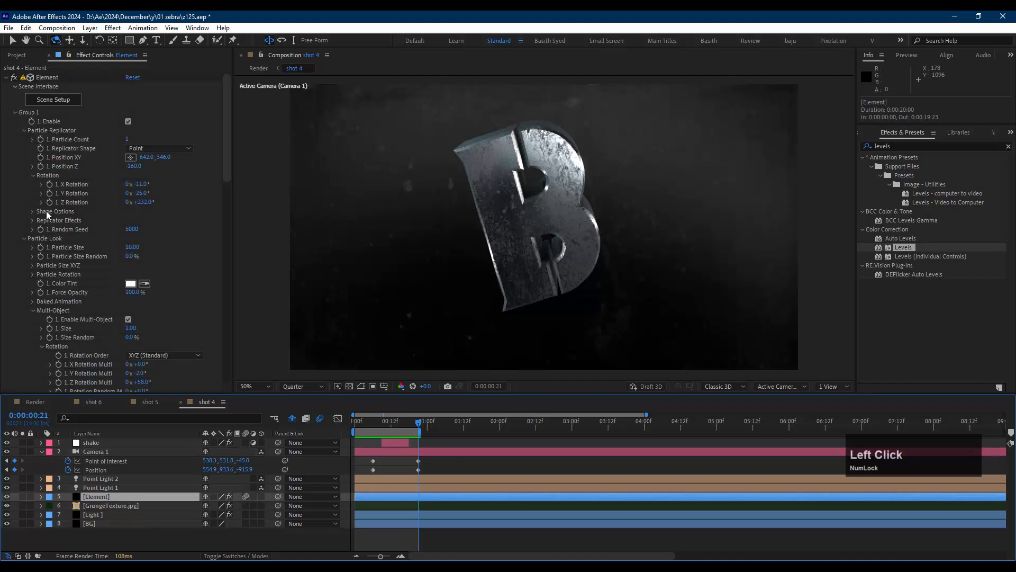
left_click(12, 114)
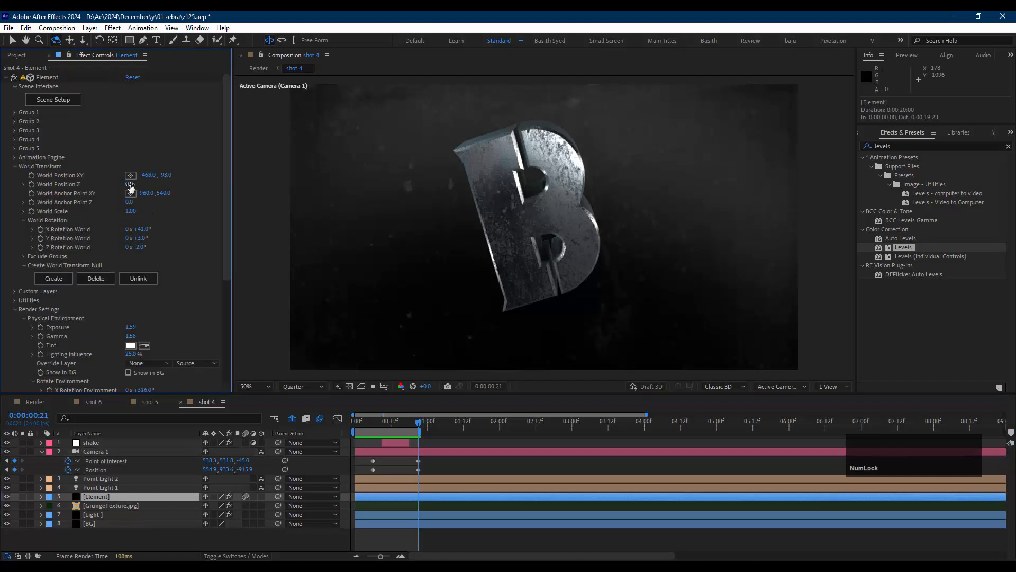
left_click_drag(136, 183, 139, 184)
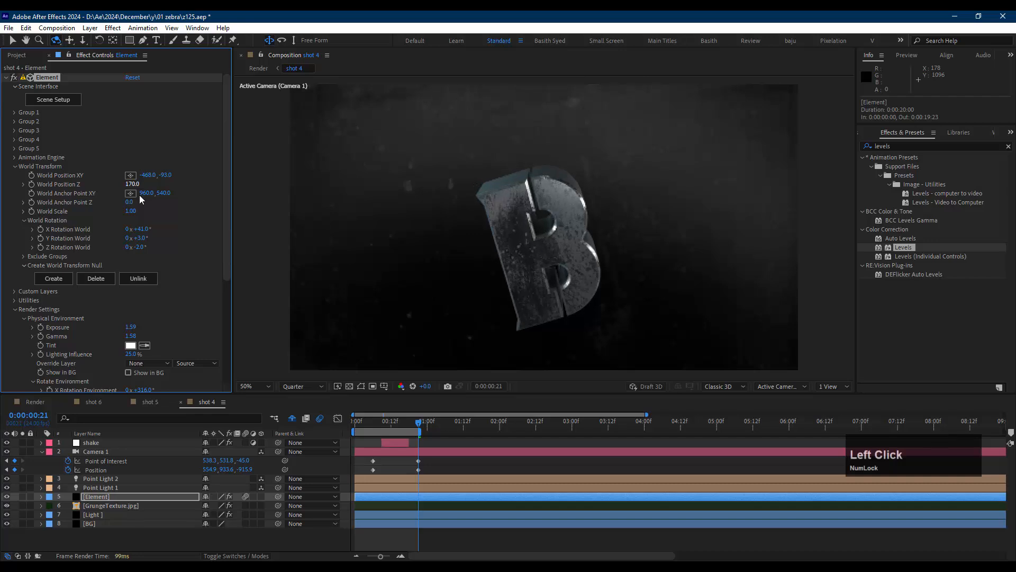
key("ctrl+z")
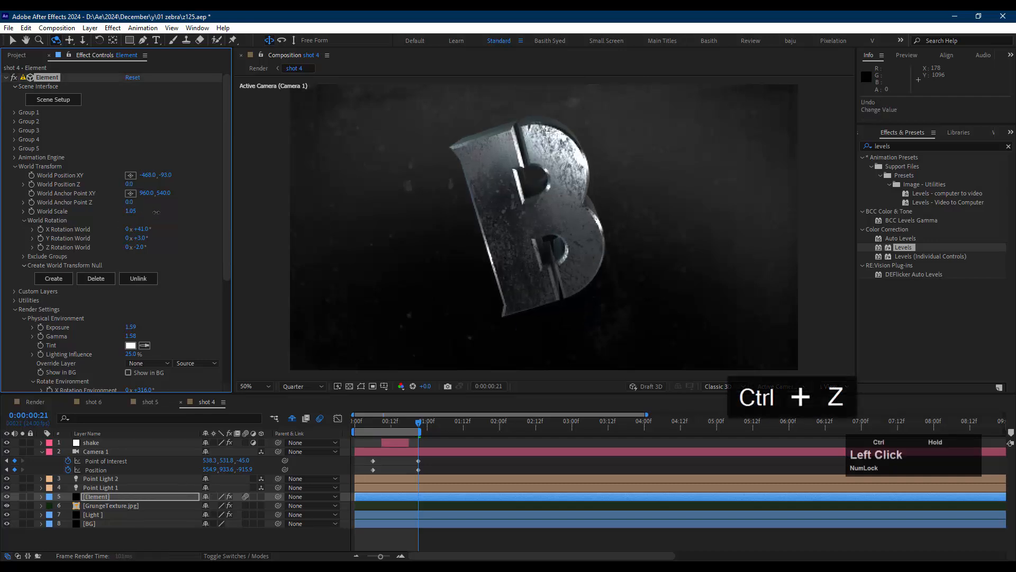
left_click_drag(161, 213, 166, 213)
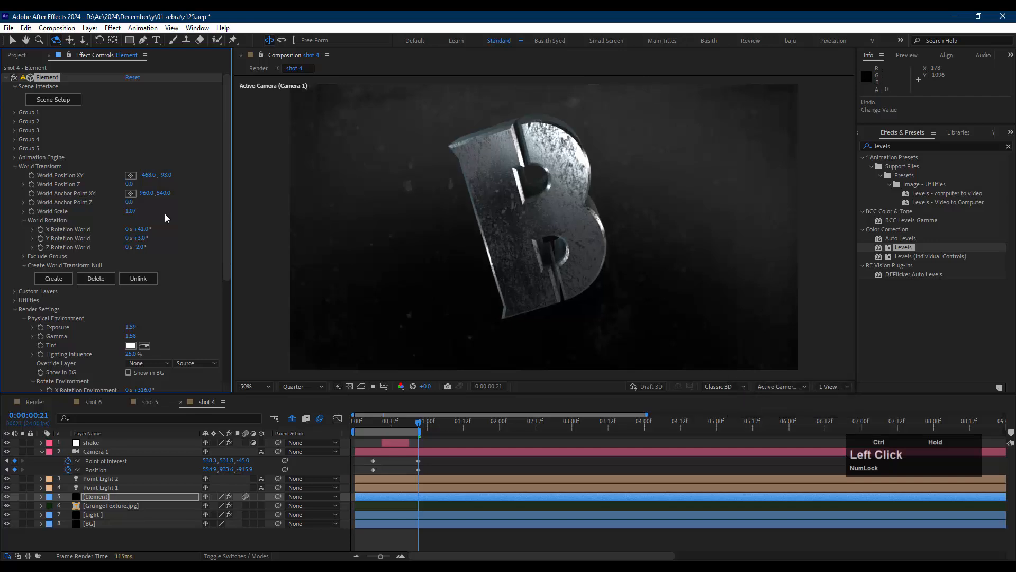
key("space")
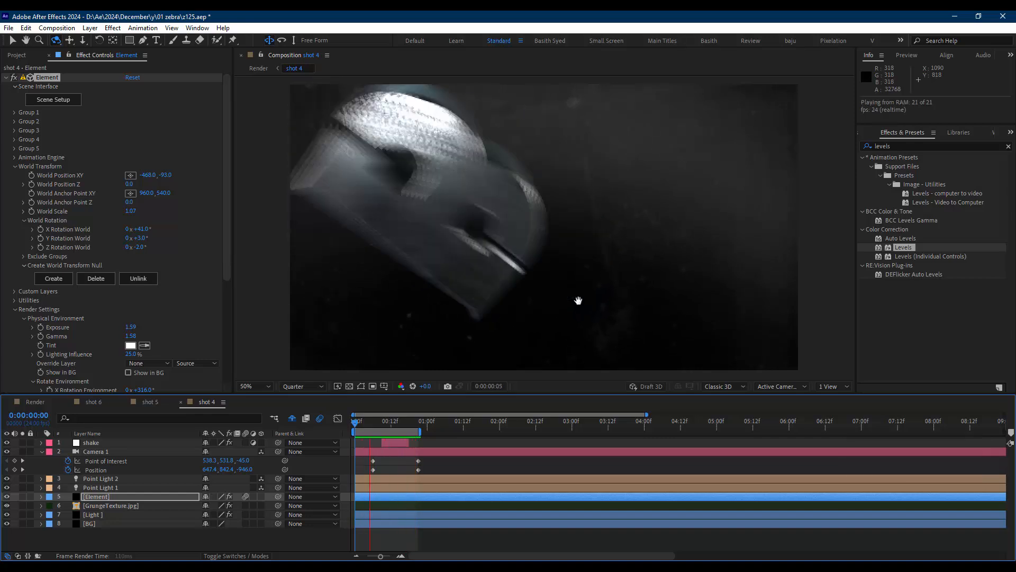
key("space")
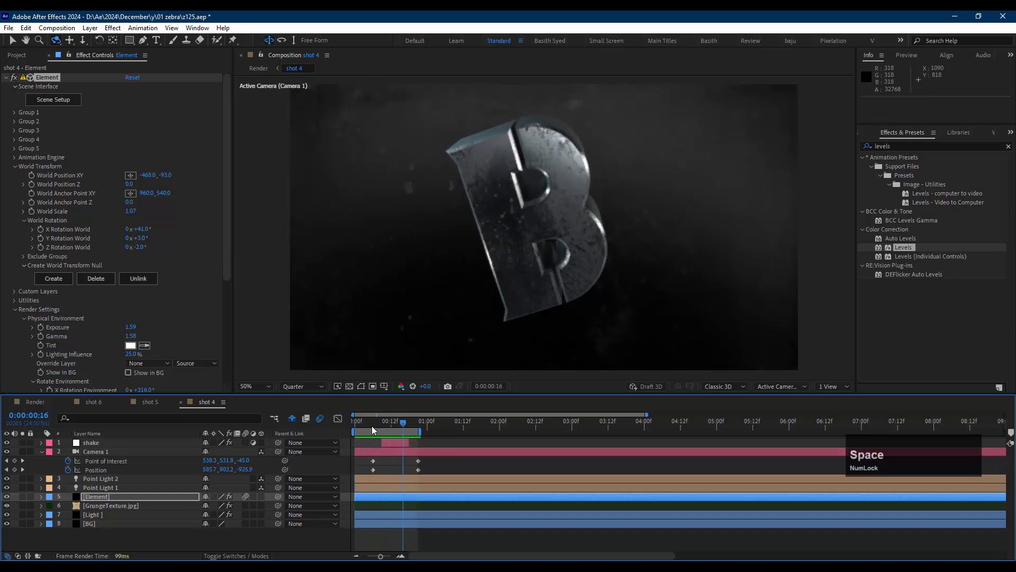
- Set the Element effect's Group 1 particle replicator Position Z to 210 in shot 4 and preview the result
left_click(360, 427)
left_click(16, 117)
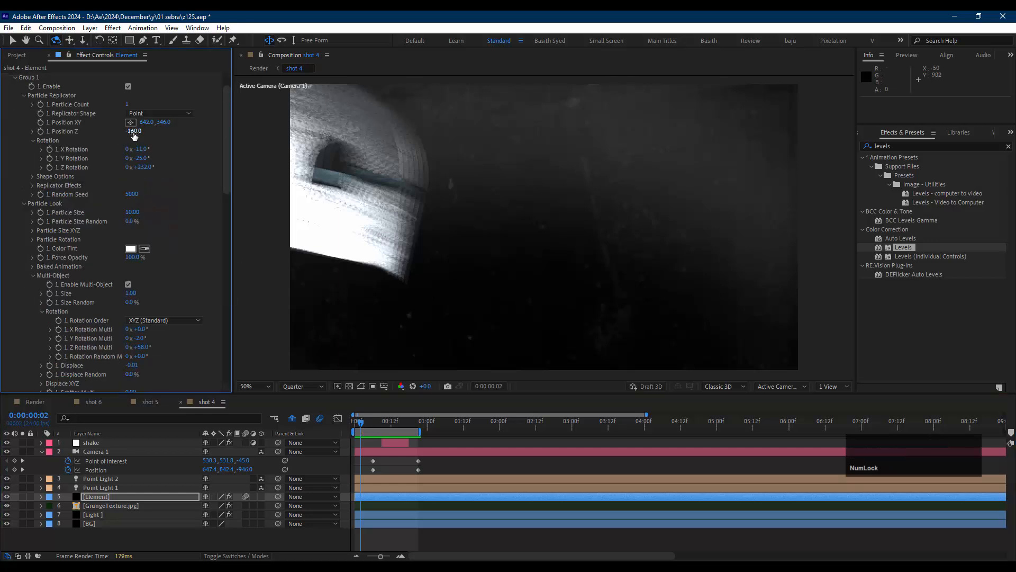
left_click_drag(134, 136, 148, 130)
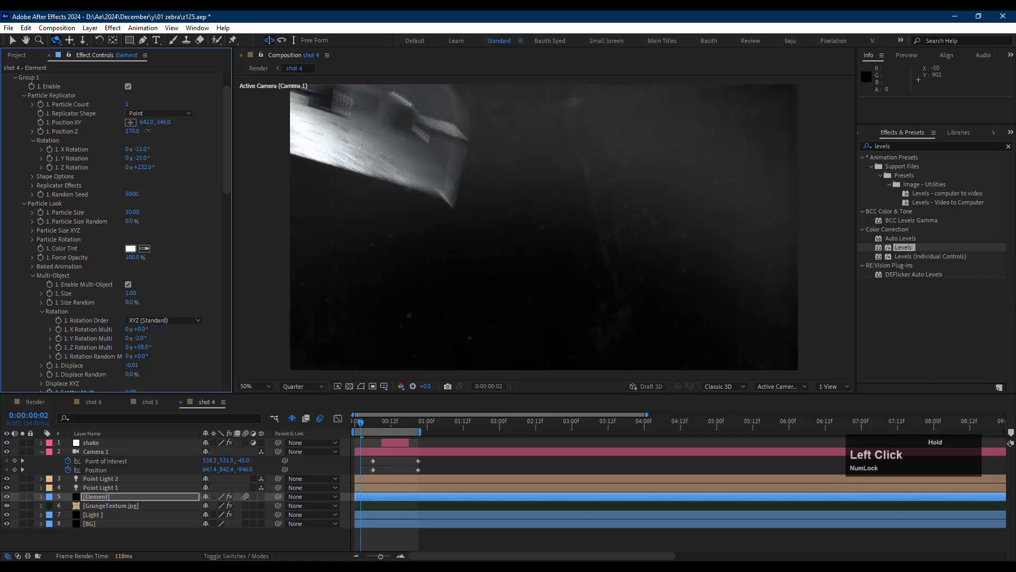
key("space")
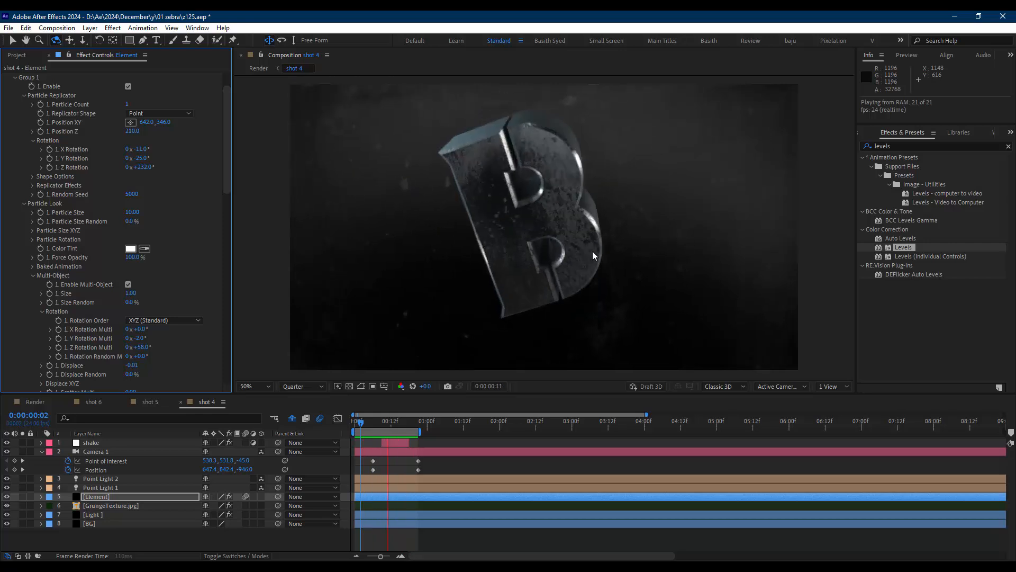
key("space")
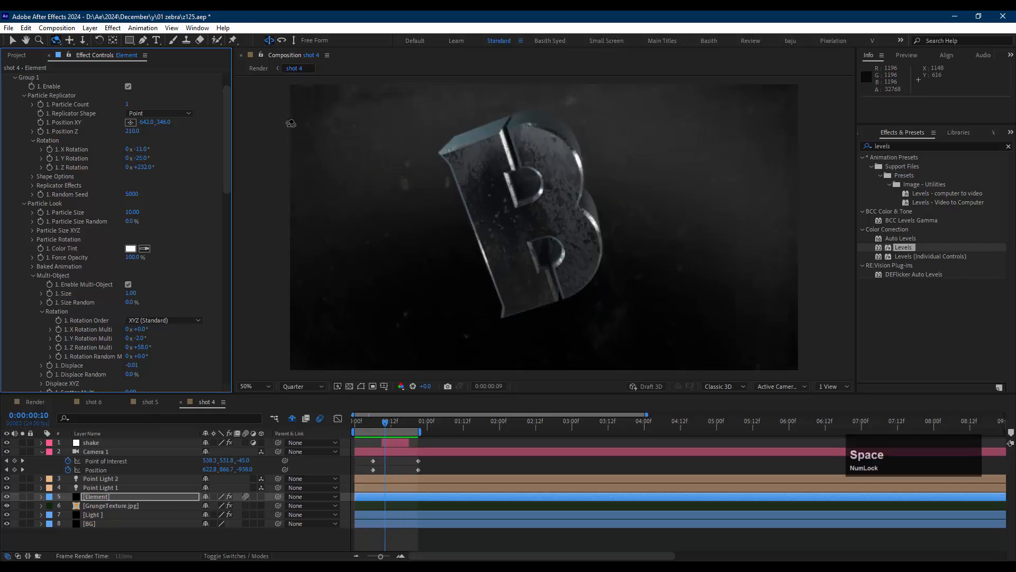
- Open shot 3 from the Render composition and delete Camera 1's Point of Interest and Position keyframes at frame 0
left_click(267, 69)
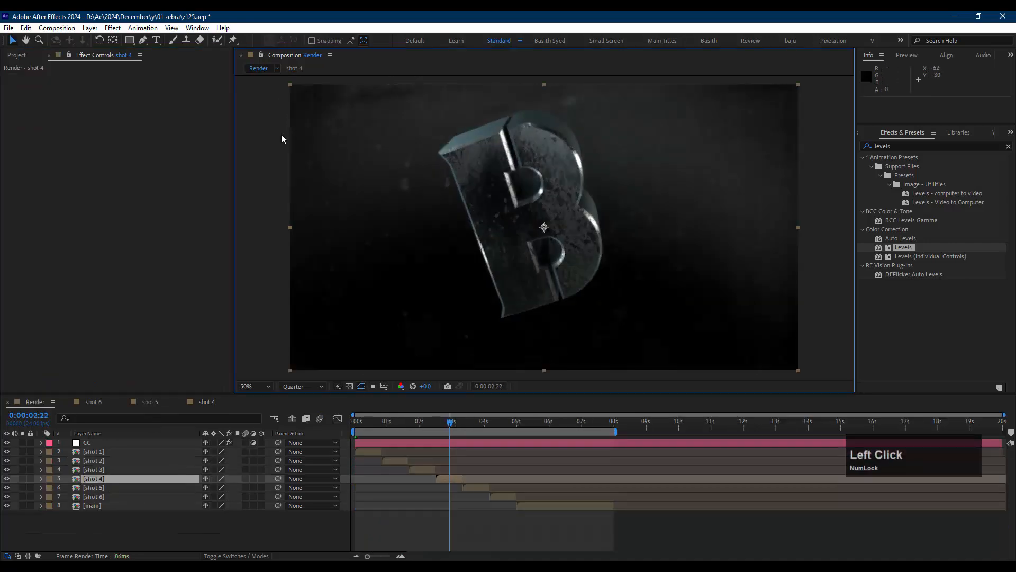
left_click(420, 424)
double_click(421, 469)
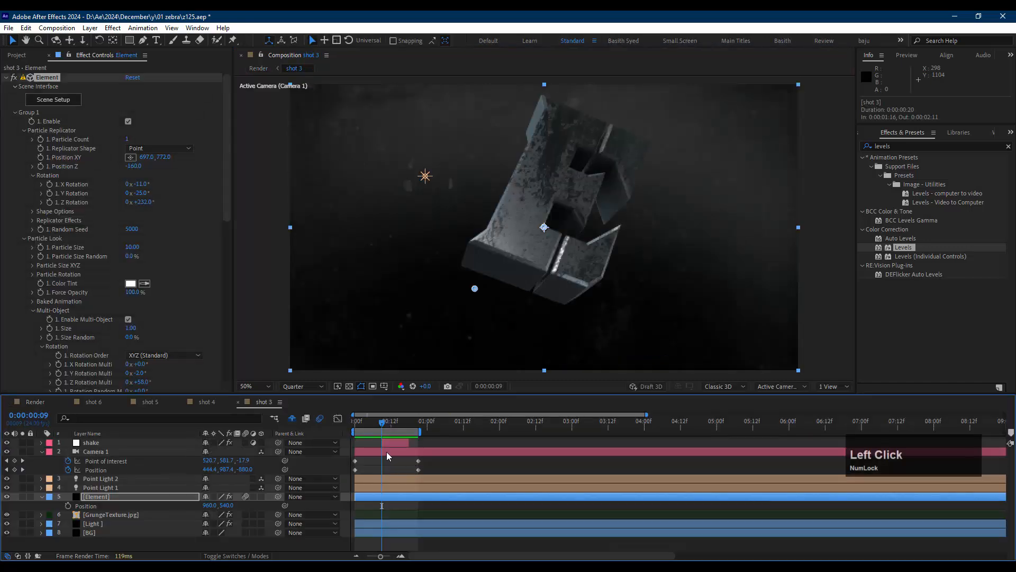
left_click(387, 454)
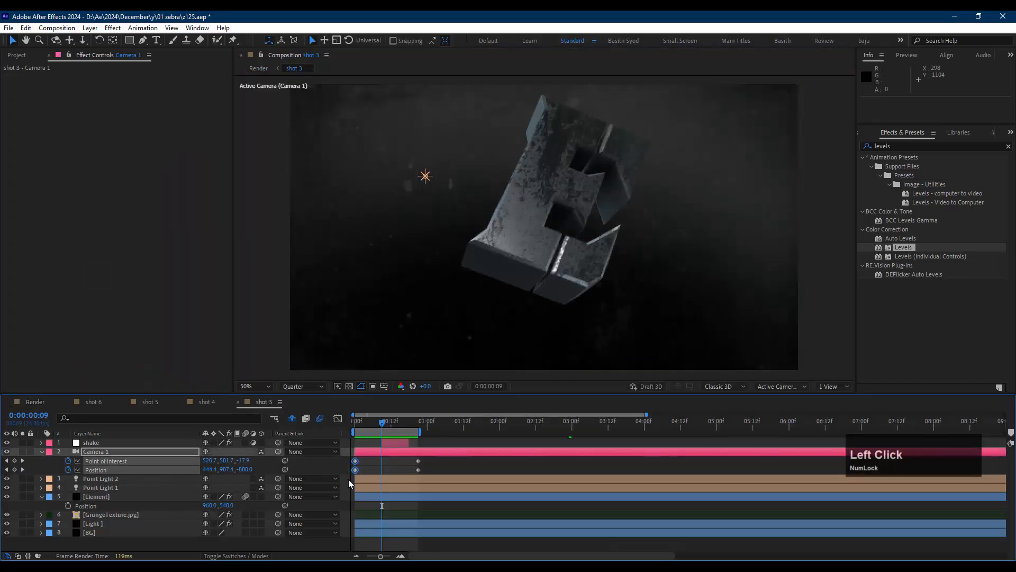
key("Delete")
left_click_drag(382, 424, 384, 424)
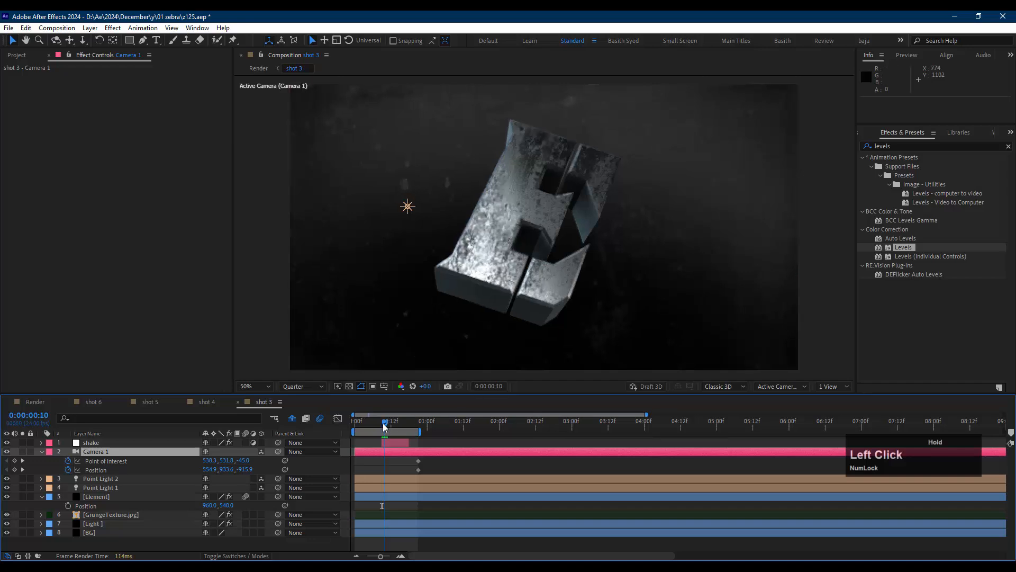
- Orbit Camera 1 at frame 12 in shot 3, shift the new Point of Interest and Position keyframes to frame 5, and preview
key("c")
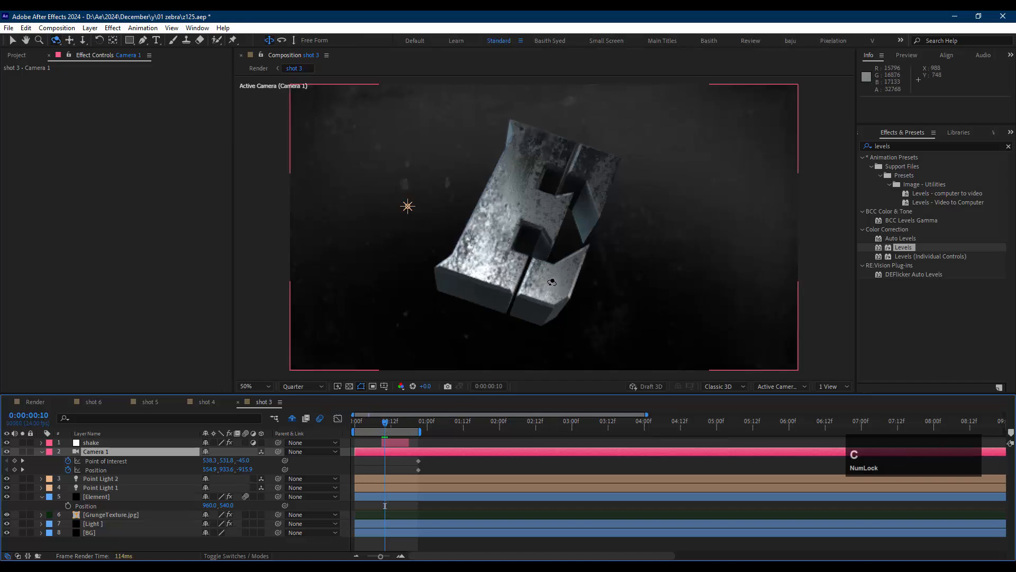
left_click_drag(371, 420, 392, 421)
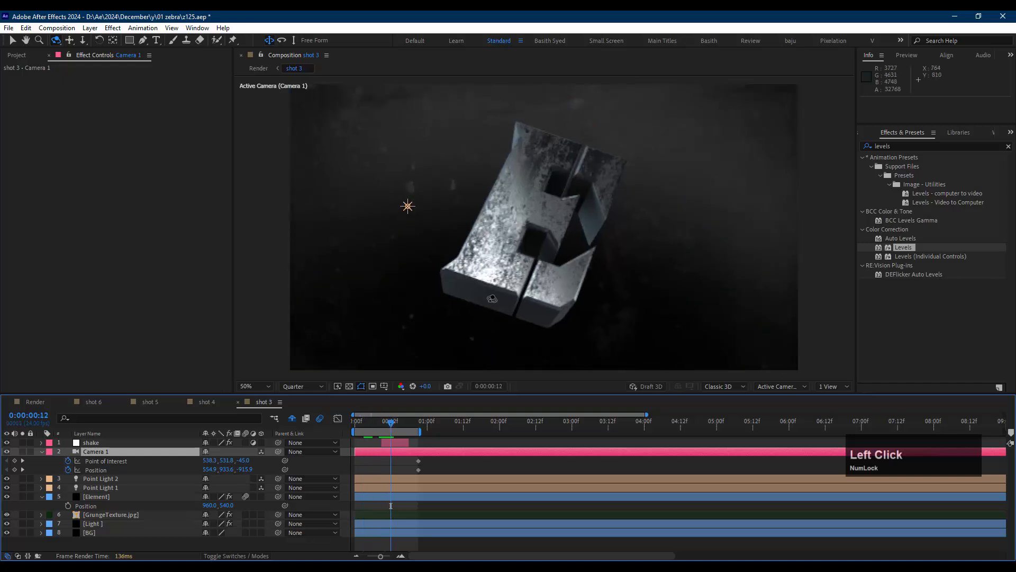
left_click_drag(492, 299, 433, 364)
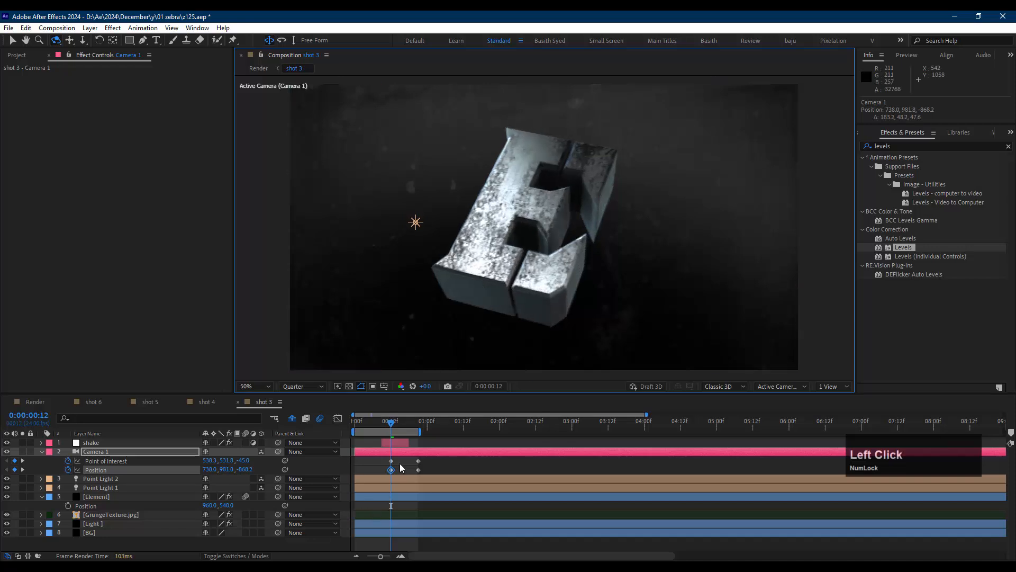
left_click_drag(400, 460, 370, 464)
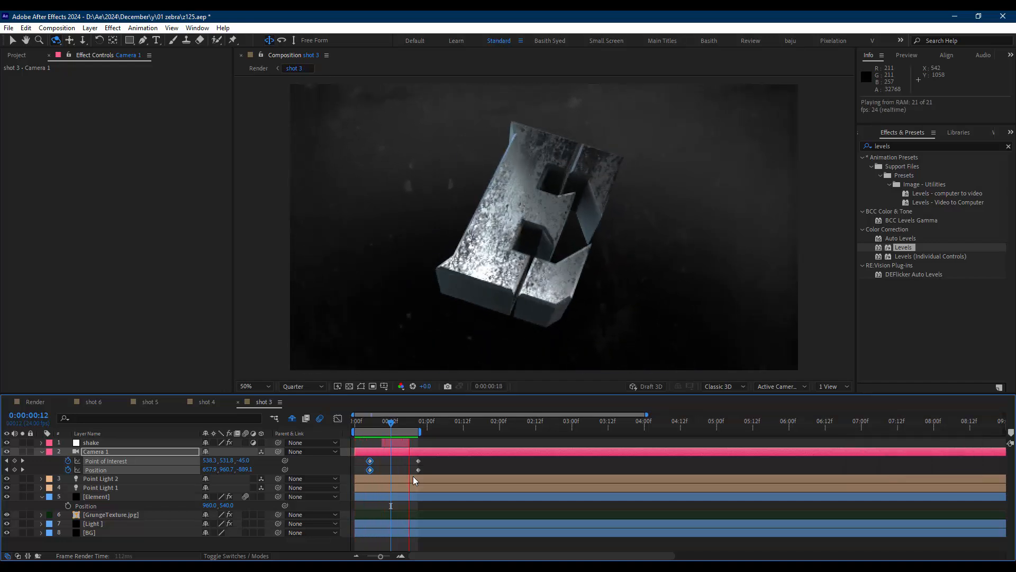
key("space")
- Shift the shake layer two frames earlier in shot 3 so it starts at frame 7, and preview the shot from the beginning
left_click_drag(372, 430, 385, 442)
left_click(391, 443)
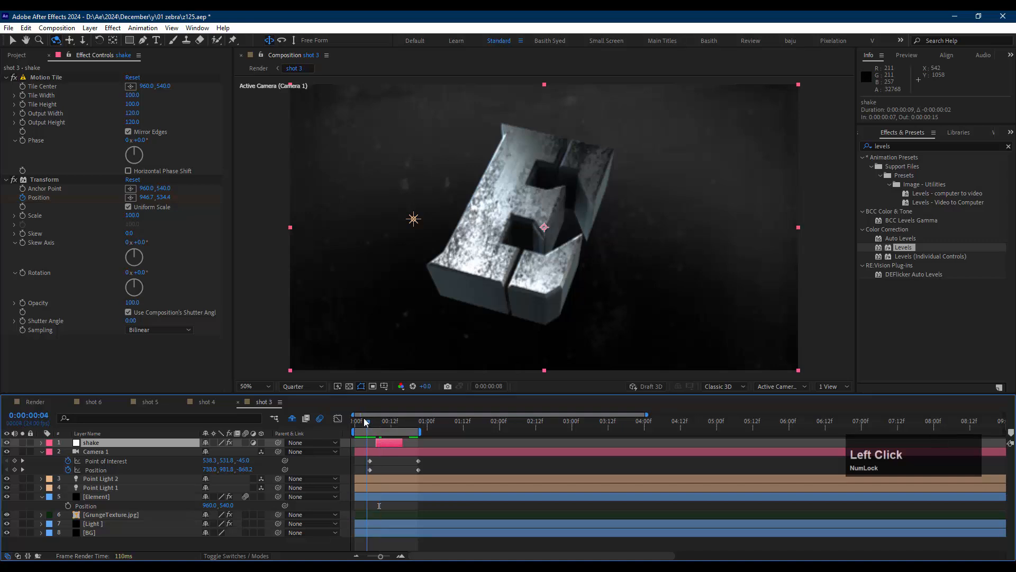
left_click_drag(366, 422, 356, 422)
key("space")
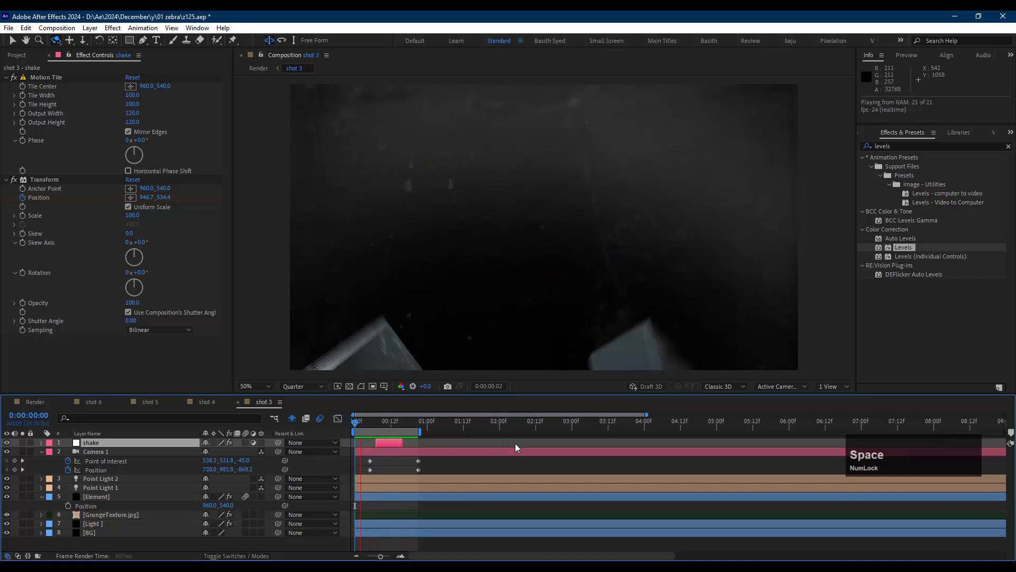
key("space")
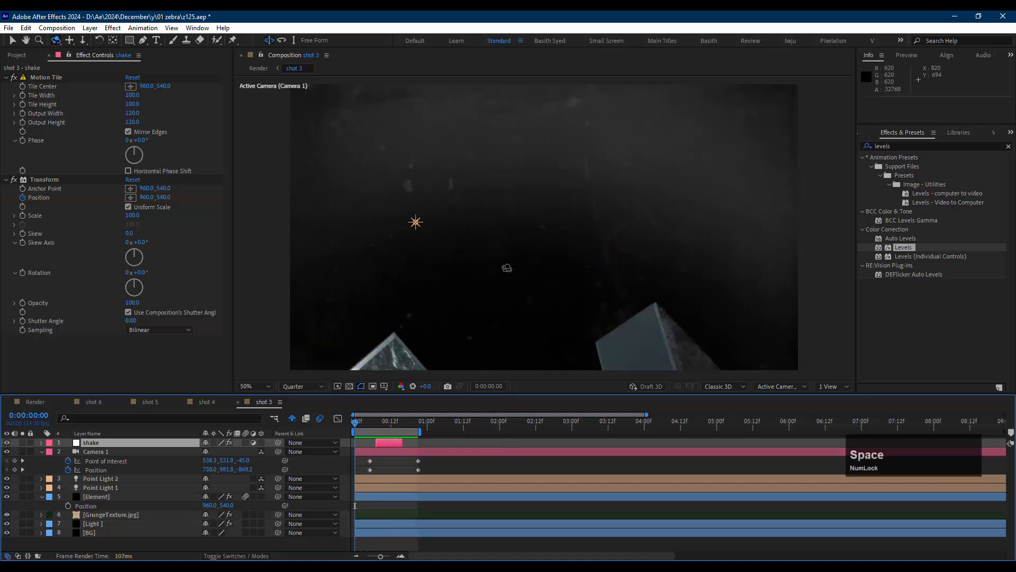
- Adjust the World Position Z of shot 3's Element effect at frame 18 to bring the letter closer
left_click_drag(399, 425, 408, 425)
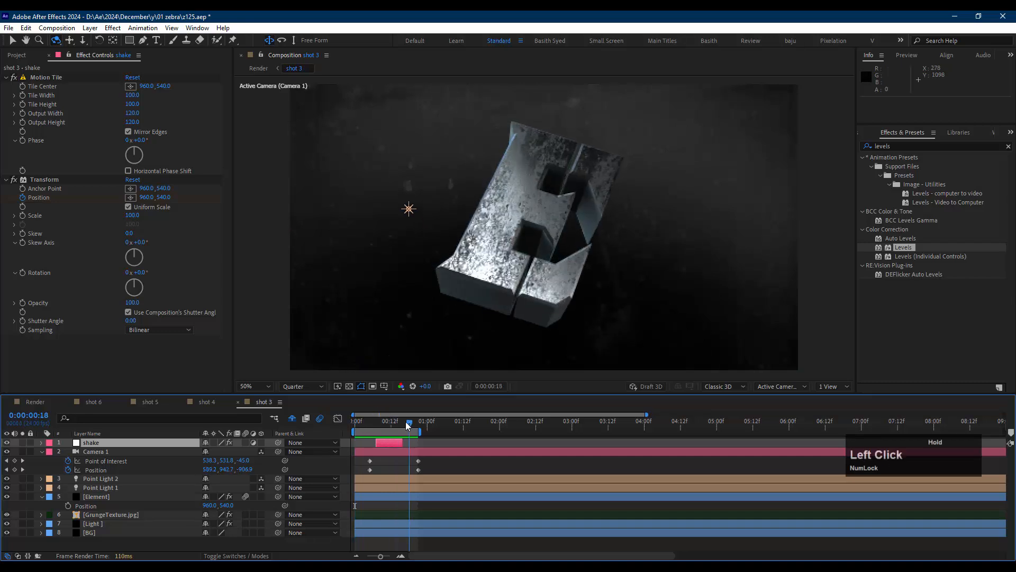
left_click(116, 499)
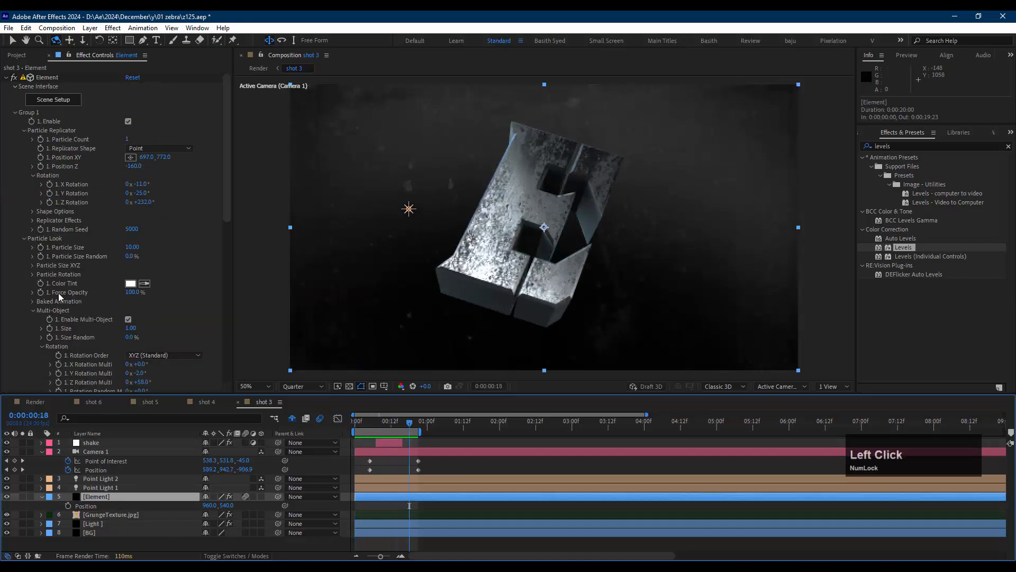
left_click(15, 113)
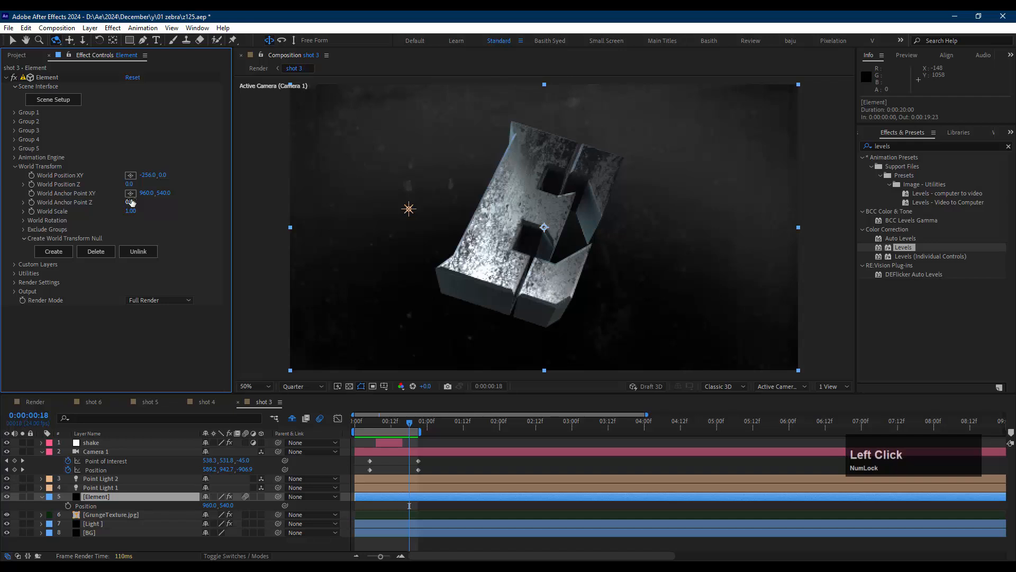
left_click_drag(127, 184, 223, 41)
- Open shot 2 from the Render composition and delete Camera 1's Point of Interest and Position keyframes at frame 0
left_click(257, 68)
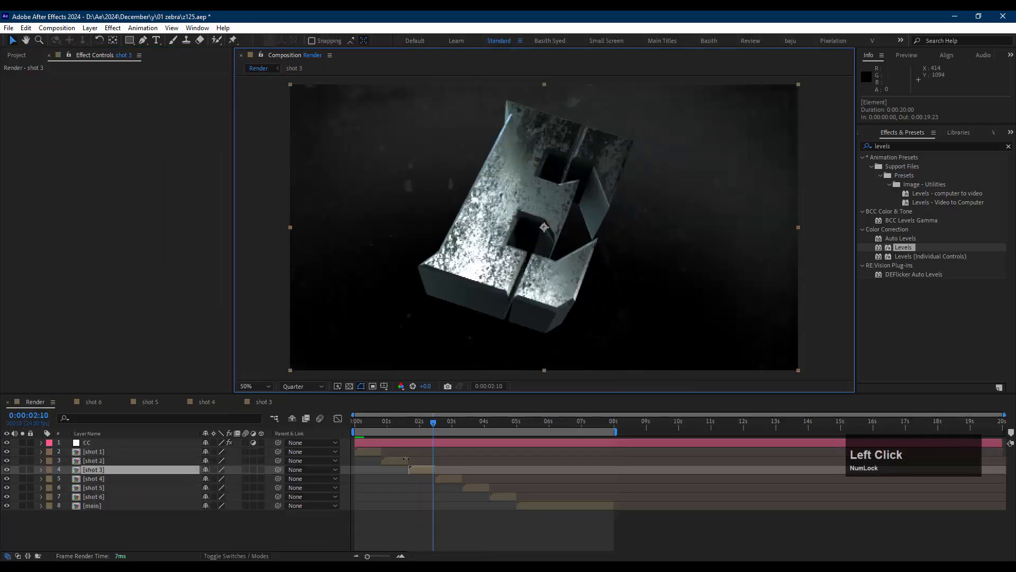
left_click(401, 424)
double_click(403, 461)
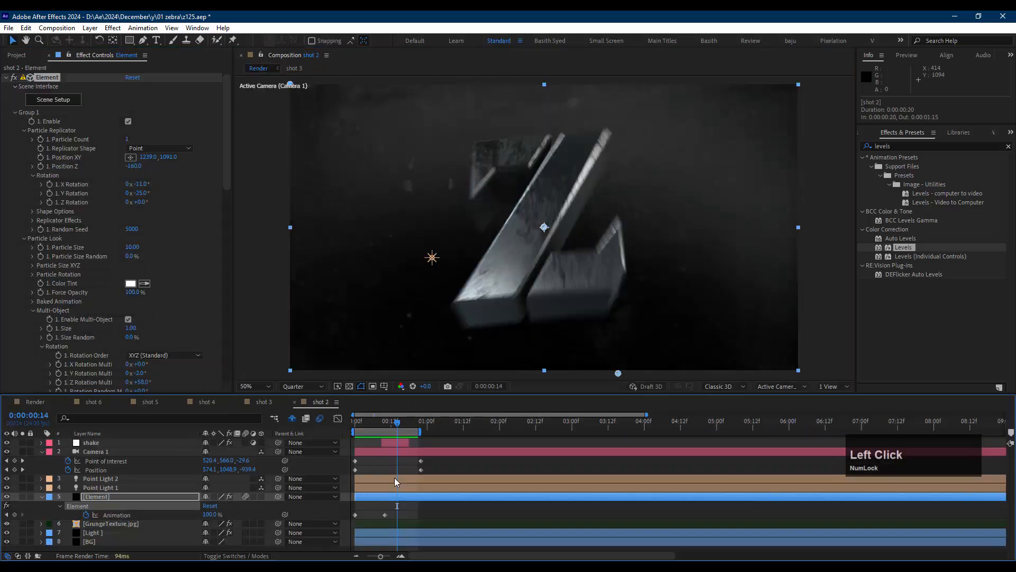
left_click_drag(392, 459, 339, 483)
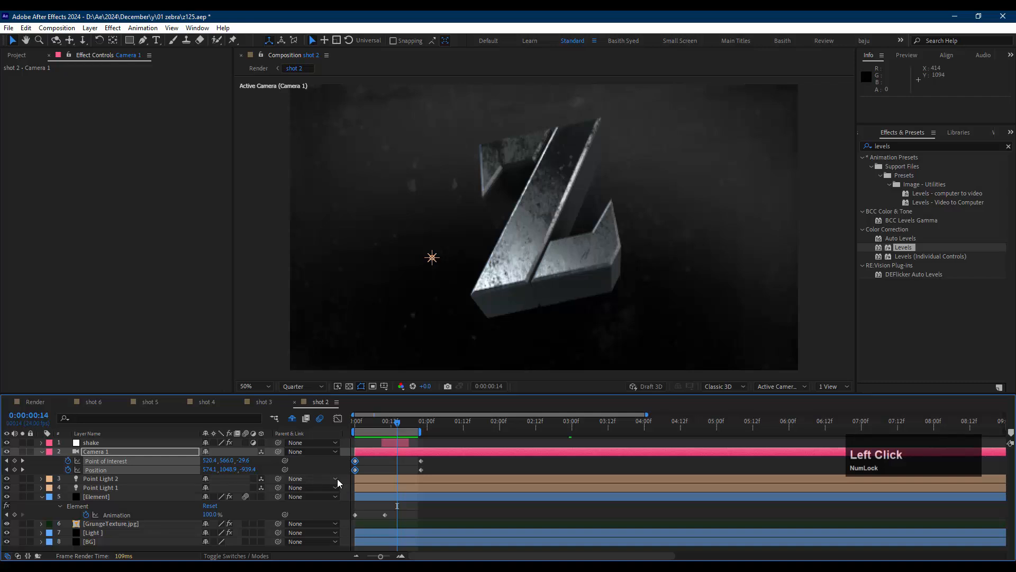
key("Delete")
- Shift shot 2's shake layer earlier to start at frame 6 and orbit Camera 1 to a new keyframed view at frame 7
left_click_drag(377, 424, 390, 446)
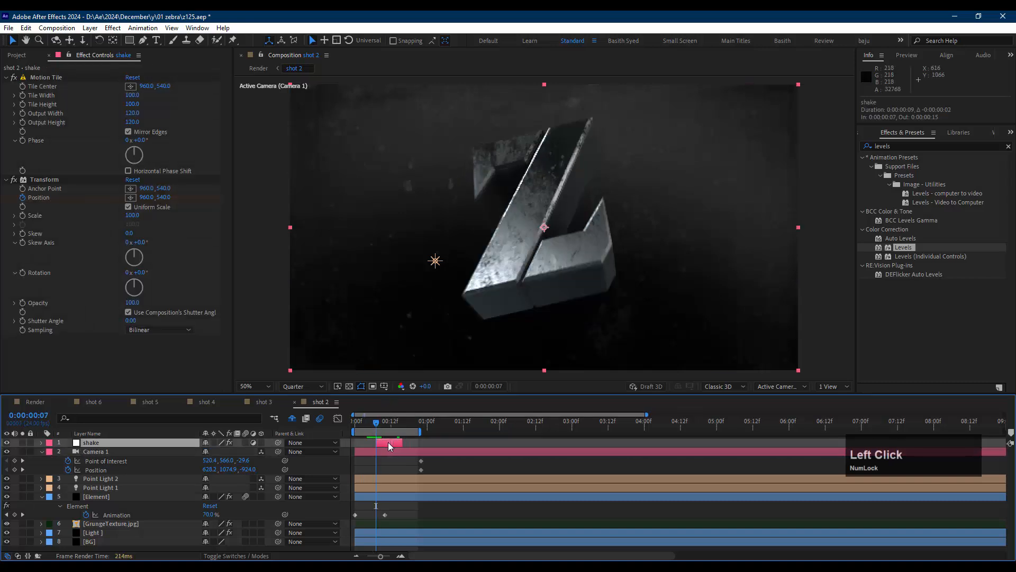
key("c")
left_click_drag(525, 264, 535, 261)
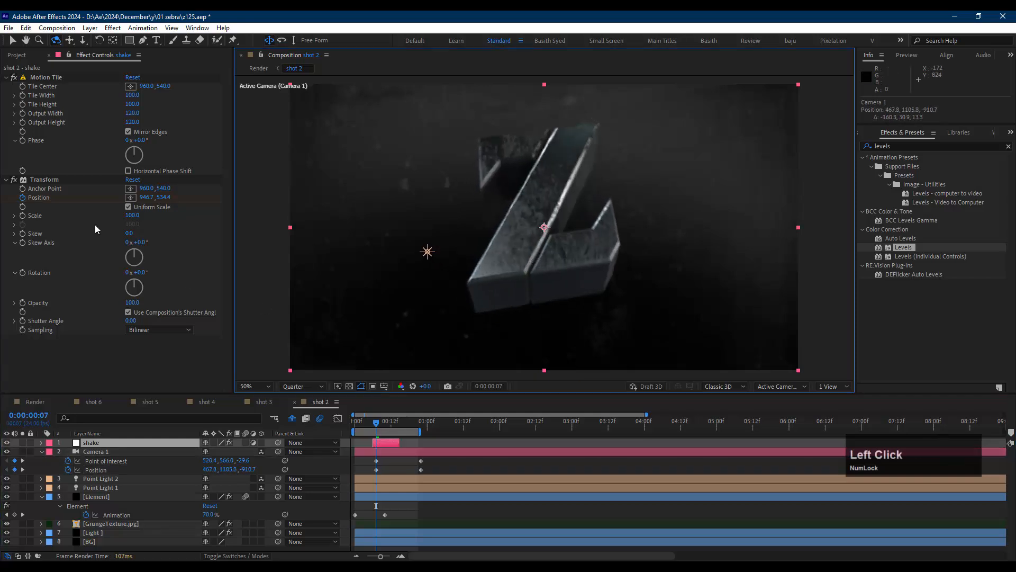
- Set the World Scale of the Element effect in shot 2 to 1.05
left_click(121, 489)
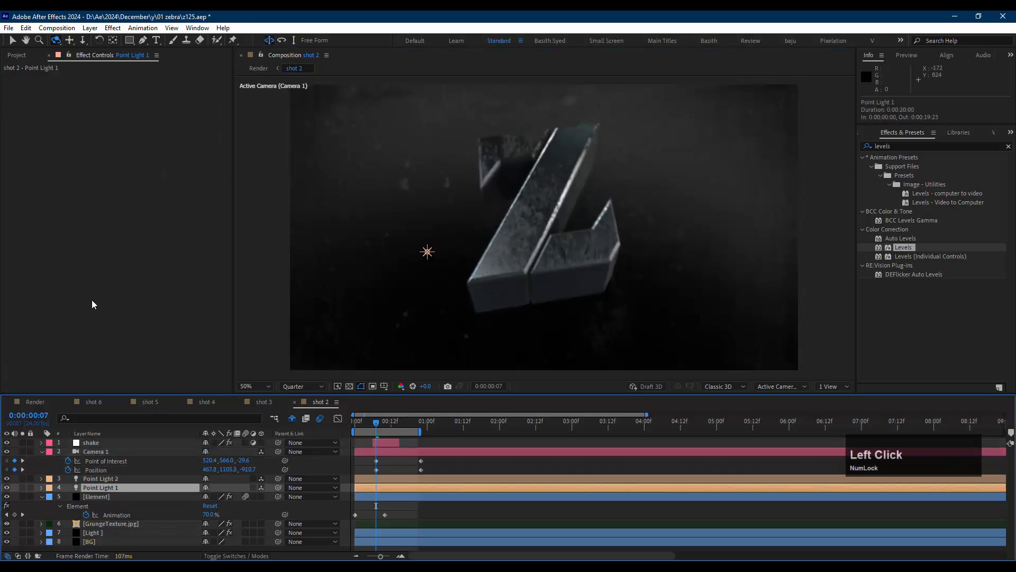
left_click(110, 496)
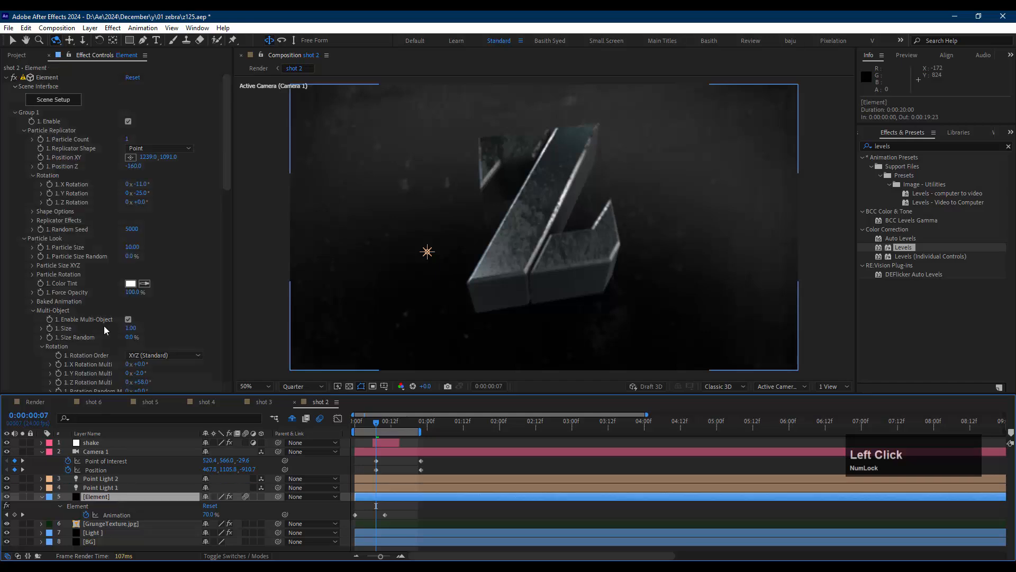
left_click(15, 112)
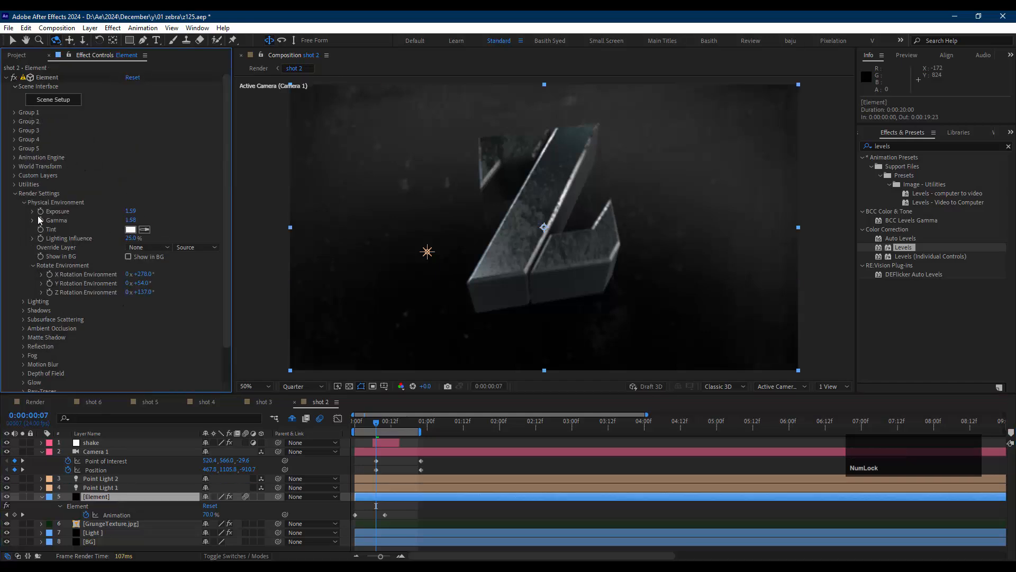
left_click(14, 166)
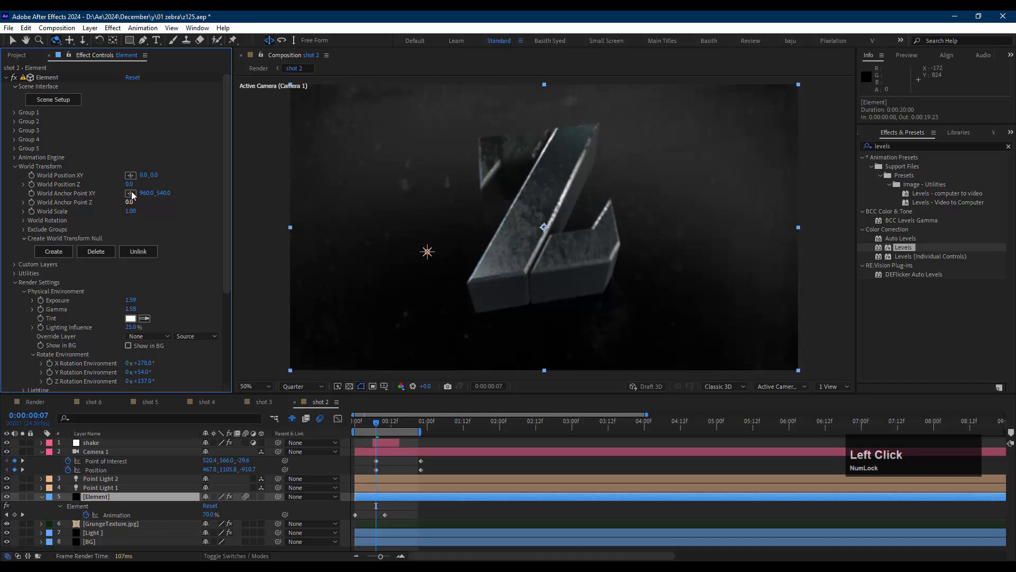
left_click_drag(130, 210, 153, 210)
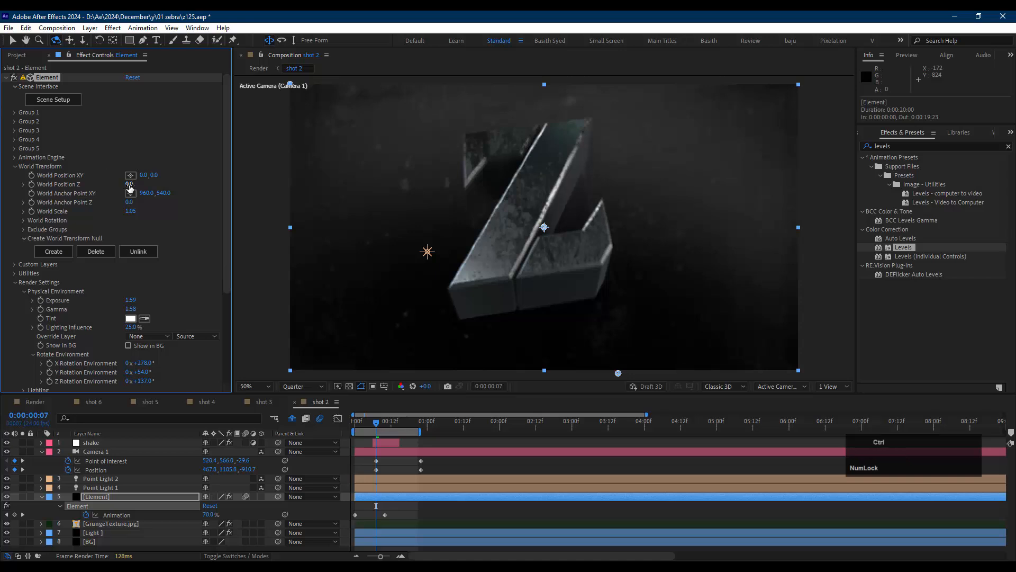
- Set shot 2's Element World Position Z to -39 and World Position Y to 21.9, and preview the shot
left_click_drag(139, 184, 108, 184)
key("ctrl+z")
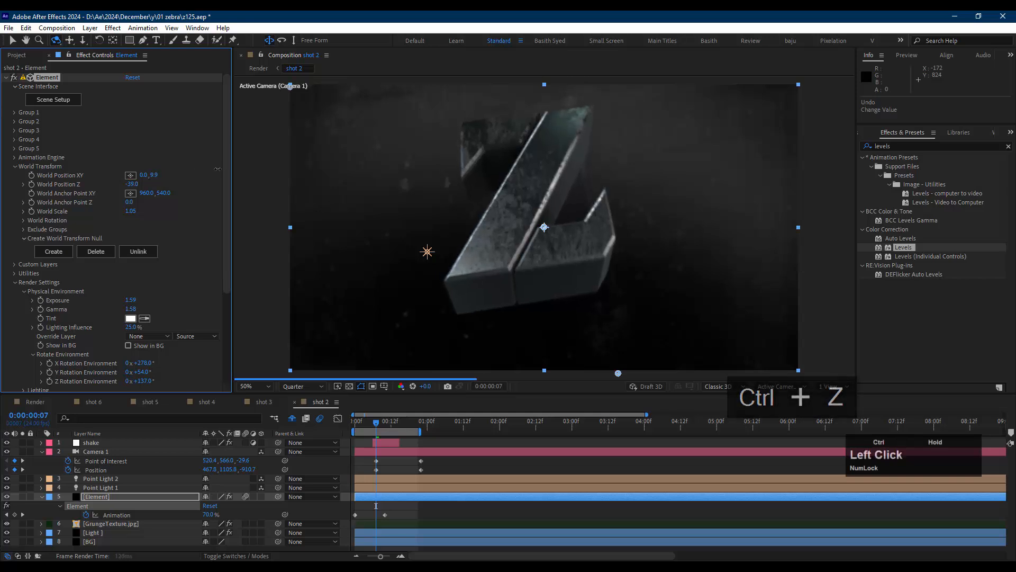
left_click_drag(217, 169, 240, 165)
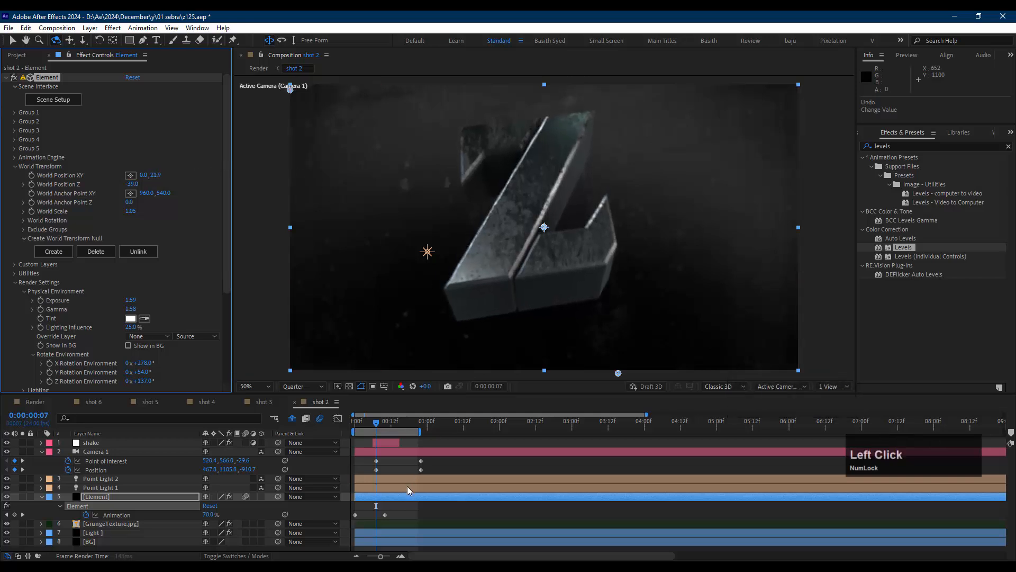
left_click(396, 465)
key("space")
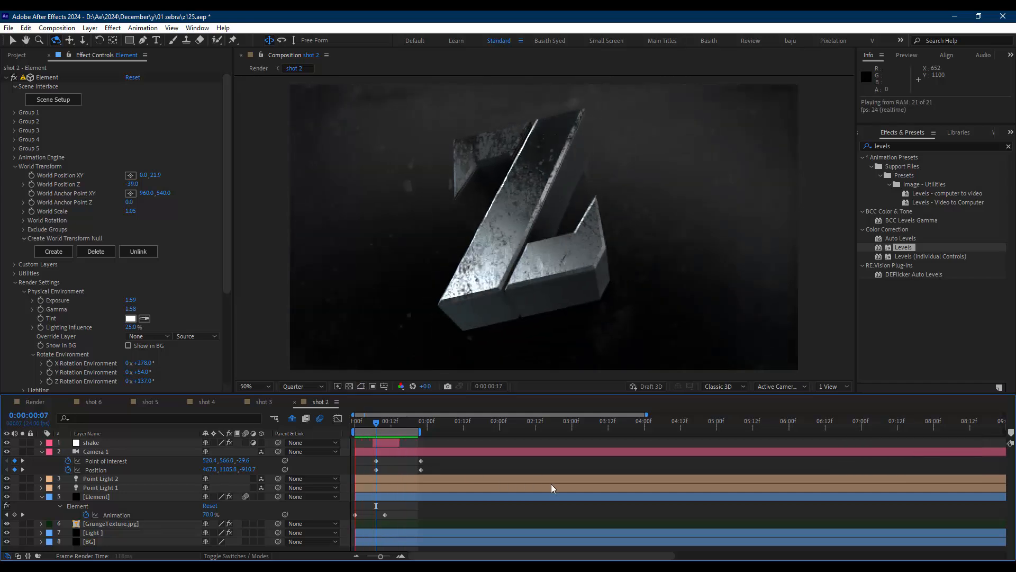
key("space")
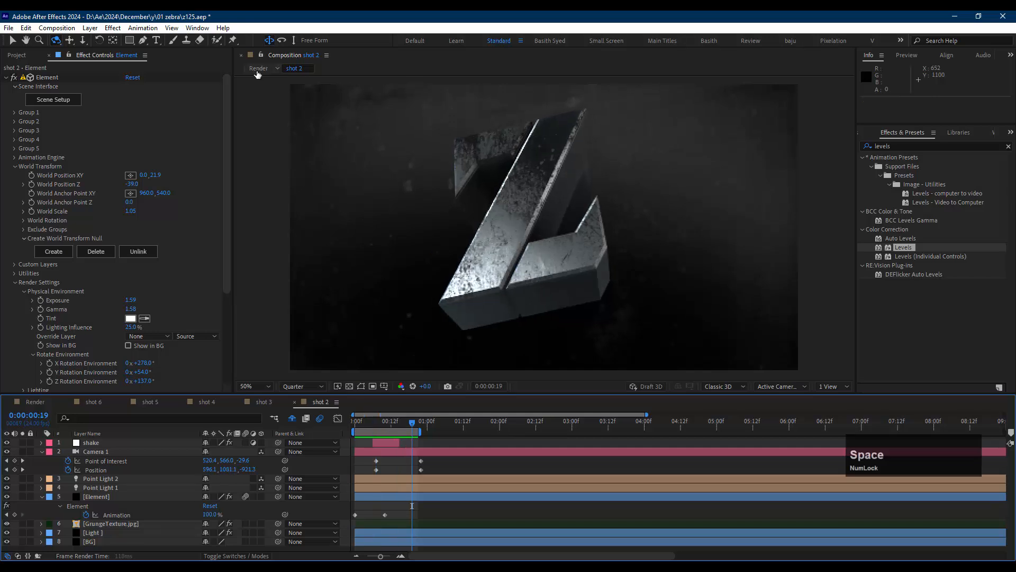
- Return to the Render composition and preview the whole title sequence from the beginning
left_click(258, 70)
left_click_drag(409, 421, 351, 431)
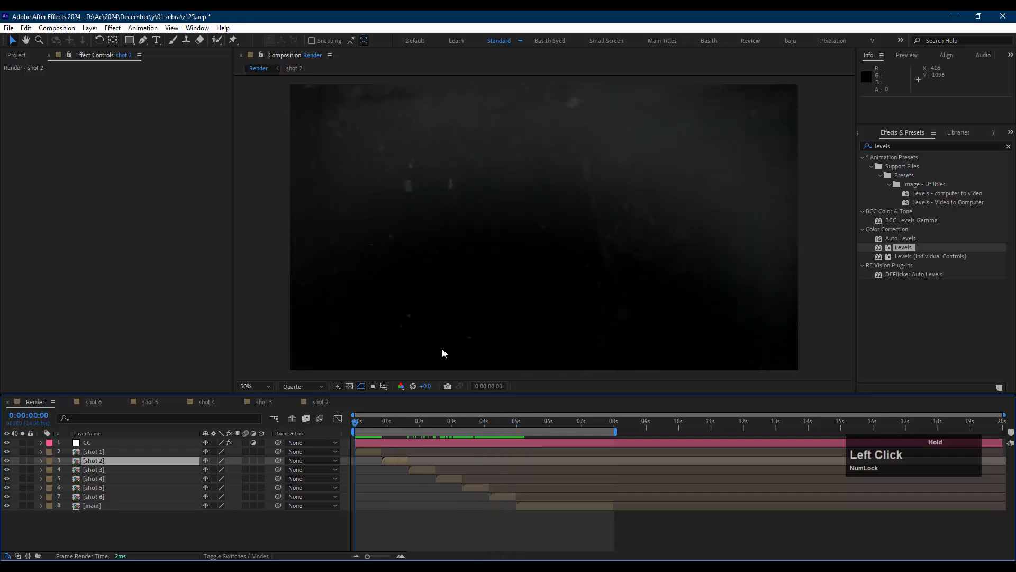
key("space")
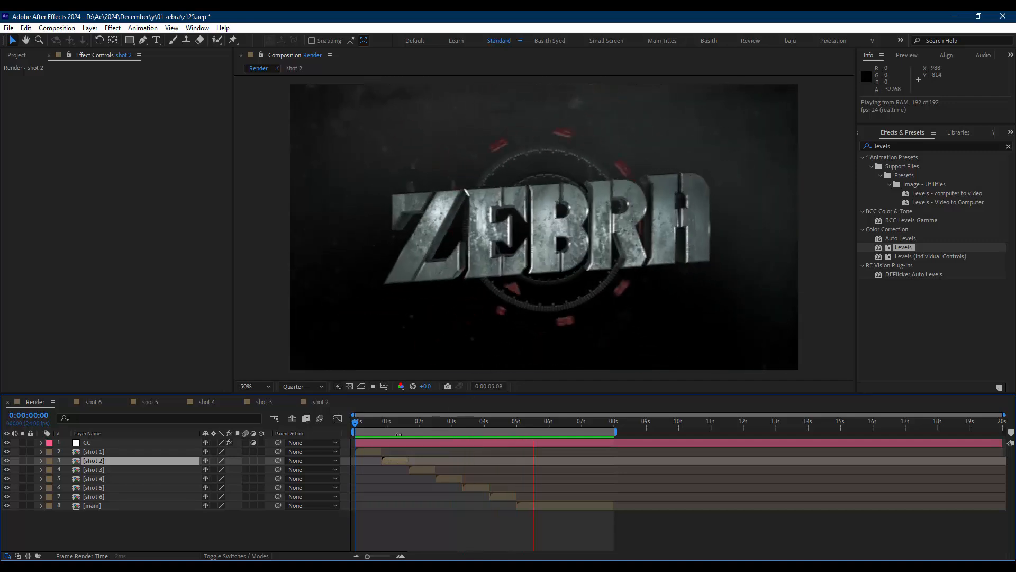
left_click_drag(372, 425, 352, 429)
key("space")
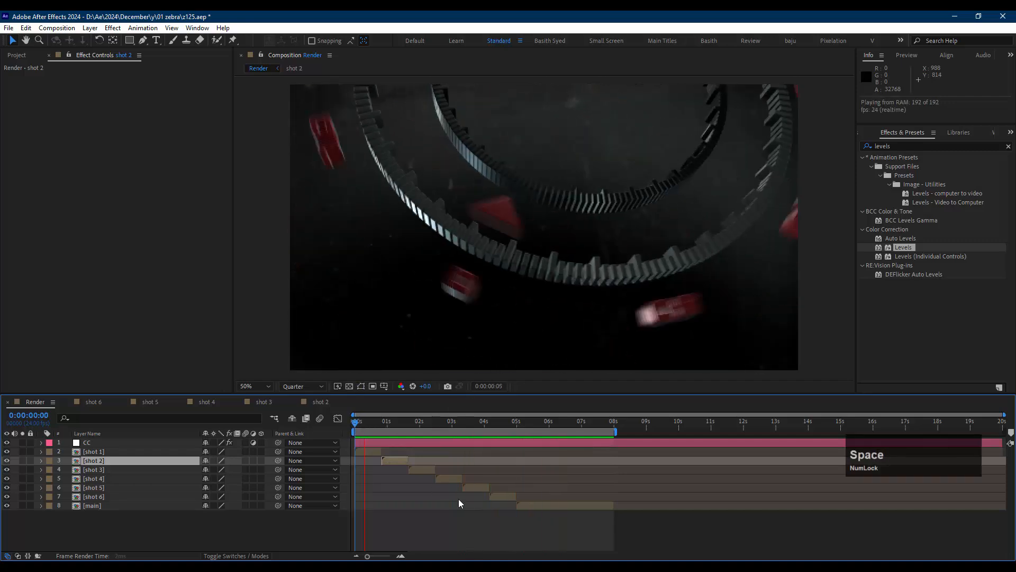
key("space")
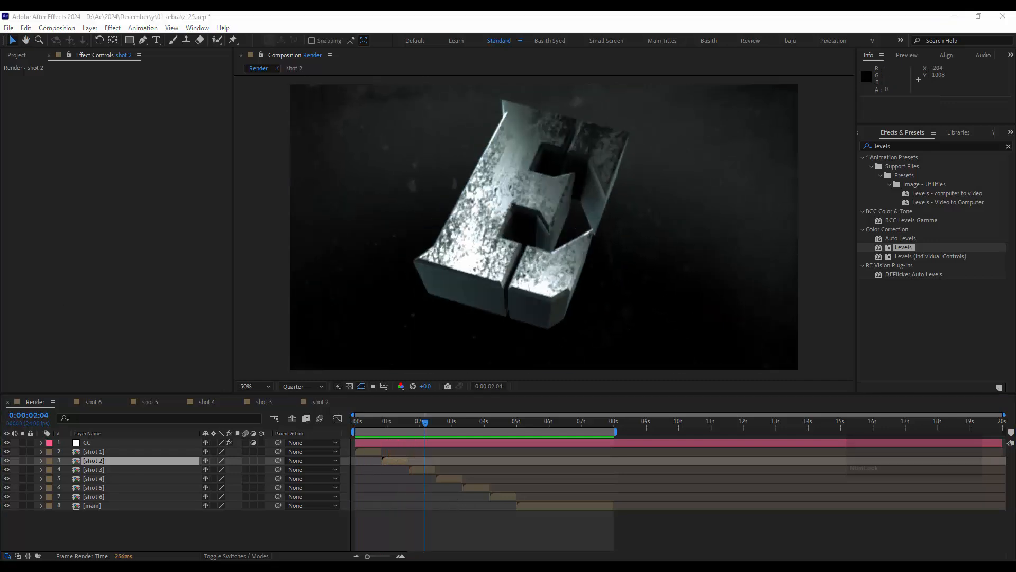
- Open shot 1 from the Render composition and delete Camera 1's Point of Interest and Position keyframes at frame 21
left_click(367, 422)
double_click(370, 451)
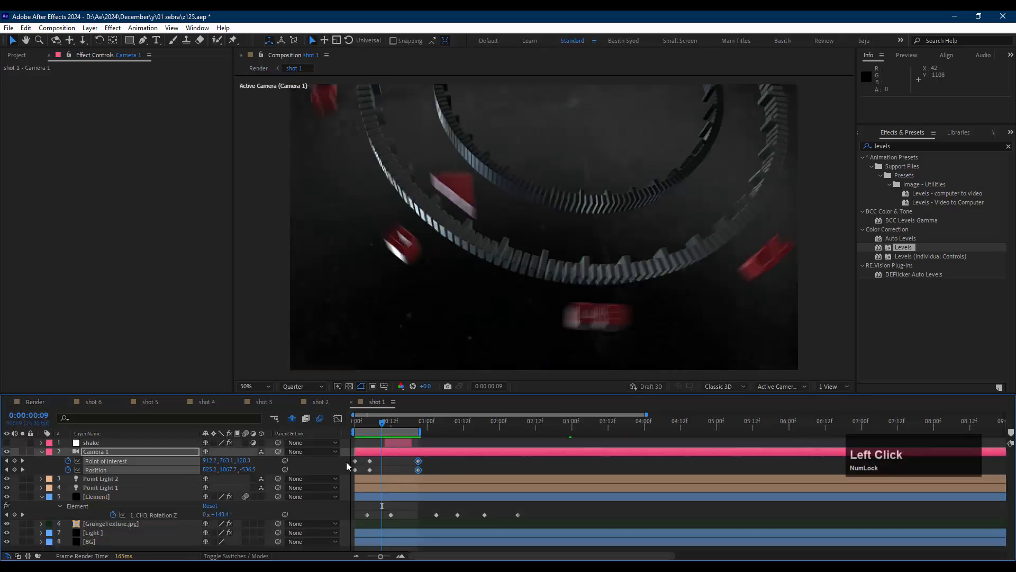
left_click(24, 461)
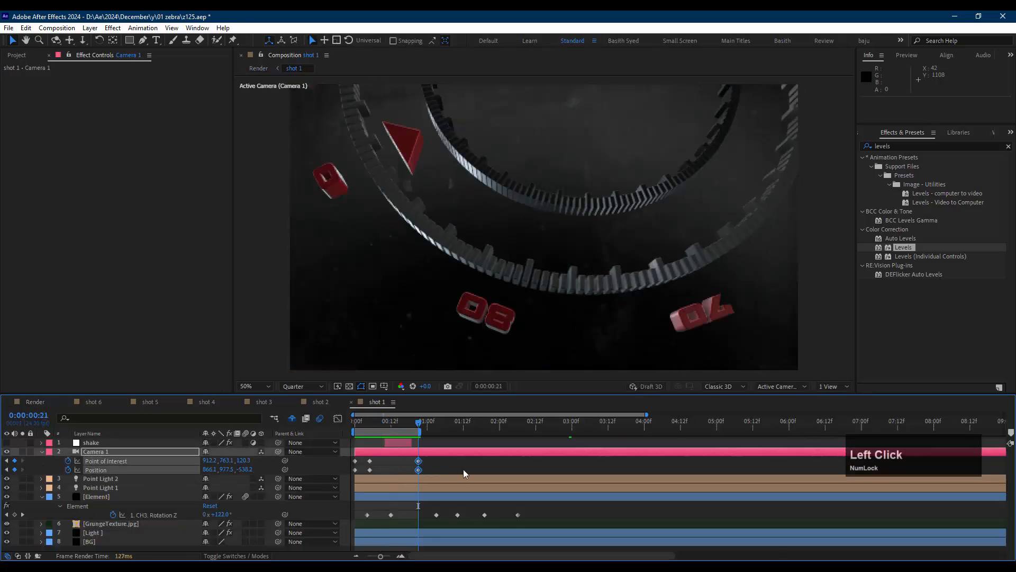
key("Delete")
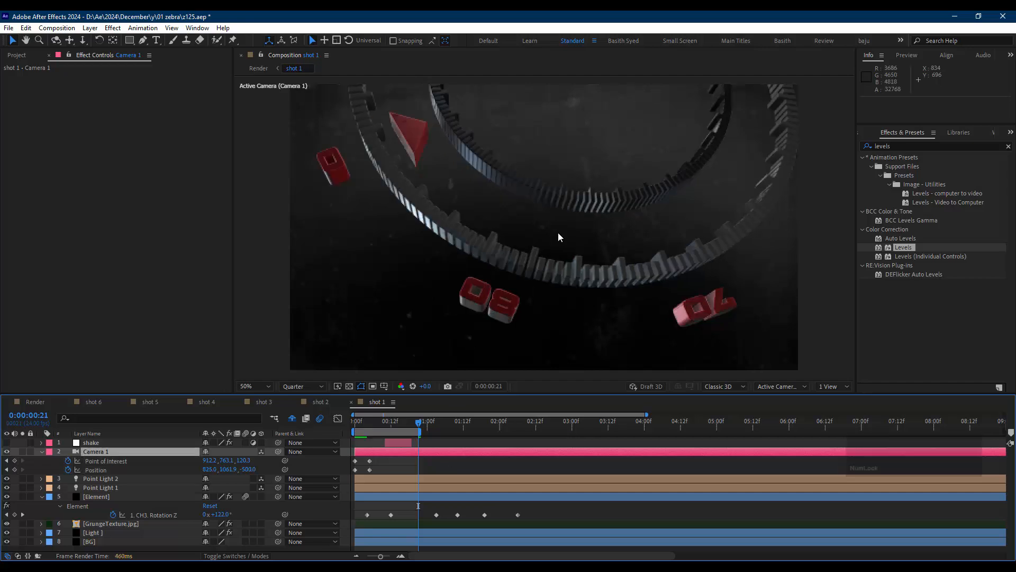
- Orbit Camera 1 in shot 1 at frame 21 to keyframe its Position at about 1010.9, 1115.3, -469.5
key("c")
left_click(599, 249)
left_click_drag(598, 249, 575, 244)
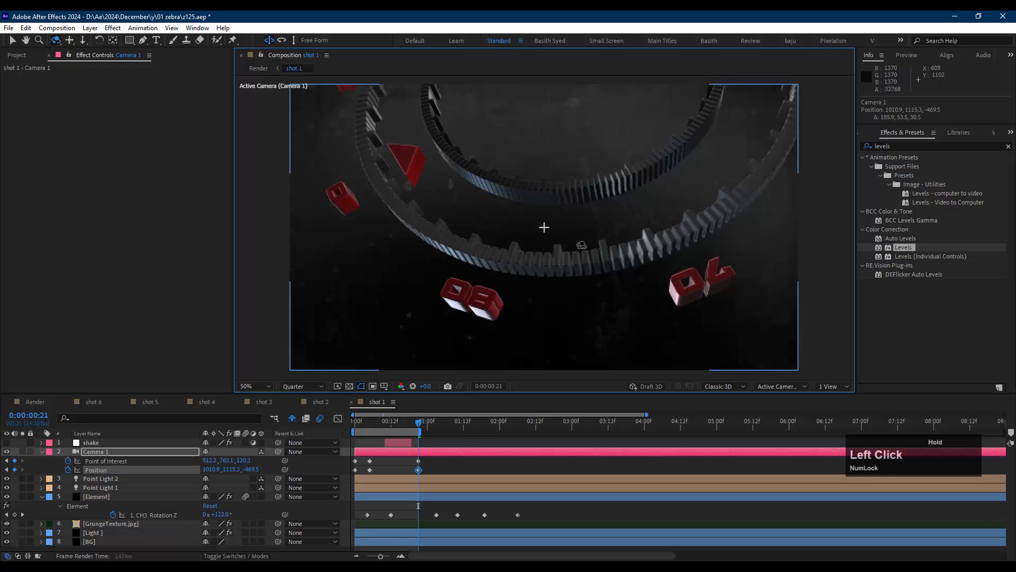
- Set World Position Z to -130 and World Position Y to 49 in shot 1's Element effect, and preview the shot
left_click(113, 497)
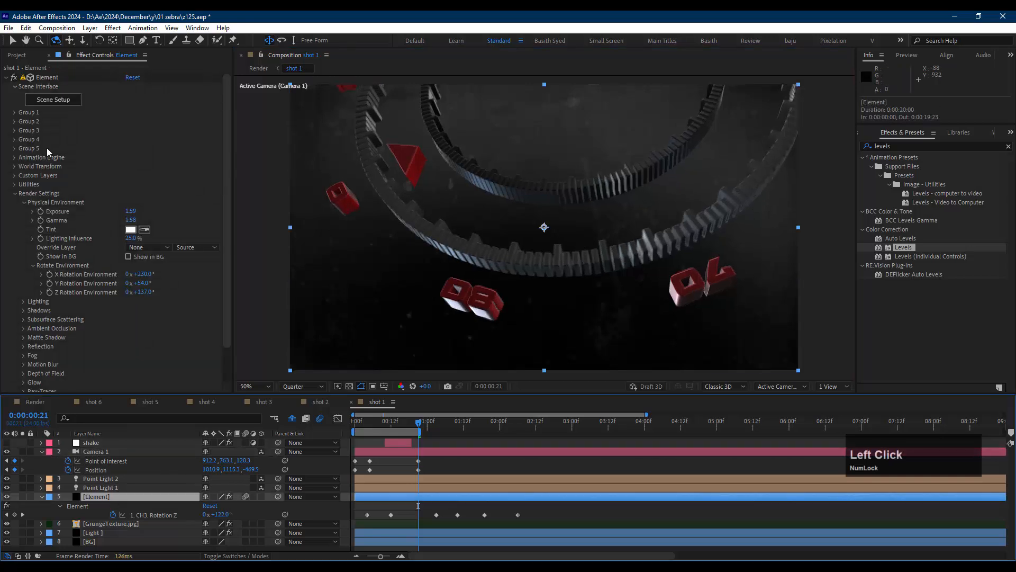
left_click(14, 194)
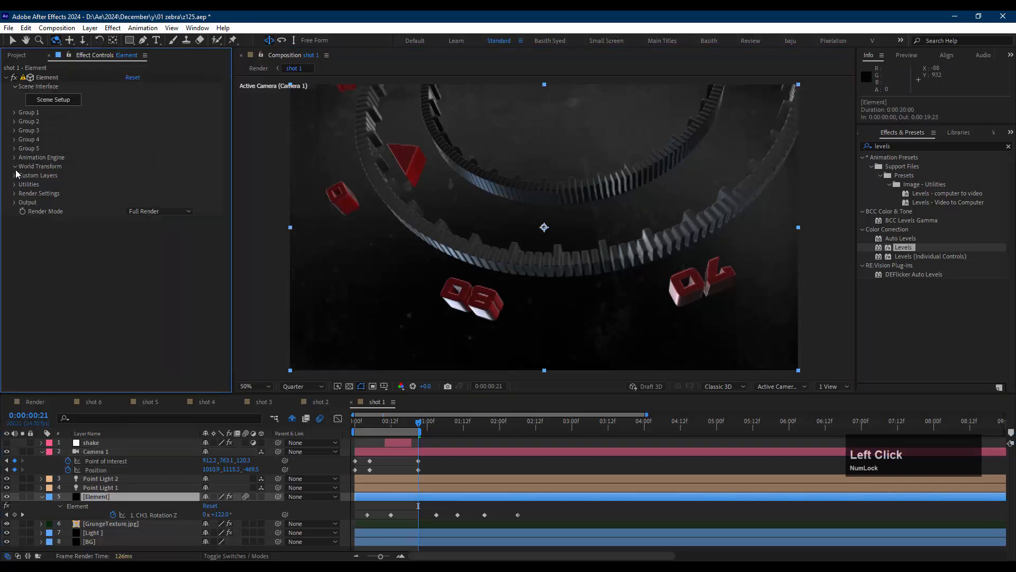
mouse_move(130, 184)
left_mouse_down()
mouse_move(117, 180)
mouse_move(148, 174)
mouse_move(168, 186)
mouse_move(130, 182)
left_mouse_up()
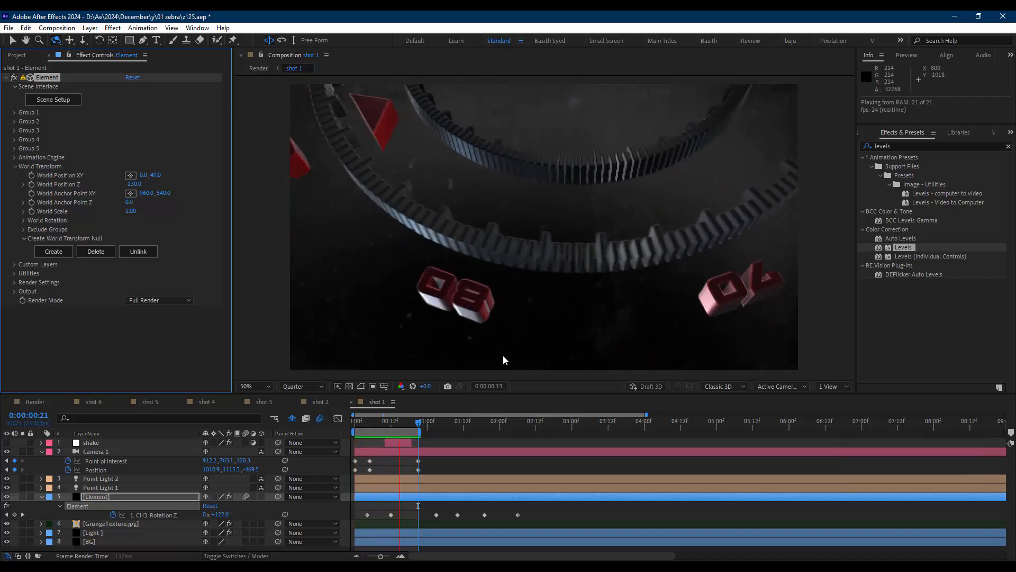
- Return to the Render composition, preview the whole title sequence and save the project
key("space")
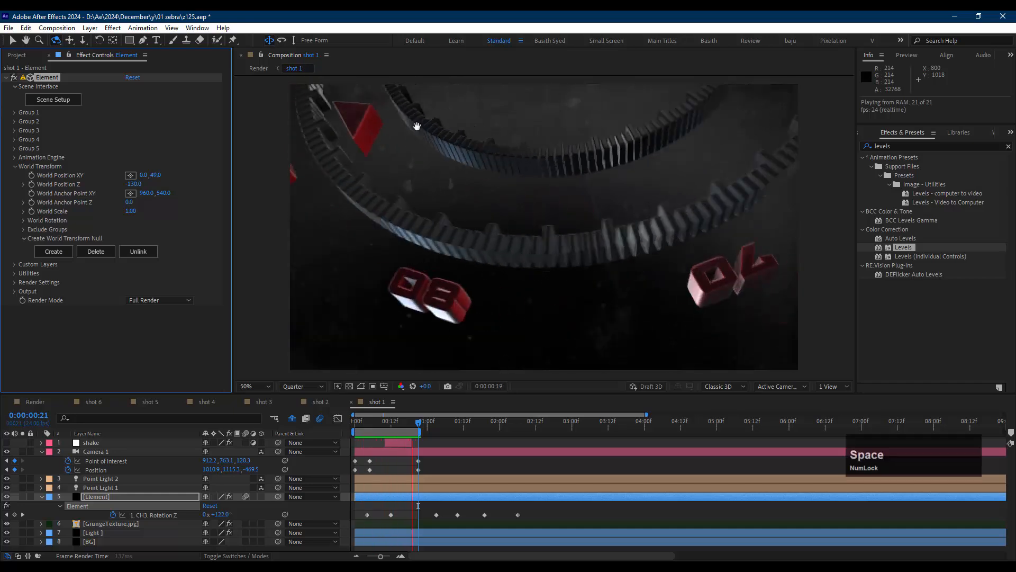
left_click(258, 68)
key("space")
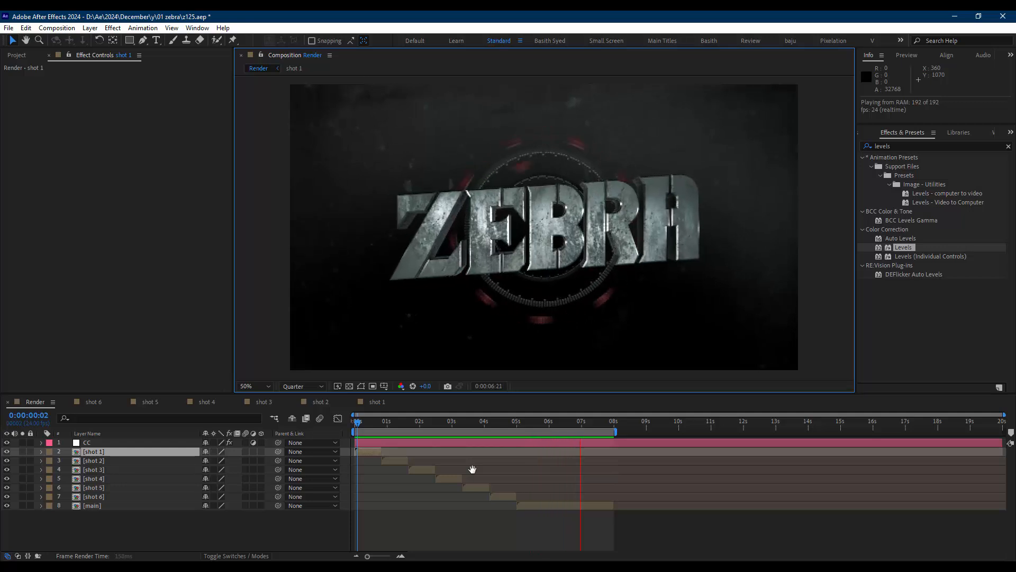
key("space")
key("ctrl+s")
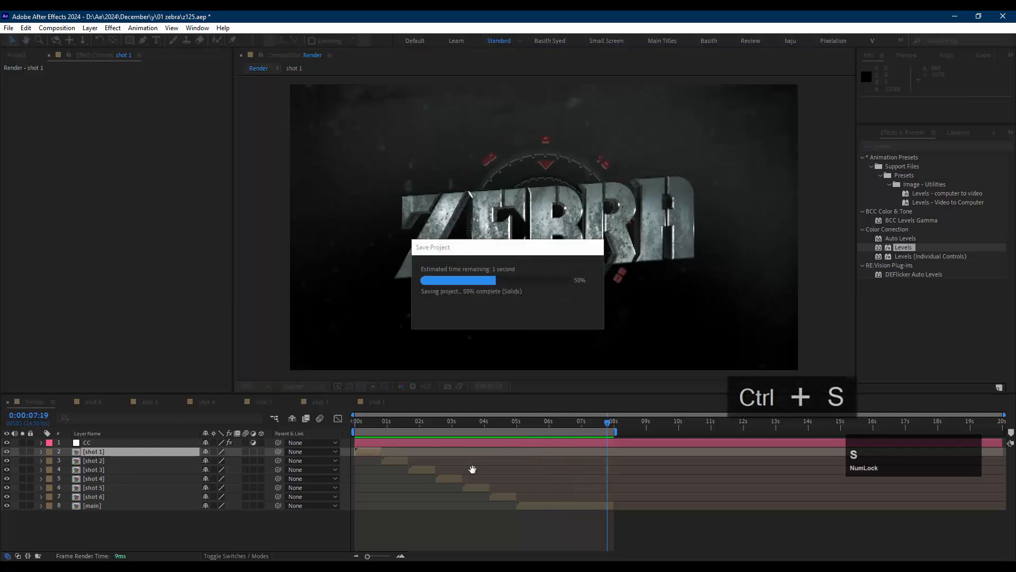
- Close every timeline except Render, bring up the project's item list and save the project
left_click(52, 401)
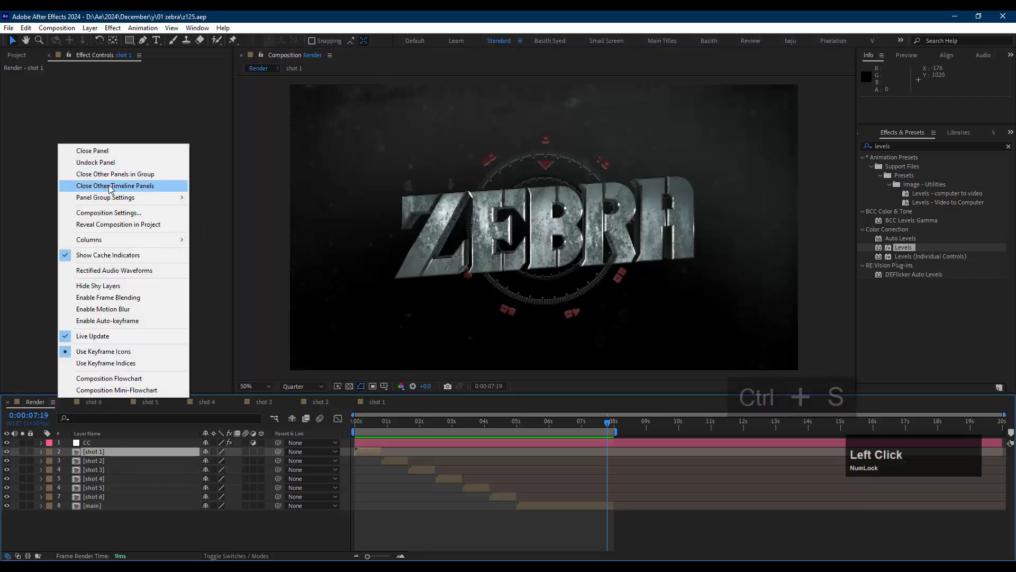
left_click(108, 185)
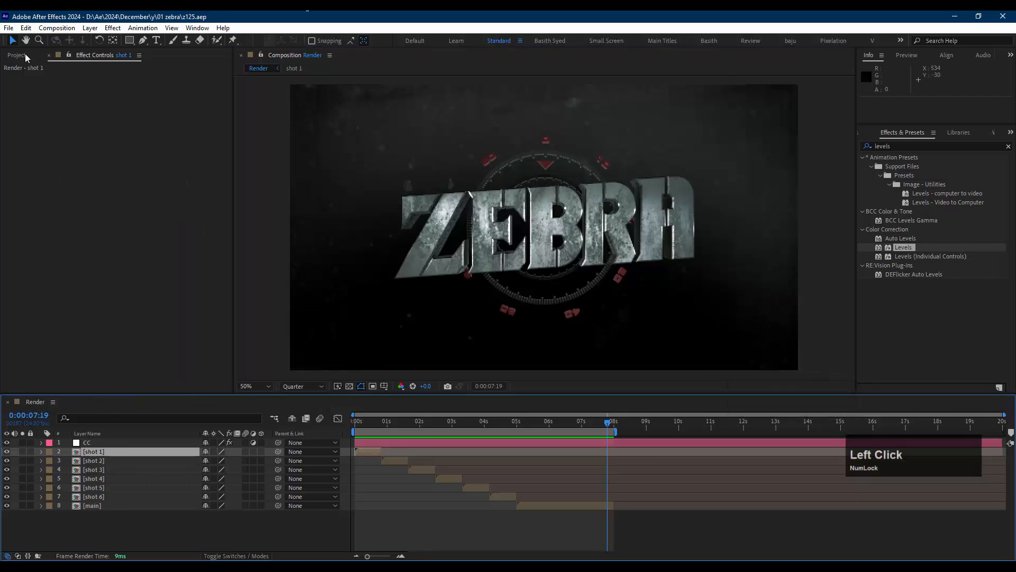
left_click(24, 55)
left_click(75, 246)
key("ctrl+s")
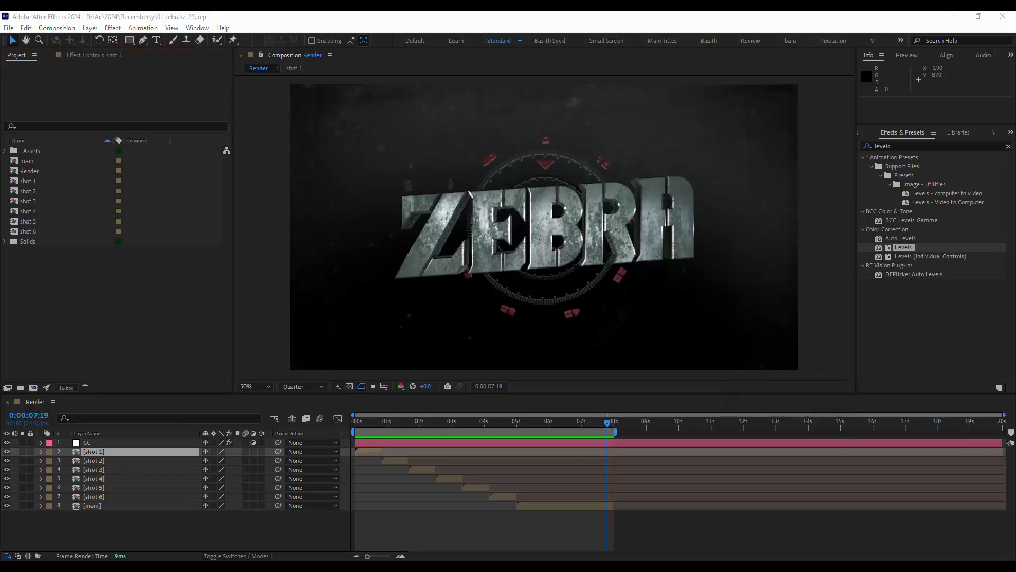
- Add Debris_Fall_07.mov and Particles_11.mp4 above the Render layers, and move the debris layer into the main composition directly above Element
left_click_drag(252, 494, 431, 453)
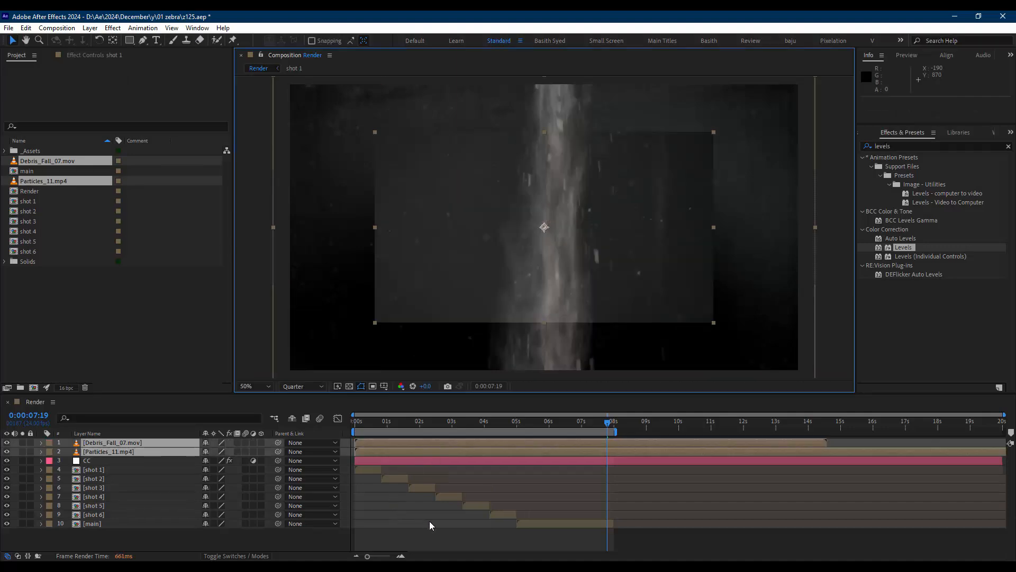
left_click(294, 532)
left_click(120, 446)
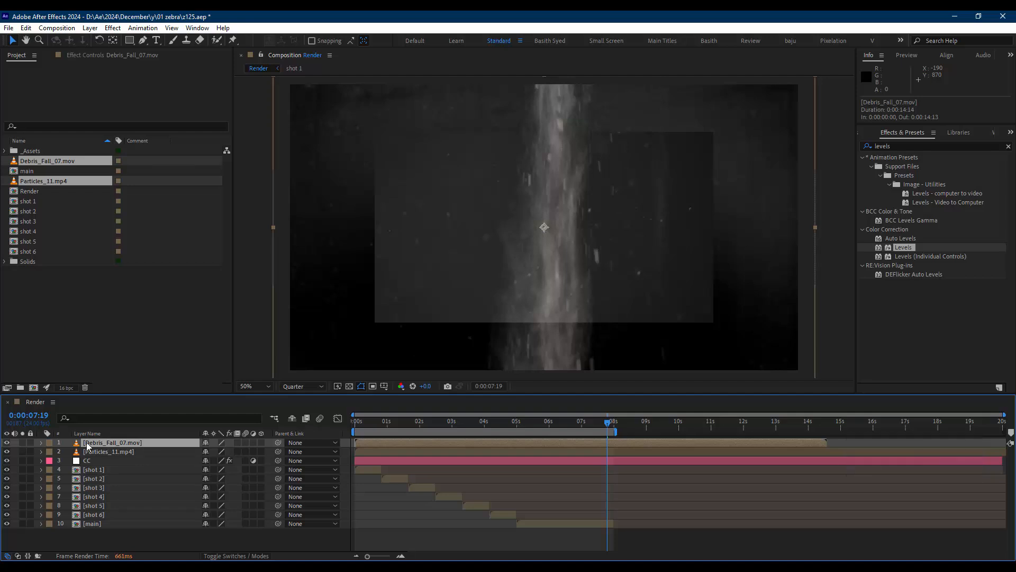
key("ctrl")
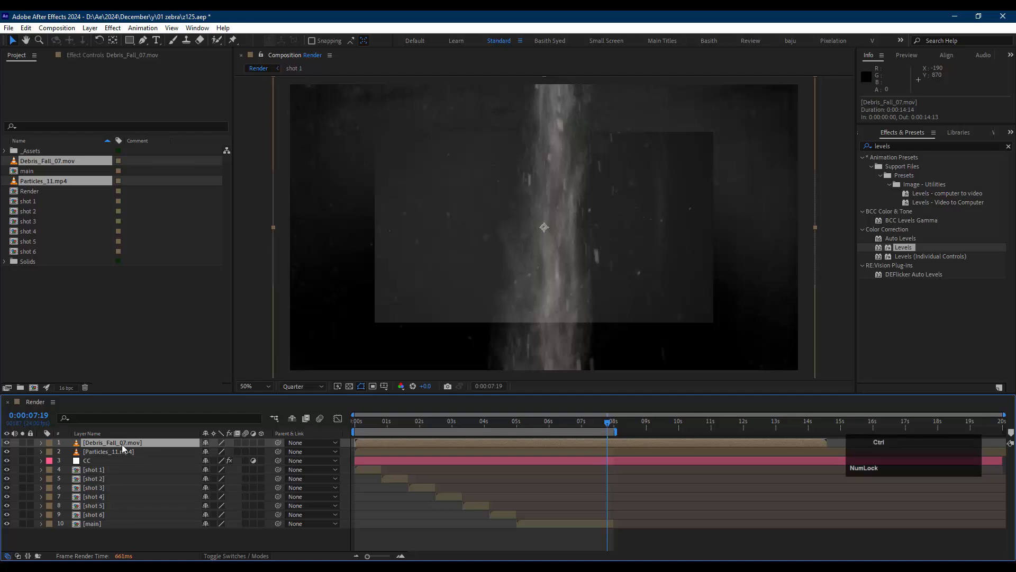
key("ctrl+x")
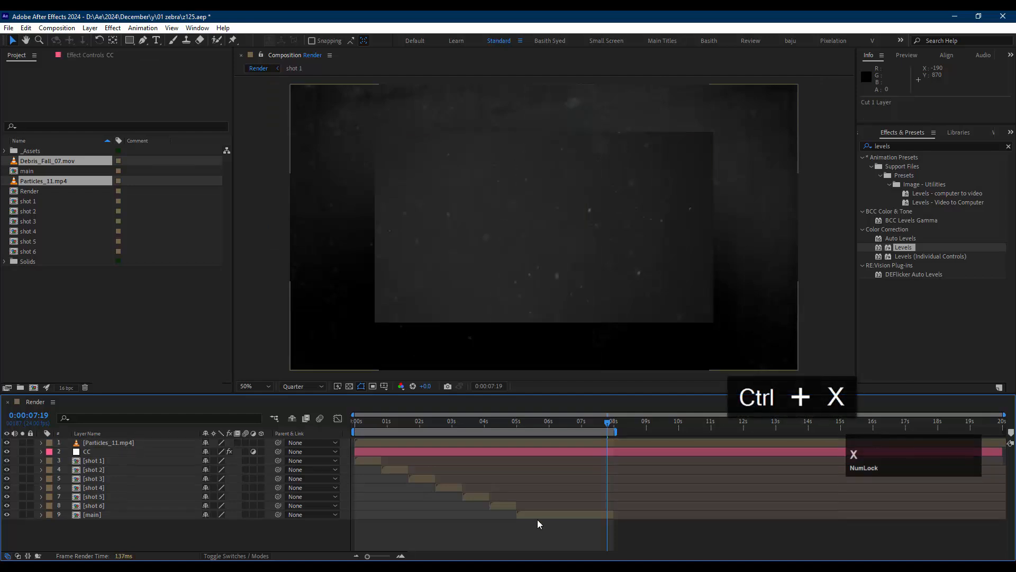
double_click(544, 513)
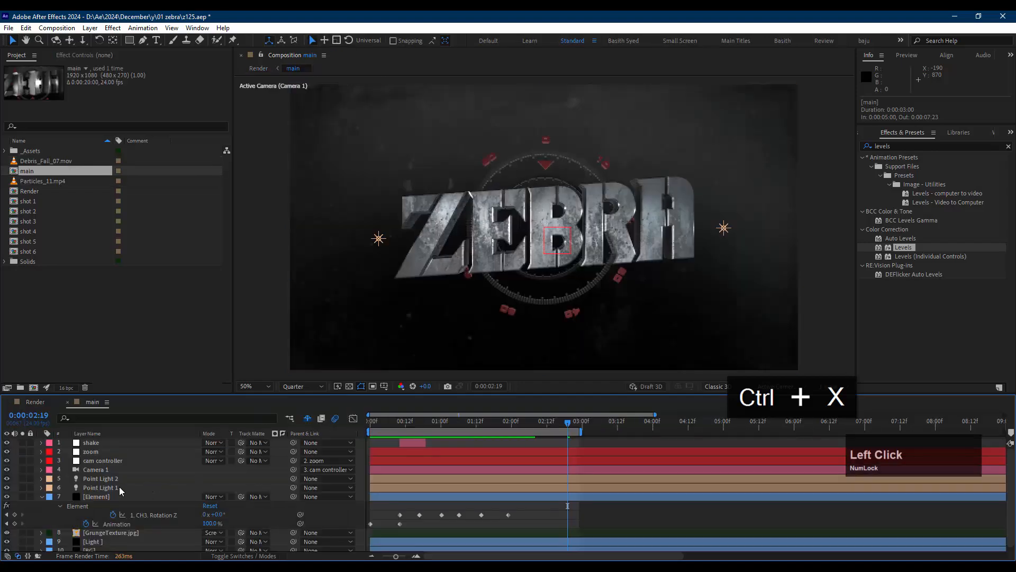
left_click(118, 497)
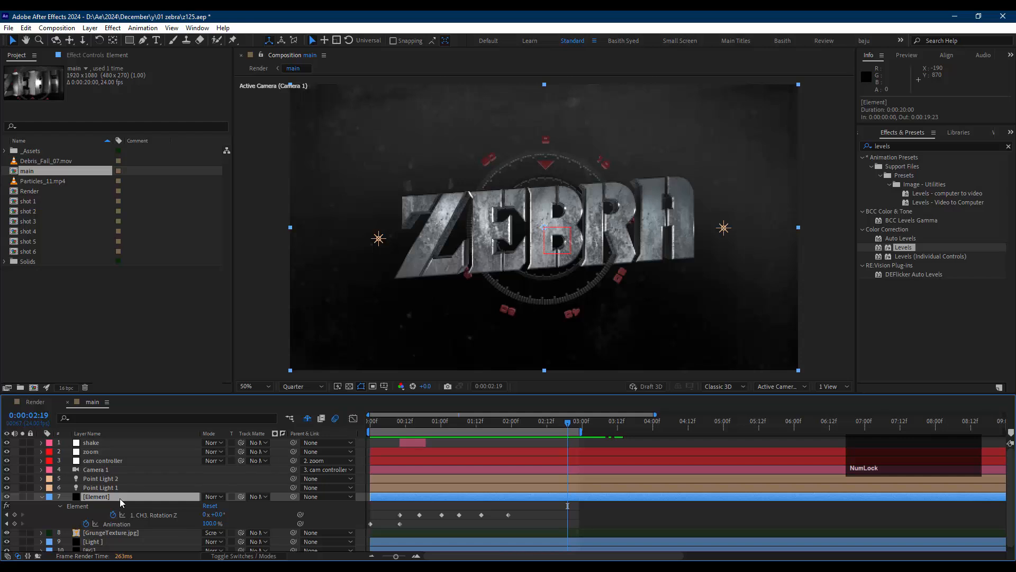
key("ctrl+v")
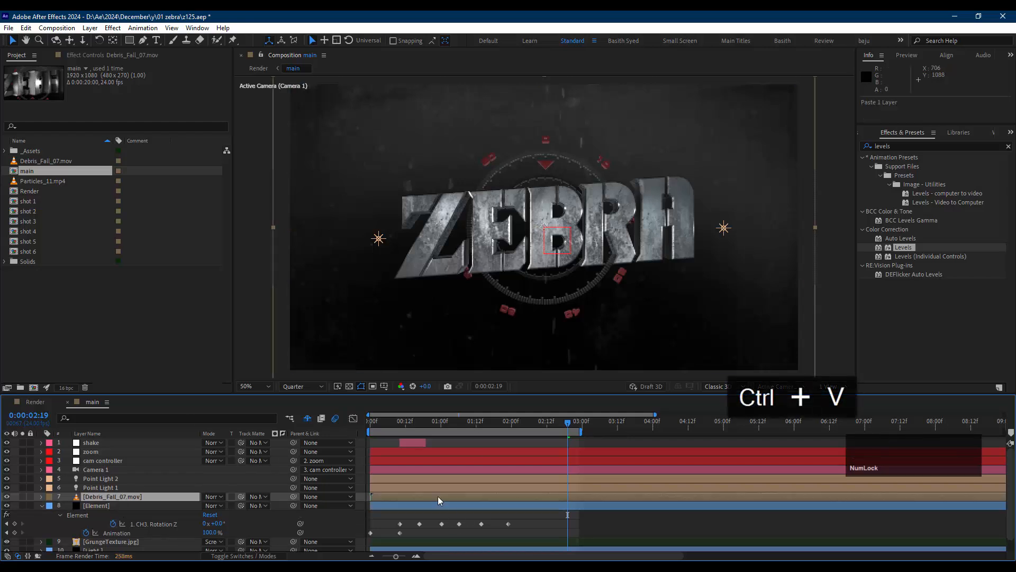
- Shift the Debris_Fall_07.mov layer earlier so it starts at about -0:00:03:04, and set its Scale to 63%
left_click_drag(443, 422, 491, 430)
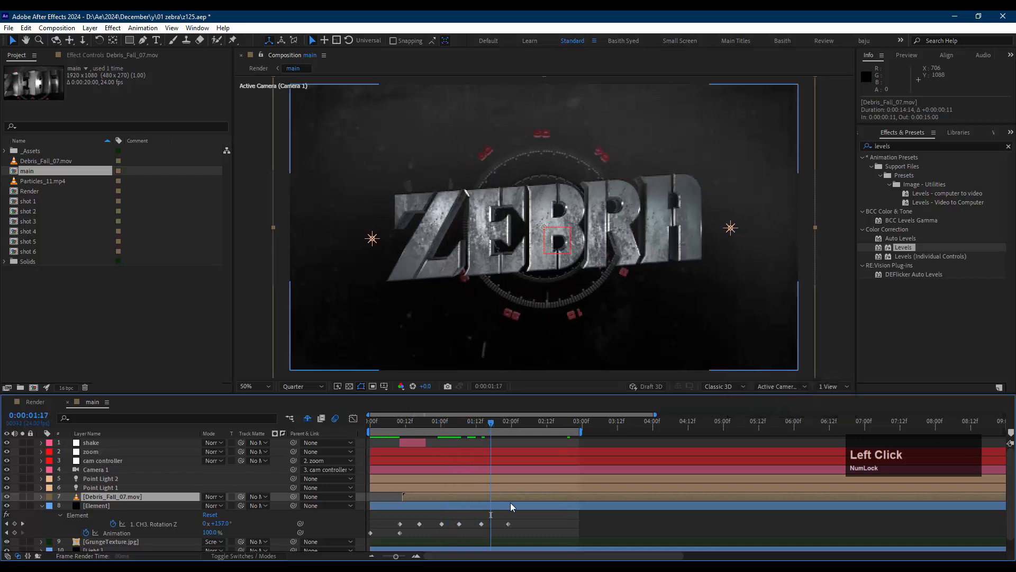
left_click_drag(496, 503, 488, 503)
left_click_drag(381, 510, 218, 506)
key("s")
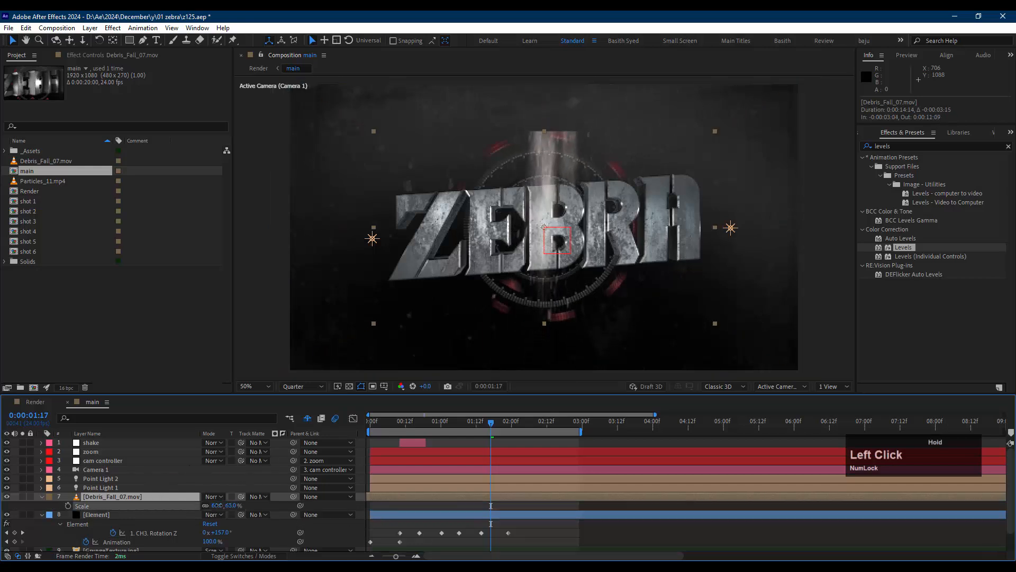
- Position the debris layer at about 1066, 666 while checking 0:00:02:09, and lower its Opacity to 67%
left_click_drag(562, 256, 556, 202)
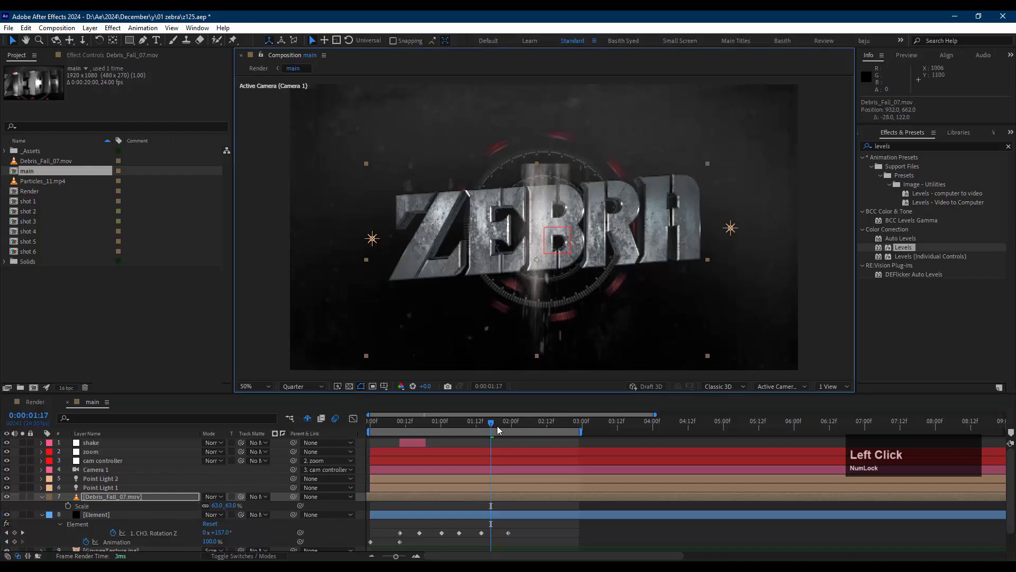
left_click_drag(498, 430, 538, 427)
left_click_drag(559, 307, 593, 304)
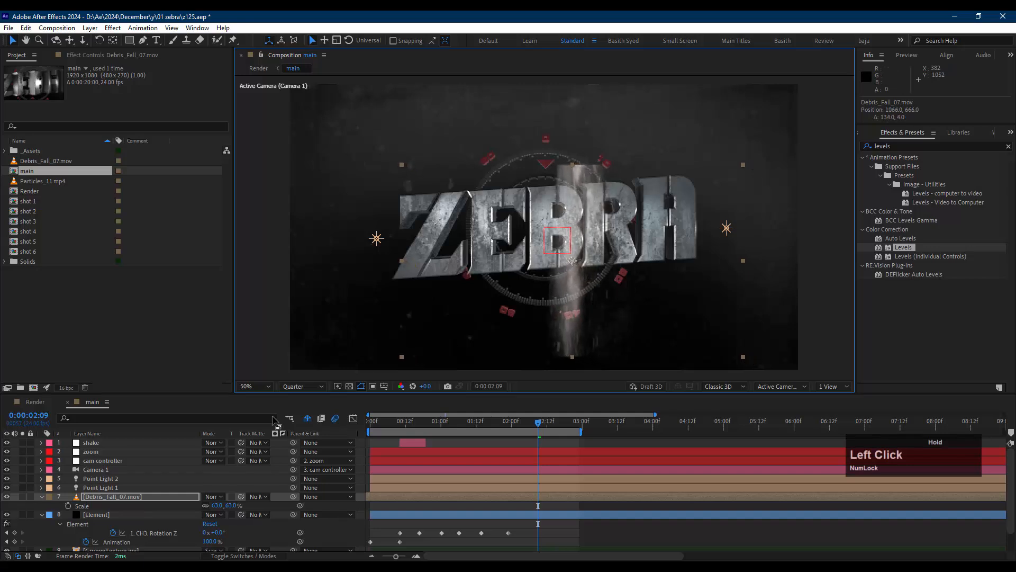
key("t")
left_click(199, 506)
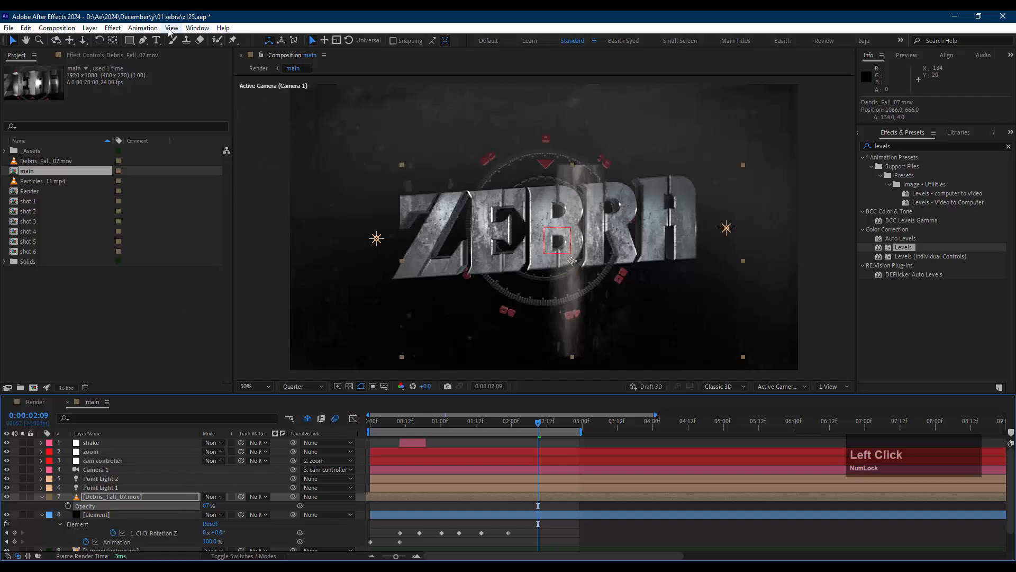
- Draw a four-point Pen mask on the debris layer around the middle of the ZEBRA lettering, and set its mode to Subtract
left_click(143, 40)
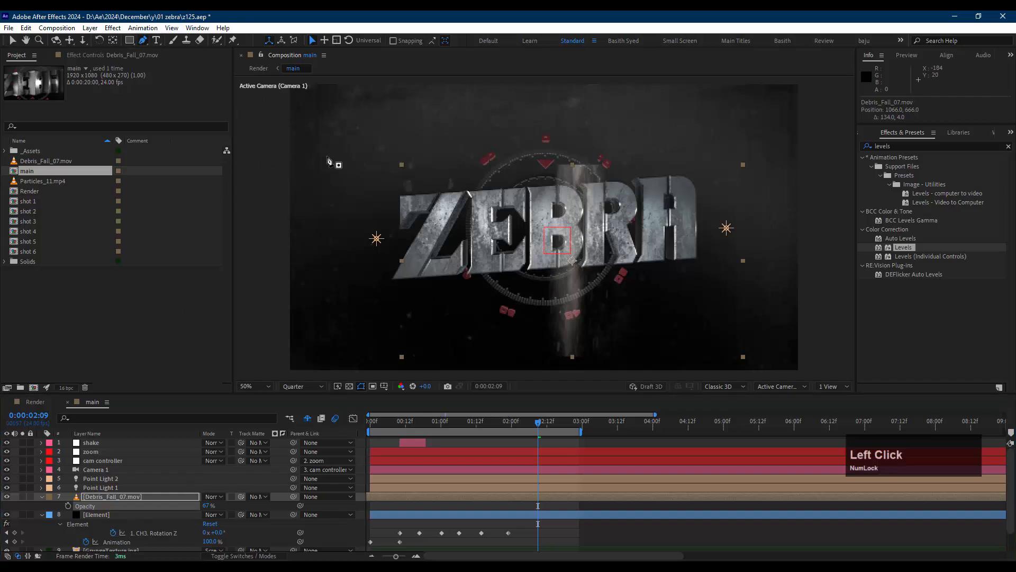
left_click(448, 274)
left_click(654, 260)
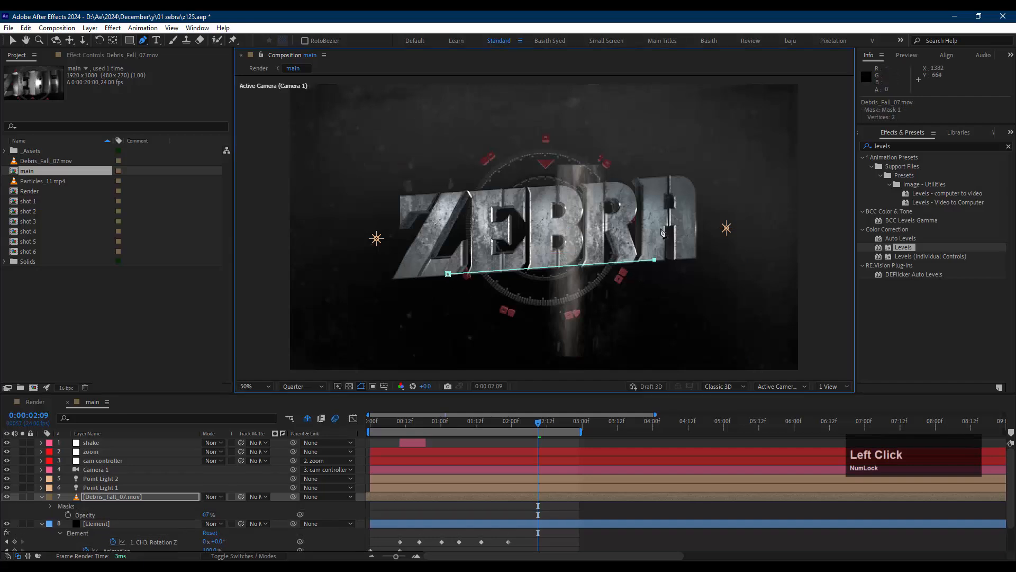
left_click(441, 169)
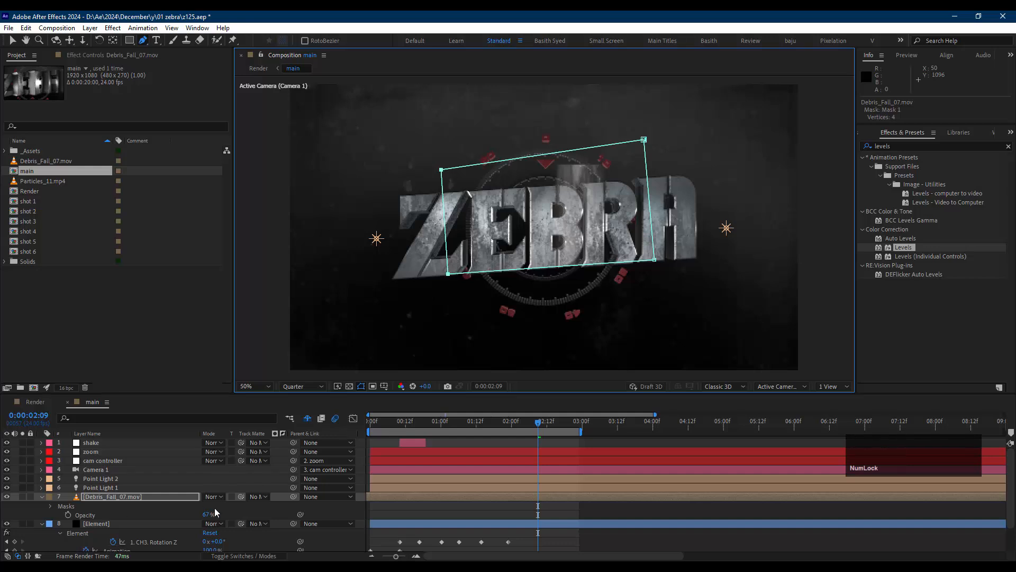
key("m")
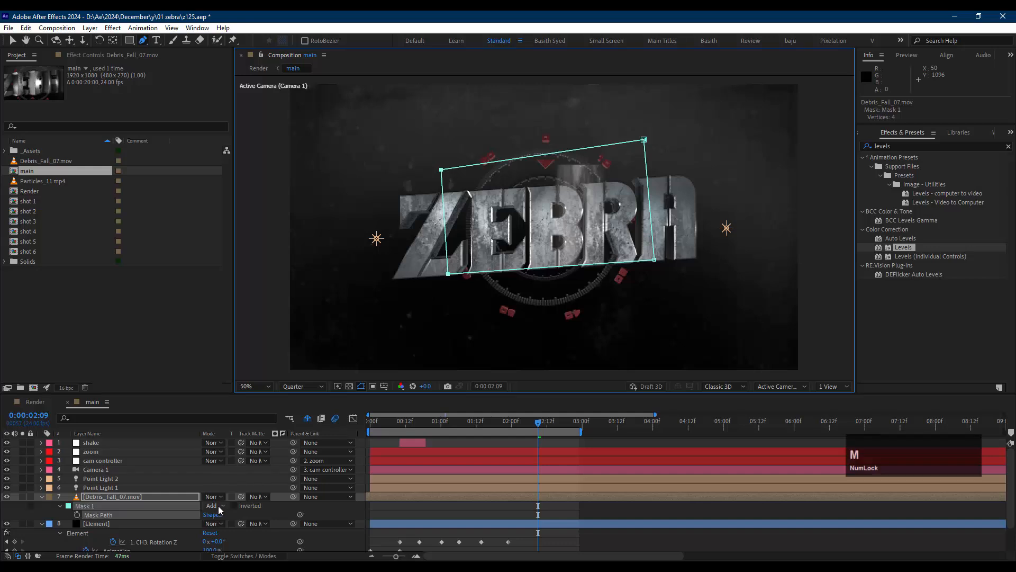
left_click(218, 506)
left_click(251, 448)
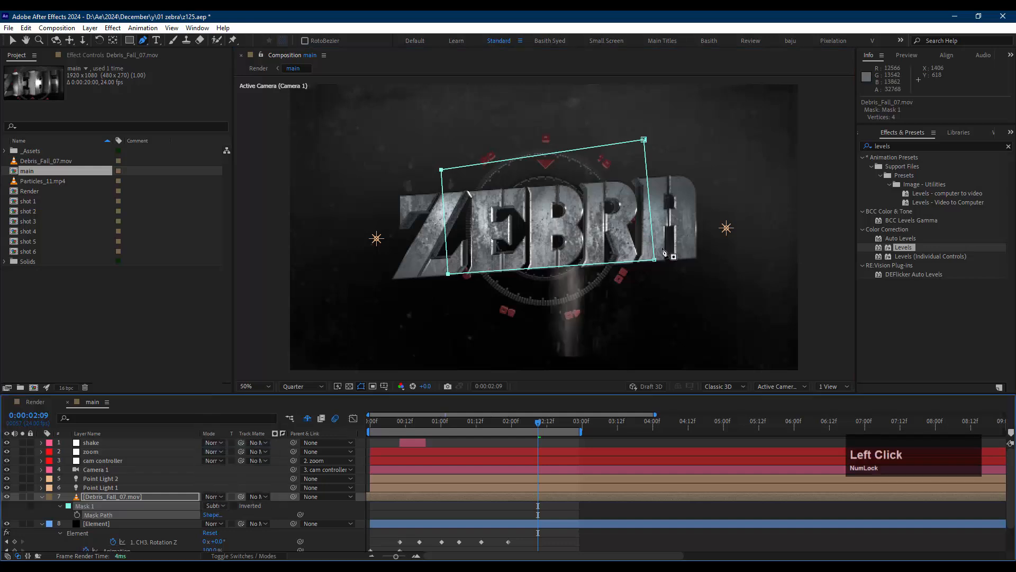
- Add a vertex to the mask's lower edge beneath the letter B, pull it slightly down, and feather the mask
left_click(553, 267)
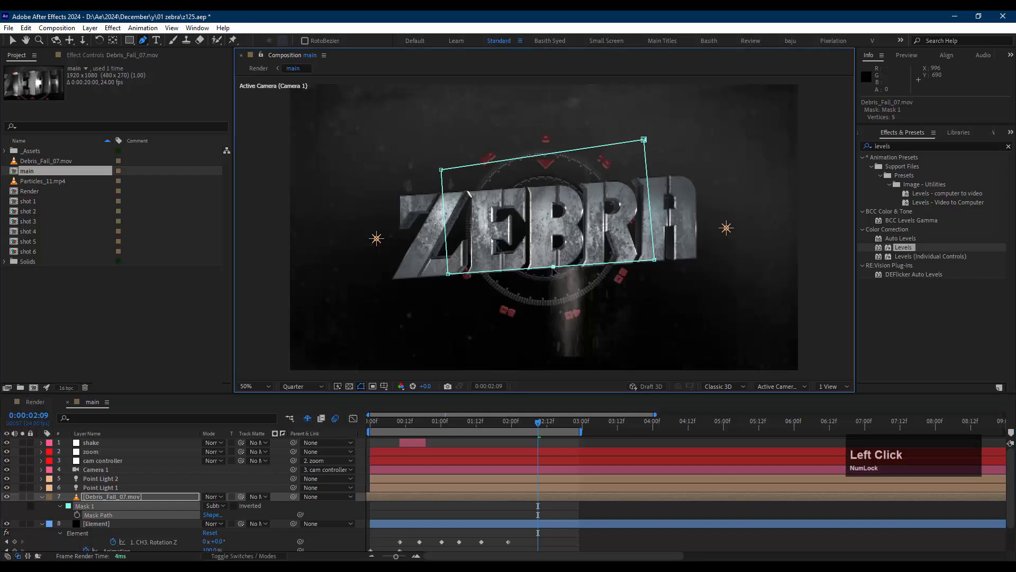
key("f")
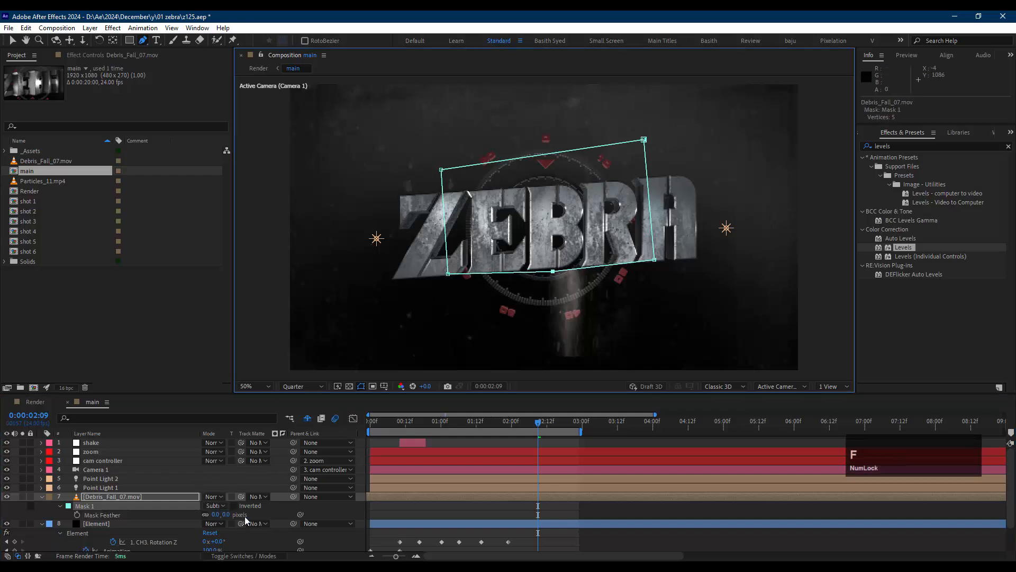
mouse_move(226, 515)
left_mouse_down()
mouse_move(237, 514)
mouse_move(191, 508)
mouse_move(237, 506)
left_mouse_up()
- Set the debris layer's Scale to 73% and move it to about 1102, 668
key("t")
key("s")
key("v")
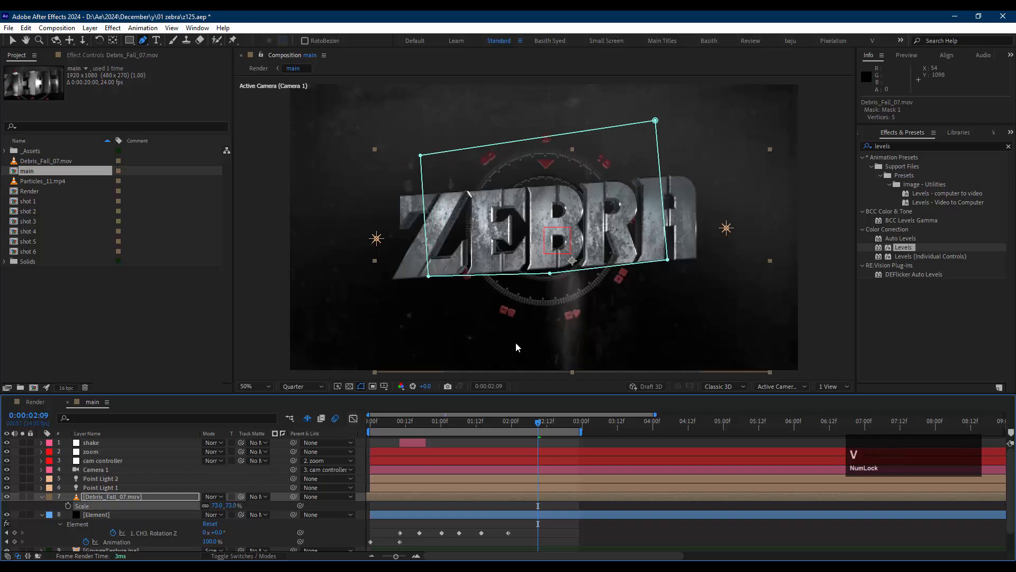
left_click_drag(571, 294, 579, 294)
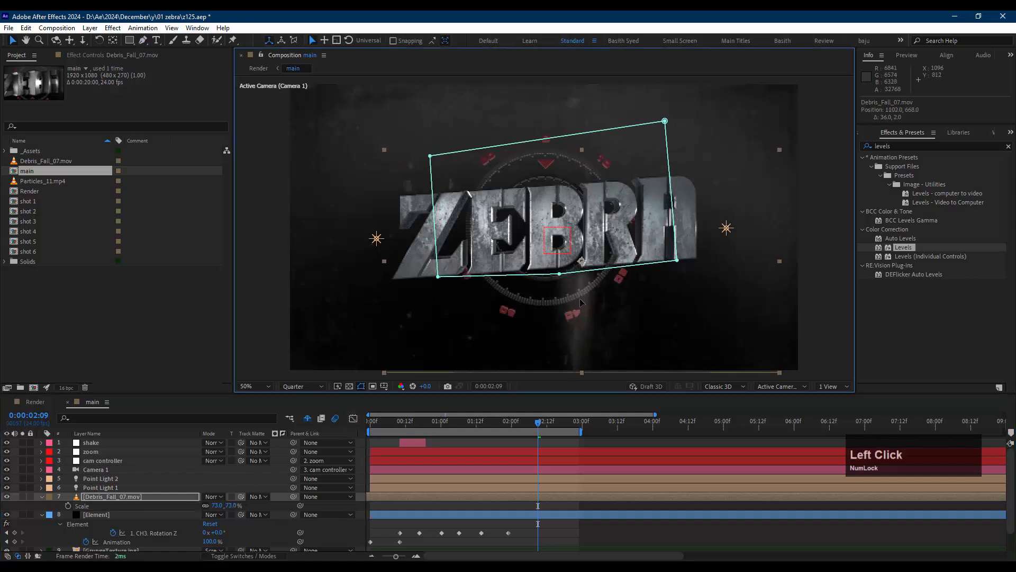
- Duplicate the debris layer, move the copy beneath the Z and E, and set its Scale to 58%
left_click(116, 496)
key("ctrl+d")
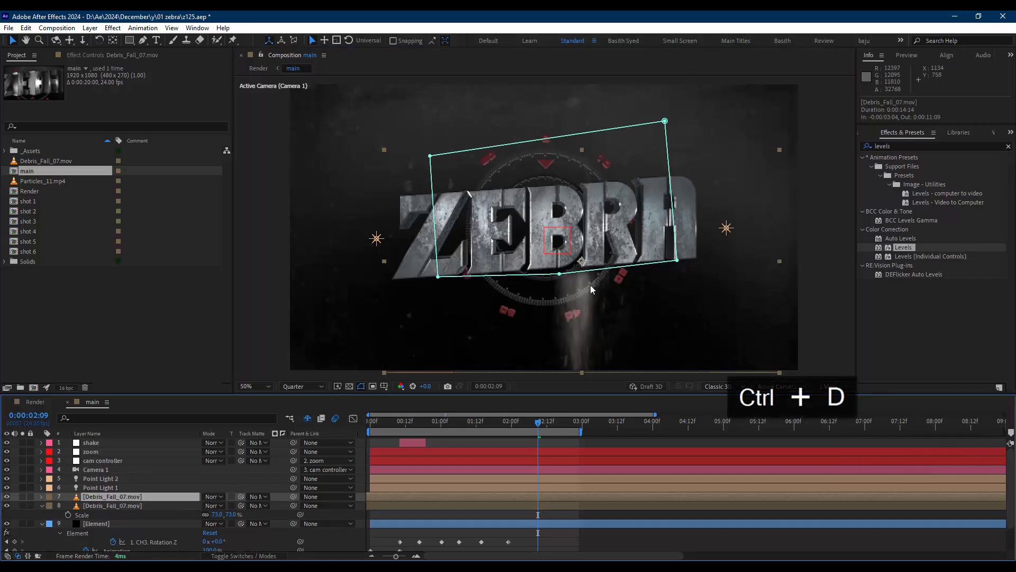
left_click_drag(583, 281, 479, 268)
key("s")
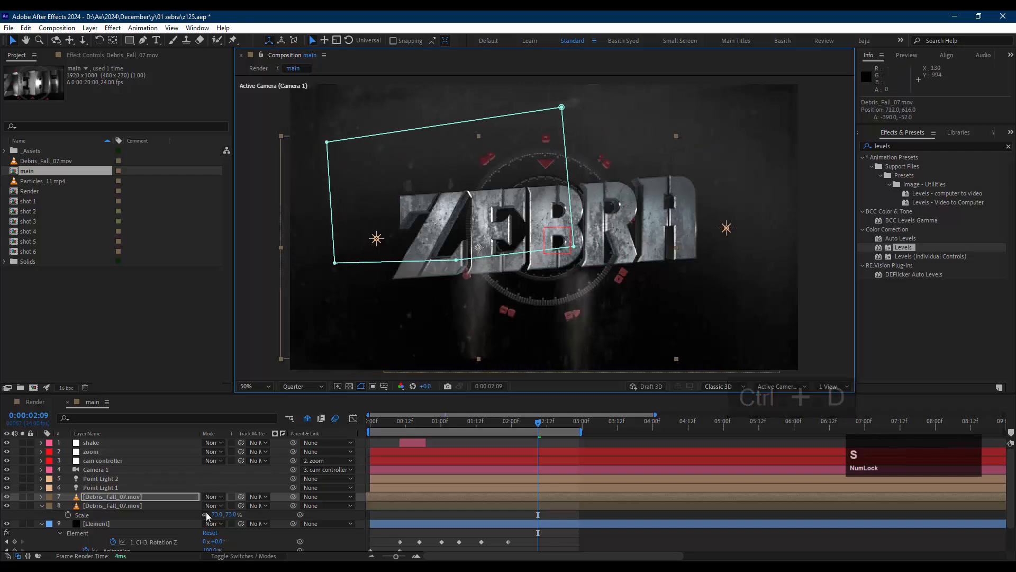
left_click_drag(230, 505, 222, 505)
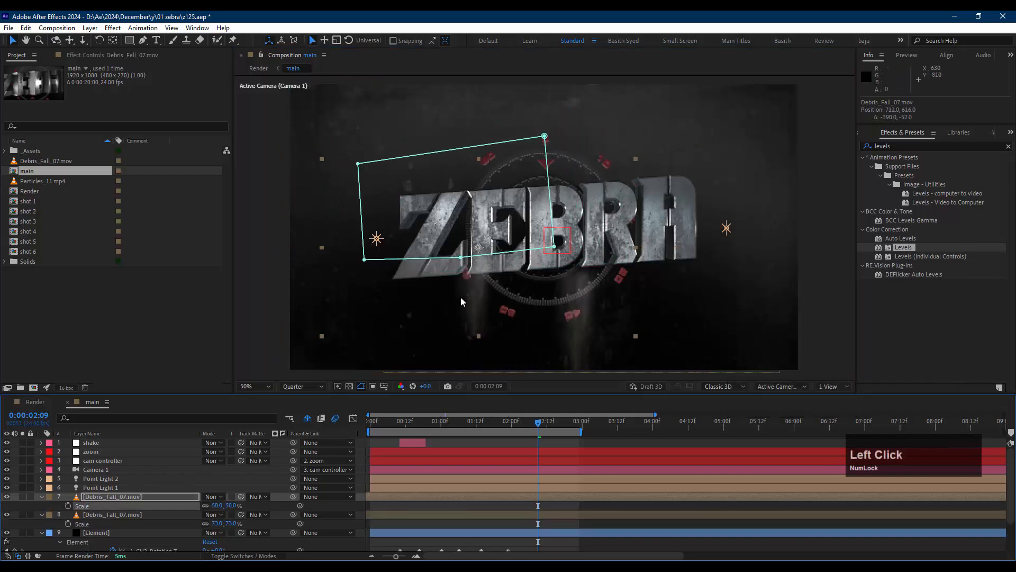
- Fine-tune the debris copy's position to about 782, 700 under the letter E, and shift its clip slightly later in time
left_click_drag(460, 297, 466, 317)
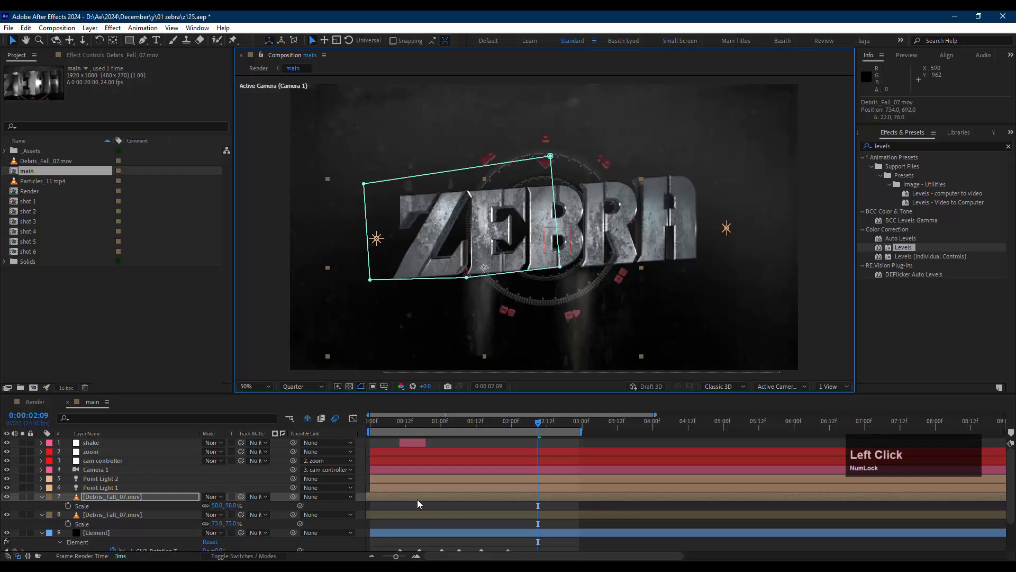
left_click_drag(417, 499, 444, 499)
left_click_drag(487, 309, 500, 314)
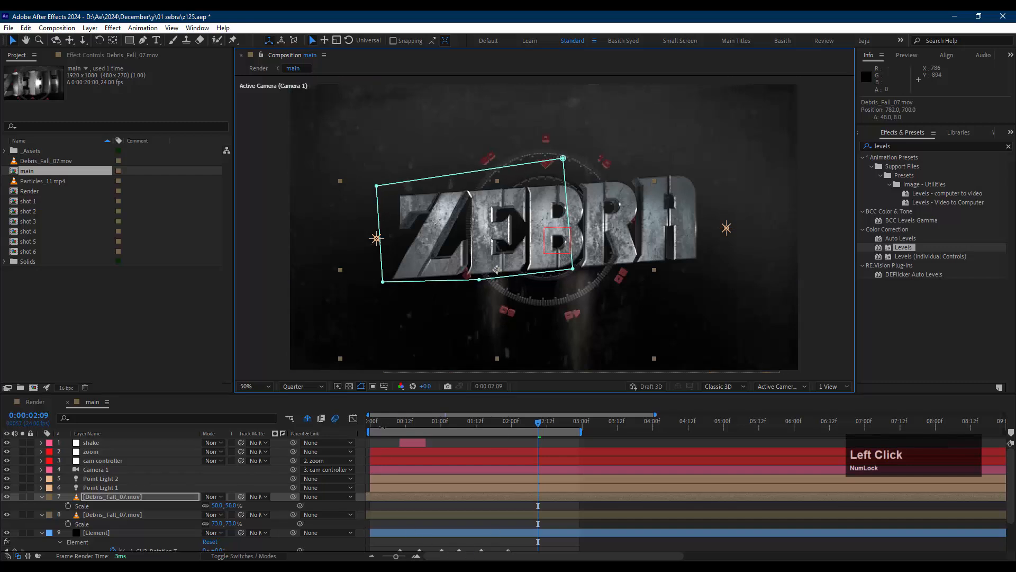
- Select both debris layers from the start of the timeline and trim their in points to 0:00:00:13
left_click(378, 422)
left_click_drag(362, 429, 362, 429)
left_click(432, 515, "ctrl")
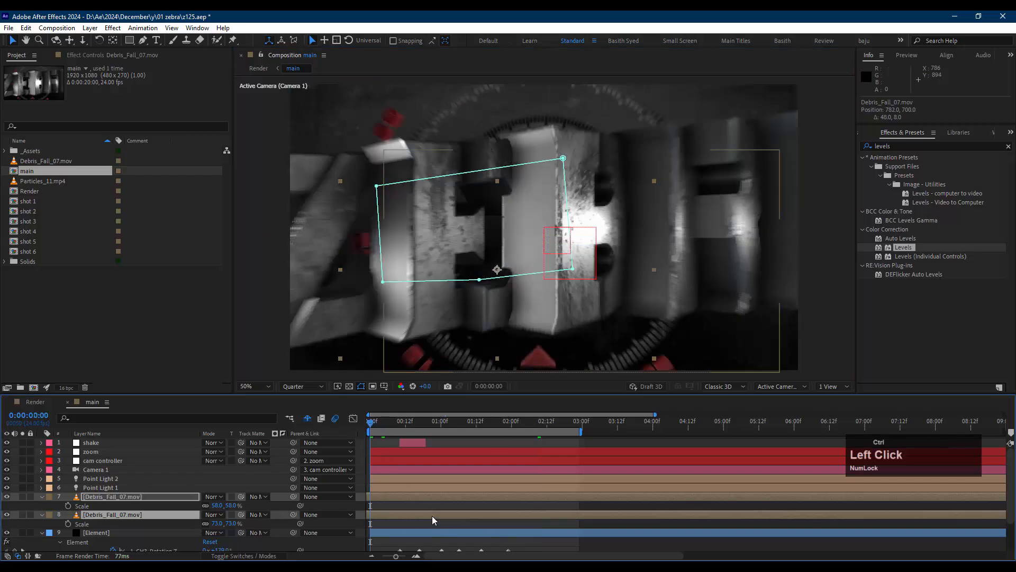
key("alt")
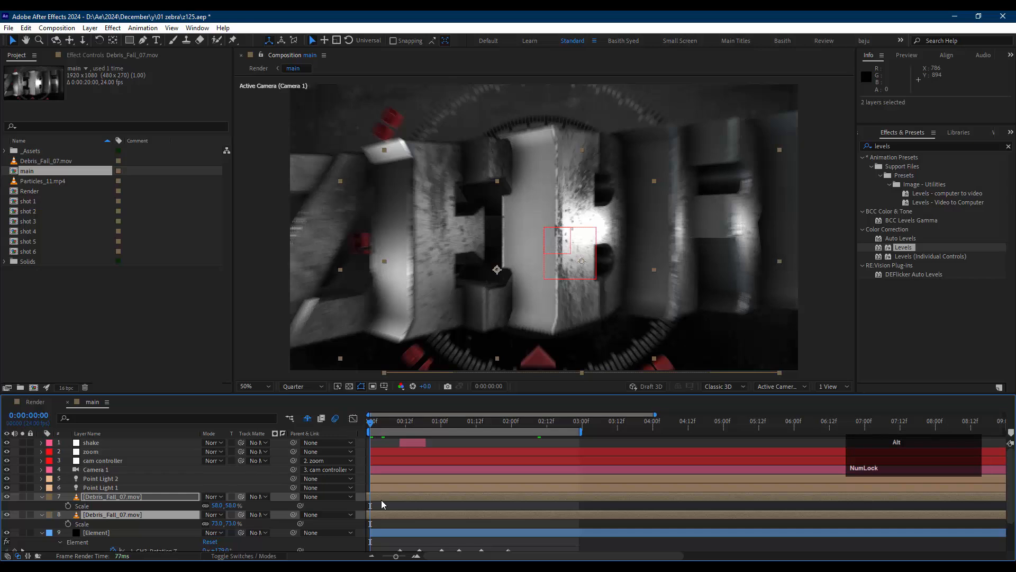
key("alt+bracketright")
key("alt+bracketleft")
left_click(387, 497)
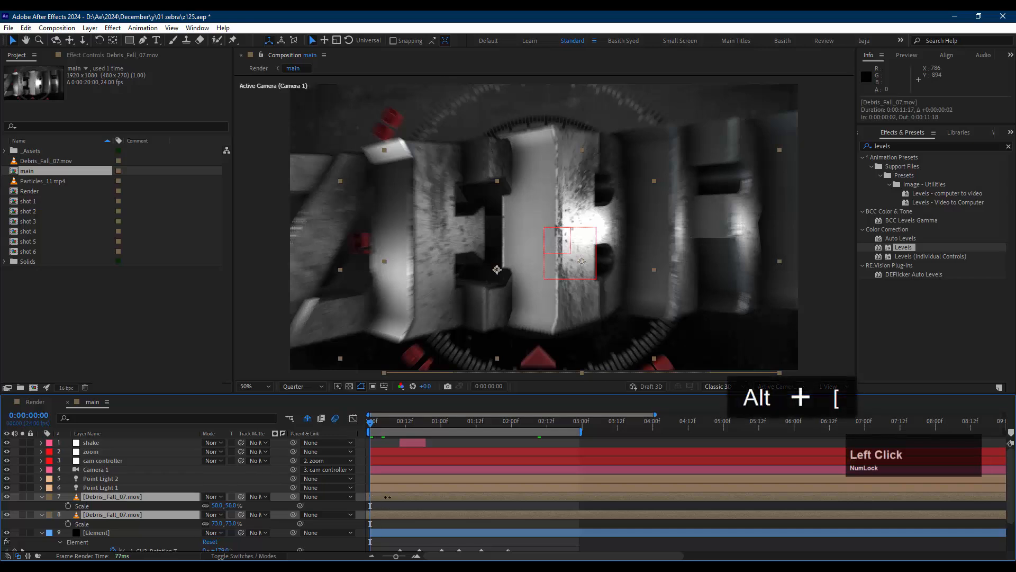
mouse_move(387, 497)
left_mouse_down()
mouse_move(428, 498)
mouse_move(405, 497)
left_mouse_up()
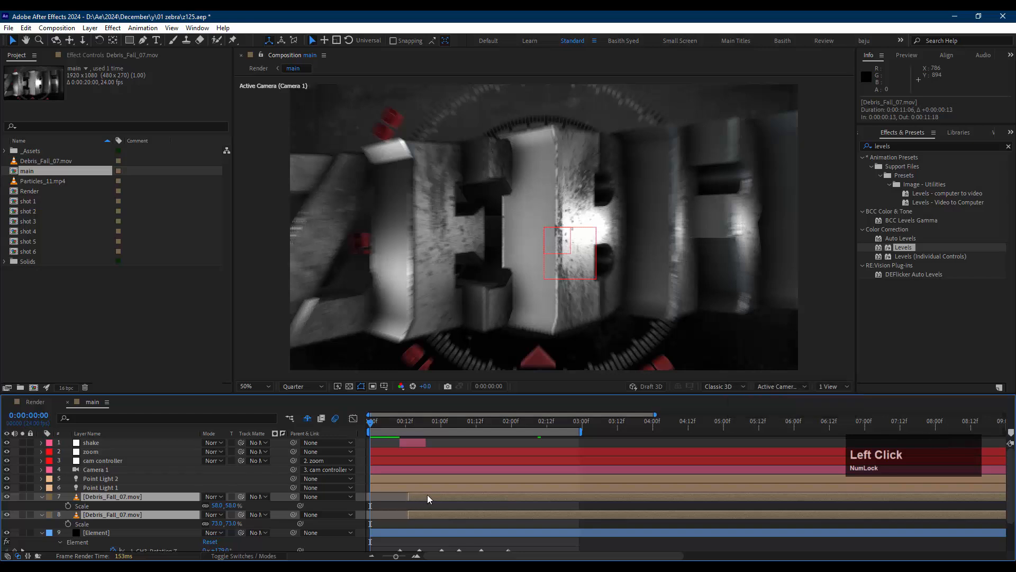
- Keyframe the Opacity of both debris layers to fade in from 0% to 42% over about 9 frames from their in points
key("i")
key("t")
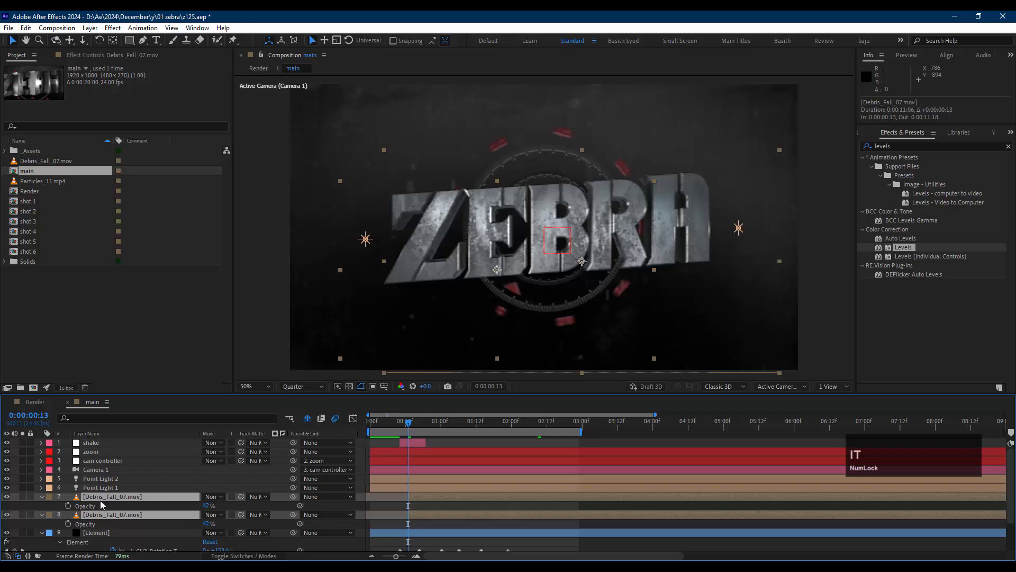
left_click(69, 507)
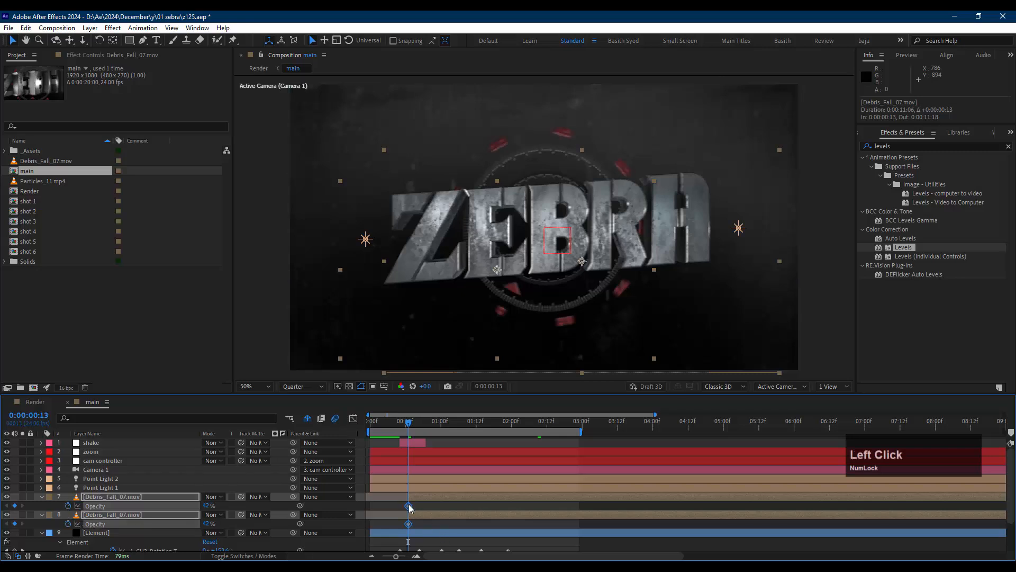
left_click_drag(409, 506, 442, 505)
left_click(423, 523)
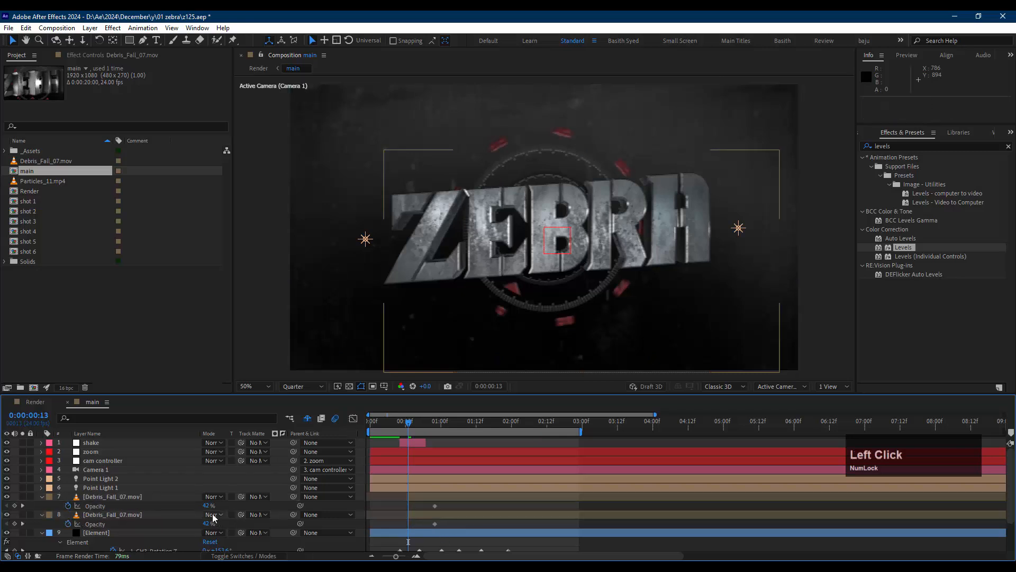
left_click_drag(206, 506, 452, 513)
- Stagger the debris layers so the upper one starts at 0:00:00:11 and the lower one at 0:00:00:19, and preview the animation
left_click(448, 524)
left_click(446, 498)
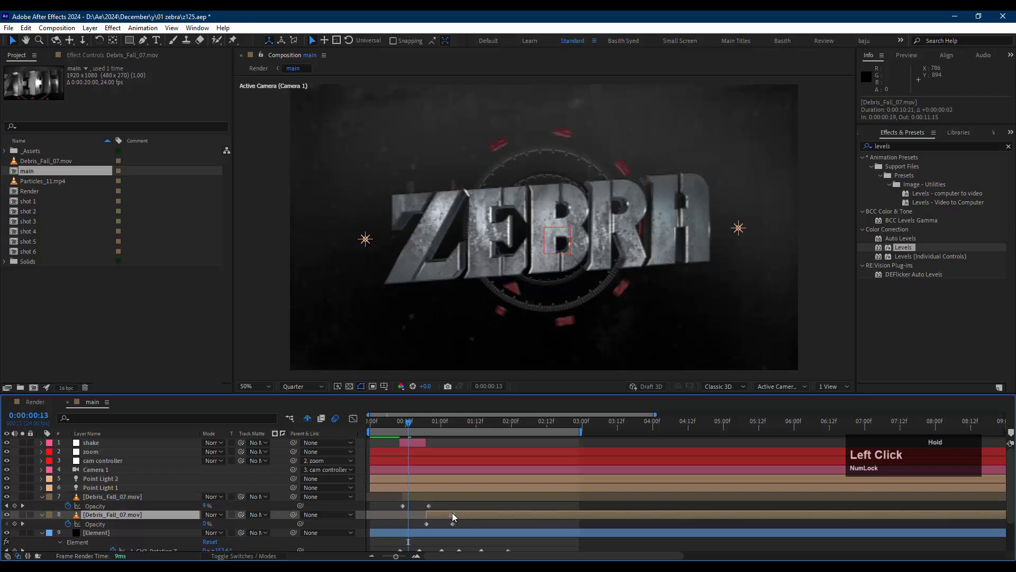
left_click(460, 506)
key("space")
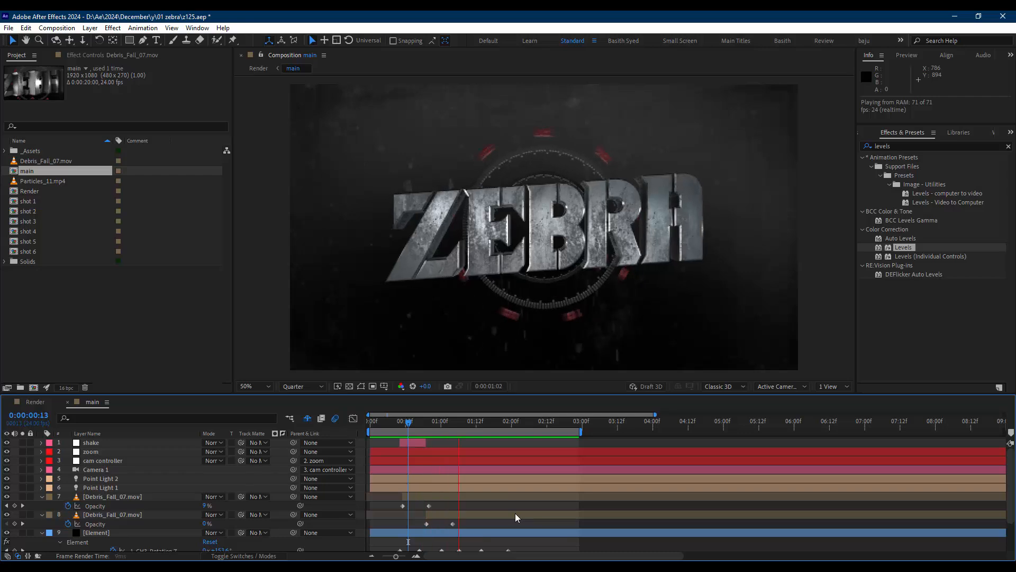
key("space")
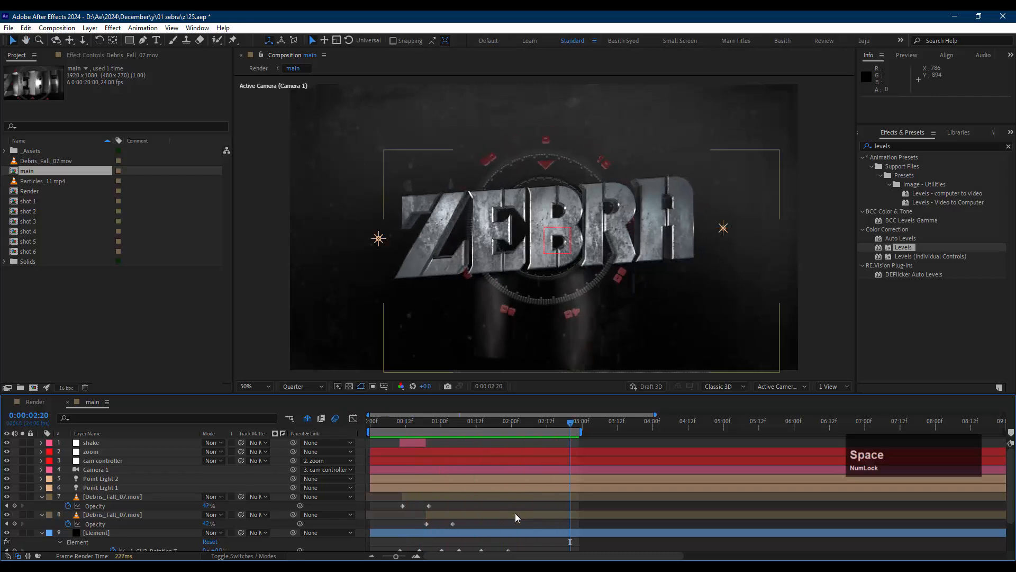
- Set the upper debris layer's Scale to 40% and move it to about 834, 718 beneath the letter E
left_click(472, 498)
key("s")
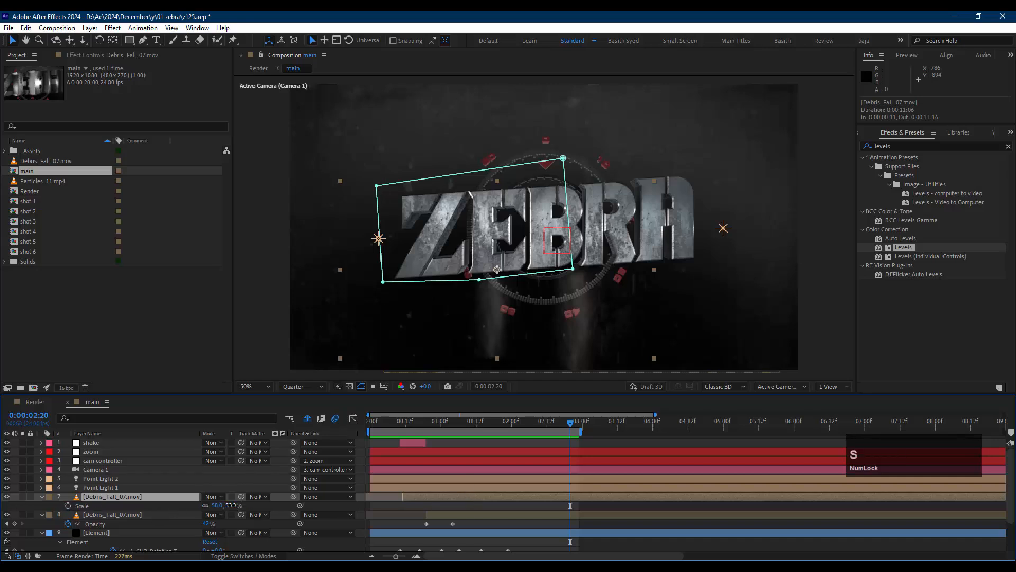
left_click_drag(232, 505, 222, 505)
left_click_drag(497, 300, 512, 304)
- Draw a rectangular Subtract mask over the lower end of the debris beneath the E, with an 81-pixel feather
left_click(130, 40)
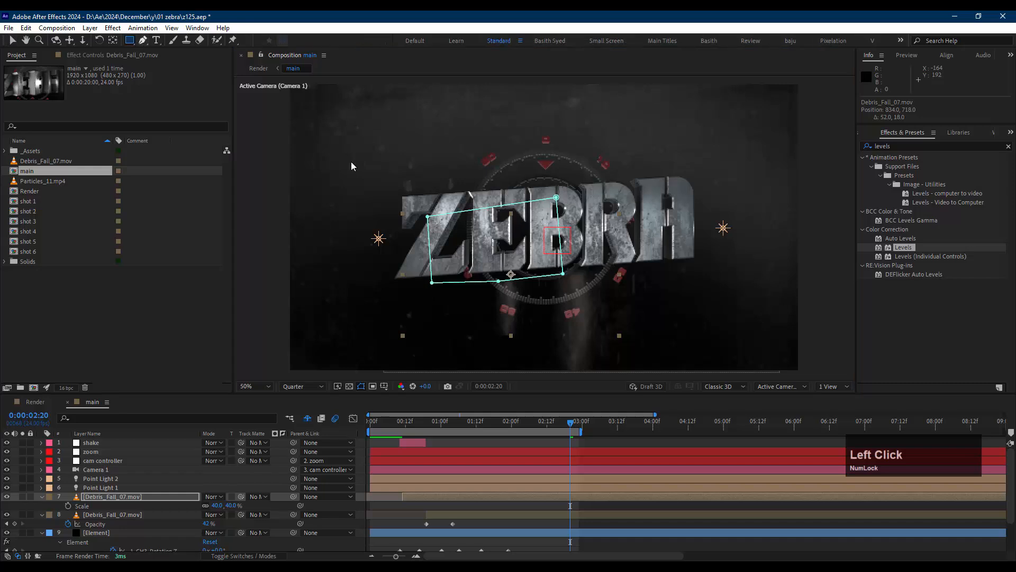
scroll(586, 309, "up", 1)
key("space")
left_click_drag(586, 309, 606, 166)
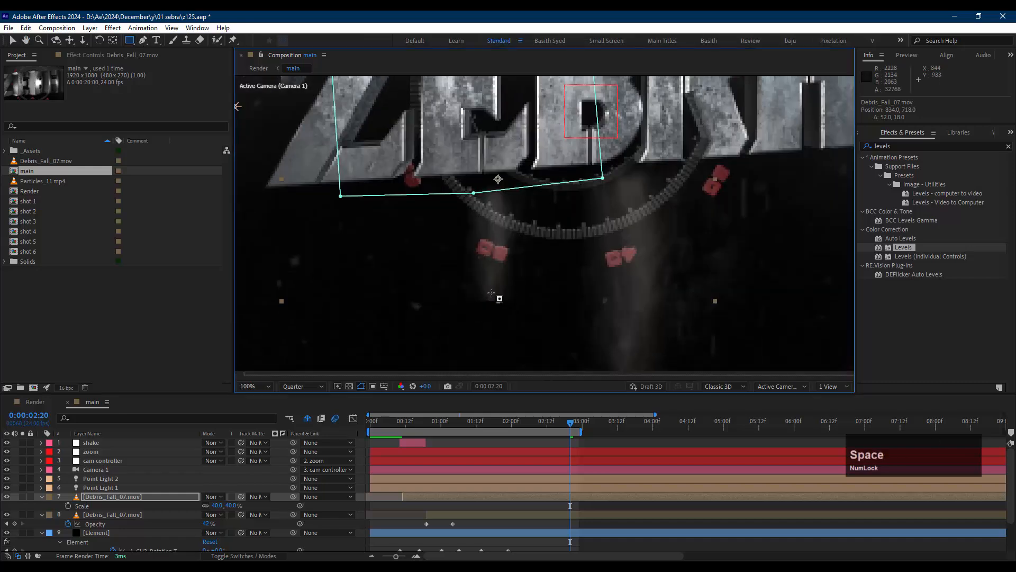
left_click_drag(369, 271, 606, 349)
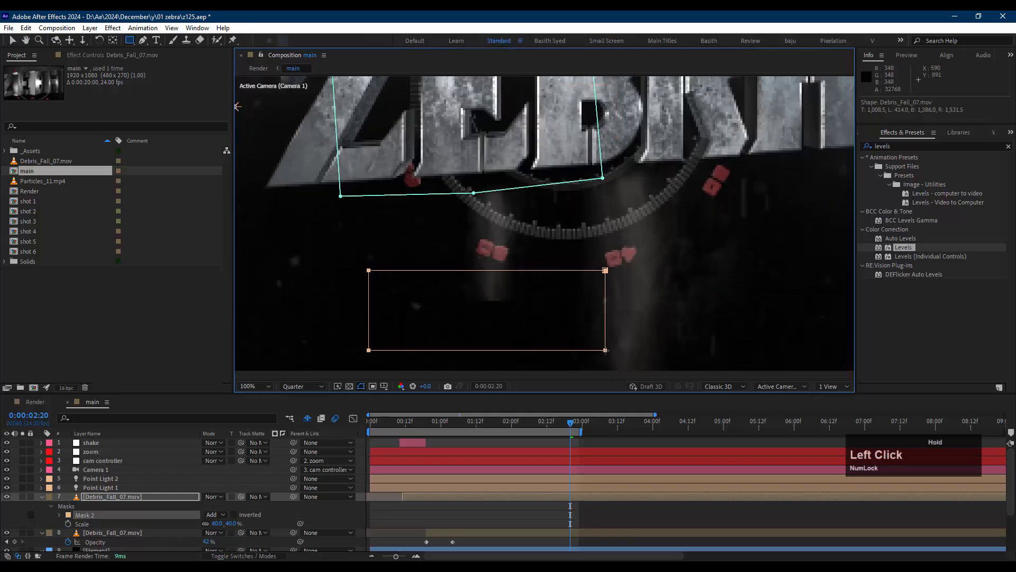
left_click(211, 514)
left_click(240, 462)
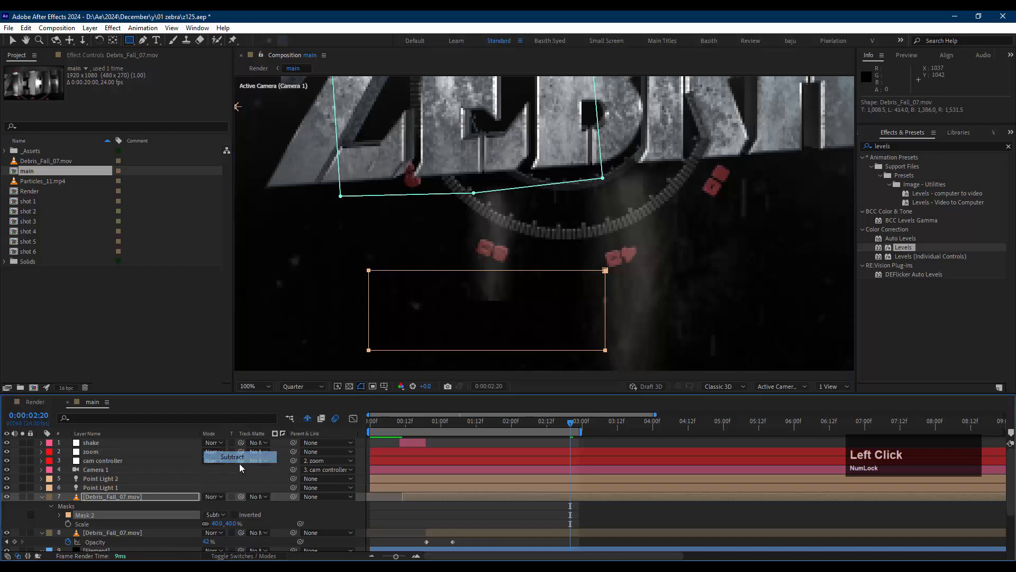
key("f")
left_click_drag(226, 533, 236, 532)
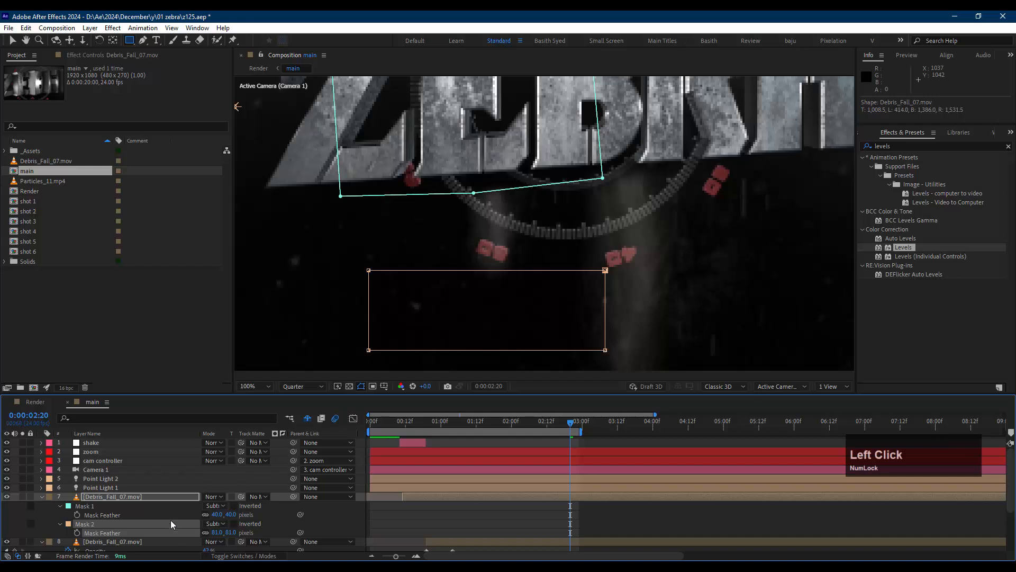
- Lower the upper debris layer's Opacity to 17% at 0:00:02:20
key("t")
left_click_drag(206, 505, 197, 507)
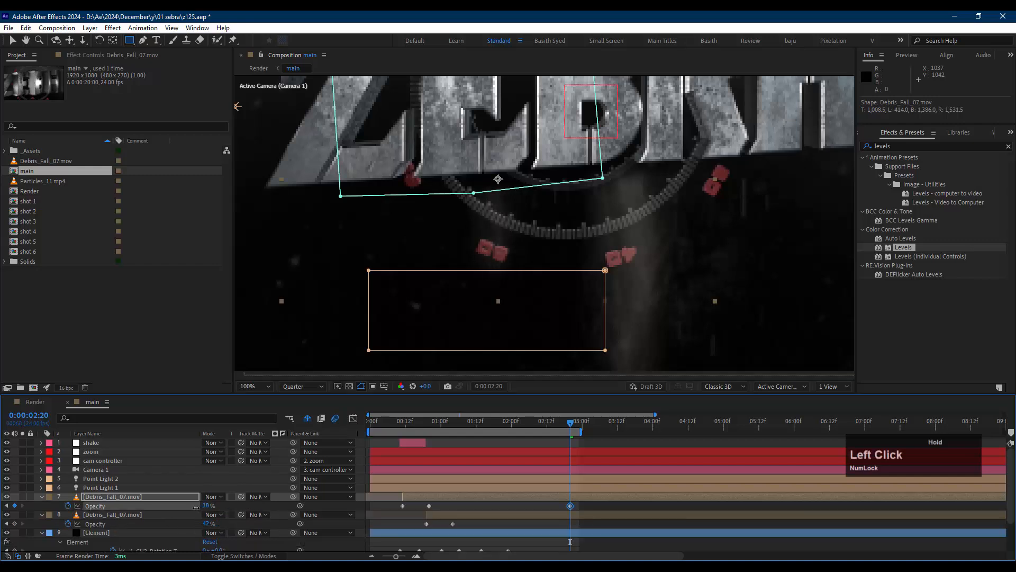
- Set the lower debris layer's Scale to 36% and move it to about 1111, 680 beneath the letters B and R
left_click(163, 514)
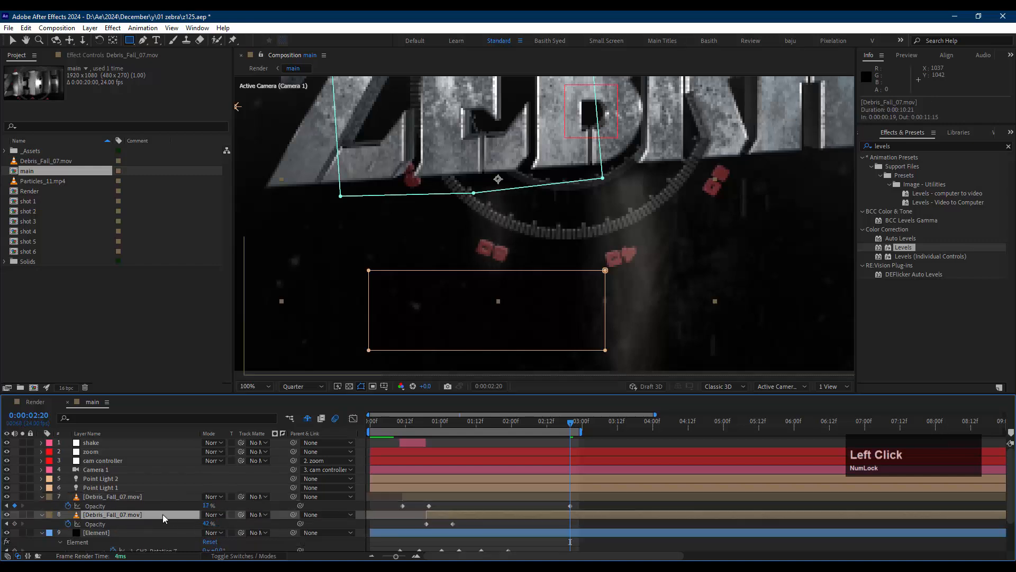
key("s")
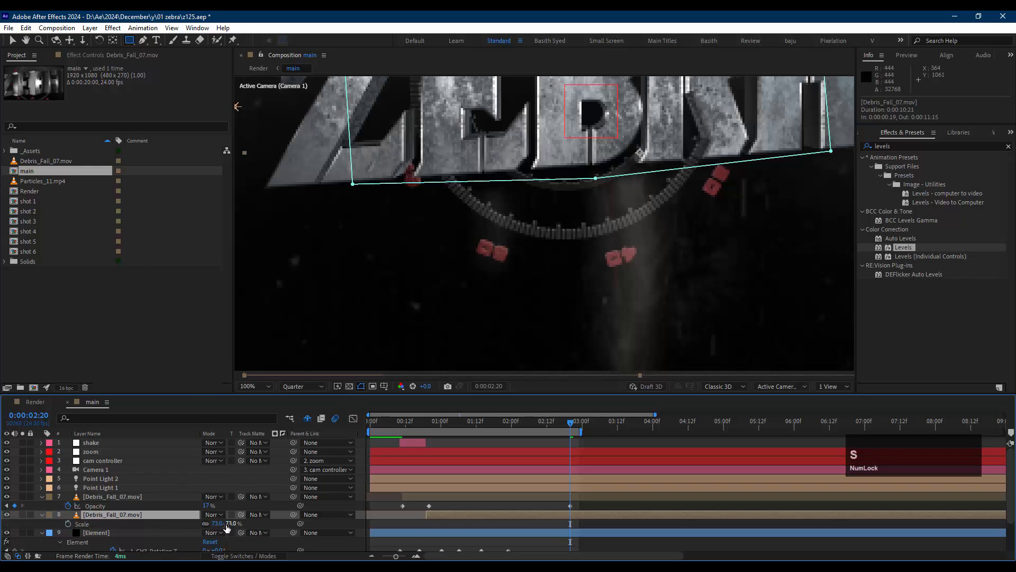
left_click_drag(232, 524, 214, 523)
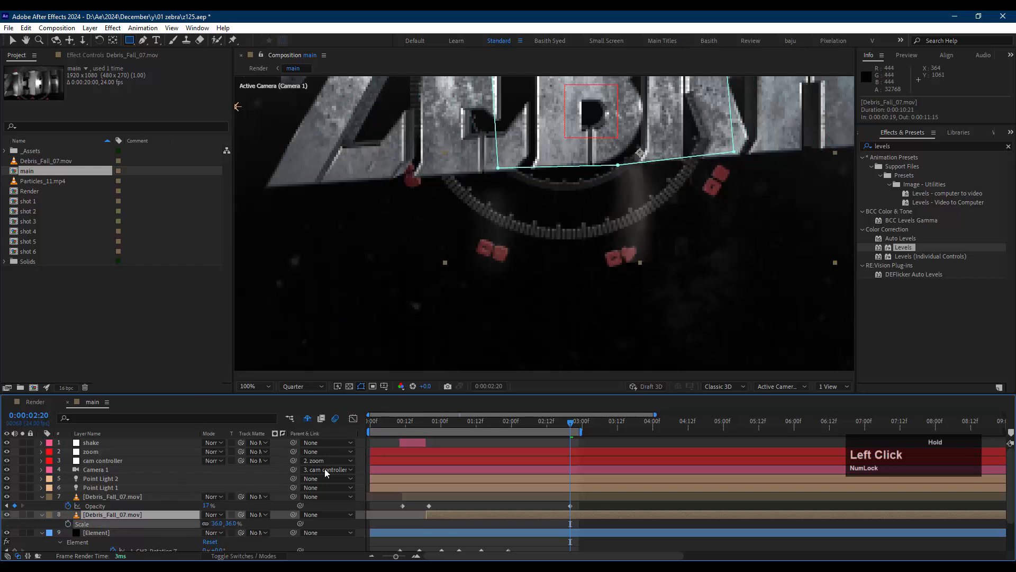
key("v")
mouse_move(631, 236)
left_mouse_down()
mouse_move(639, 263)
mouse_move(634, 240)
left_mouse_up()
key("q")
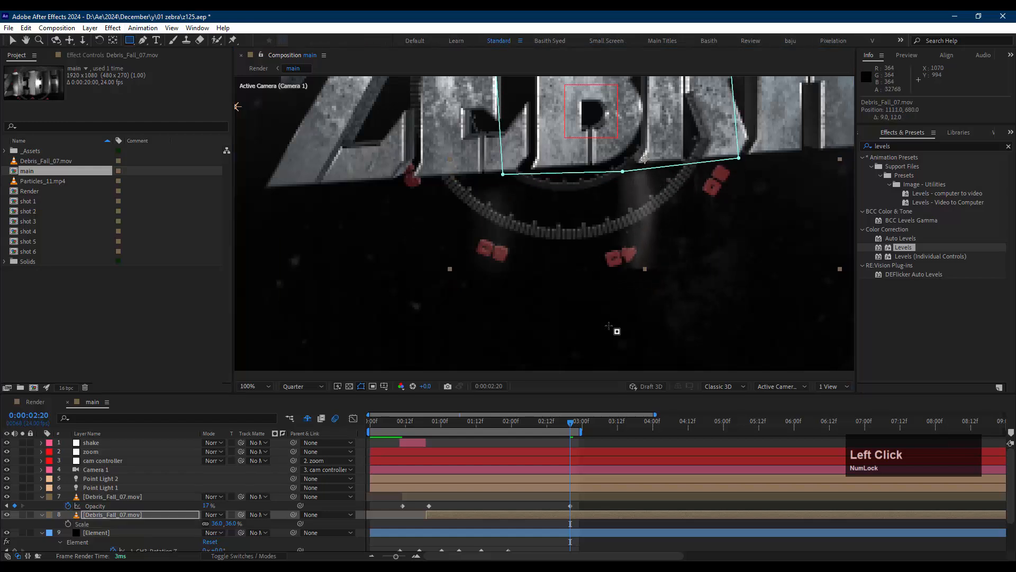
- Draw a rectangular Subtract mask over the lower end of this debris, with a 69-pixel feather
mouse_move(567, 318)
left_mouse_down()
mouse_move(688, 279)
mouse_move(721, 244)
left_mouse_up()
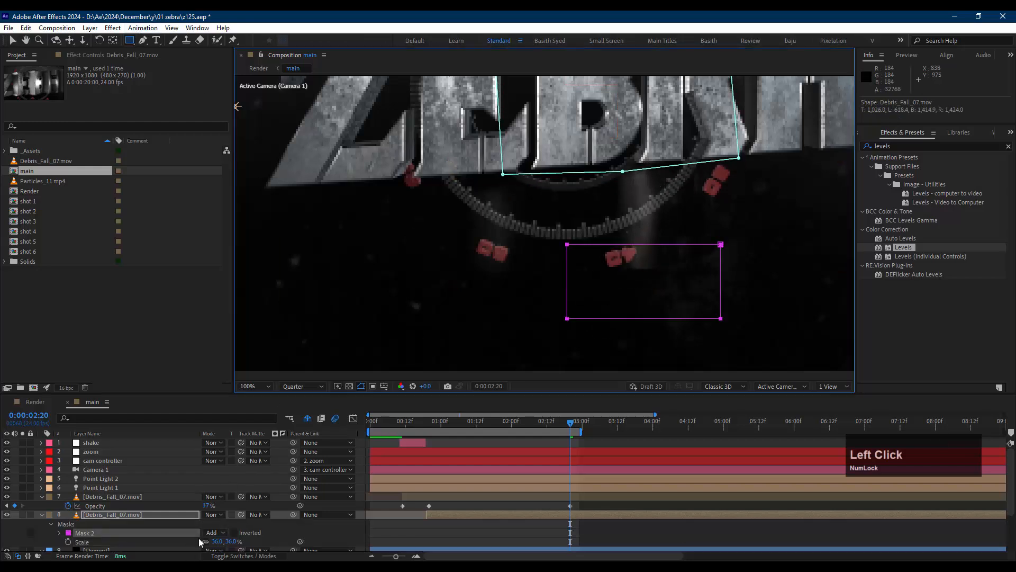
left_click(214, 532)
left_click(227, 474)
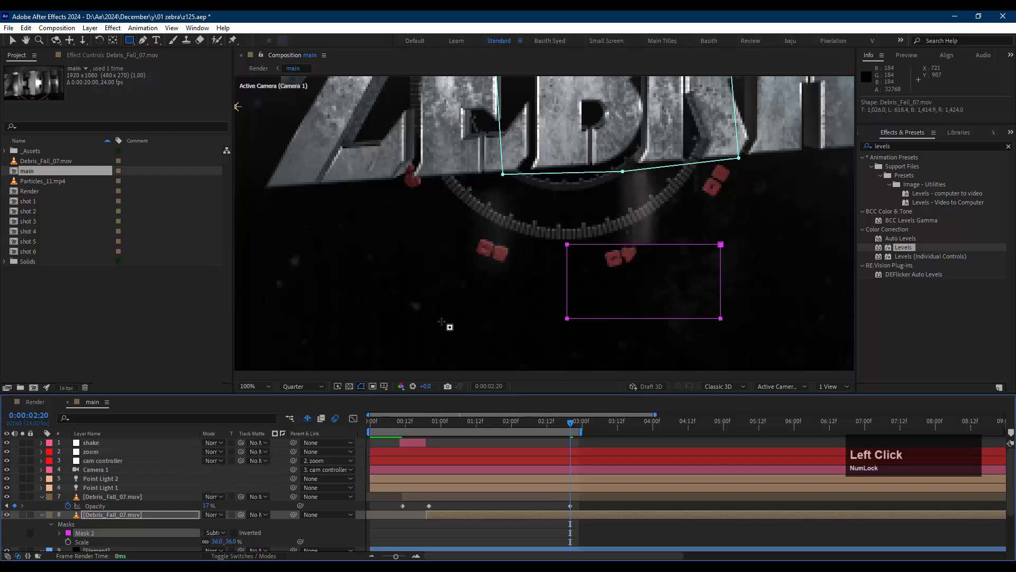
key("f")
scroll(224, 541, "down", 2)
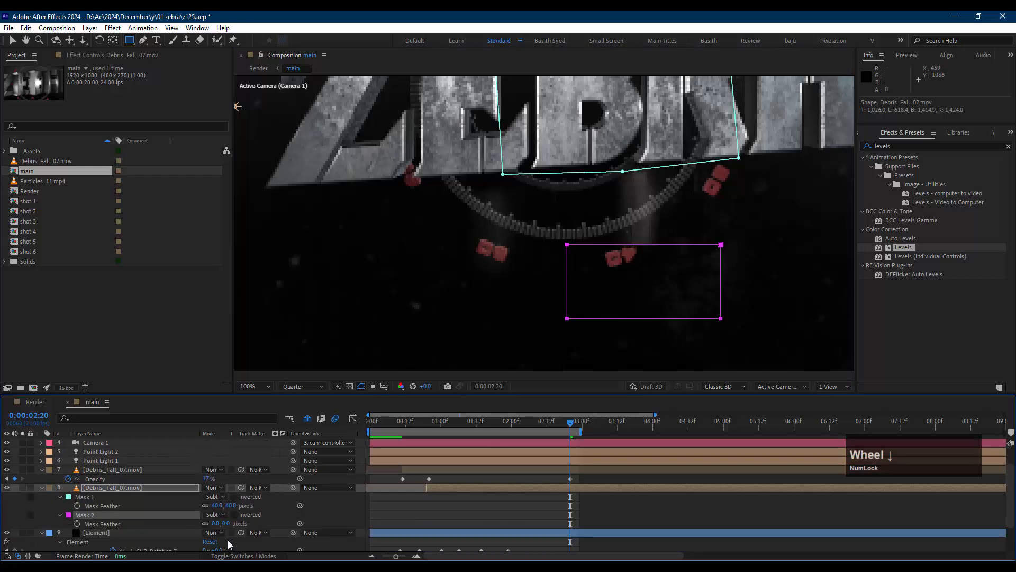
left_click_drag(215, 524, 250, 523)
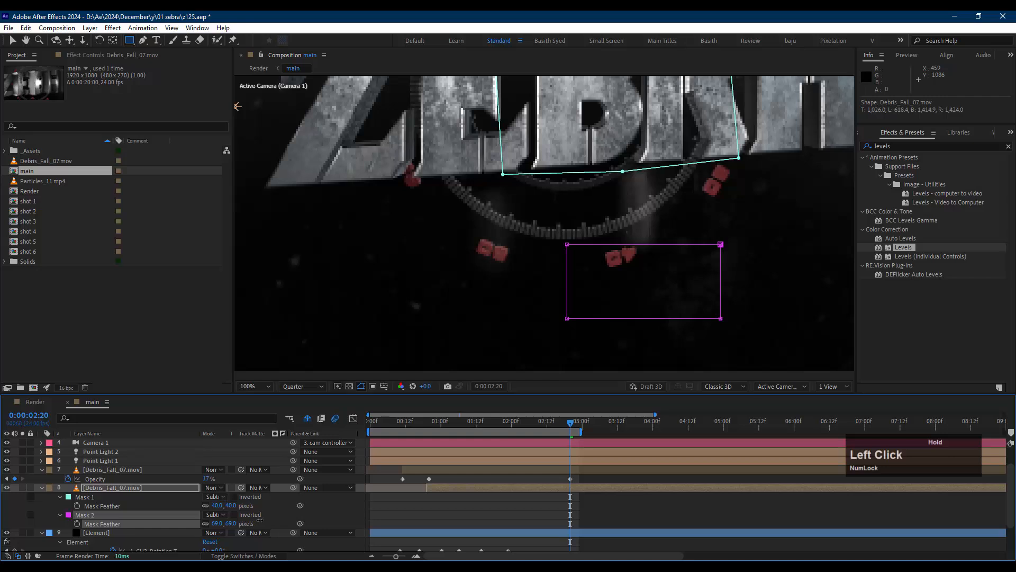
- Try a lower Opacity on the lower debris layer at 0:00:02:20, and remove both debris layers' Opacity keyframes at that time
key("t")
left_click_drag(207, 497, 197, 498)
key("ctrl+z")
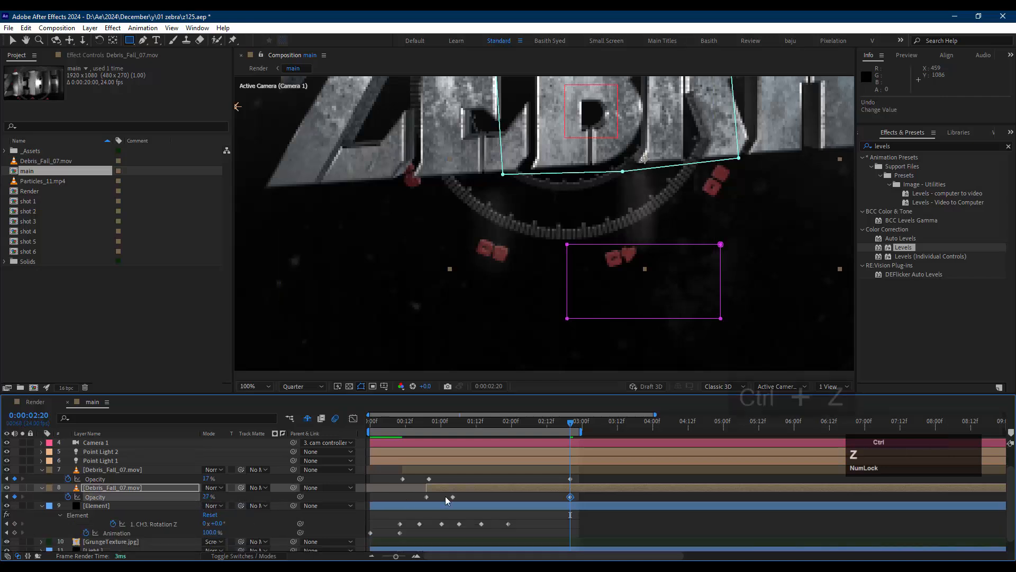
left_click(571, 482)
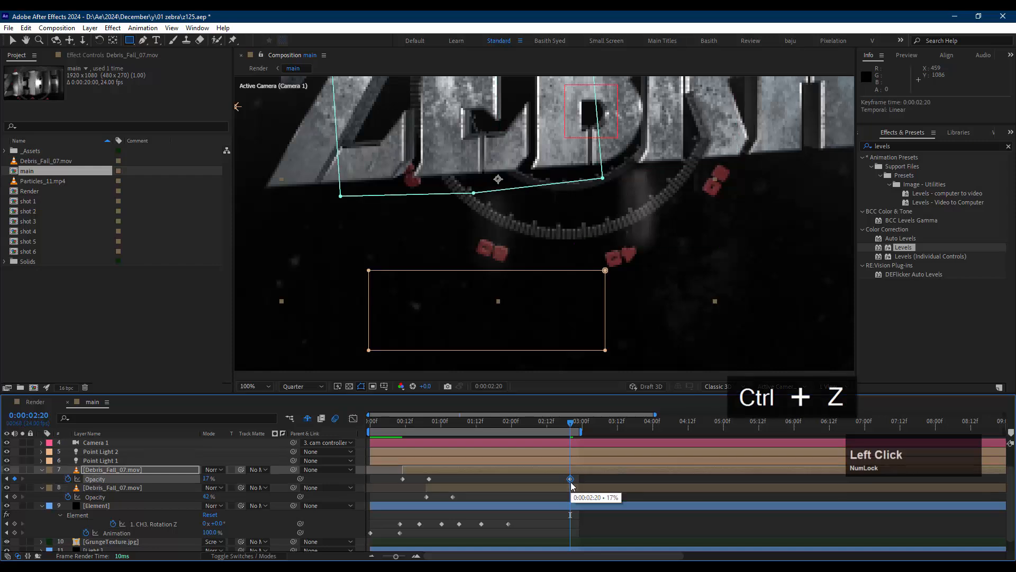
key("ctrl+z")
- Set the second Opacity keyframe to 15% on the upper debris layer and 21% on the lower one, and preview the result
left_click(6, 478)
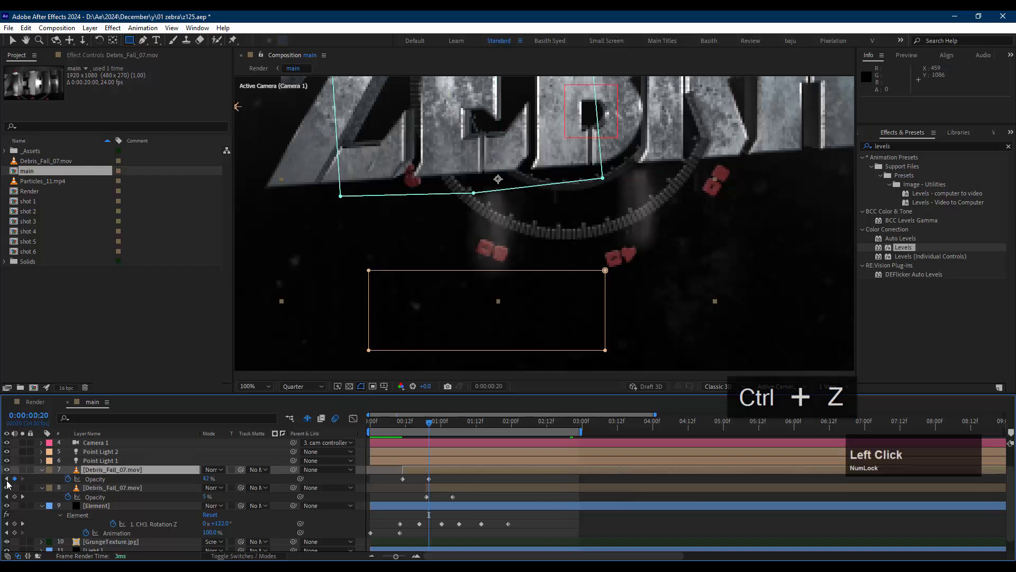
left_click_drag(205, 478, 196, 498)
left_click(22, 496)
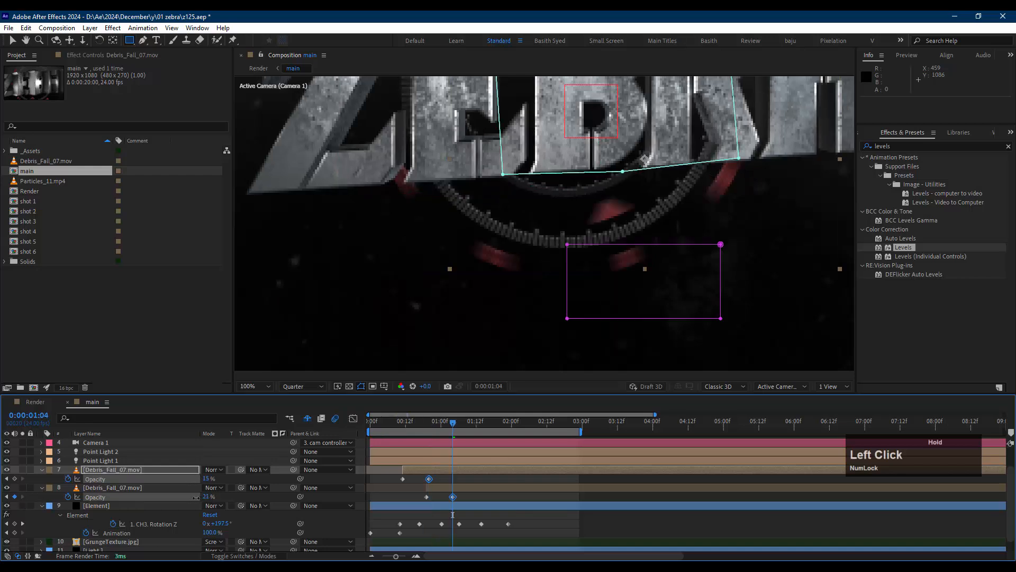
left_click(475, 497)
scroll(649, 296, "down", 2)
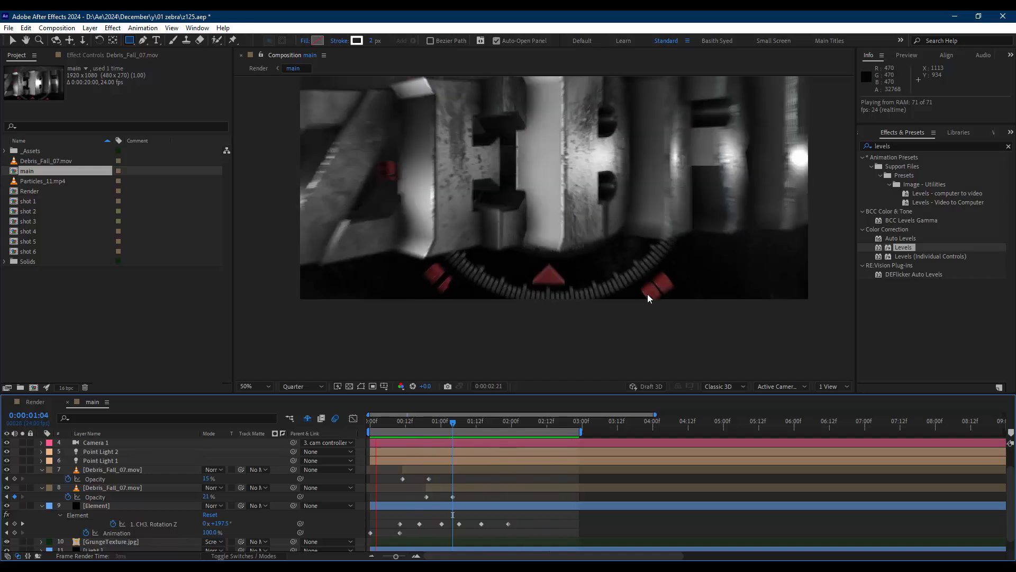
left_click(648, 295)
key("space")
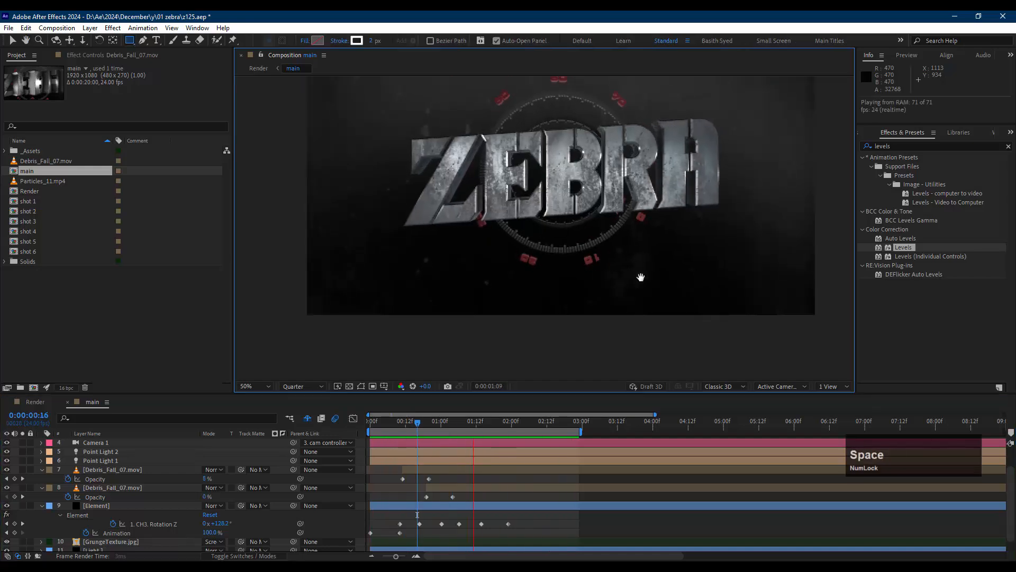
- Raise the middle vertex on the lower edge of each debris layer's title mask, beneath the B and the E
scroll(658, 272, "up", 2)
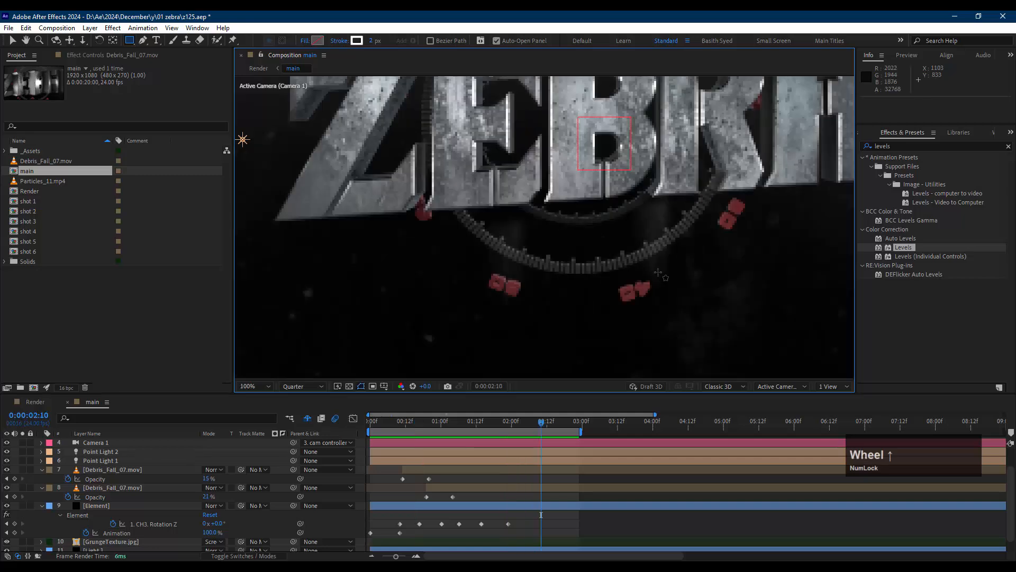
left_click(658, 186)
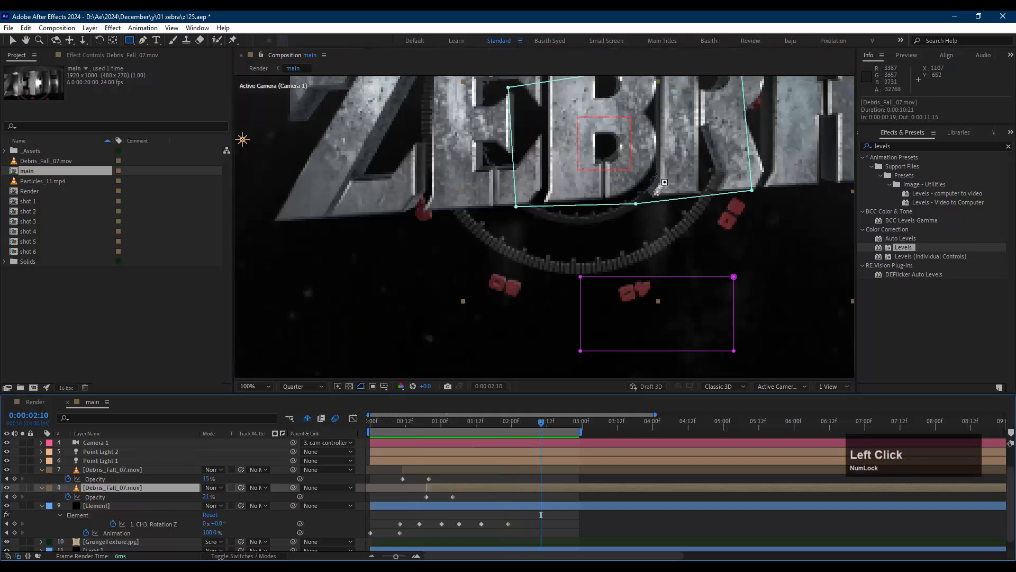
key("v")
left_click_drag(635, 204, 639, 196)
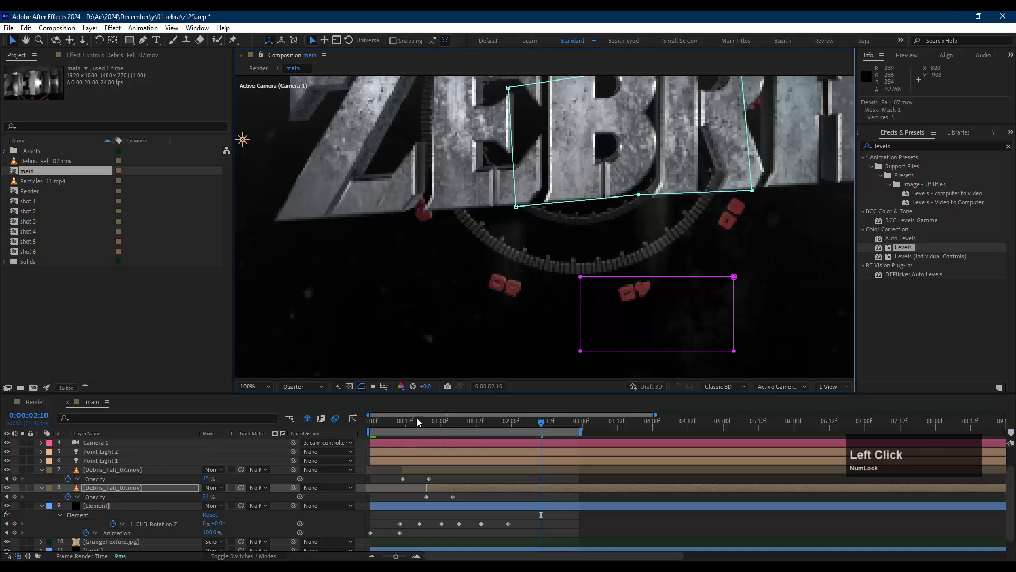
left_click(112, 469)
left_click_drag(491, 225, 494, 205)
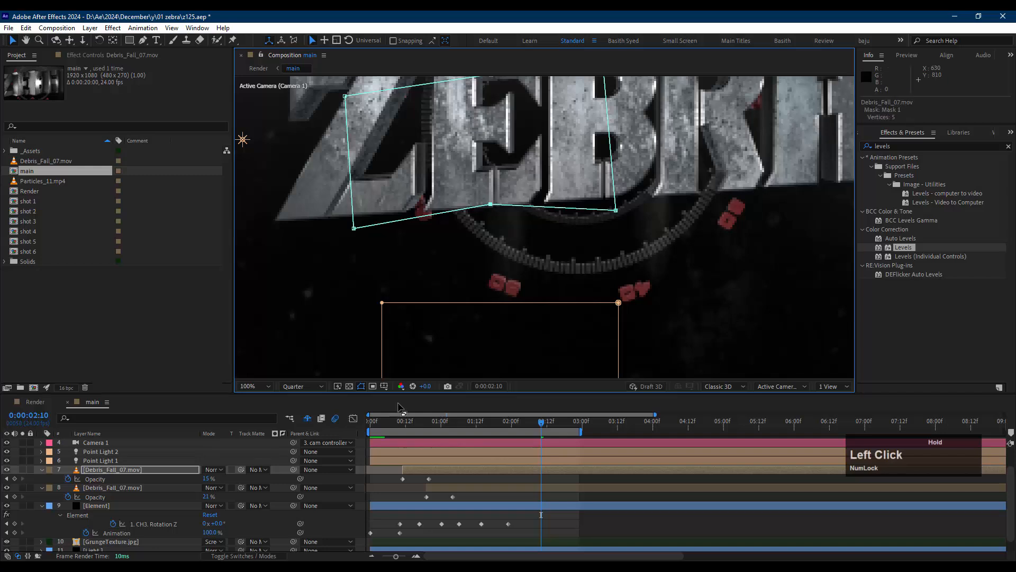
- Try slipping the upper debris layer's footage with the Pan Behind tool at 0:00:01:04, and undo the slip
left_click(450, 474)
left_click(452, 421)
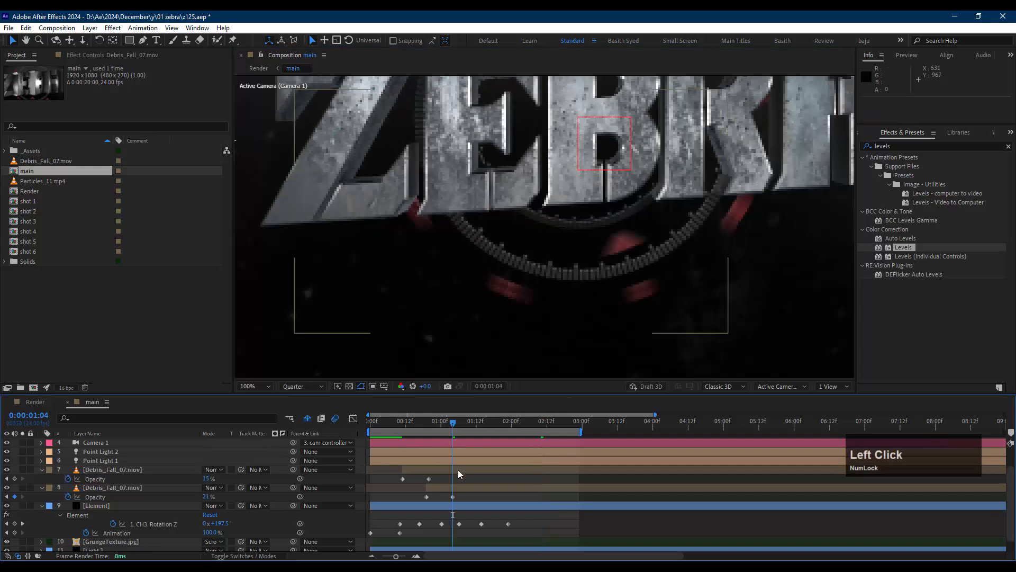
left_click(459, 469)
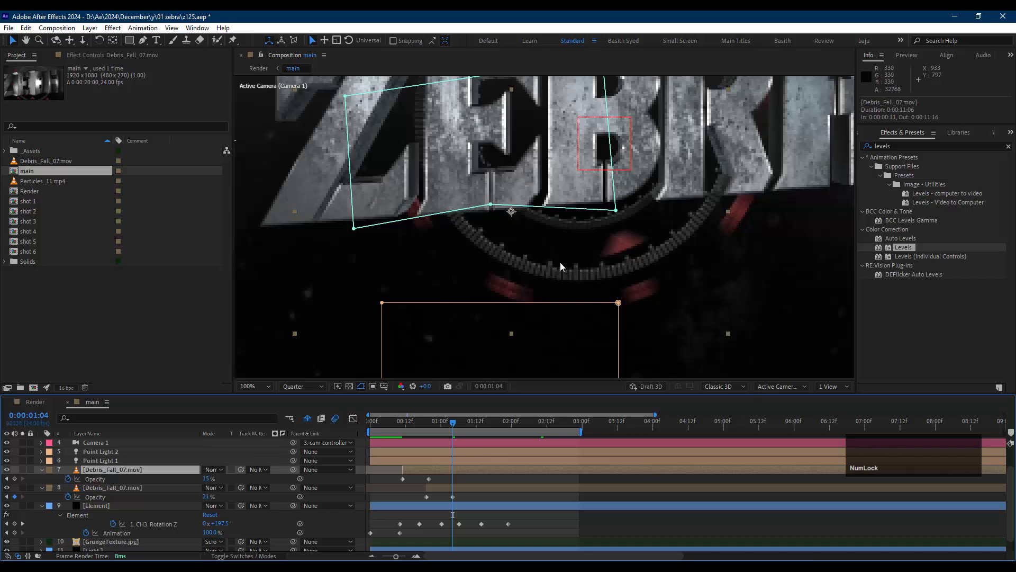
key("y")
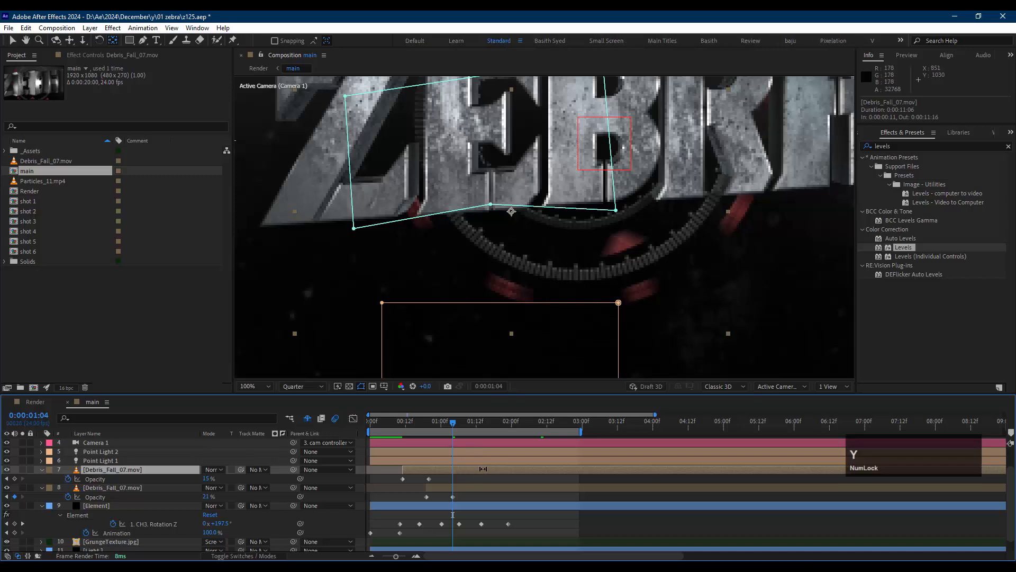
left_click_drag(483, 469, 475, 470)
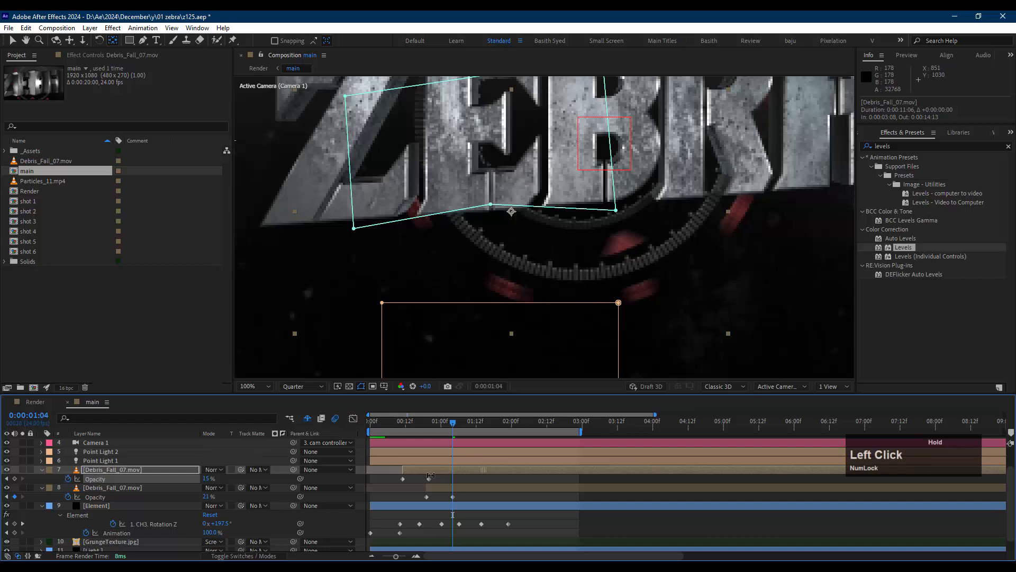
key("ctrl+z")
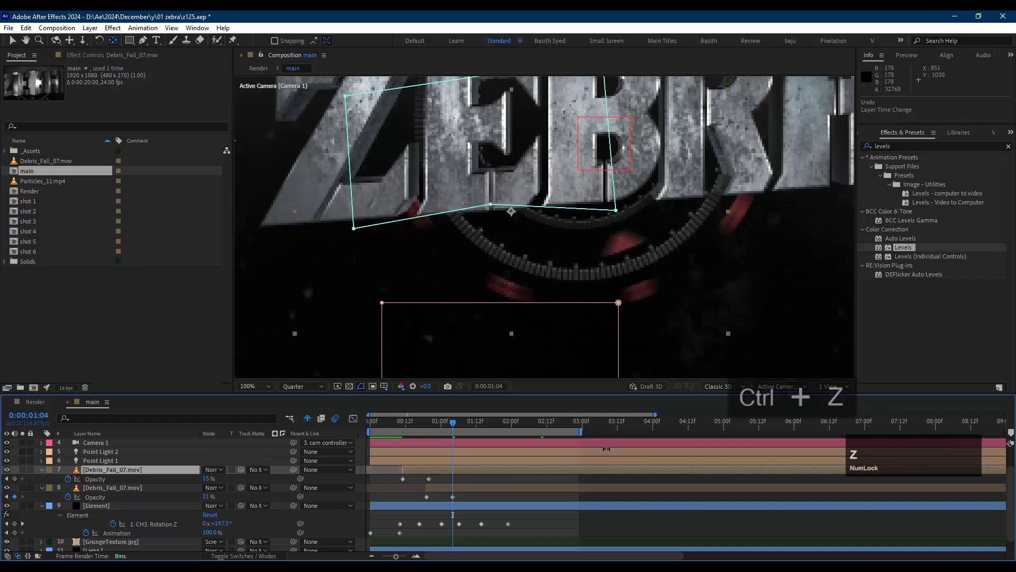
- Trim the out points of both debris layers to 0:00:04:16
left_click_drag(605, 424, 700, 429)
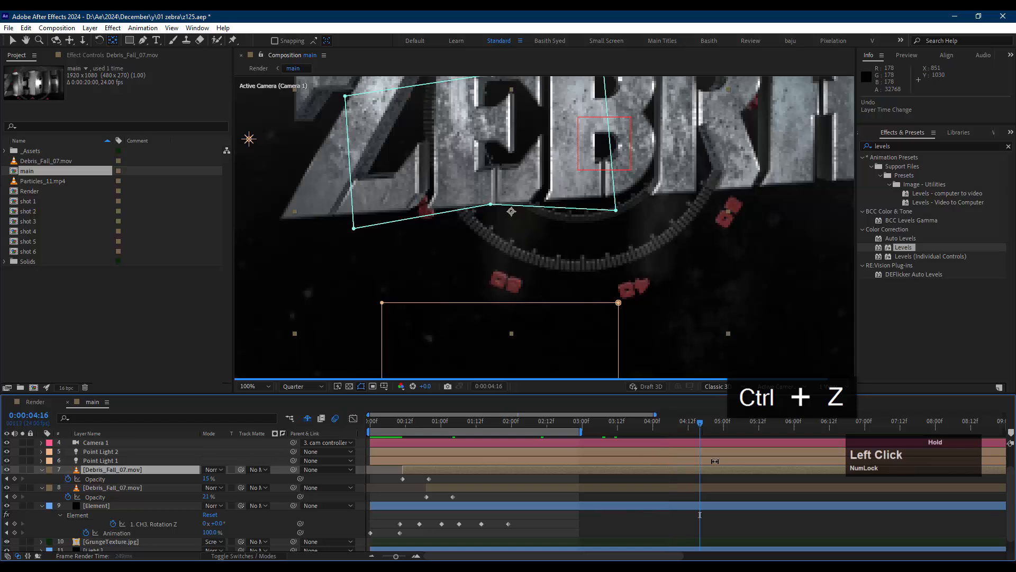
key("space")
key("bracketright")
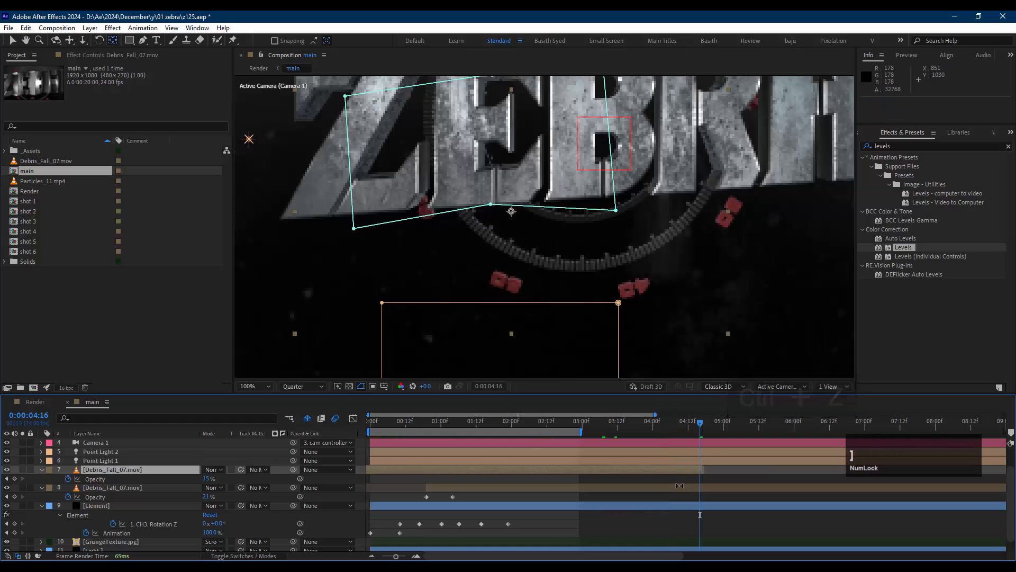
key("ctrl+z")
key("alt+bracketright")
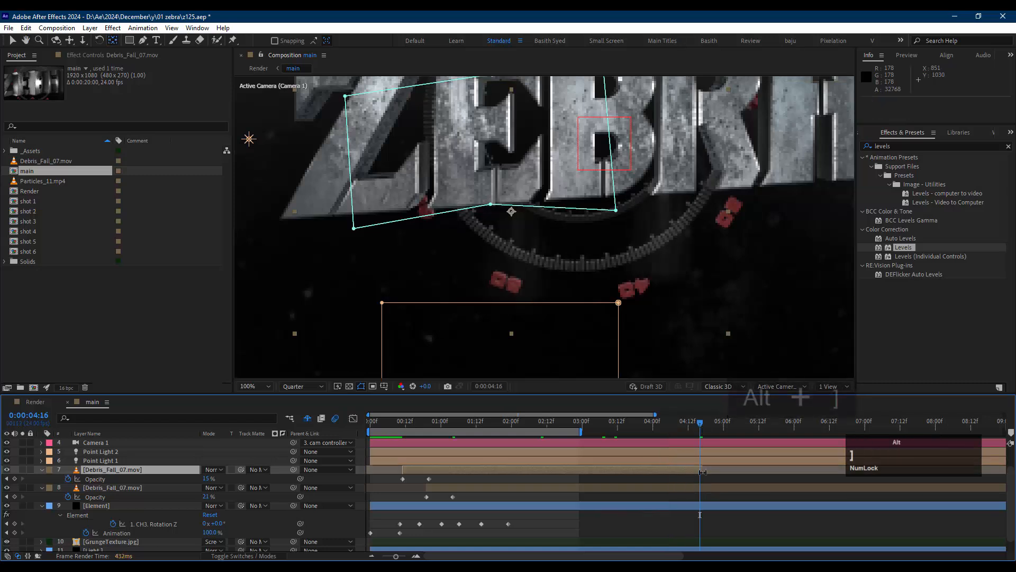
left_click(711, 489)
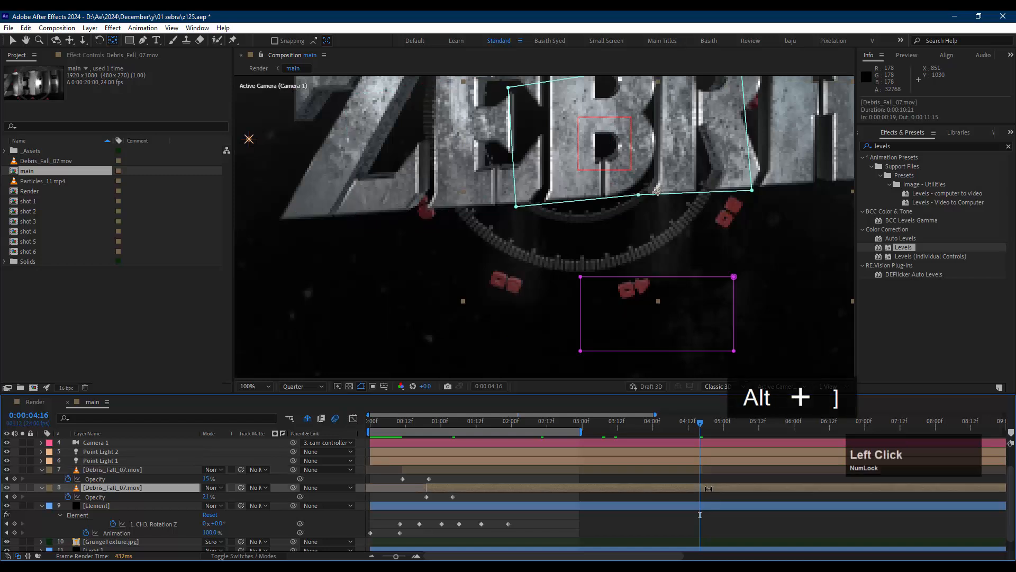
key("alt+bracketright")
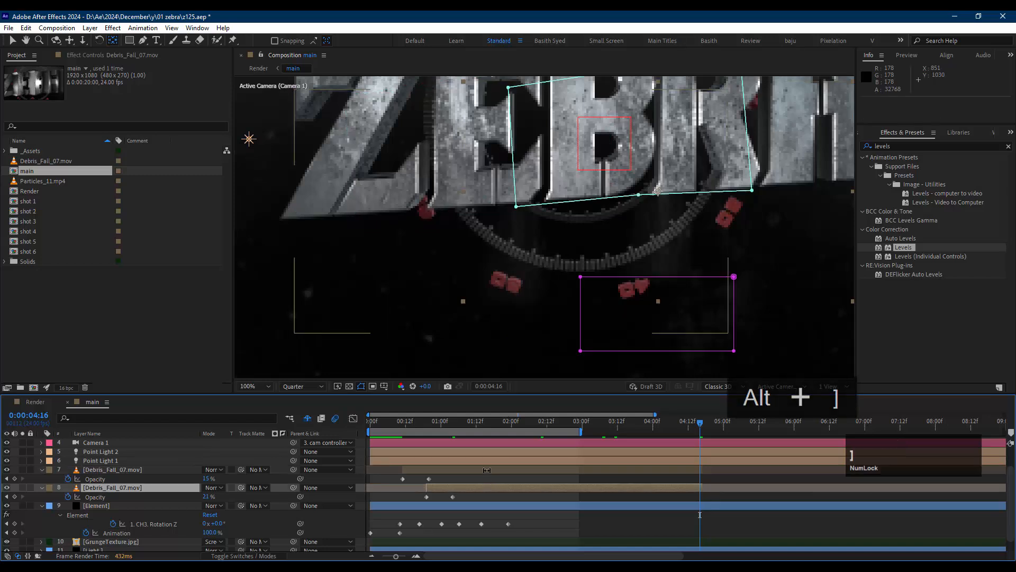
- Slip the upper debris layer's footage so its source range runs from 0:00:05:07 to 0:00:09:12
left_click(488, 471)
key("i")
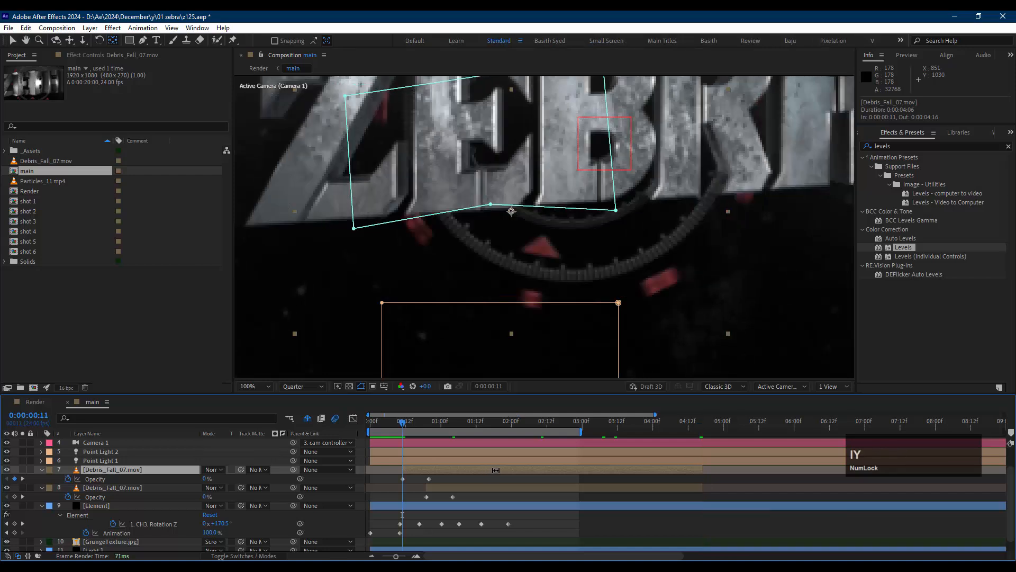
left_click_drag(487, 470, 478, 470)
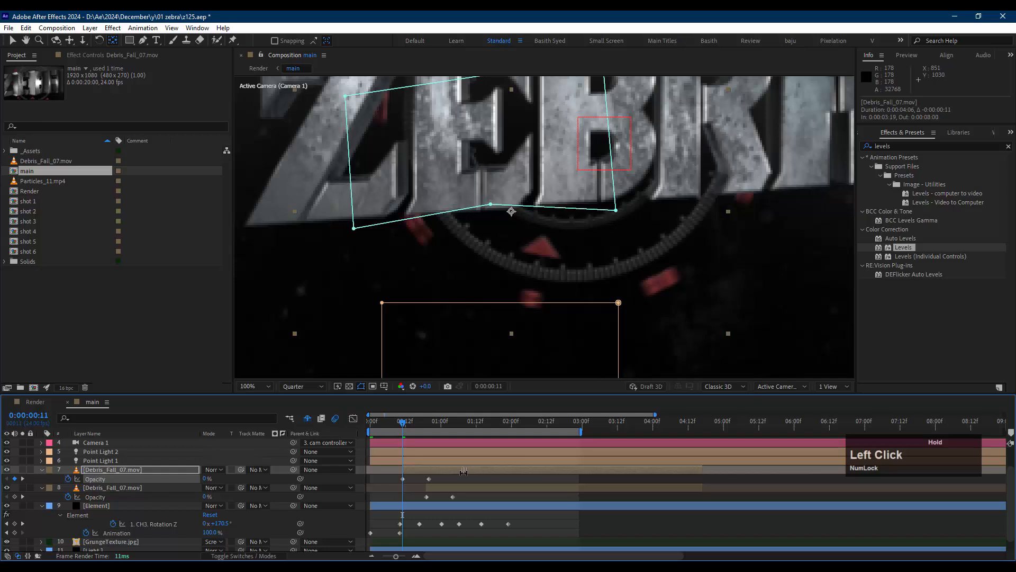
left_click(439, 430)
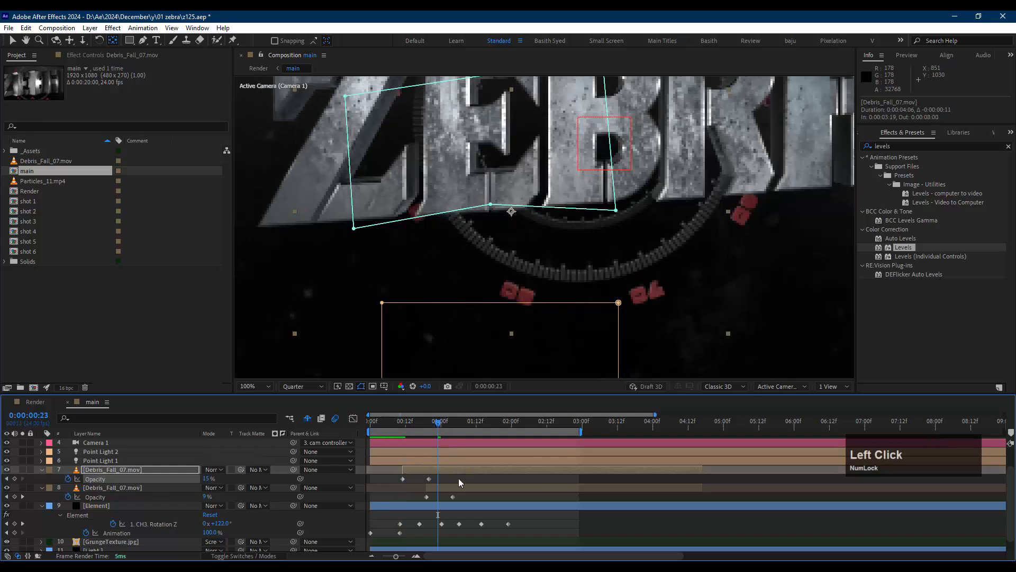
left_click_drag(464, 470, 443, 469)
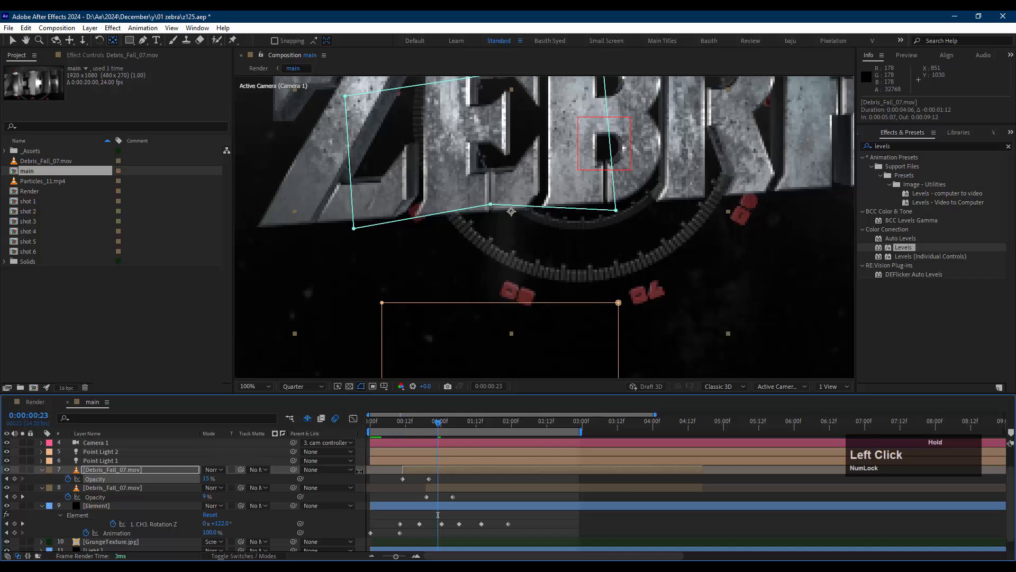
- Slip the lower debris layer's footage so its source range runs from 0:00:04:16 to 0:00:08:13
left_click(471, 487)
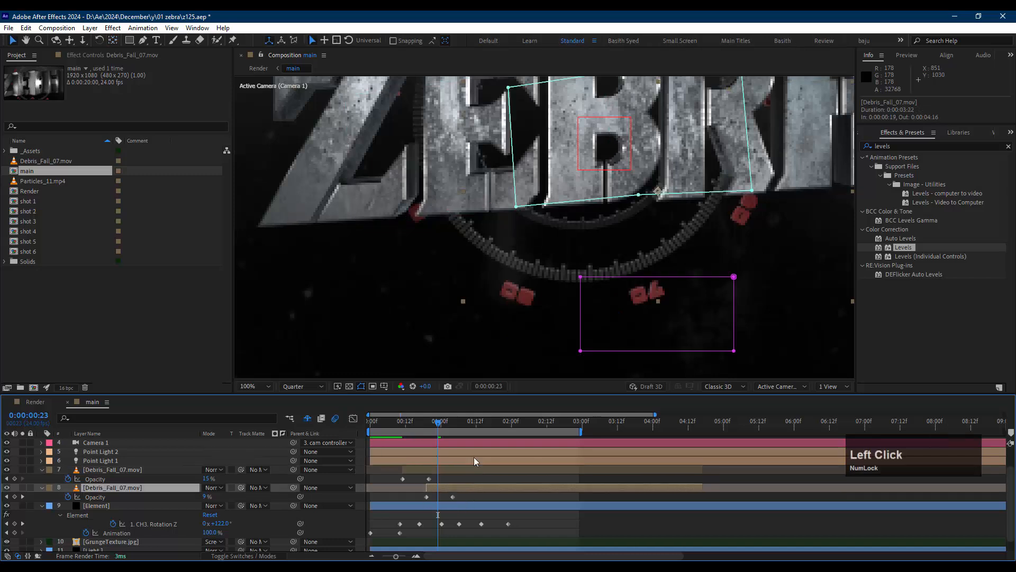
left_click(477, 424)
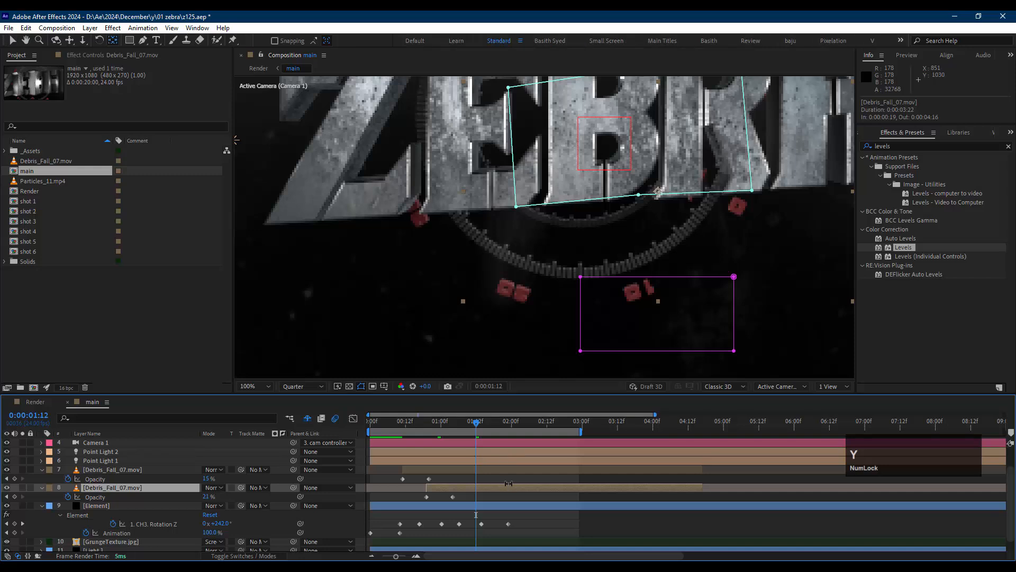
left_click_drag(503, 486, 482, 487)
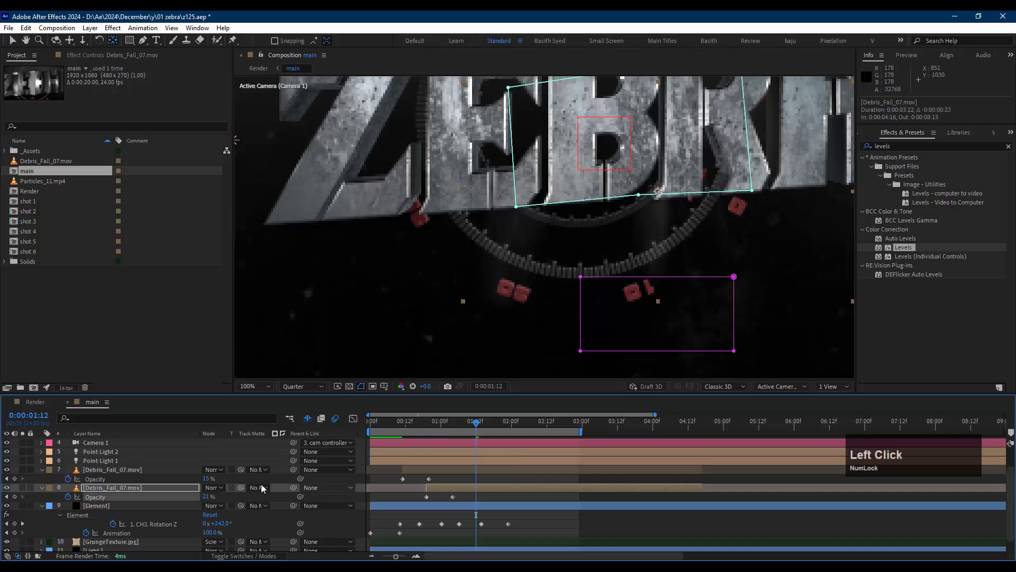
- Stretch the lower debris layer to a Scale of 36, 83%, move it to 1075, 659, and preview the result
key("s")
left_click(218, 505)
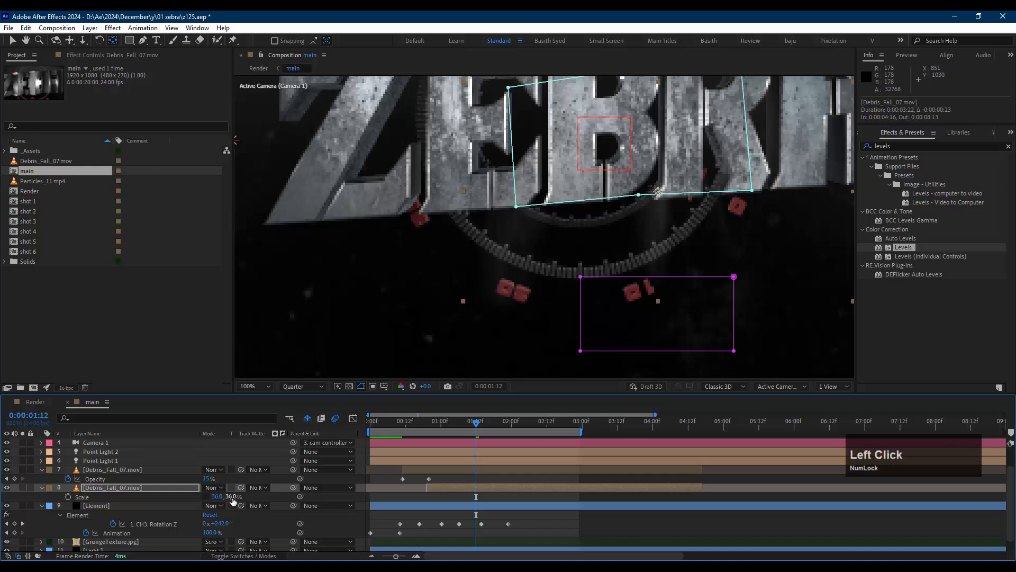
left_click_drag(231, 499, 255, 496)
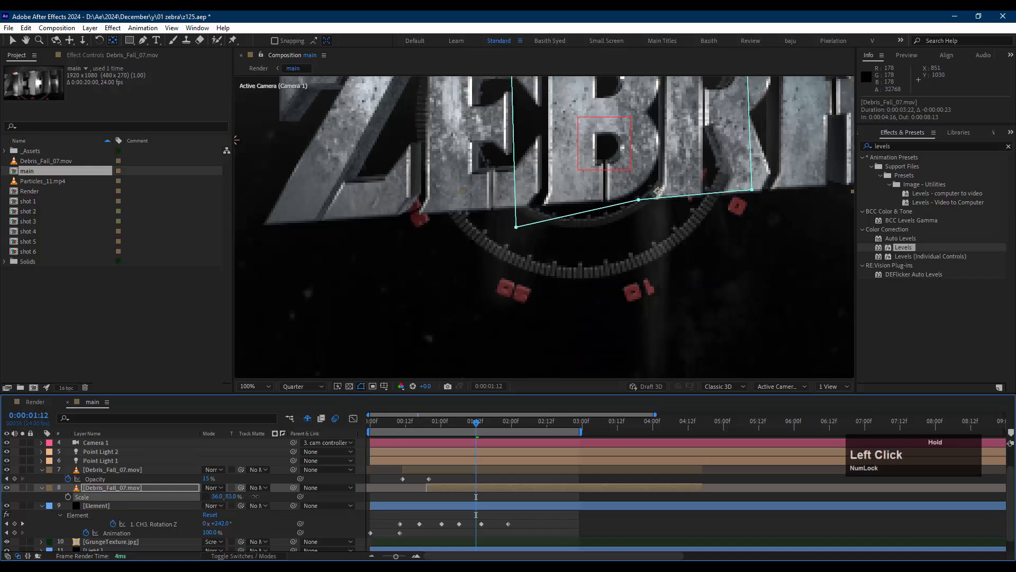
left_click_drag(643, 287, 623, 277)
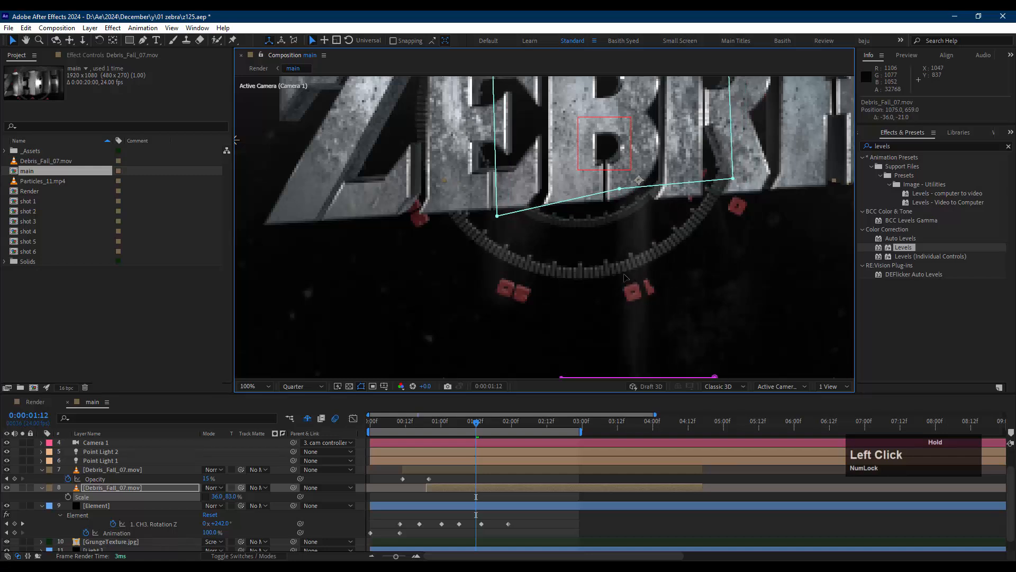
left_click(487, 497)
scroll(608, 227, "down", 2)
key("space")
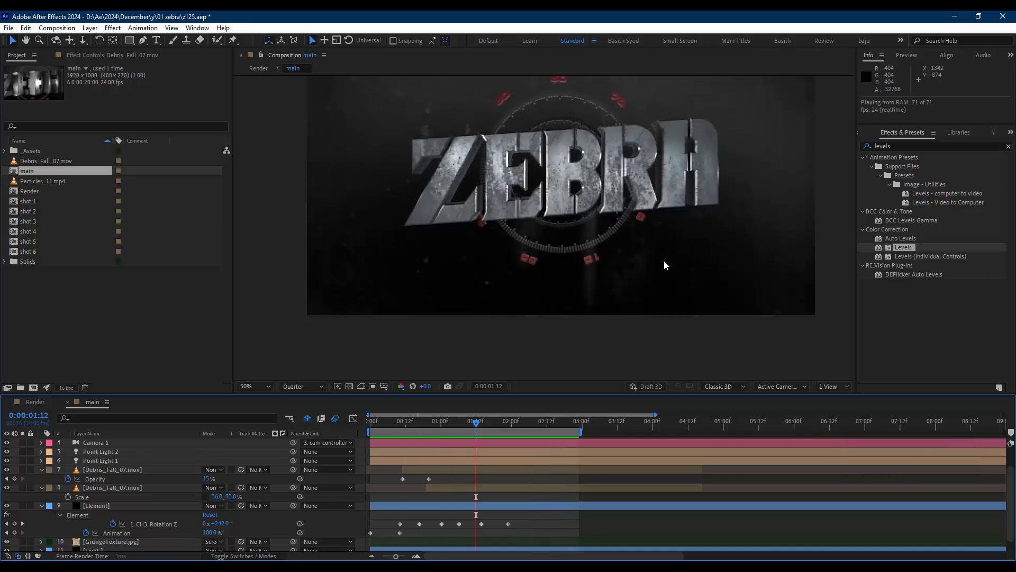
scroll(665, 264, "up", 1)
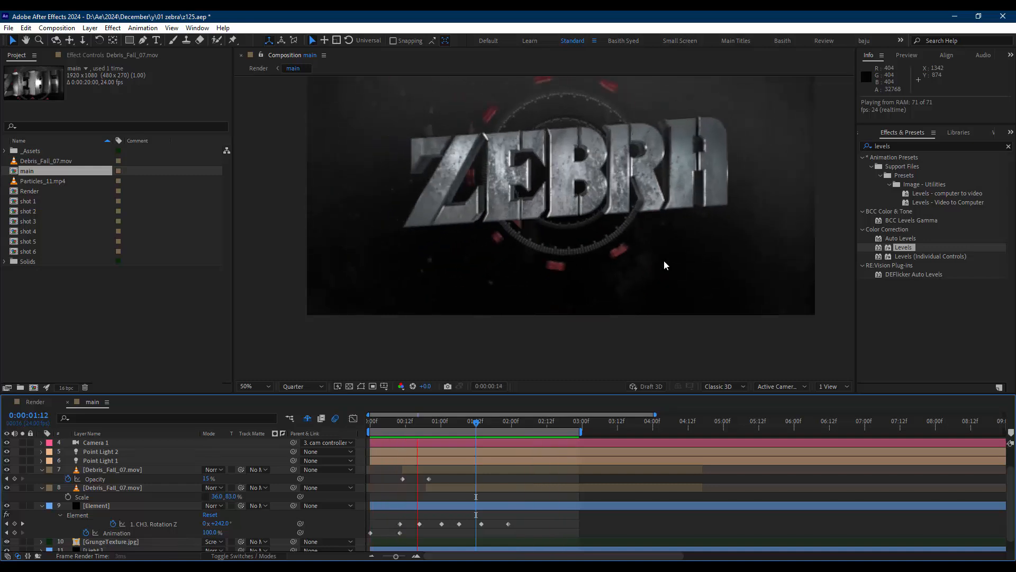
key("space")
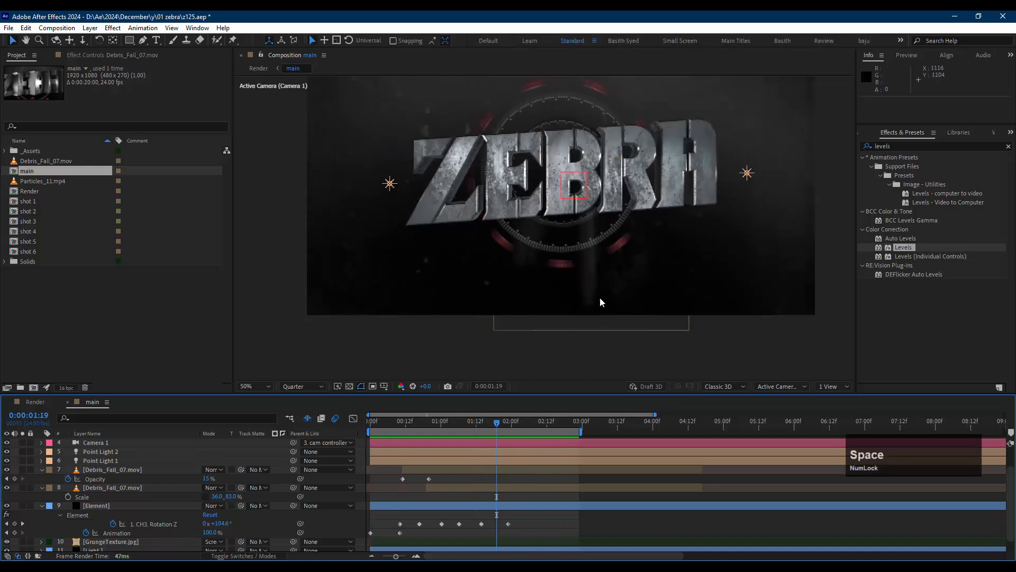
- Move the lower debris layer to 1213, 641, beneath the R, and preview the animation with the full frame fitted in view
left_click(484, 468)
left_click(487, 488)
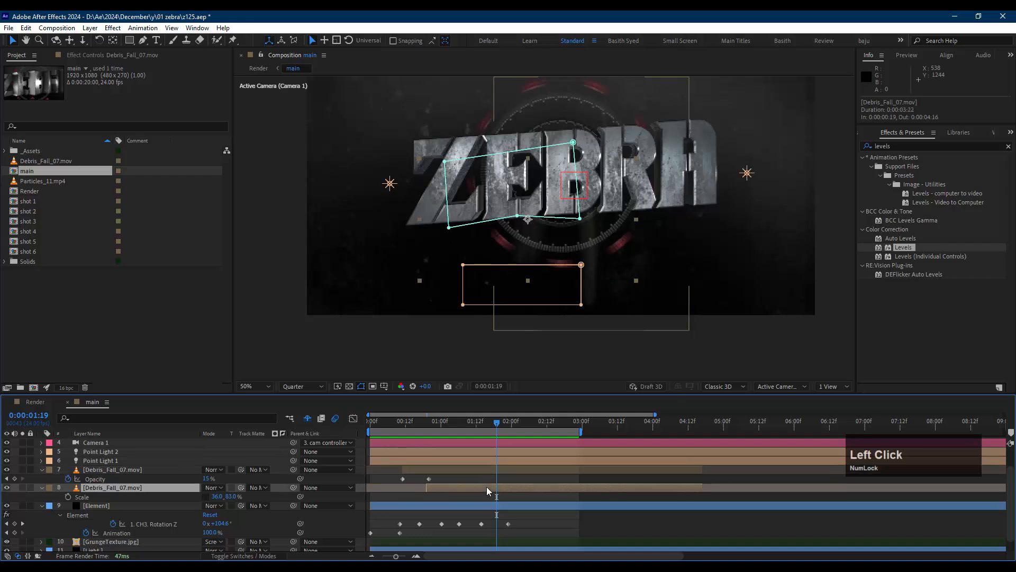
left_click_drag(617, 242, 668, 273)
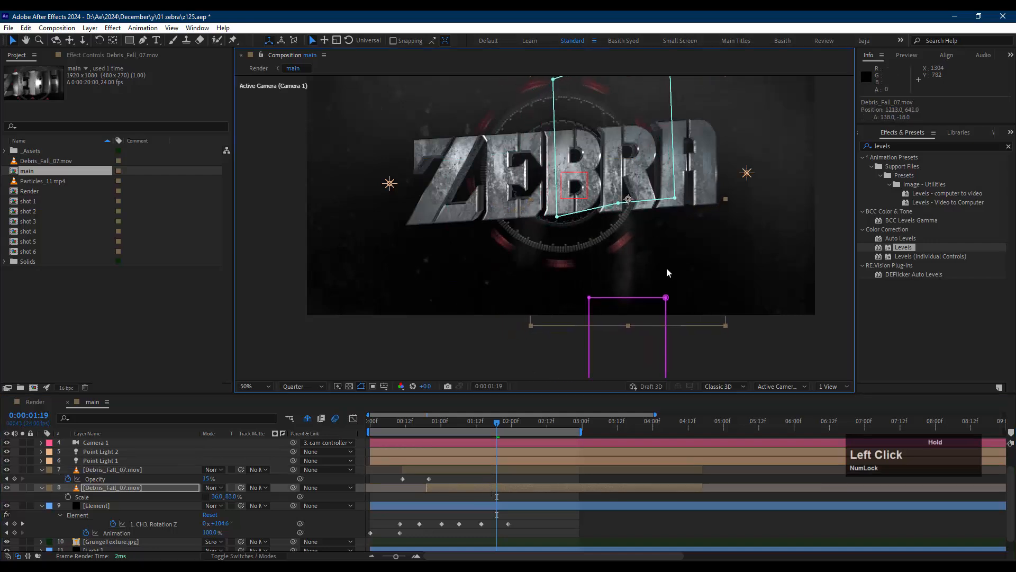
key("space")
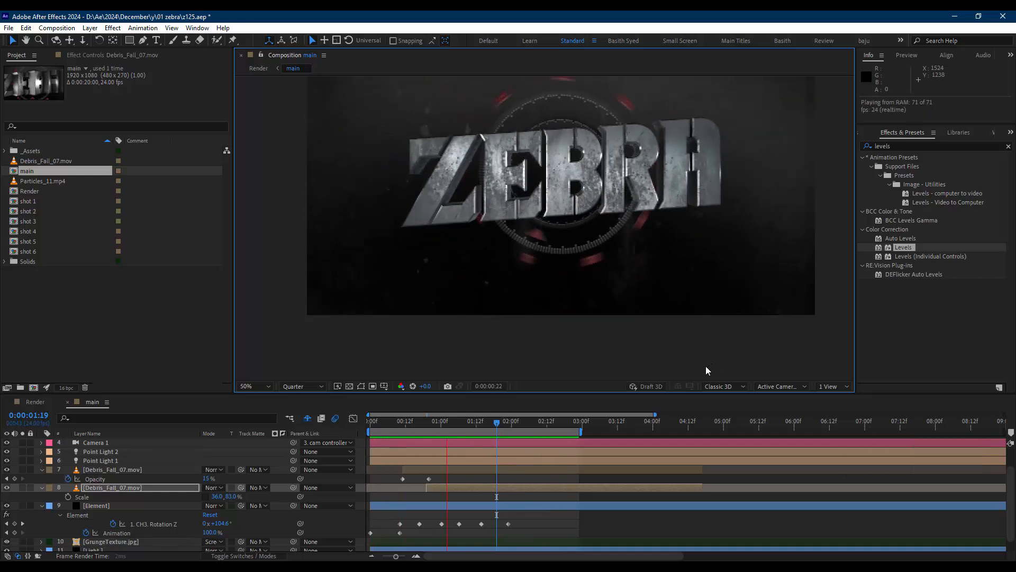
key("KP_Divide")
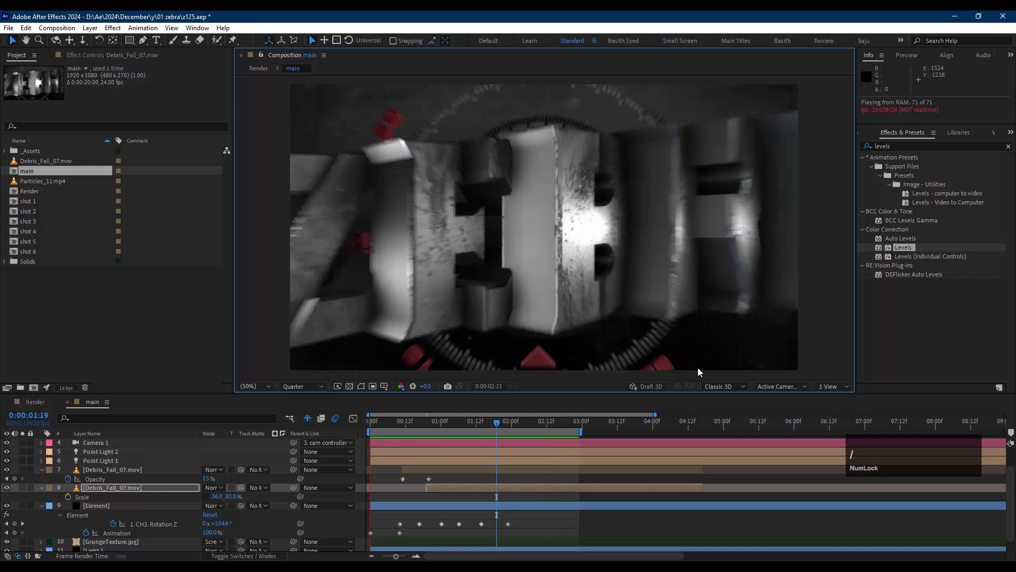
key("space")
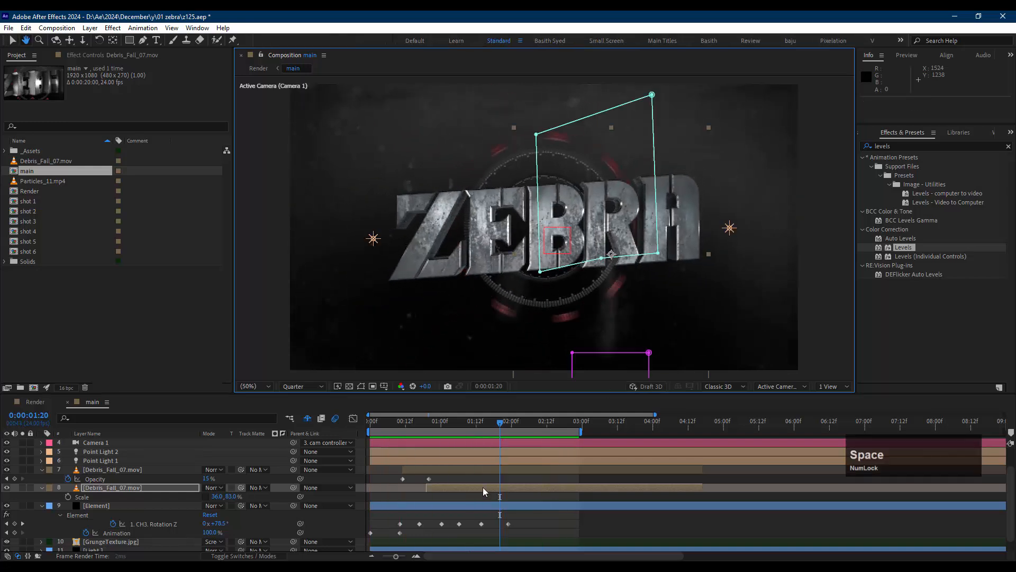
- Pull the upper-left vertex of the lower debris layer's Mask 2 up and outward, set its feather to 93 pixels, and preview
left_click(507, 487)
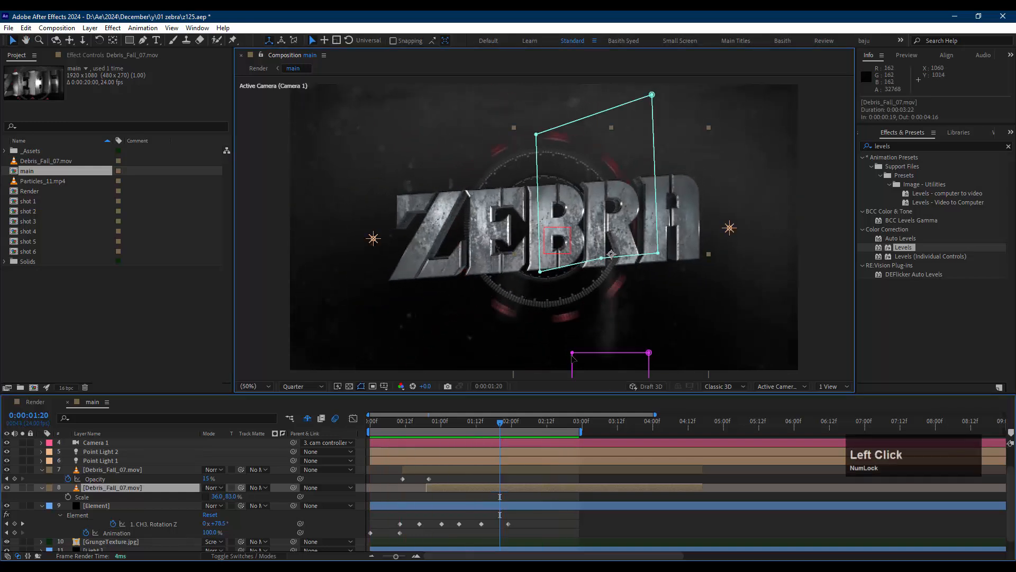
left_click_drag(573, 352, 559, 324)
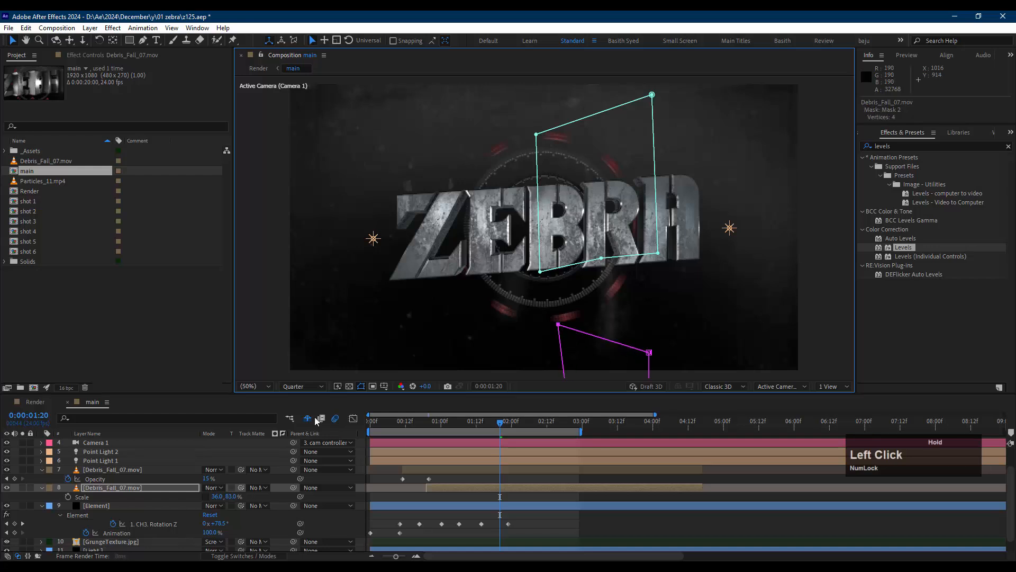
key("f")
left_click_drag(230, 524, 241, 524)
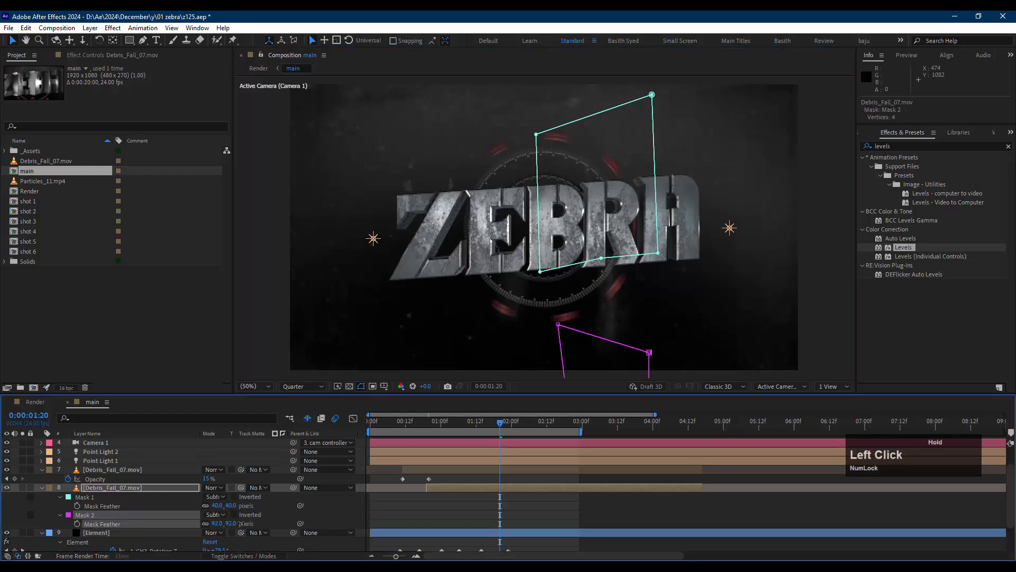
left_click(464, 511)
key("space")
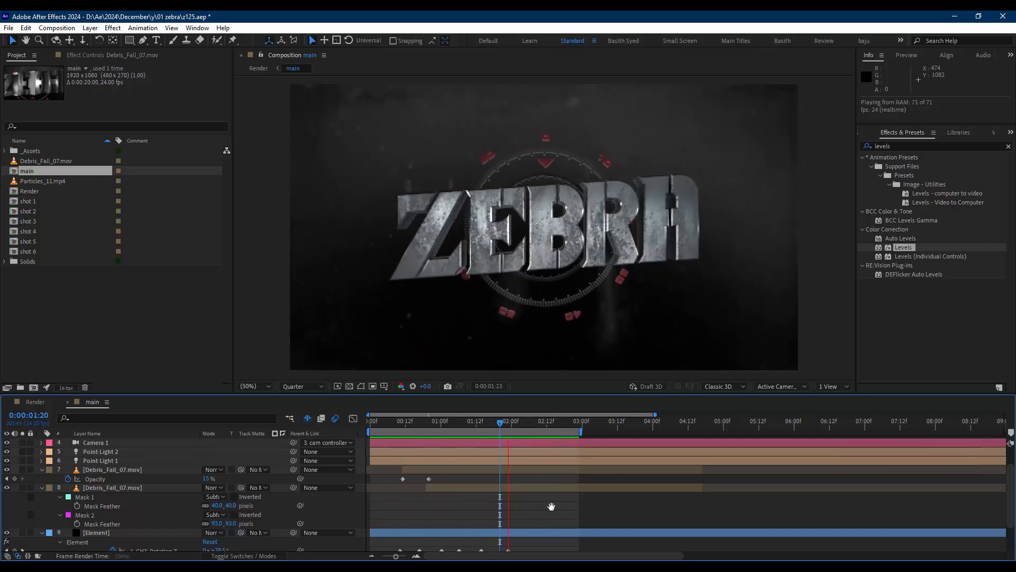
key("space")
- Save the project and clear the selection in the project's item list
key("ctrl+s")
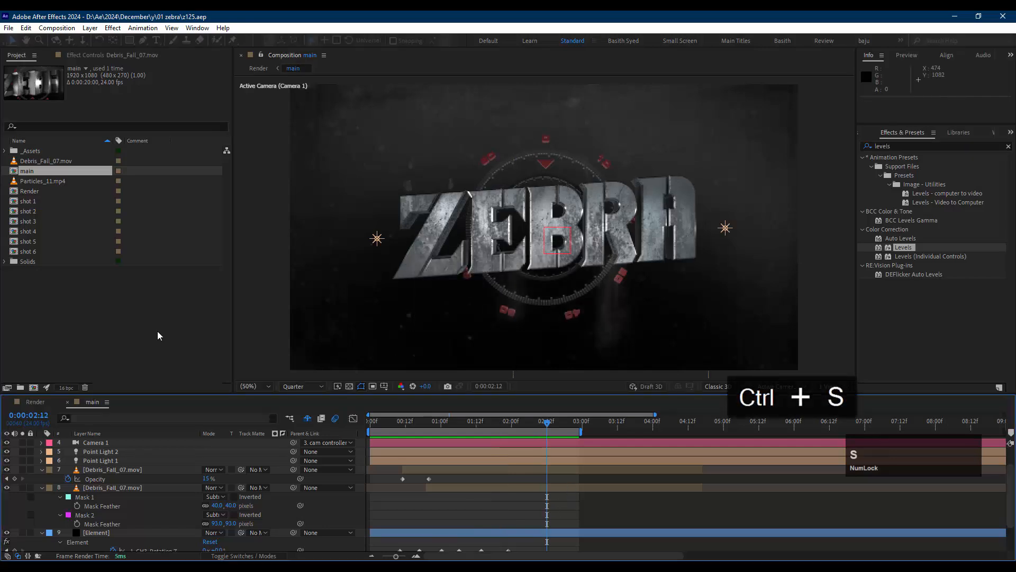
left_click(133, 308)
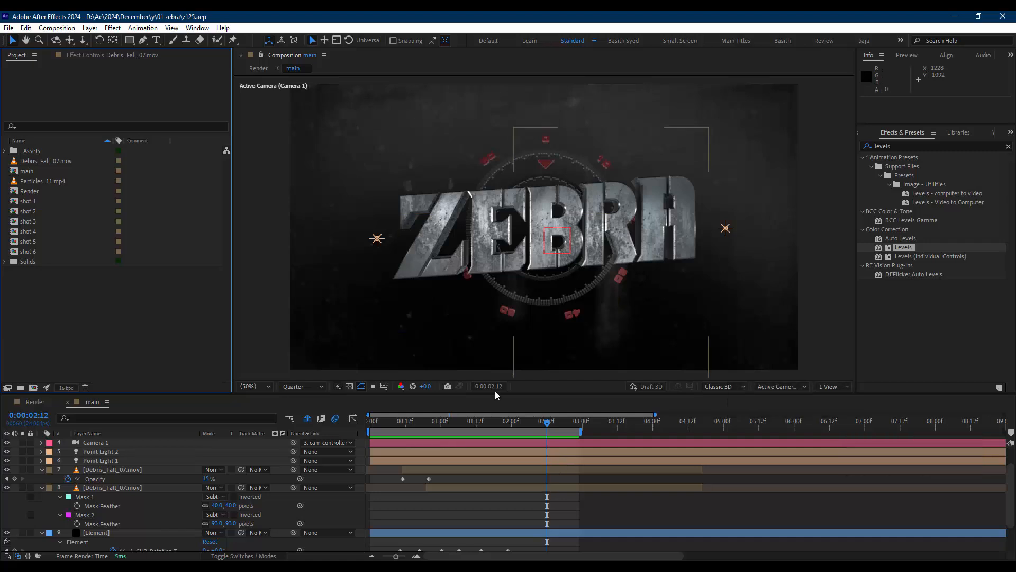
key("ctrl+s")
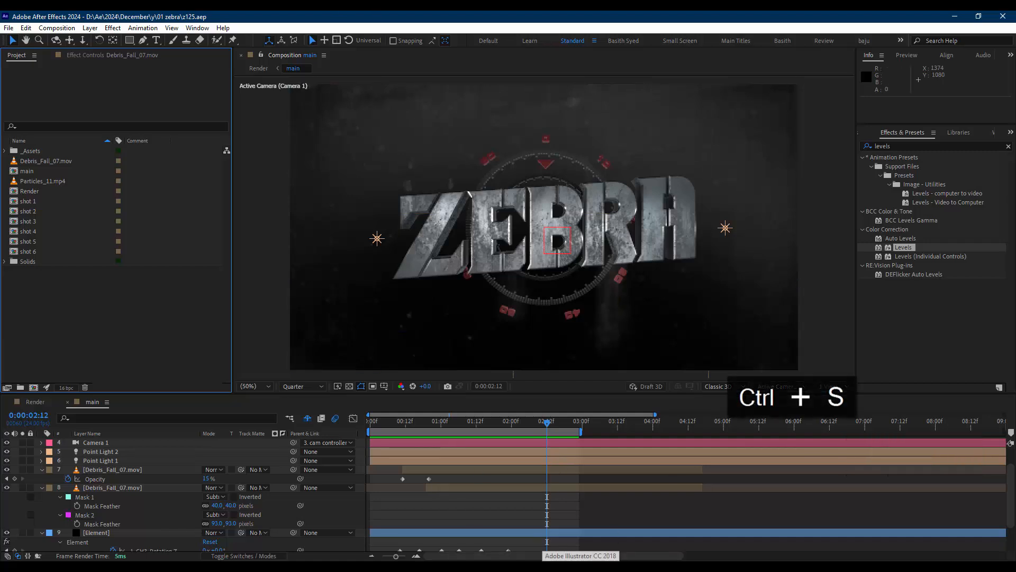
- Open the Render composition and set the Scale of the Particles_11.mp4 layer to 184%
left_click(581, 569)
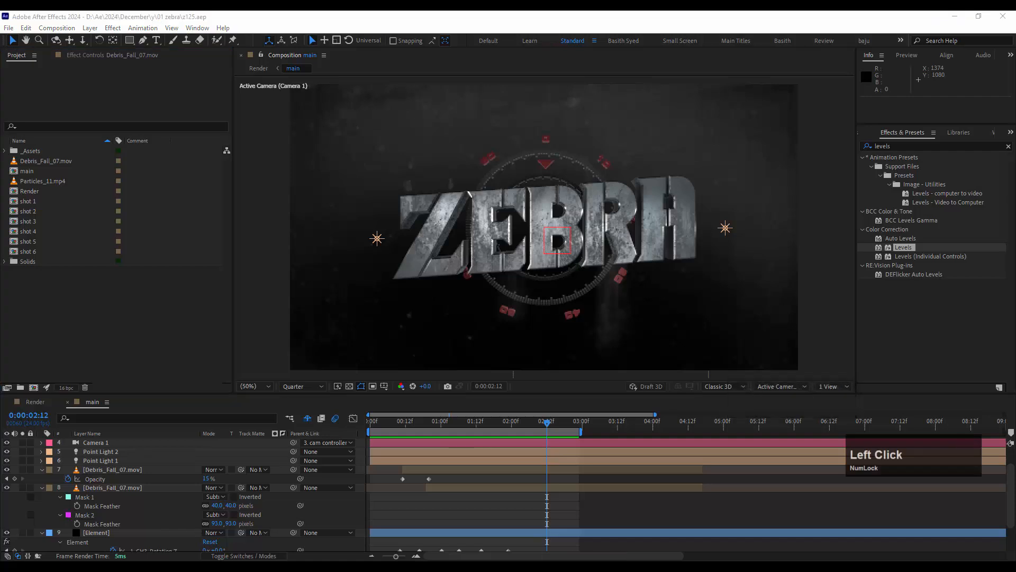
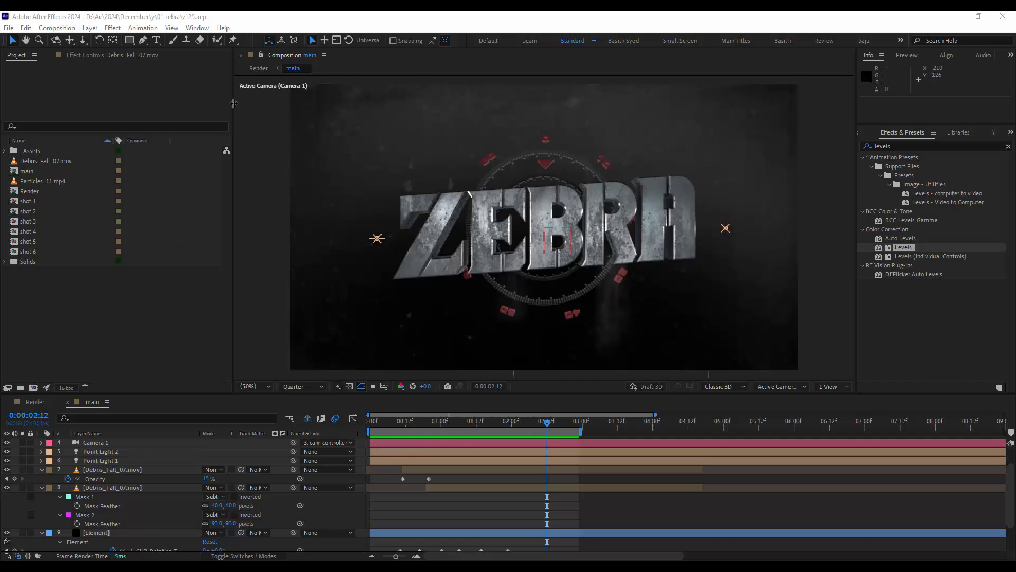
left_click(260, 69)
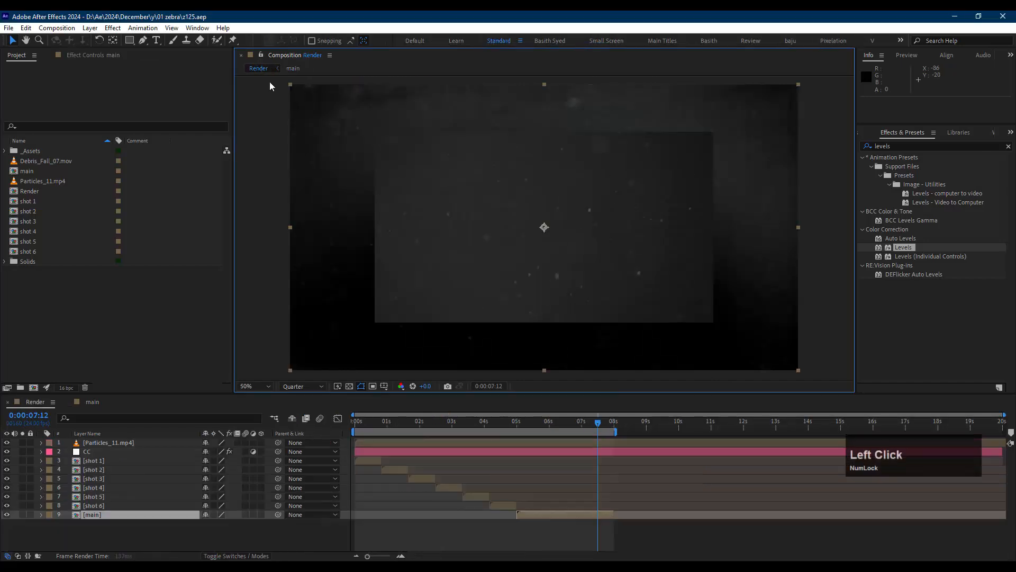
left_click(127, 443)
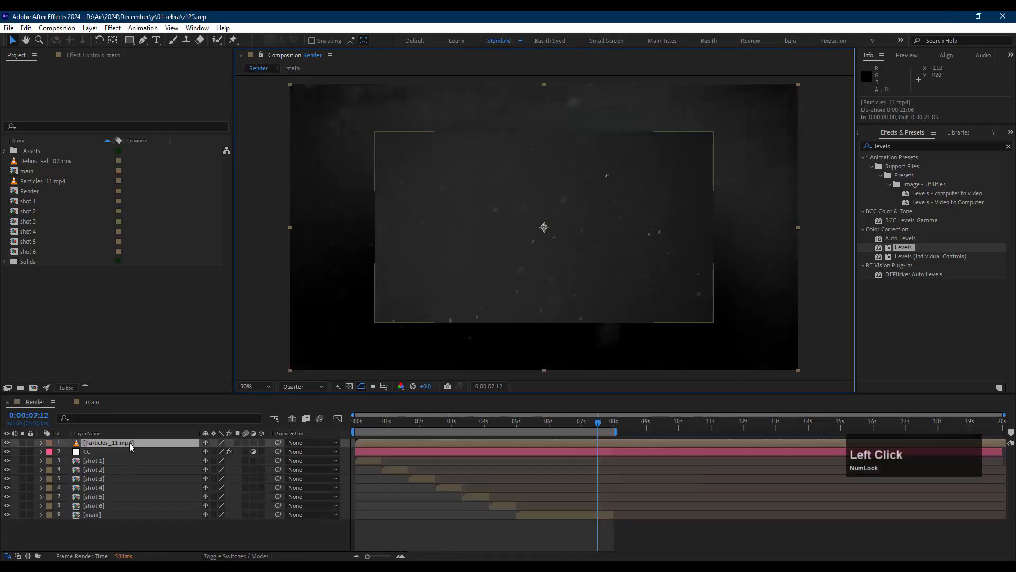
key("s")
left_click_drag(236, 452, 279, 451)
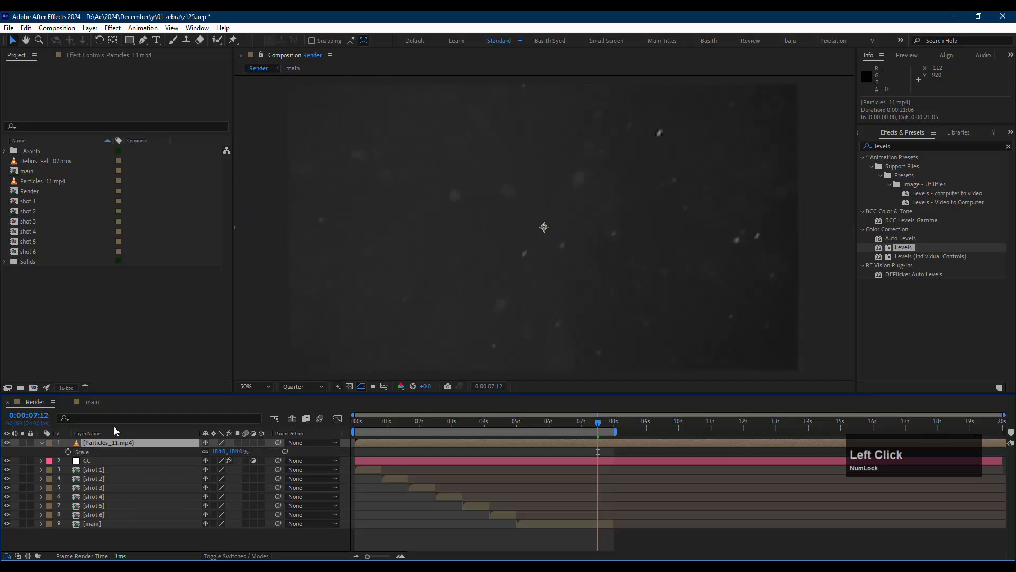
- Apply Levels to the Particles_11.mp4 layer with Input Black at 5911.1 and Gamma at 0.60
double_click(910, 247)
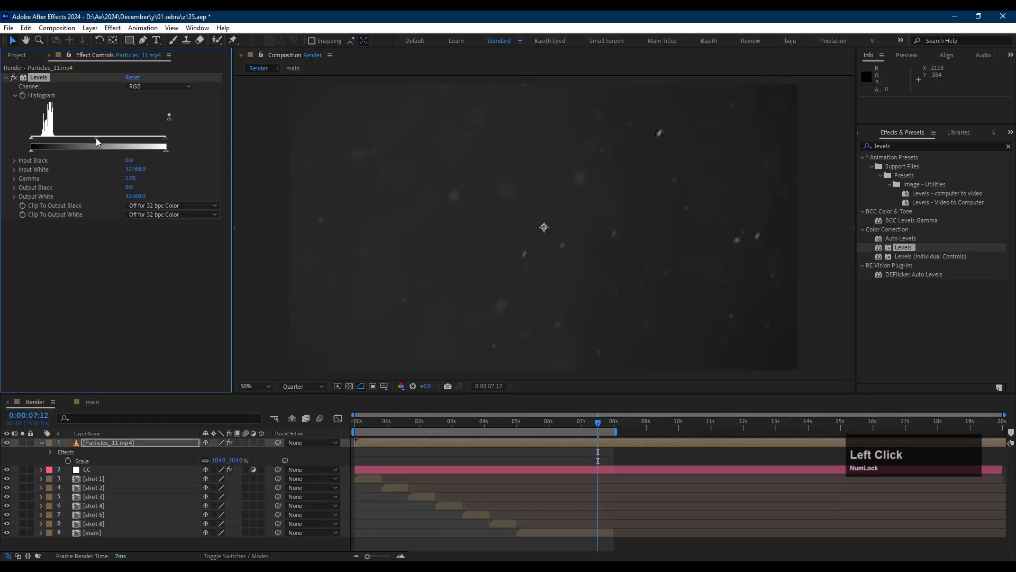
left_click_drag(84, 139, 114, 140)
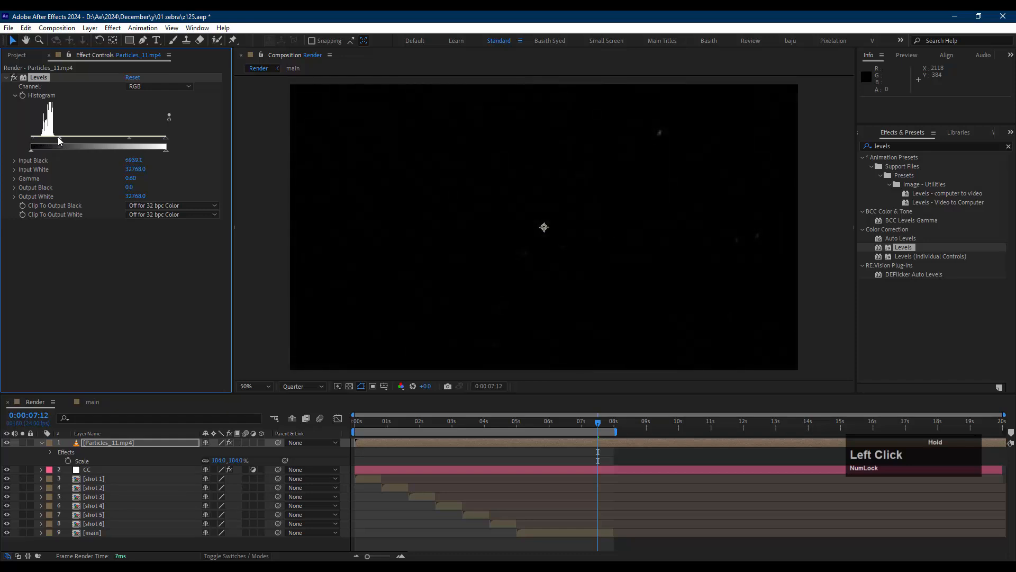
- Blend the Particles_11.mp4 layer in Screen mode and adjust its Levels Gamma to 0.79
left_click(191, 437)
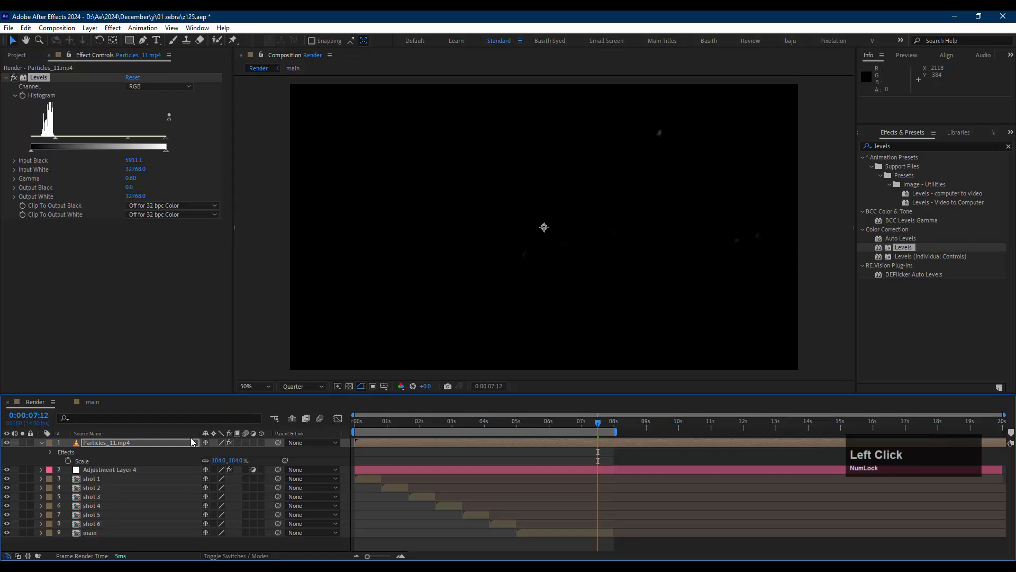
left_click(238, 556)
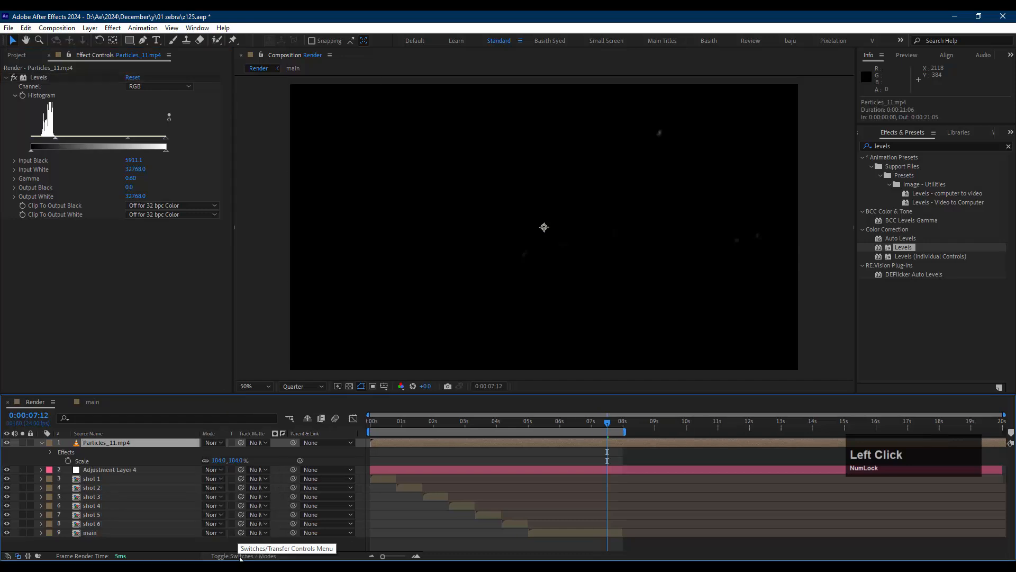
left_click(212, 443)
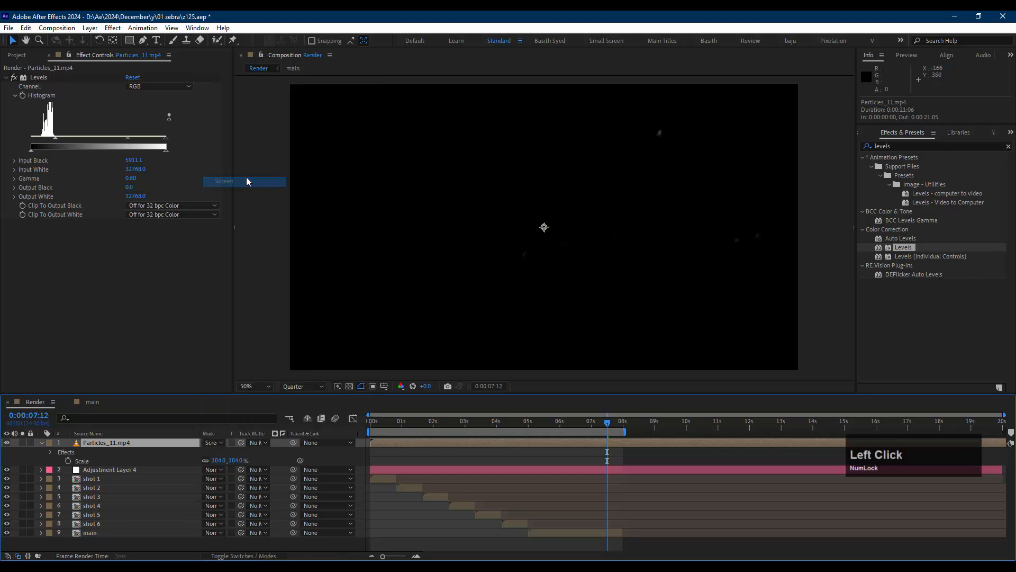
left_click(246, 180)
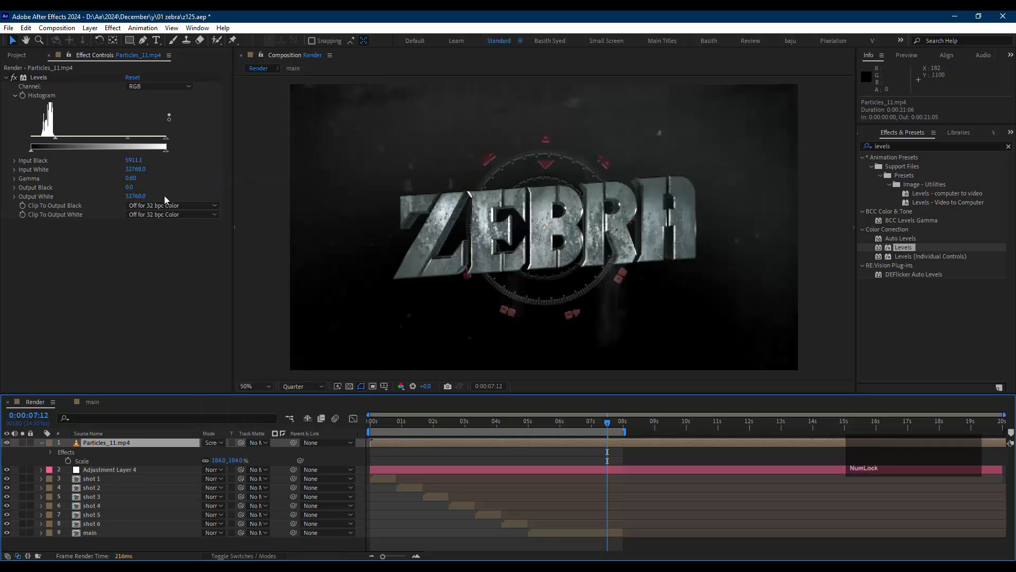
left_click_drag(125, 139, 119, 139)
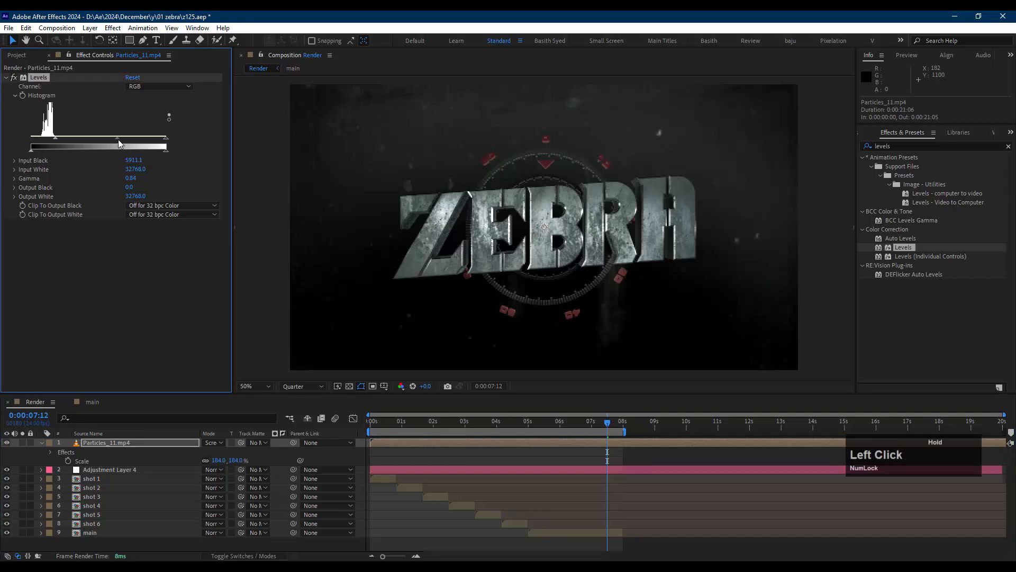
- Preview the Render composition from its first frame with the particles blended over all shots
left_click(372, 430)
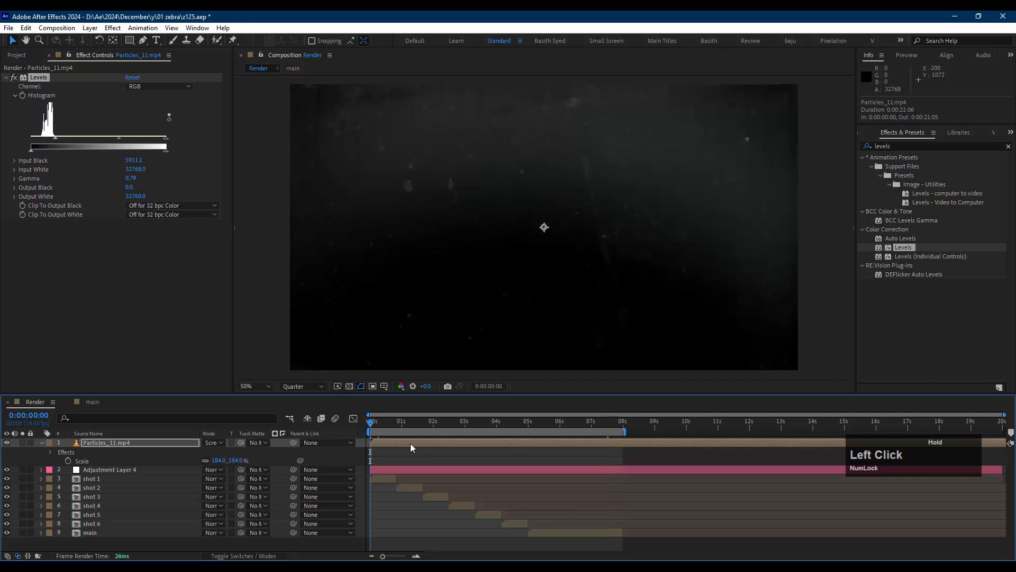
key("space")
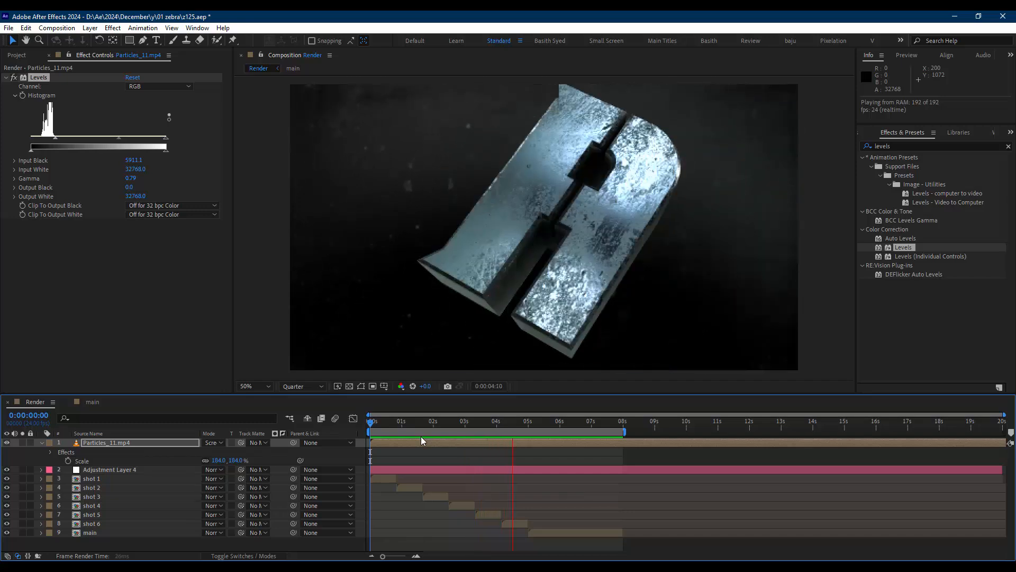
key("space")
- In shot 6, rotate the Element layer's environment to about 1x+41° in X, 3° in Y and 154° in Z
left_click(521, 421)
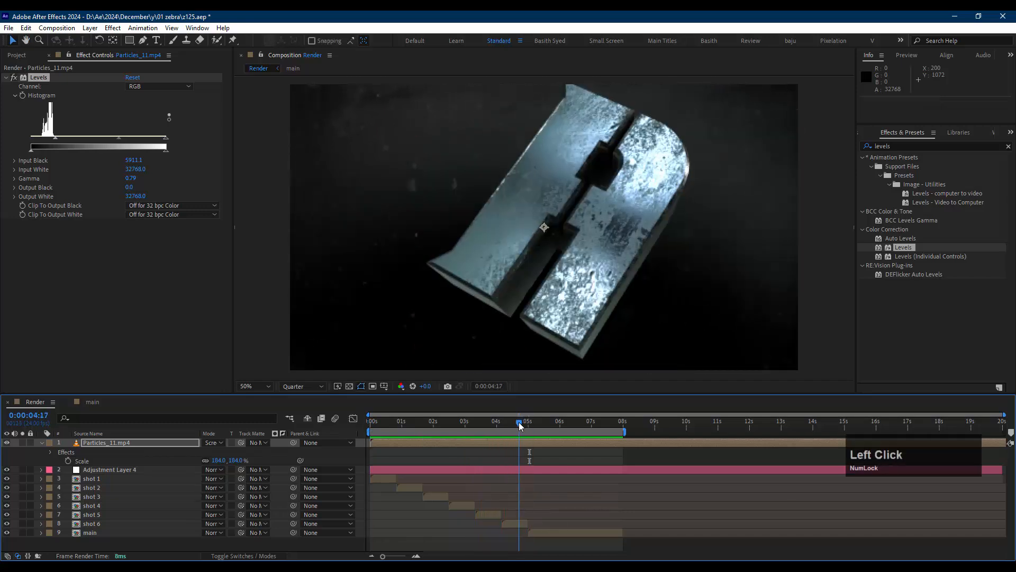
double_click(517, 525)
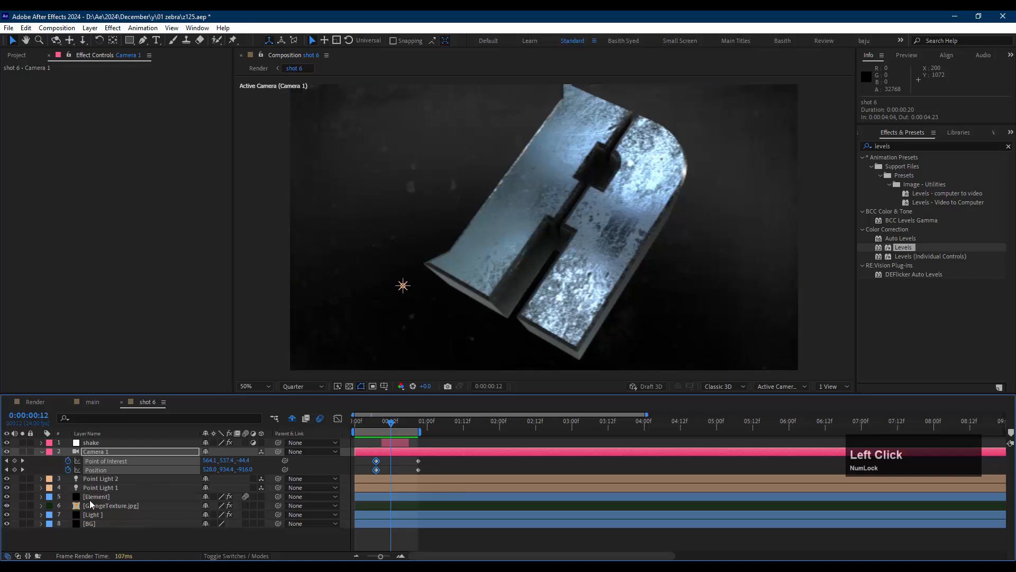
left_click(98, 498)
left_click(14, 112)
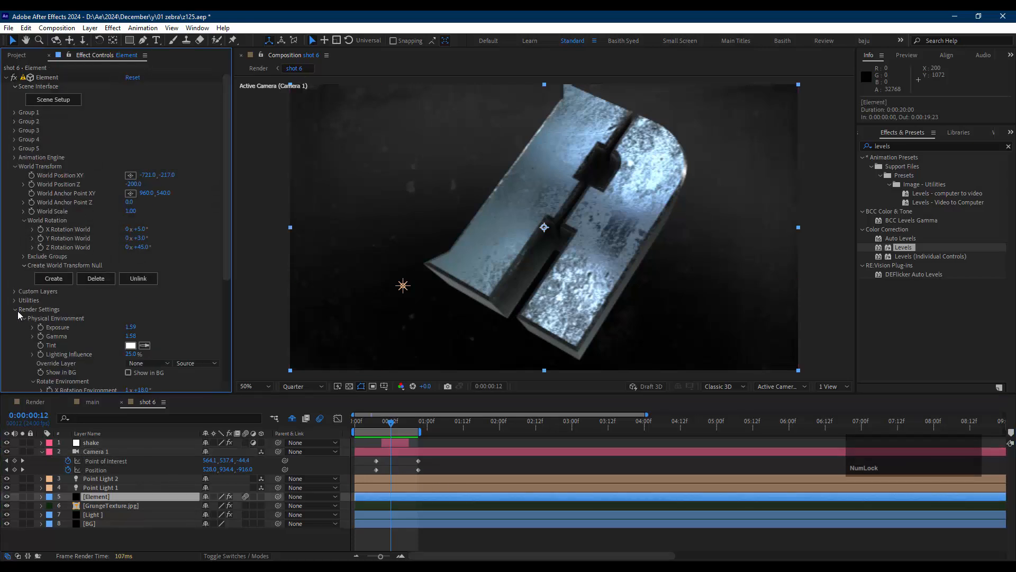
scroll(58, 316, "down", 1)
left_click(148, 366)
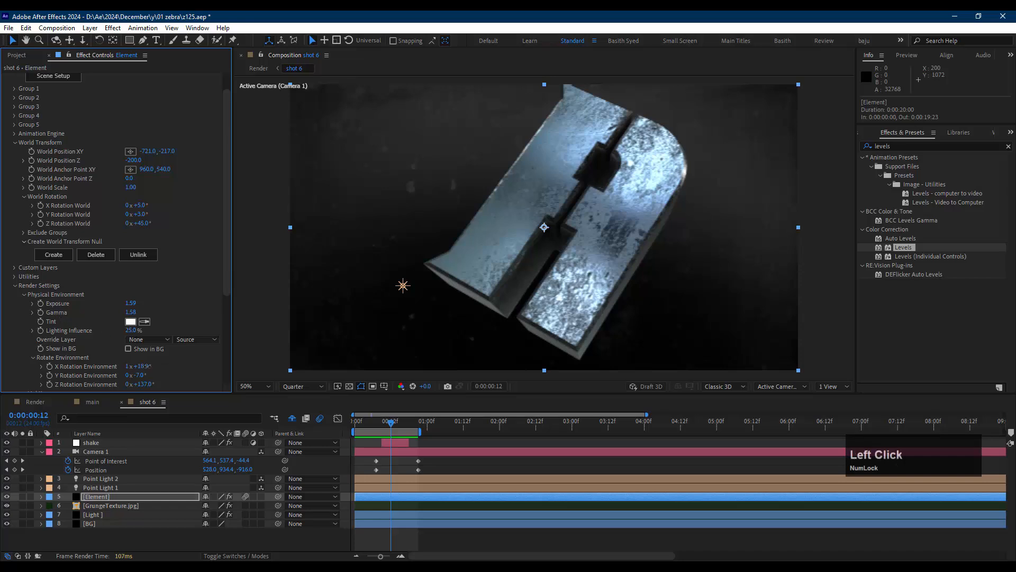
left_click_drag(150, 366, 154, 384)
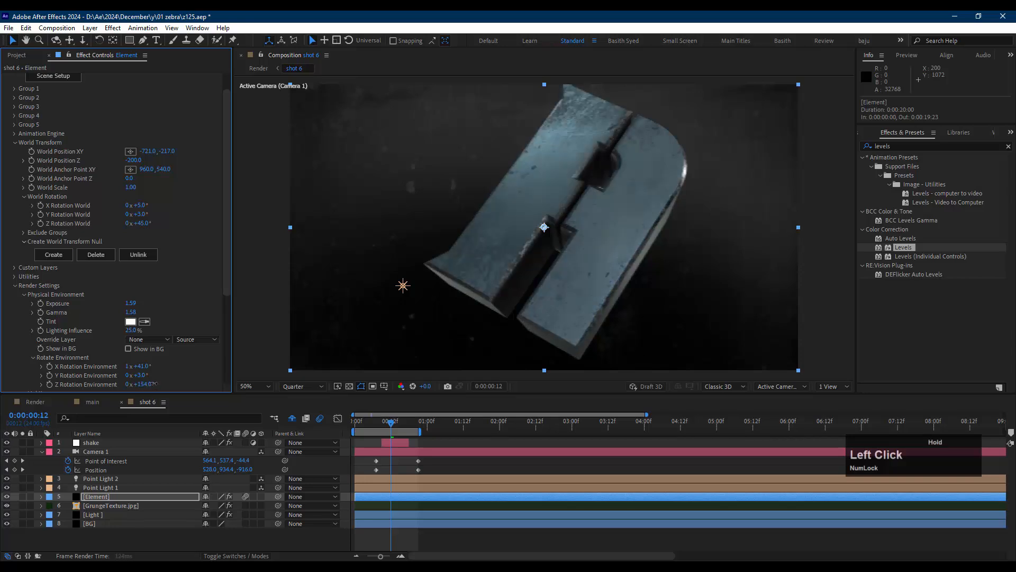
- Return to the Render composition and preview the sequence with the new shot 6 reflections
left_click(259, 70)
key("space")
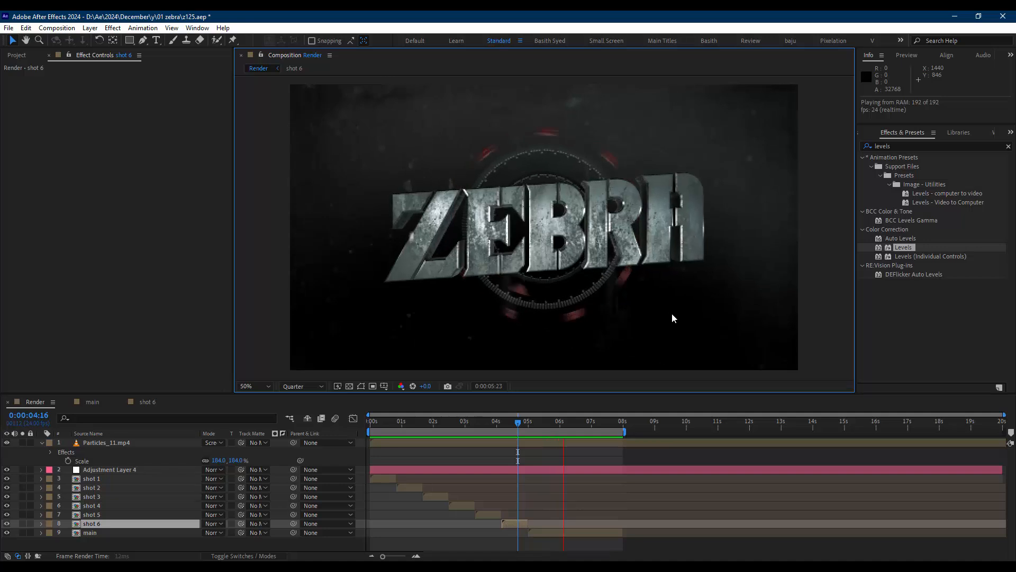
key("space")
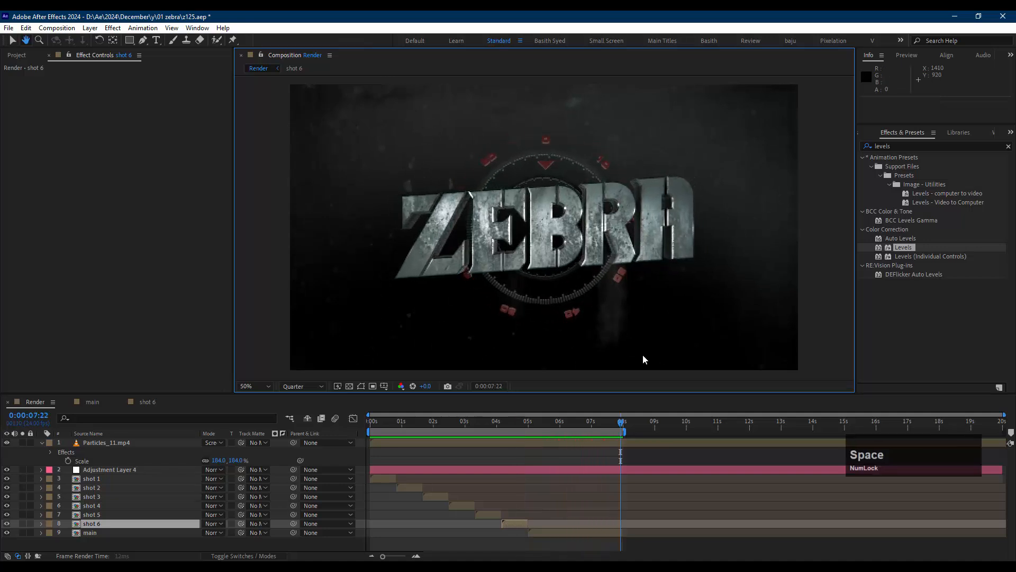
- Find the Hue/Saturation effect and apply it to the shot 6 layer in the Render composition
left_click(558, 532)
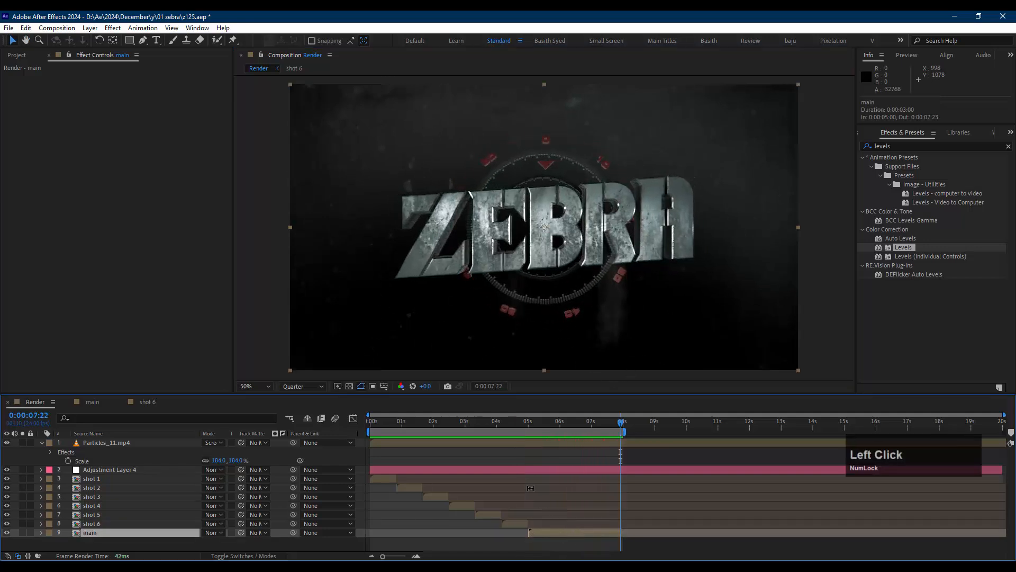
left_click(894, 148)
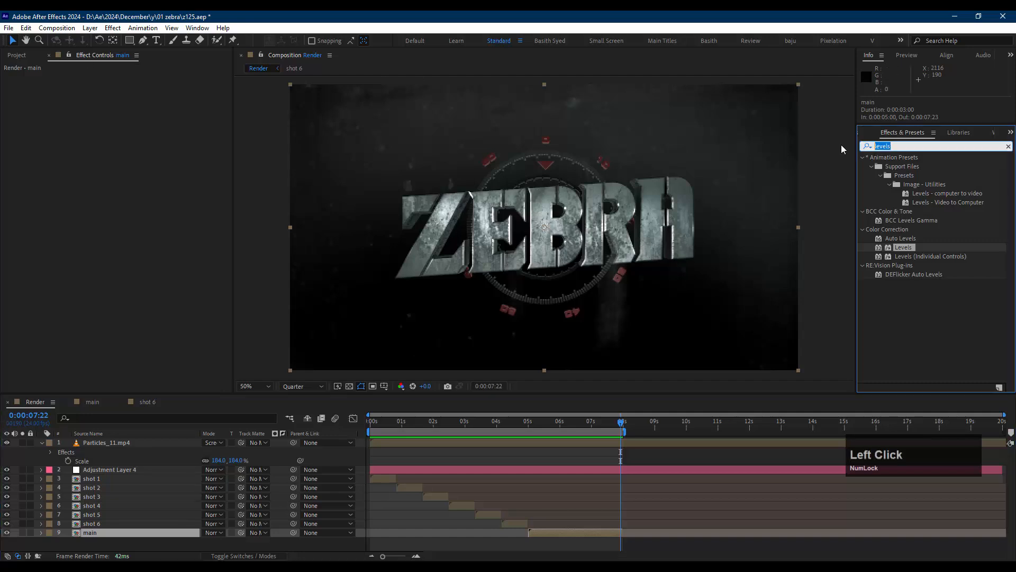
type("hue s")
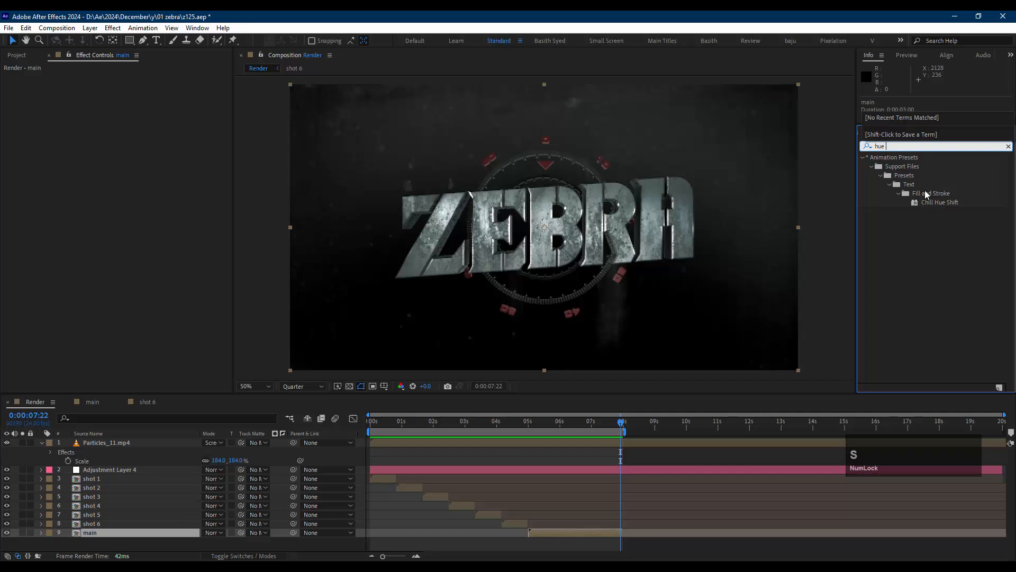
key("BackSpace")
key("BackSpace")
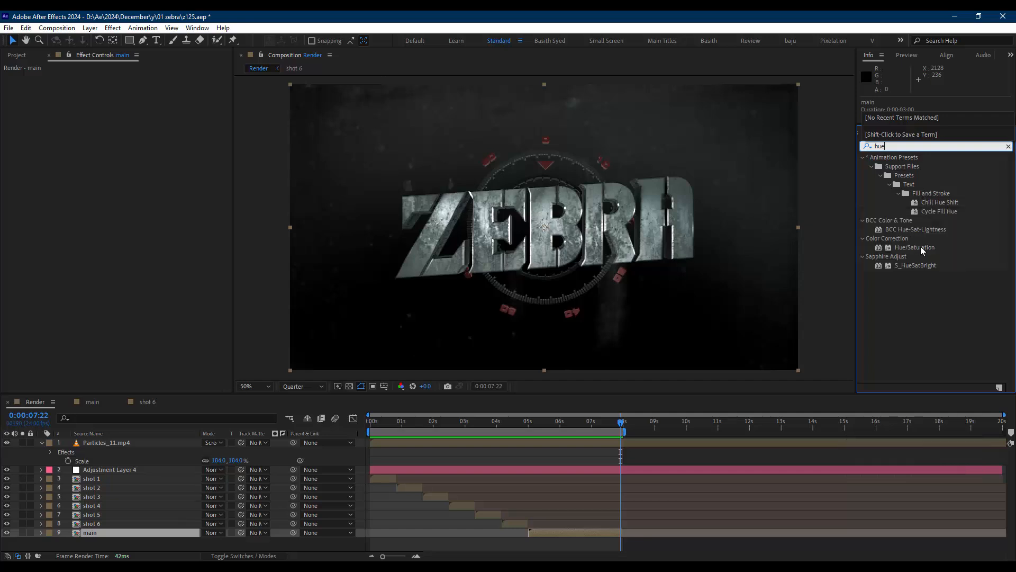
left_click_drag(920, 246, 607, 530)
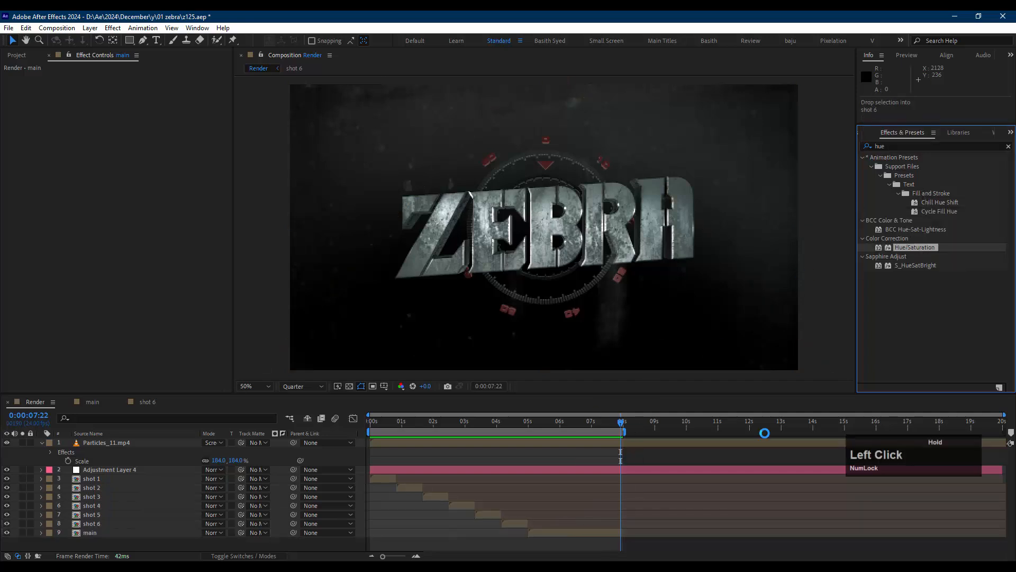
- Target the Reds channel in Hue/Saturation, narrow its range, and set Red Saturation to 34 and Red Lightness to 38
left_click(151, 86)
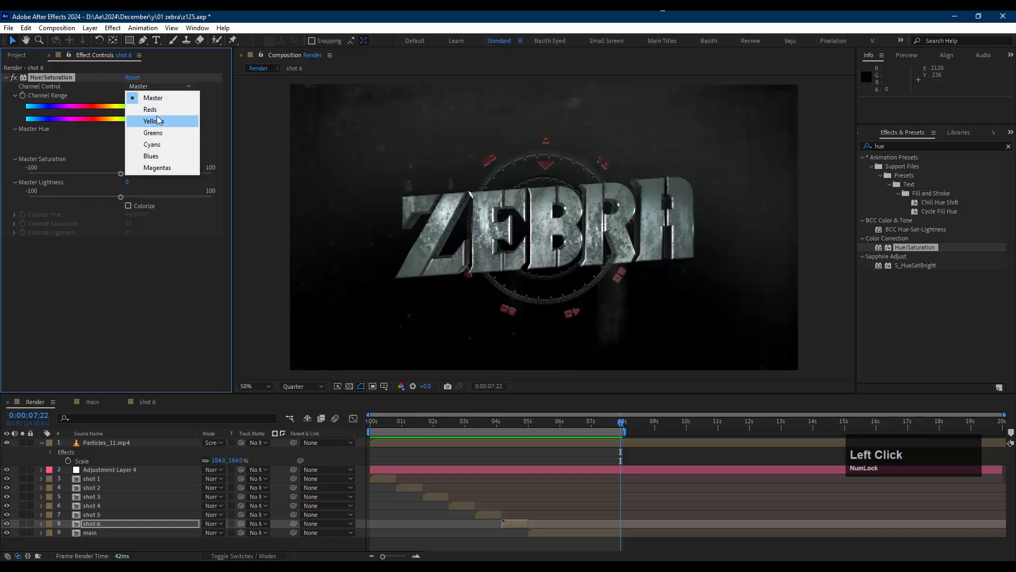
left_click(145, 106)
left_click_drag(127, 158, 144, 160)
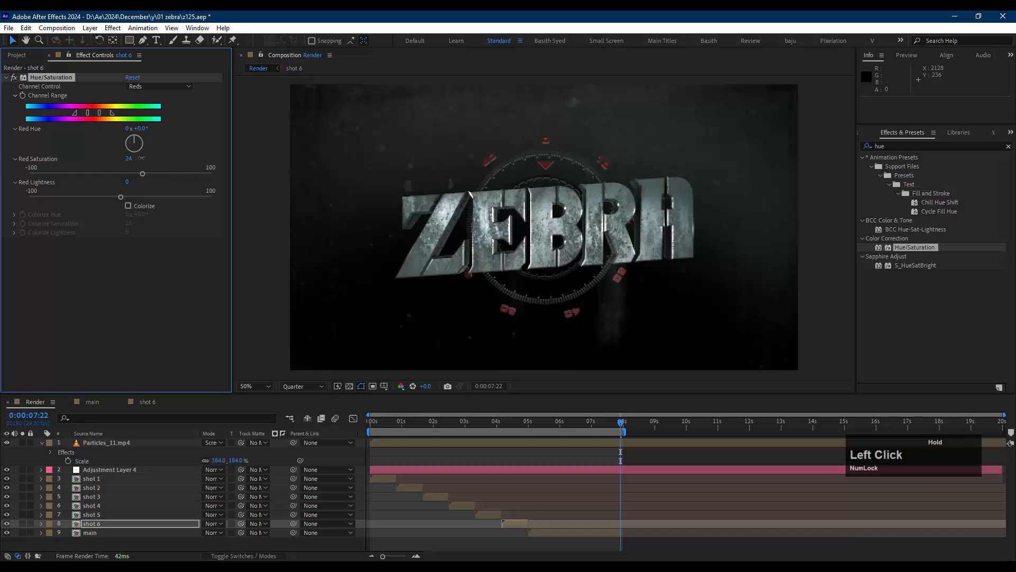
left_click_drag(128, 181, 152, 182)
left_click_drag(110, 112, 85, 112)
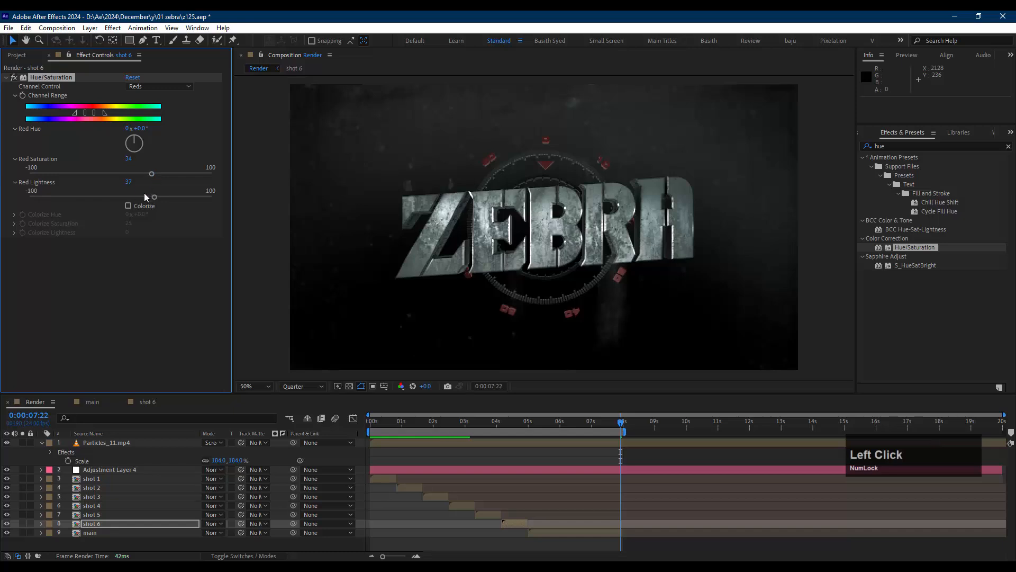
left_click_drag(145, 193, 86, 189)
- Move the Hue/Saturation effect from the shot 6 layer to the main layer
key("ctrl+x")
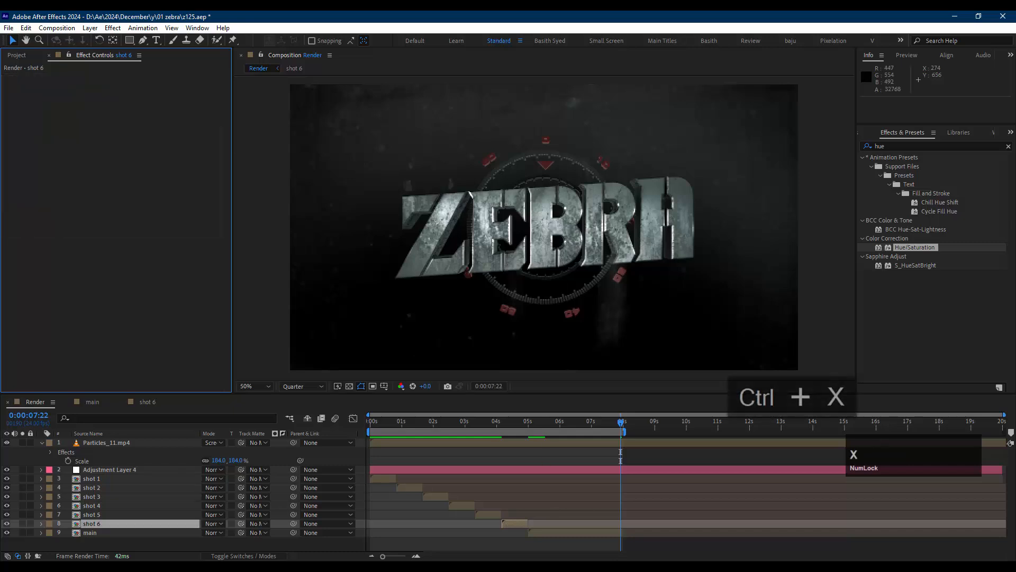
left_click(608, 529)
key("ctrl+v")
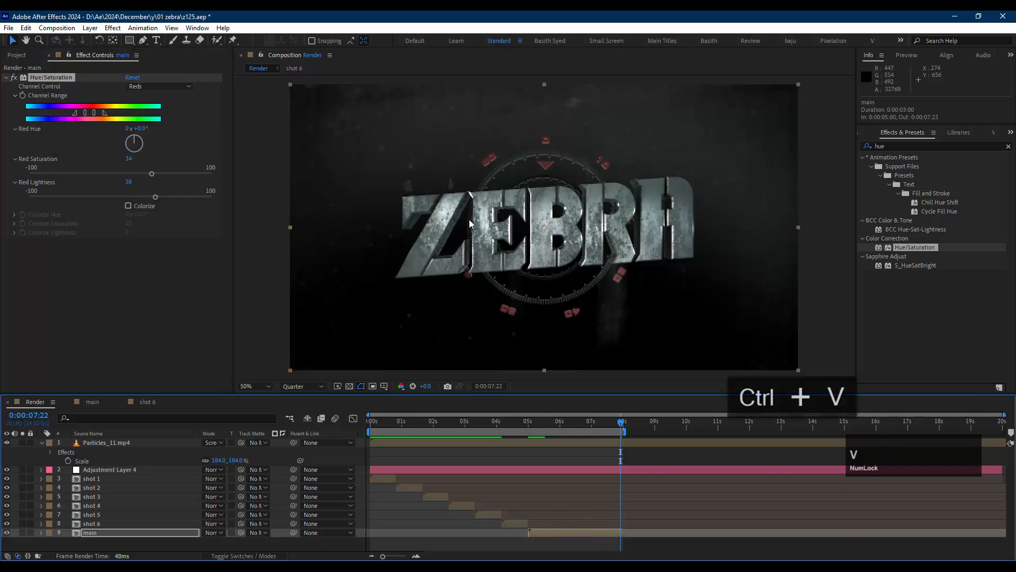
- Tune the main layer's reds to Hue +6°, Saturation 43 and Lightness about -12, and save the project
left_click_drag(129, 184, 174, 174)
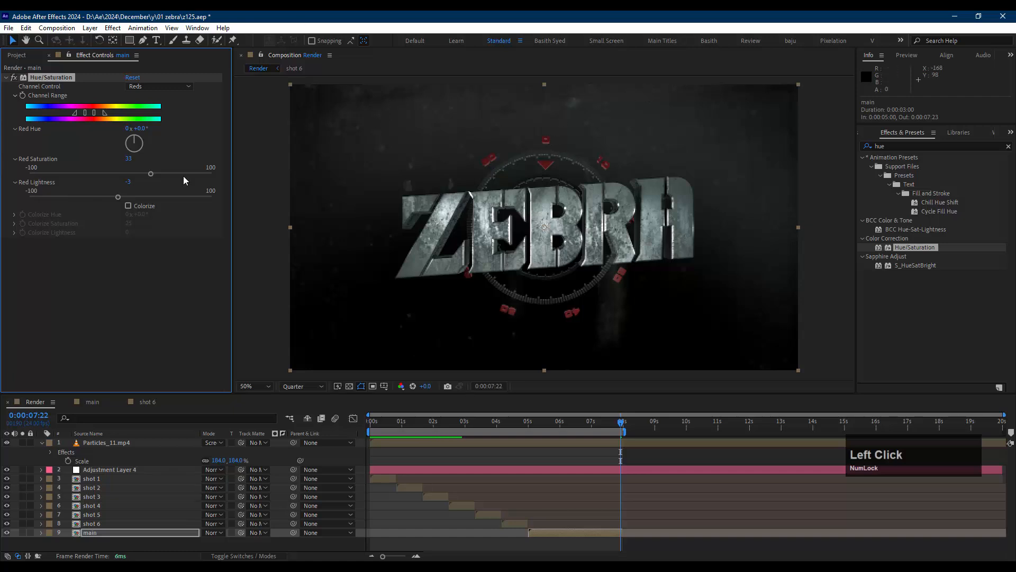
mouse_move(132, 161)
left_mouse_down()
mouse_move(151, 159)
mouse_move(133, 159)
left_mouse_up()
left_click_drag(144, 128, 148, 130)
left_click_drag(129, 182, 120, 182)
left_click_drag(172, 173, 185, 174)
left_click_drag(130, 182, 140, 182)
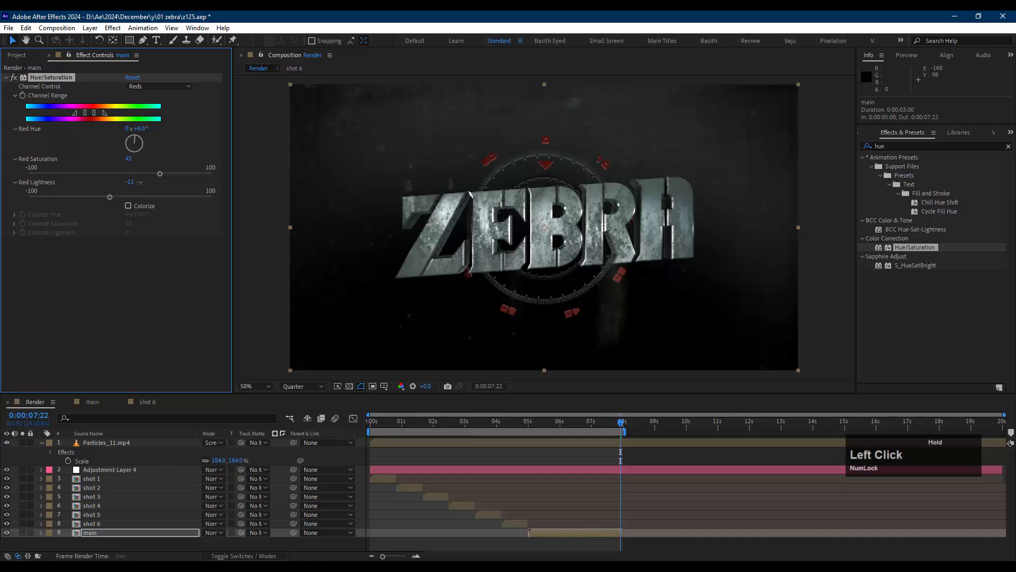
key("ctrl+s")
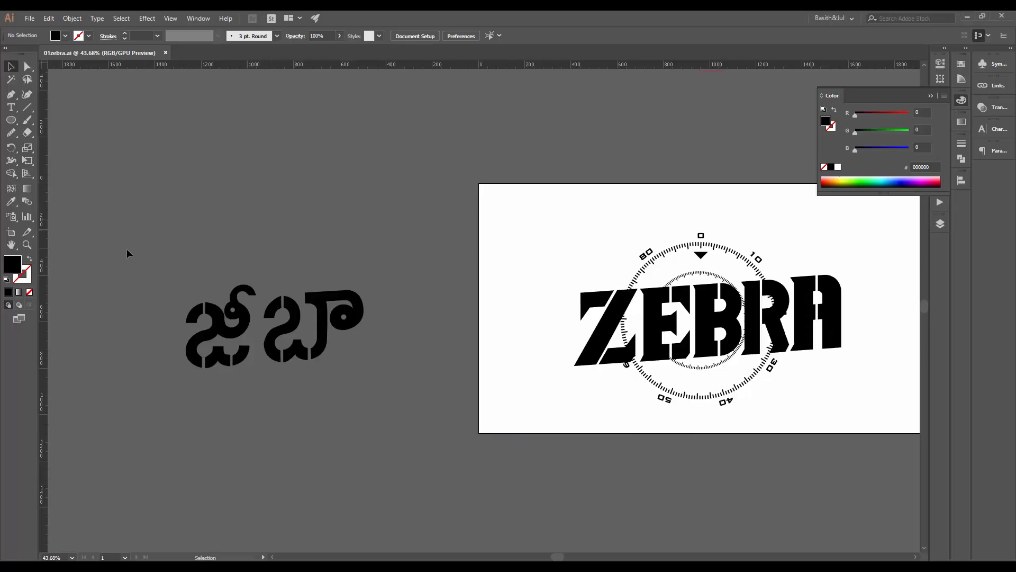
- Copy the regional-script lettering beside the ZEBRA artboard and switch back to After Effects
left_click_drag(107, 234, 321, 358)
left_click_drag(378, 392, 385, 392)
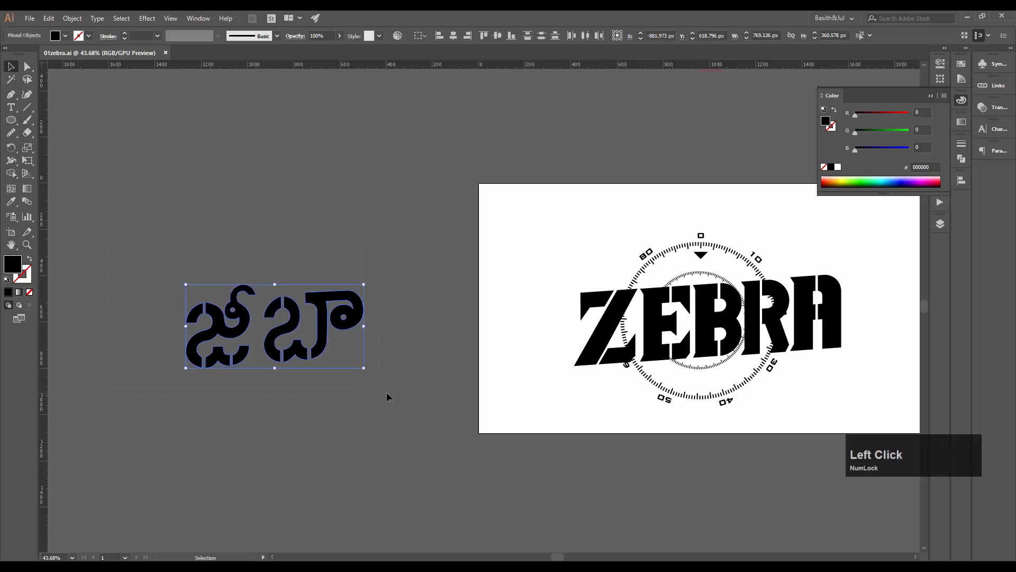
key("ctrl+c")
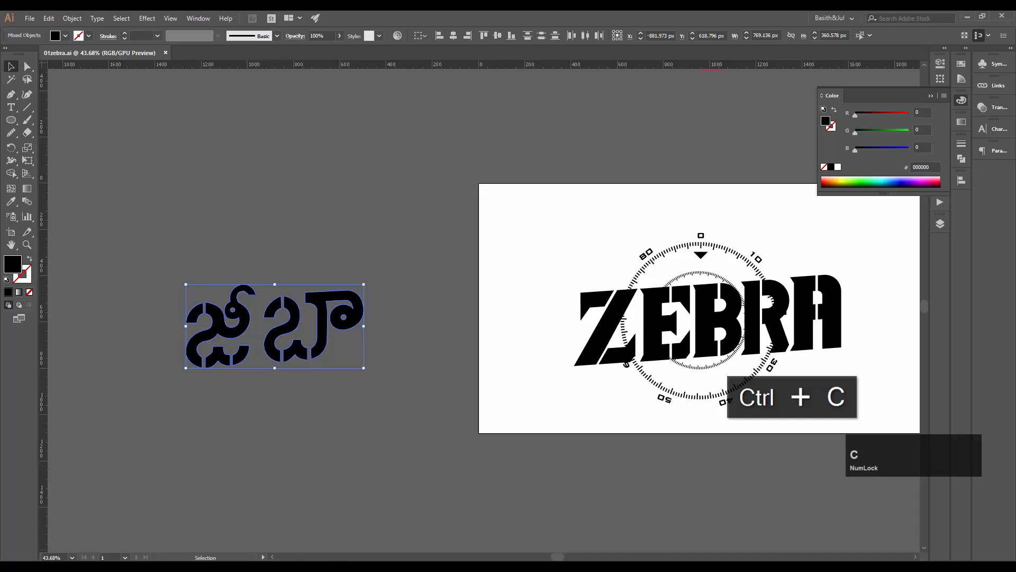
left_click(424, 565)
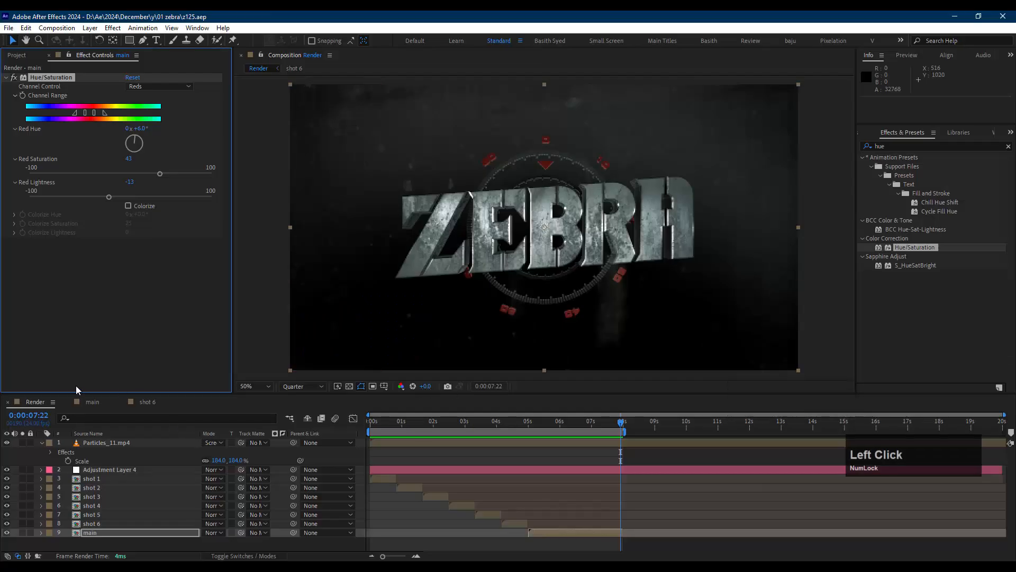
- Locate the main layer's source composition in the project, duplicate it, and open the duplicate
left_click(365, 544)
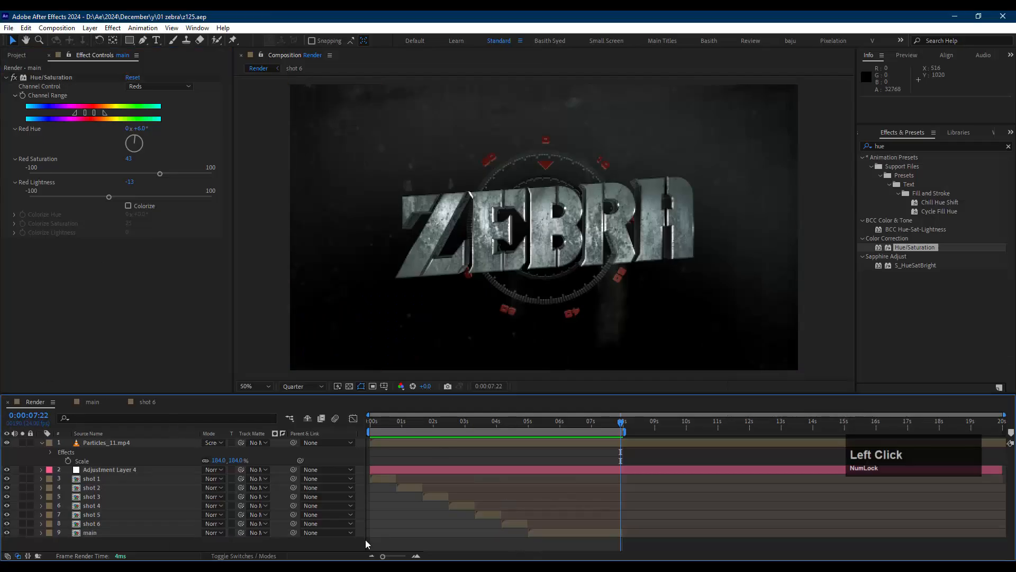
right_click(143, 535)
mouse_move(201, 427)
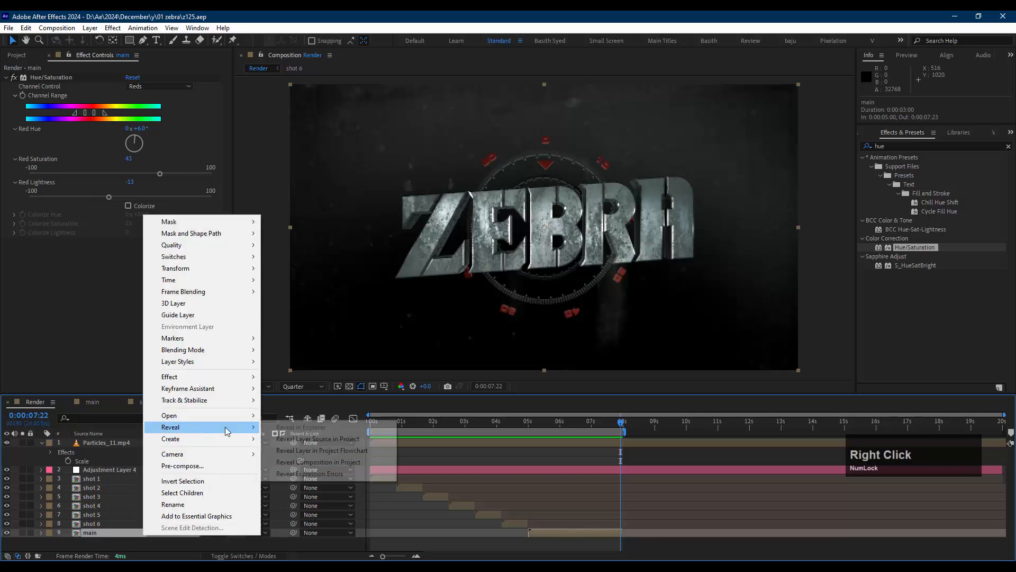
left_click(298, 439)
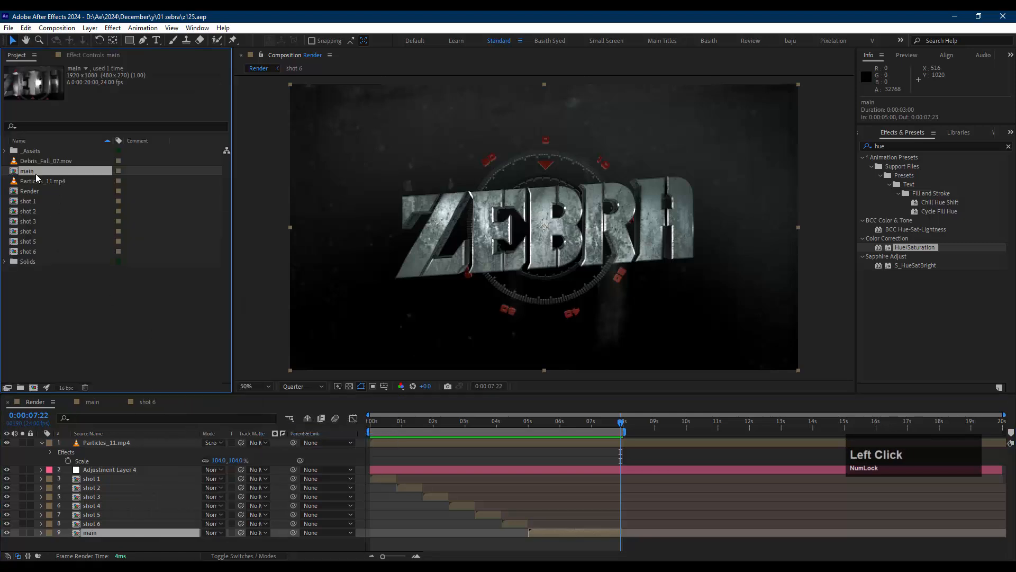
key("ctrl+d")
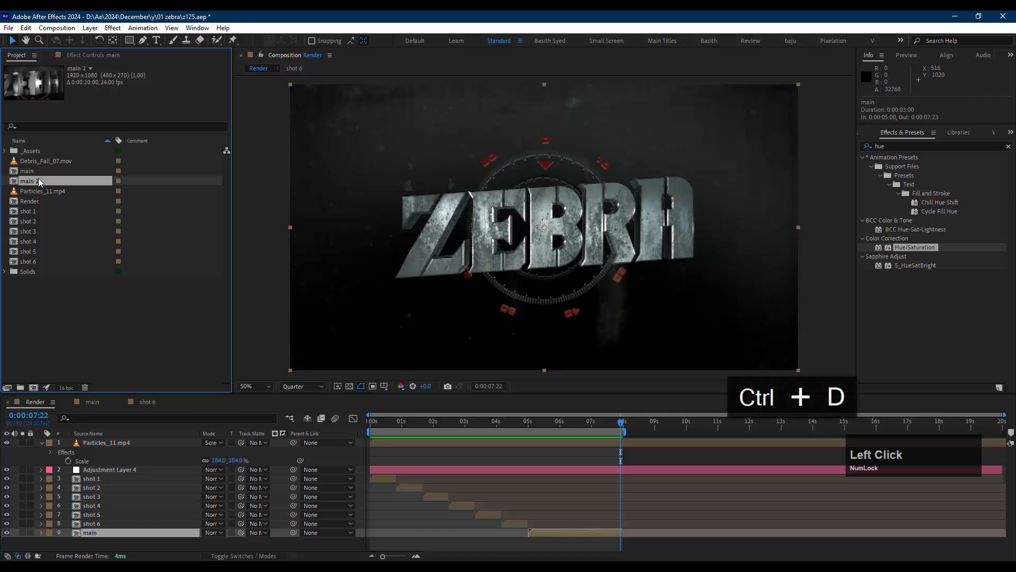
double_click(38, 181)
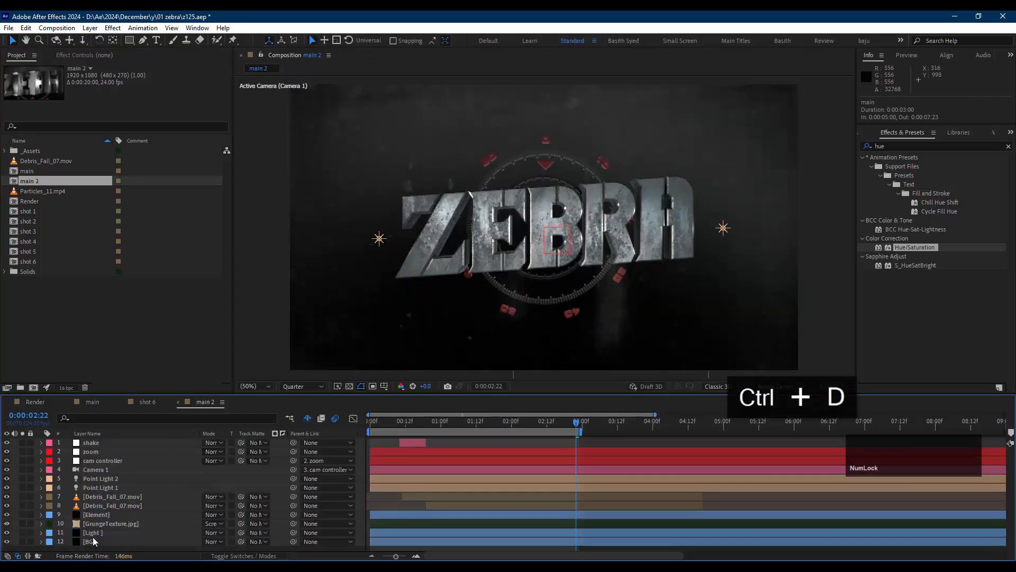
- Show the hidden shy layers in the duplicated composition's timeline
scroll(133, 502, "down", 1)
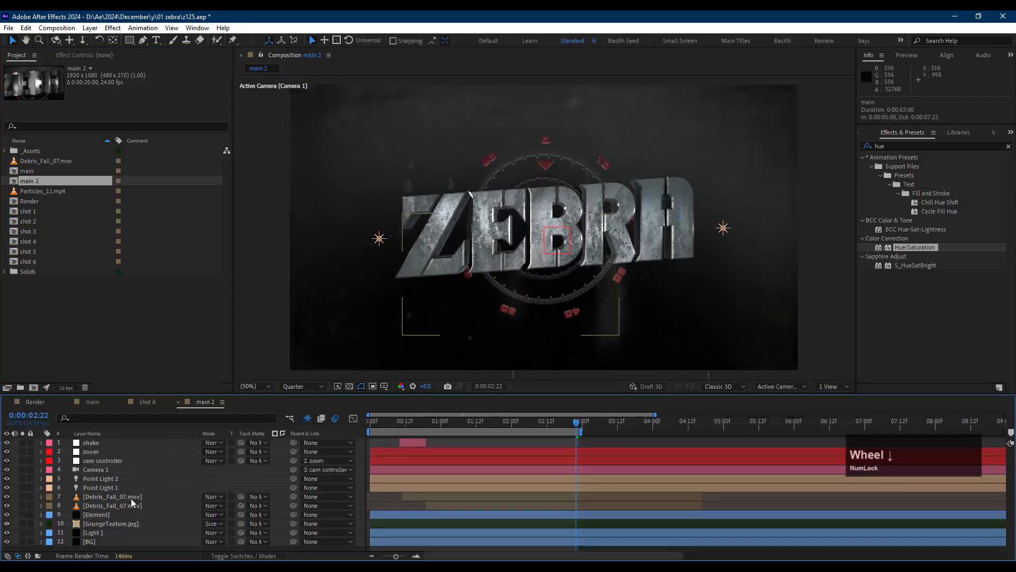
left_click(309, 419)
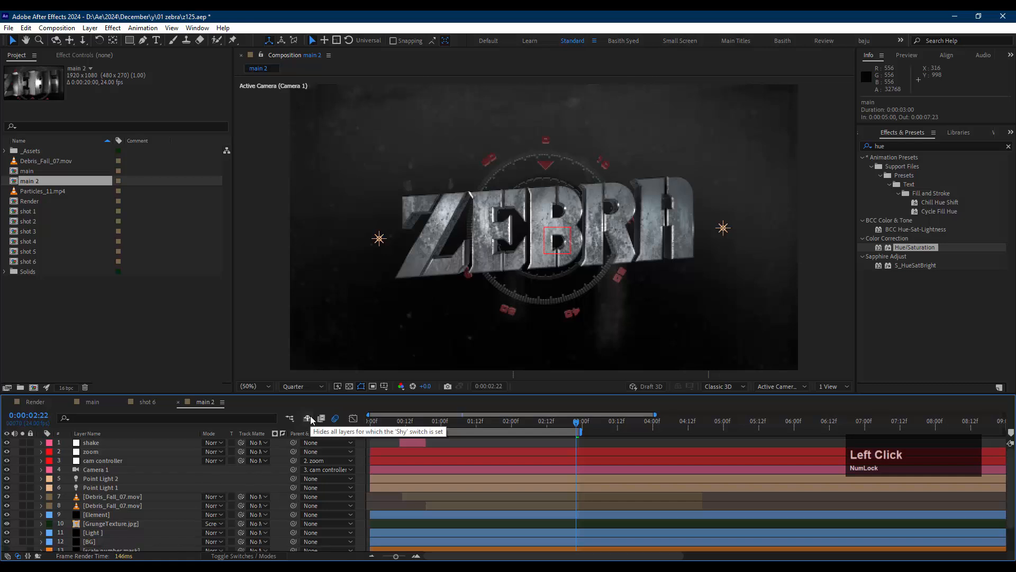
scroll(143, 501, "down", 2)
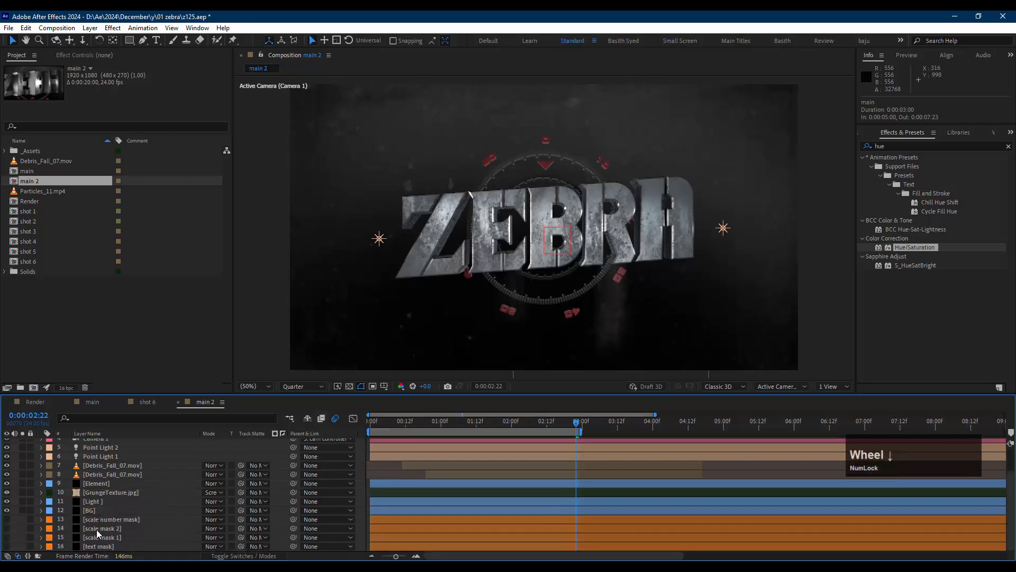
- Replace all masks on the text mask layer with the copied regional-script lettering paths
left_click(98, 546)
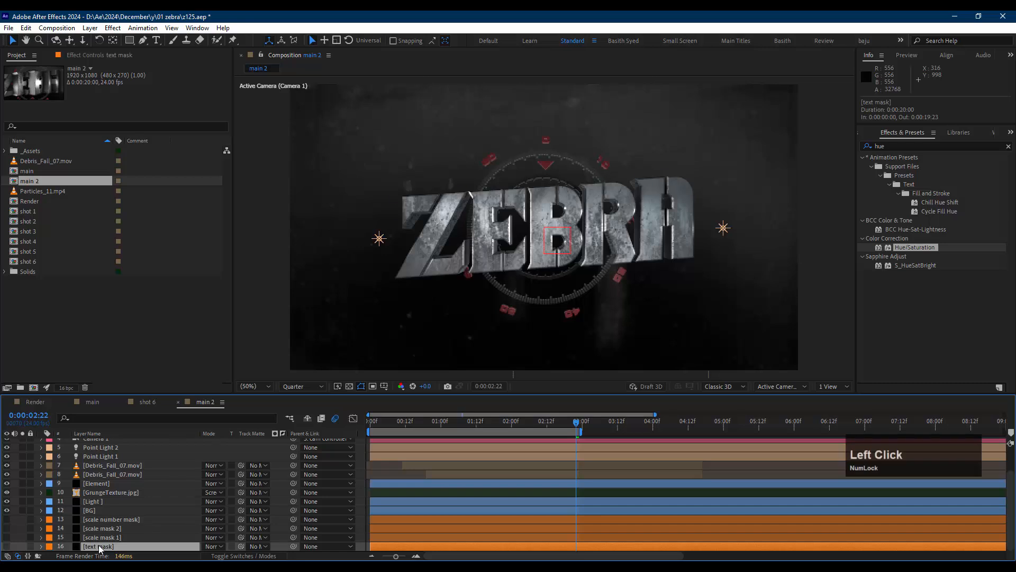
left_click(41, 546)
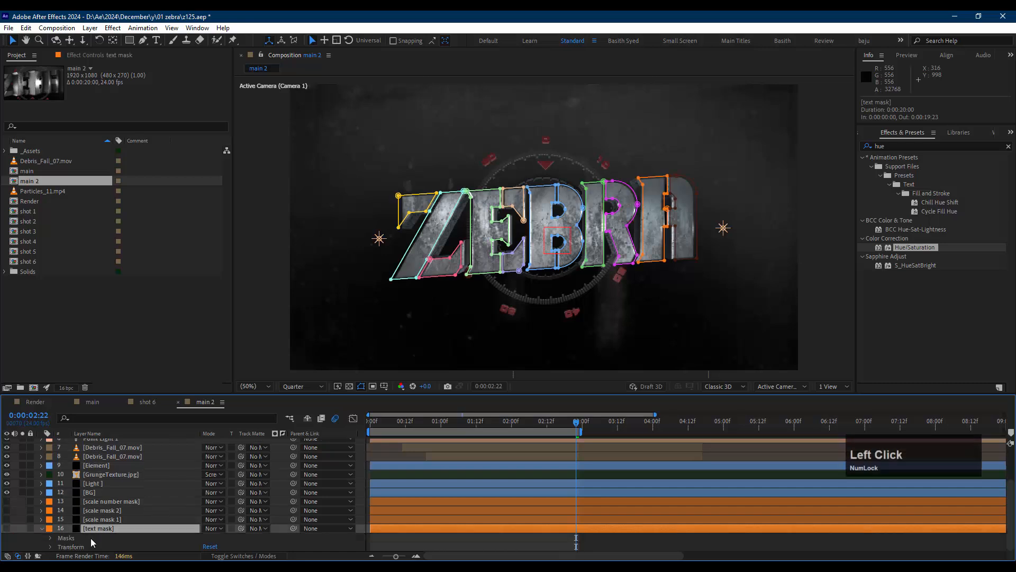
scroll(83, 541, "down", 1)
left_click(72, 537)
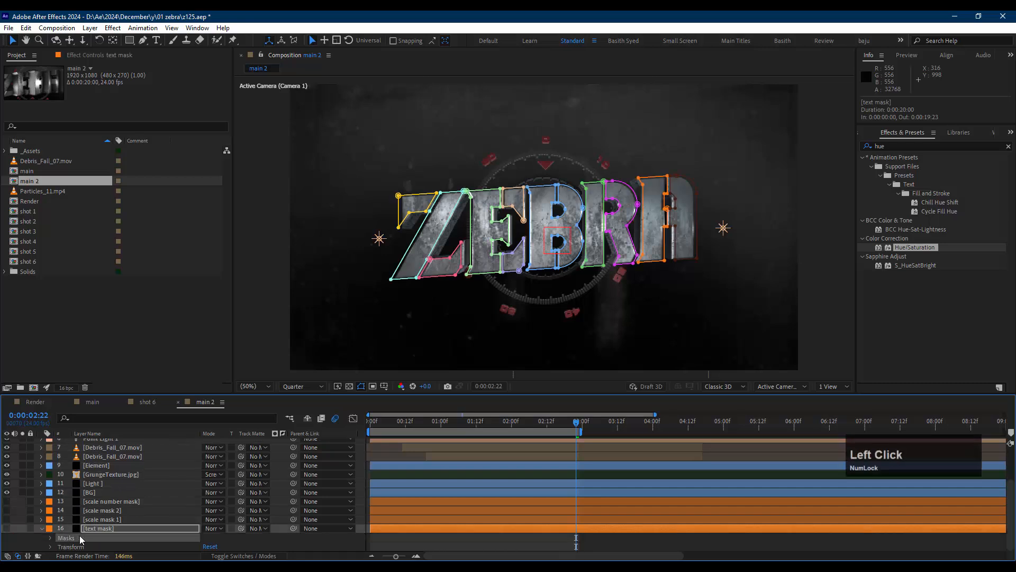
key("Delete")
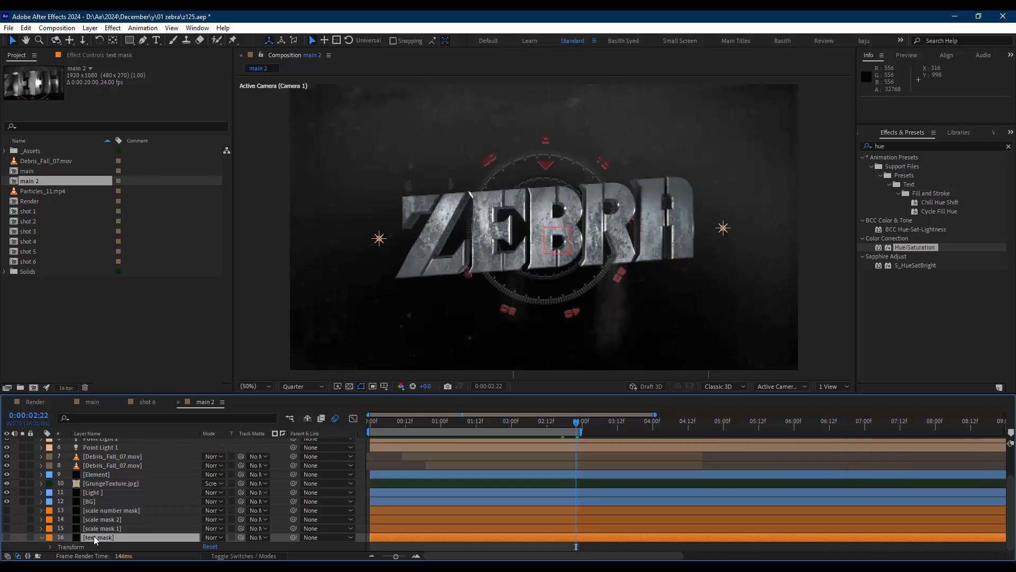
key("ctrl")
key("ctrl+v")
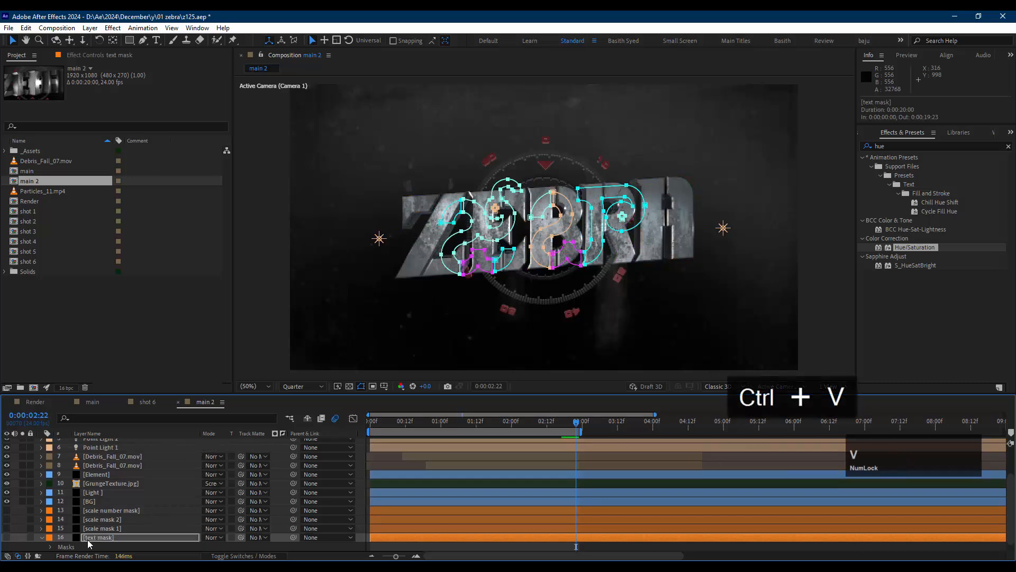
left_click(42, 537)
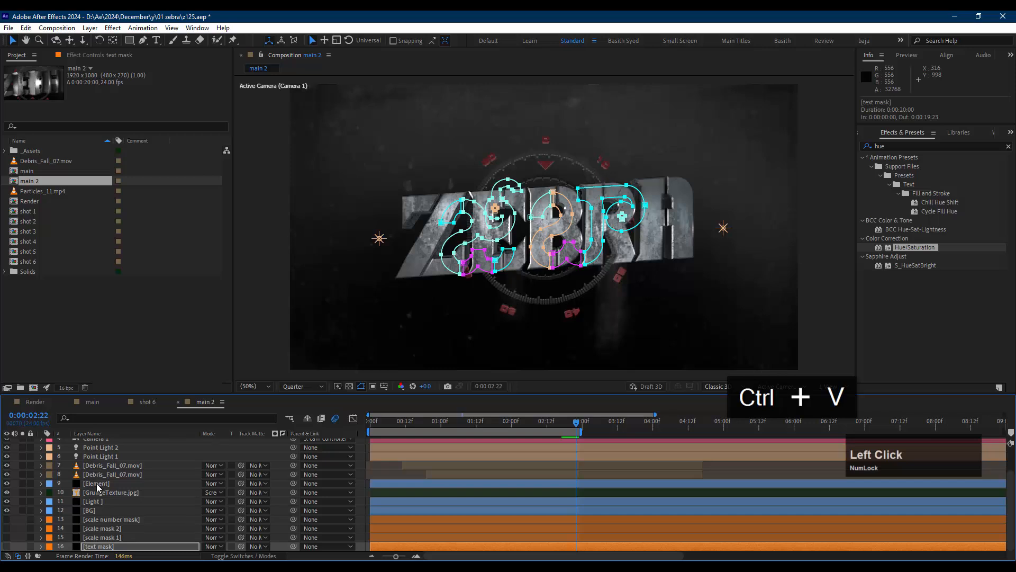
- Save an incremented version of the project and update the Element layer's Title model through Scene Setup
left_click(97, 483)
left_click(92, 54)
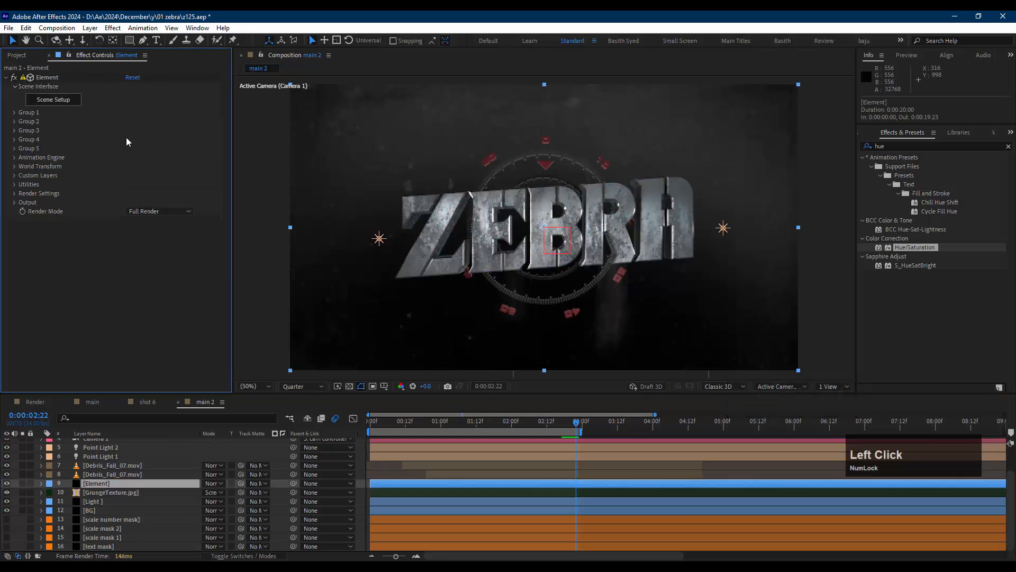
key("ctrl+shift+alt+s")
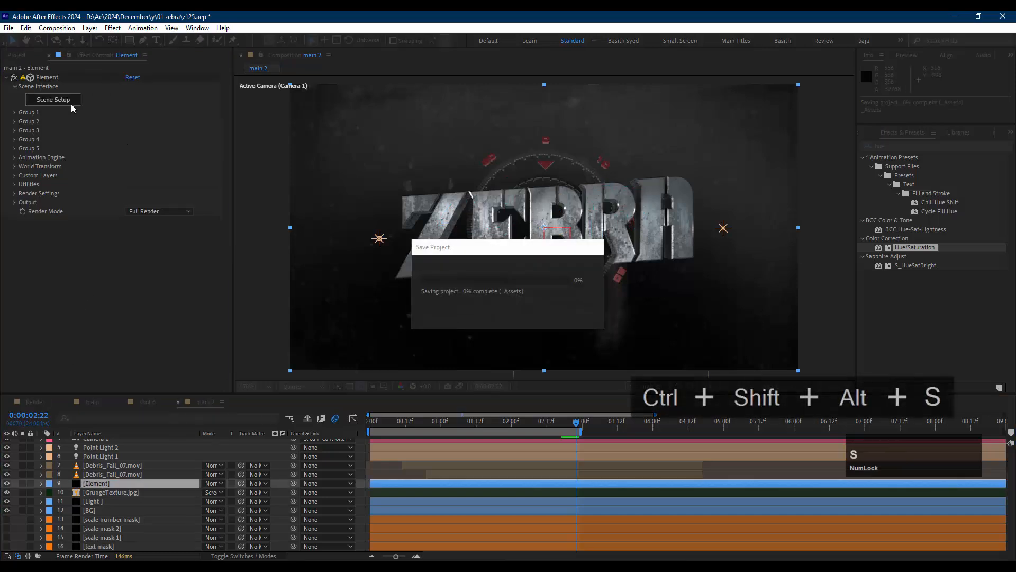
left_click(71, 105)
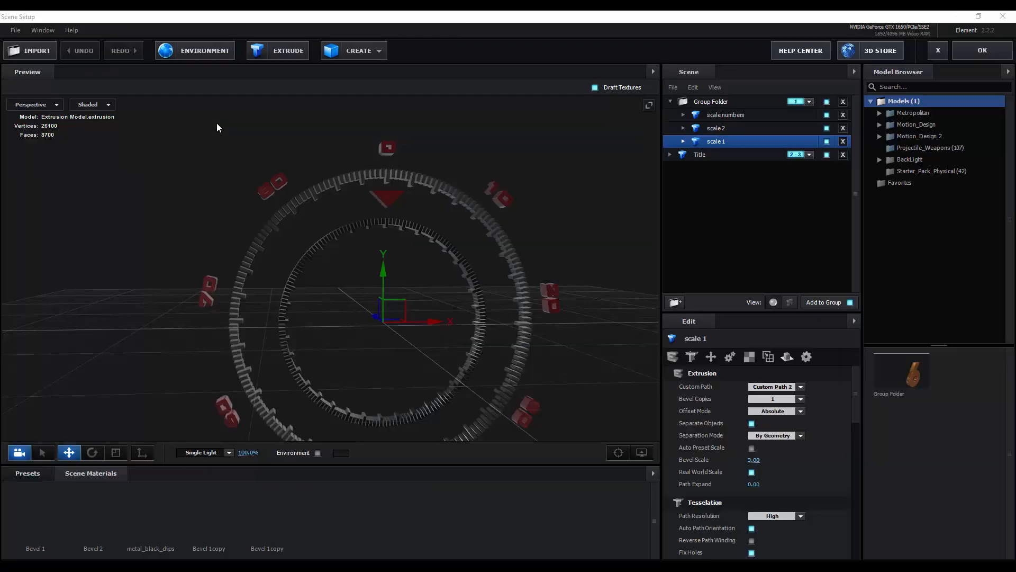
left_click(728, 154)
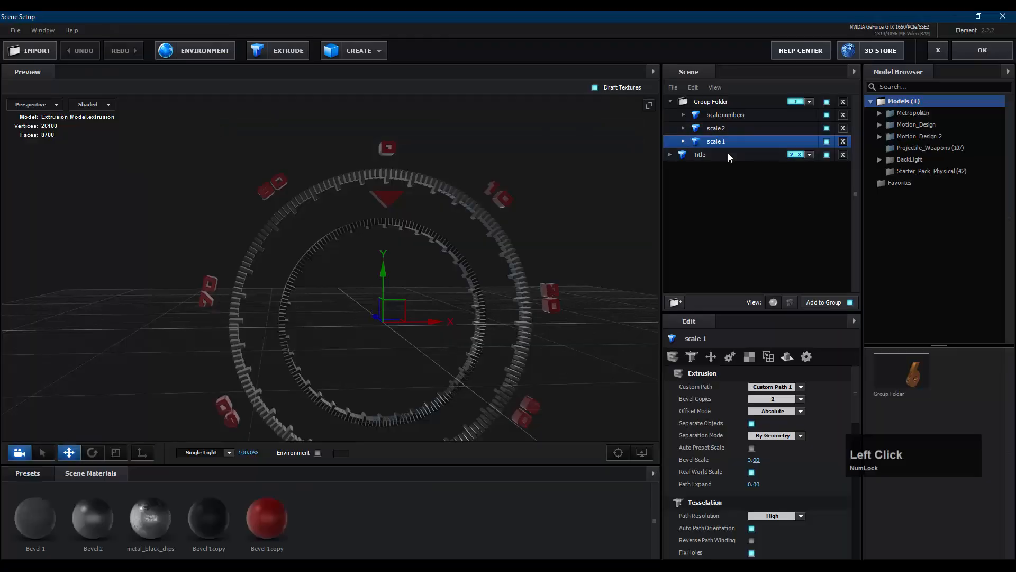
left_click(982, 51)
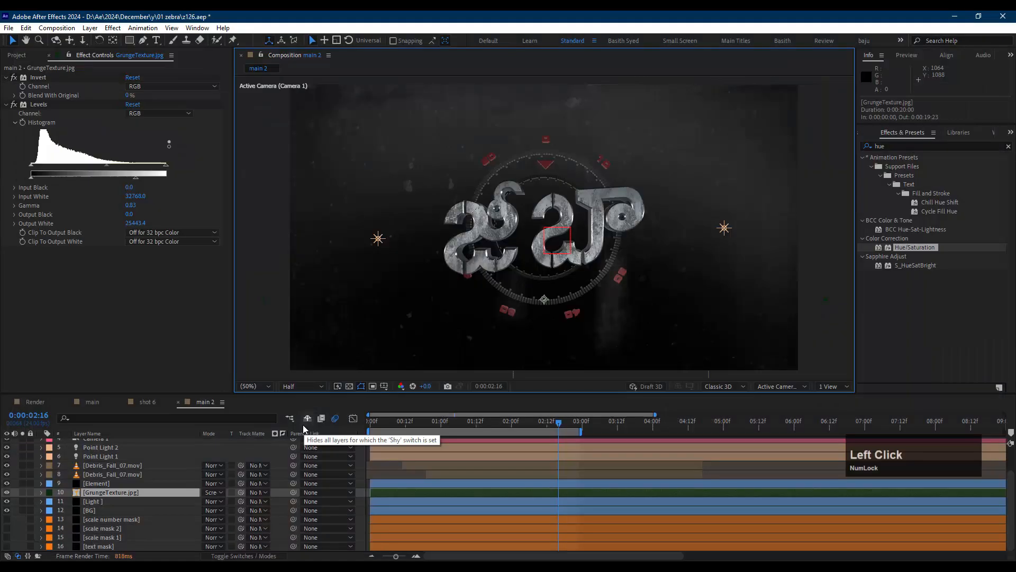
- Check the new extruded lettering at the first frame of main 2
left_click(303, 387)
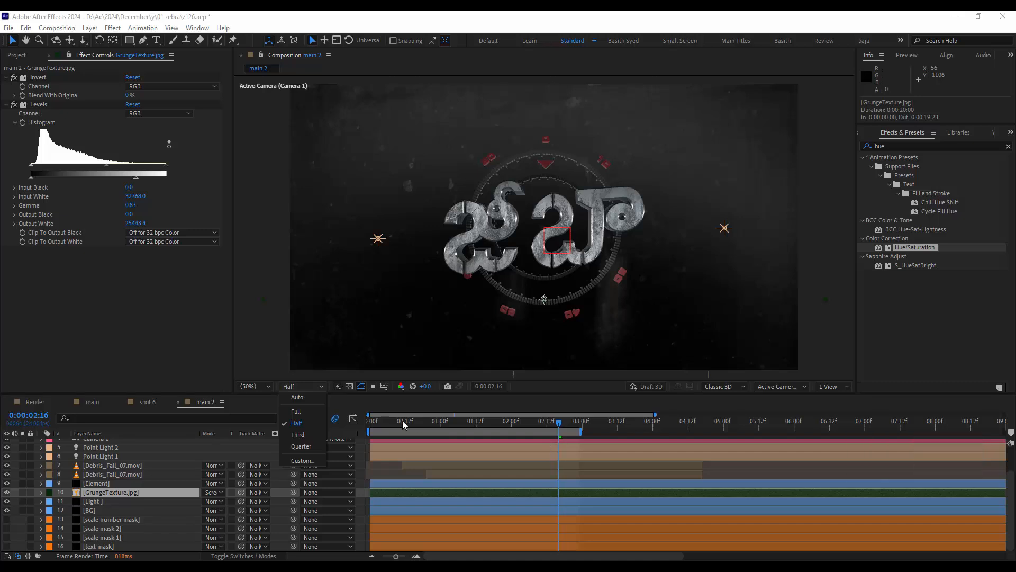
left_click(365, 422)
left_click(364, 421)
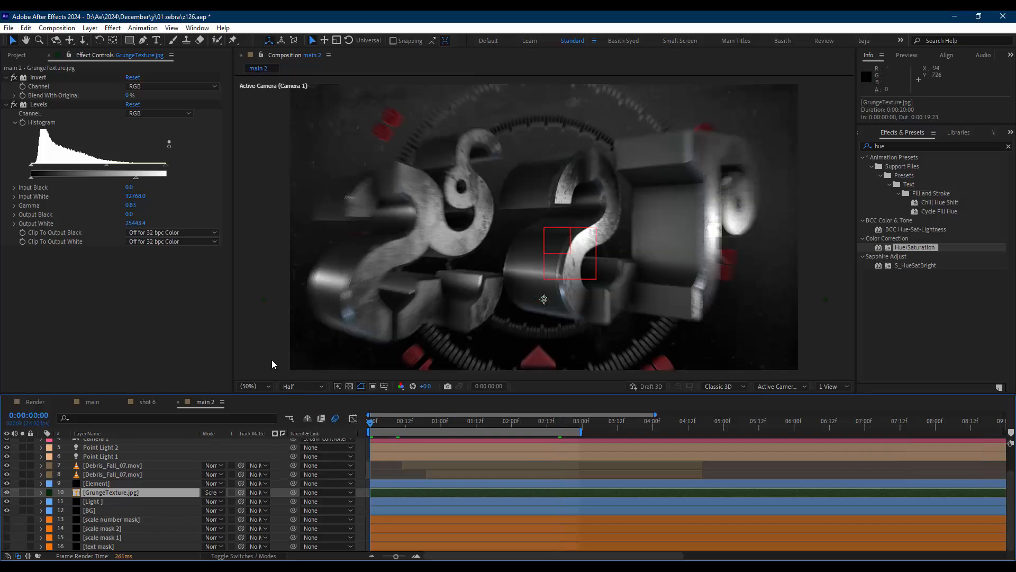
- Duplicate the main layer in the Render composition and start the copy at 0:00:08:00, right after the original ends
left_click(35, 402)
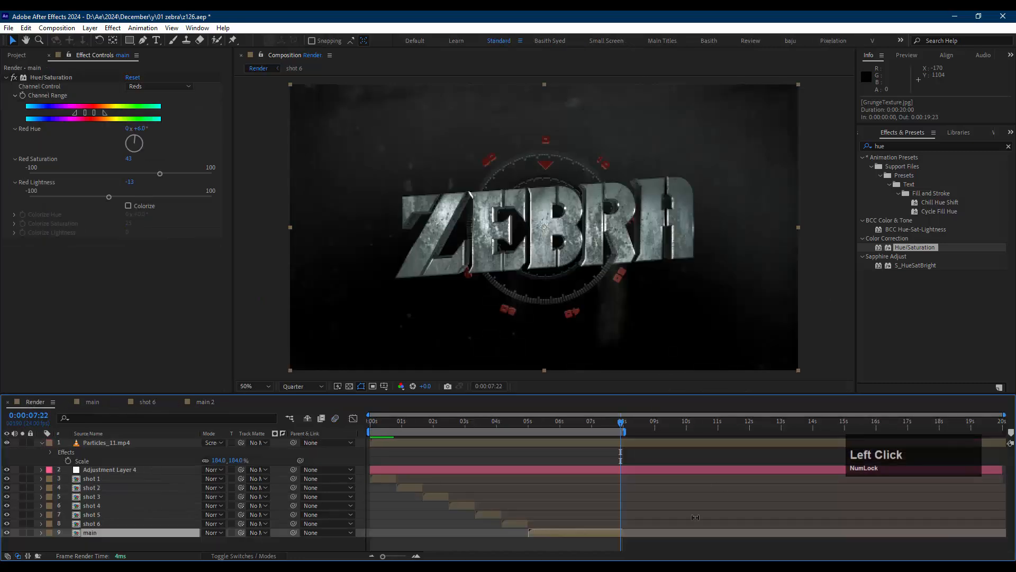
key("o")
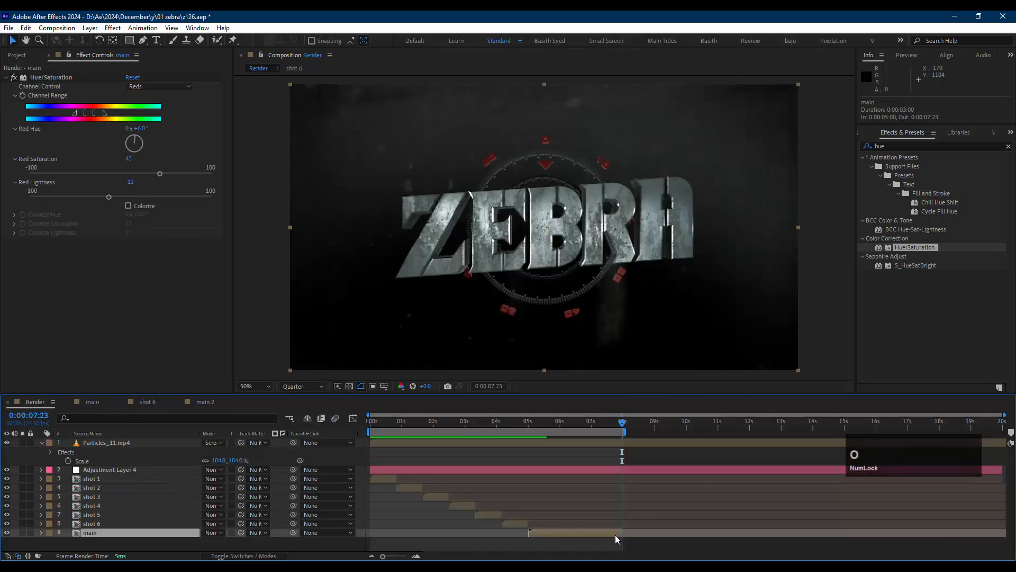
left_click(615, 535)
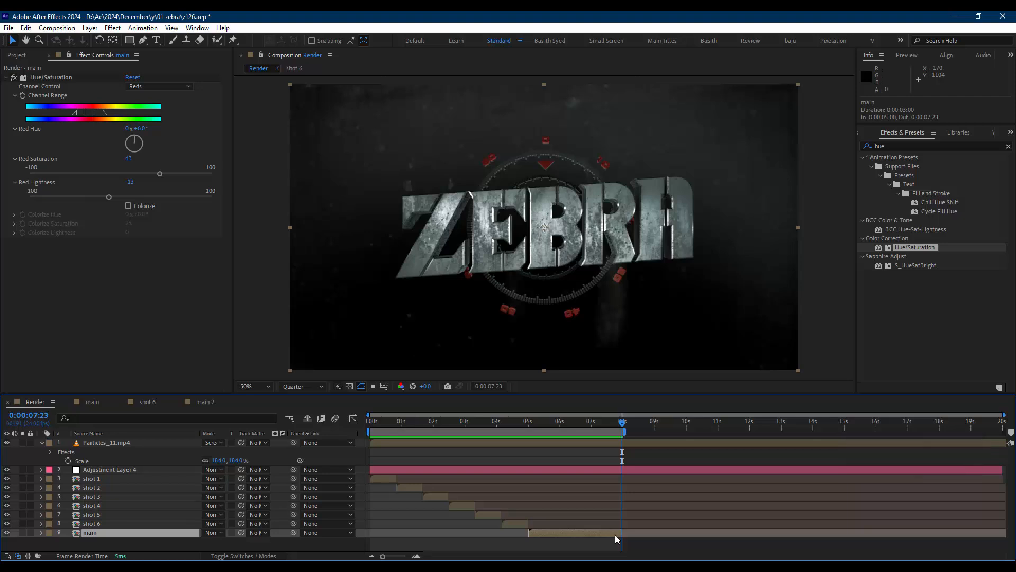
left_click(572, 533)
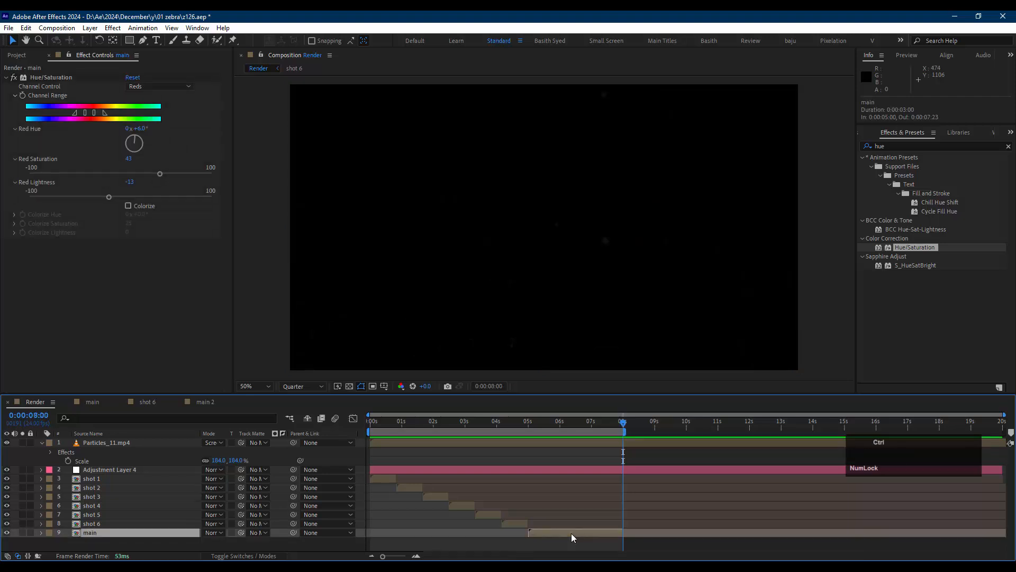
key("ctrl+d")
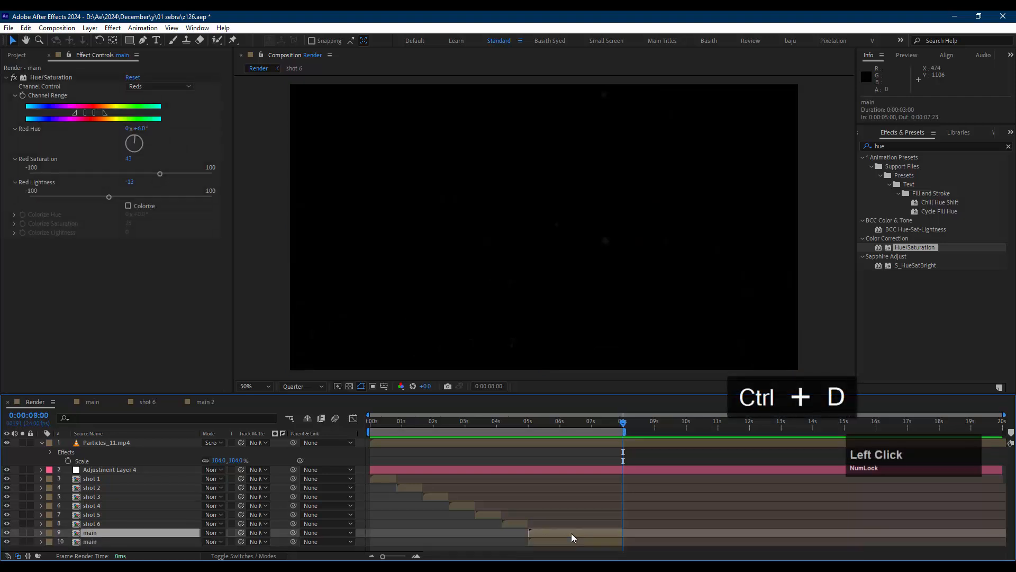
key("bracketleft")
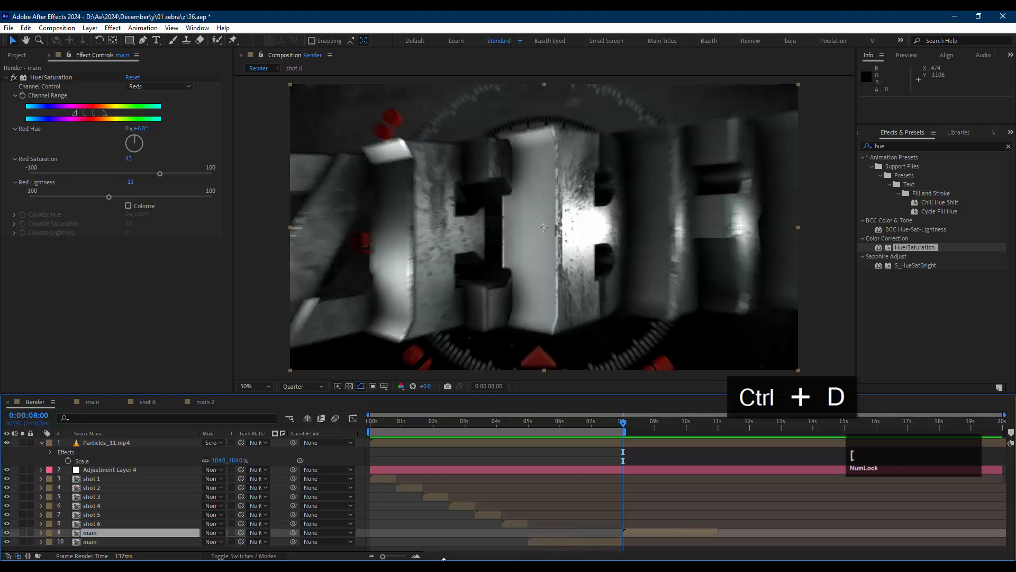
mouse_move(383, 556)
left_mouse_down()
mouse_move(395, 556)
mouse_move(383, 557)
left_mouse_up()
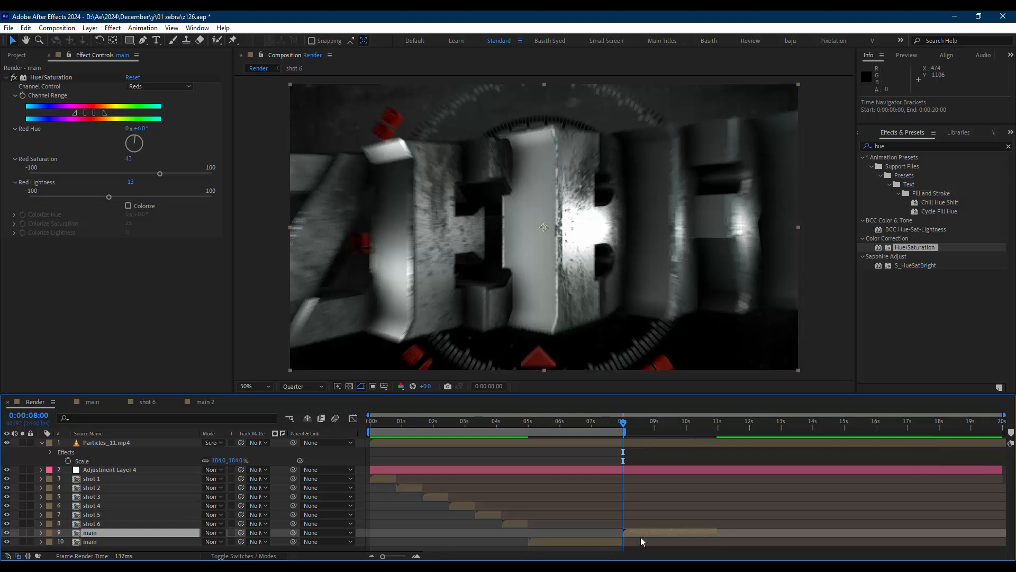
- Replace the source of the duplicated main layer starting at 0:00:08:00 with the main 2 composition
right_click(124, 533)
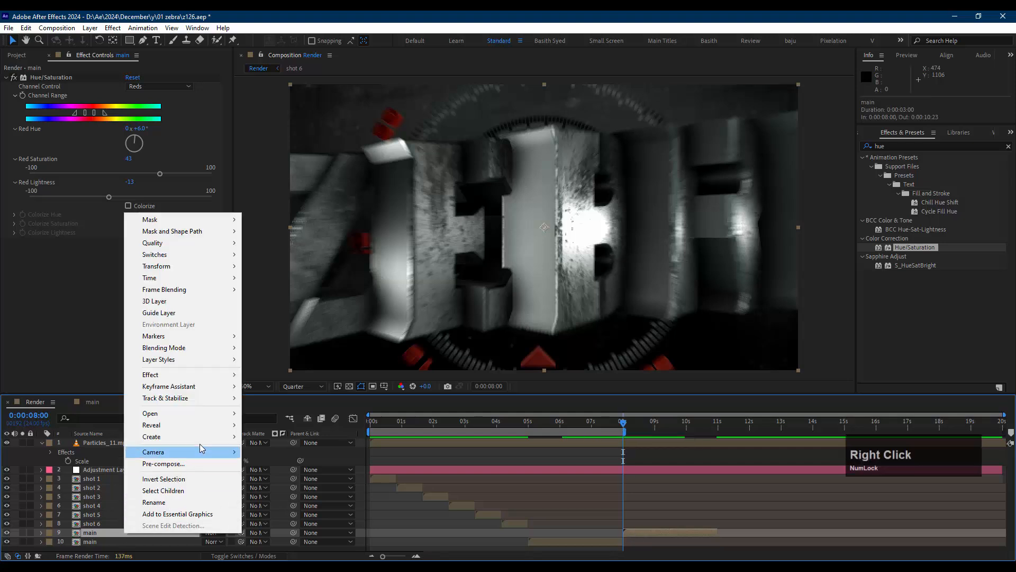
mouse_move(159, 424)
left_click(290, 437)
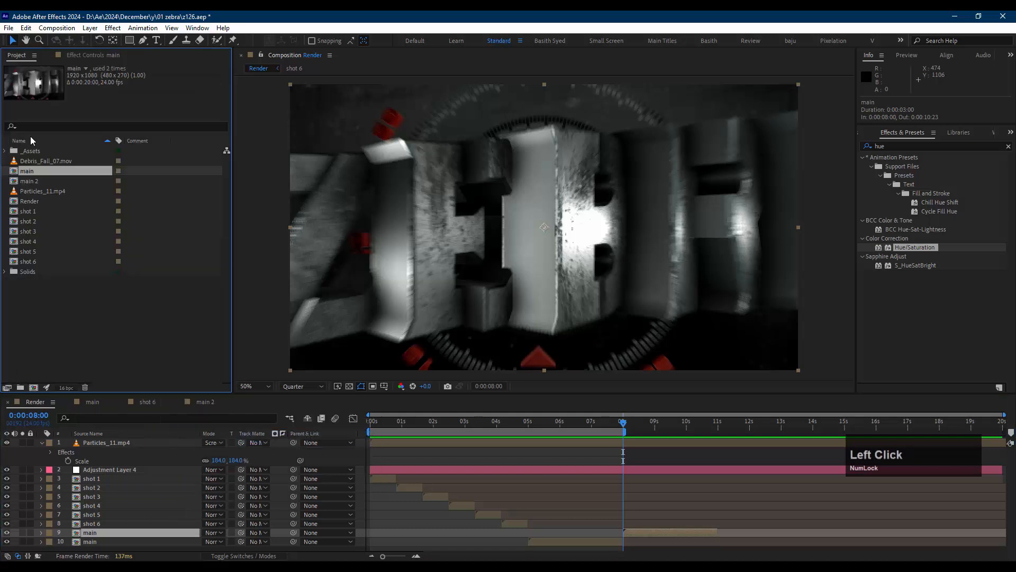
left_click(42, 181)
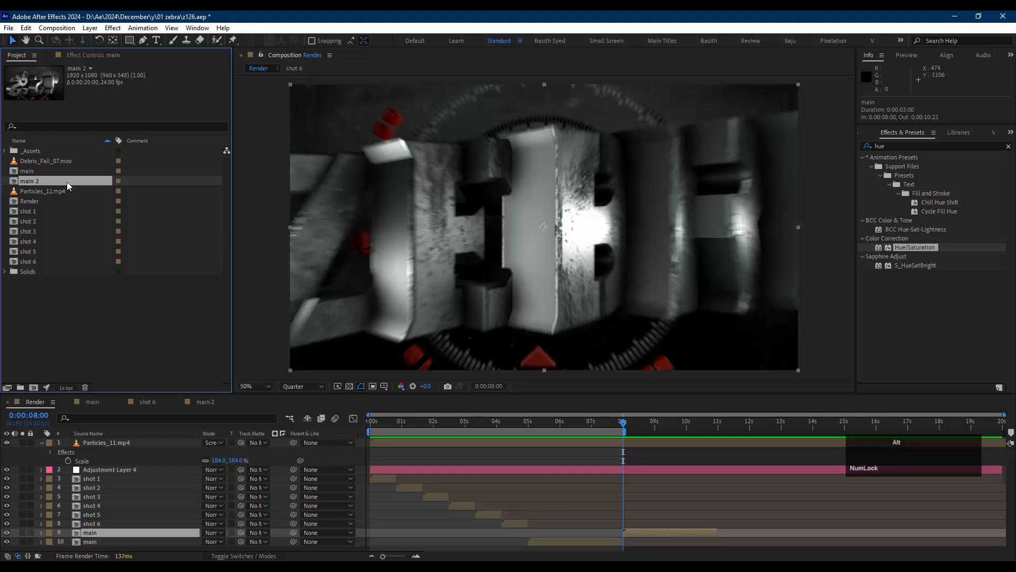
left_click_drag(67, 182, 136, 548)
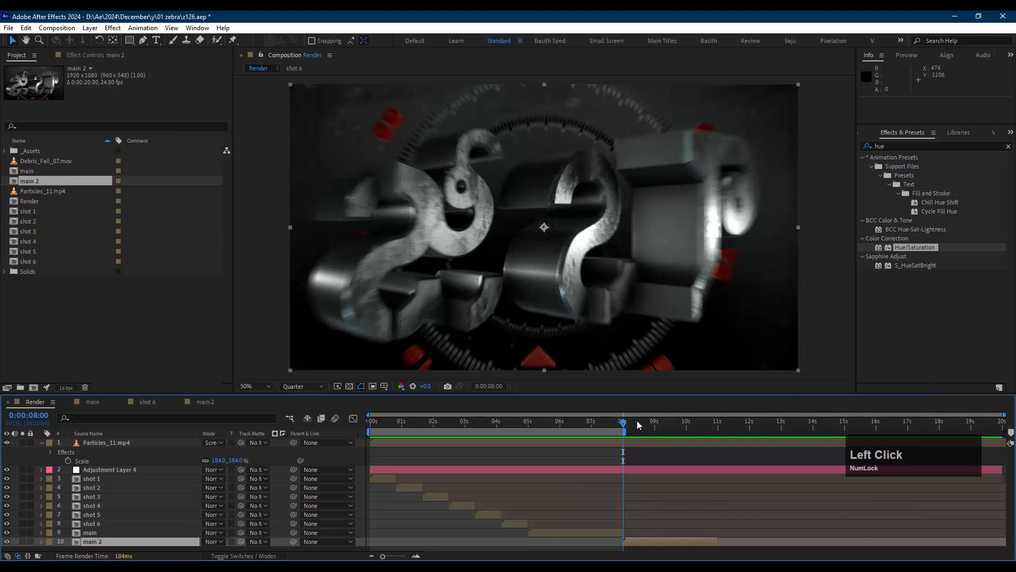
- Extend the Render composition's work area to the end of the main 2 layer at 0:00:11:00 and play the full sequence
left_click_drag(637, 420, 667, 424)
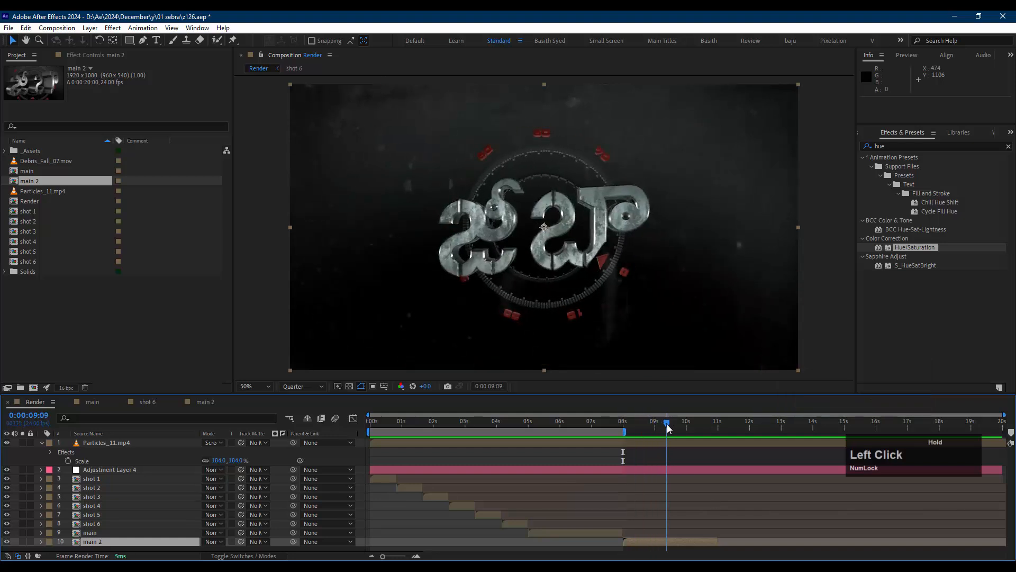
key("space")
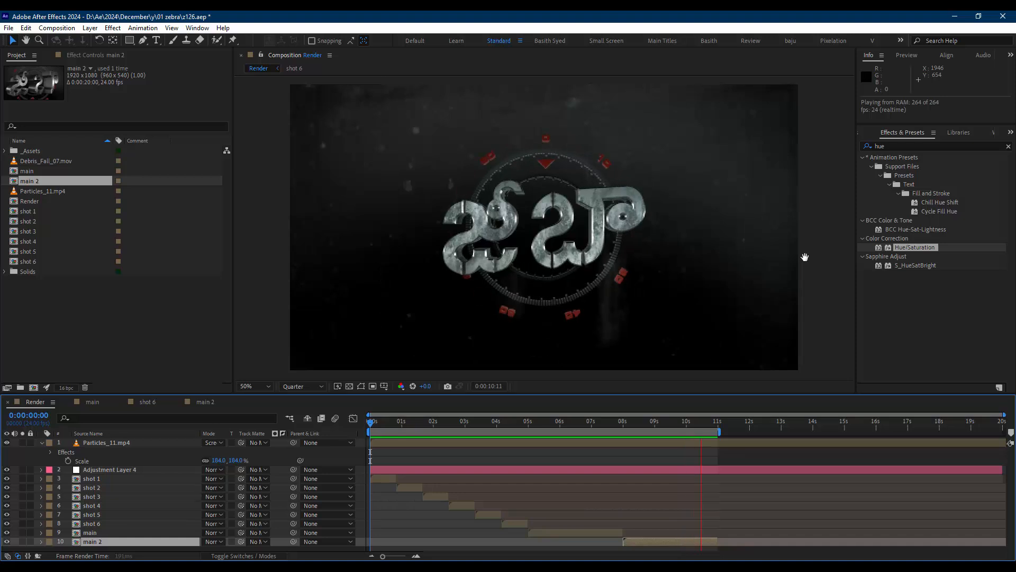
key("space")
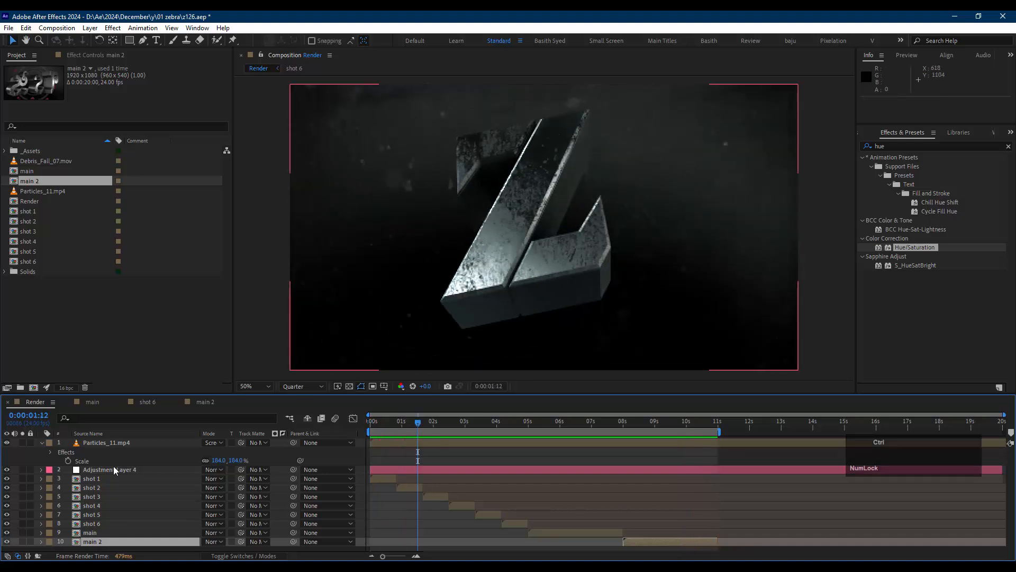
- Set the Render composition's preview resolution to Full and save the project
key("ctrl+s")
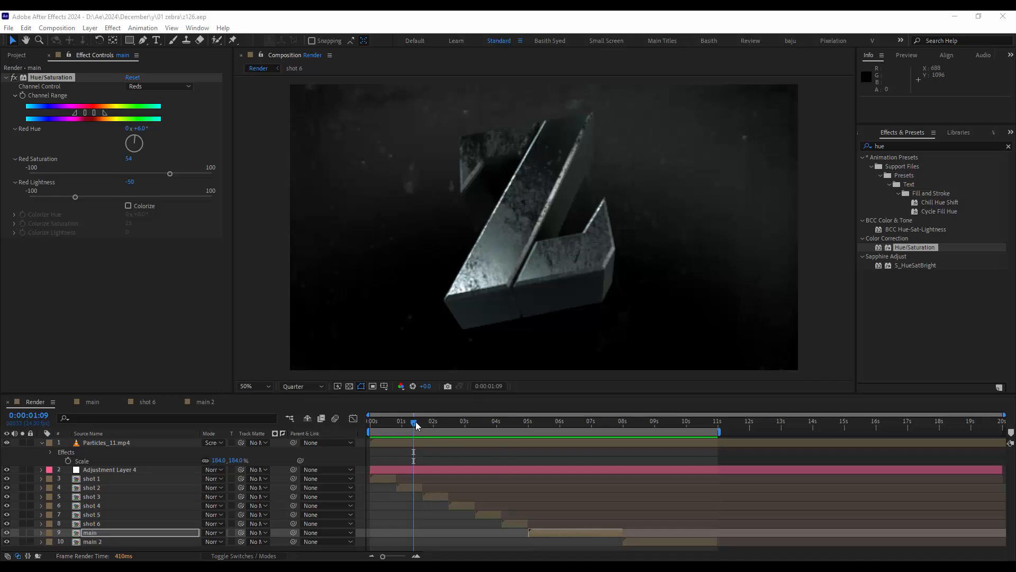
key("ctrl+s")
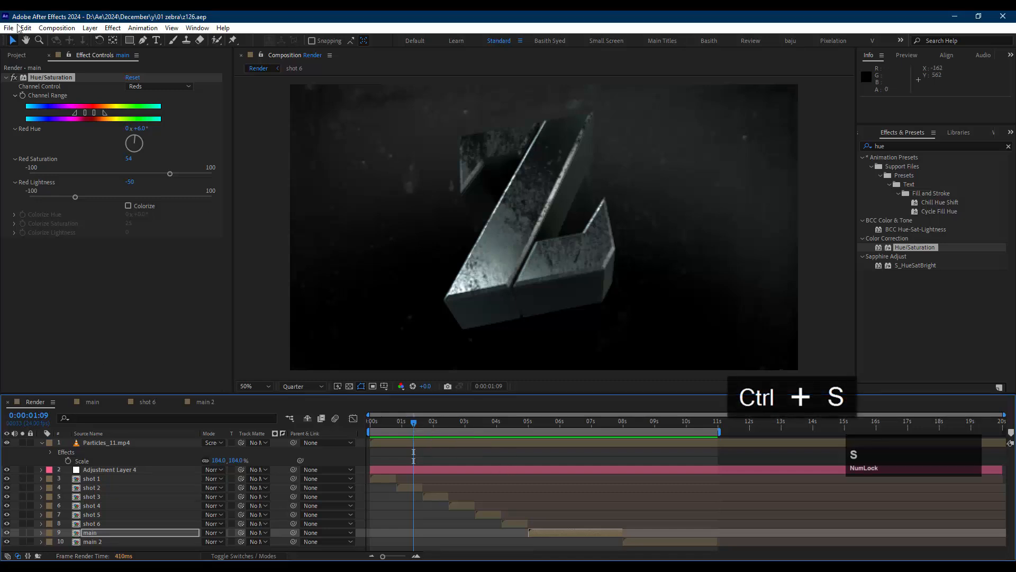
left_click(303, 386)
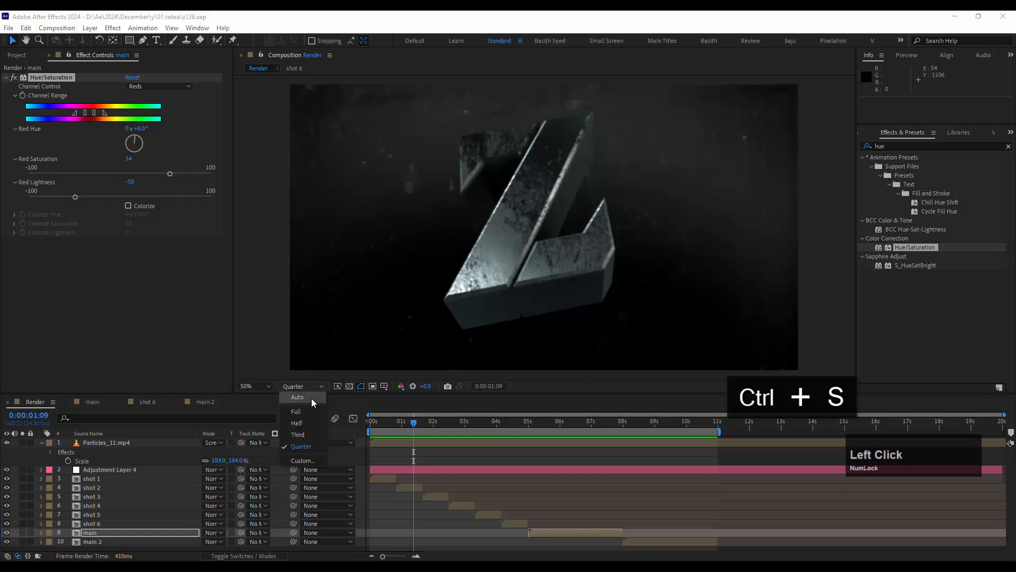
left_click(312, 411)
left_click(338, 386)
left_click(364, 400)
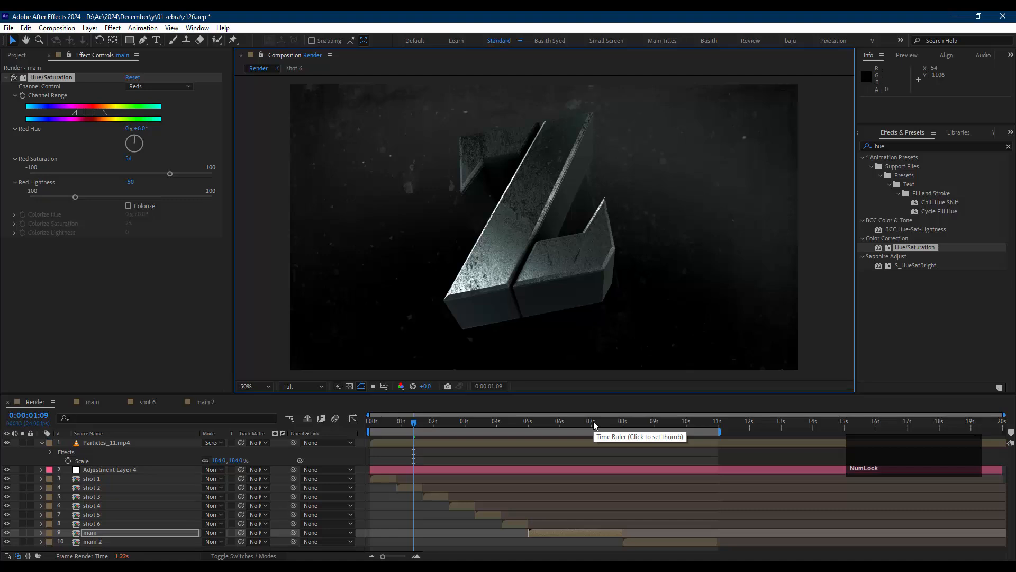
key("ctrl+s")
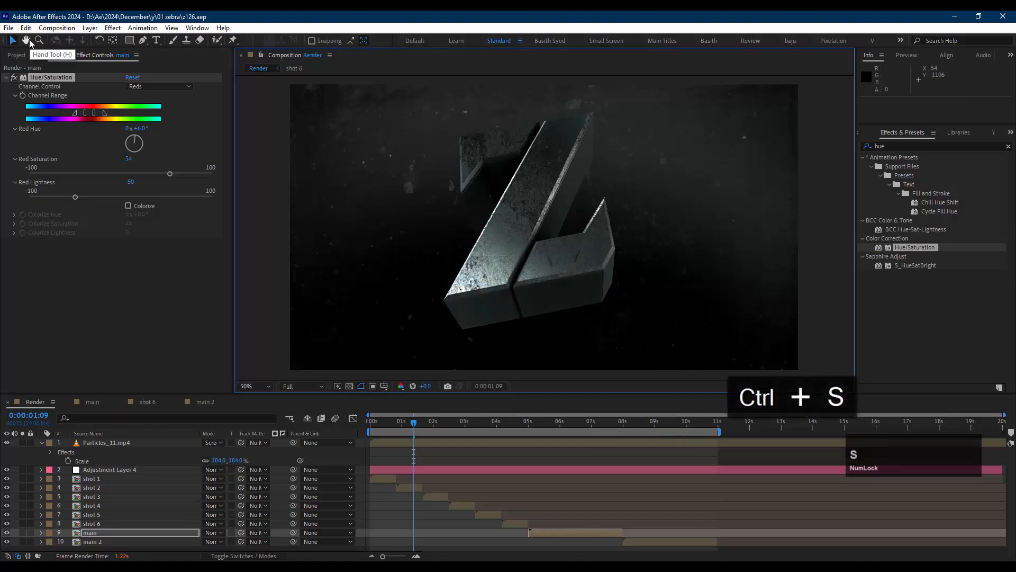
- Add the Render composition to the render queue with Best Settings
left_click(55, 28)
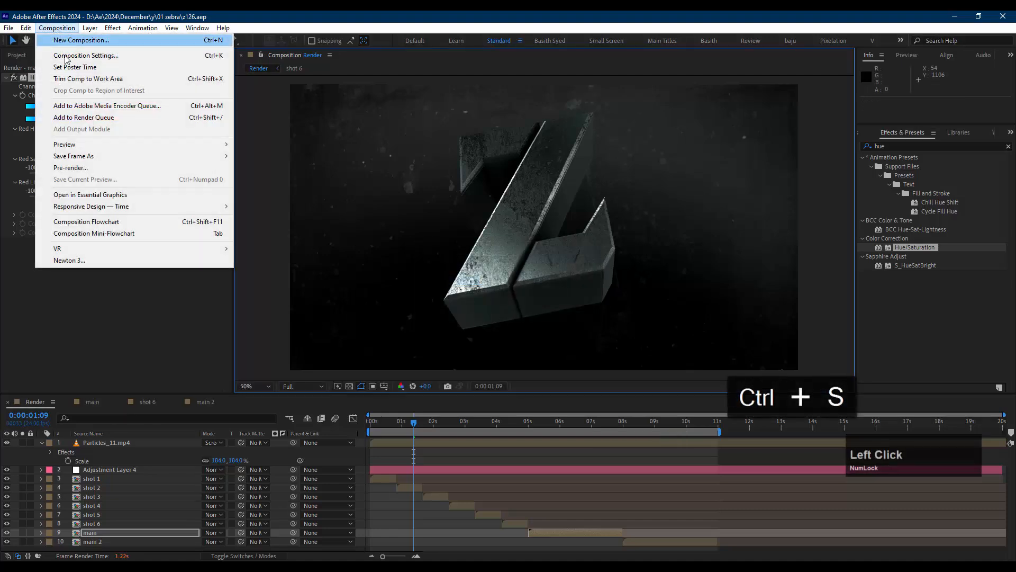
left_click(97, 117)
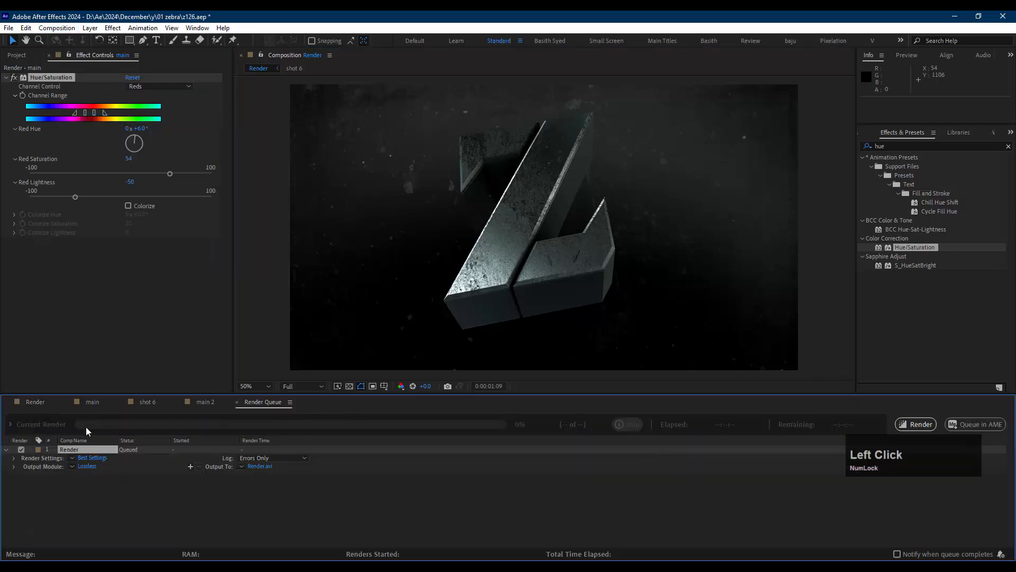
left_click(86, 481)
left_click(98, 450)
- Set the output module to QuickTime with the Apple ProRes 4444 codec and output to Render.mov in the 03 - VTV folder
left_click(80, 467)
left_click(586, 284)
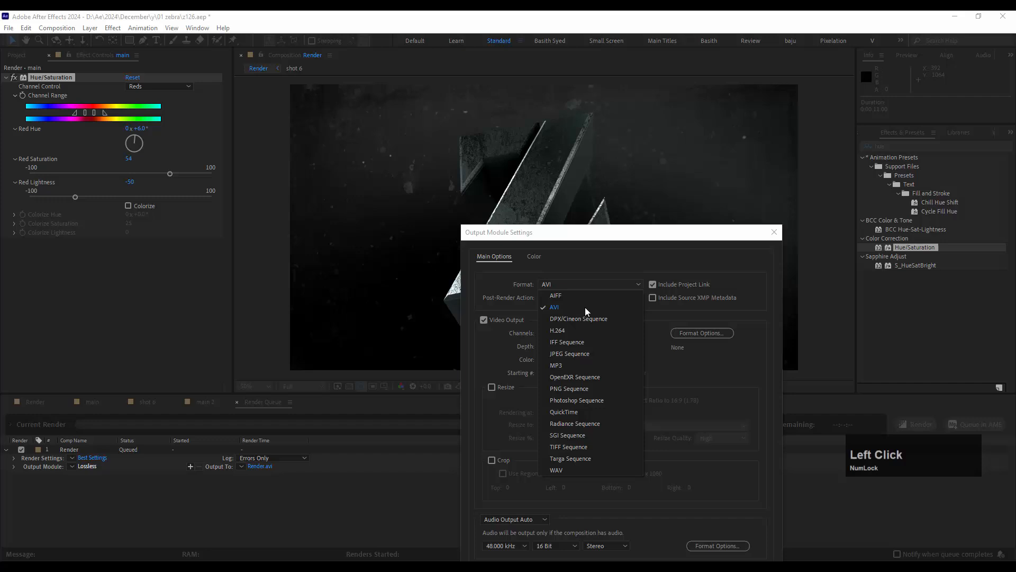
left_click(582, 411)
left_click_drag(605, 232, 530, 128)
left_click(630, 228)
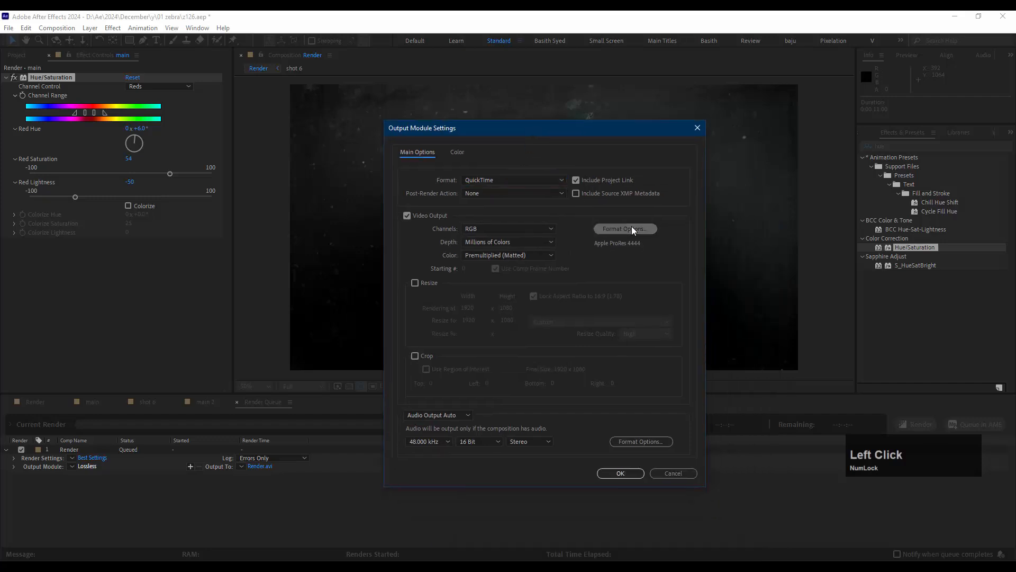
left_click(270, 208)
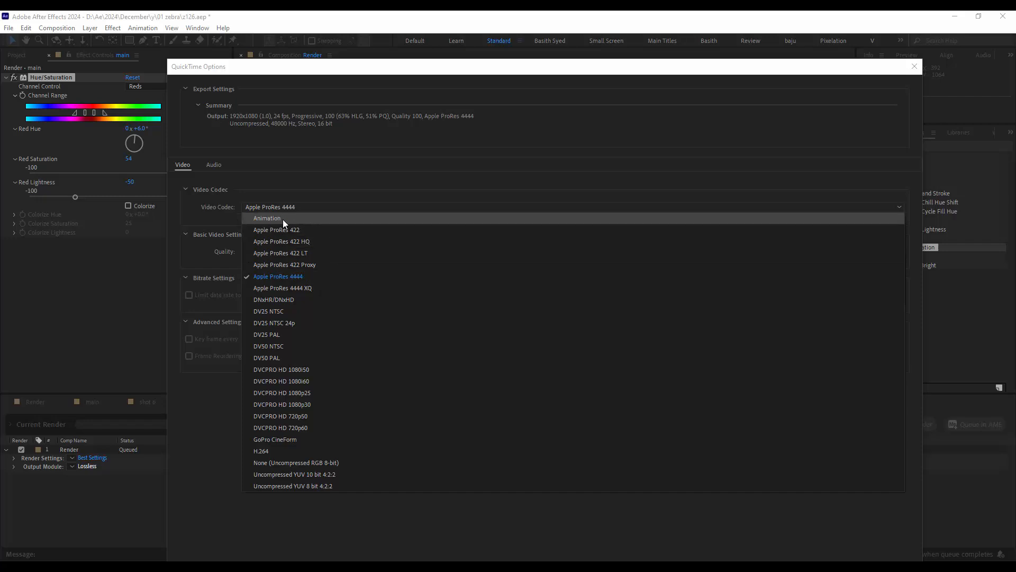
left_click(302, 276)
left_click_drag(591, 80, 575, 30)
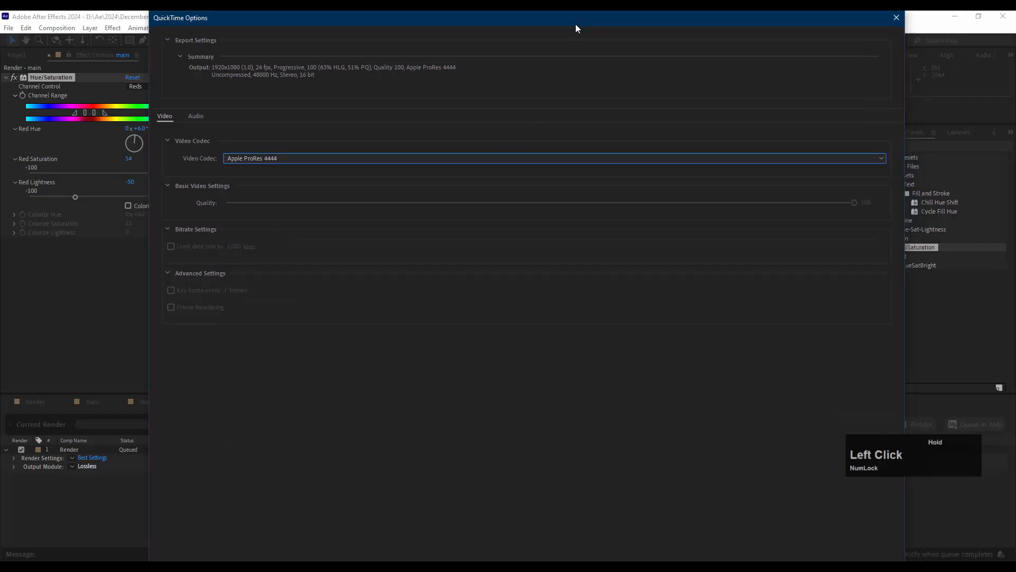
left_click_drag(819, 13, 768, 20)
left_click(789, 497)
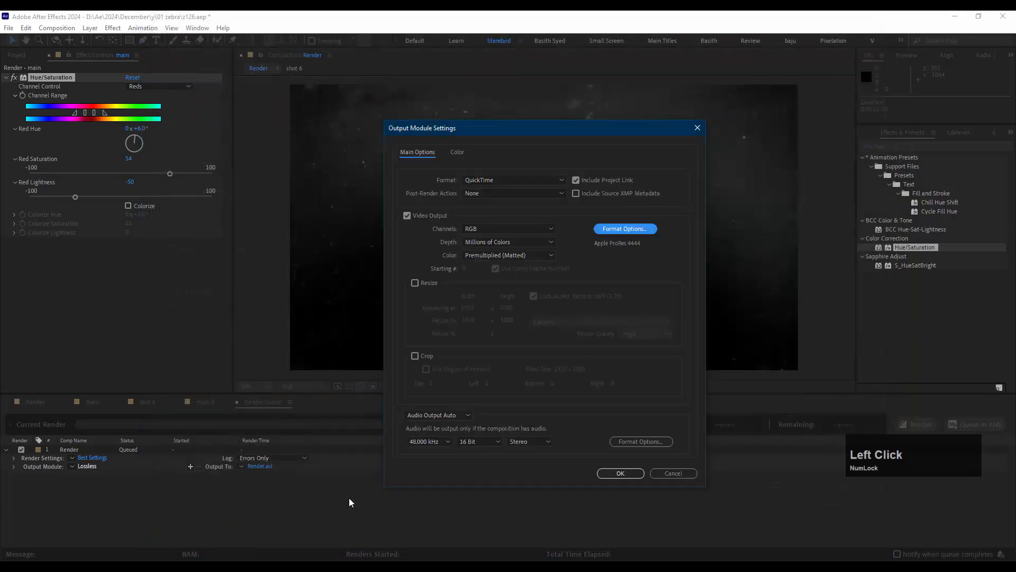
left_click(618, 473)
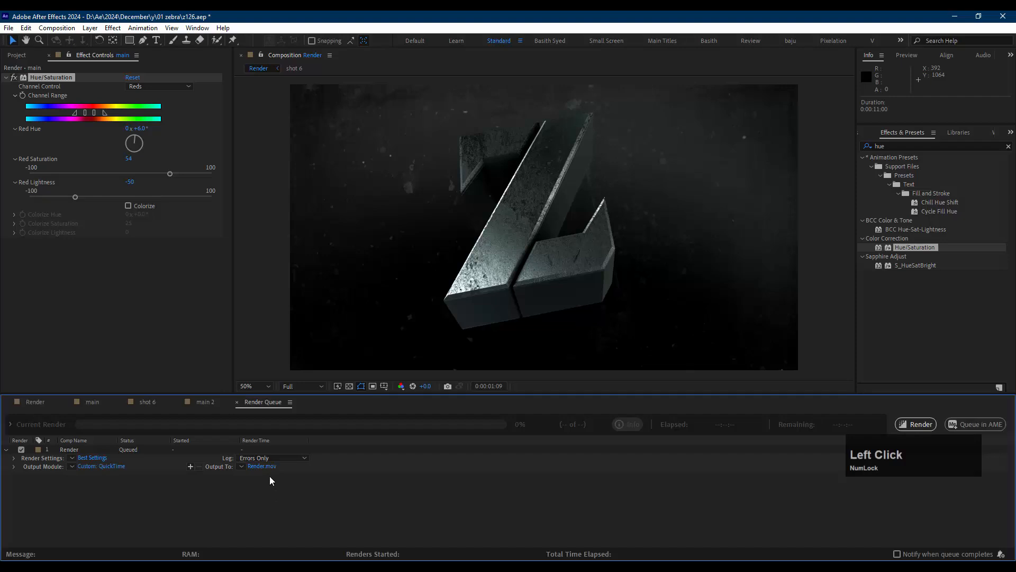
left_click(274, 470)
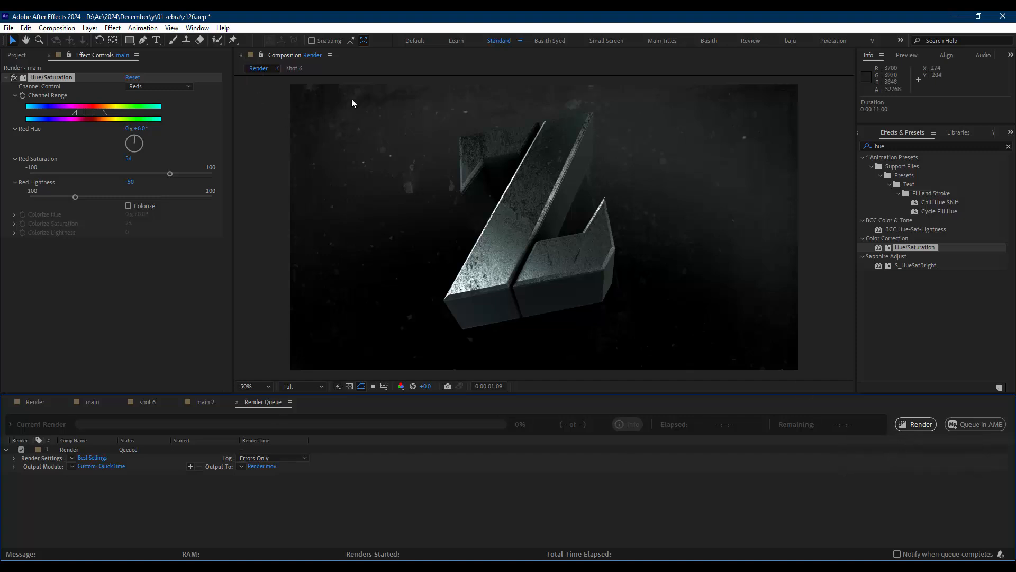
- Close the composition viewer and save the project
left_click(241, 55)
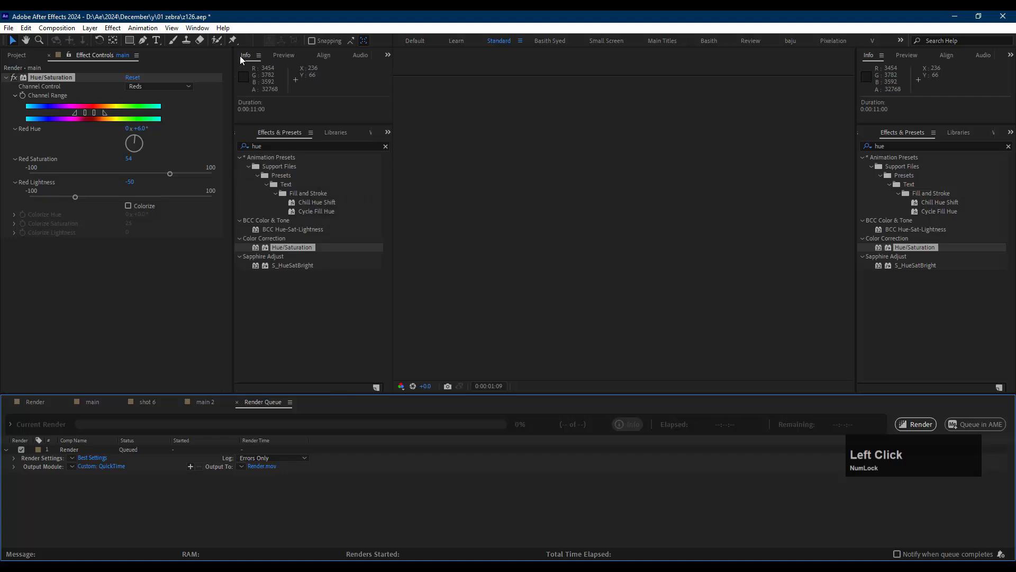
left_click(8, 28)
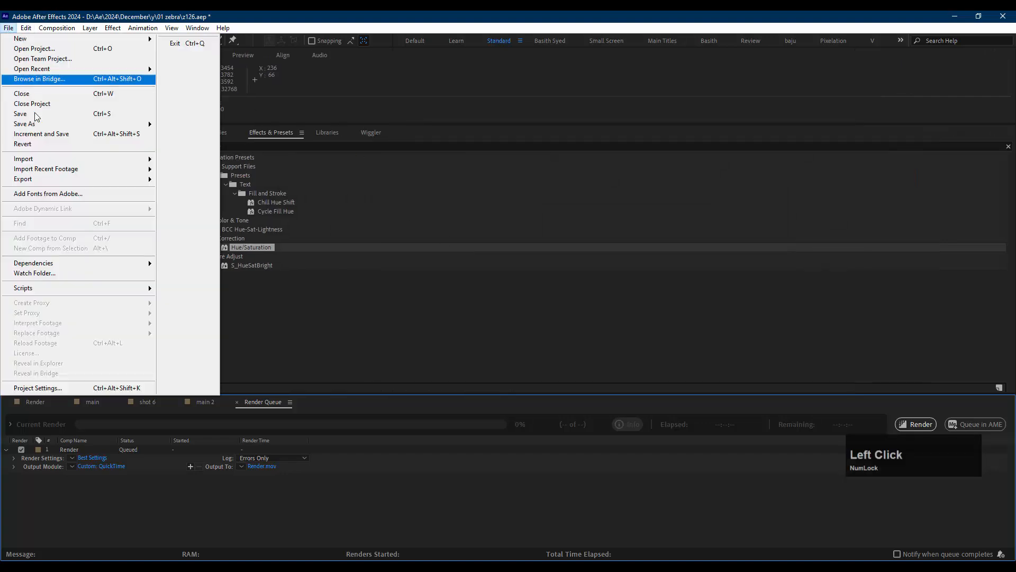
left_click(39, 118)
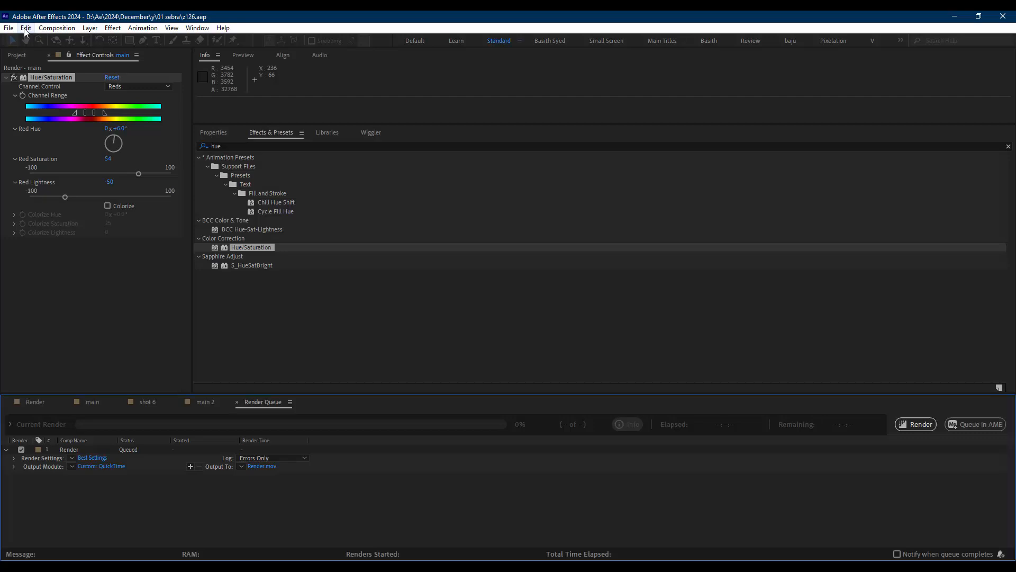
- Purge all memory and disk cache, and start rendering the queued Render composition
left_click(25, 30)
mouse_move(136, 275)
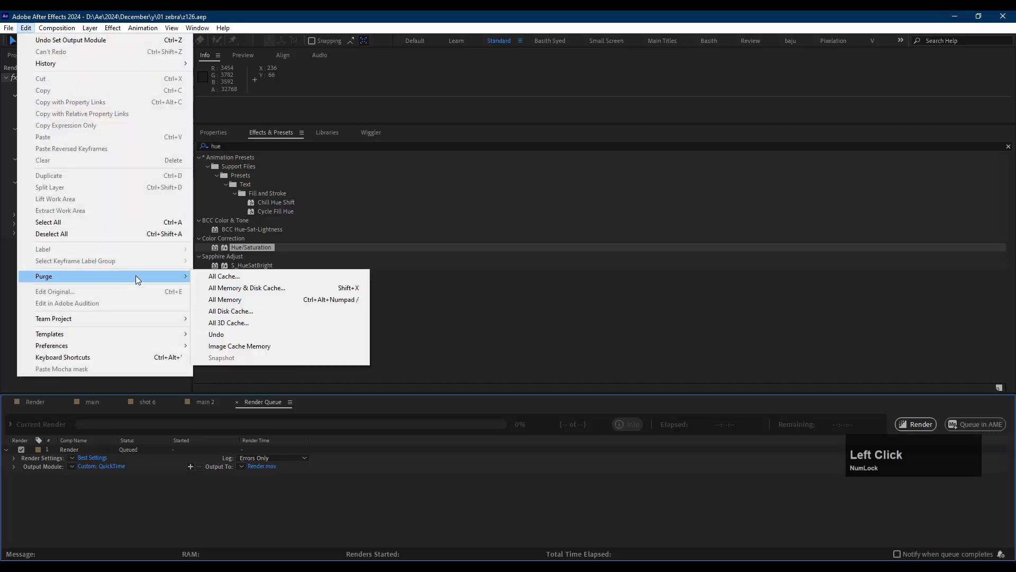
left_click(273, 289)
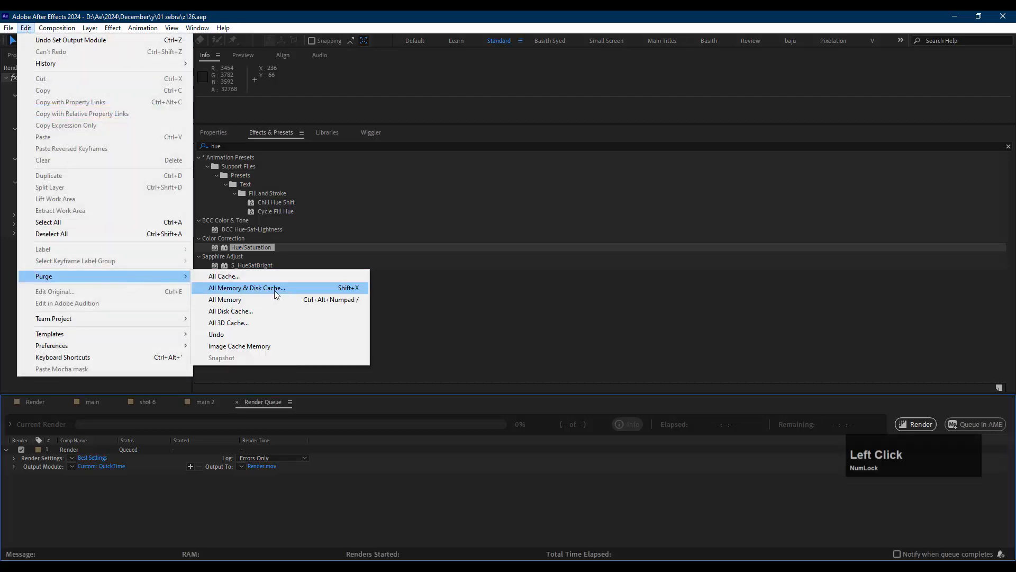
left_click(579, 314)
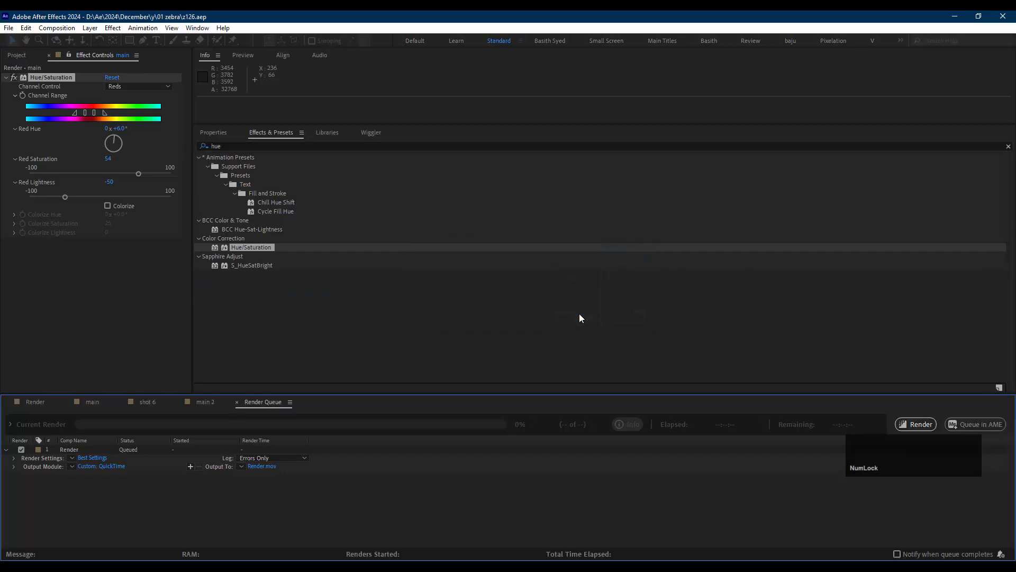
left_click(923, 424)
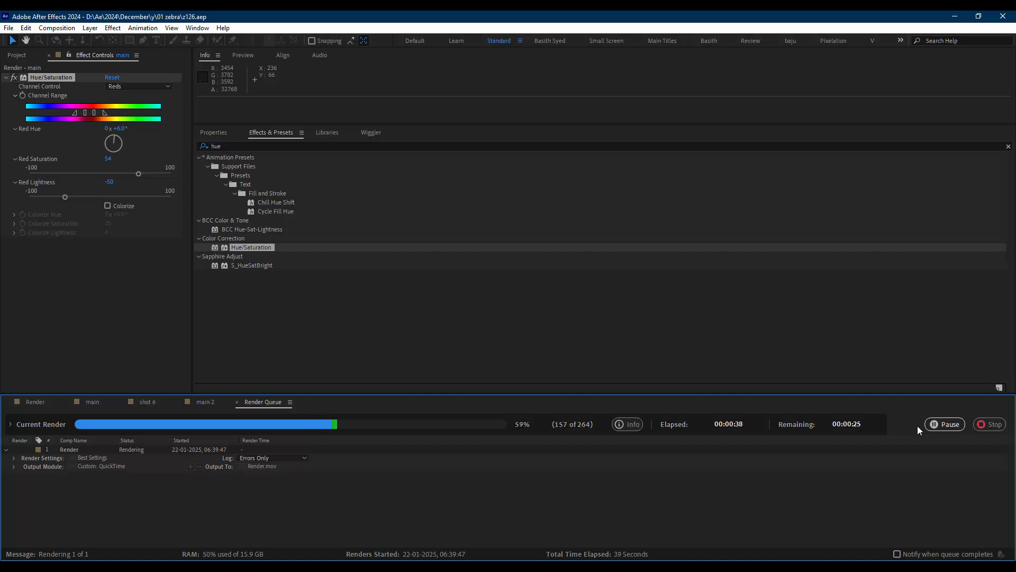
left_click(925, 427)
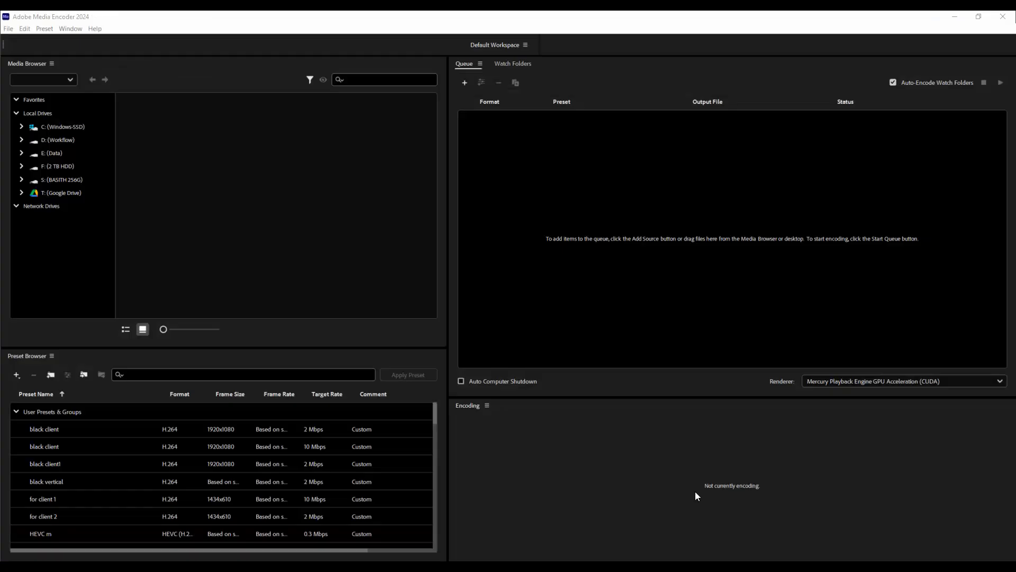
- Switch to Adobe Media Encoder and add Render.mov from the 03 - VTV folder to its queue
left_click(704, 312)
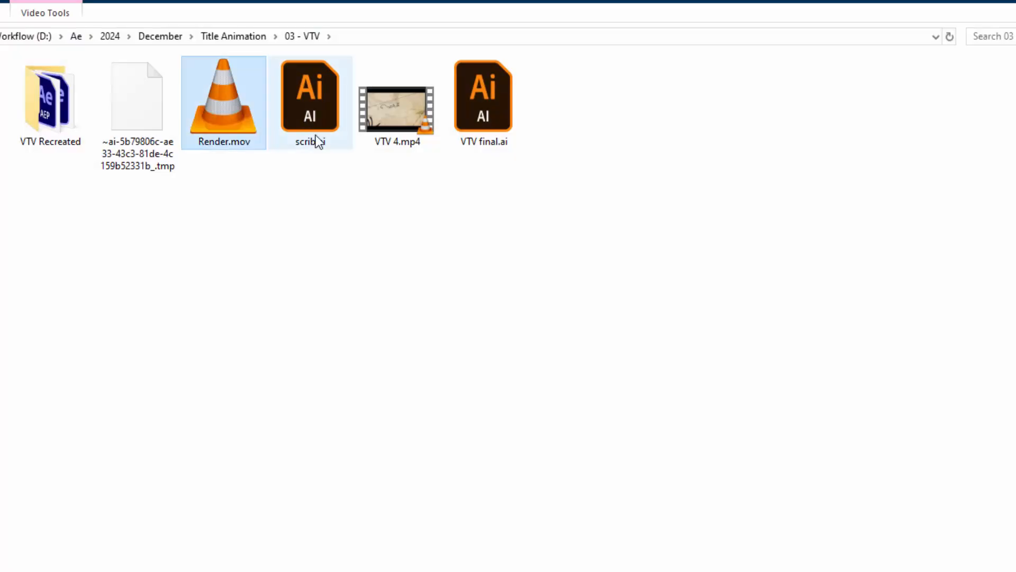
left_click_drag(229, 138, 620, 205)
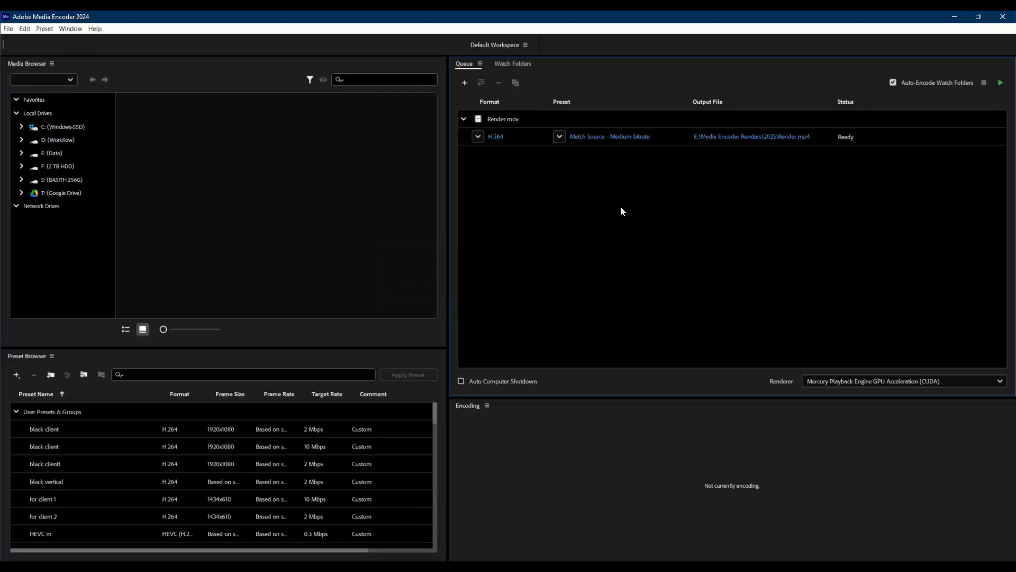
- Review the format and preset choices, keep H.264 with Match Source - Medium bitrate, and start encoding Render.mov to Render.mp4
left_click(551, 135)
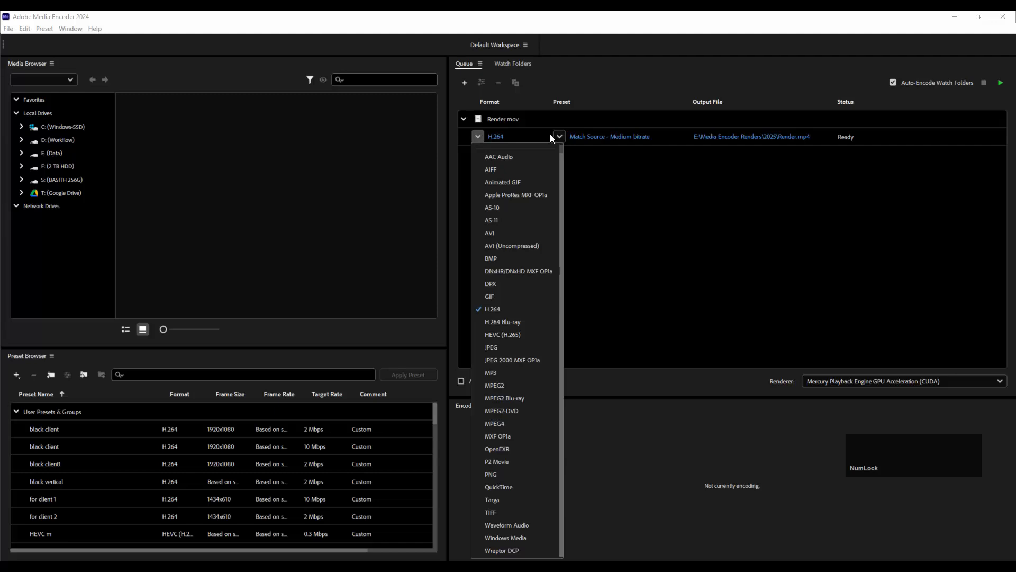
left_click(551, 134)
left_click(550, 134)
left_click(550, 134)
left_click(550, 134)
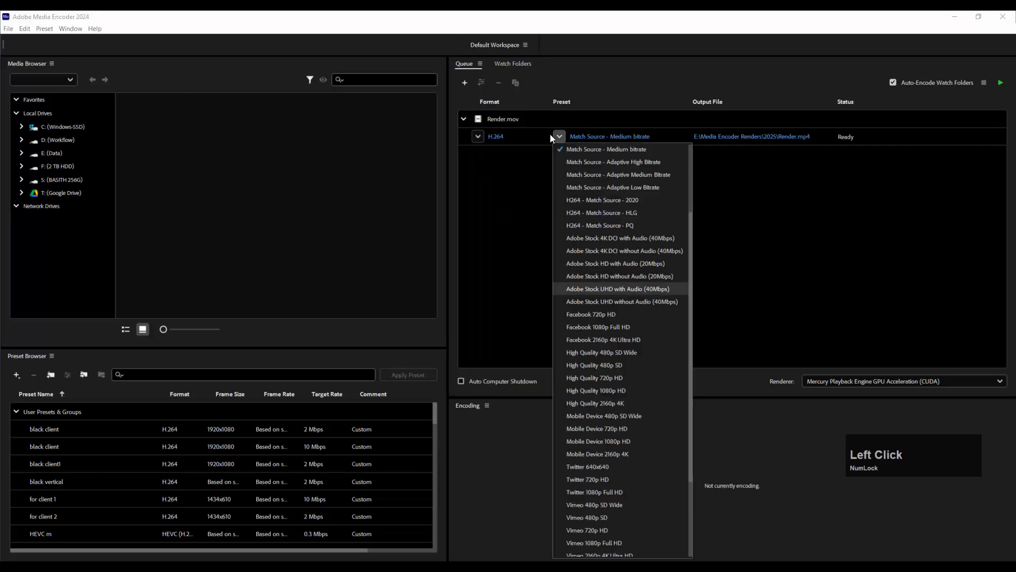
scroll(550, 135, "up", 1)
scroll(550, 134, "up", 1)
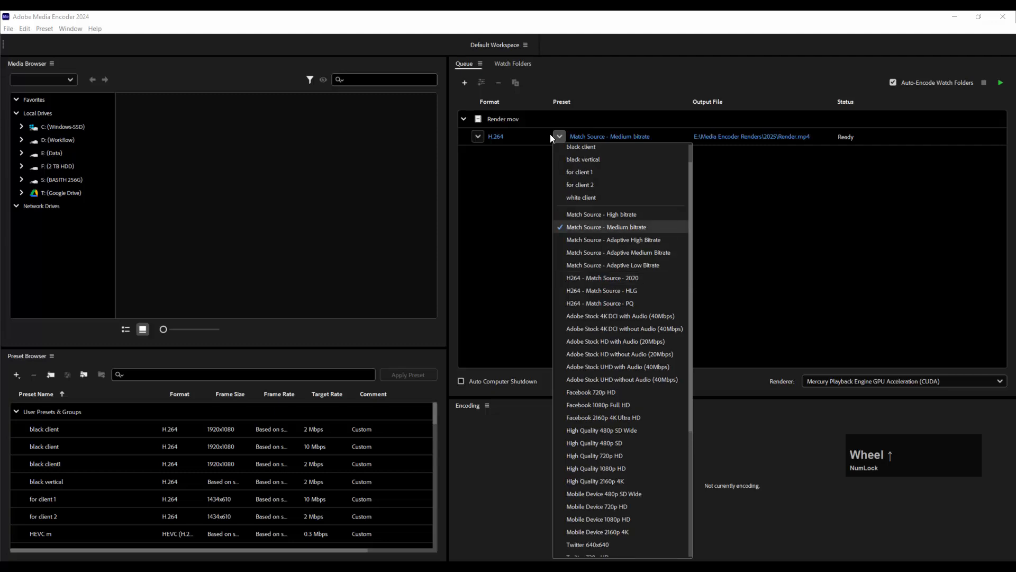
left_click(550, 134)
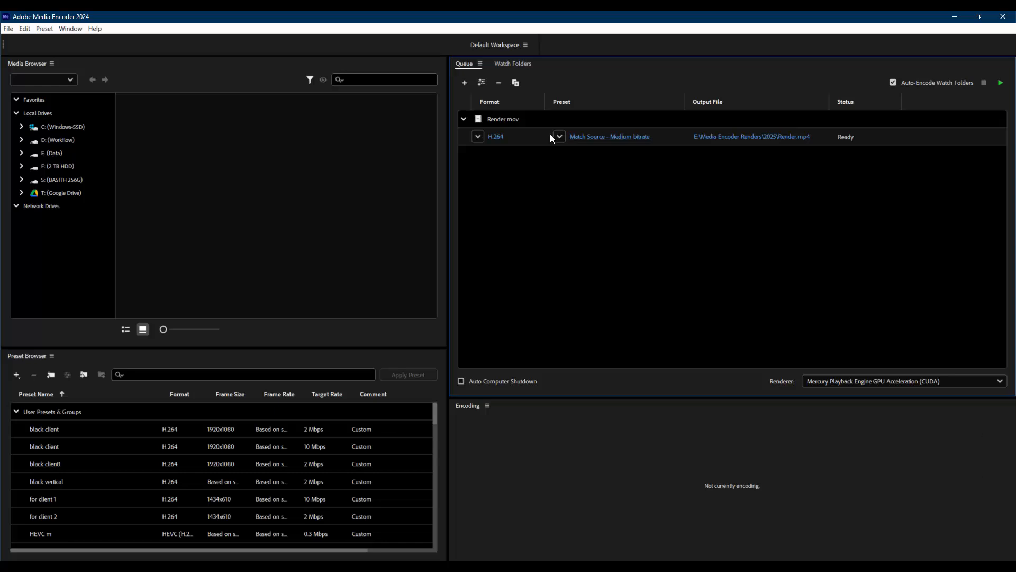
left_click(1001, 82)
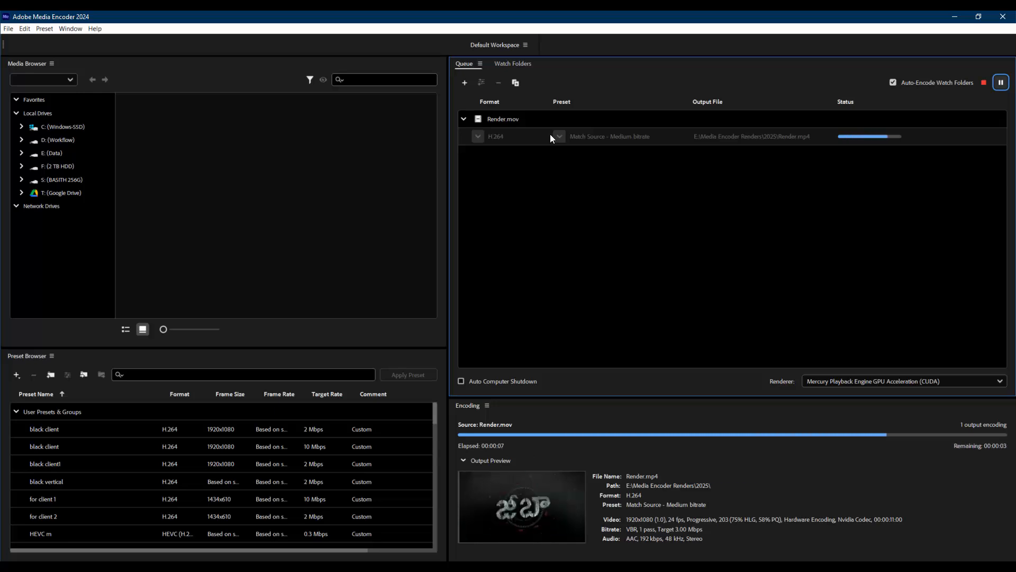
- Switch back to After Effects and duplicate the finished Render item in the render queue
key("alt+Tab")
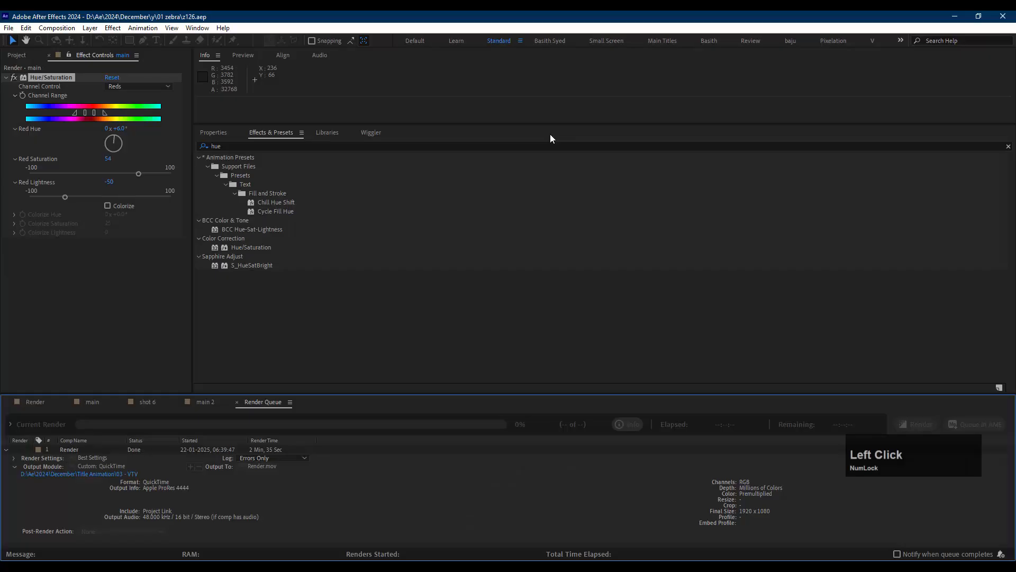
left_click(79, 474)
left_click(14, 466)
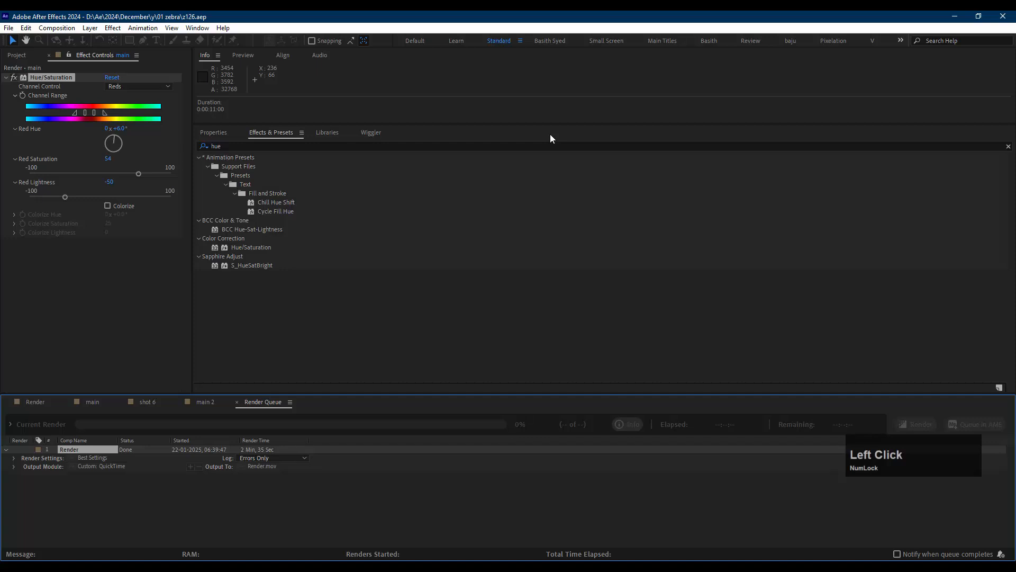
key("ctrl")
key("ctrl+d")
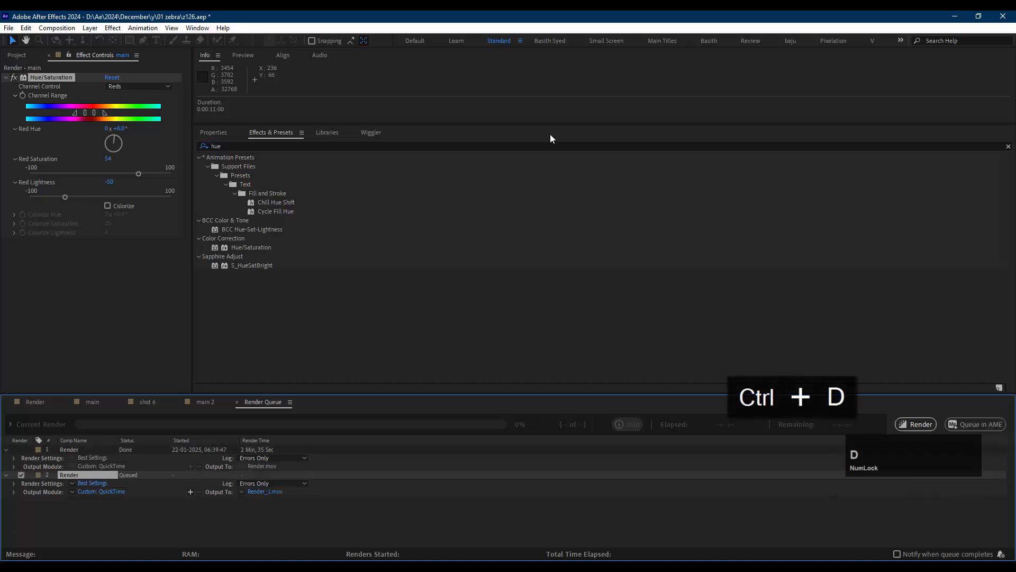
- Set the output module of the duplicated Render queue item to H.264 - Match Render Settings - 15 Mbps
left_click(101, 491)
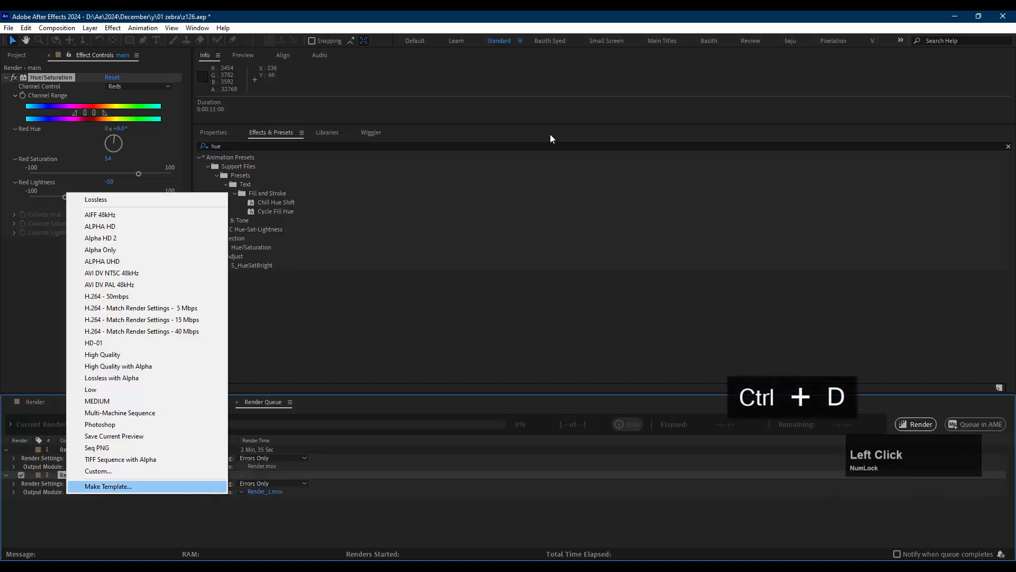
key("Up")
key("Up")
key("Up")
key("Up")
key("Up")
key("Up")
key("Up")
key("Up")
key("Up")
key("Up")
key("Up")
key("Up")
key("Up")
key("Up")
key("Up")
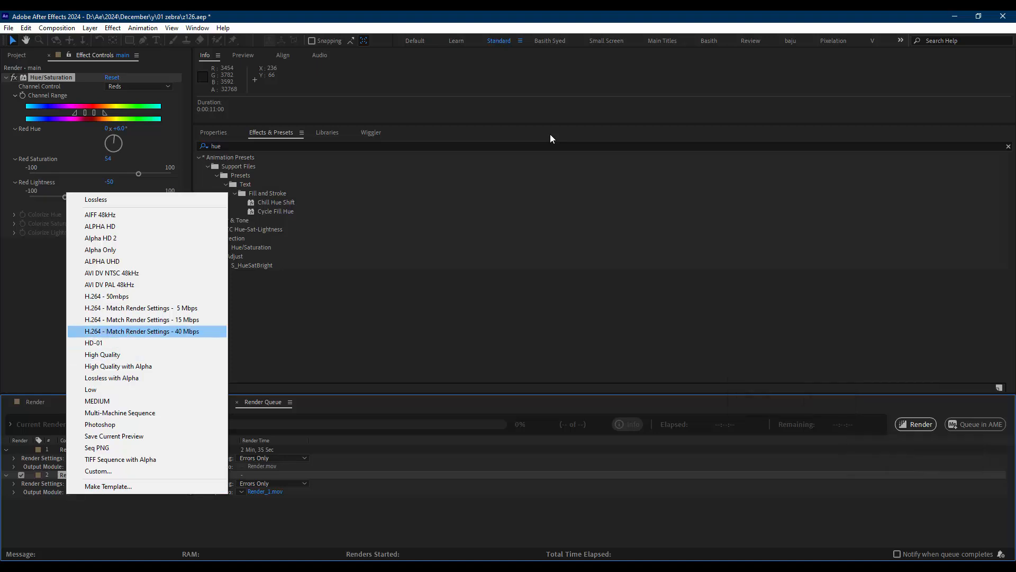
key("Down")
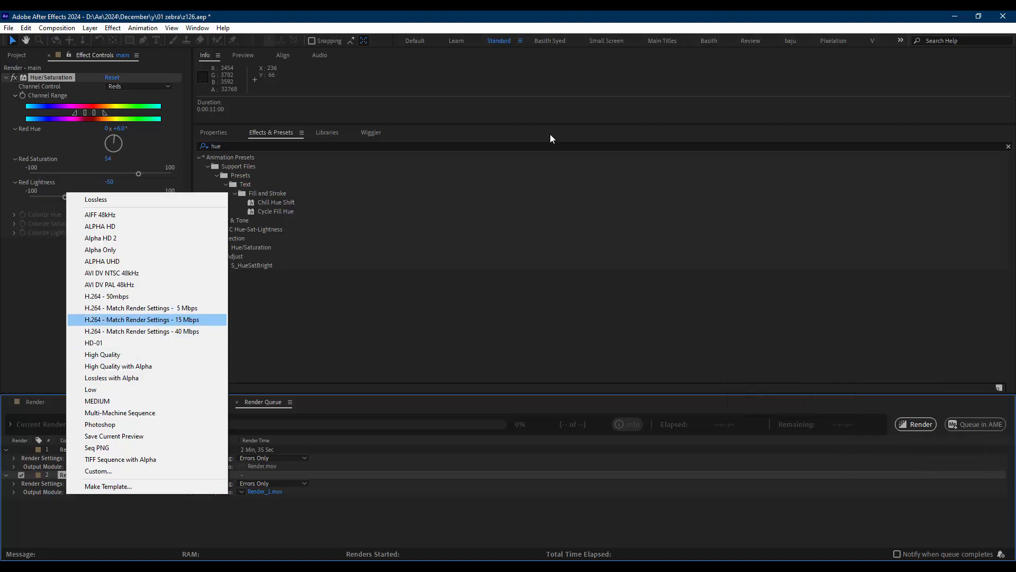
left_click(141, 320)
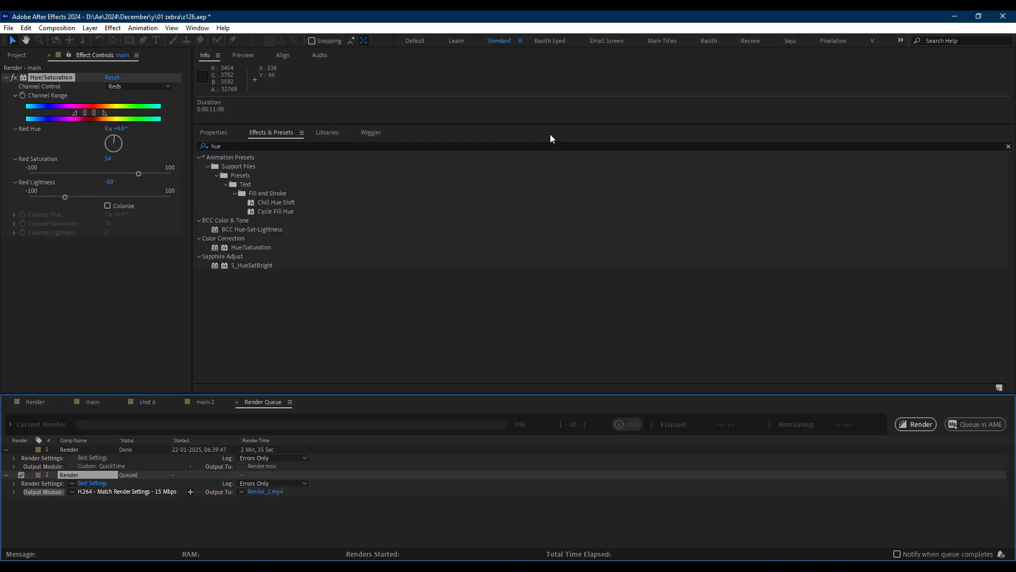
- Review the output module templates for the duplicated Render item, keeping H.264 - Match Render Settings - 15 Mbps
left_click(127, 491)
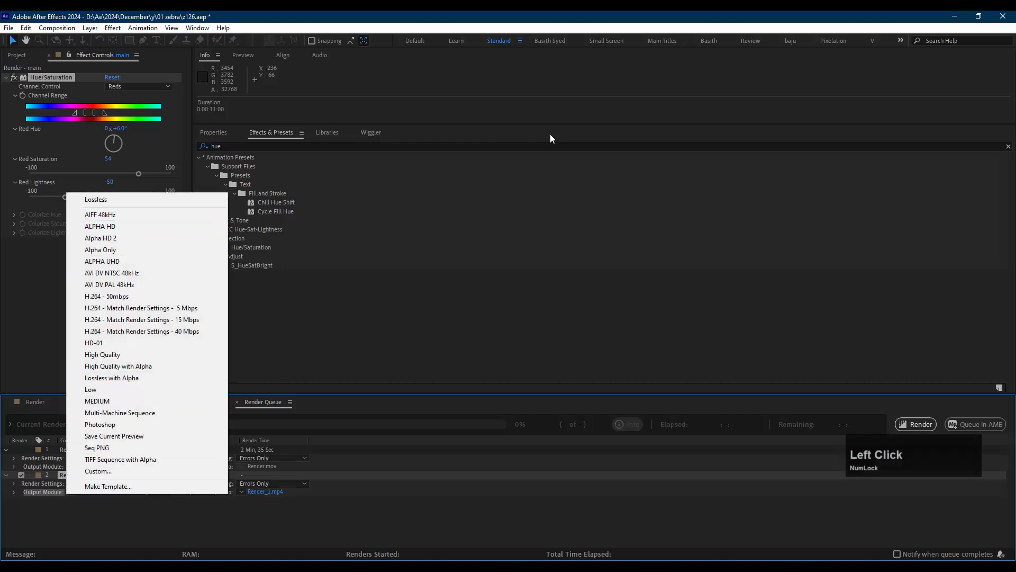
left_click(180, 522)
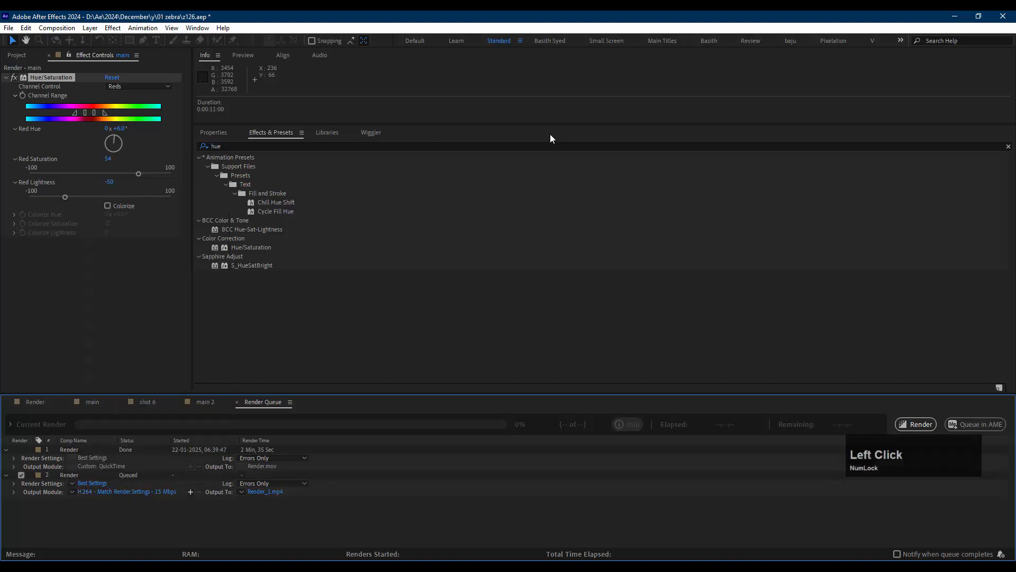
left_click(72, 492)
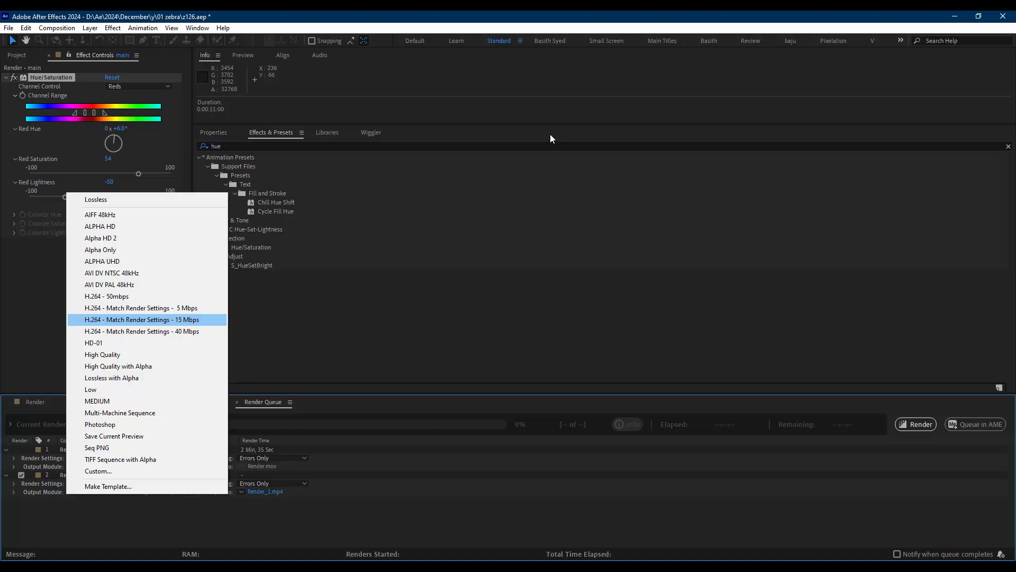
left_click(141, 319)
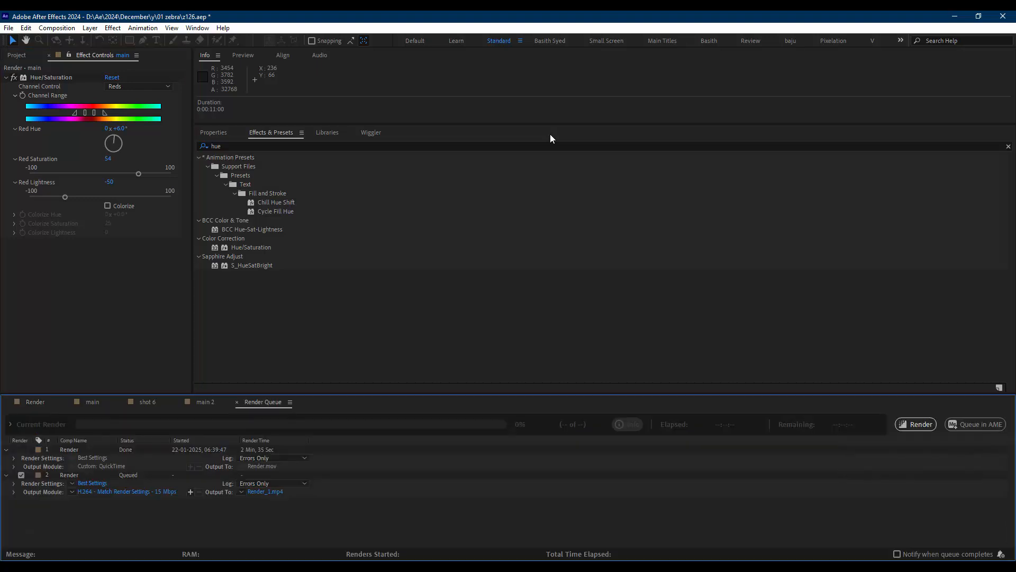
- Switch to Adobe Media Encoder, open the encoded Render.mp4 and check its playback from the beginning, pausing and resuming
left_click(550, 139)
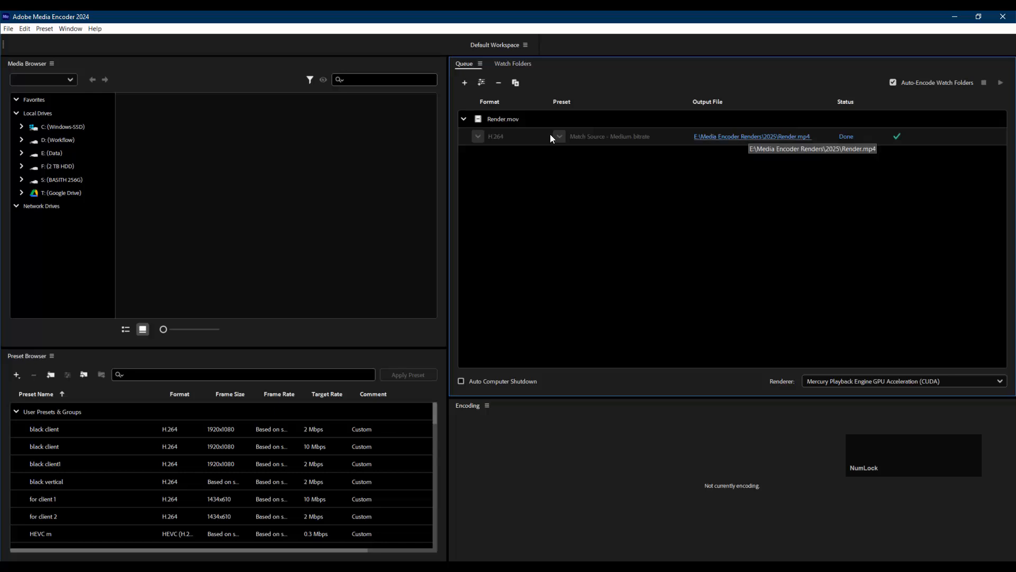
left_click(749, 137)
key("space")
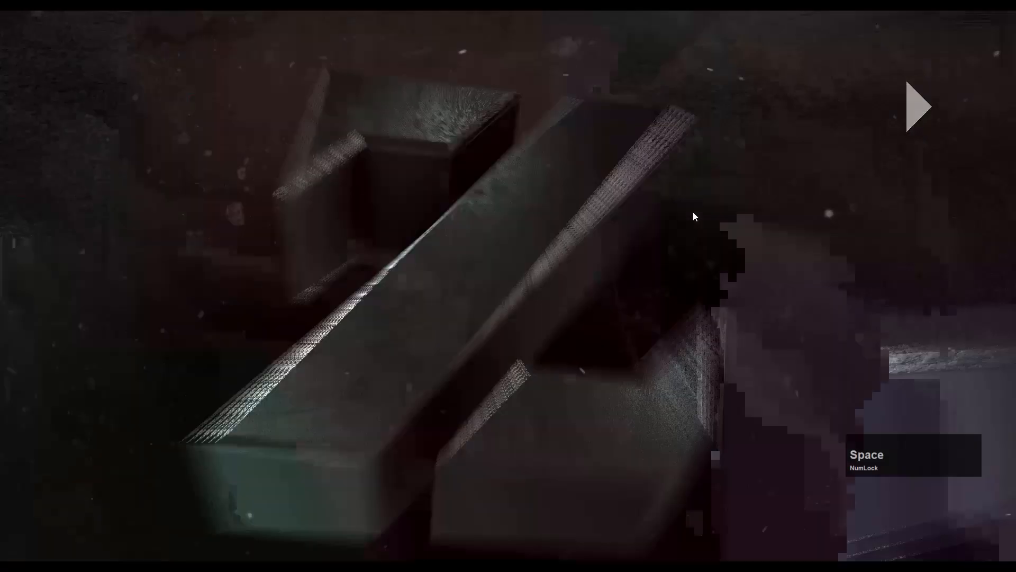
key("Left")
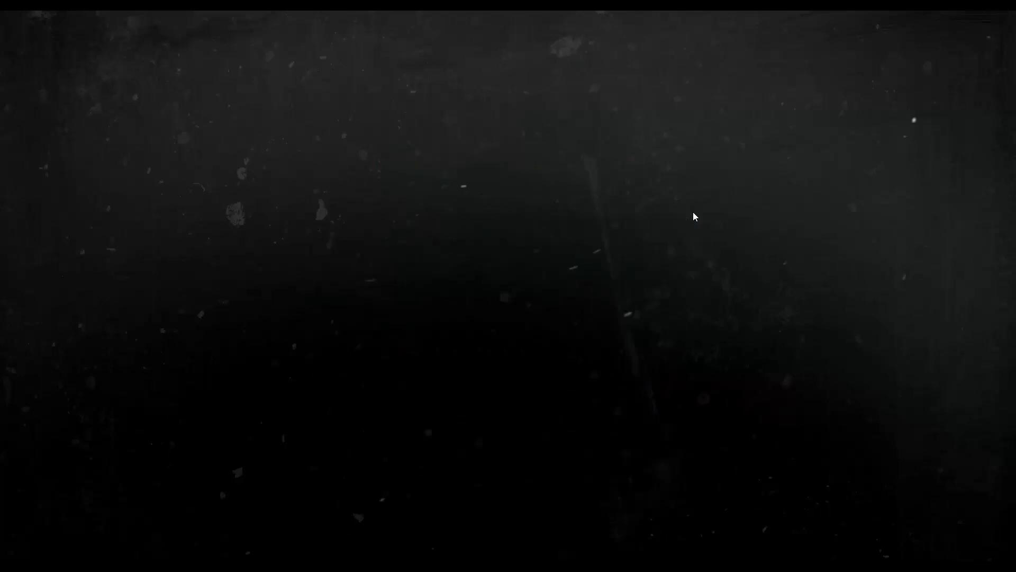
key("space")
key("space")
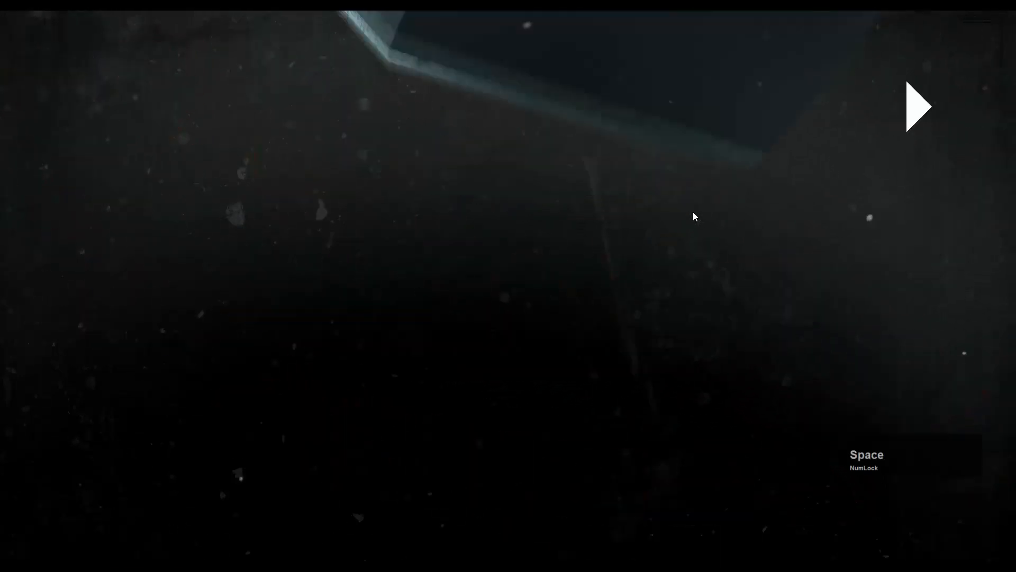
key("space")
key("space")
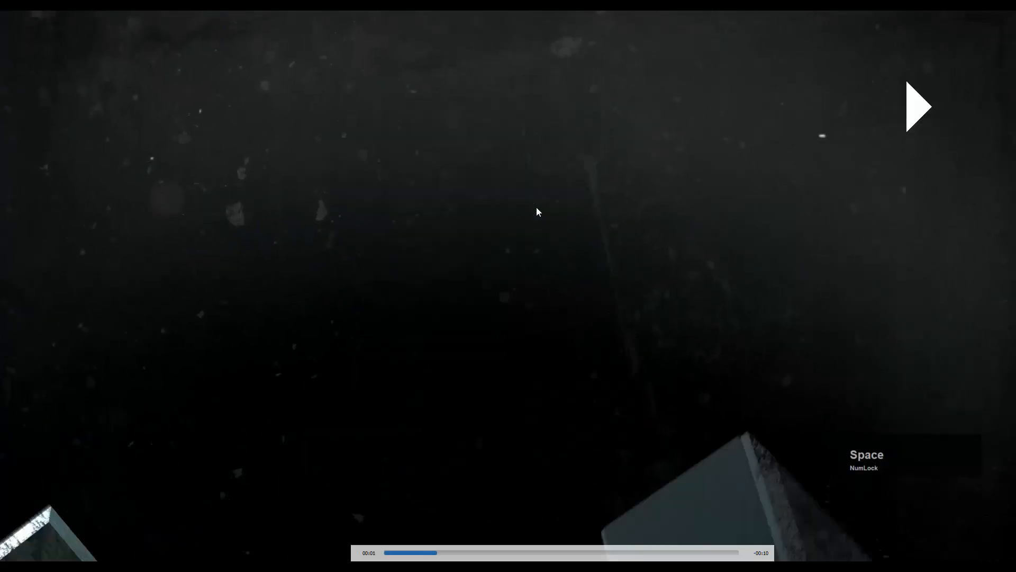